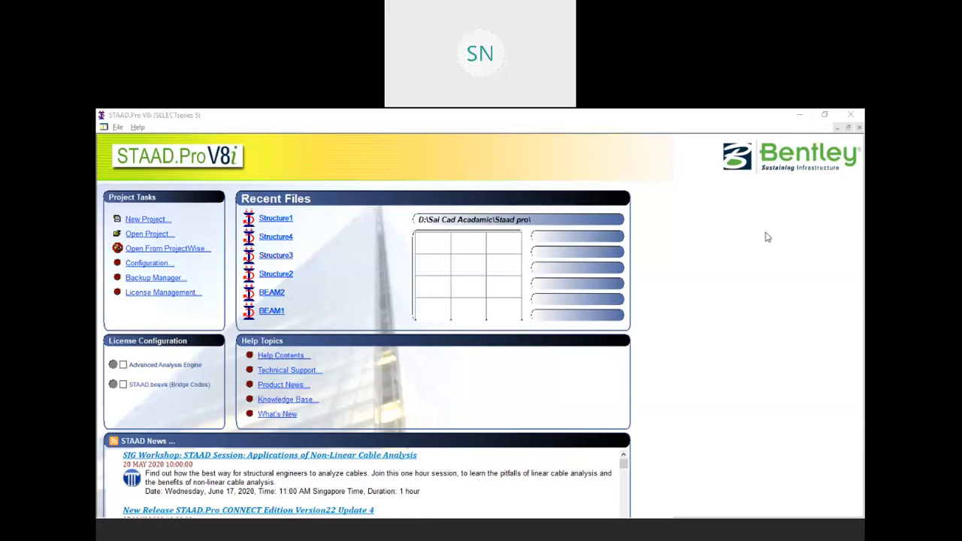
Focus the STAAD.Pro start page, then switch to another open window
left_click(317, 221)
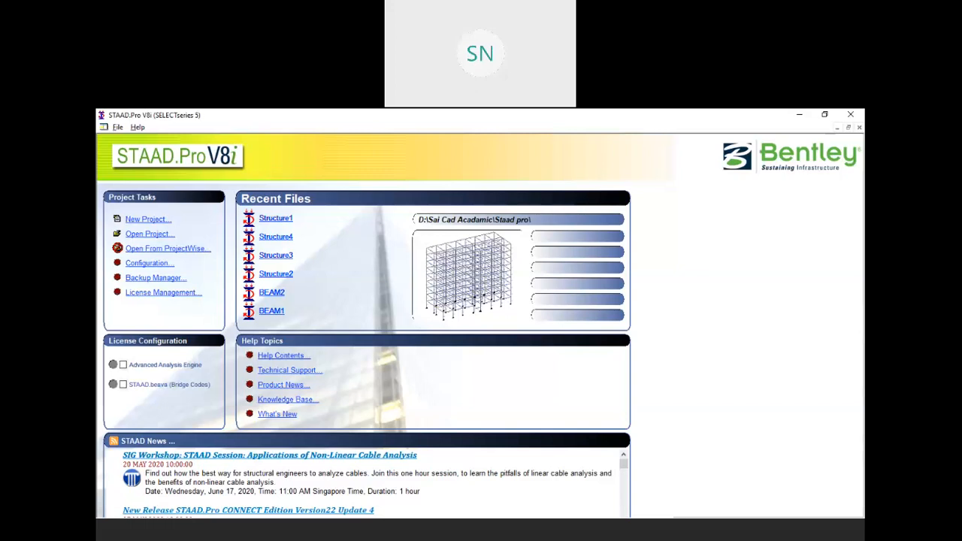
left_click(357, 538)
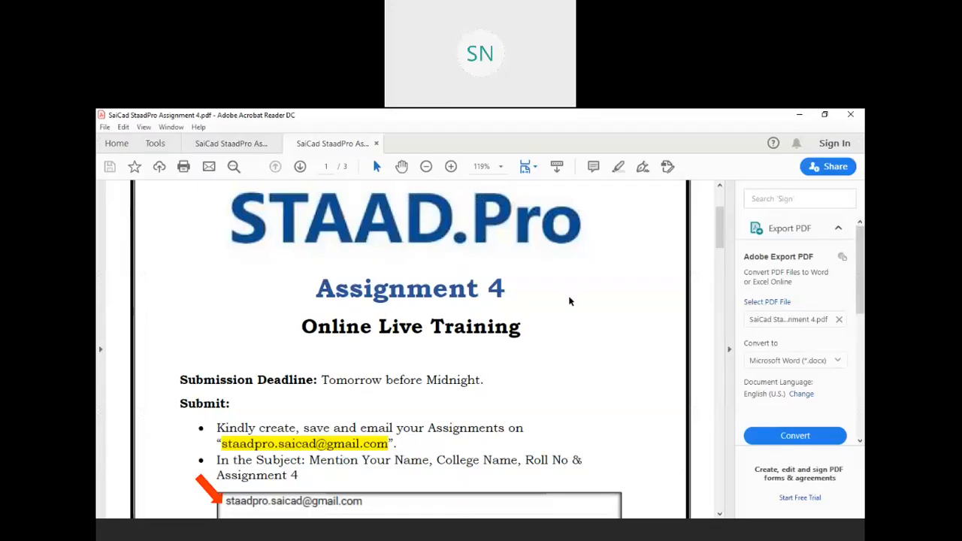
Collapse the tools pane and scroll to the Problem 2 floor plan on page 3
scroll(569, 301, "down", 10)
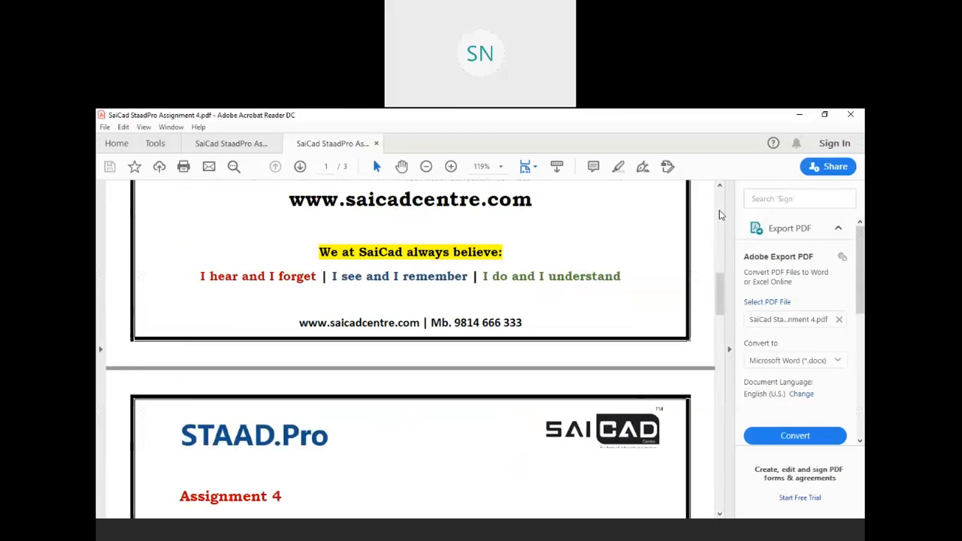
left_click(728, 202)
scroll(515, 267, "down", 5)
scroll(515, 268, "down", 10)
scroll(514, 268, "down", 10)
scroll(515, 268, "down", 10)
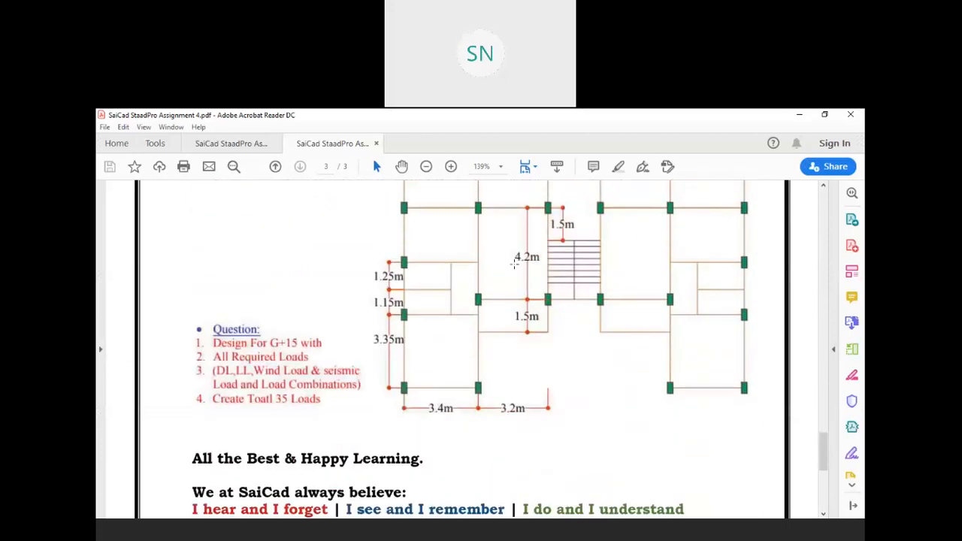
scroll(514, 263, "down", 2)
scroll(515, 263, "up", 4)
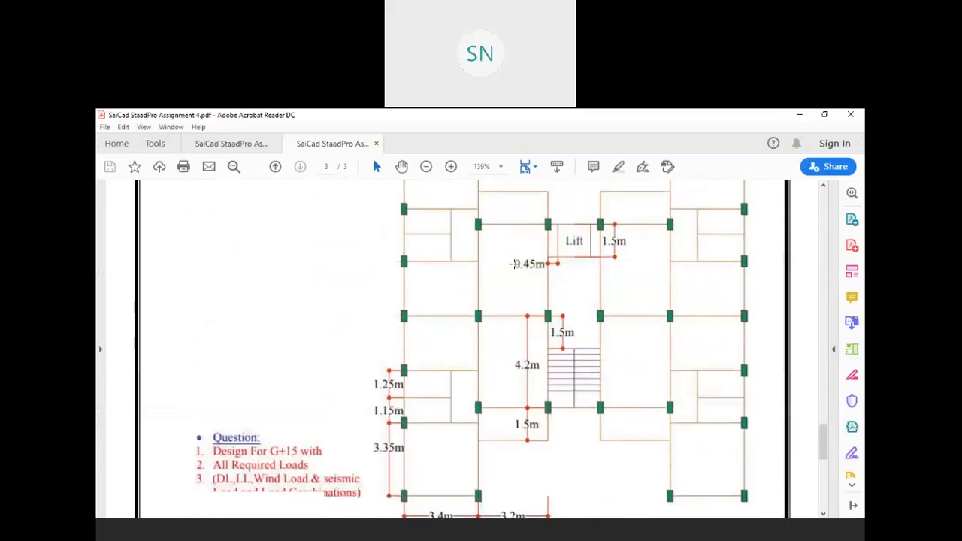
scroll(474, 258, "down", 2, "ctrl")
scroll(476, 271, "up", 1)
scroll(476, 271, "down", 1)
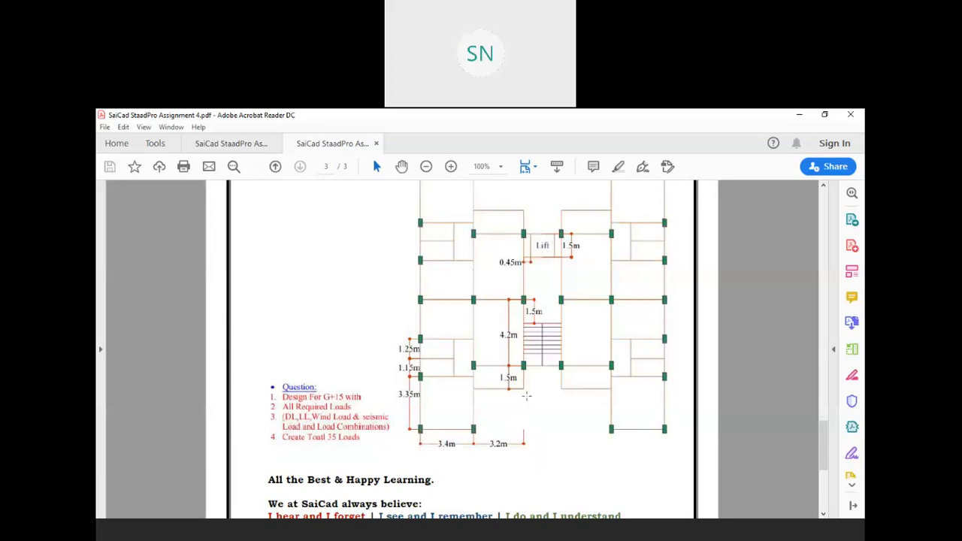
scroll(527, 394, "up", 3)
scroll(527, 394, "up", 1)
scroll(518, 387, "down", 4)
scroll(496, 362, "up", 2)
scroll(493, 359, "down", 3)
scroll(485, 351, "down", 1)
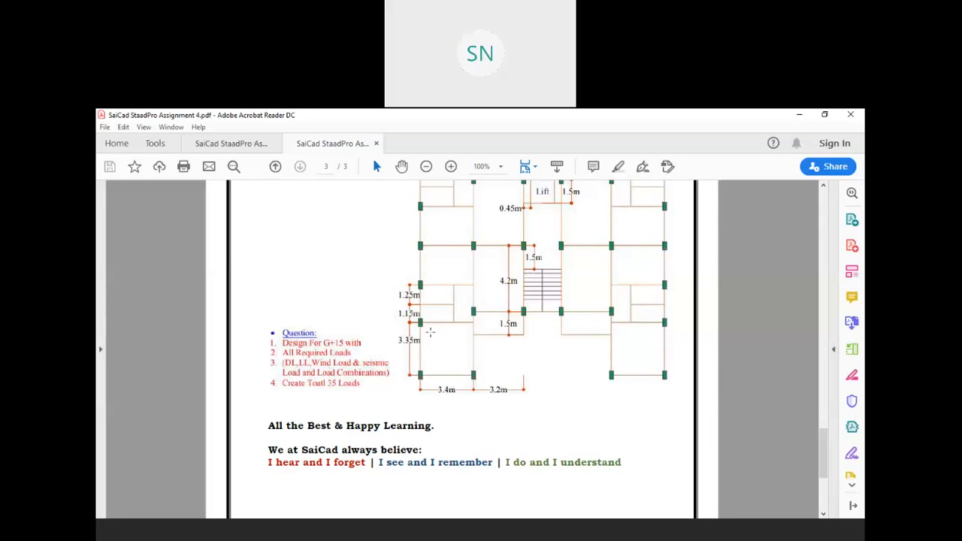
scroll(429, 330, "up", 2)
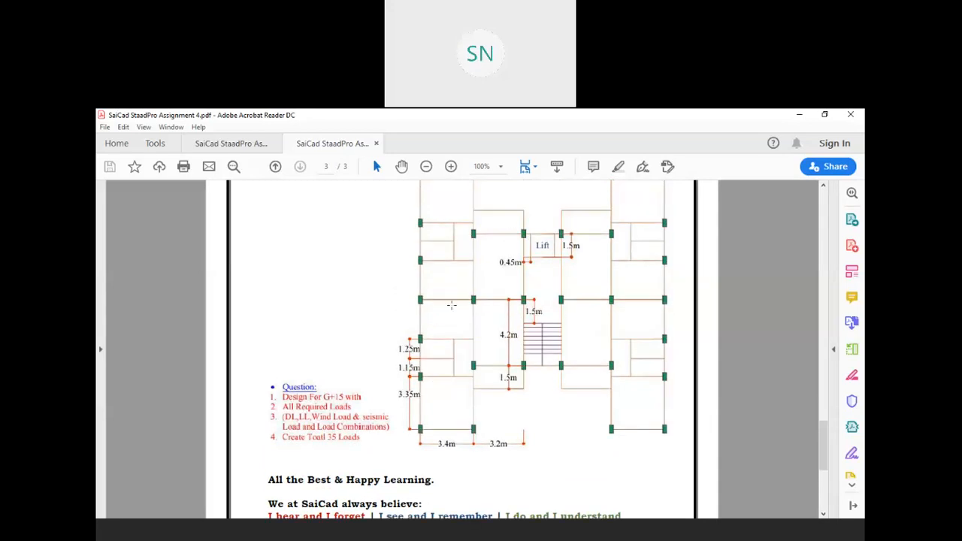
scroll(434, 323, "up", 1)
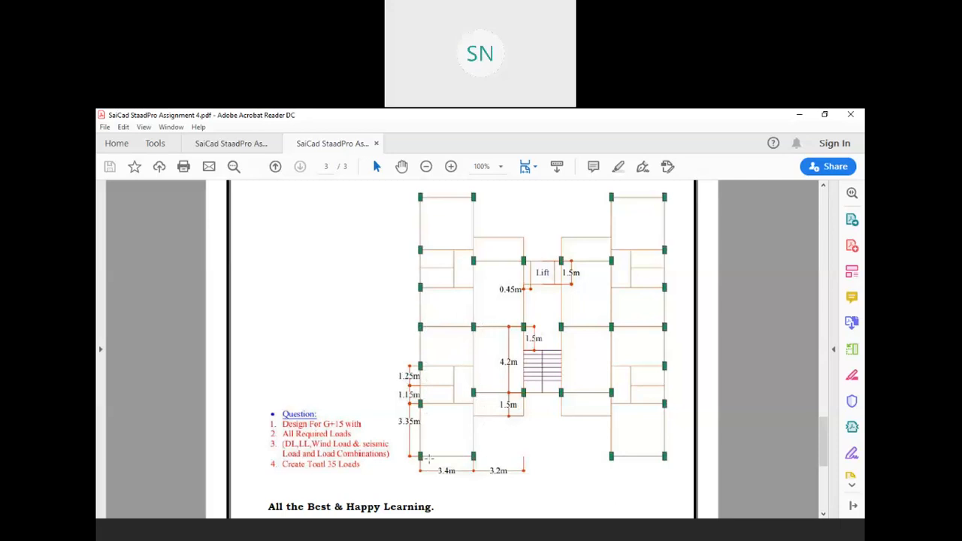
Mark the plan's left block, a column and a bay with rectangles, then clear them and switch away
left_click(662, 120)
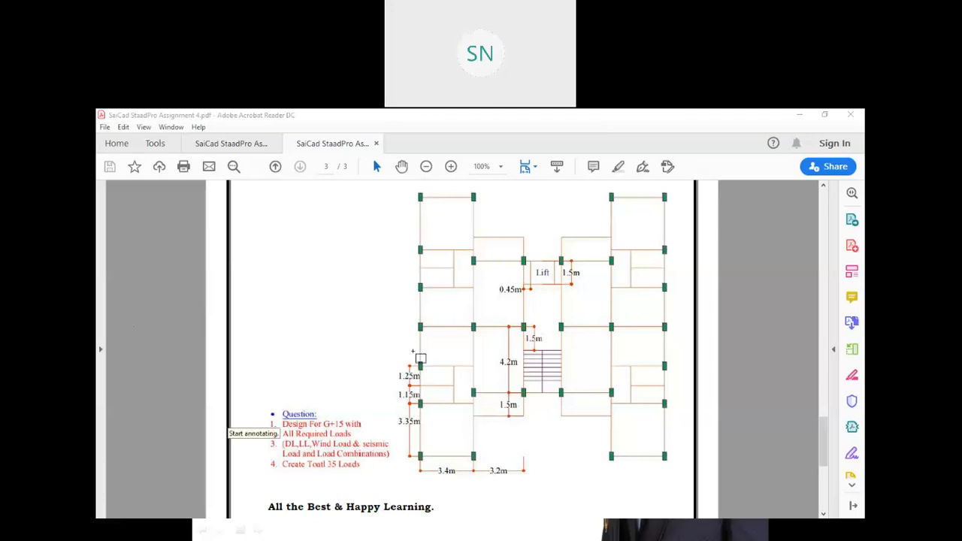
left_click_drag(428, 338, 528, 464)
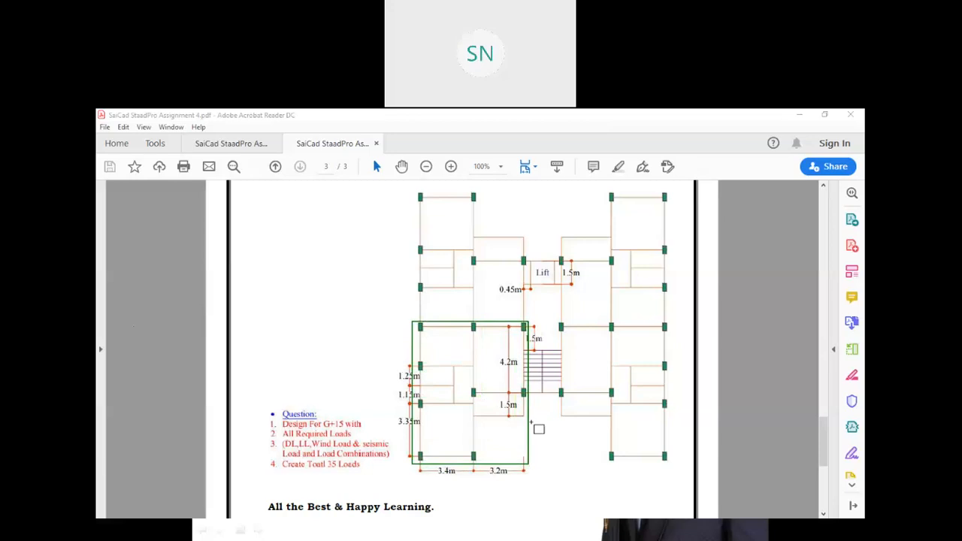
left_click_drag(417, 330, 427, 357)
mouse_move(476, 328)
left_mouse_down()
mouse_move(433, 406)
mouse_move(419, 458)
left_mouse_up()
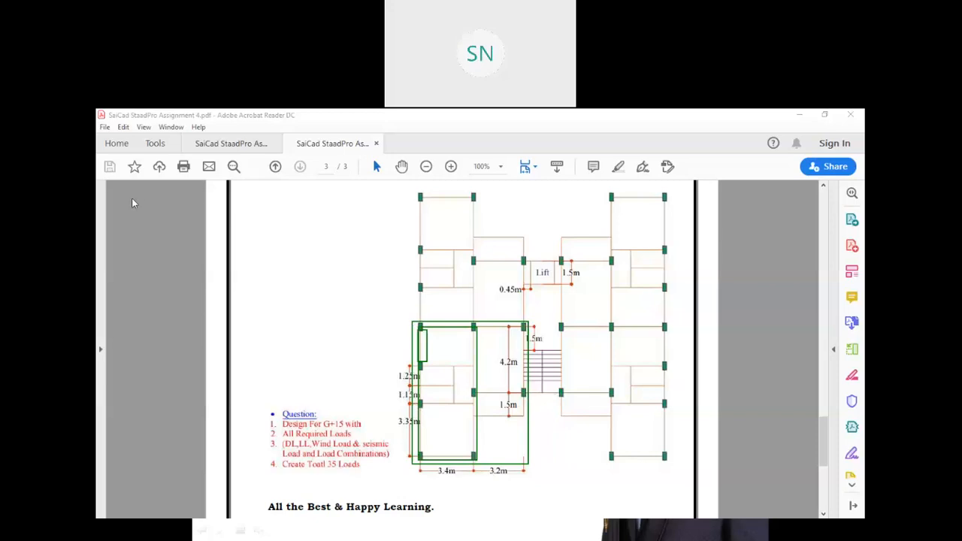
key("Escape")
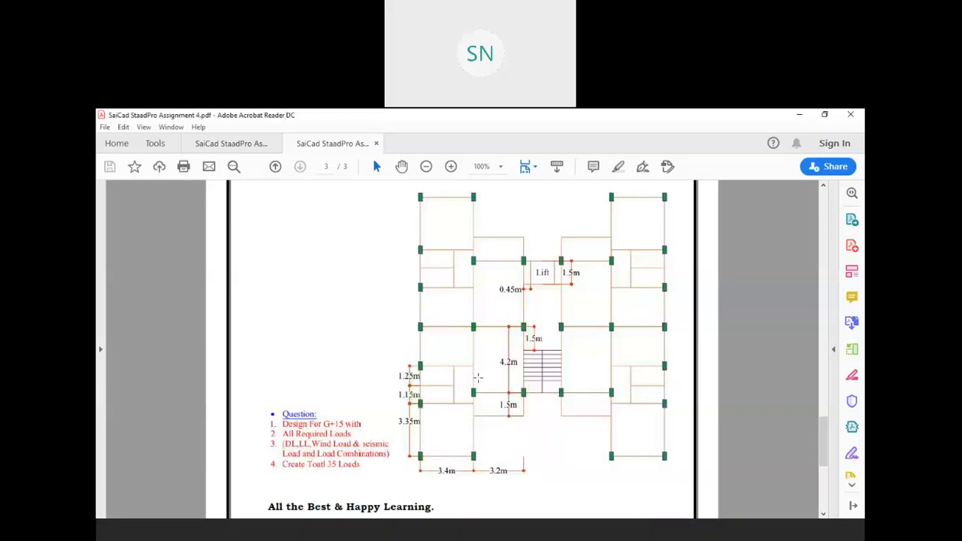
key("alt+Tab")
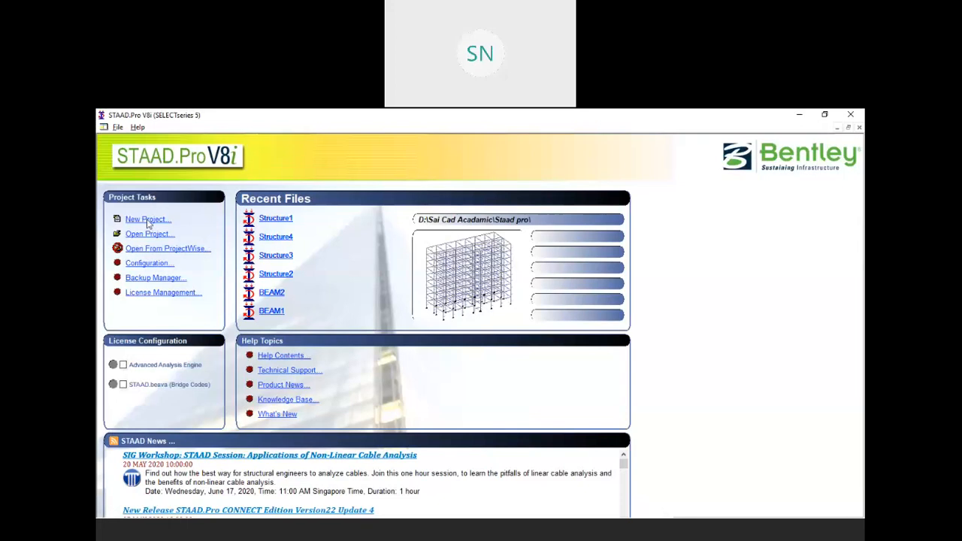
Create a new Space structure in metres and kilonewtons over Structure1, and launch the Structure Wizard
left_click(146, 218)
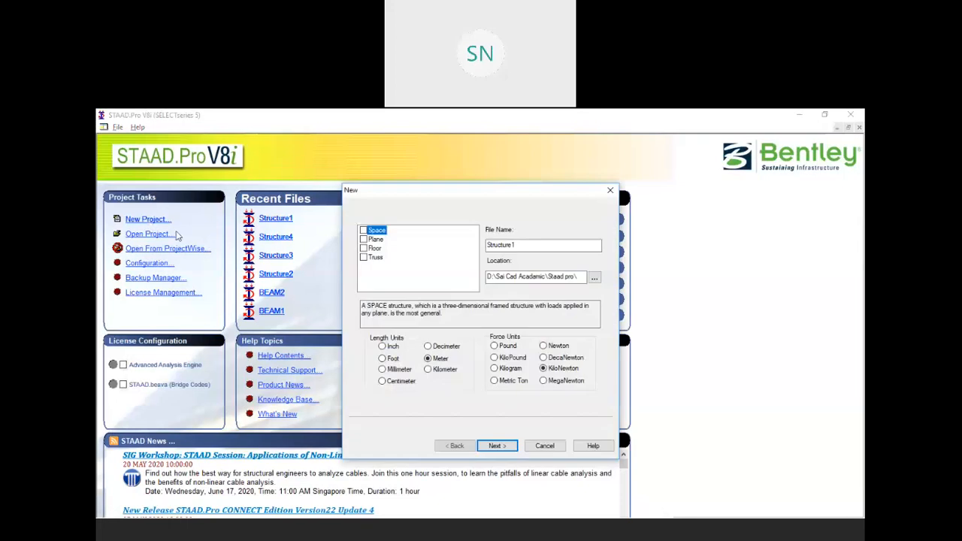
left_click(364, 230)
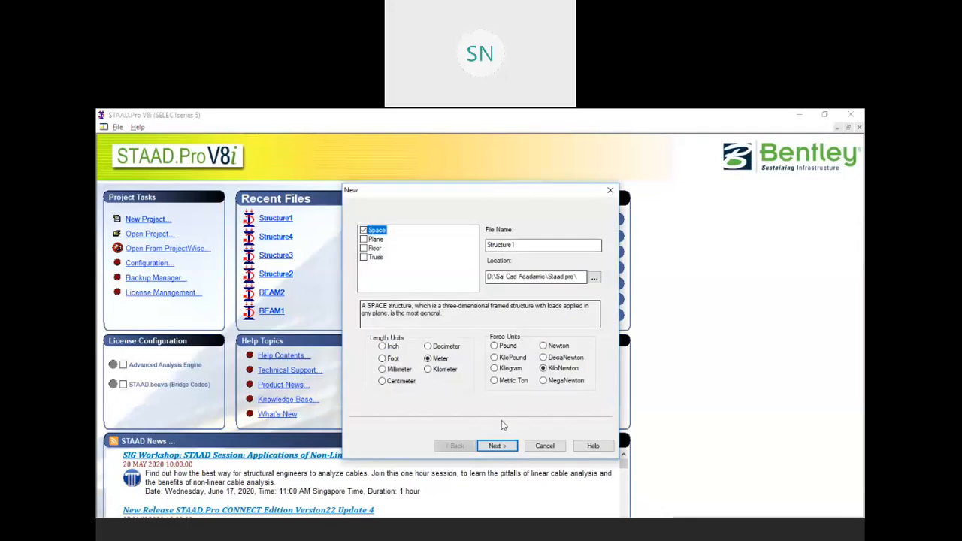
left_click(495, 445)
left_click(504, 357)
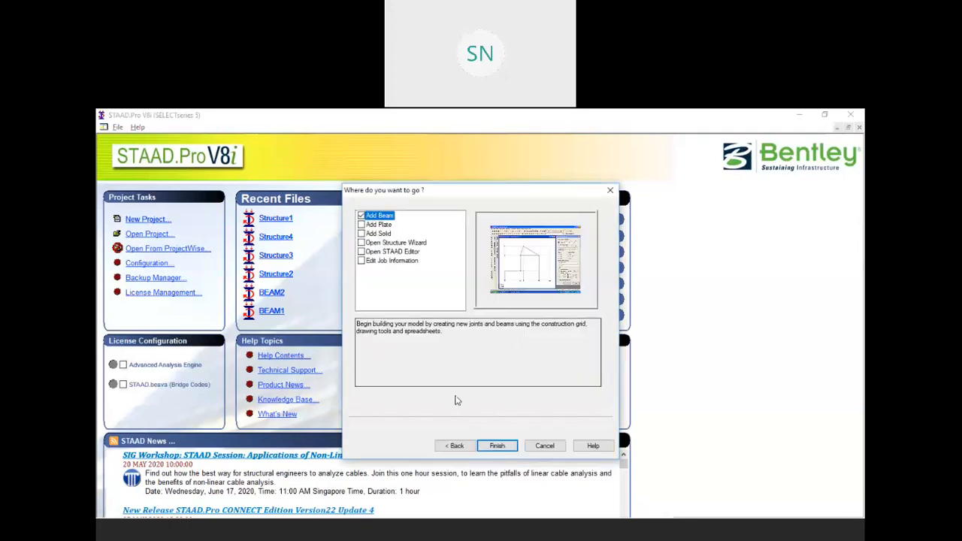
left_click(496, 445)
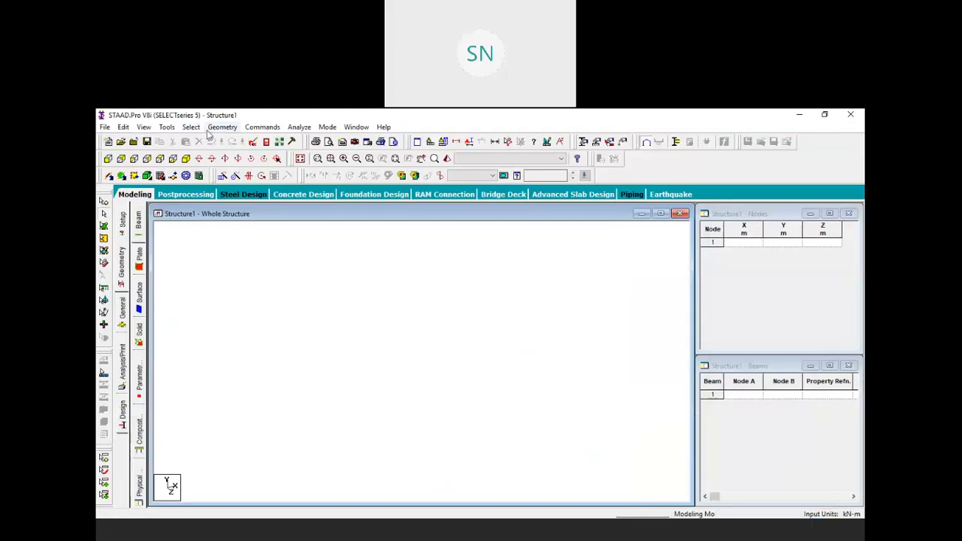
left_click(221, 127)
left_click(250, 468)
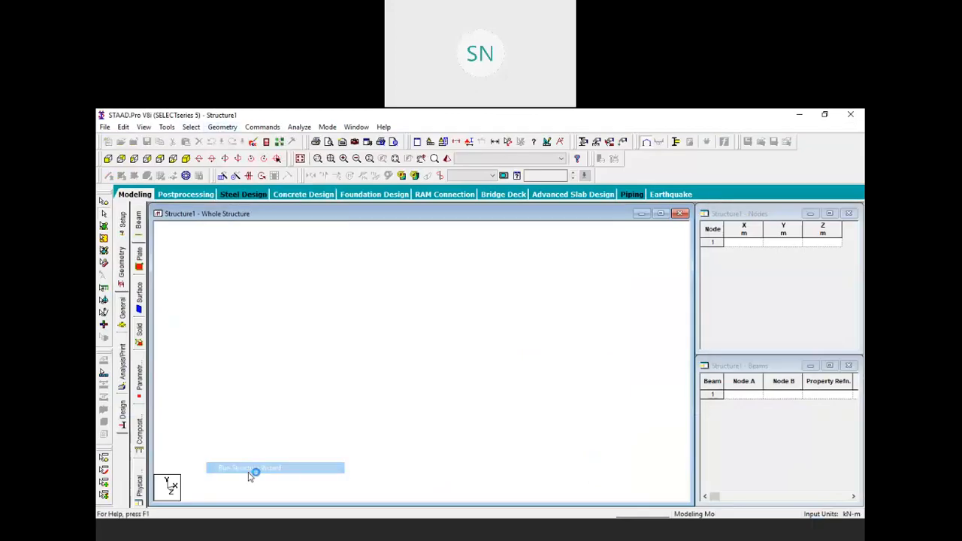
Choose Frame Models in the Structure Wizard and place a Bay Frame to edit its parameters
left_click(787, 218)
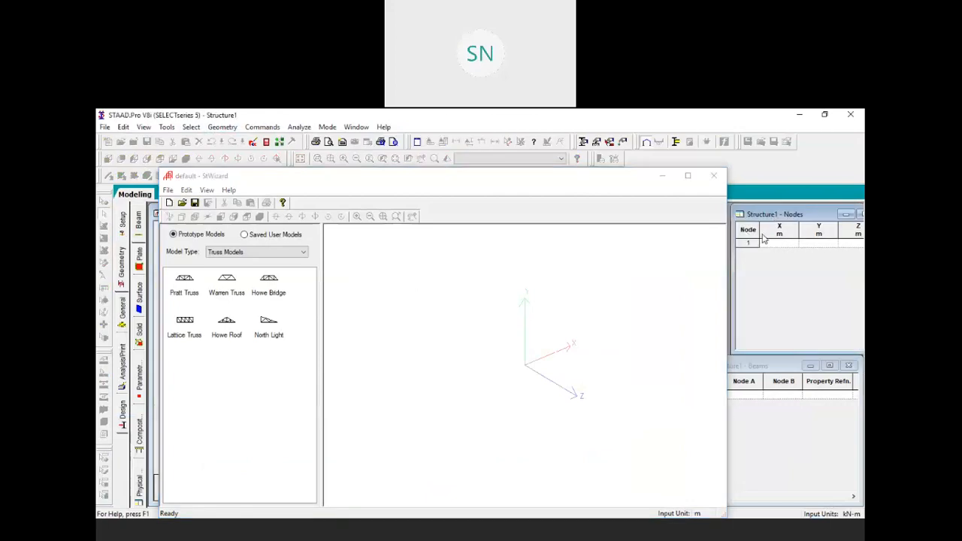
left_click(478, 332)
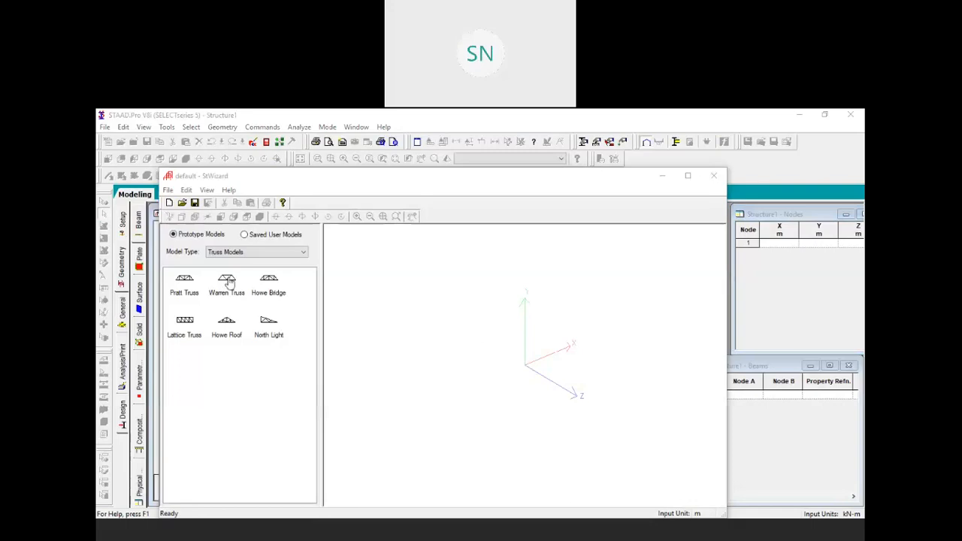
left_click(249, 254)
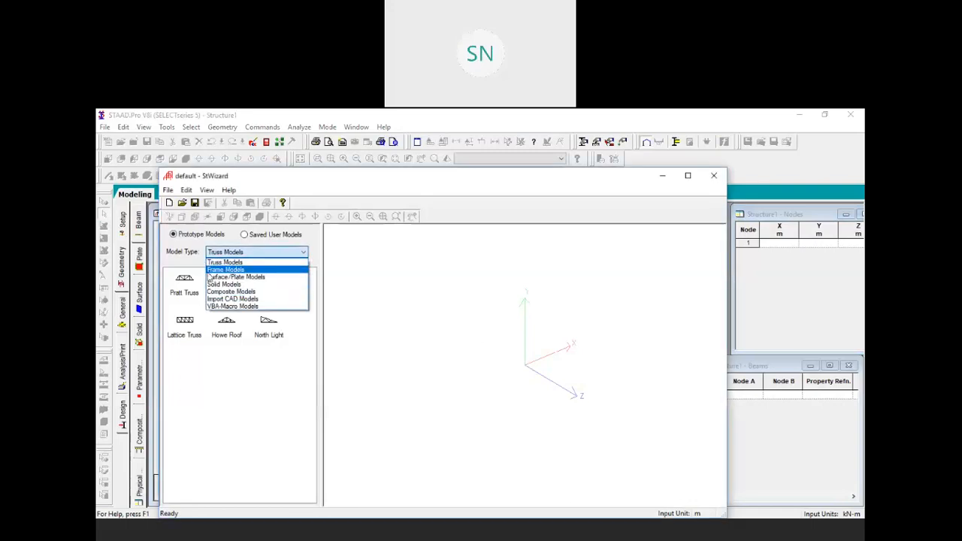
left_click(225, 270)
left_click_drag(185, 282, 542, 305)
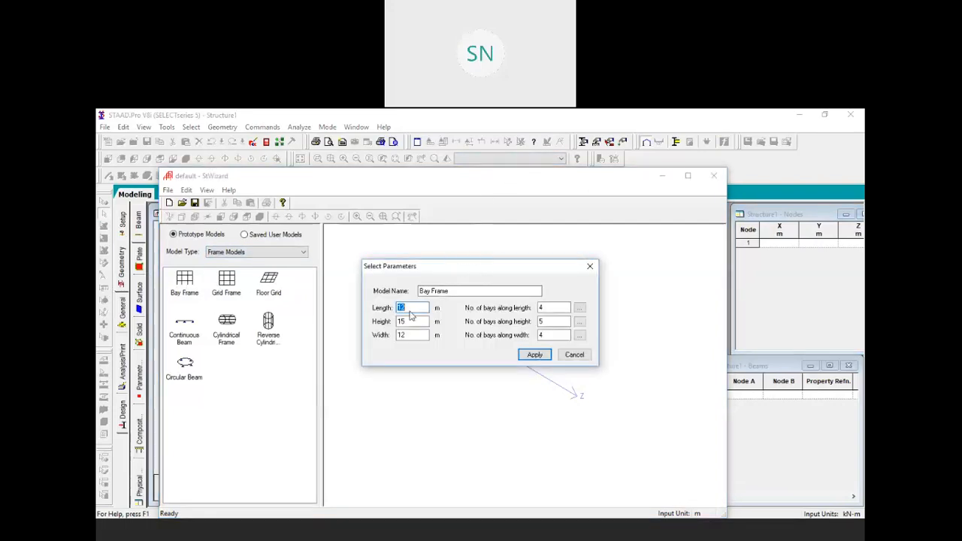
left_click_drag(444, 260, 416, 252)
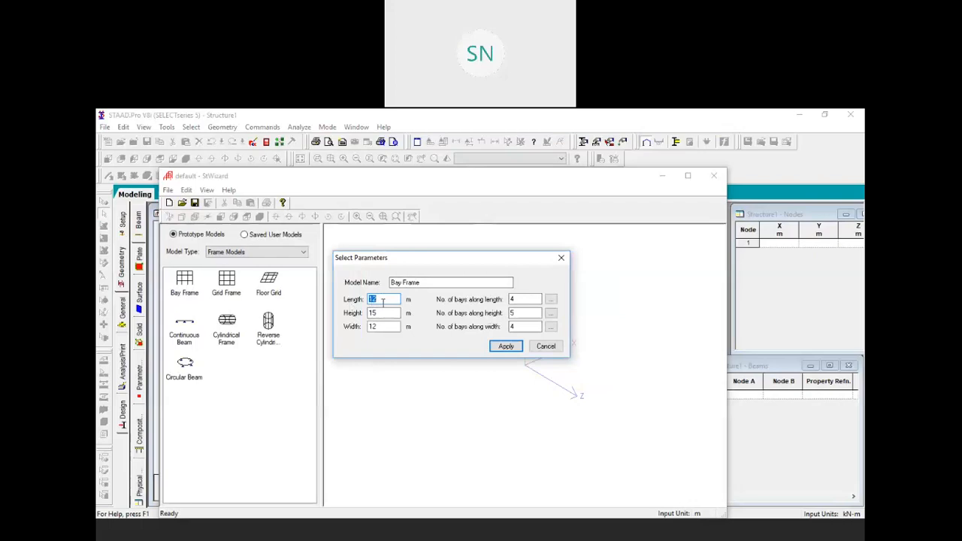
left_click(747, 240)
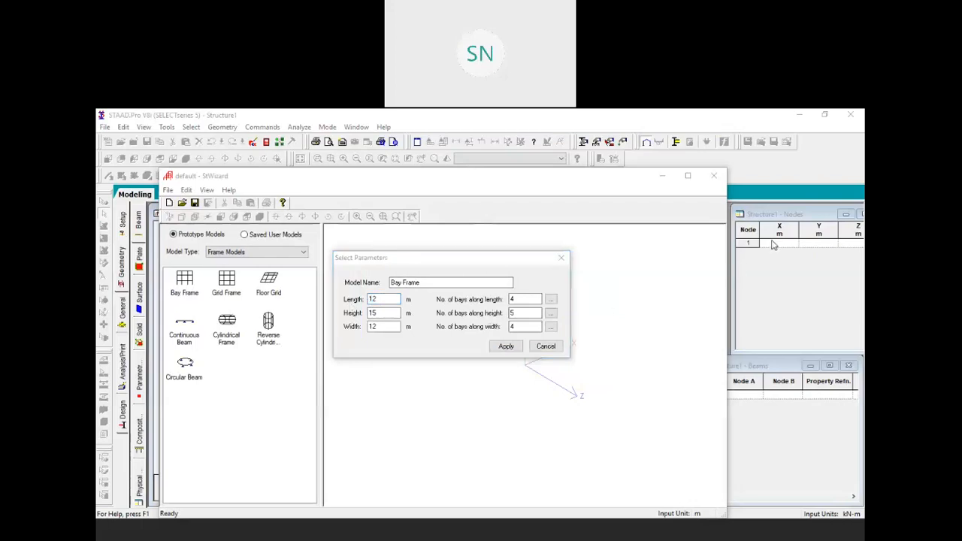
left_click(428, 259)
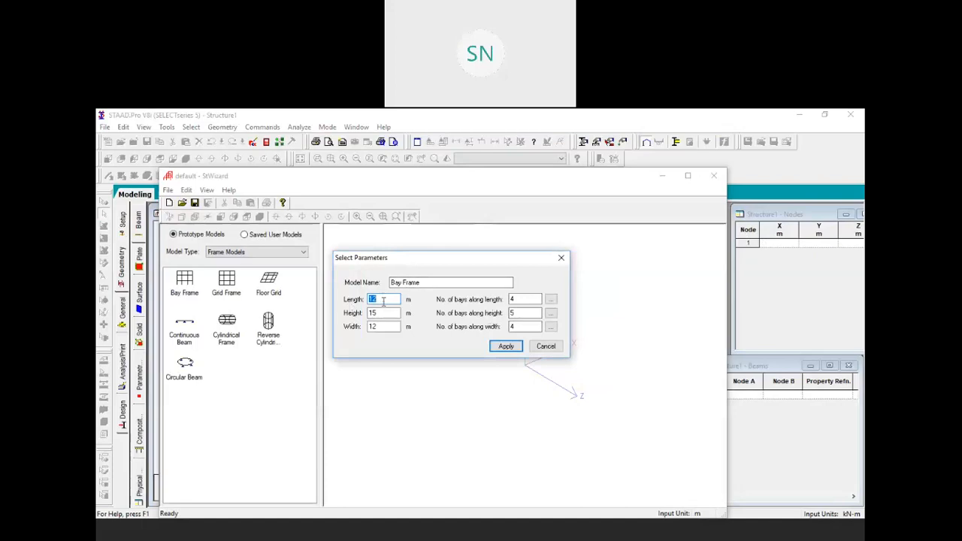
Enter Bay Frame length 3.4, height 3 and width 6.85 m, with 1, 1 and 3 bays
type("3")
key("Tab")
type("3")
key("Tab")
type("6")
left_click_drag(523, 300, 488, 308)
type("1")
key("Tab")
type("1")
key("Tab")
type("3")
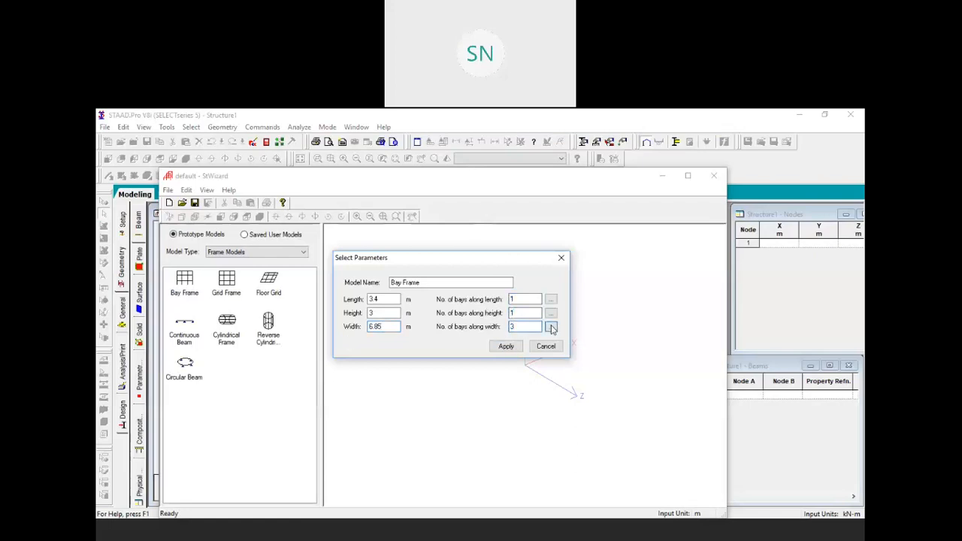
left_click(551, 327)
Begin entering bay lengths (2.35, 2), then discard the bay table without keeping changes
double_click(470, 289)
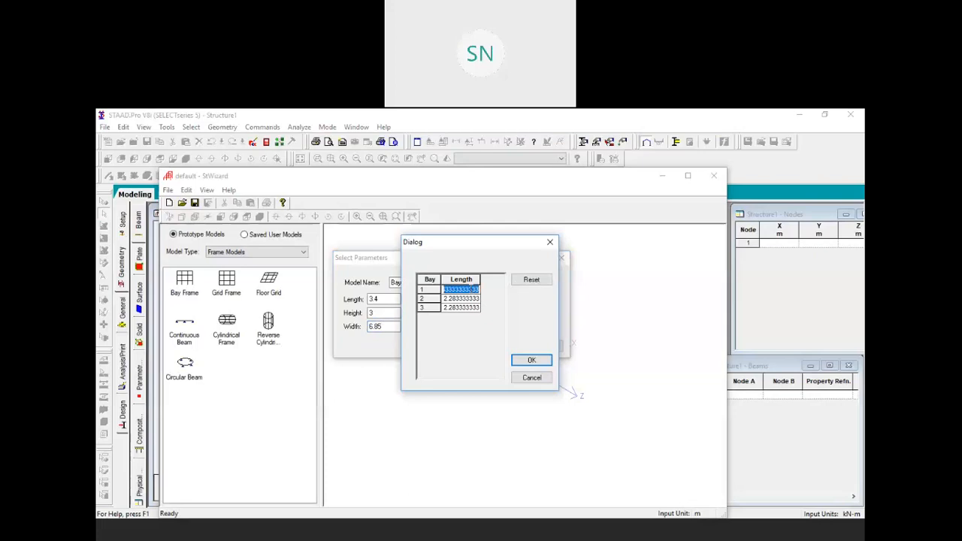
type("2.35")
double_click(467, 299)
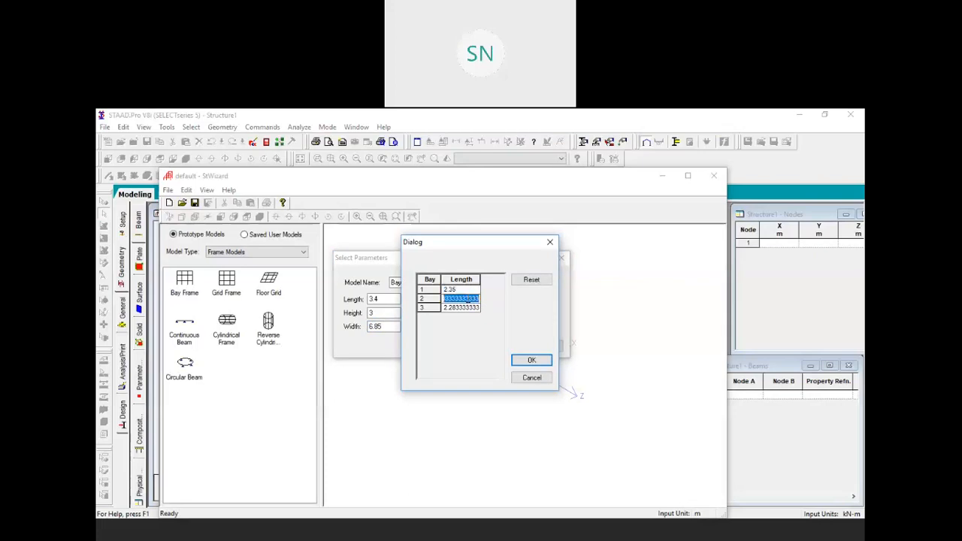
type("2.4")
double_click(456, 308)
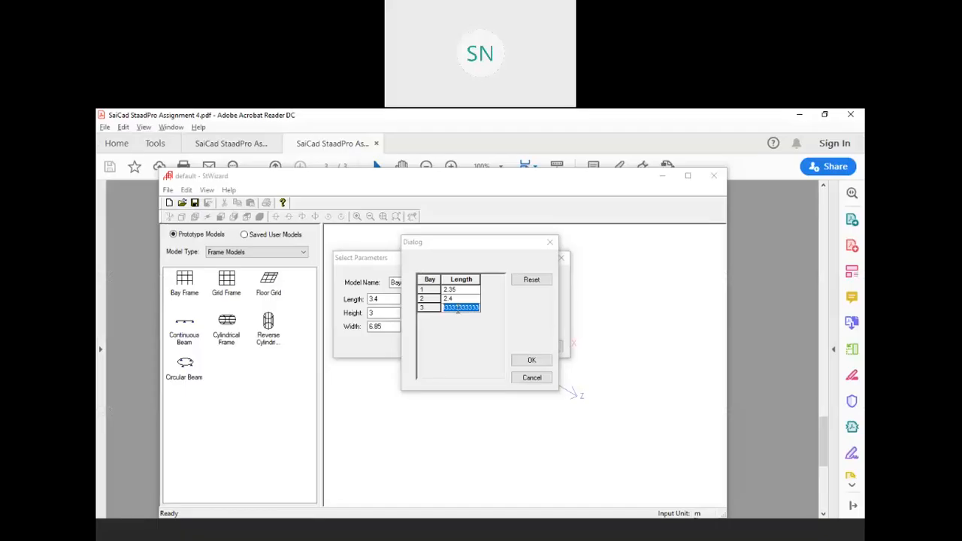
left_click(293, 177)
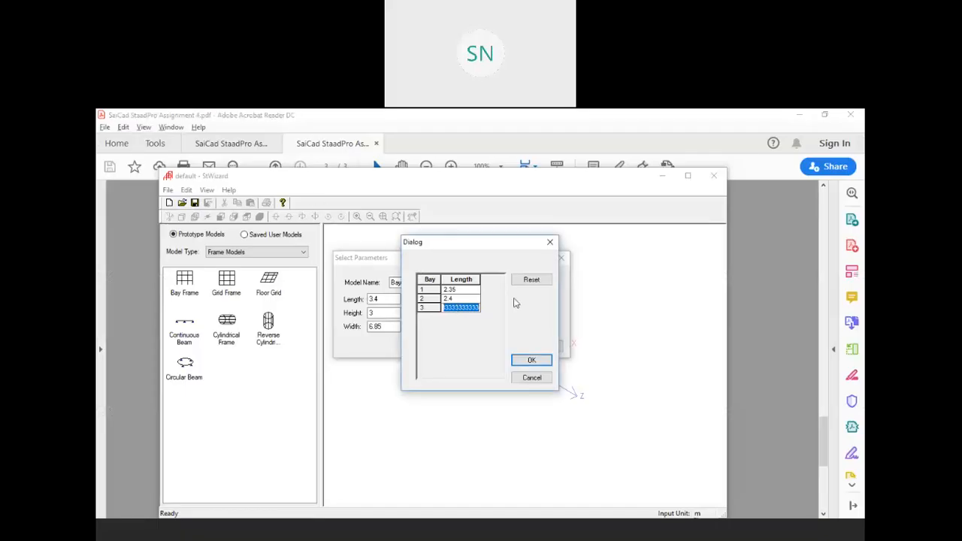
left_click(529, 377)
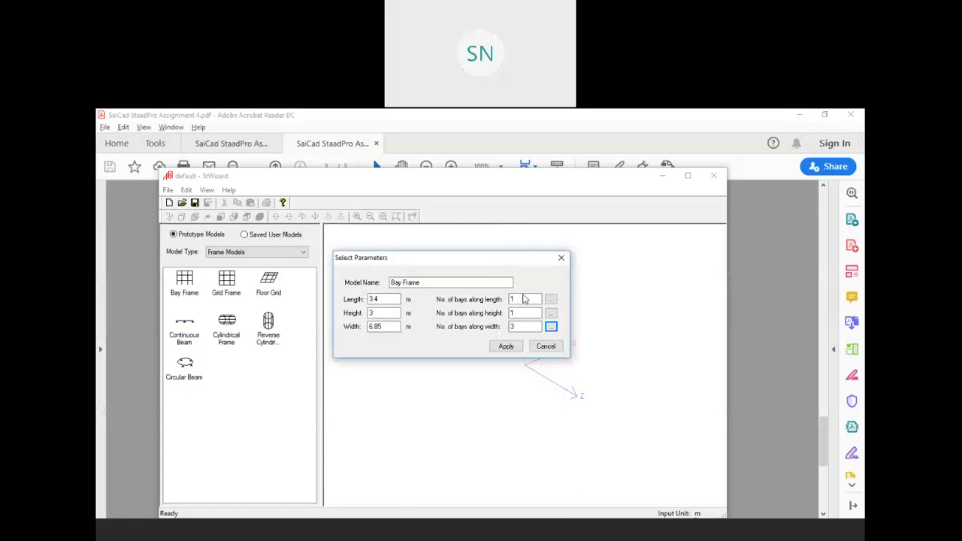
Enter width bays of 2.35, 2.4 and 3.35 m and accept them, triggering a mismatch warning
left_click(551, 299)
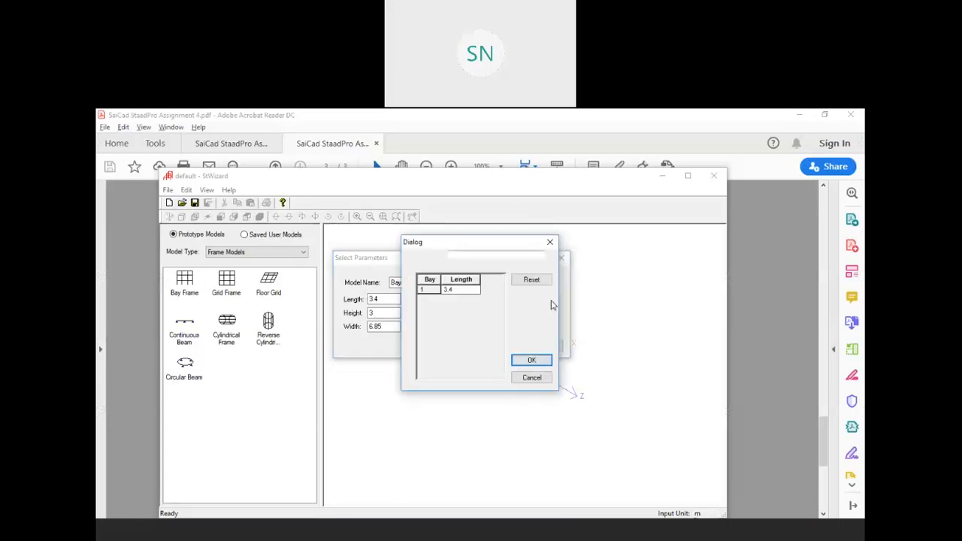
left_click(549, 242)
left_click(550, 326)
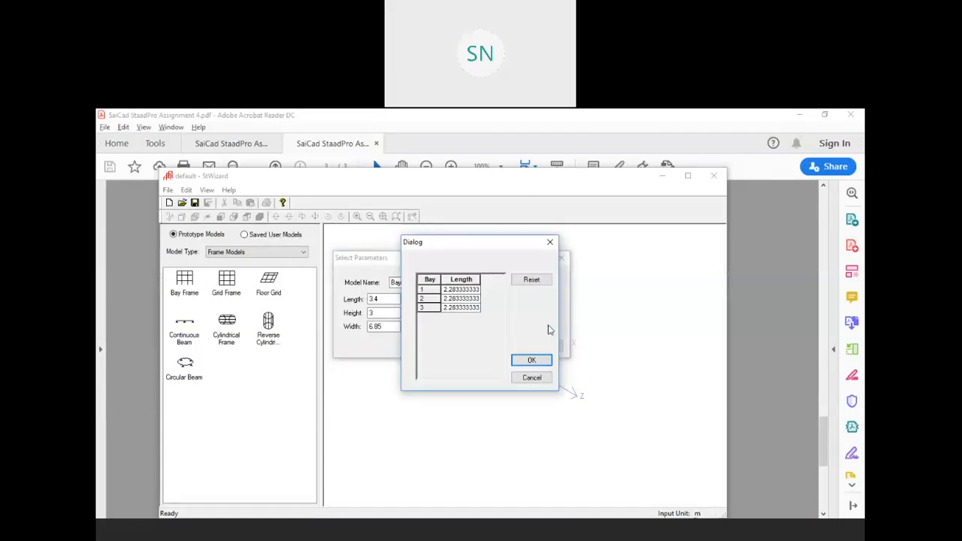
left_click(461, 290)
type("2.35")
double_click(466, 300)
type("2.4")
double_click(465, 308)
type("3.35")
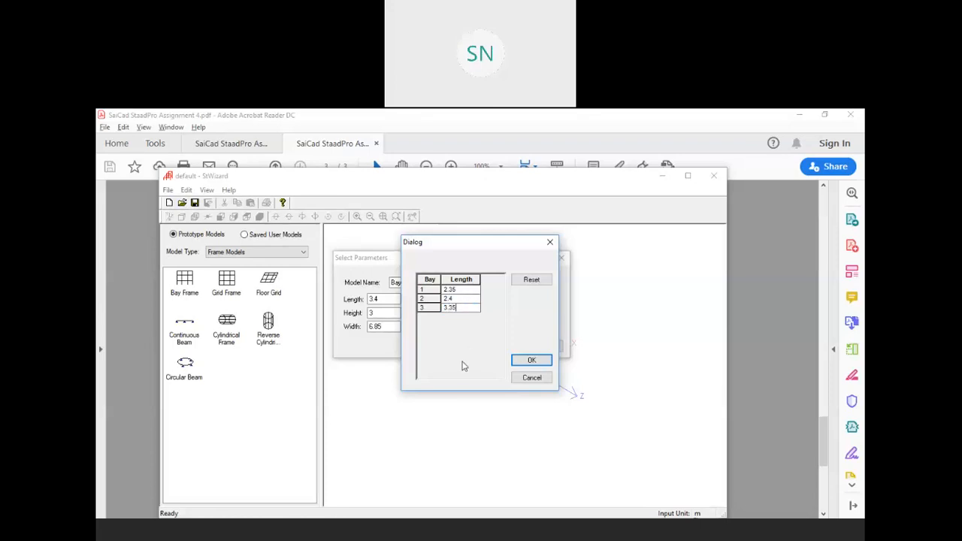
left_click(522, 360)
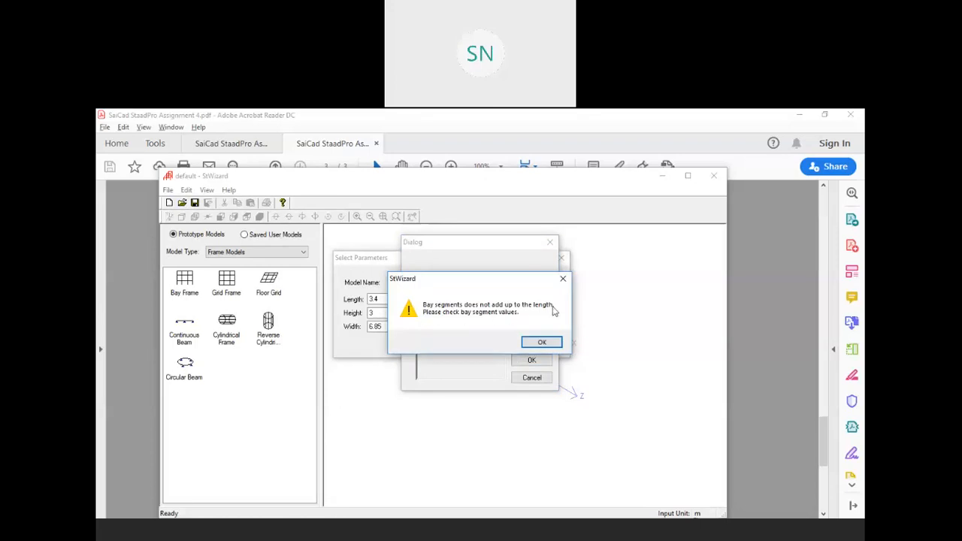
Dismiss the warning and change the overall frame width to 6.95 m
left_click(541, 343)
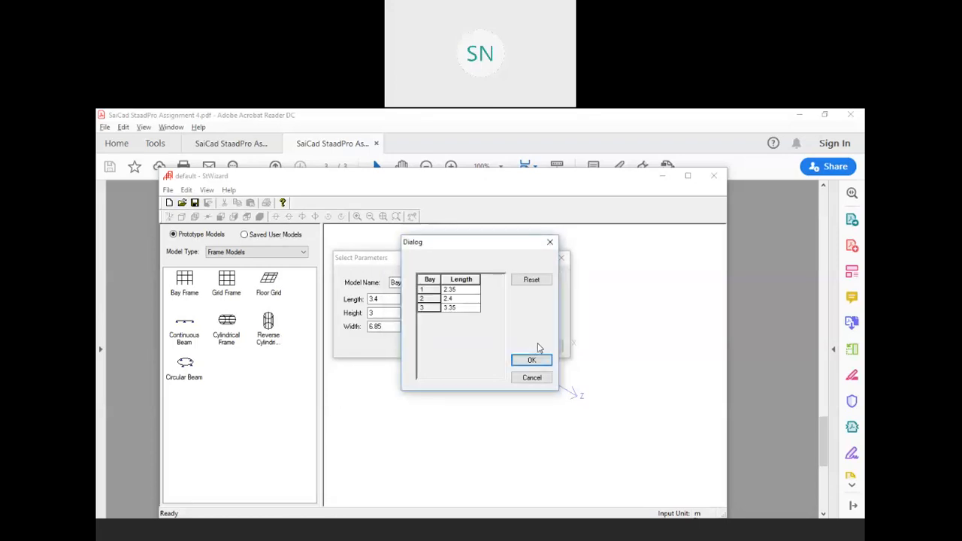
left_click(549, 243)
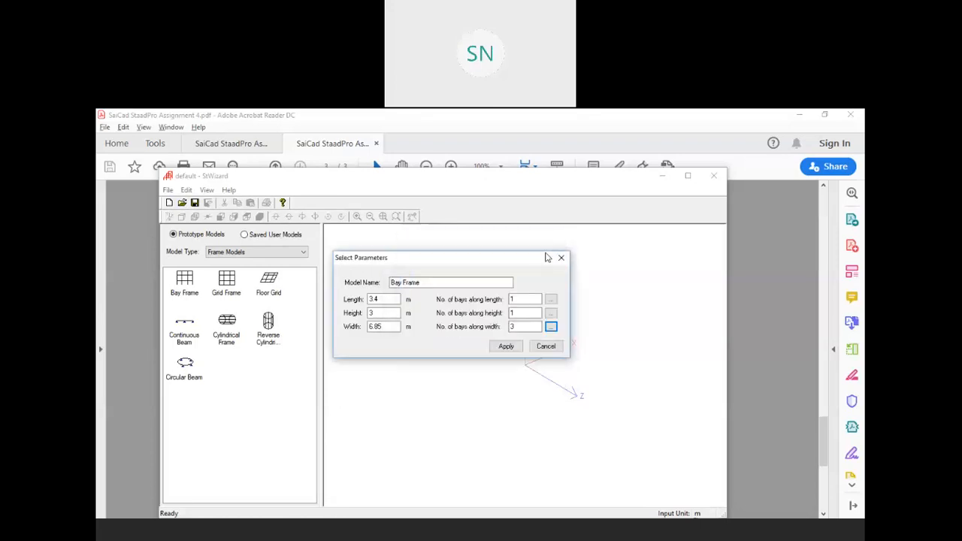
left_click(391, 326)
left_click_drag(392, 326, 367, 326)
type("6")
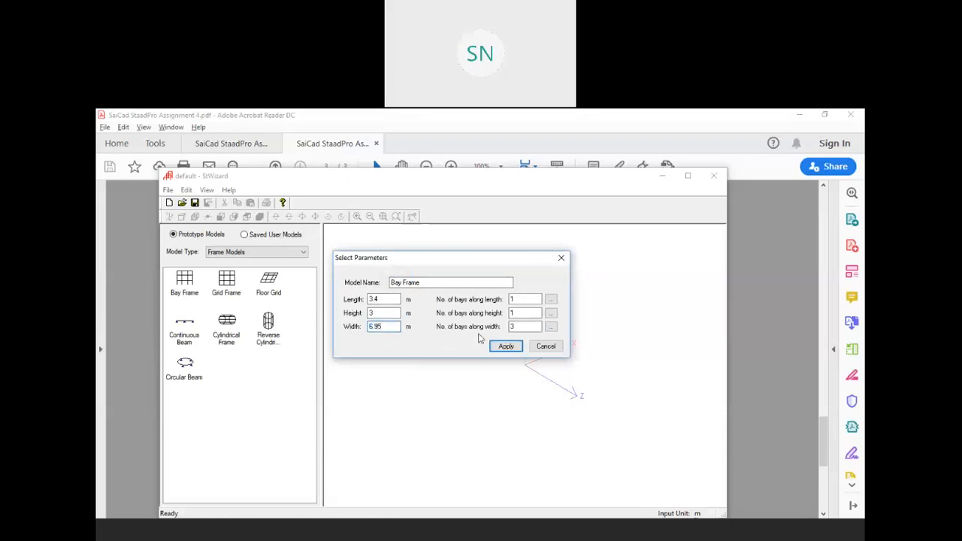
Re-enter the width bays as 2, 2.4 and 3.3 m and accept them
left_click(551, 329)
double_click(460, 289)
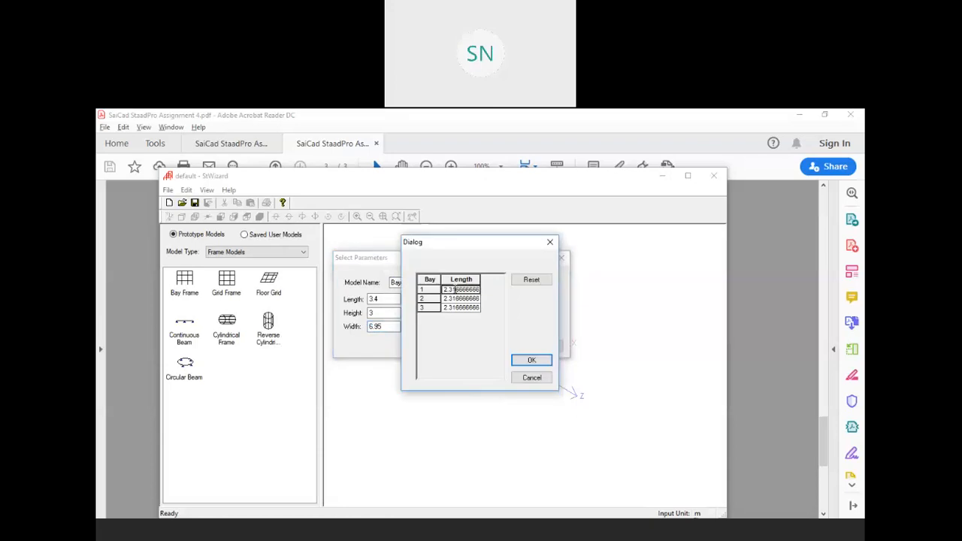
type("2.35")
double_click(456, 298)
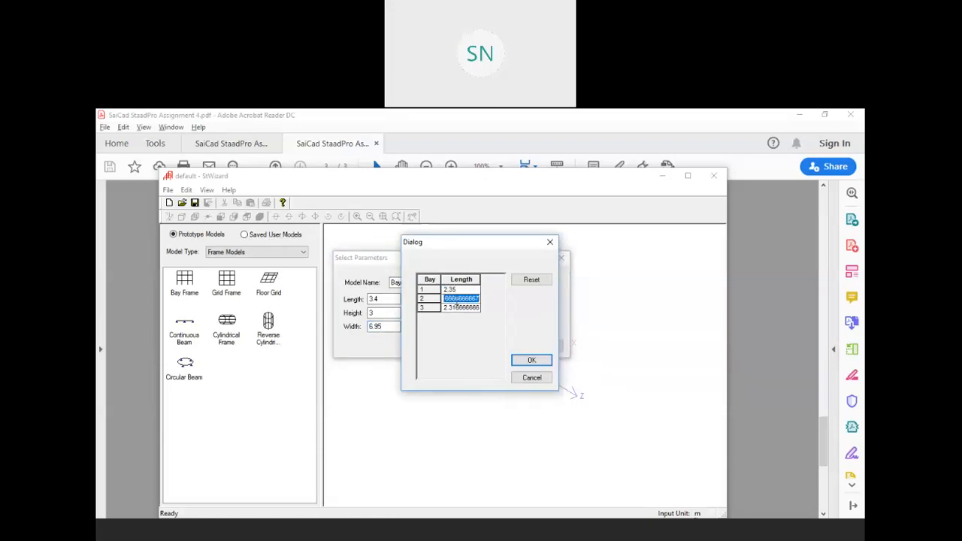
type("2.4")
double_click(459, 308)
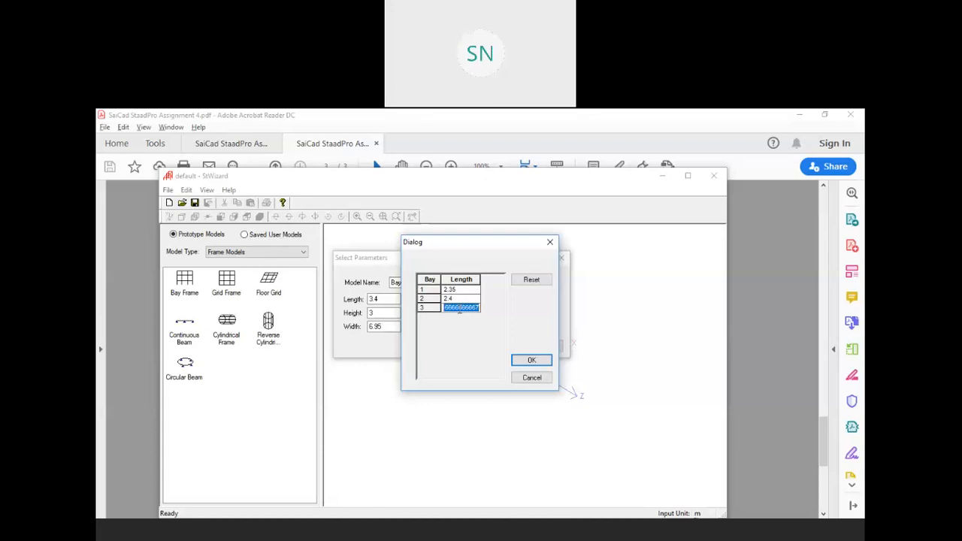
type("3.35")
left_click(531, 360)
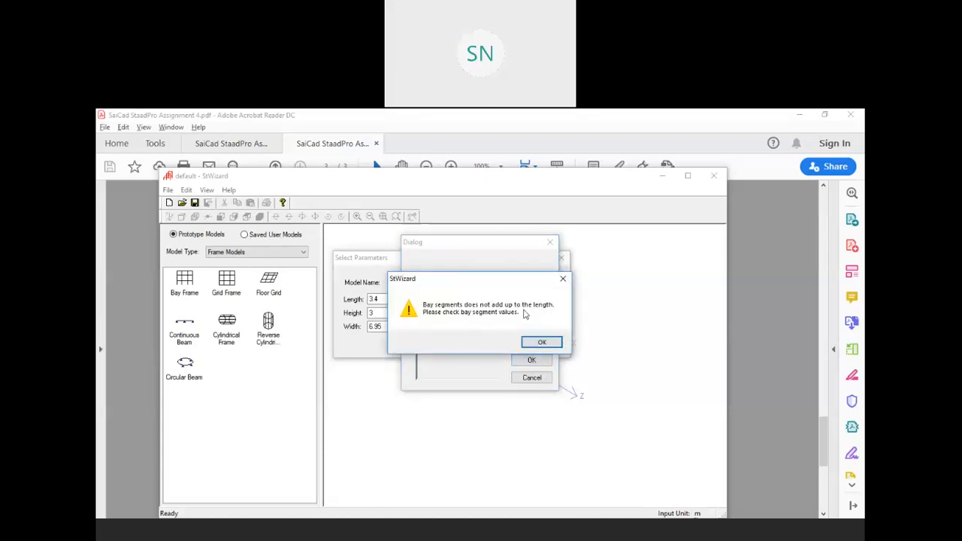
Dismiss the repeated mismatch warnings, discard the bay table and close the wizard without generating
left_click(541, 342)
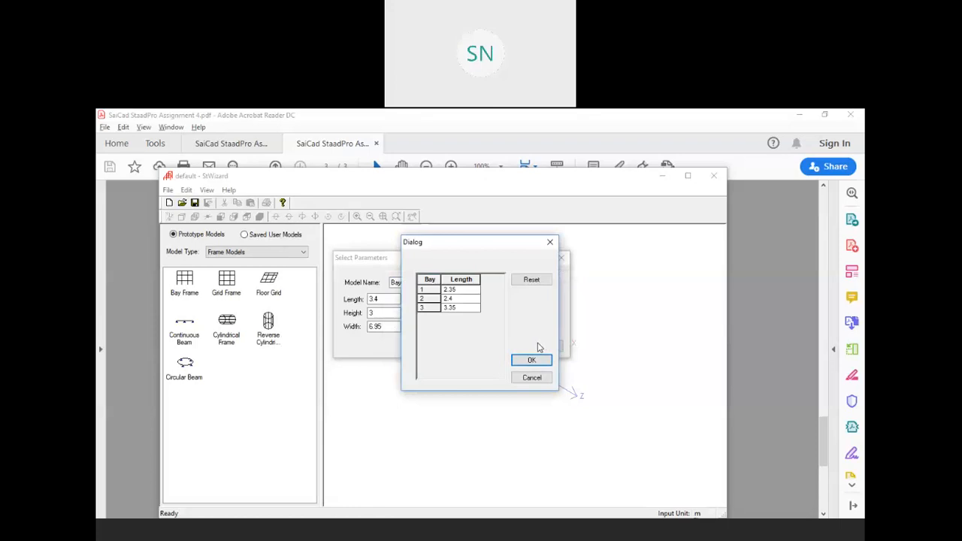
left_click(531, 360)
left_click(548, 343)
left_click(528, 378)
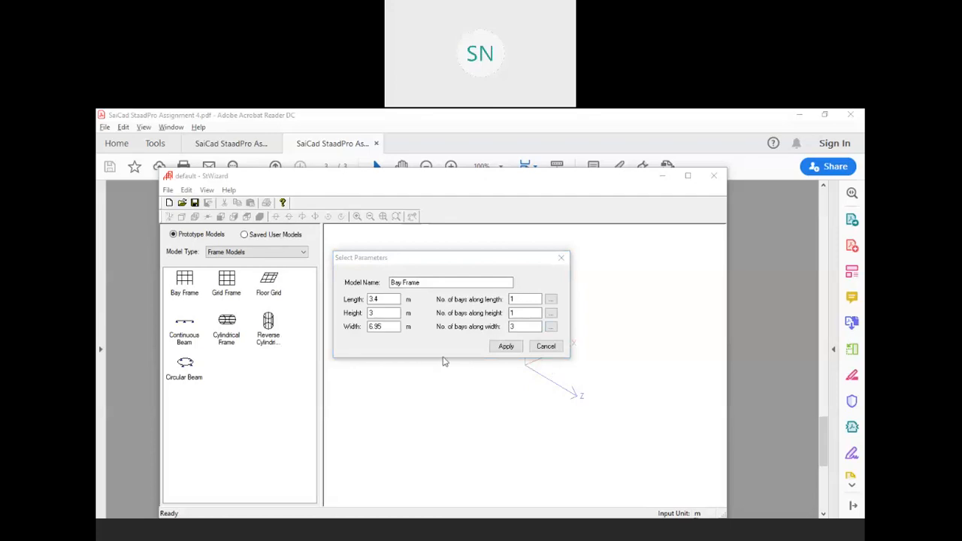
left_click(560, 257)
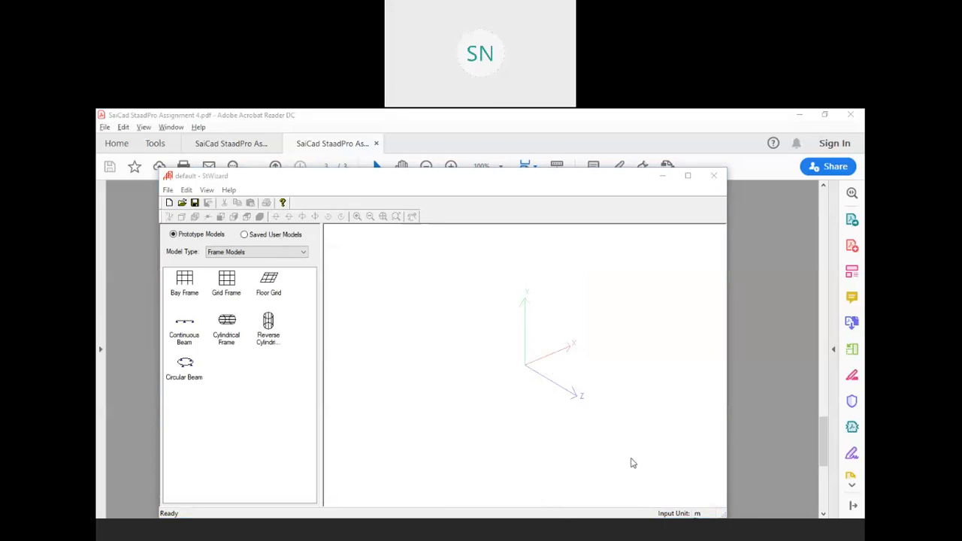
left_click(713, 176)
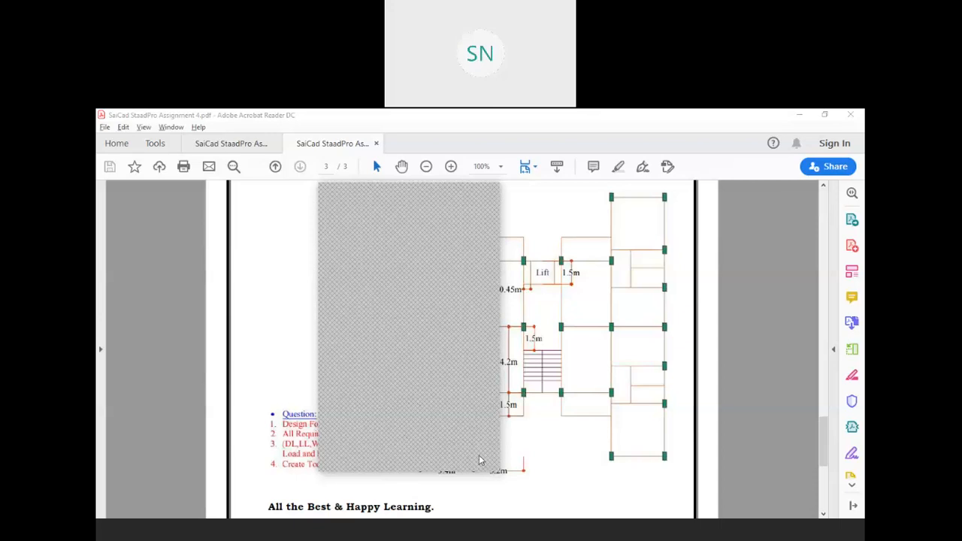
Bring the assignment floor-plan PDF to the front, then switch back to STAAD.Pro
left_click(489, 204)
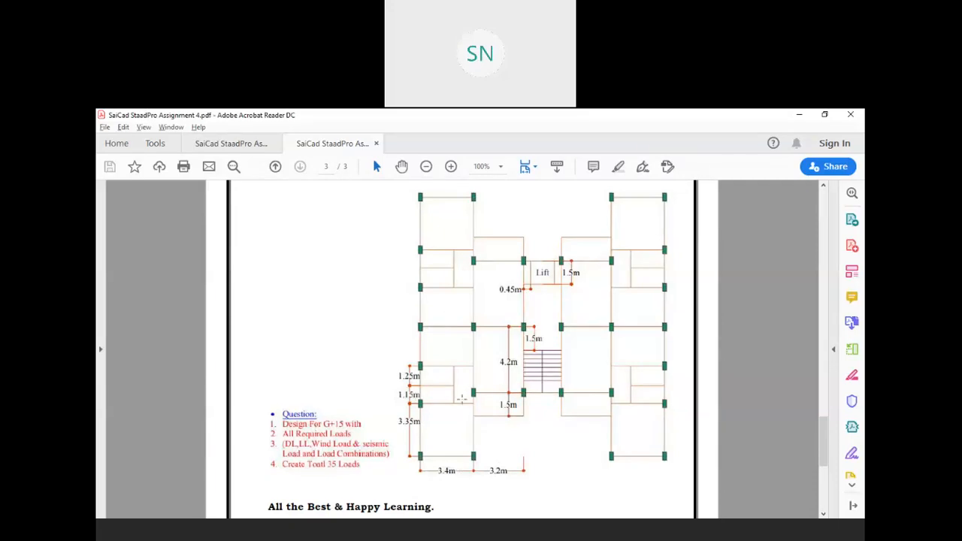
key("alt+Tab")
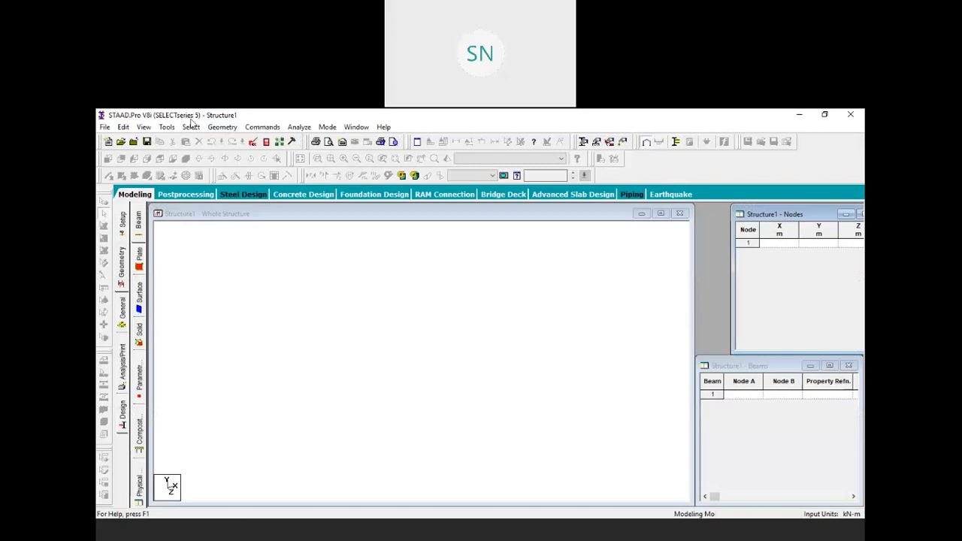
Relaunch the Structure Wizard, pick Frame Models and place a Bay Frame prototype
left_click(222, 126)
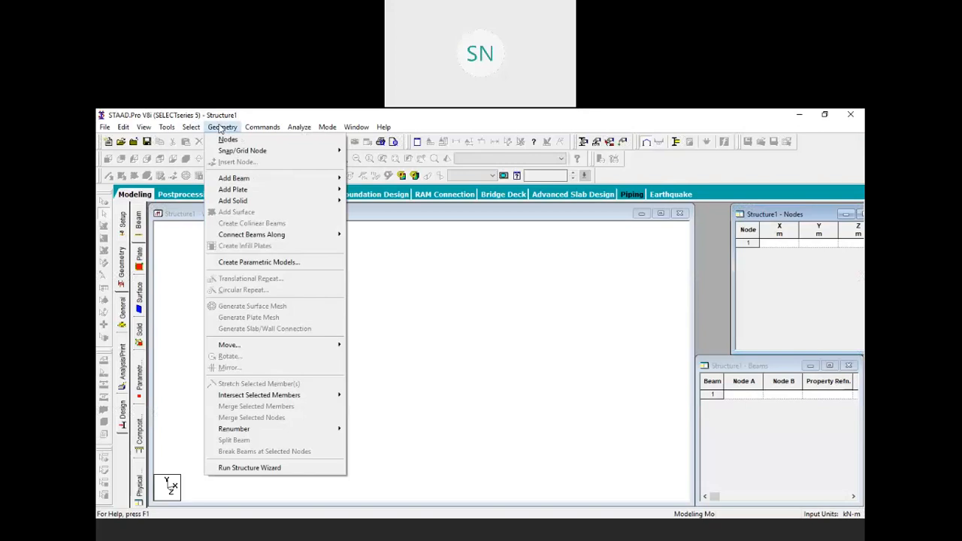
left_click(275, 468)
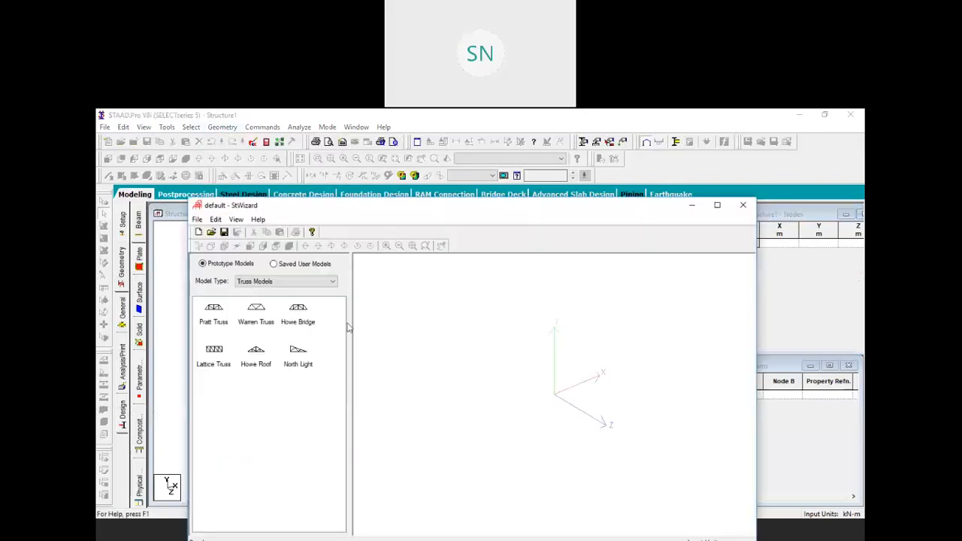
left_click(255, 283)
left_click(255, 289)
left_click_drag(213, 308, 498, 351)
Set the Bay Frame to 3.4 m length, 3 m height, 8.1 m width with 1, 1 and 3 bays
type("3.4")
left_click_drag(409, 321, 369, 347)
type("3")
type("8.1")
left_click_drag(562, 307, 525, 335)
type("113")
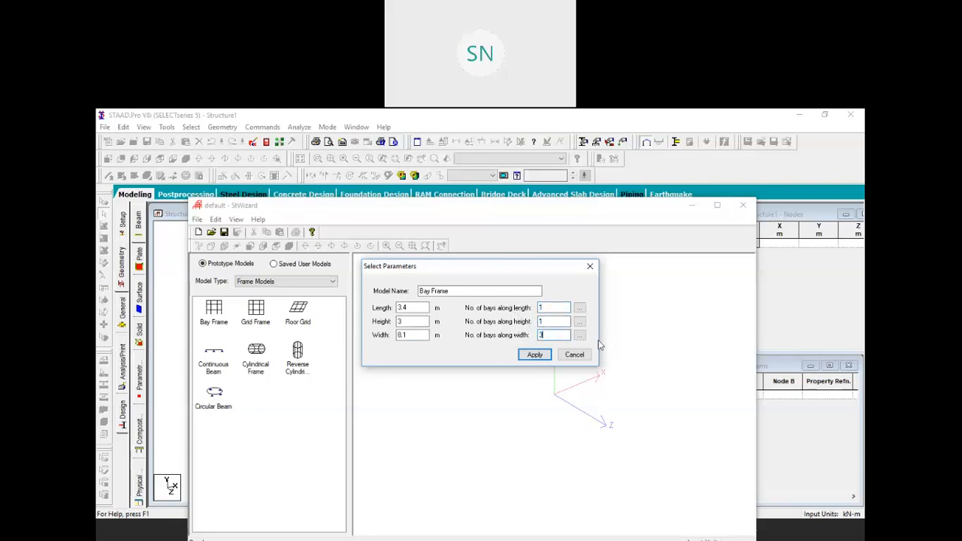
Split the width into bays of 2.35, 2.4 and 3.35 m and generate the frame
left_click(579, 335)
left_click(464, 290)
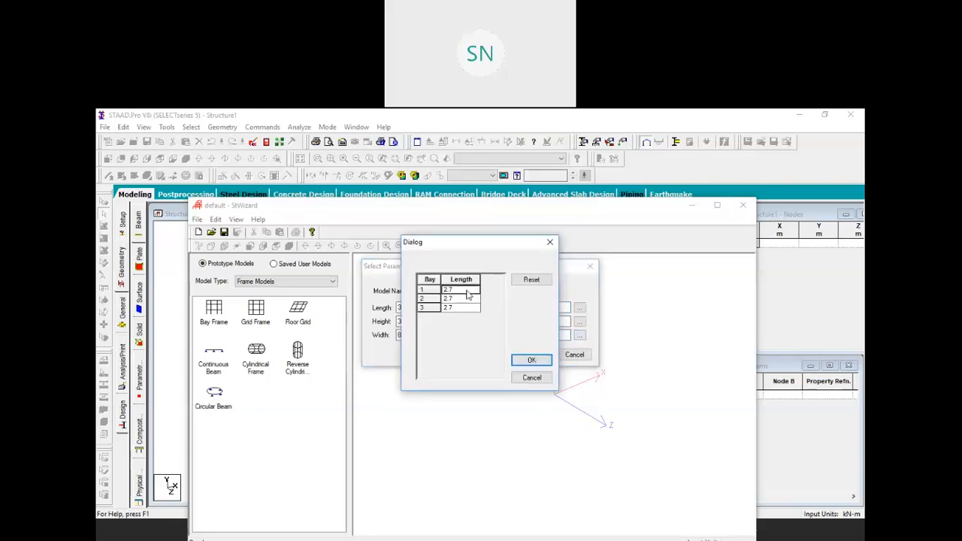
type("2.35")
left_click(469, 300)
type("2.4")
left_click(466, 309)
type("3.35")
left_click(531, 360)
left_click(532, 355)
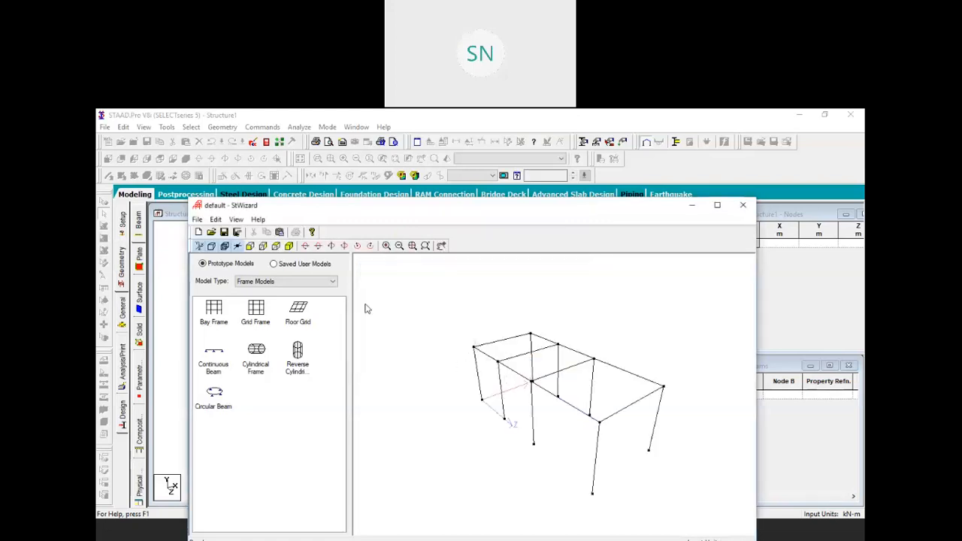
left_click(288, 246)
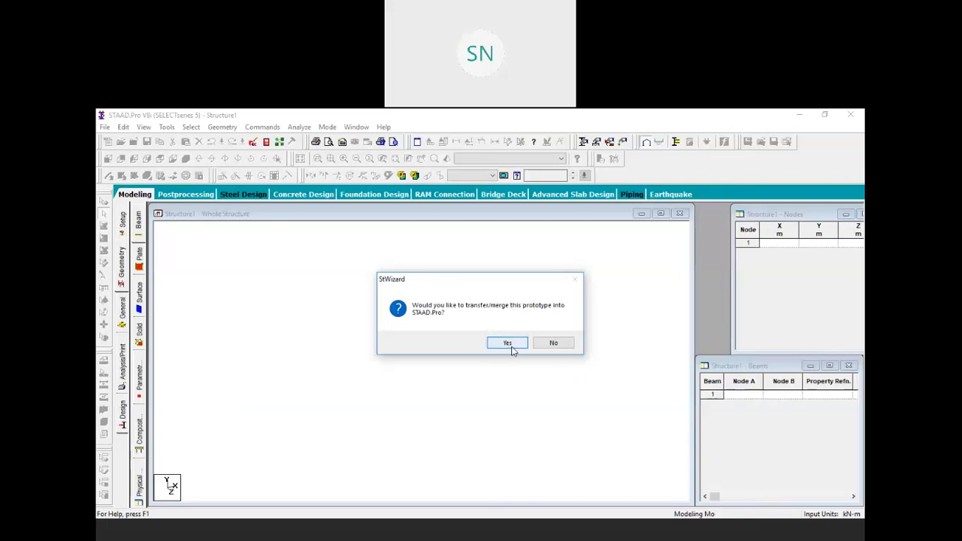
Merge the bay-frame prototype into the model and select middle-bay beam 7
left_click(510, 347)
left_click(526, 273)
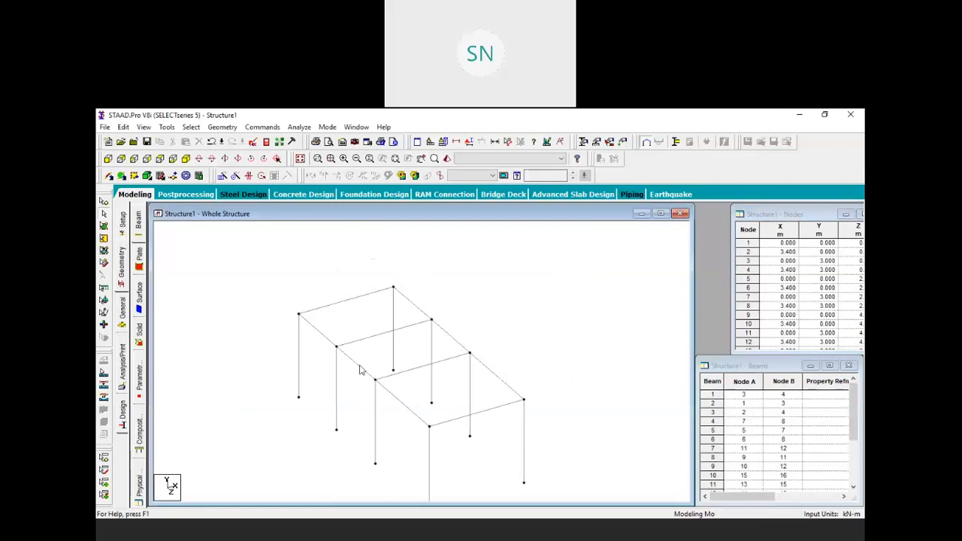
left_click(388, 378)
left_click(423, 356)
left_click(418, 368)
Copy beam 7 and paste it shifted -1 m along Z
right_click(417, 358)
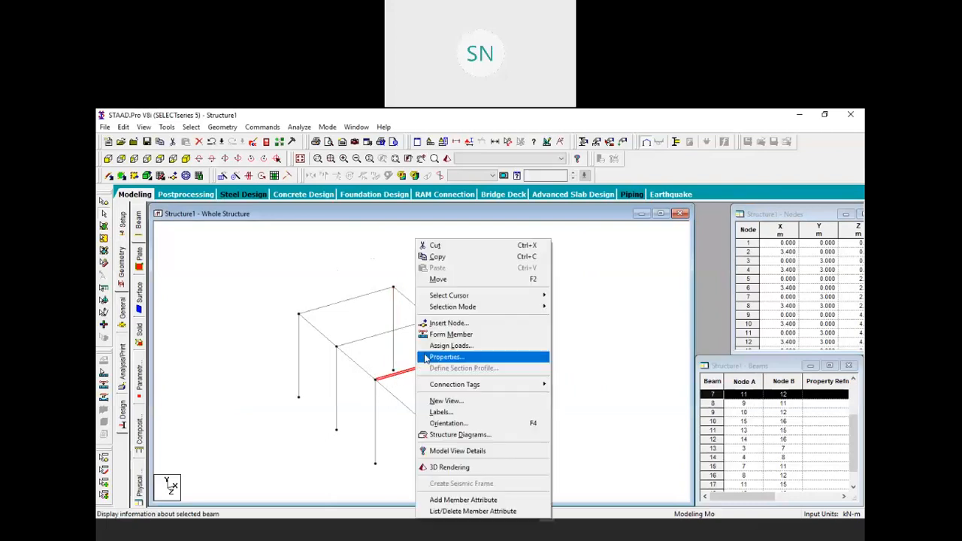
left_click(470, 263)
right_click(466, 265)
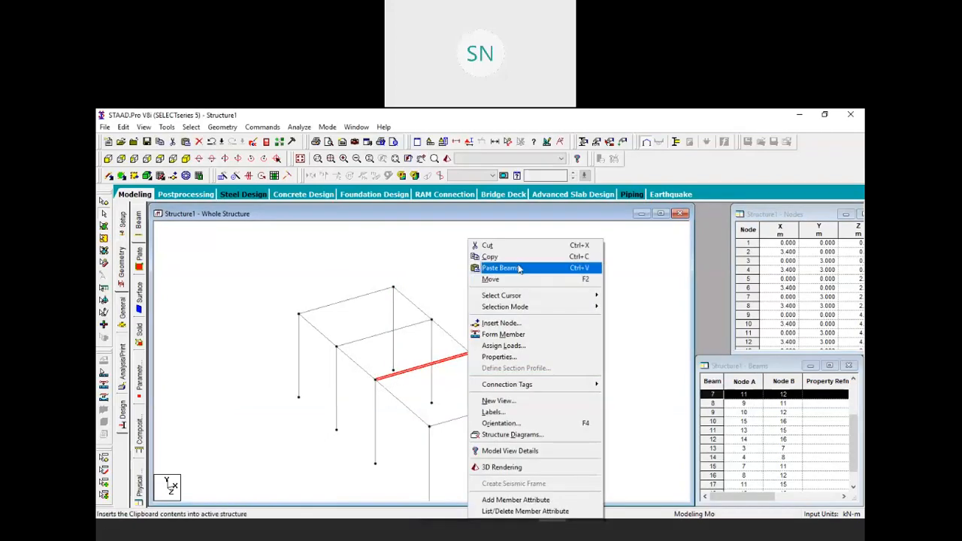
left_click(501, 269)
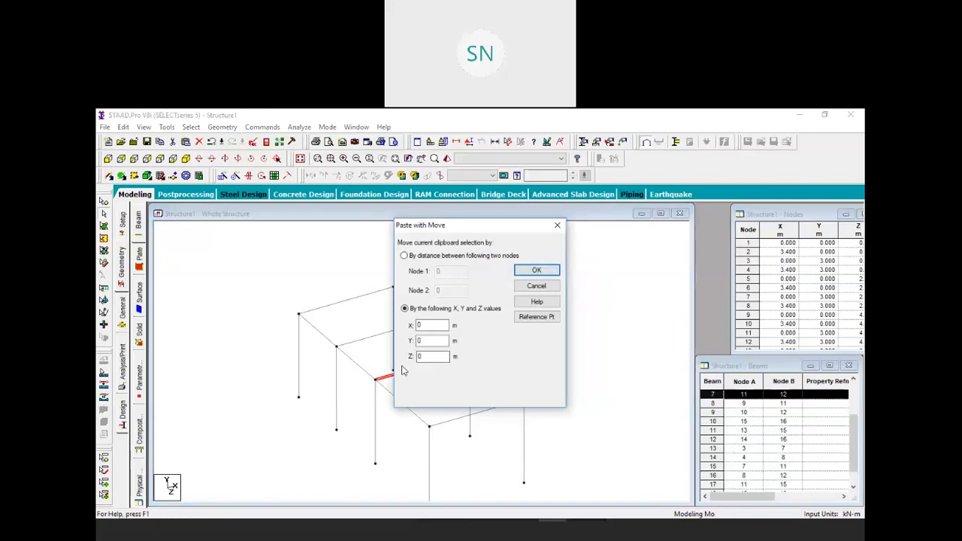
double_click(429, 356)
type("-1.15")
left_click(535, 273)
left_click(499, 317)
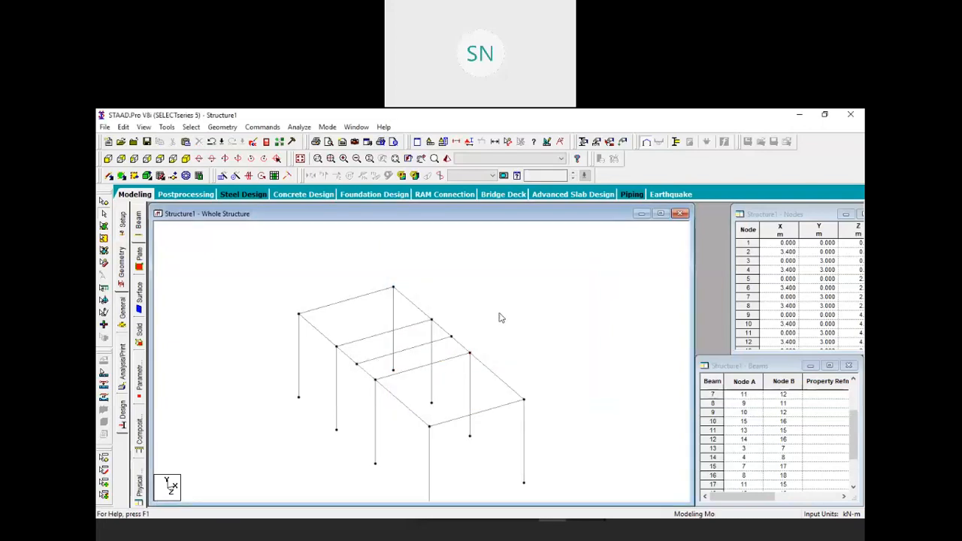
middle_click_drag(520, 333, 472, 351)
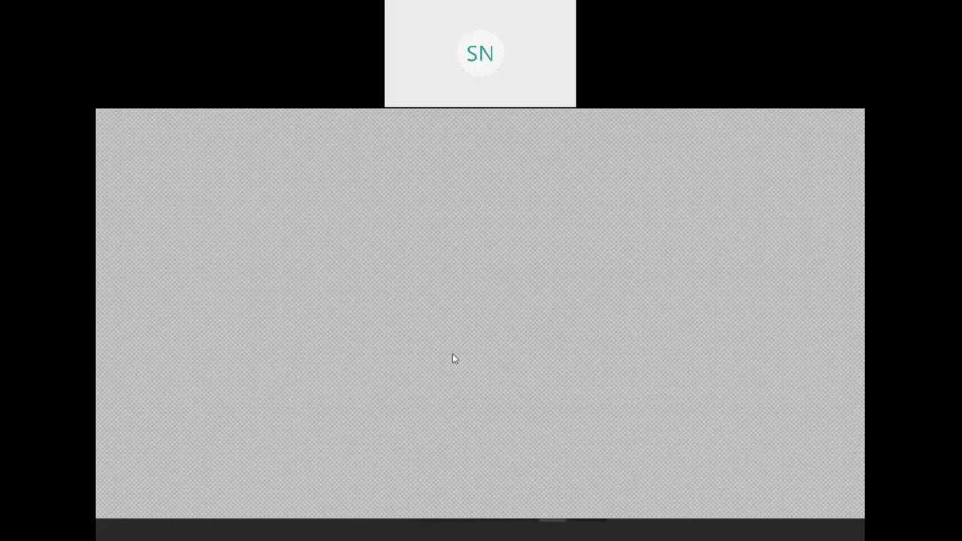
On the floor-plan PDF, outline the staircase bay in green and mark below the 3.2m dimension
key("alt+Tab")
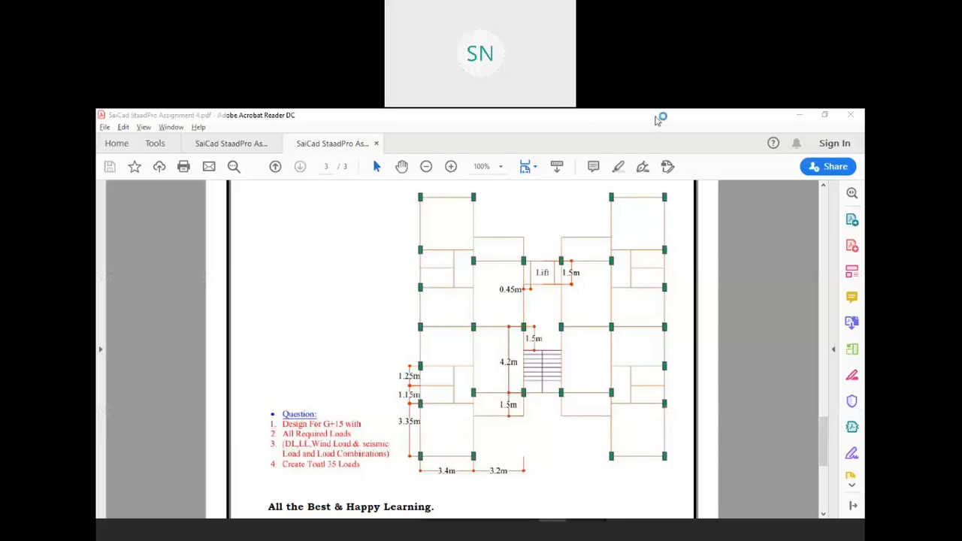
mouse_move(464, 319)
left_mouse_down()
mouse_move(463, 436)
mouse_move(530, 422)
mouse_move(555, 356)
mouse_move(533, 313)
mouse_move(465, 313)
left_mouse_up()
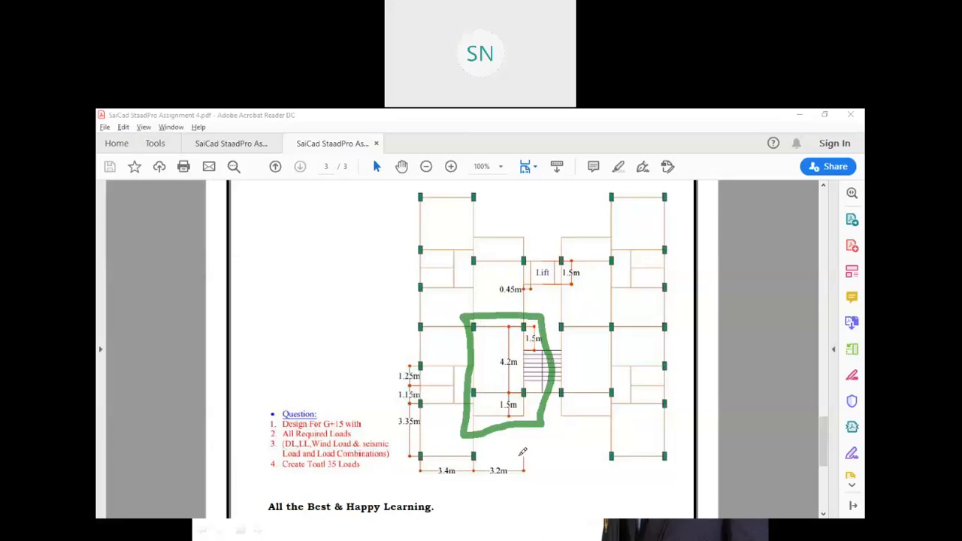
left_click_drag(487, 480, 511, 473)
key("alt+Tab")
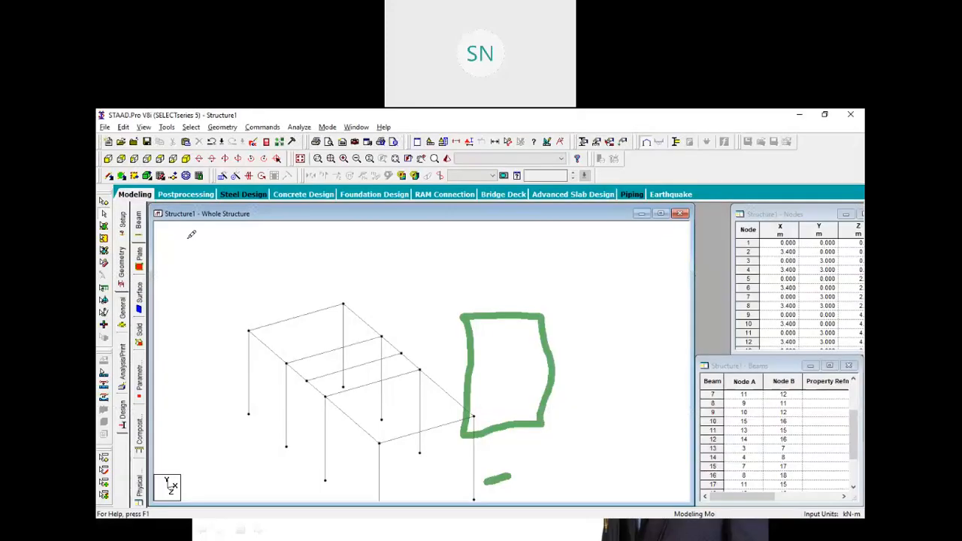
Repeat the top corner node along X with linked steps, creating a beam to new node 19
left_click(169, 213)
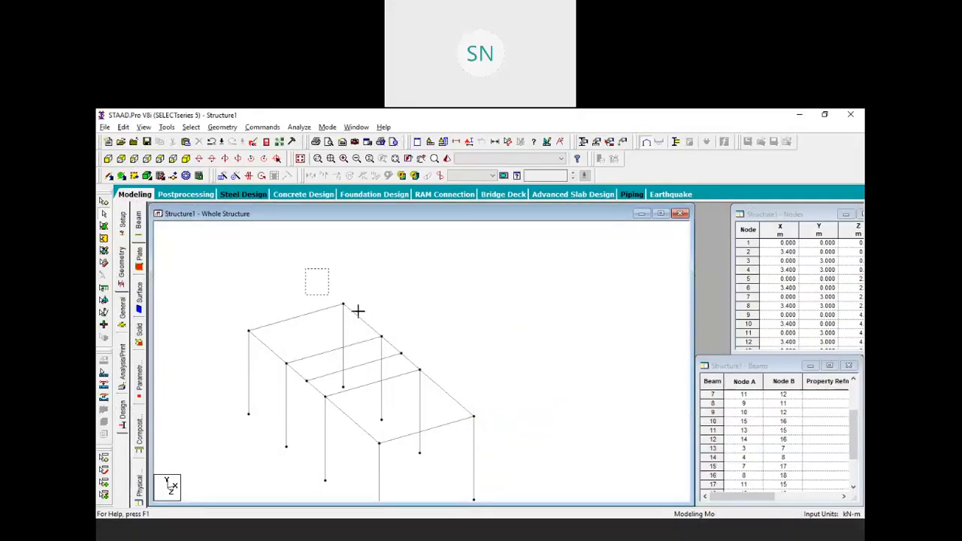
left_click(104, 213)
left_click(343, 304)
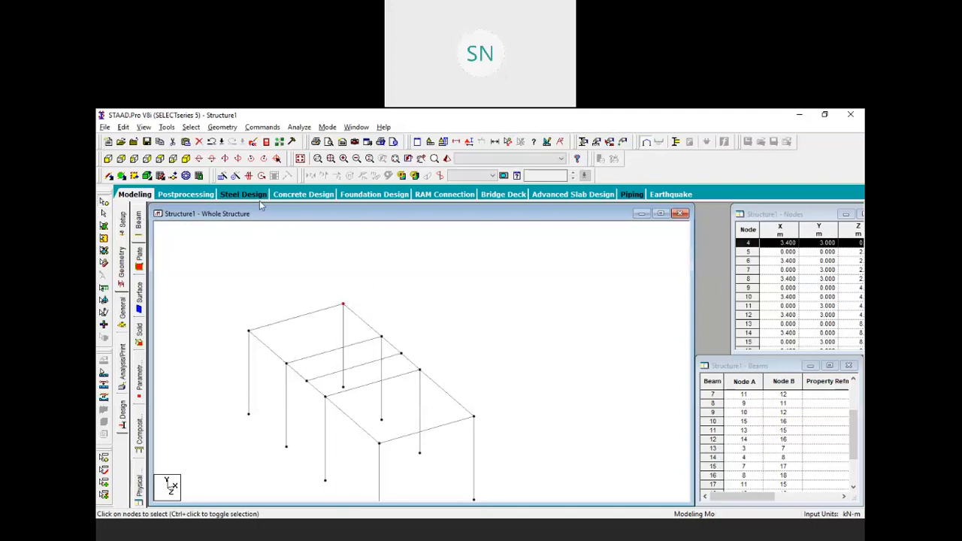
left_click(223, 177)
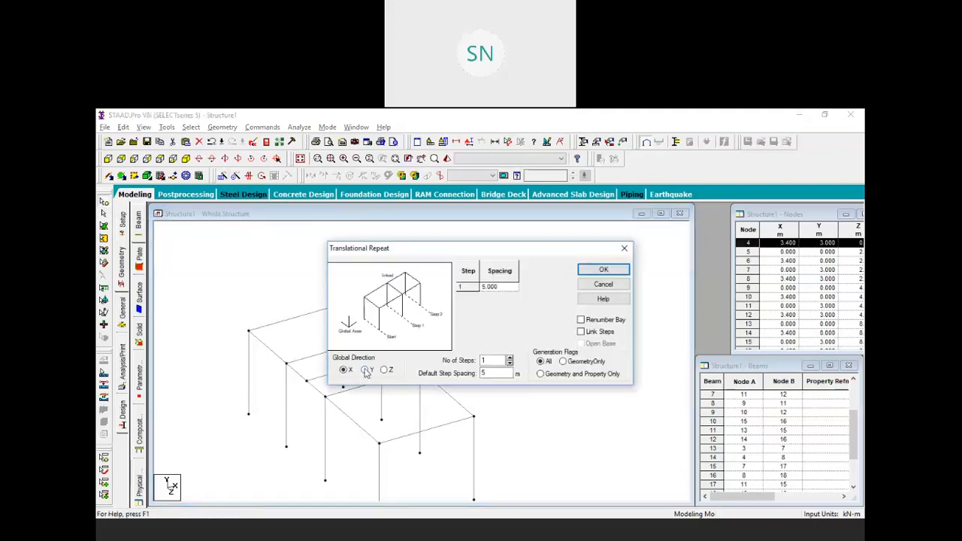
double_click(494, 374)
left_click(581, 331)
left_click(602, 269)
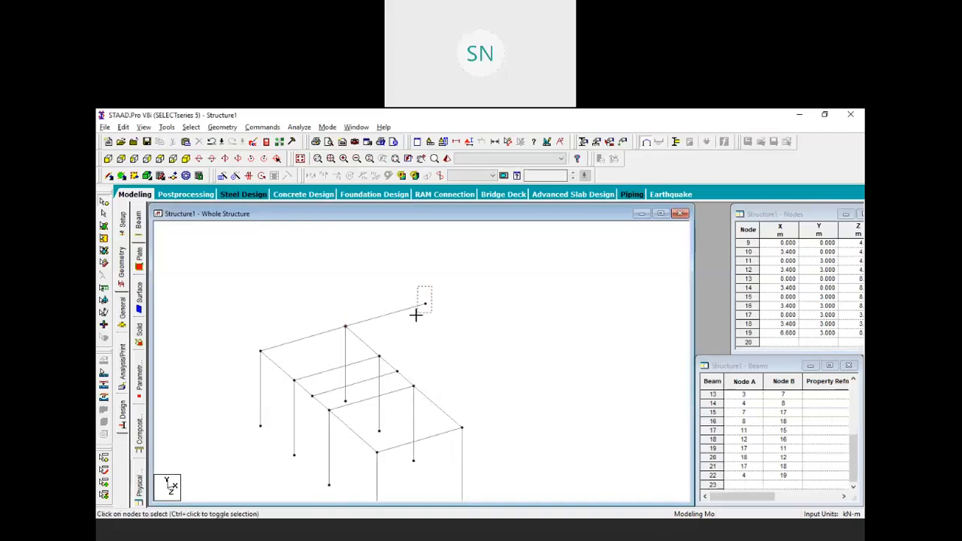
Repeat node 19 in Y with -3 m spacing and linked steps to make a column
left_click(423, 303)
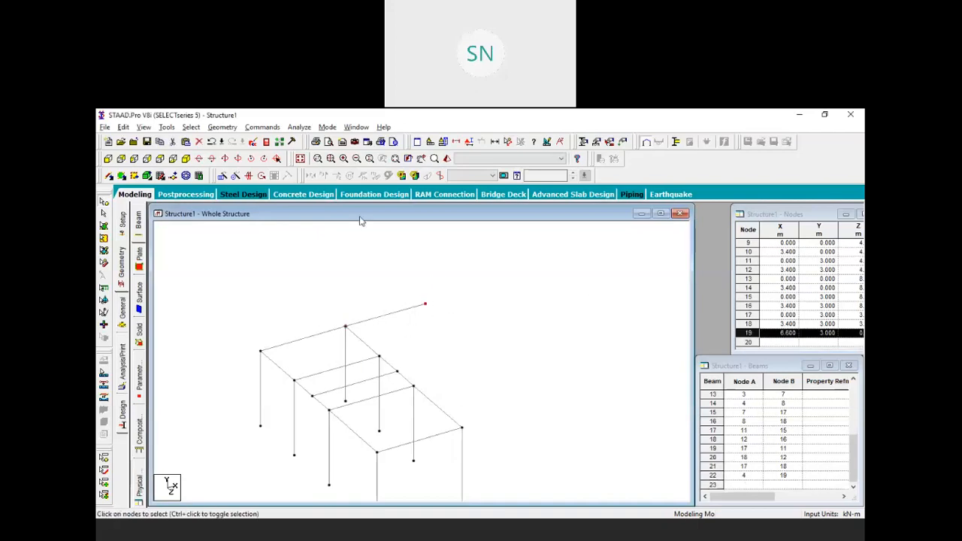
left_click(222, 176)
left_click(365, 370)
double_click(496, 373)
type("-3")
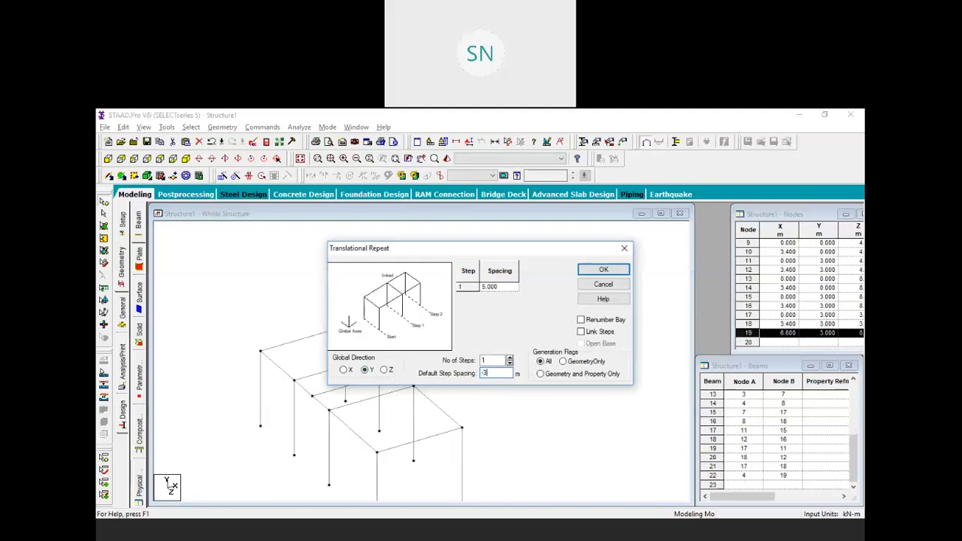
left_click(581, 332)
left_click(603, 272)
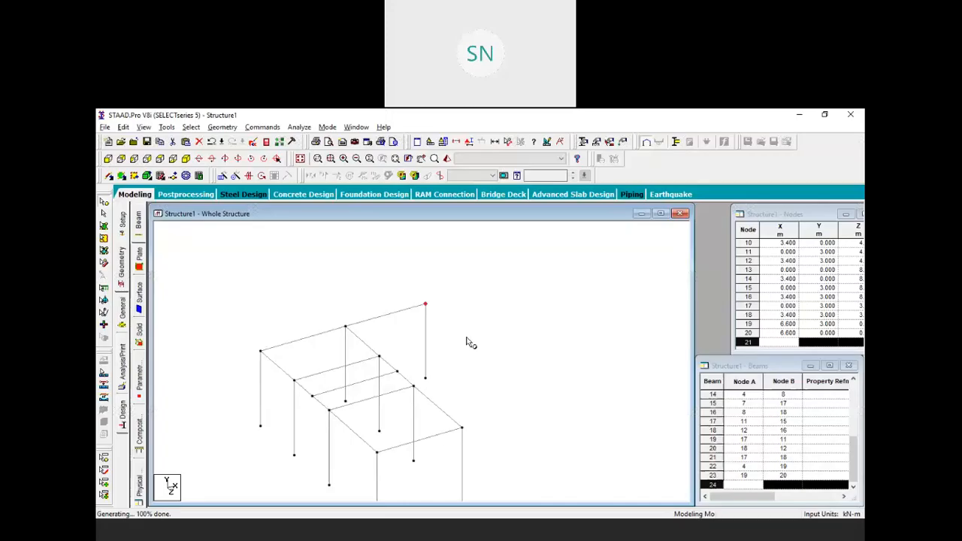
Select beams 22 and 23, copy them and paste with a 4.2 m Z offset
left_click_drag(466, 347, 397, 283)
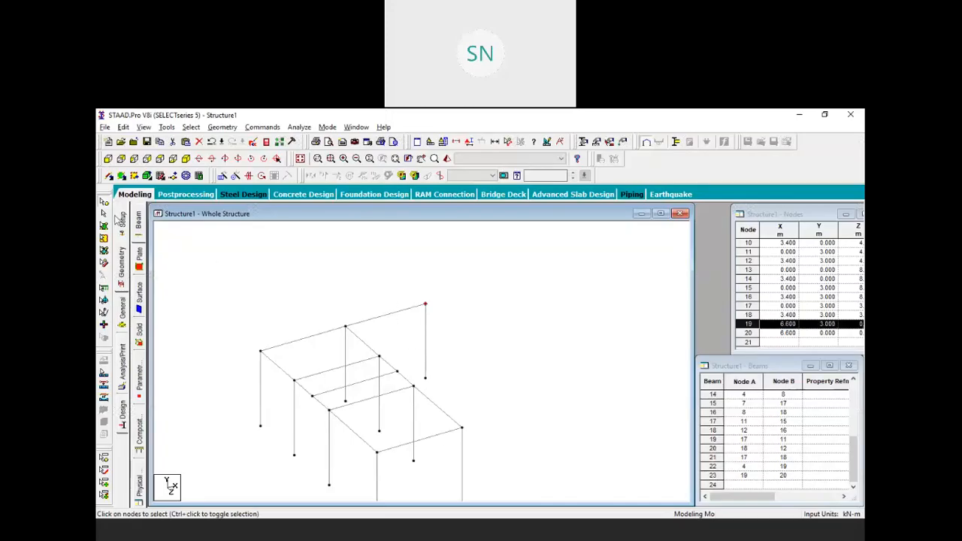
left_click(382, 281)
left_click_drag(473, 332, 390, 296)
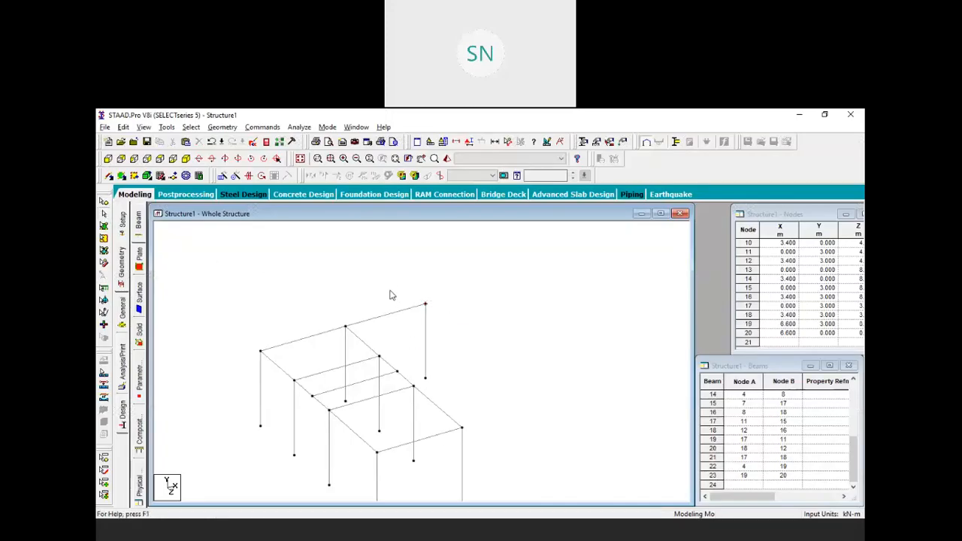
left_click(425, 320)
left_click(409, 309, "ctrl")
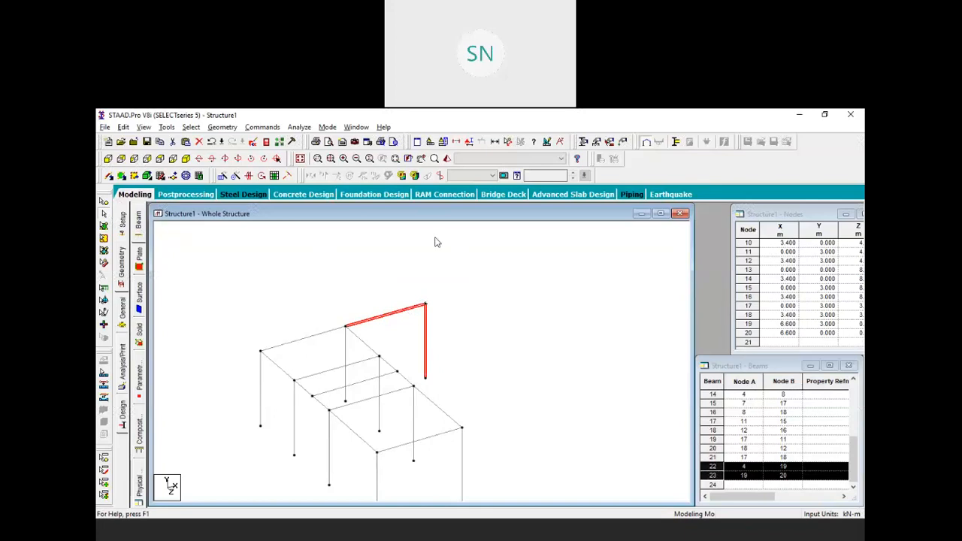
right_click(401, 266)
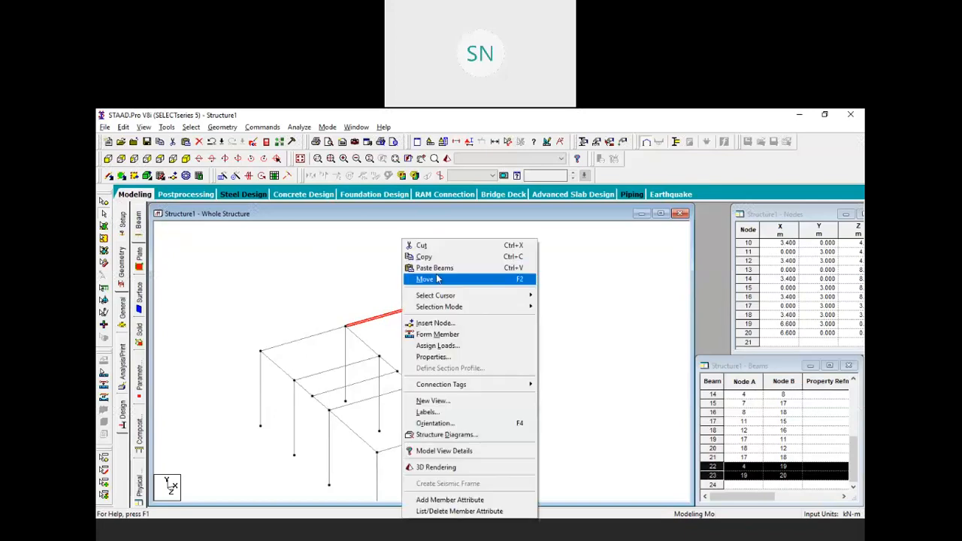
left_click(452, 256)
right_click(408, 260)
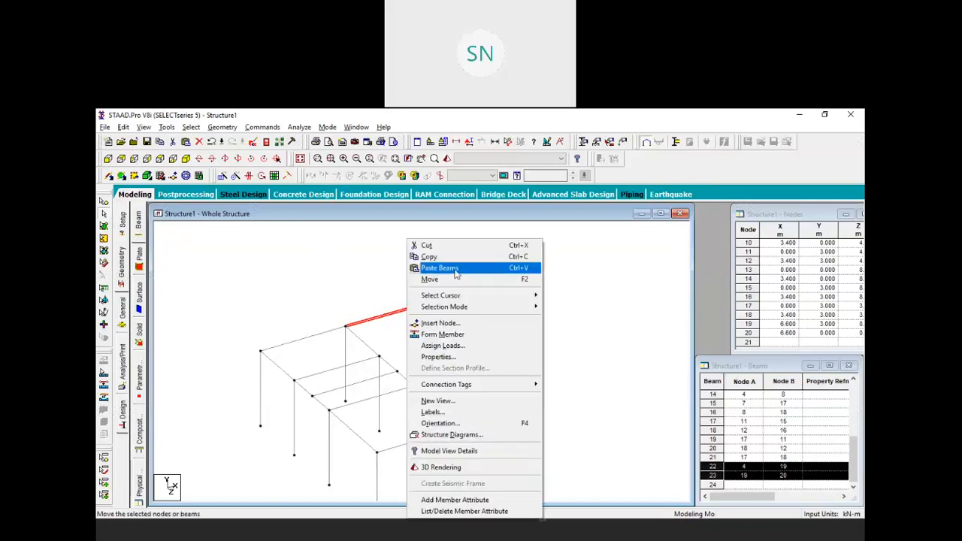
left_click(451, 267)
left_click(434, 356)
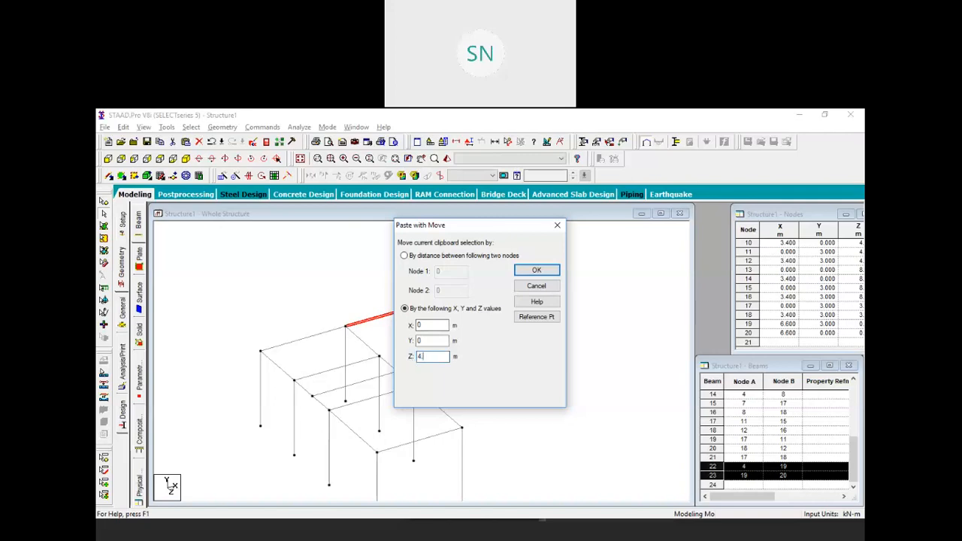
type("4.2")
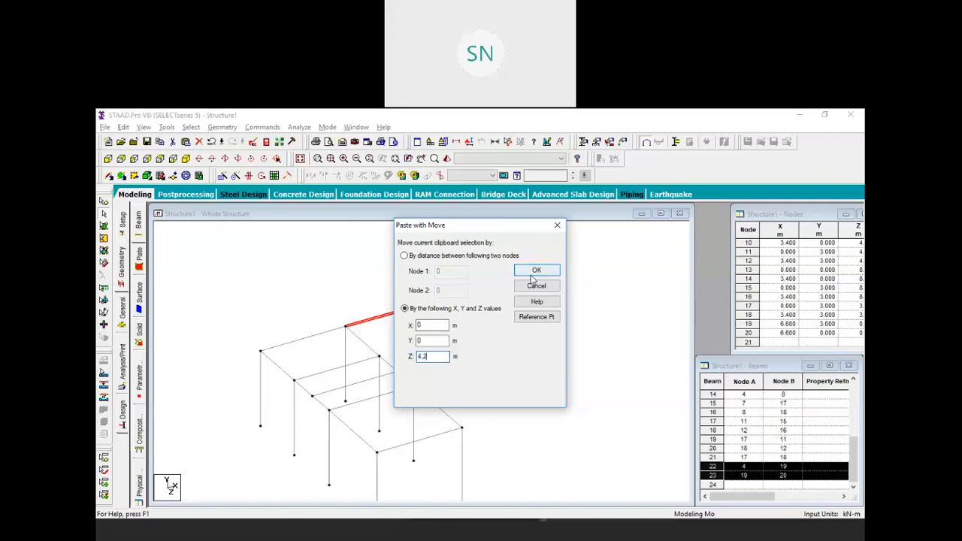
left_click(537, 270)
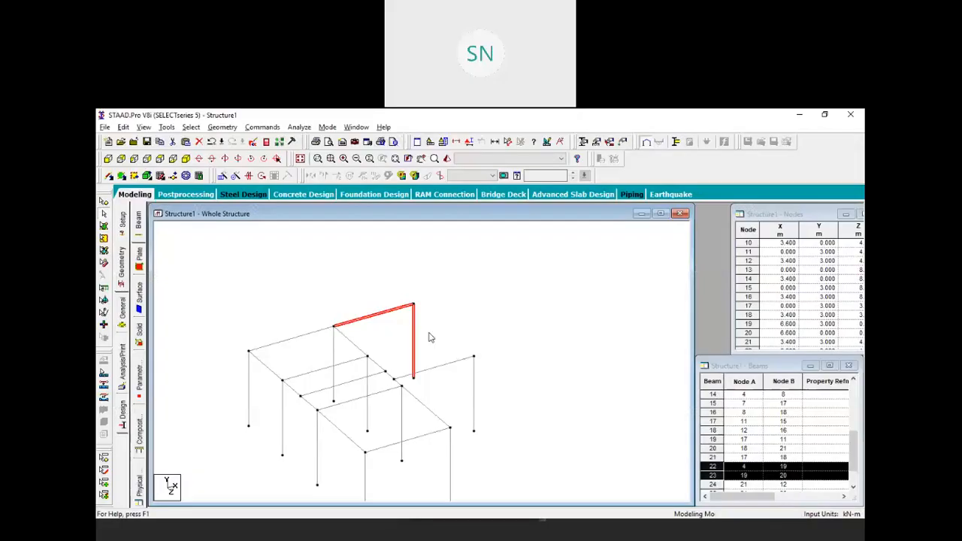
Copy beam 25 and paste it 1.5 m further along Z
left_click(446, 369)
right_click(470, 314)
left_click(522, 257)
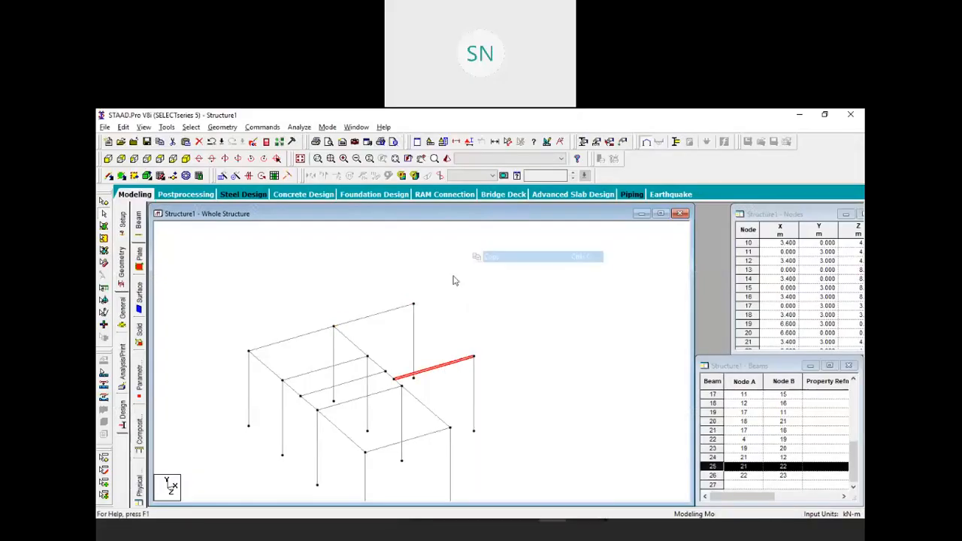
right_click(453, 276)
left_click(510, 271)
double_click(433, 356)
type("1.5")
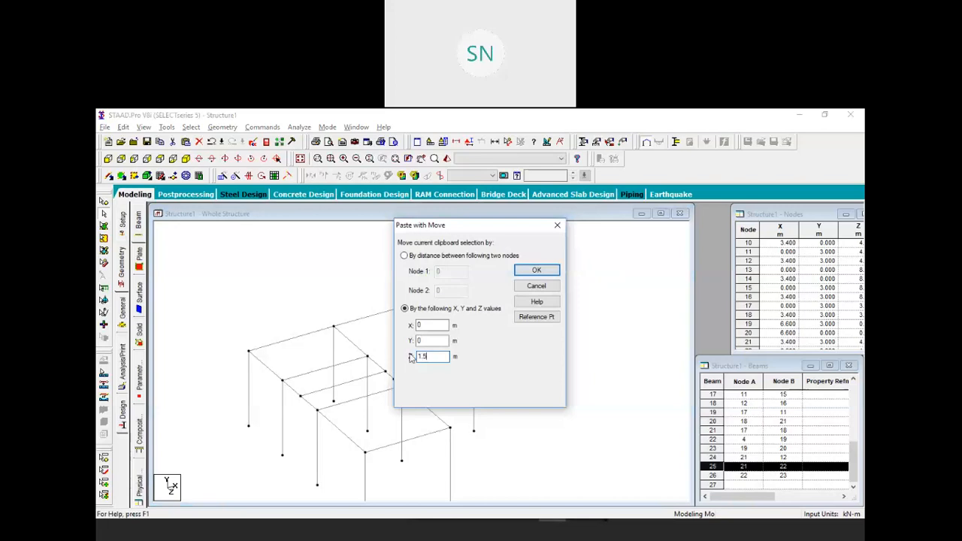
left_click(536, 270)
Draw a new connecting beam between two nodes with Add Beam
left_click(547, 309)
left_click(110, 175)
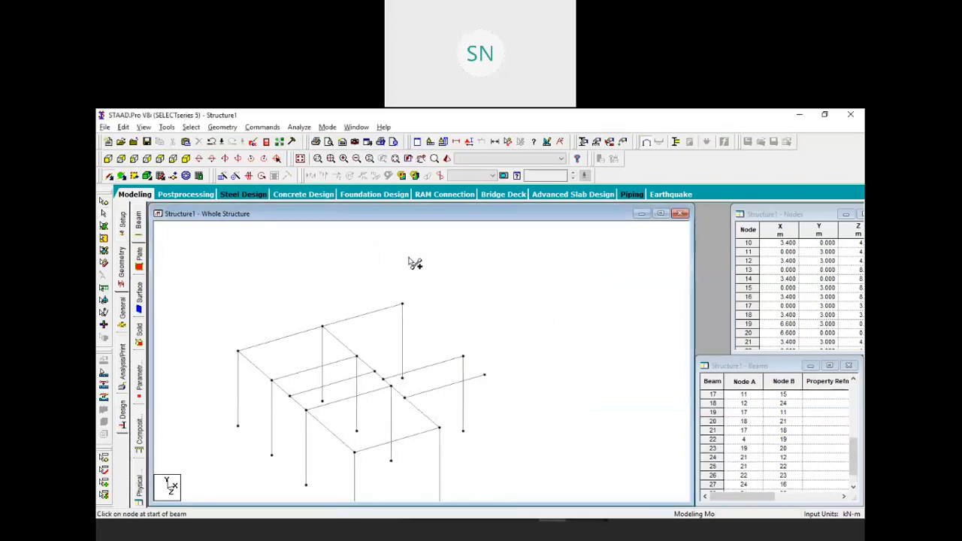
mouse_move(402, 303)
left_mouse_down()
mouse_move(488, 324)
mouse_move(473, 363)
mouse_move(473, 353)
mouse_move(461, 359)
mouse_move(496, 369)
mouse_move(484, 374)
left_mouse_up()
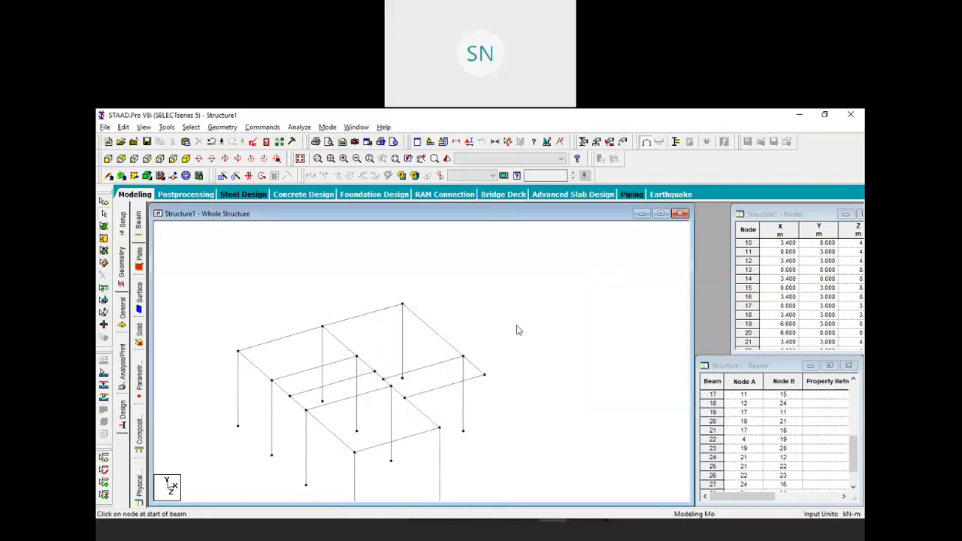
middle_click_drag(453, 383, 443, 355)
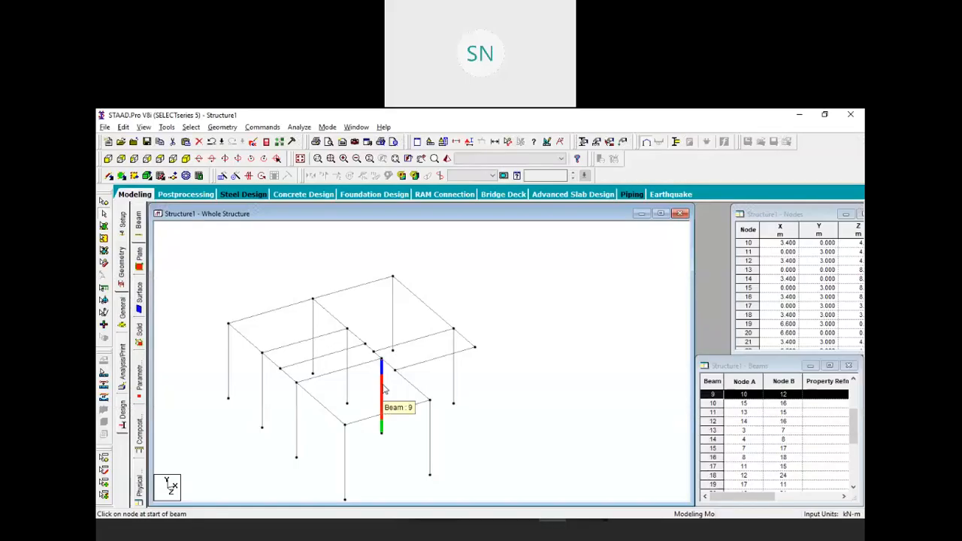
Delete column 9 and a second middle column, removing the orphan node
key("Delete")
left_click(511, 343)
left_click(505, 344)
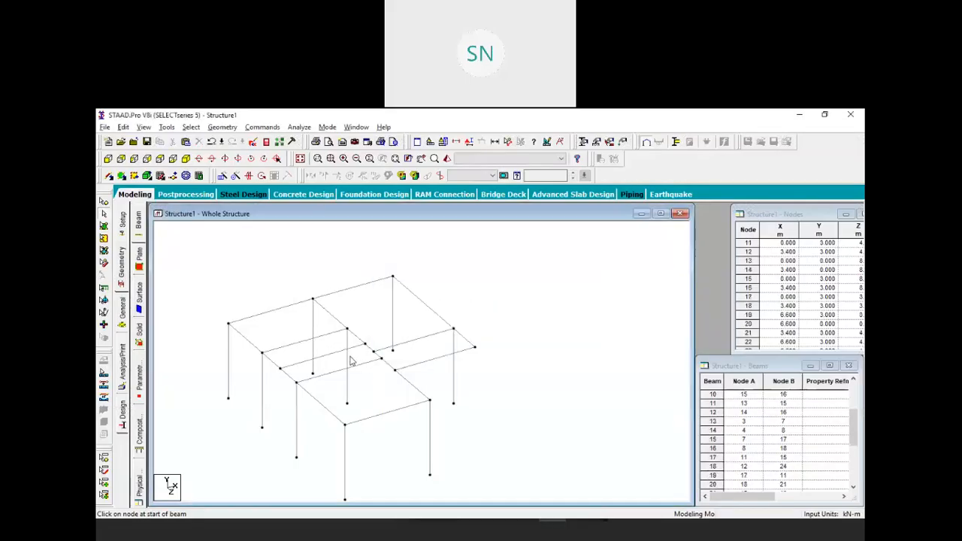
left_click(349, 387)
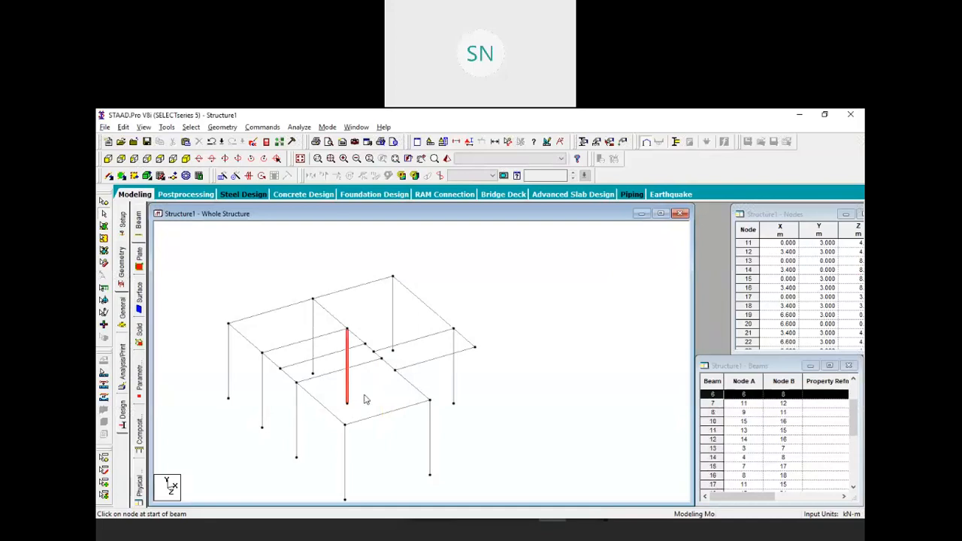
key("Delete")
left_click(511, 343)
Remove the leftover orphan node and repeat node 21 down in Y, creating column 31 to node 26
left_click(505, 344)
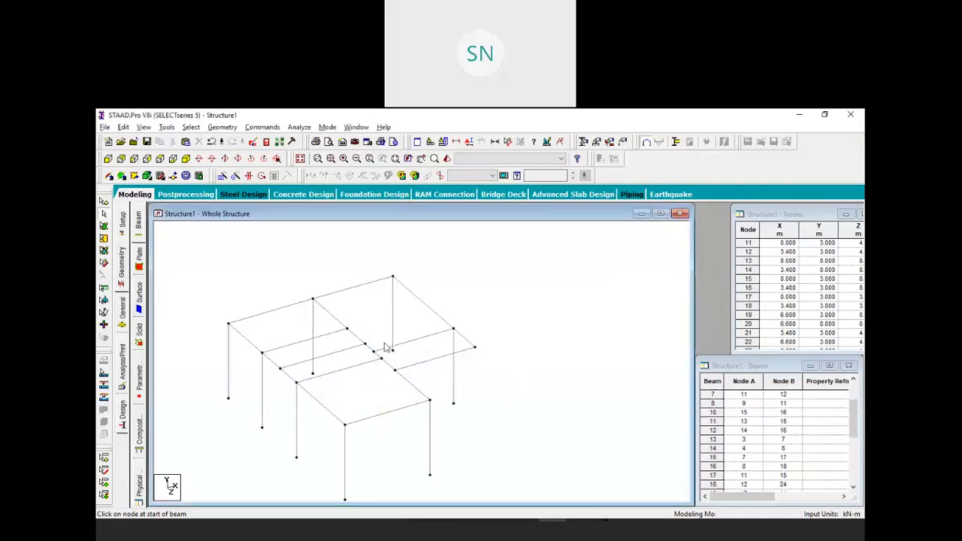
scroll(367, 359, "up", 3)
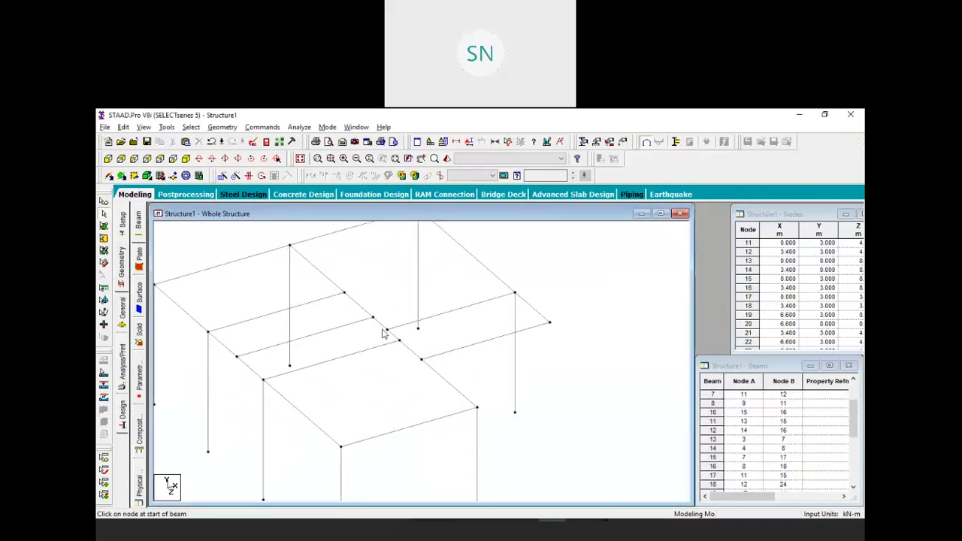
left_click(104, 213)
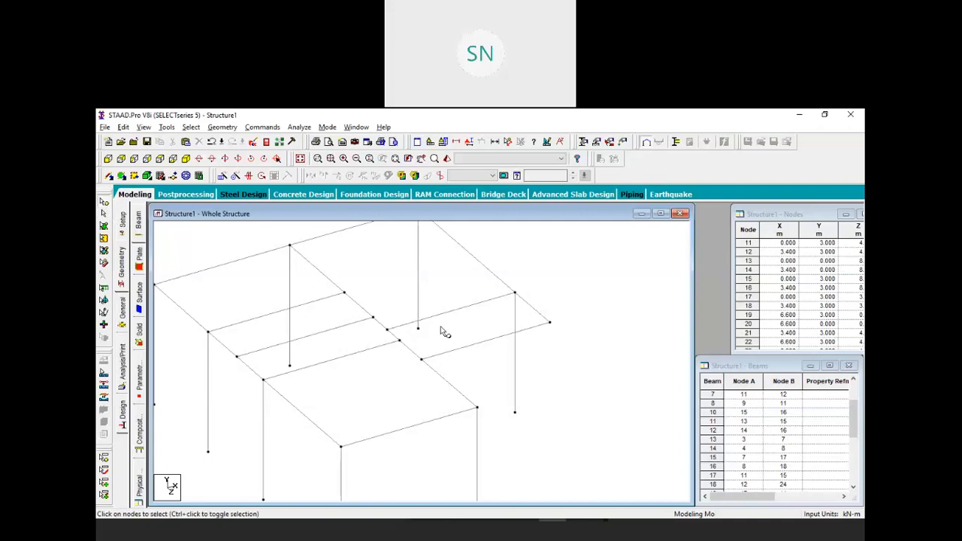
left_click(386, 329)
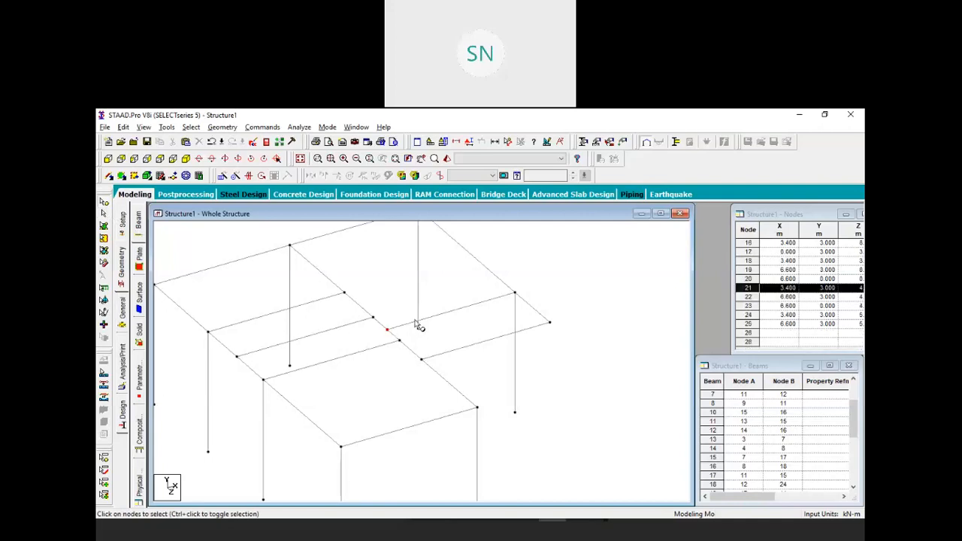
left_click(222, 175)
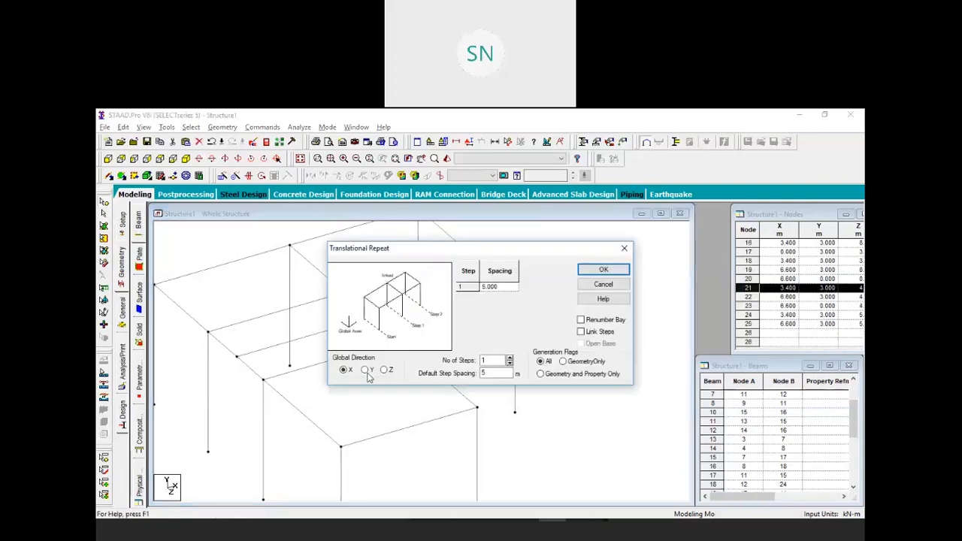
left_click(365, 369)
left_click(582, 331)
left_click(603, 269)
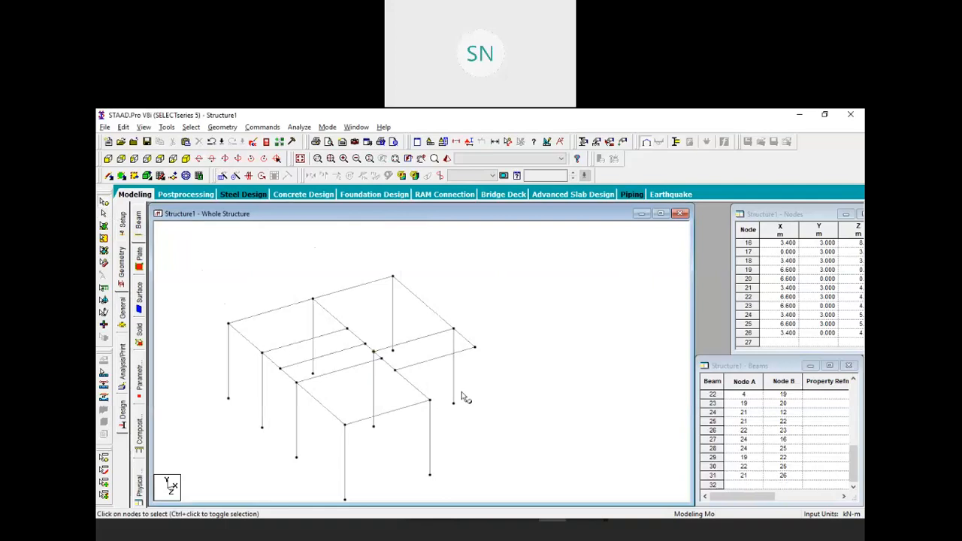
Delete beam 21 spanning nodes 17 to 18
scroll(411, 393, "up", 1)
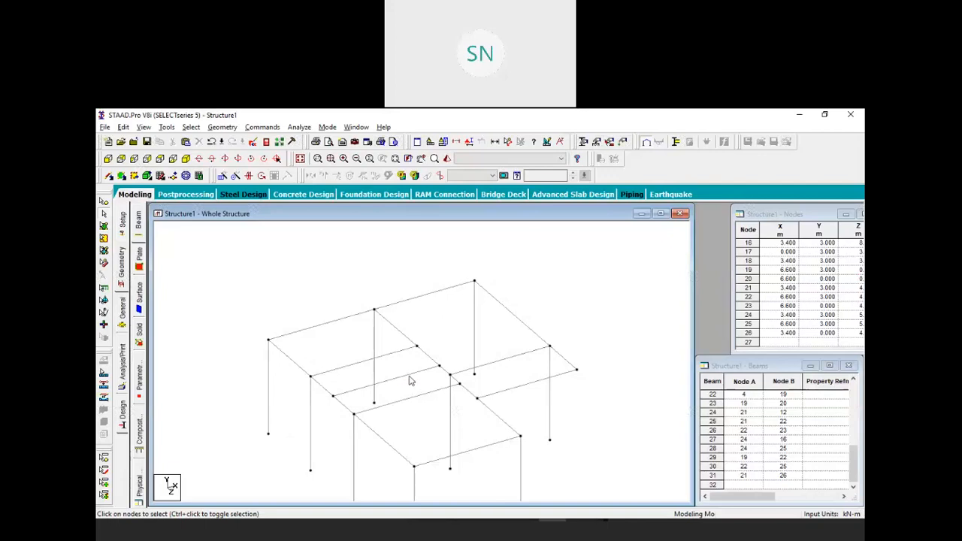
left_click(409, 376)
key("Delete")
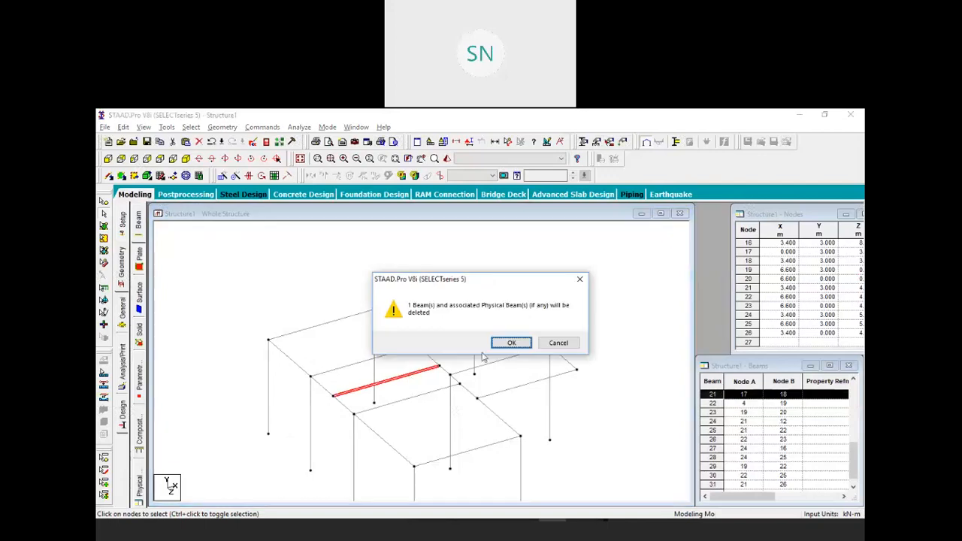
left_click(509, 343)
Select beam 19 on the front-left roof edge
scroll(449, 363, "up", 2)
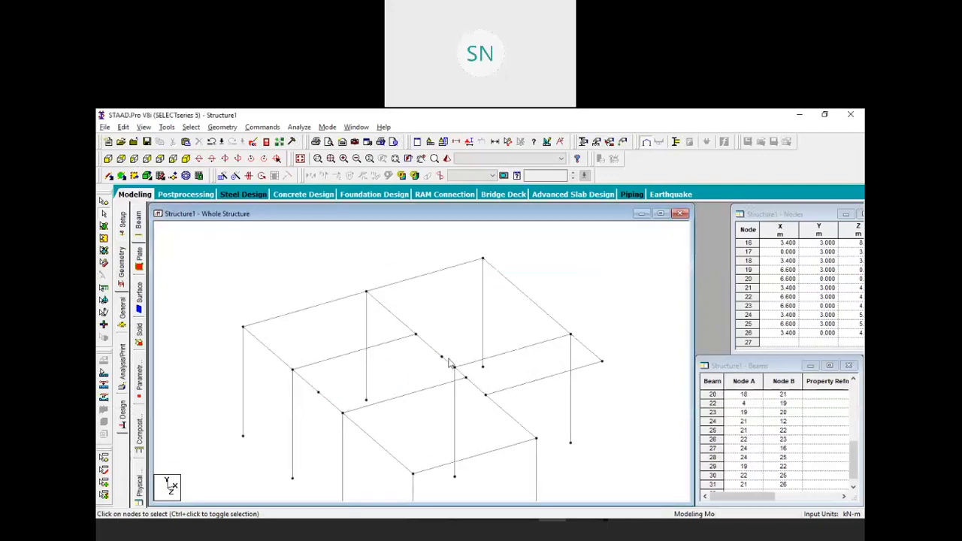
left_click(332, 403)
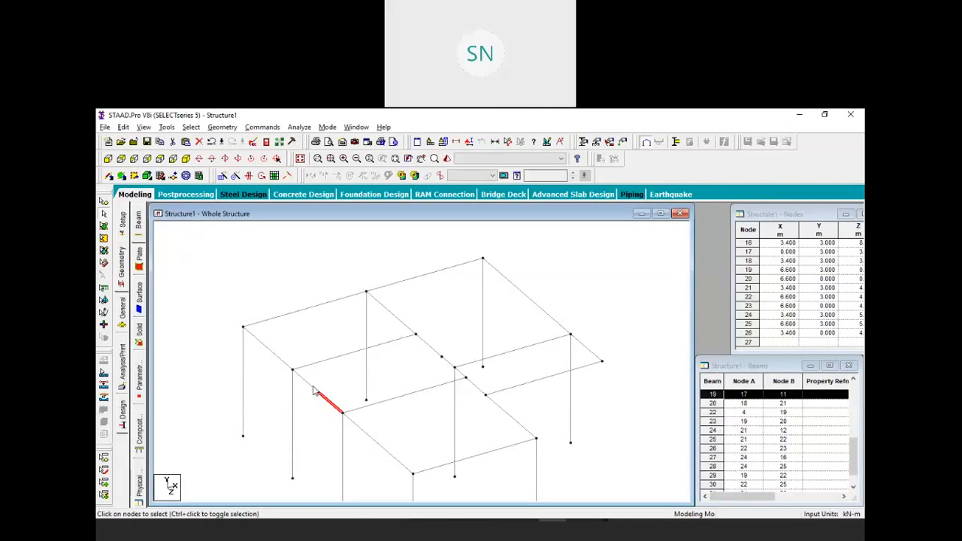
left_click(396, 386)
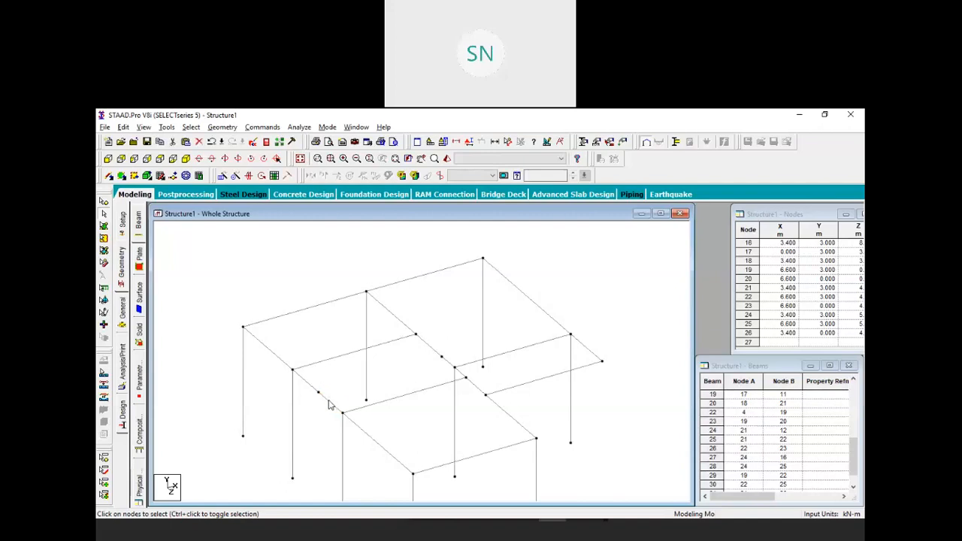
left_click(328, 399)
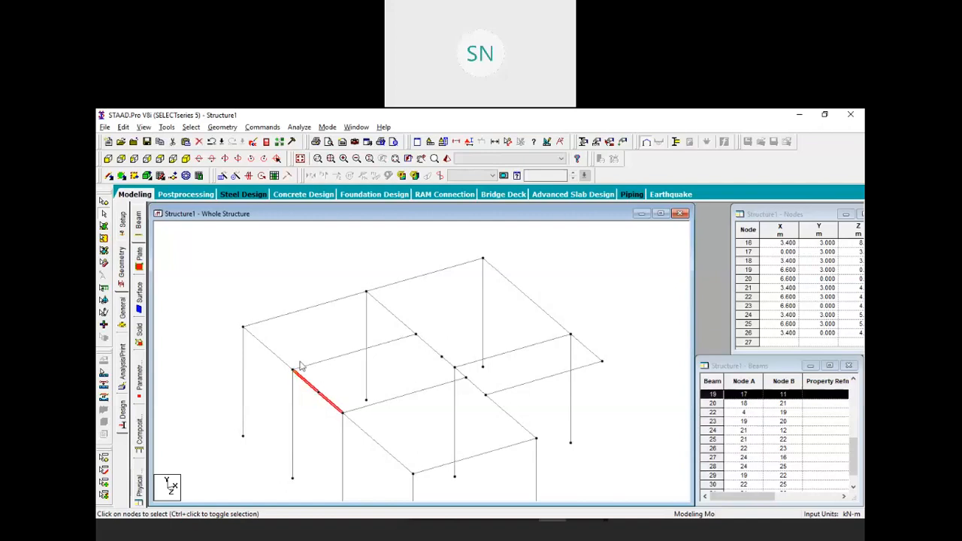
Run Merge Selected Members on the currently selected beam, then close the dialog
left_click(220, 127)
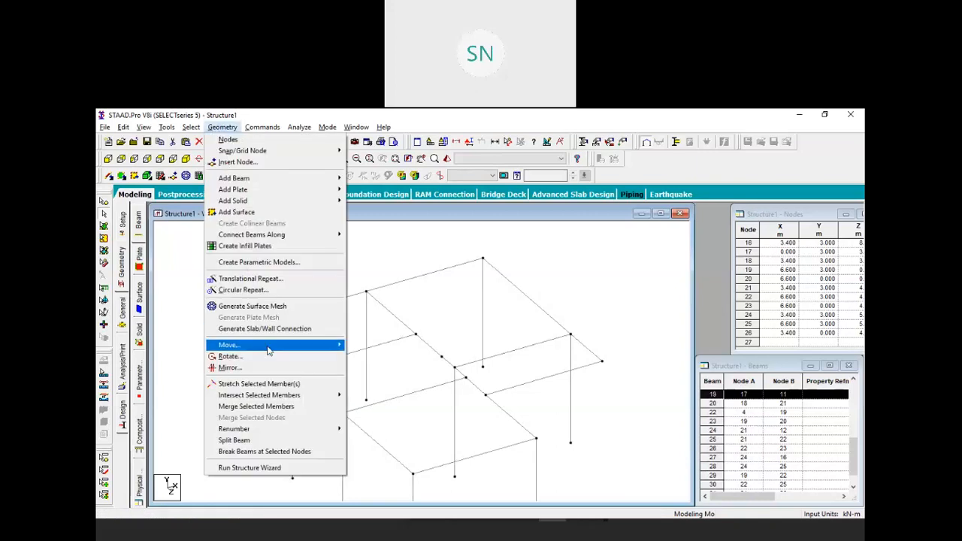
left_click(278, 406)
left_click(521, 231)
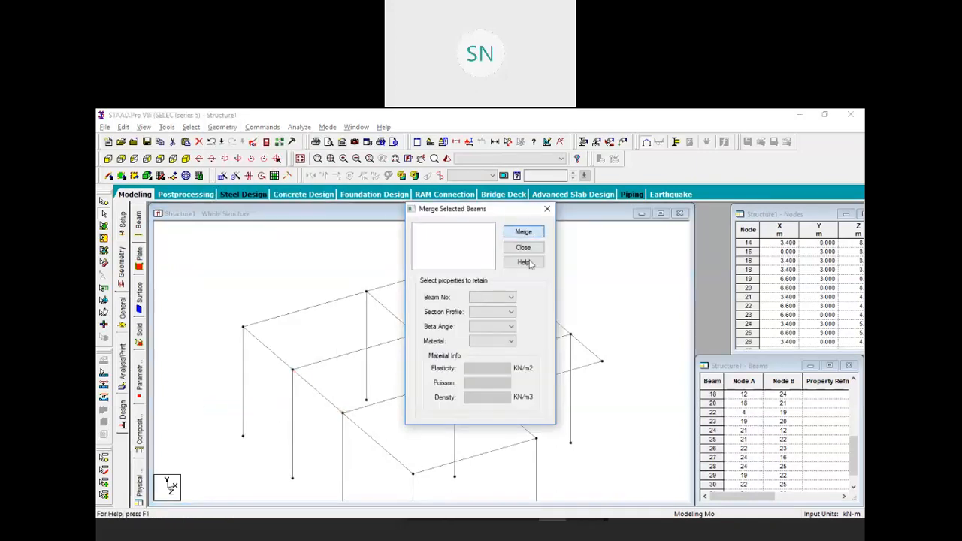
left_click_drag(444, 212, 563, 237)
left_click(424, 345)
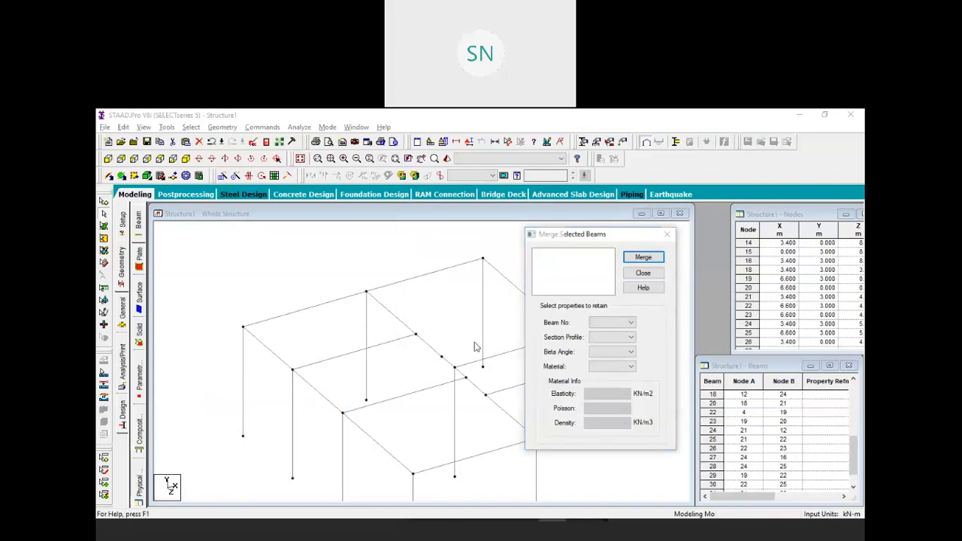
left_click(660, 242)
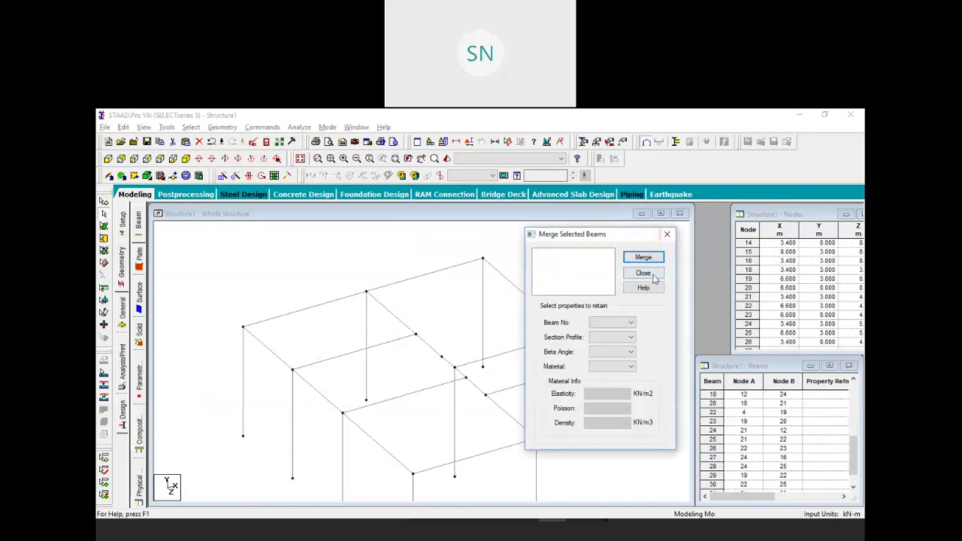
Select beams 16 and 20 and merge them with Geometry > Merge Selected Members
left_click(433, 346)
left_click(448, 365)
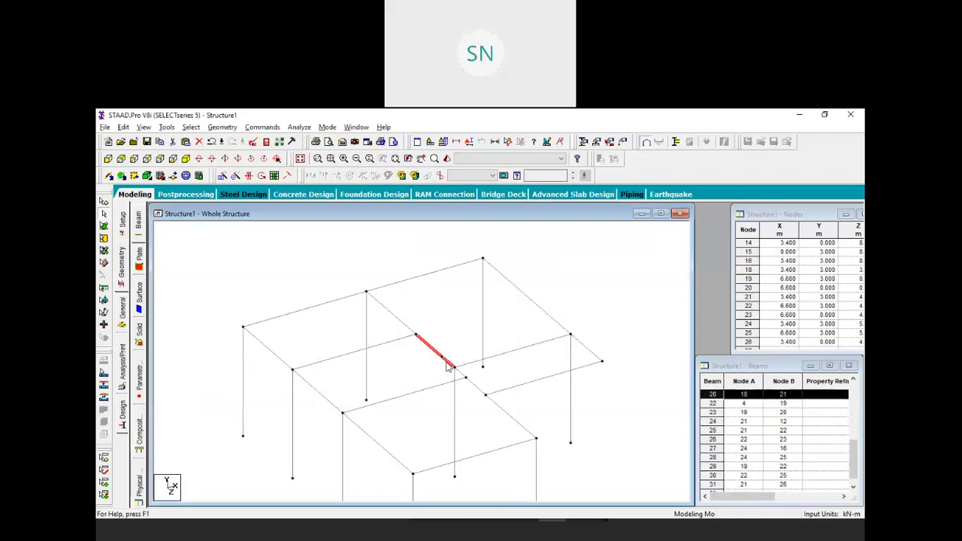
left_click(222, 127)
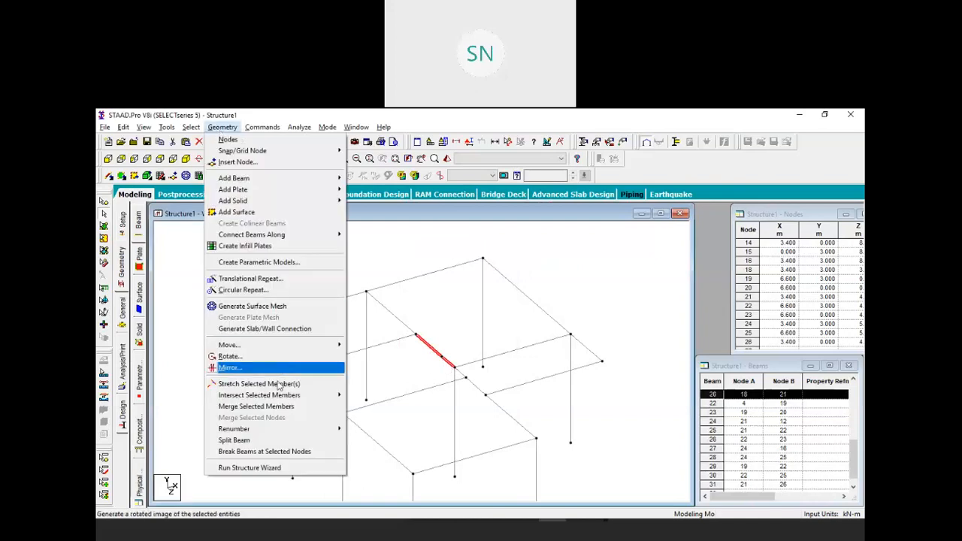
left_click(255, 405)
left_click(523, 233)
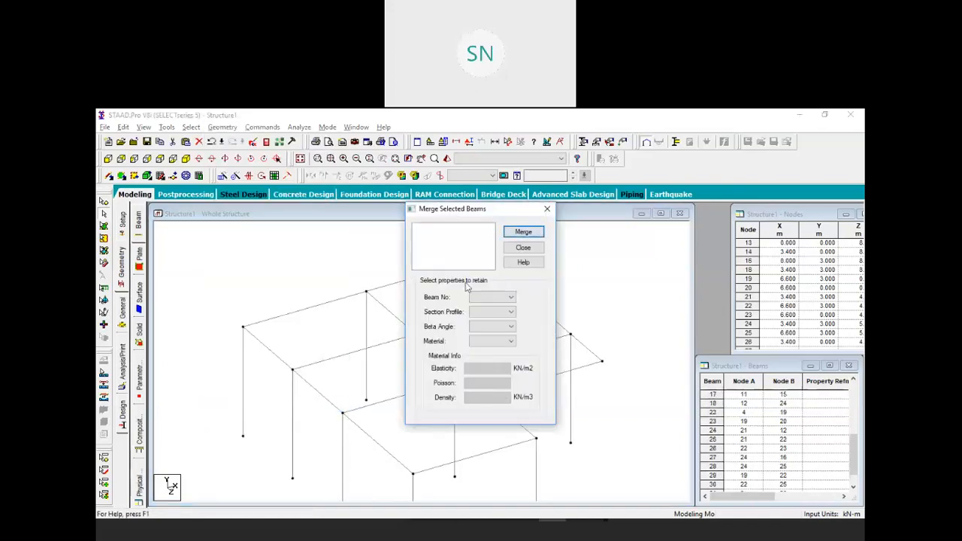
left_click(523, 247)
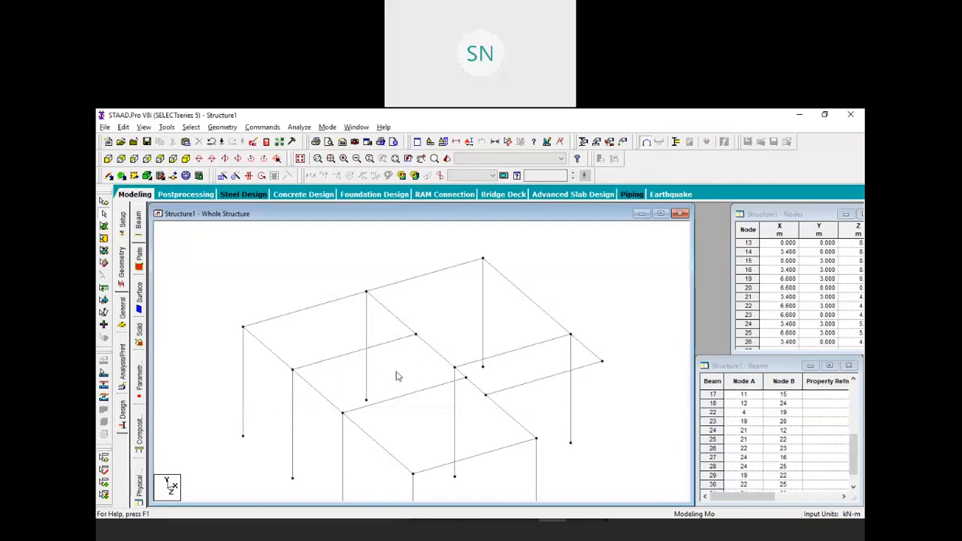
Copy beam 15 and paste it shifted 2 m along X
left_click(311, 387)
right_click(283, 315)
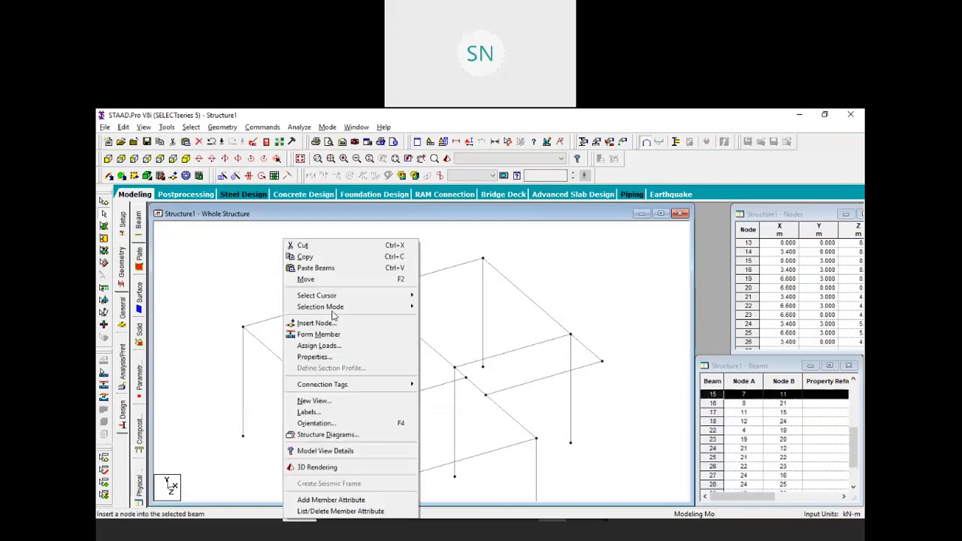
left_click(316, 256)
right_click(297, 268)
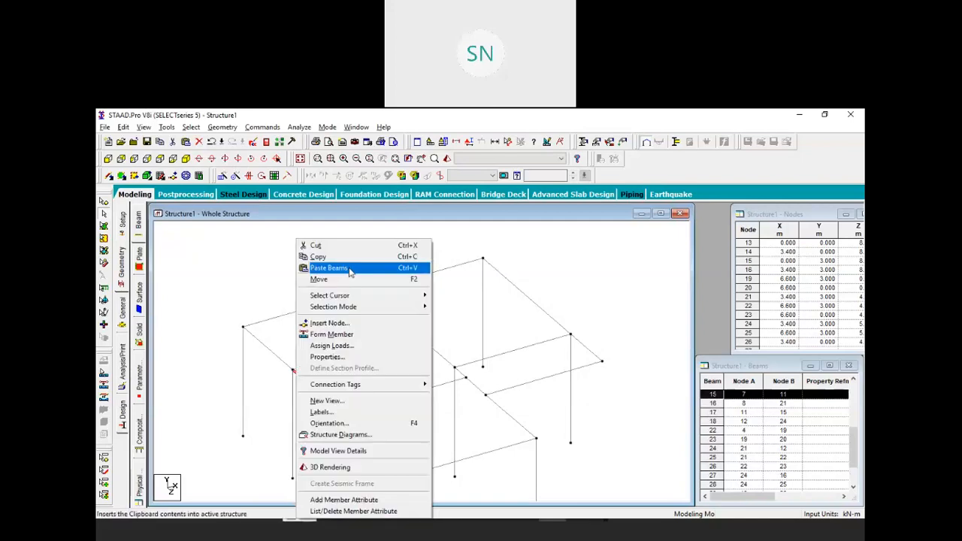
left_click(330, 267)
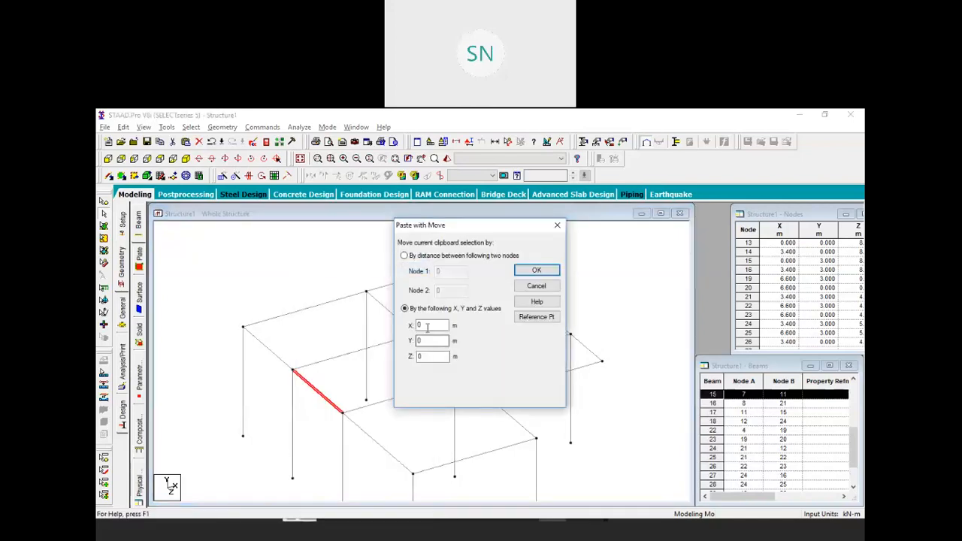
left_click(537, 271)
left_click(278, 269)
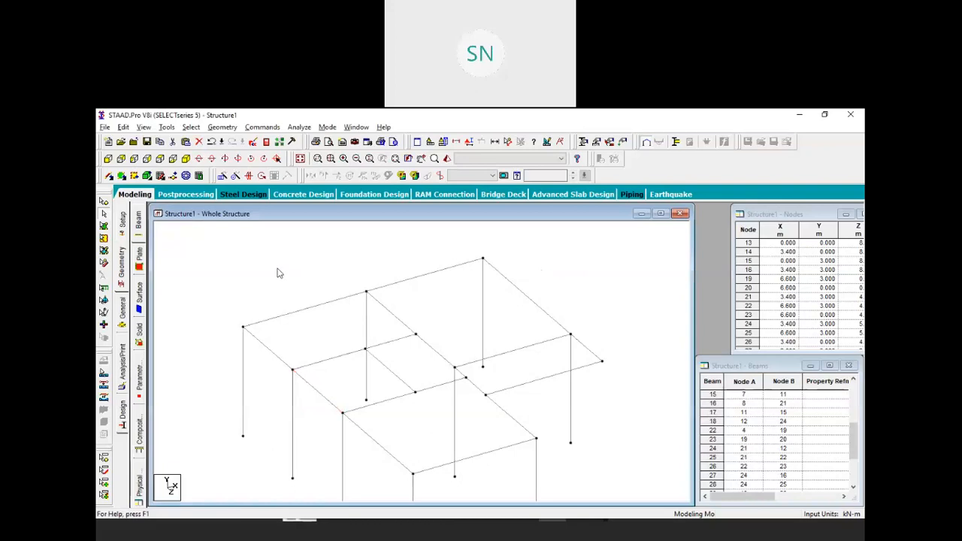
Copy beam 7 and paste it offset along Z
left_click(370, 409)
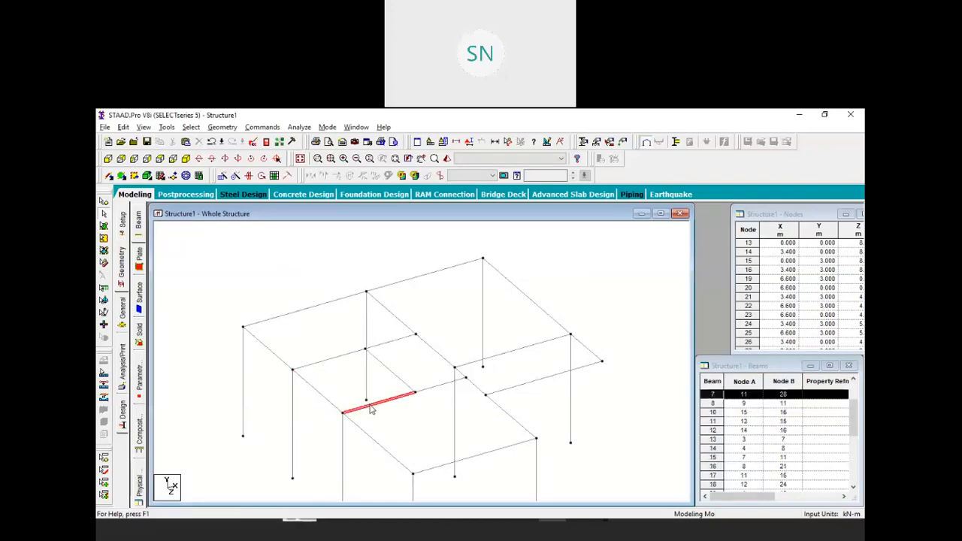
right_click(320, 380)
left_click(341, 256)
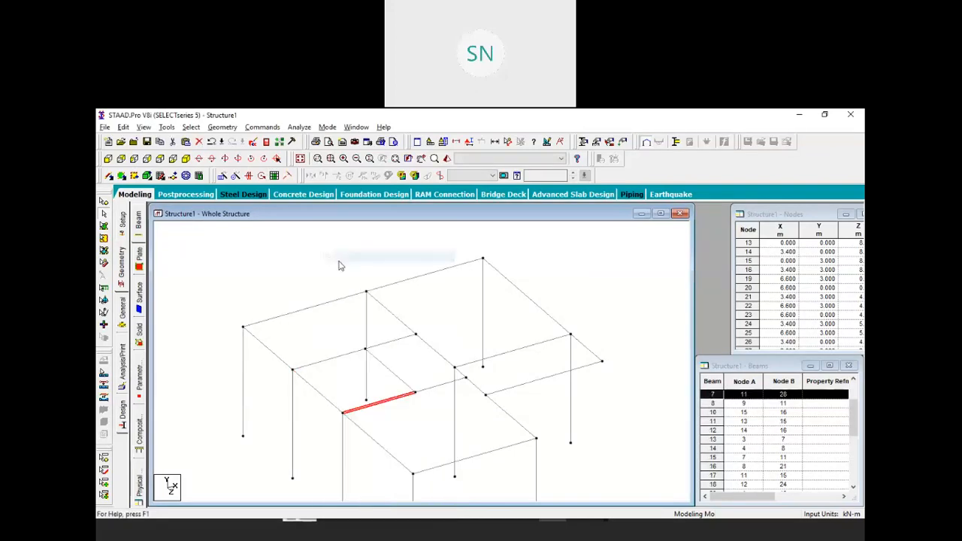
right_click(337, 262)
left_click(353, 268)
left_click(423, 358)
left_click(431, 340)
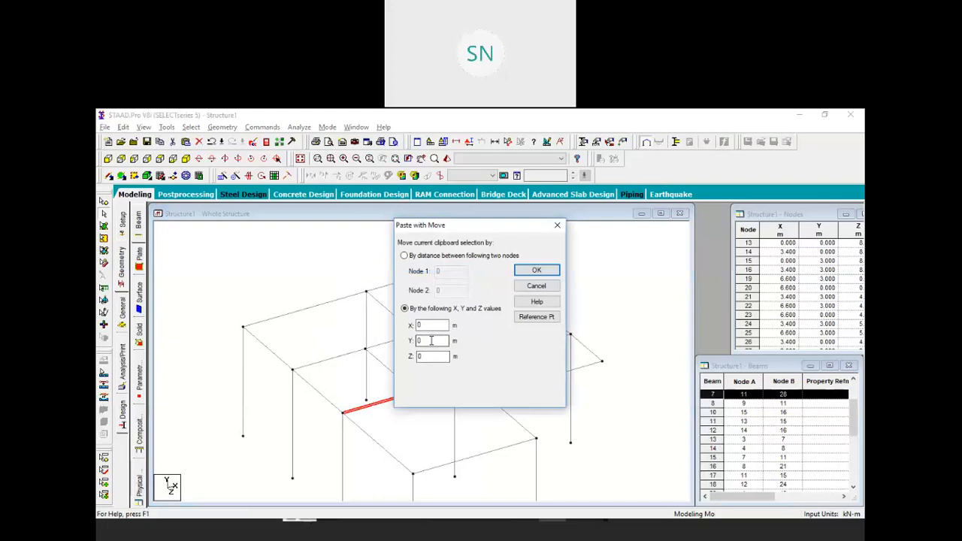
key("Tab")
key("Return")
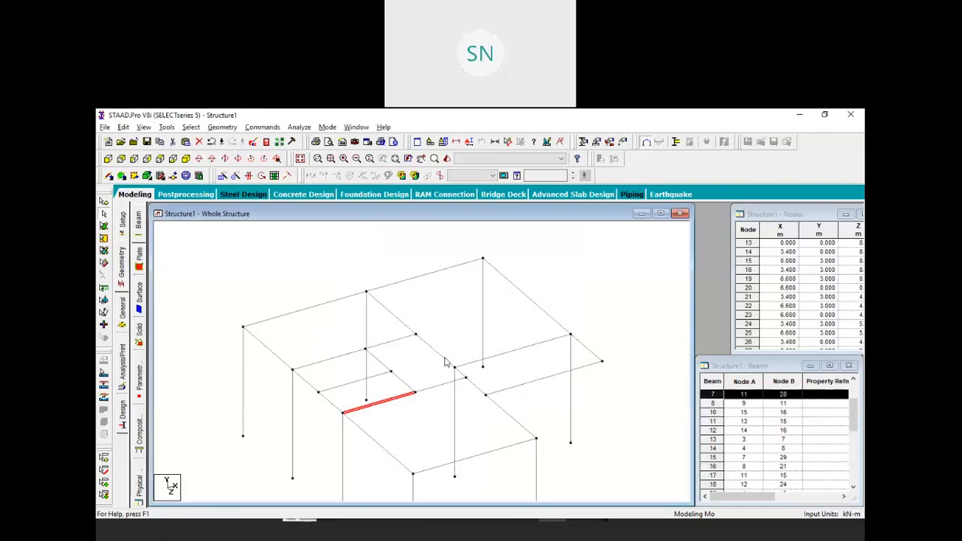
left_click(472, 338)
scroll(472, 338, "down", 5)
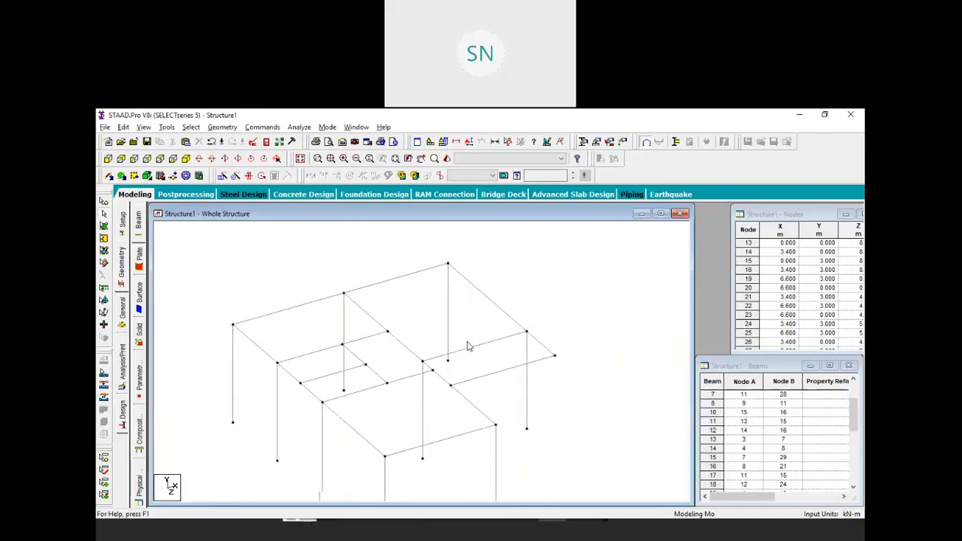
scroll(451, 380, "down", 2)
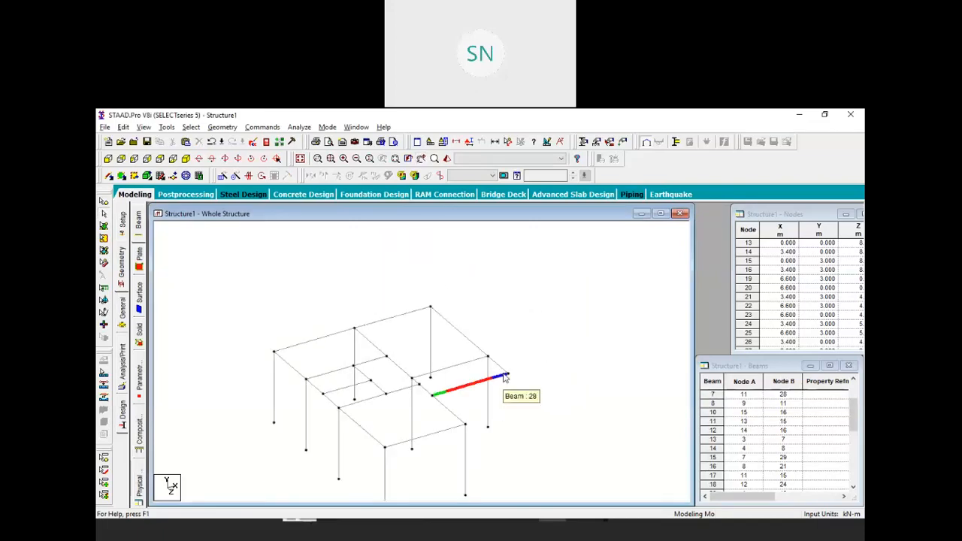
scroll(503, 376, "down", 1)
middle_click_drag(508, 374, 506, 391)
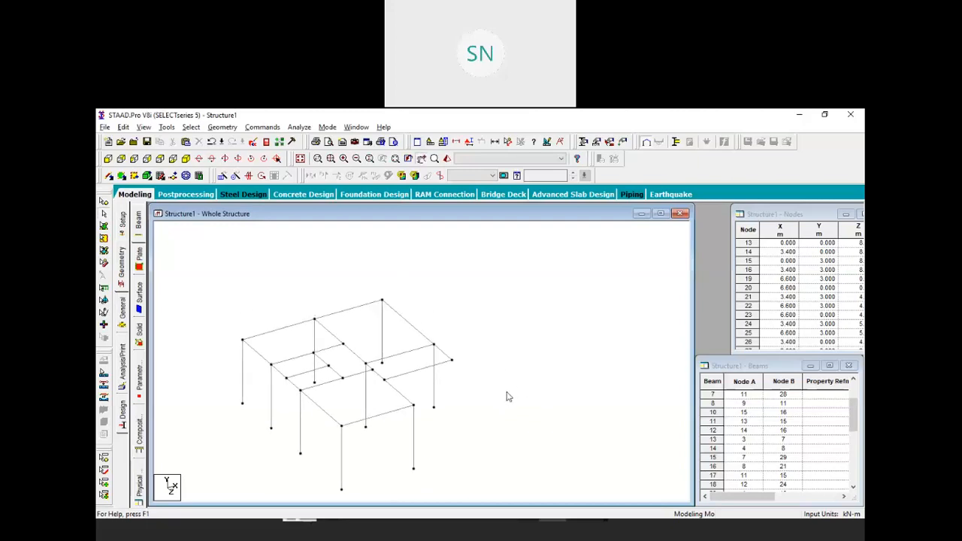
key("super+shift+s")
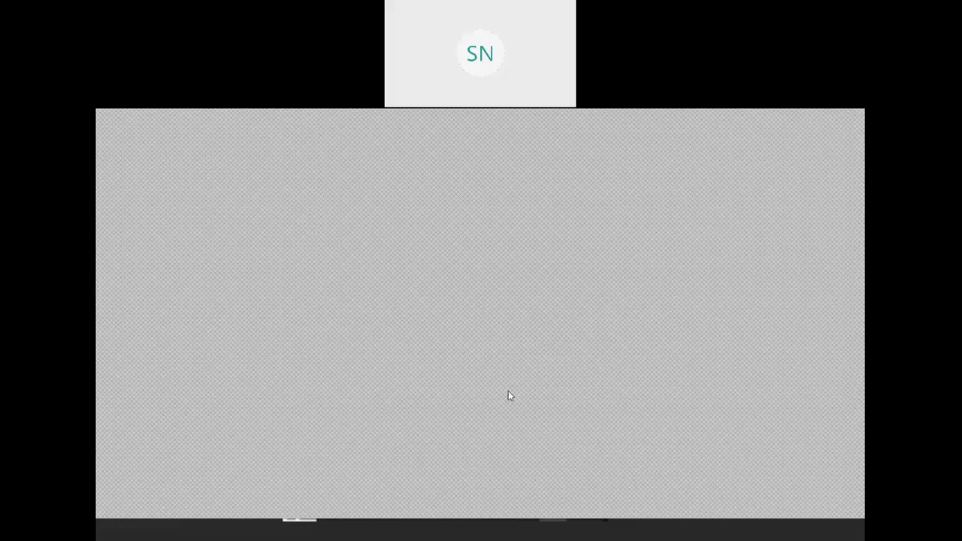
key("alt+Tab")
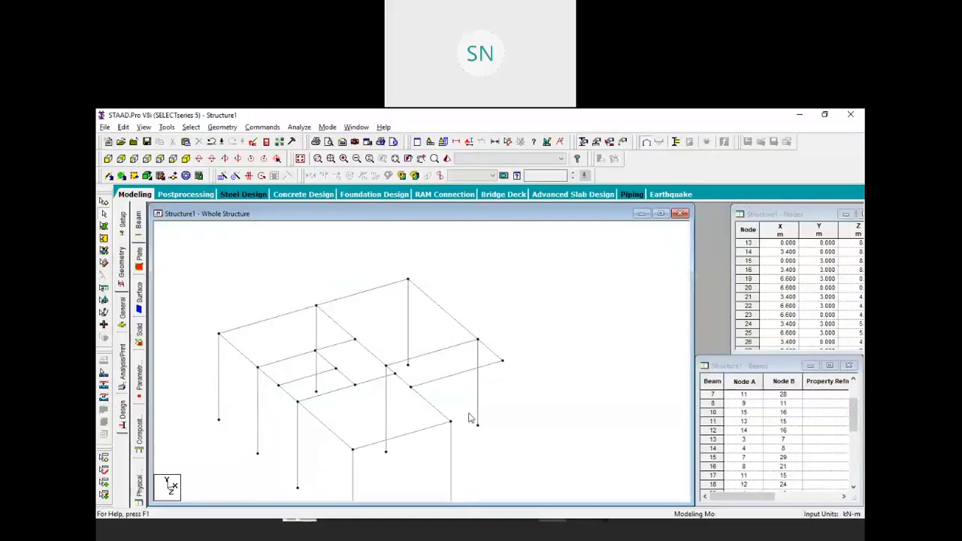
Copy base node 23 and paste it 1.5 m higher in Y as node 31
left_click(103, 202)
left_click_drag(466, 406, 490, 437)
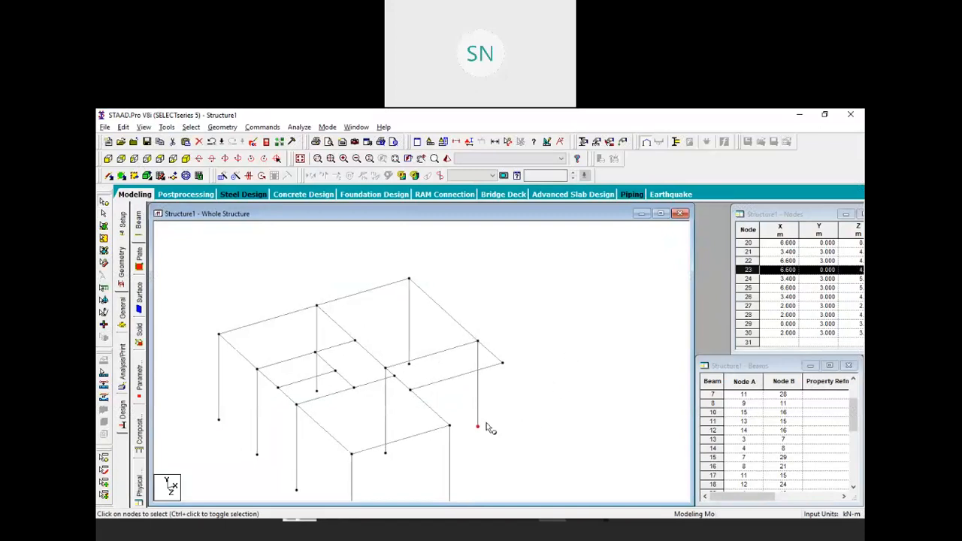
right_click(524, 391)
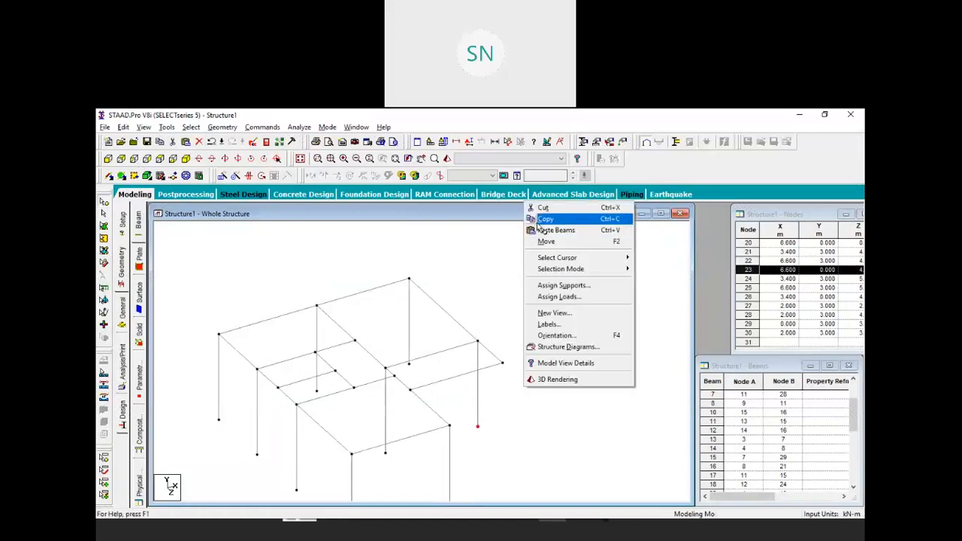
left_click(531, 219)
right_click(561, 311)
left_click(603, 340)
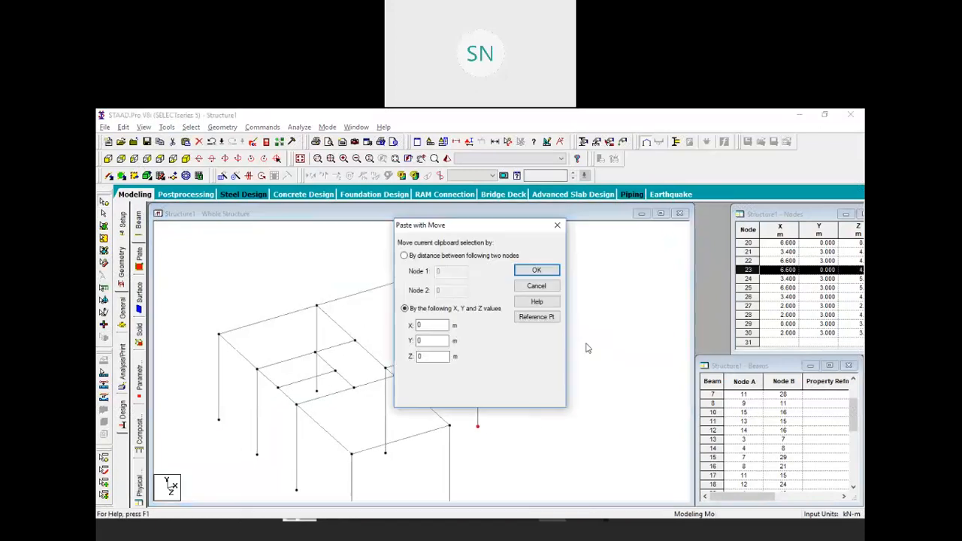
left_click_drag(426, 342, 409, 342)
type("1.5")
key("Return")
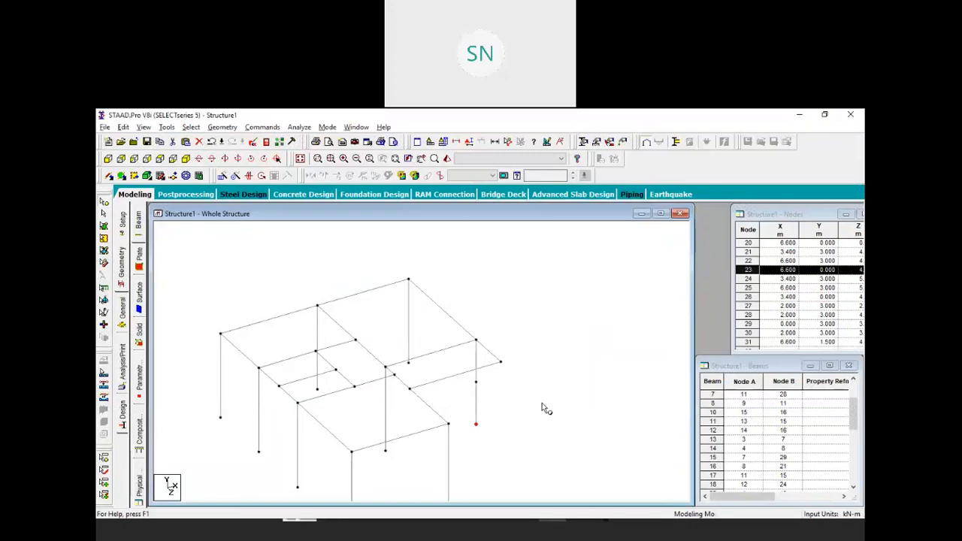
Repeat node 31 1.5 m along X with linked steps, adding beam 39 to node 32
left_click(474, 382)
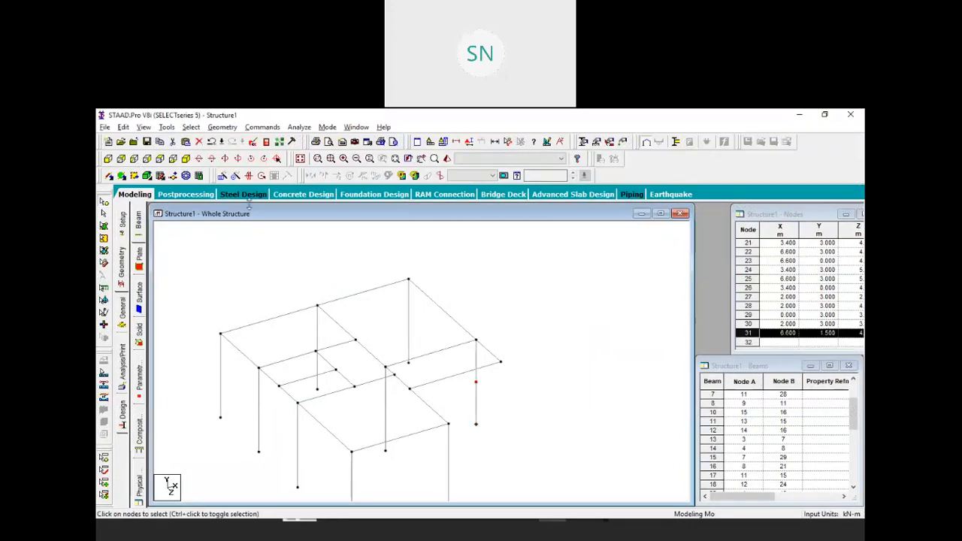
left_click(235, 175)
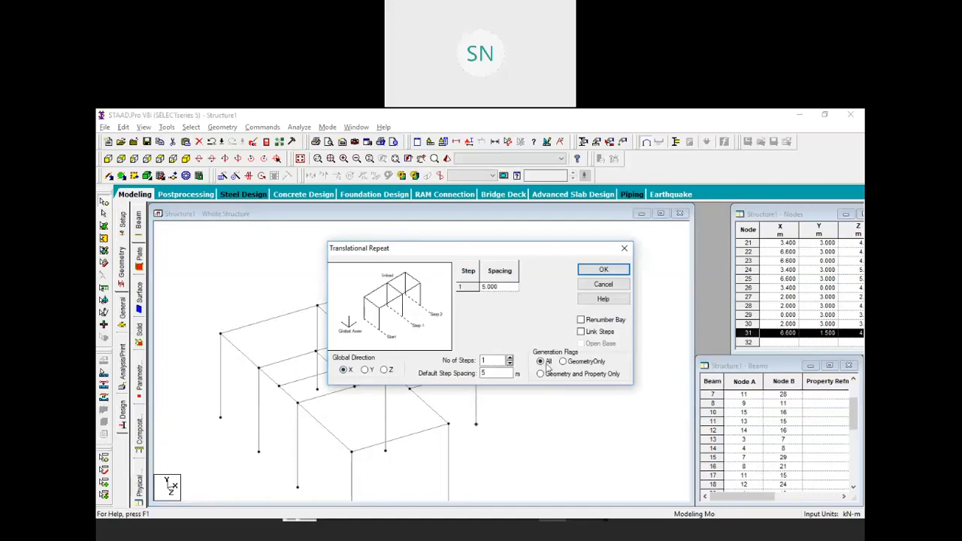
double_click(491, 372)
left_click_drag(491, 374, 443, 373)
left_click(580, 332)
left_click(602, 269)
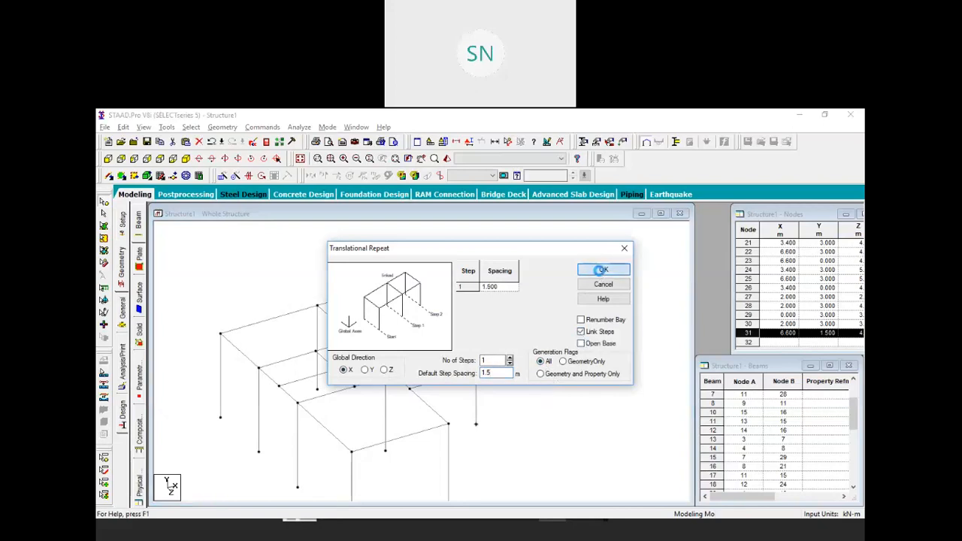
middle_click_drag(547, 394, 479, 416)
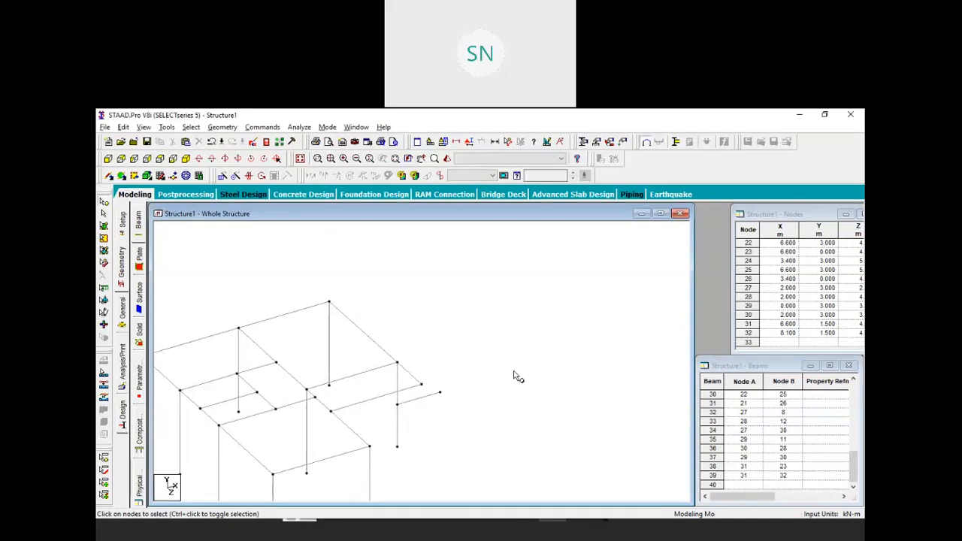
Clear the selection and window-select all beams of the entire structure
scroll(484, 362, "down", 2)
middle_click_drag(473, 371, 534, 364)
scroll(547, 304, "down", 1)
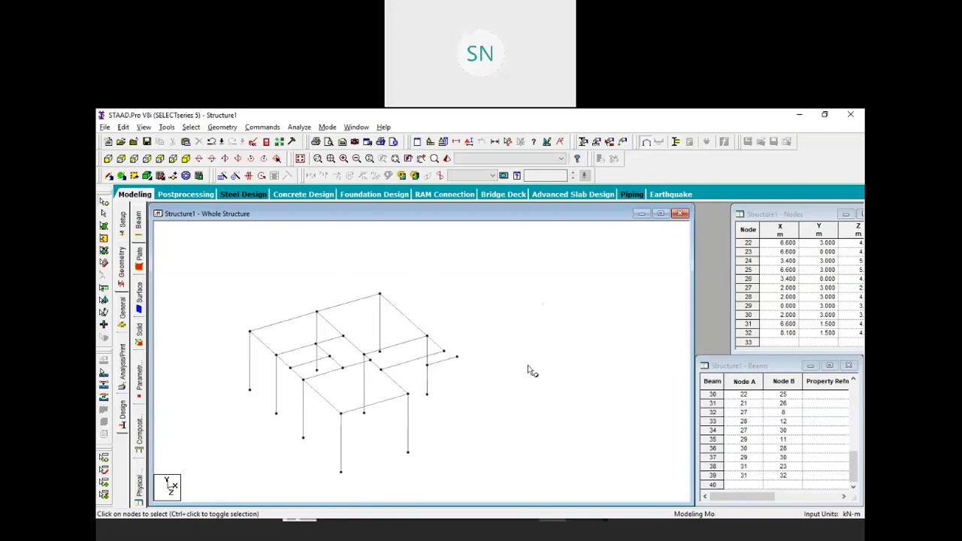
left_click_drag(553, 247, 218, 485)
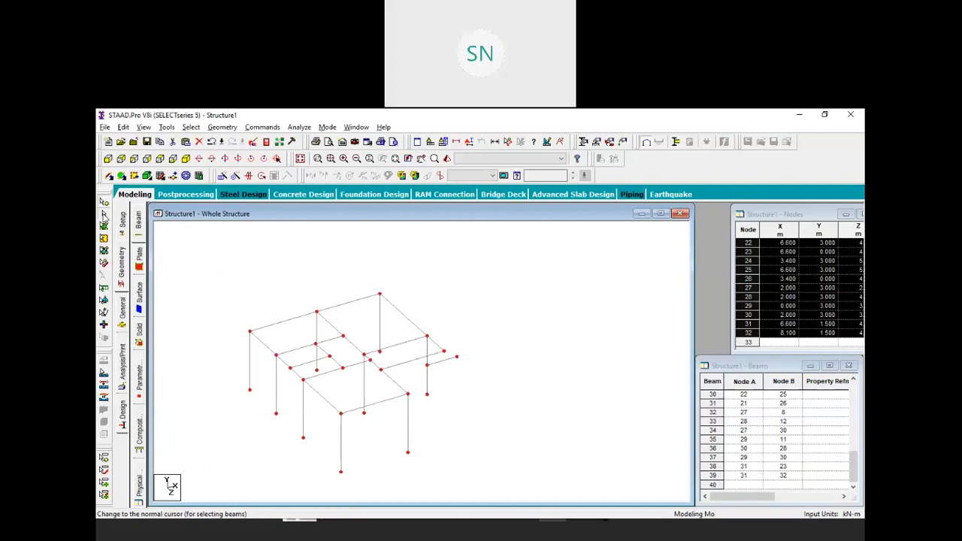
left_click(601, 300)
left_click_drag(613, 277, 209, 486)
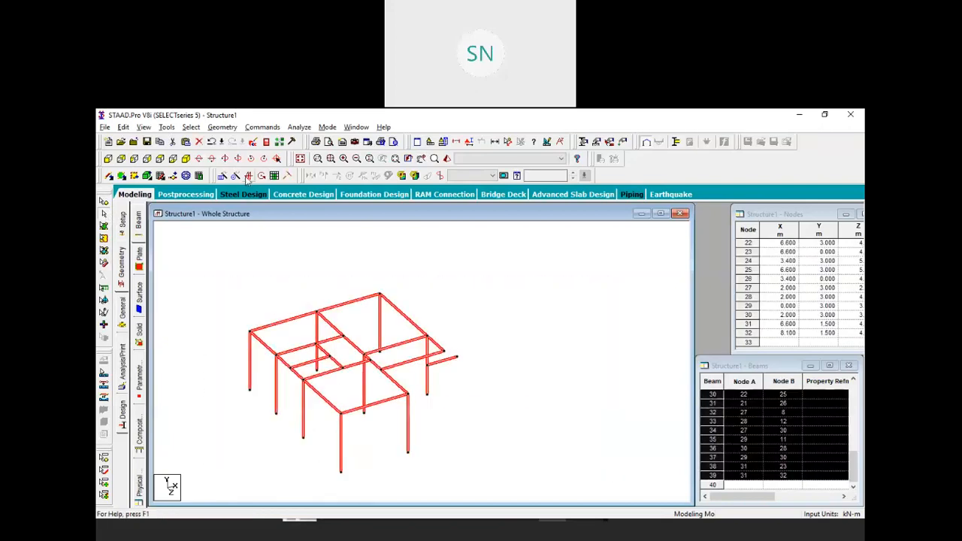
Mirror-copy the frame about the Y-Z plane through node 32 at X = 8.1 m, then select beam 73
left_click(248, 176)
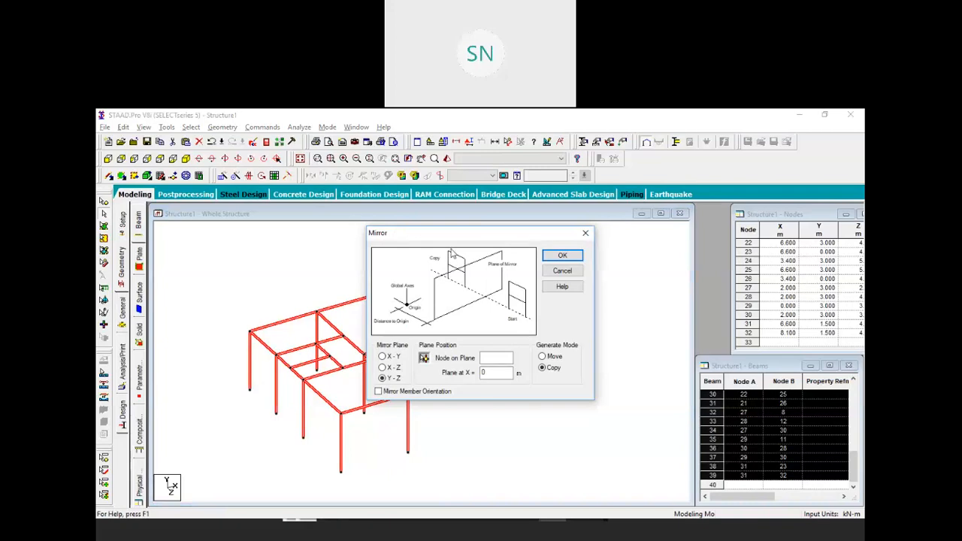
left_click_drag(538, 231, 661, 220)
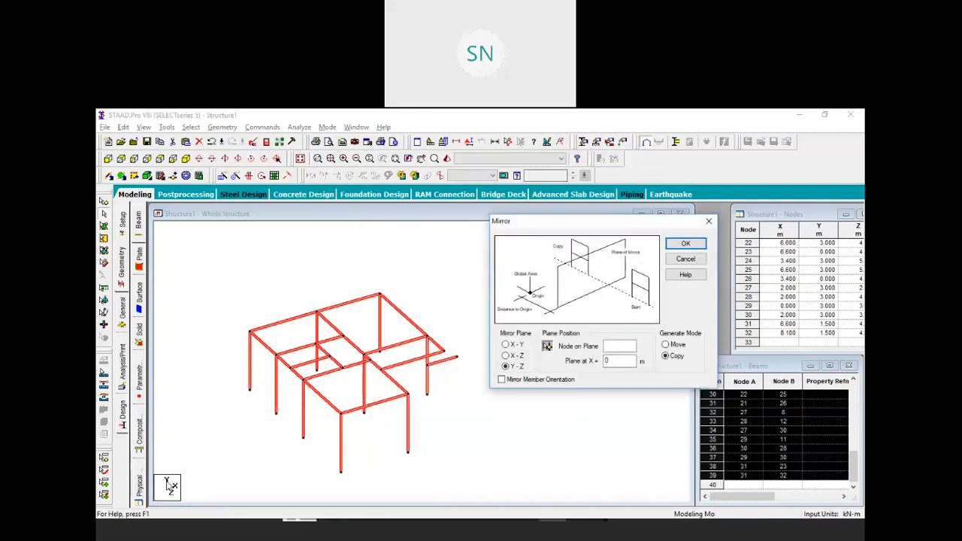
left_click(546, 345)
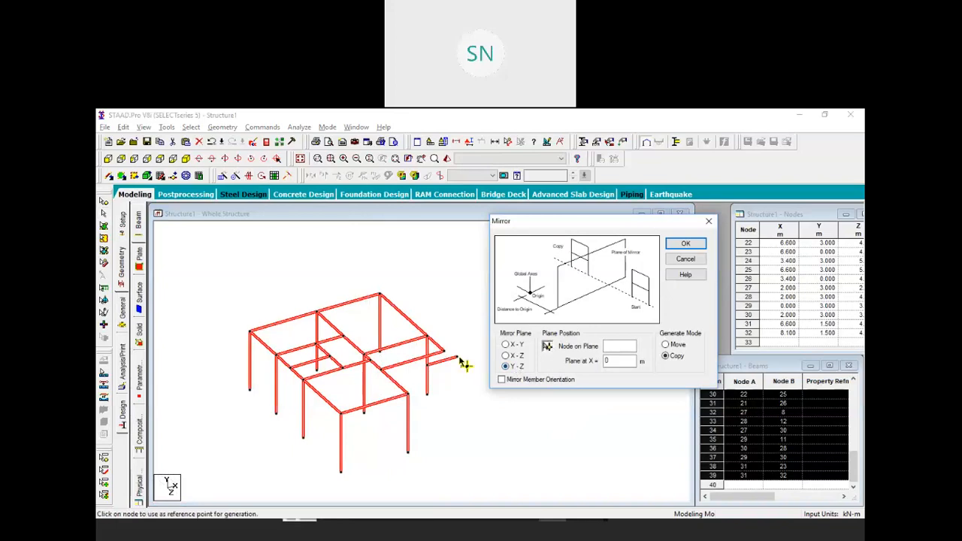
left_click(458, 357)
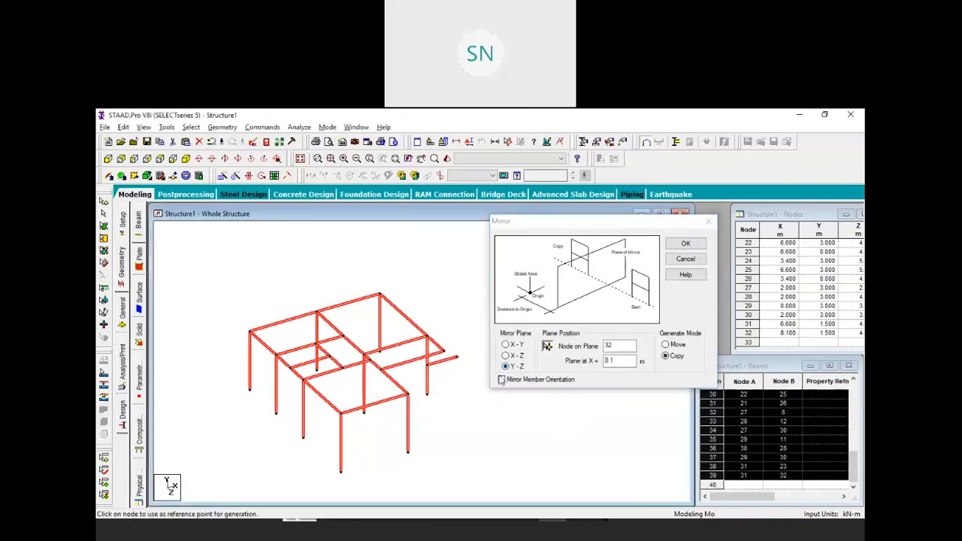
left_click(685, 244)
scroll(353, 381, "up", 3)
left_click(367, 382)
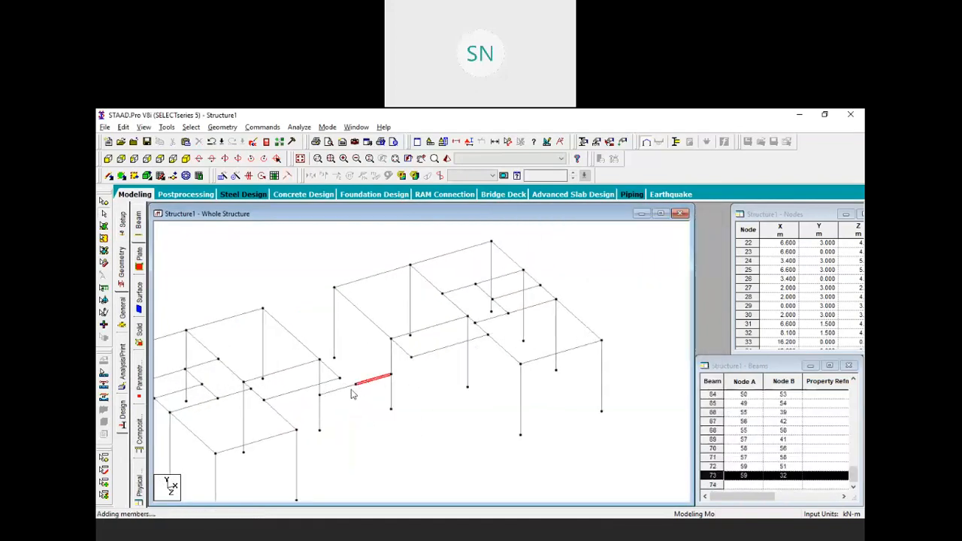
Merge the two collinear beams joining the original and mirrored halves into one beam
left_click(343, 389, "ctrl")
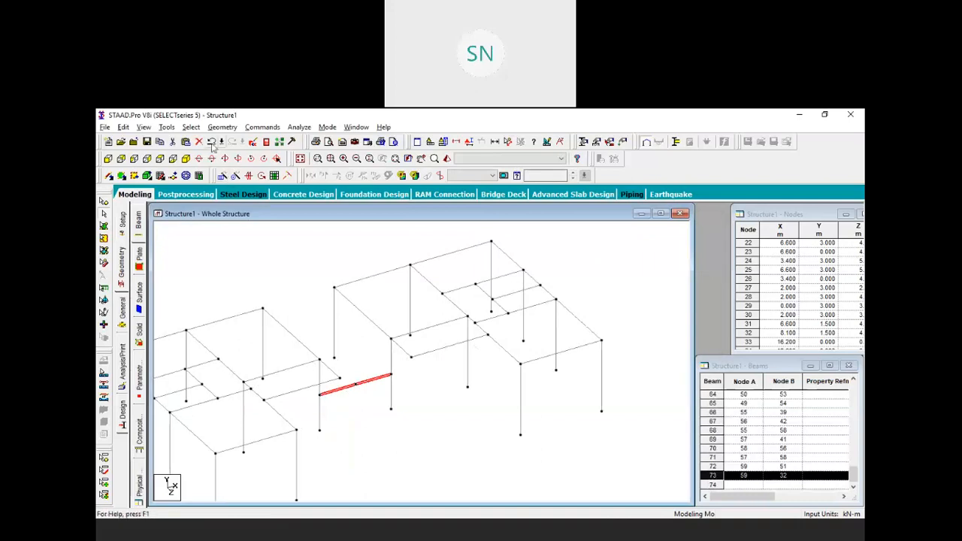
left_click(222, 127)
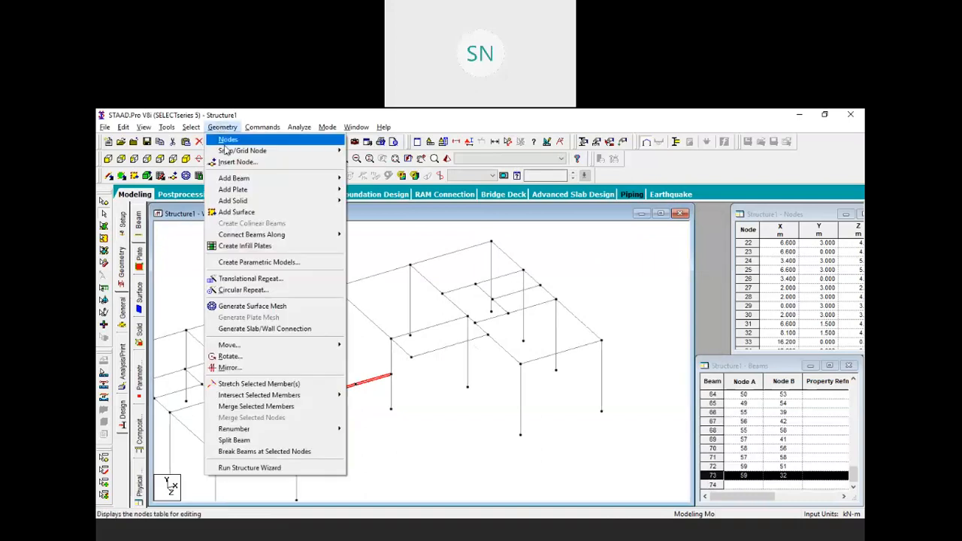
left_click(277, 407)
left_click(523, 232)
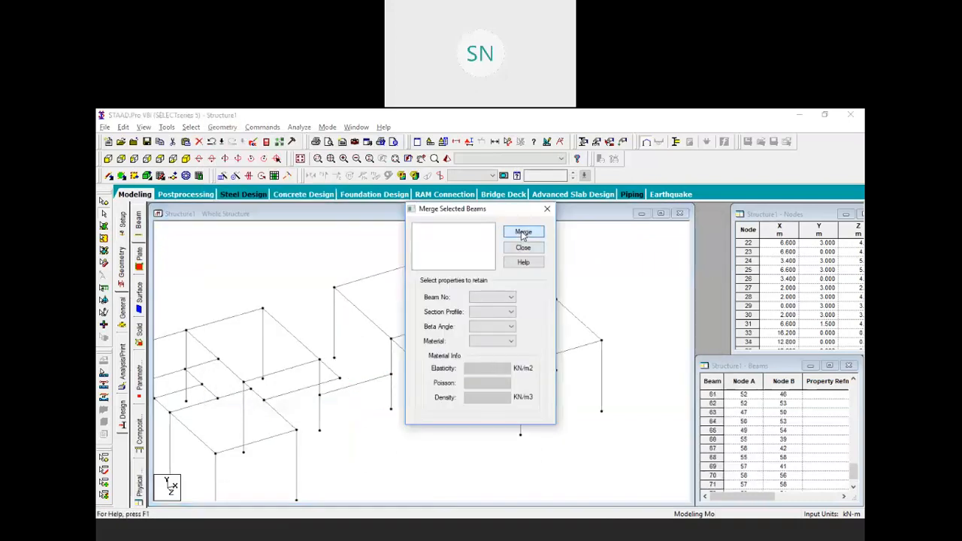
left_click(523, 247)
Reposition the model view and switch to the assignment PDF floor plan
scroll(472, 409, "down", 3)
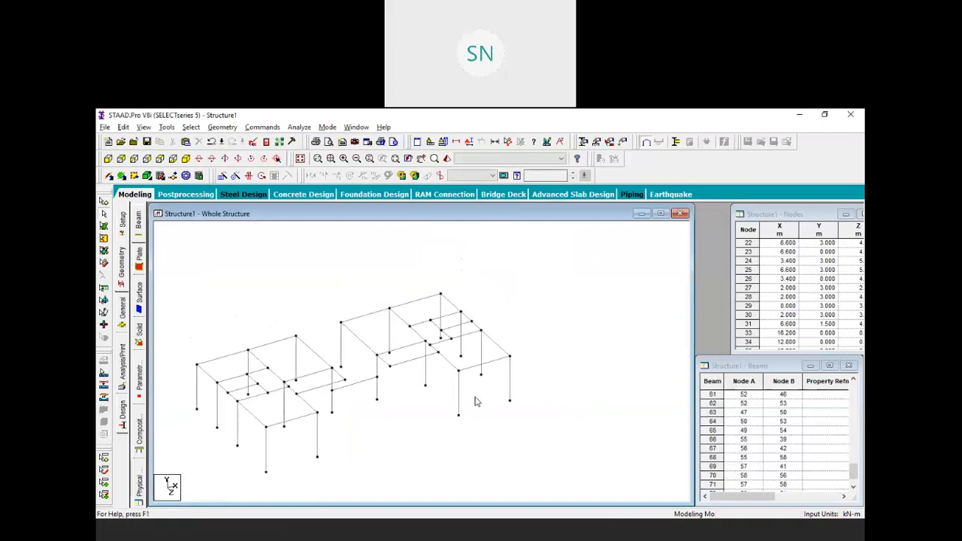
middle_click_drag(358, 405, 405, 417)
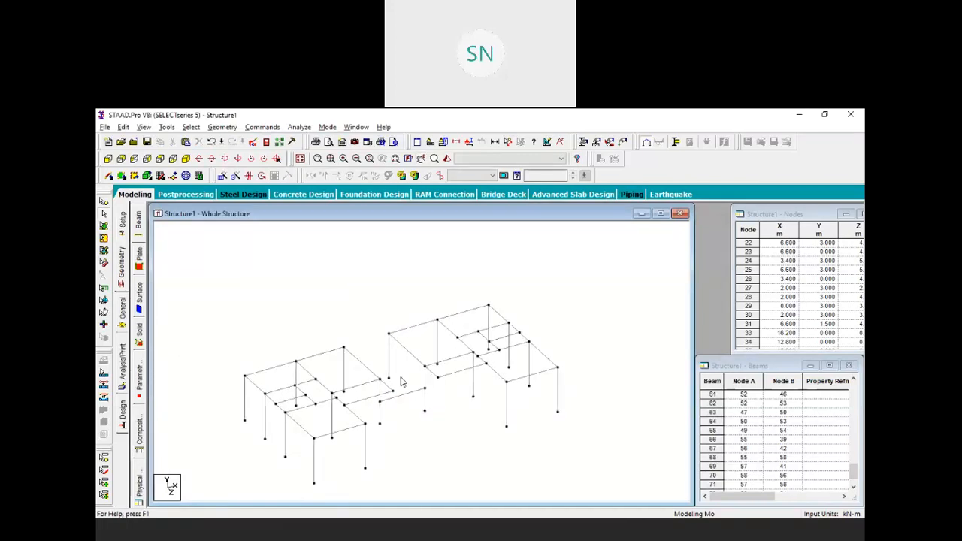
key("alt+Tab")
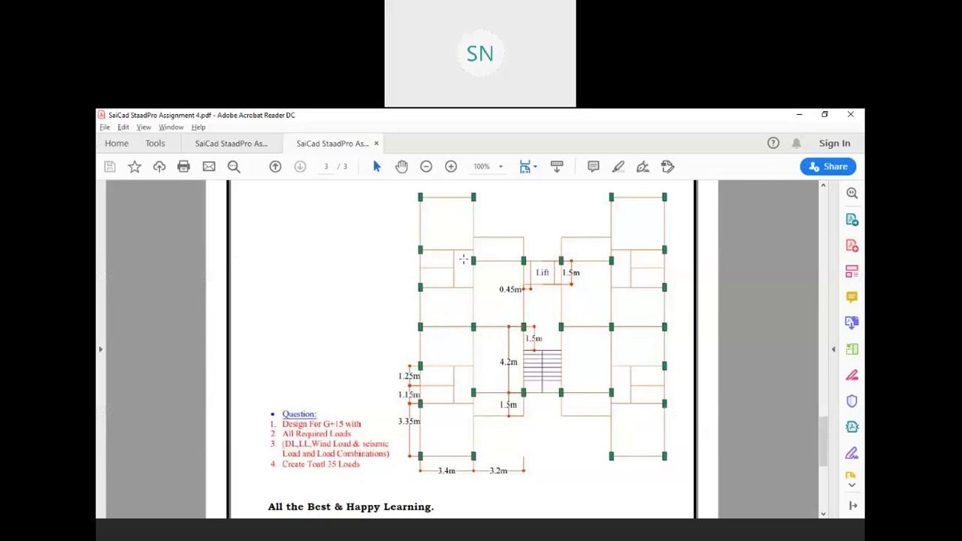
Back in STAAD.Pro, window-select every member and bring up the Mirror settings
key("alt+Tab")
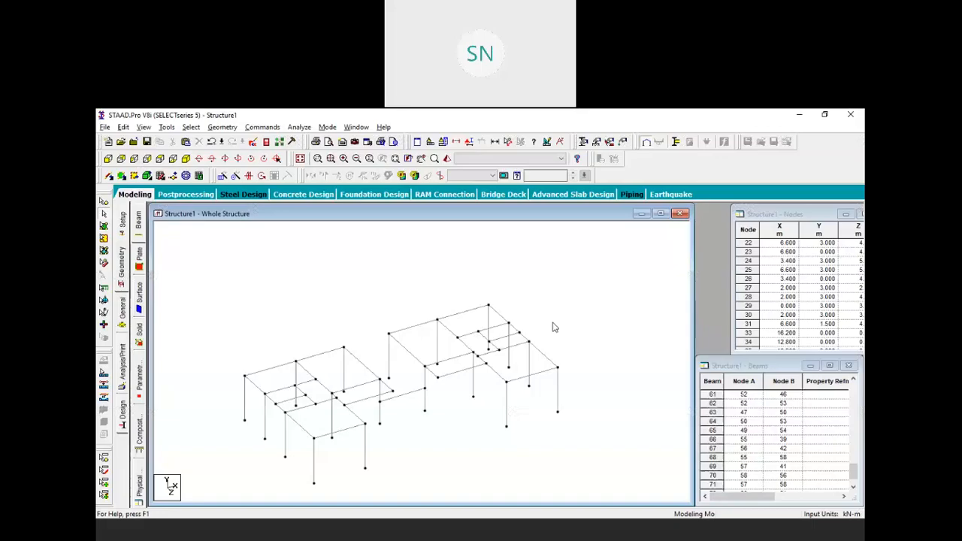
scroll(575, 260, "down", 2)
left_click_drag(577, 261, 268, 442)
left_click(248, 176)
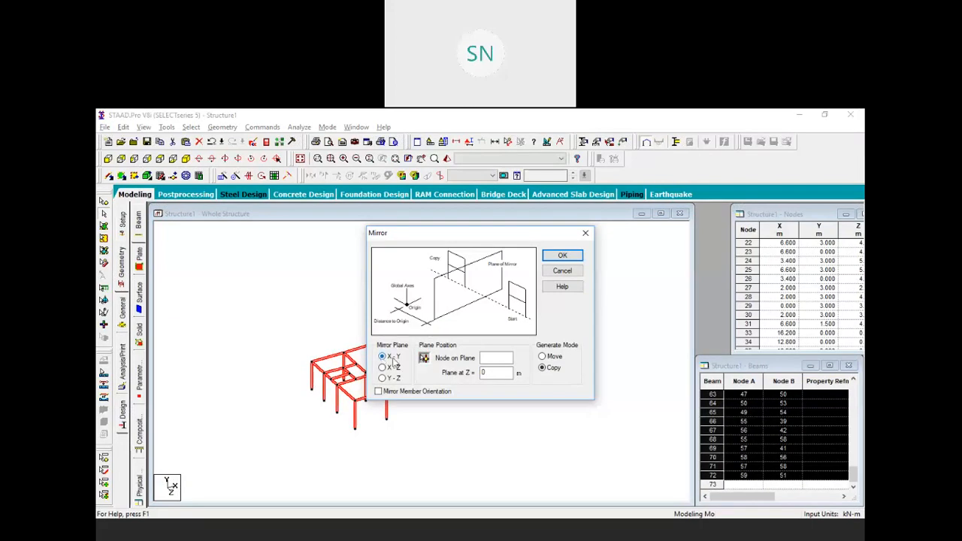
Mirror-copy the two-block frame about the X-Y plane through node 3 at Z = 0, accepting the auto-save
left_click(424, 359)
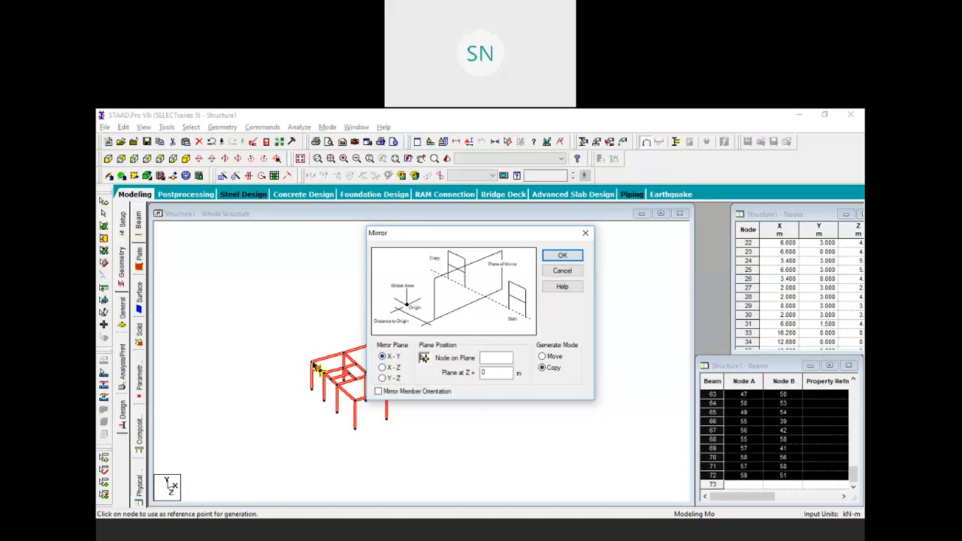
left_click(317, 367)
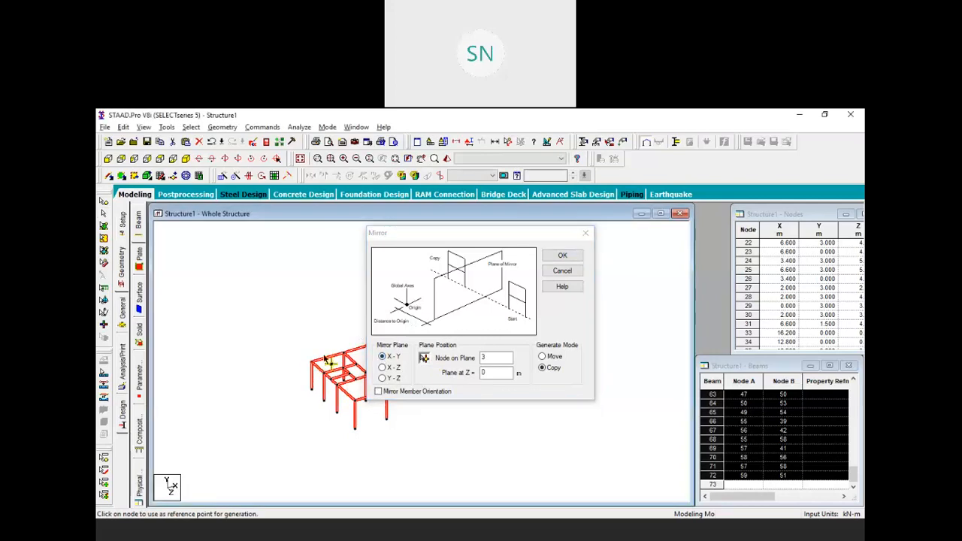
left_click(562, 256)
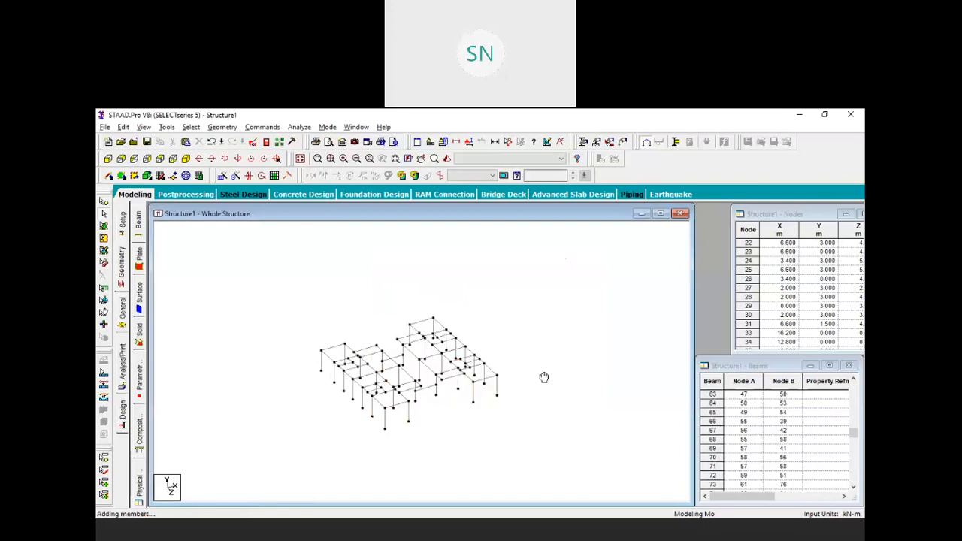
scroll(526, 375, "up", 5)
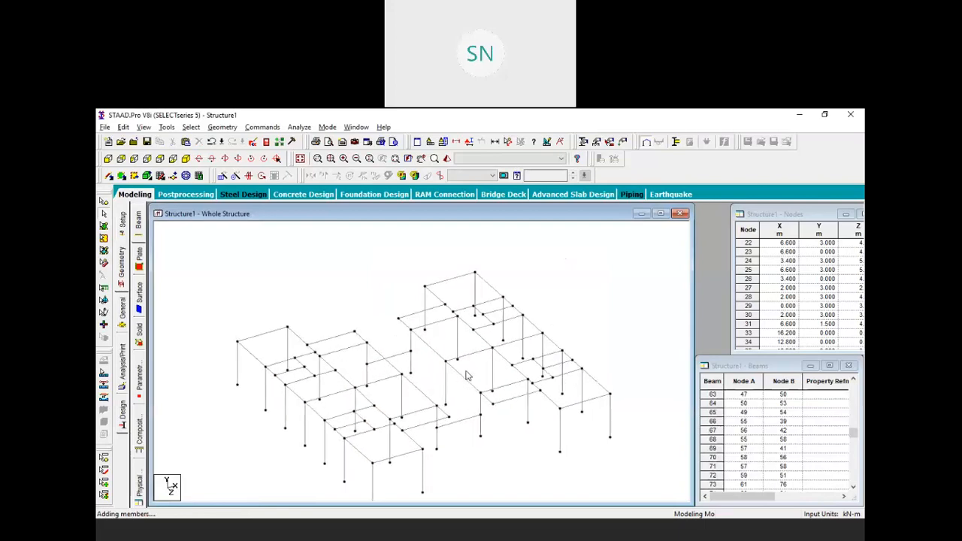
scroll(425, 371, "up", 4)
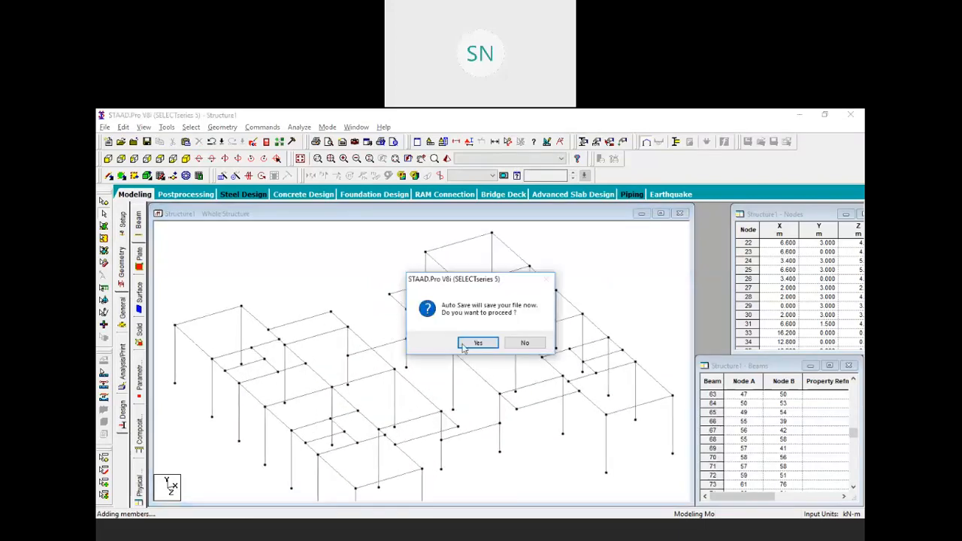
left_click(486, 346)
left_click(404, 332)
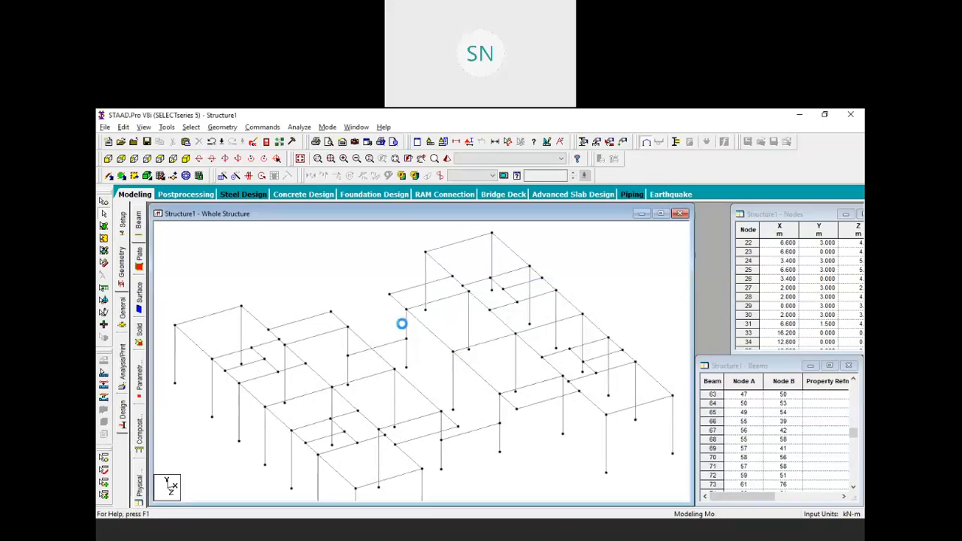
Delete beam 101 from the middle span
left_click(390, 349)
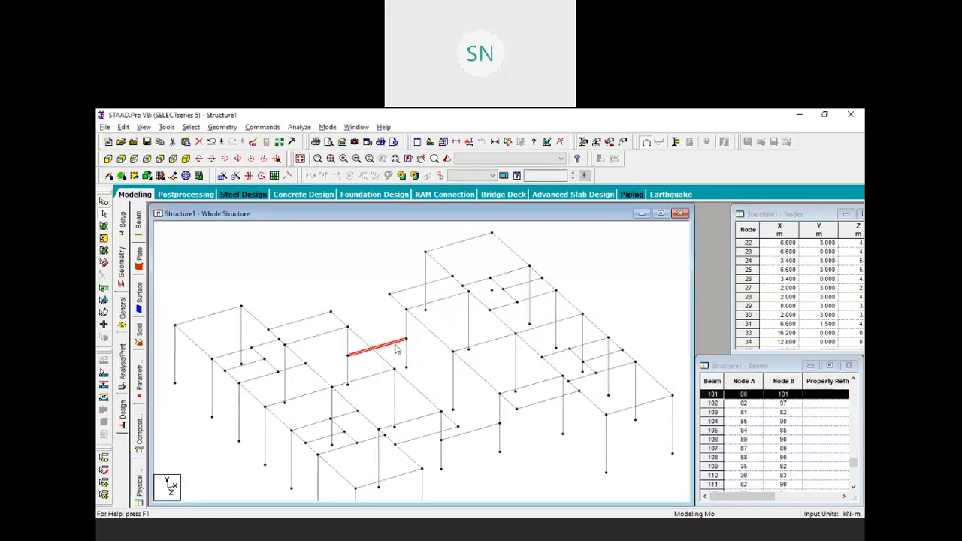
key("Delete")
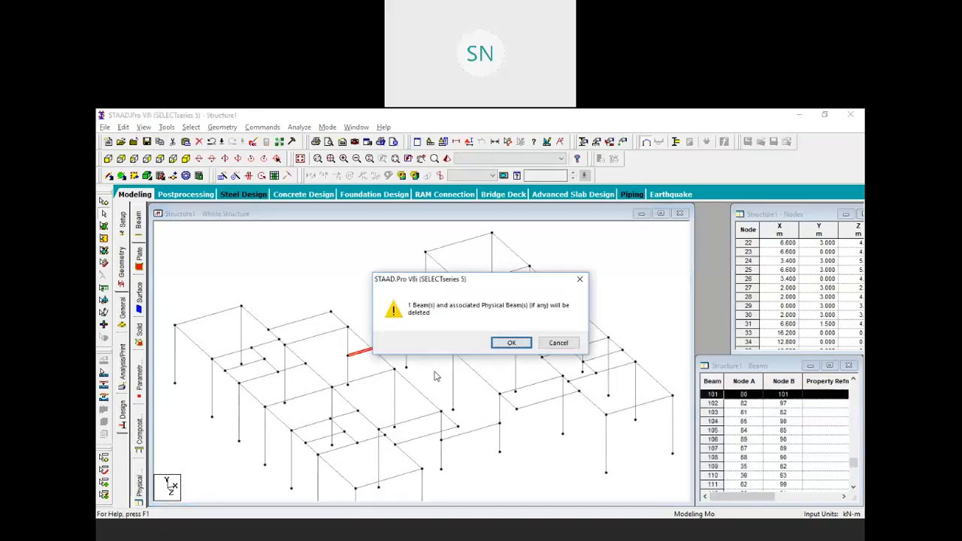
left_click(510, 345)
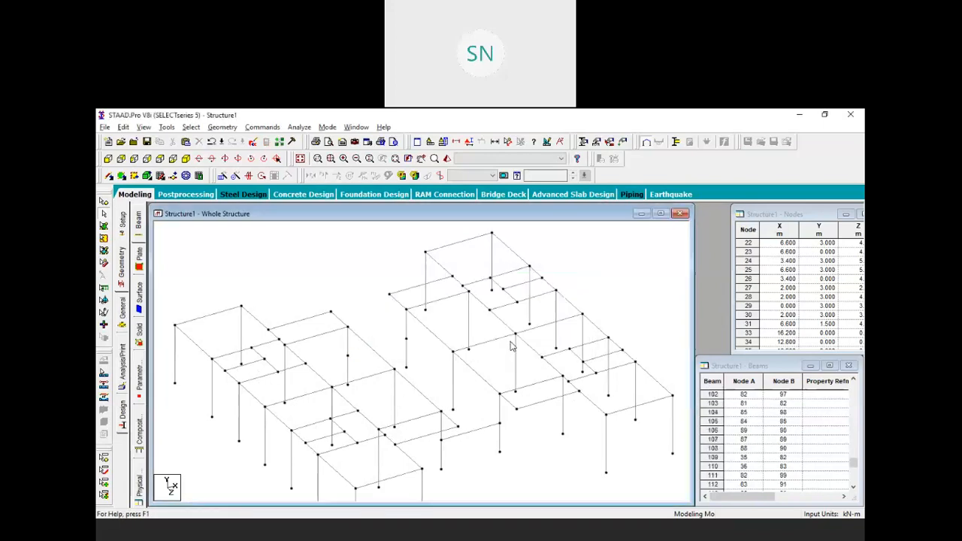
Merge the split column segments 88/100 and 117/129 into single columns
left_click(349, 352)
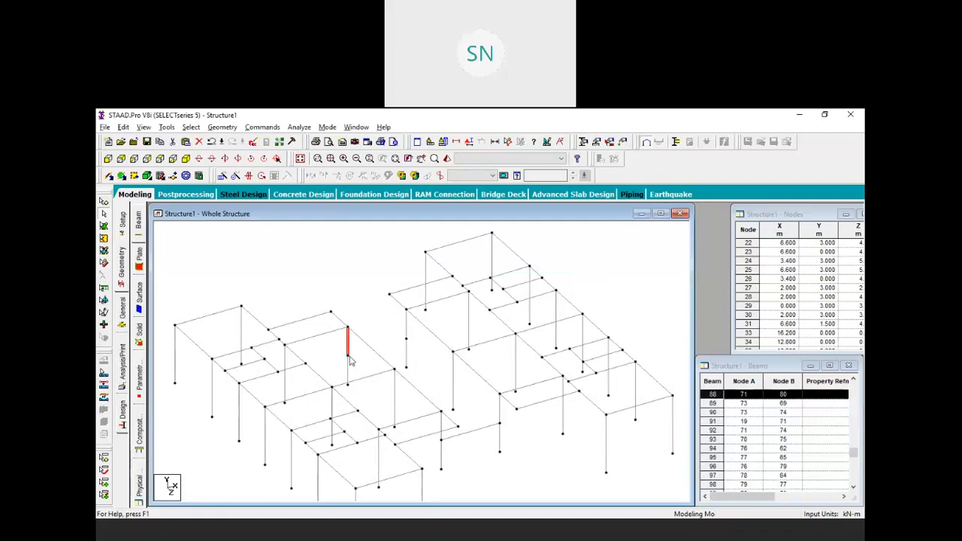
left_click(406, 335, "ctrl")
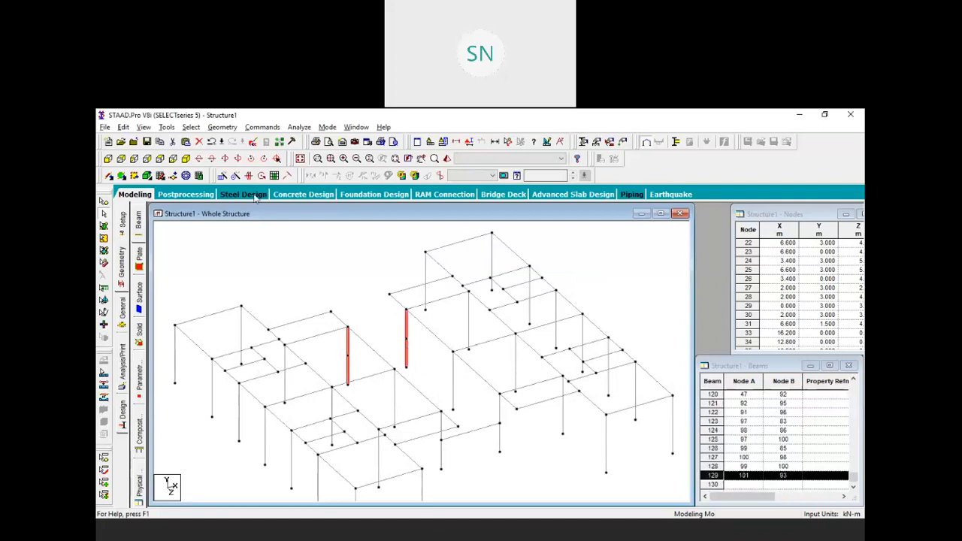
left_click(221, 127)
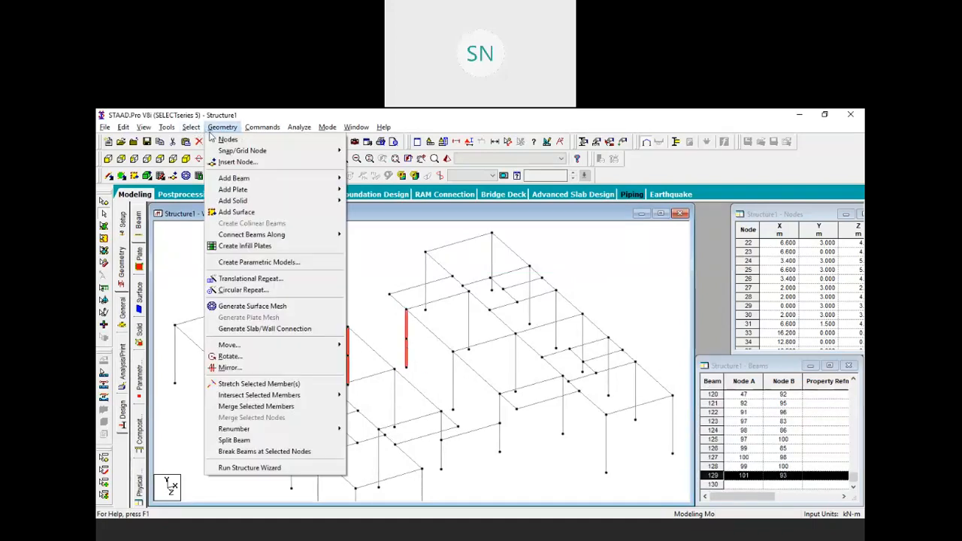
left_click(267, 406)
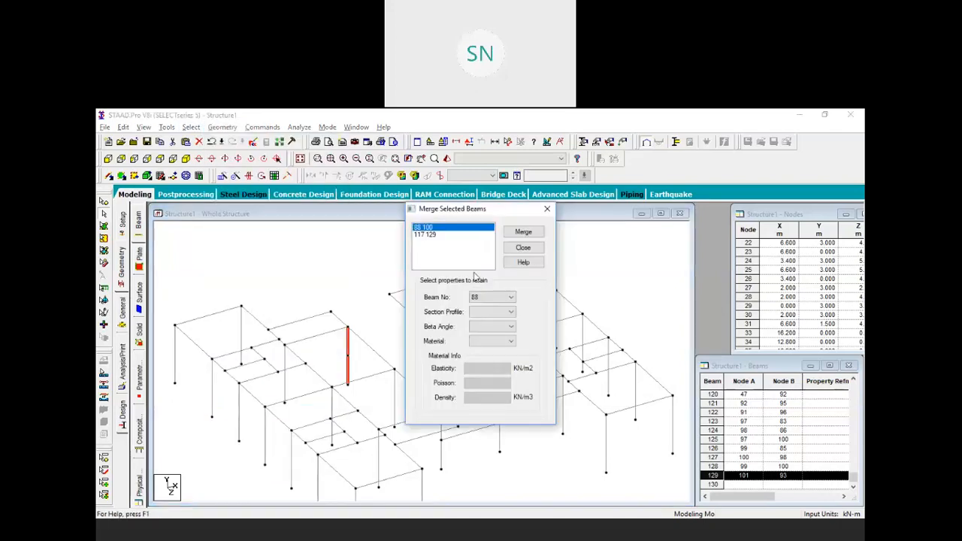
left_click(523, 232)
left_click(523, 247)
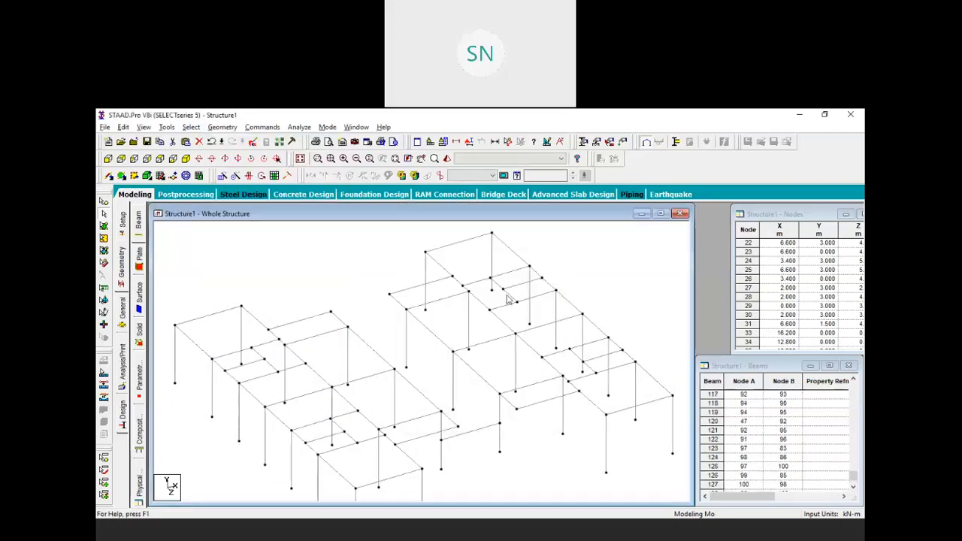
middle_click_drag(401, 326, 417, 361)
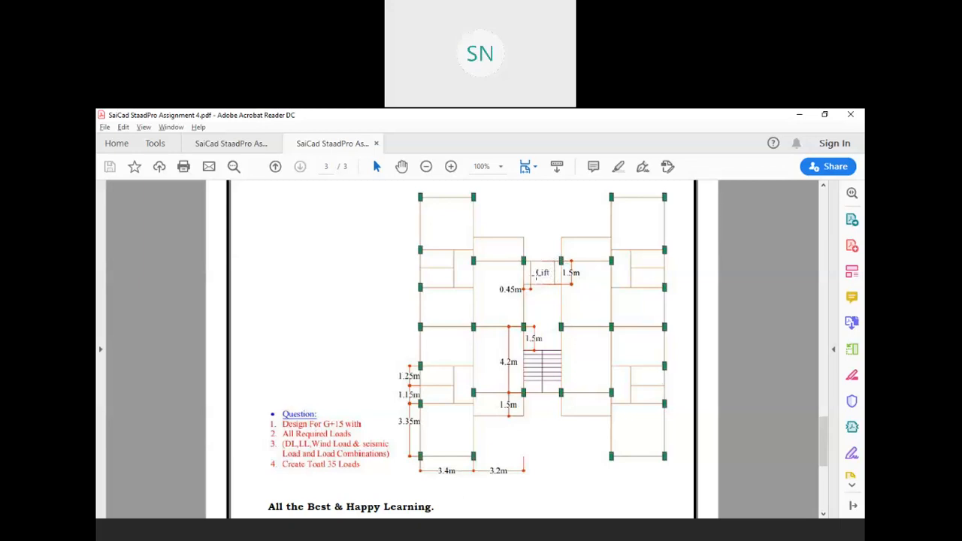
Study the floor plan's lift, stair and bay dimensions, then return to STAAD.Pro
key("alt+Tab")
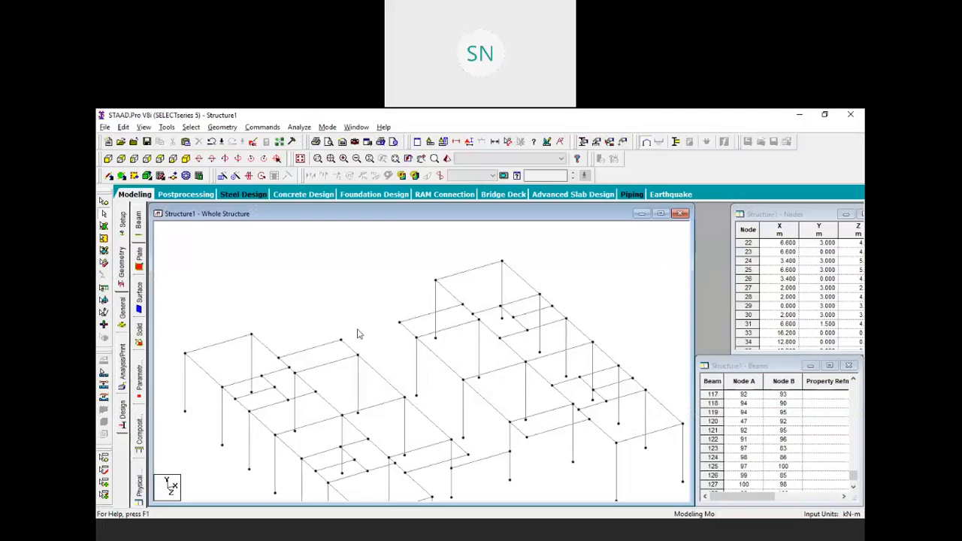
Draw the new lift beam between two nodes and select it
left_click(109, 176)
left_click_drag(359, 354, 416, 338)
right_click(338, 275)
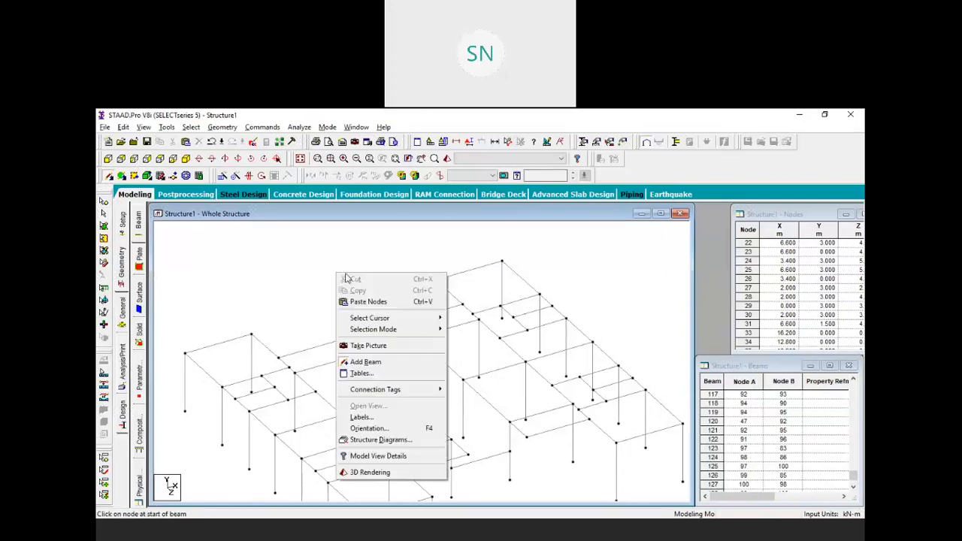
left_click(372, 302)
left_click(385, 342)
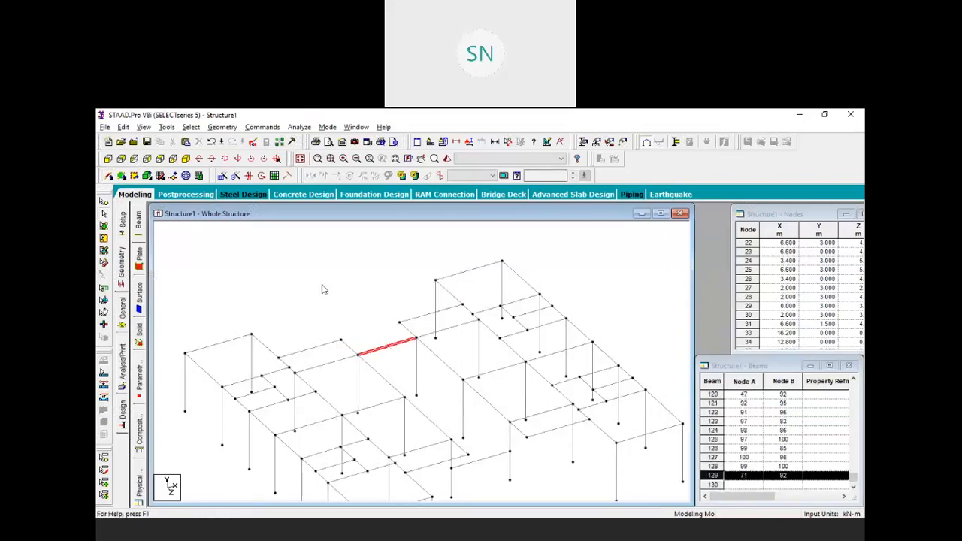
Copy the lift beam and paste it offset 1.5 m along Z as beam 130
right_click(322, 288)
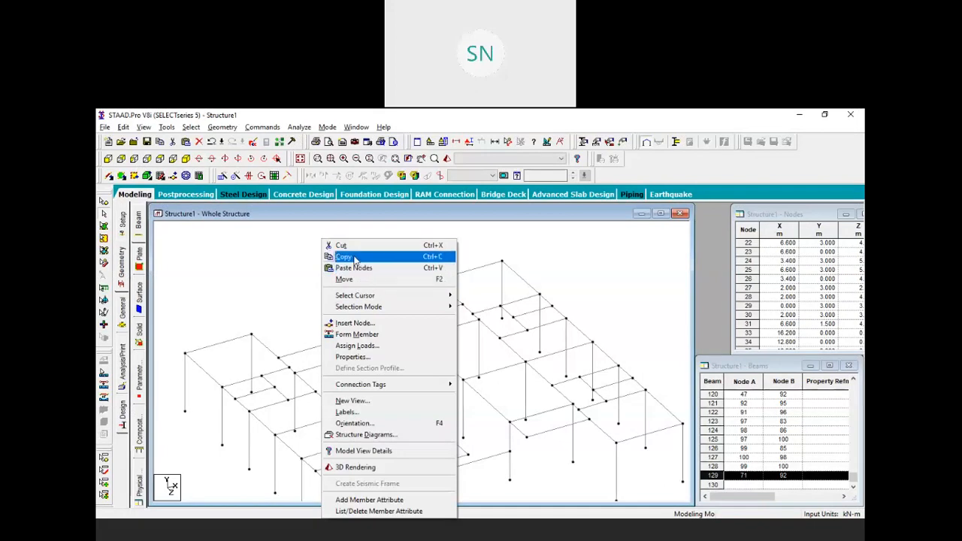
left_click(366, 256)
right_click(353, 241)
left_click(395, 272)
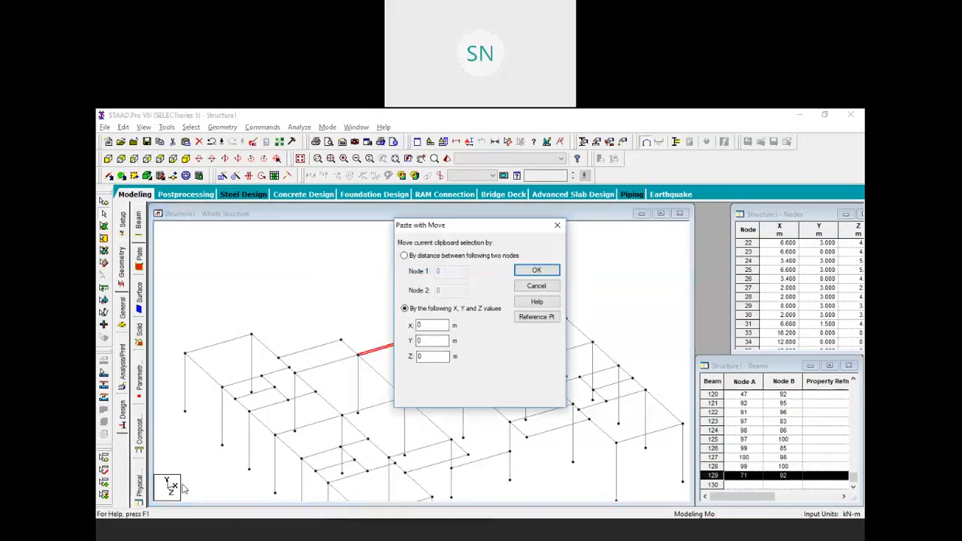
double_click(429, 356)
type("1.5")
key("Return")
Copy beam 130 and paste it offset 0.45 m along X as beam 131
left_click(370, 319)
left_click(368, 362)
right_click(348, 308)
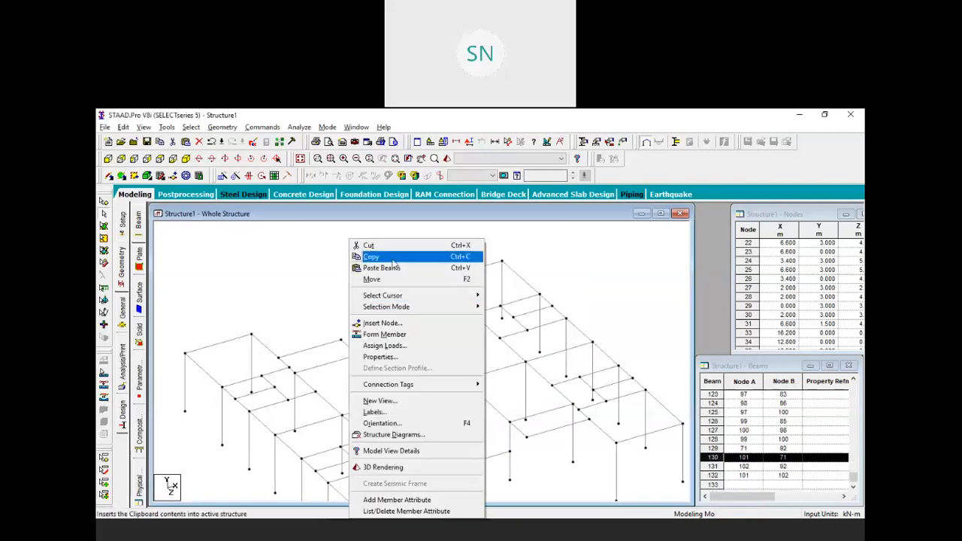
left_click(389, 256)
right_click(375, 271)
left_click(412, 268)
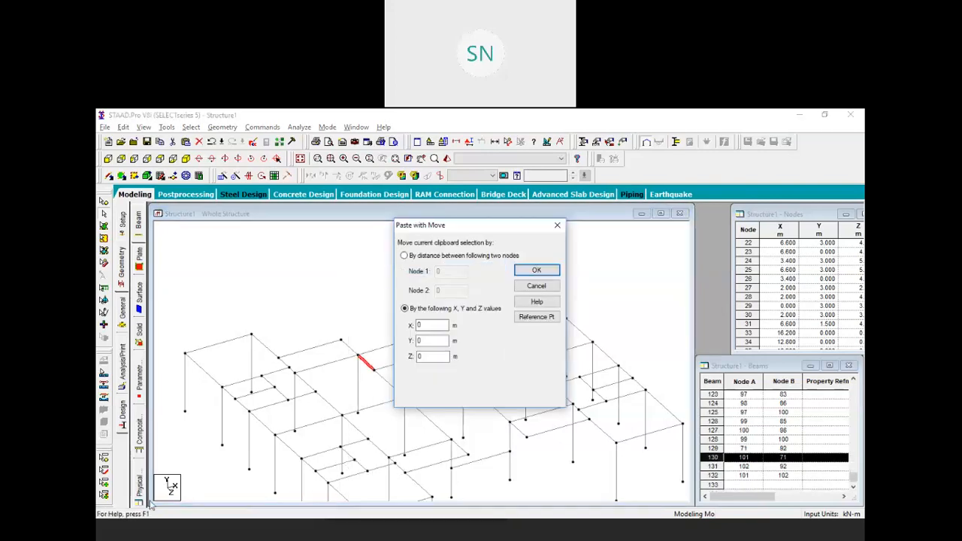
double_click(436, 325)
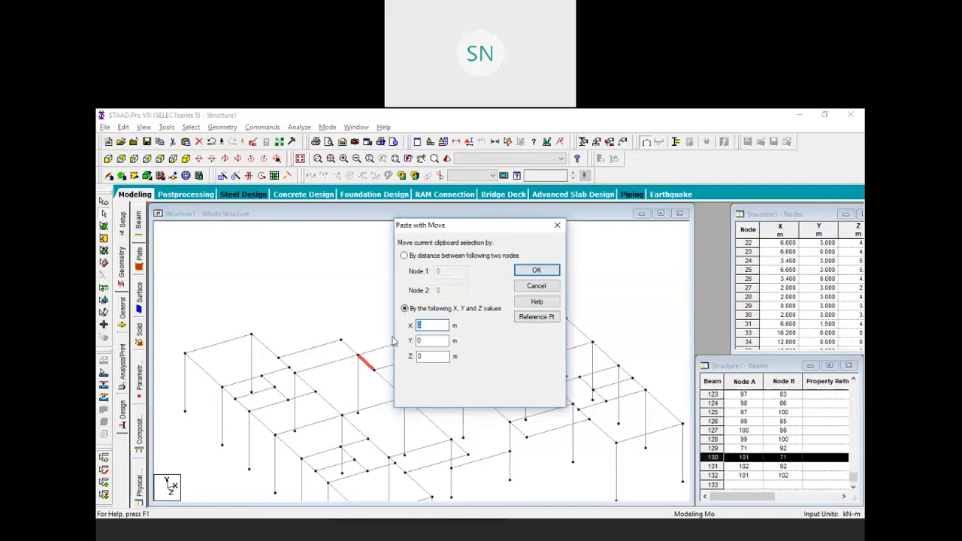
type("0.45")
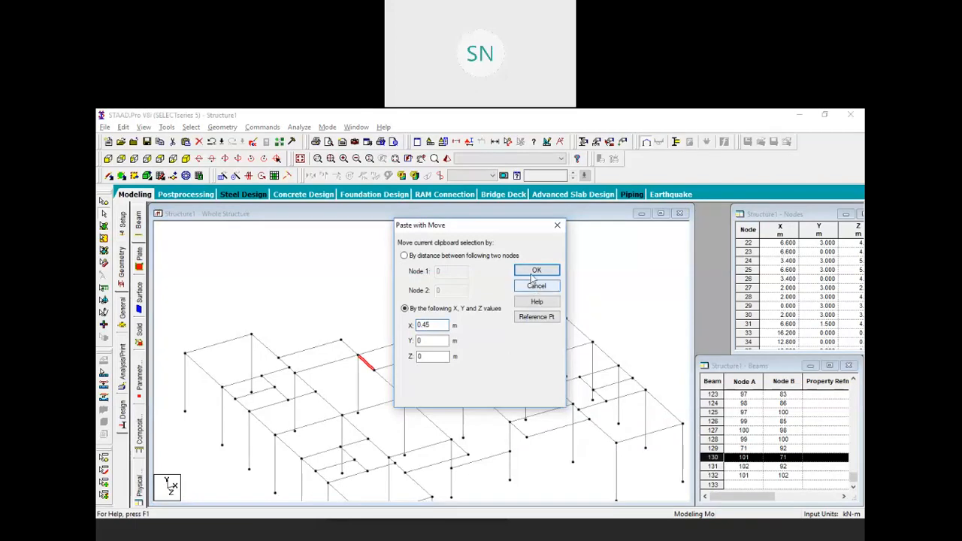
left_click(535, 271)
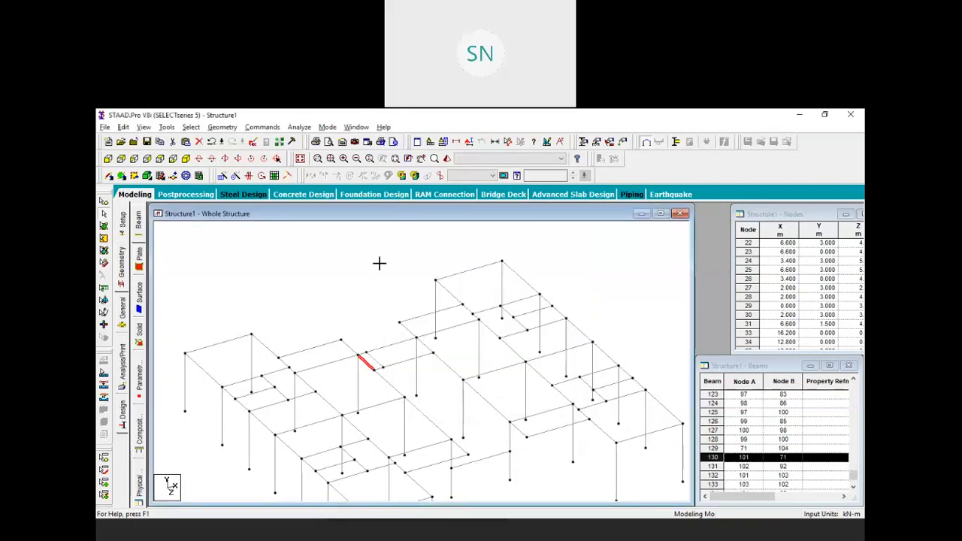
Copy beam 131 and paste it offset -0.45 m along X
left_click(424, 347)
right_click(328, 295)
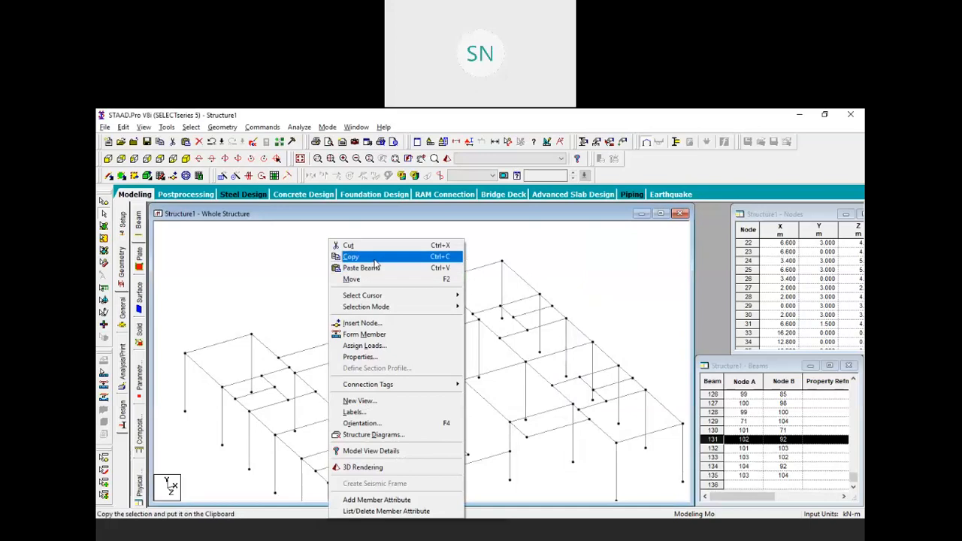
left_click(354, 257)
right_click(354, 257)
left_click(410, 266)
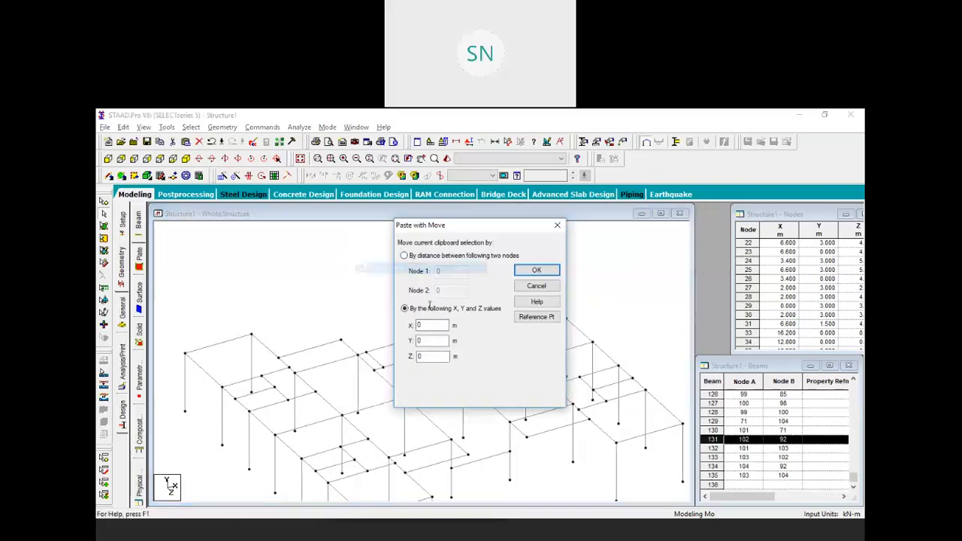
double_click(428, 324)
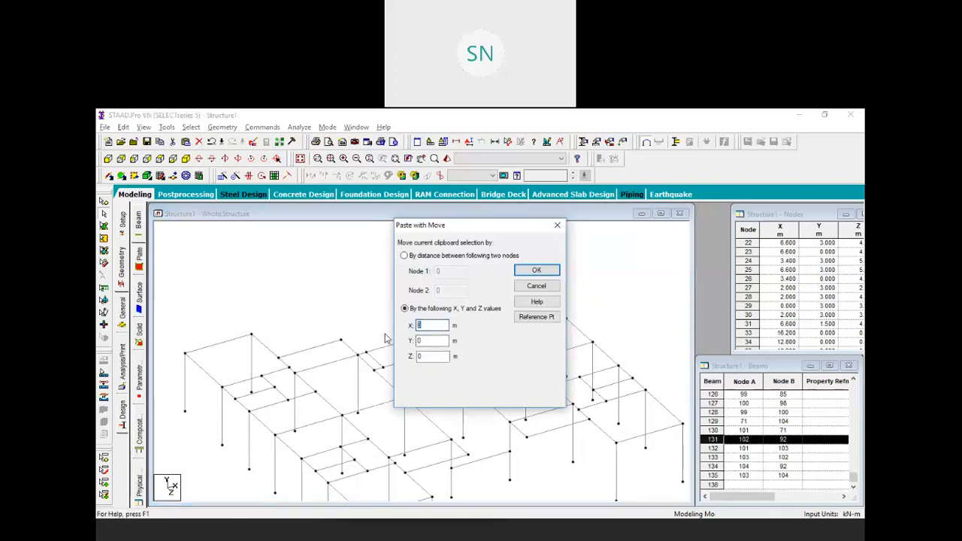
type("-0.45")
key("Return")
left_click(371, 301)
scroll(387, 307, "down", 3)
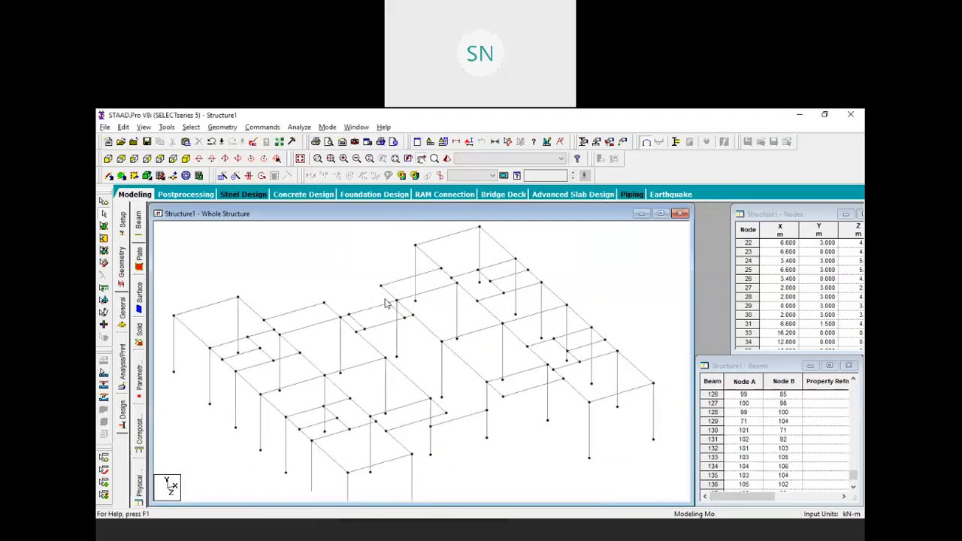
scroll(389, 307, "down", 1)
middle_click_drag(422, 379, 434, 391)
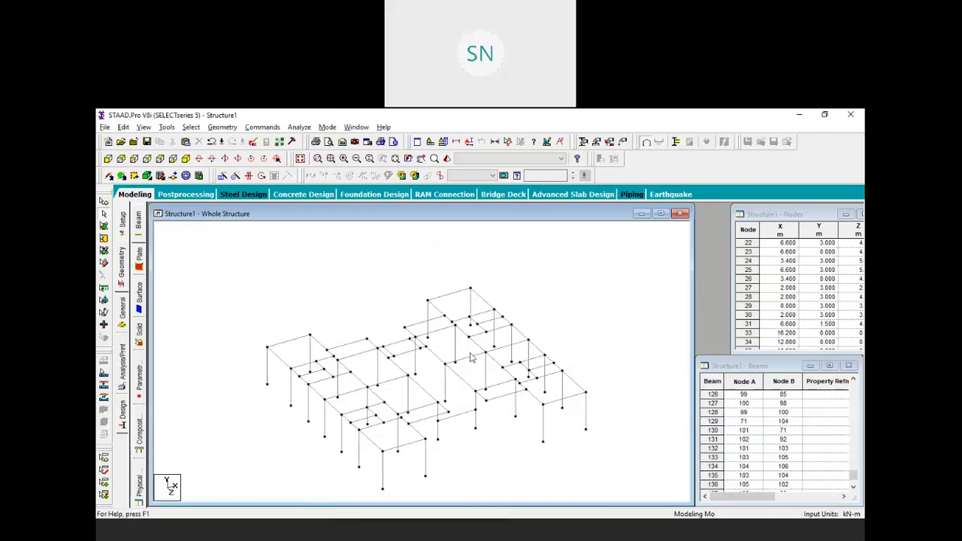
scroll(413, 367, "down", 2)
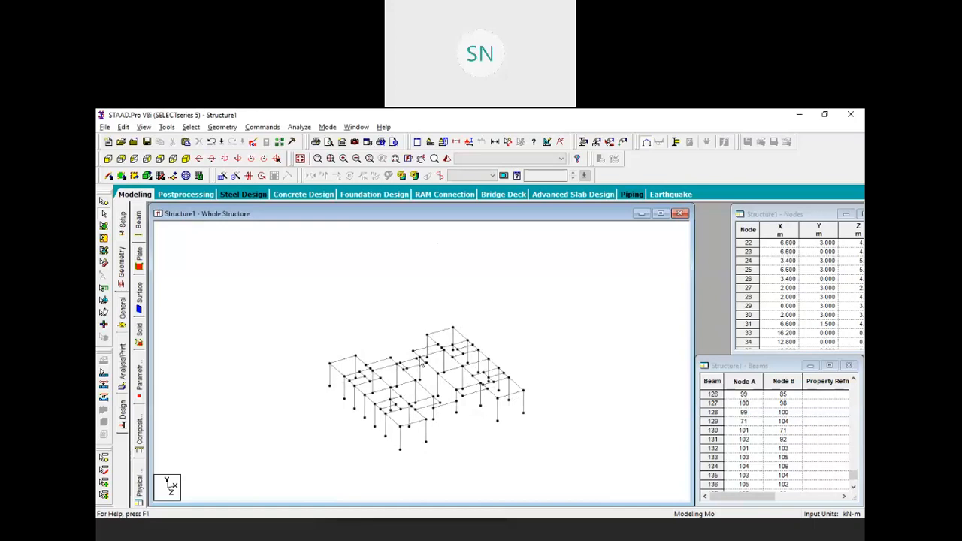
scroll(455, 383, "up", 1)
scroll(454, 383, "up", 2)
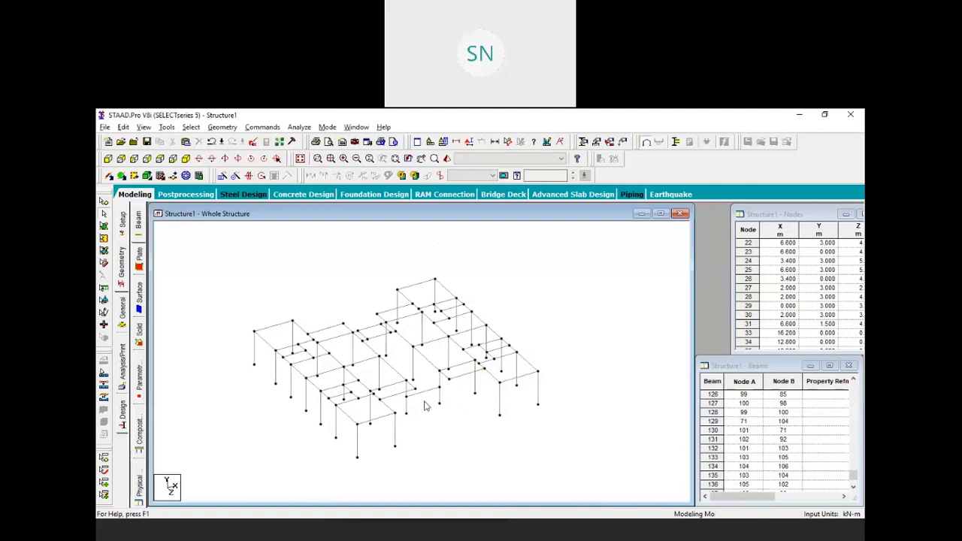
middle_click_drag(420, 377, 416, 386)
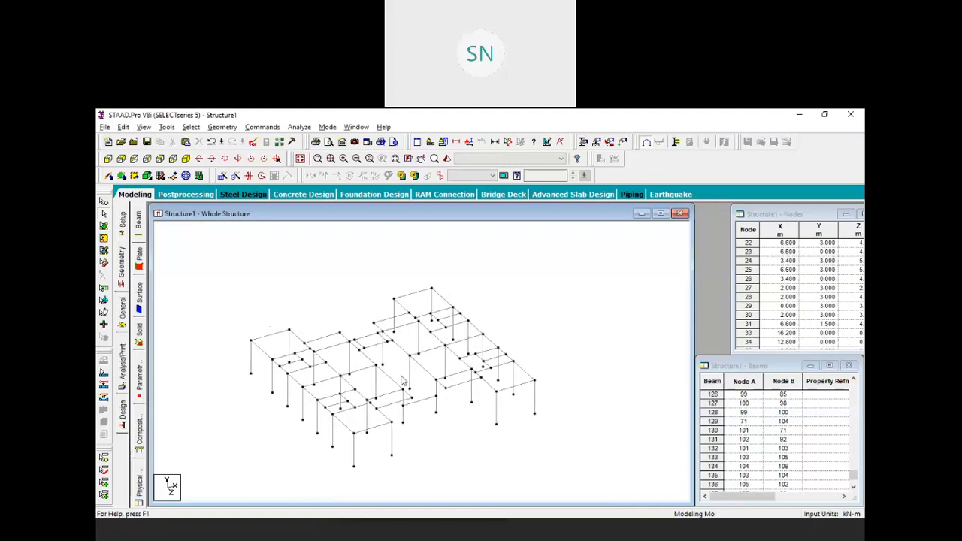
left_click(106, 127)
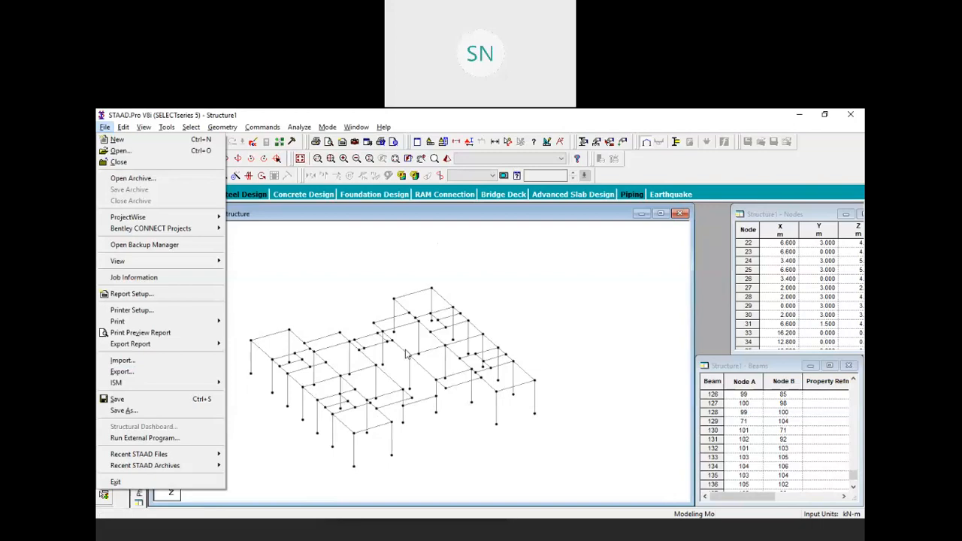
left_click(311, 245)
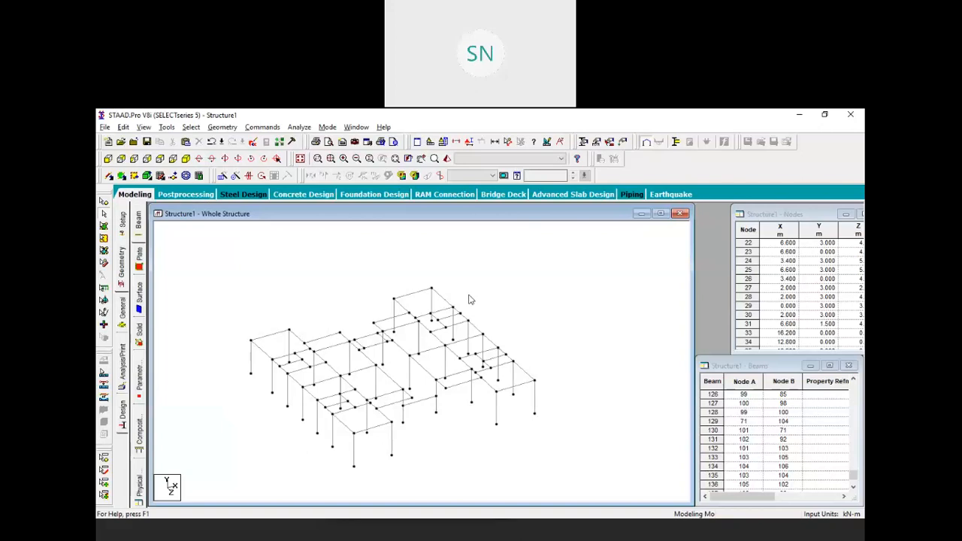
left_click(105, 201)
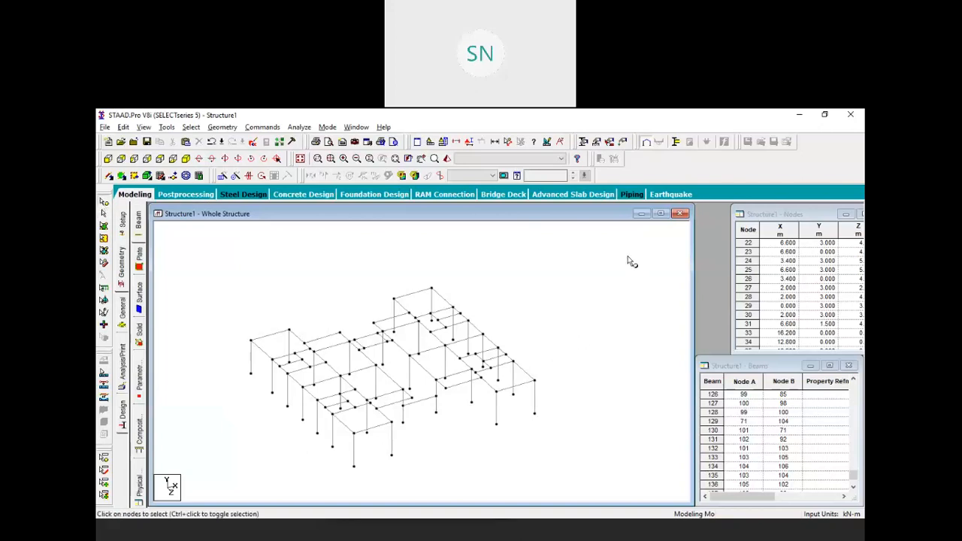
Renumber all 100 nodes consecutively from 1, sorted by joint number
key("ctrl+a")
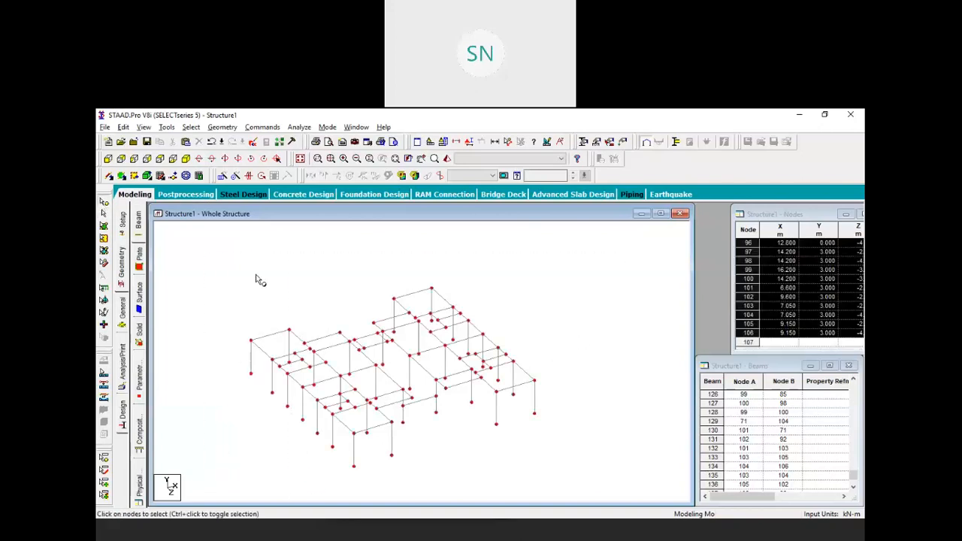
left_click(222, 127)
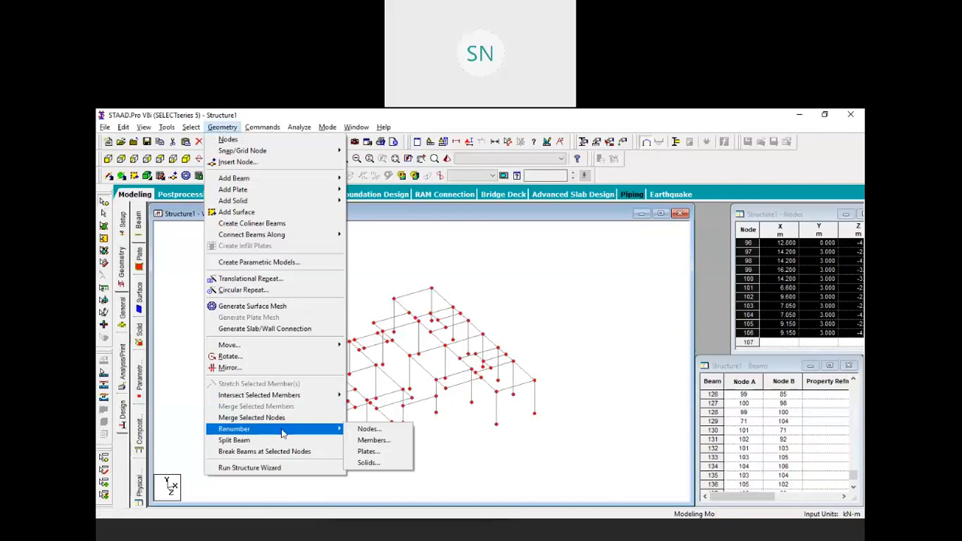
left_click(361, 430)
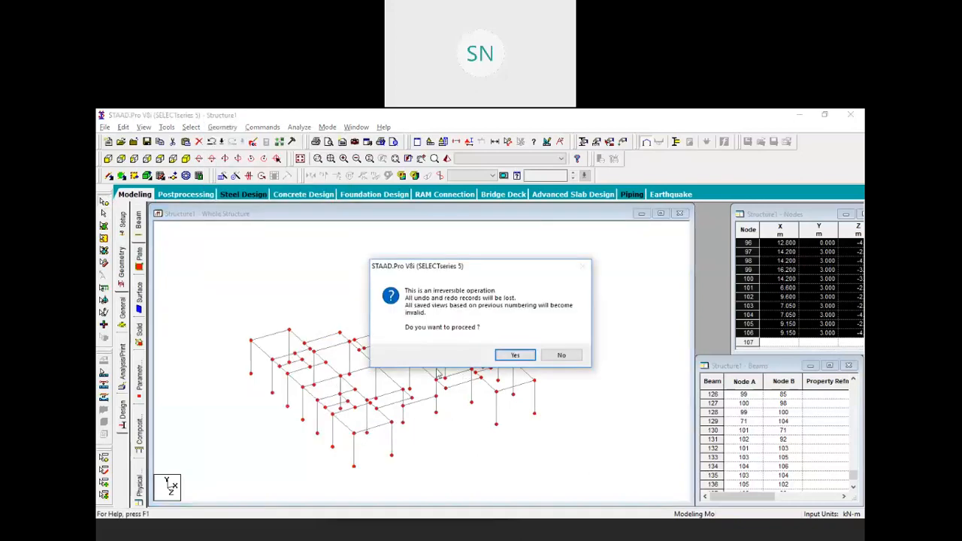
left_click(524, 356)
left_click(369, 303)
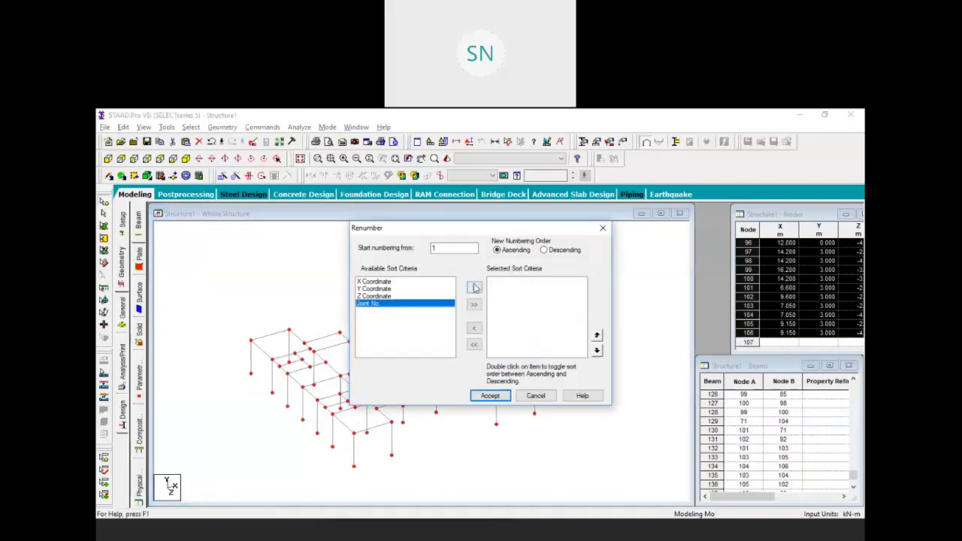
left_click(473, 287)
left_click(489, 395)
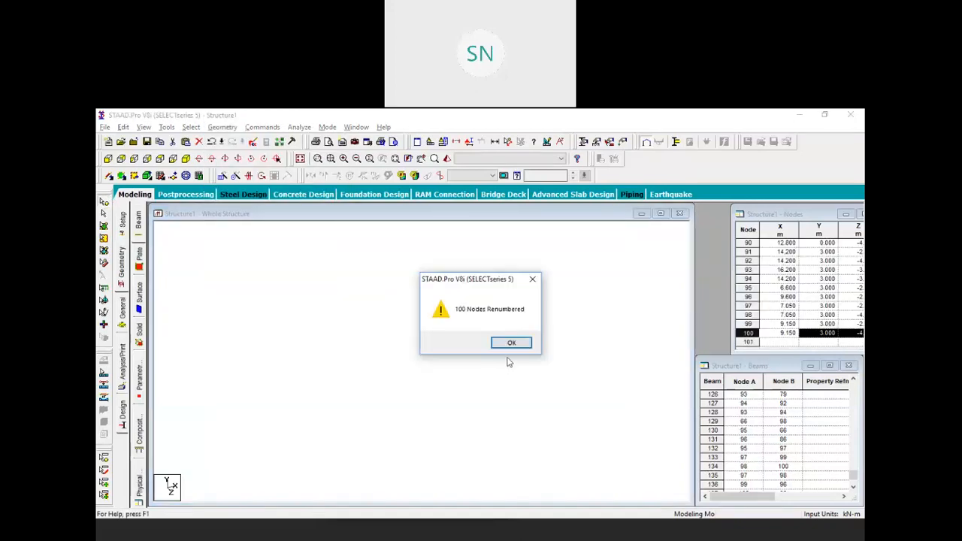
left_click(511, 347)
Renumber all 131 beams consecutively from 1, sorted by member number
left_click_drag(614, 244, 559, 269)
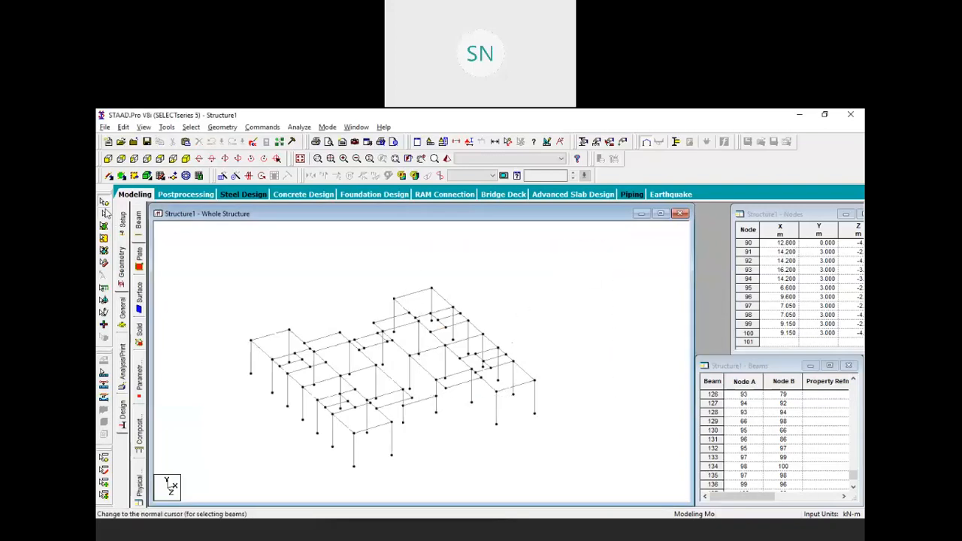
left_click_drag(613, 236, 201, 479)
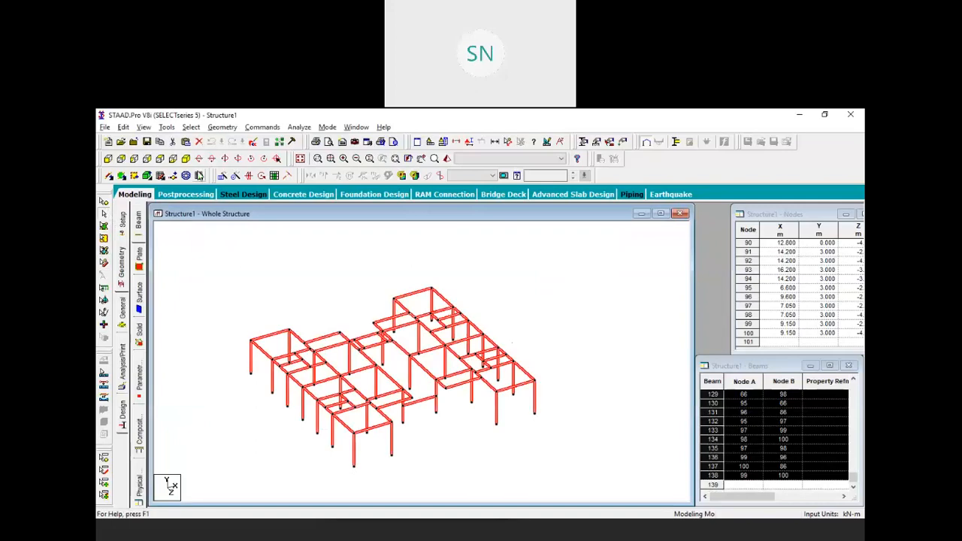
left_click(222, 127)
mouse_move(275, 432)
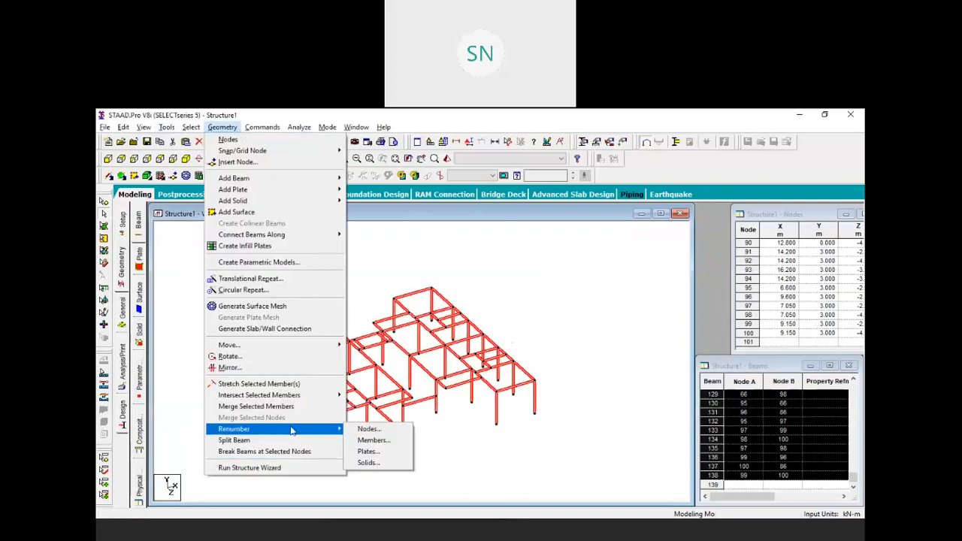
left_click(372, 441)
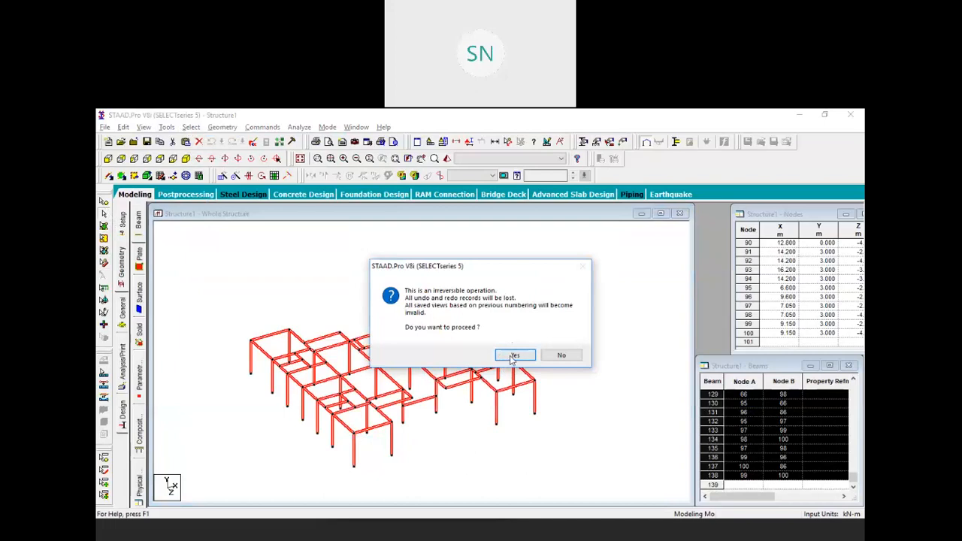
left_click(512, 360)
left_click(381, 303)
left_click(473, 288)
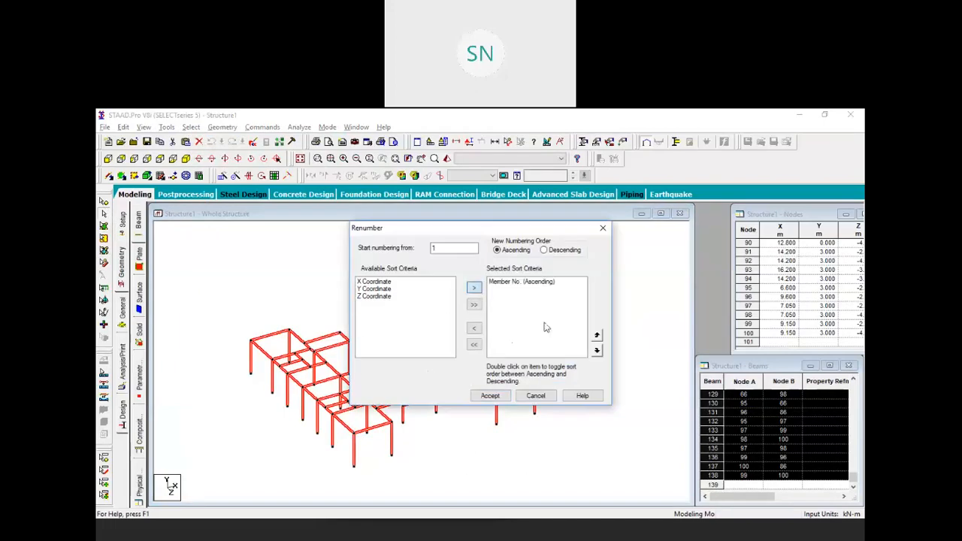
left_click(491, 395)
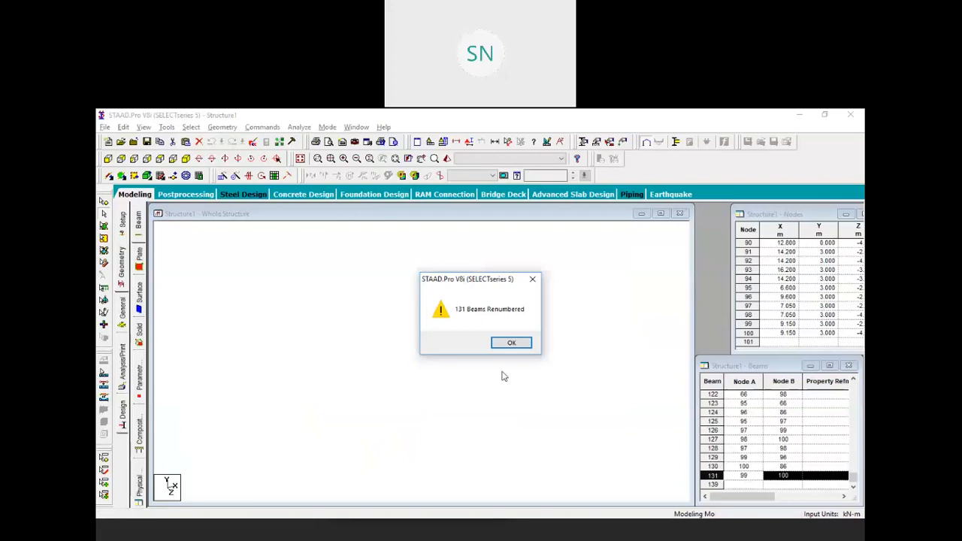
left_click(510, 344)
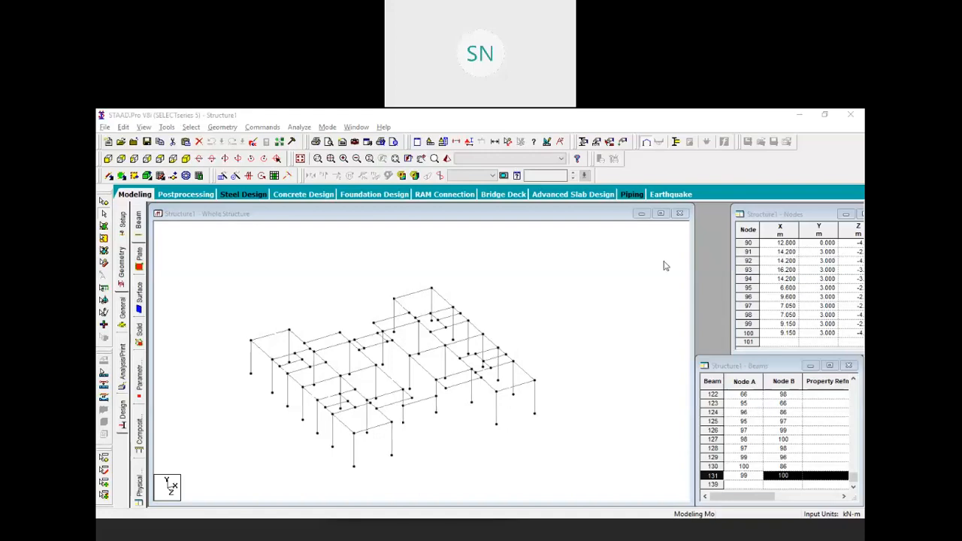
Review the renumbered node coordinates in the Nodes table
left_click(746, 216)
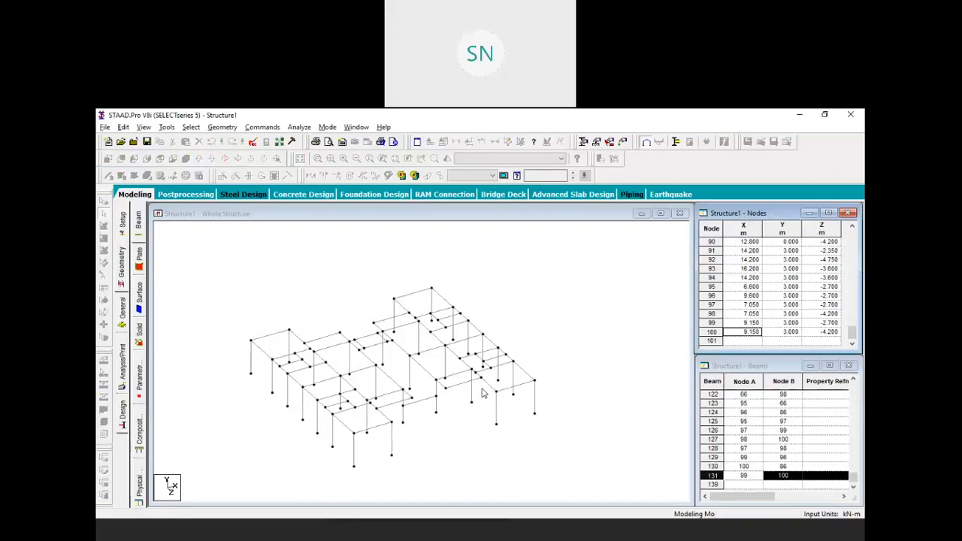
left_click(656, 269)
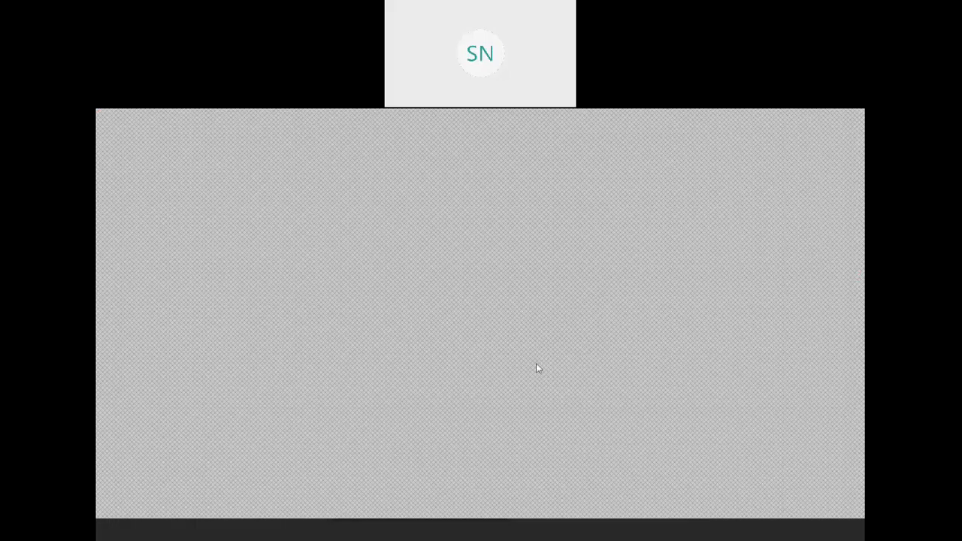
scroll(401, 366, "up", 3)
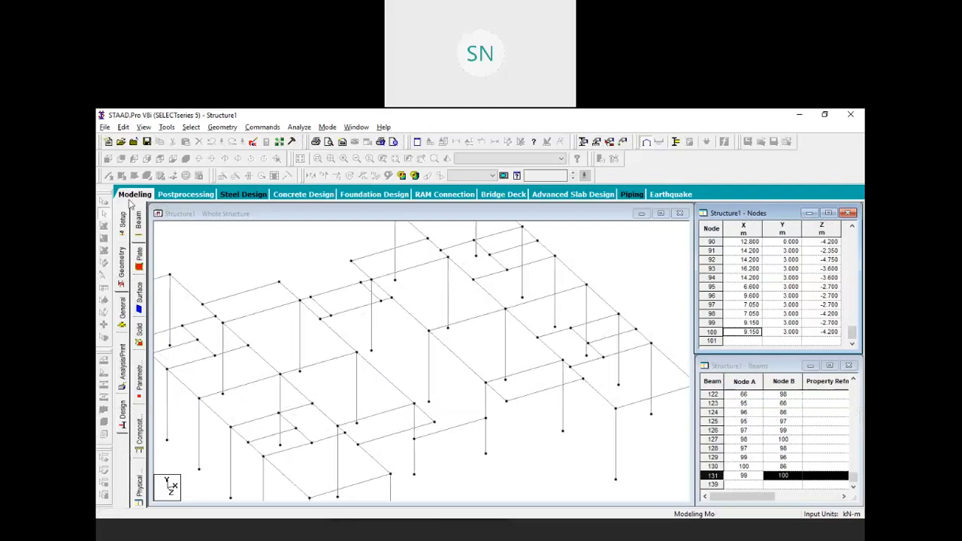
left_click(230, 231)
middle_click_drag(460, 404, 446, 407)
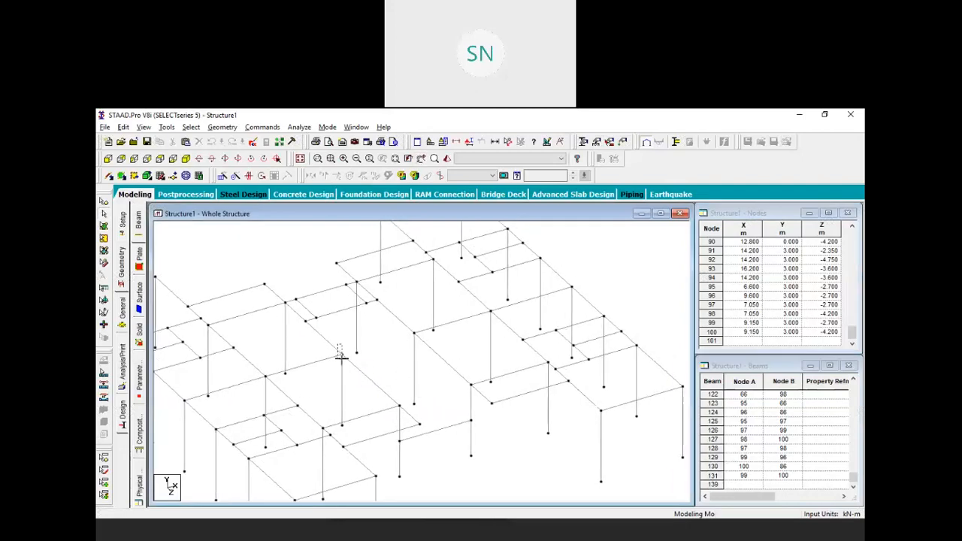
left_click(105, 201)
left_click(351, 353)
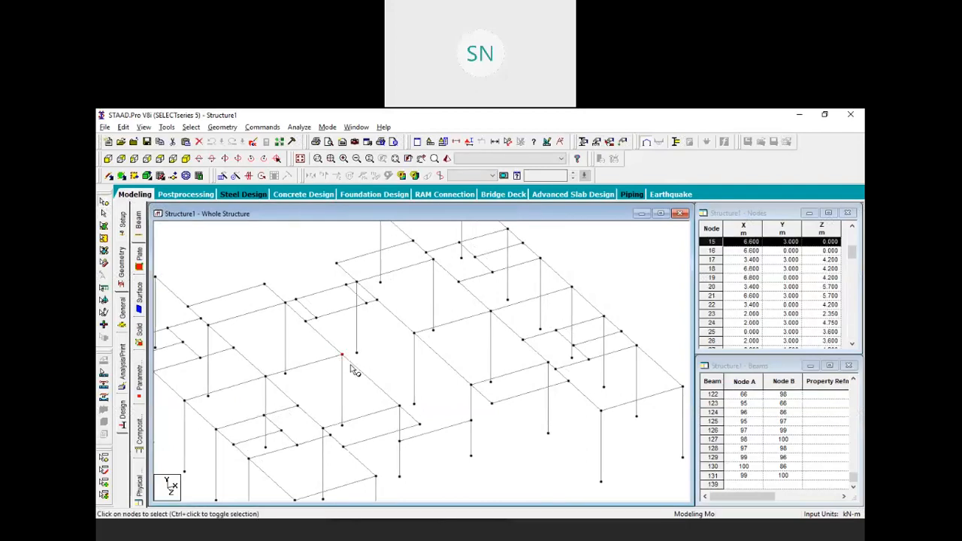
right_click(337, 333)
left_click(338, 332)
right_click(339, 327)
left_click(384, 365)
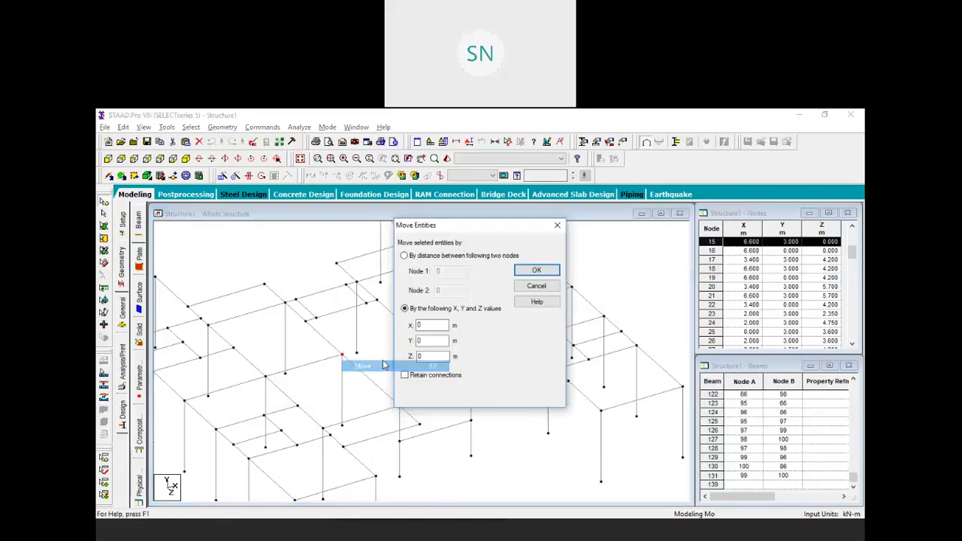
key("Tab")
key("Tab")
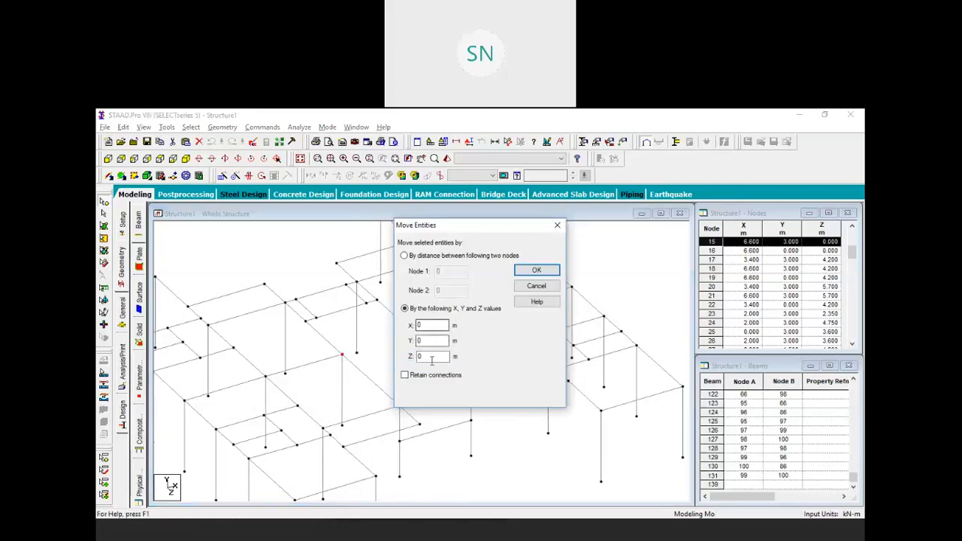
type("1.5")
key("Return")
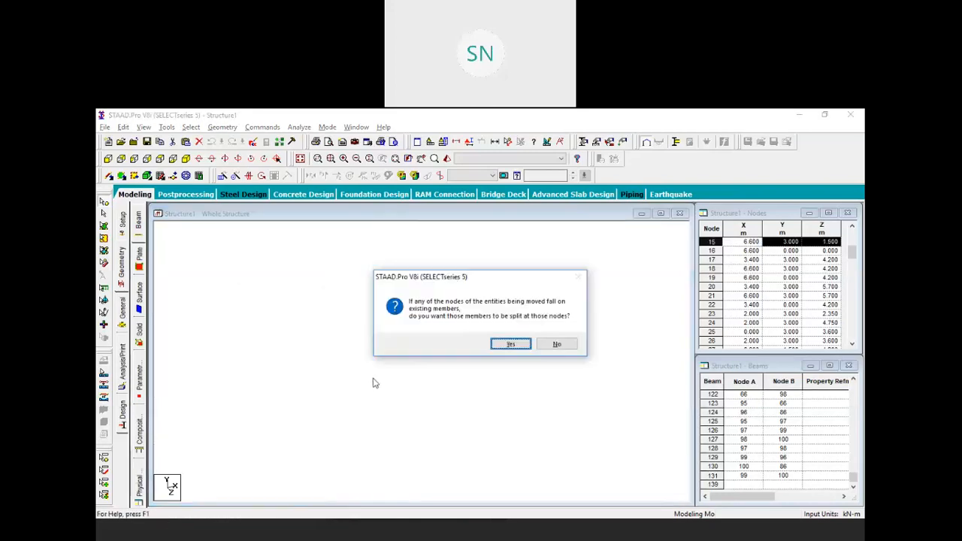
left_click(506, 345)
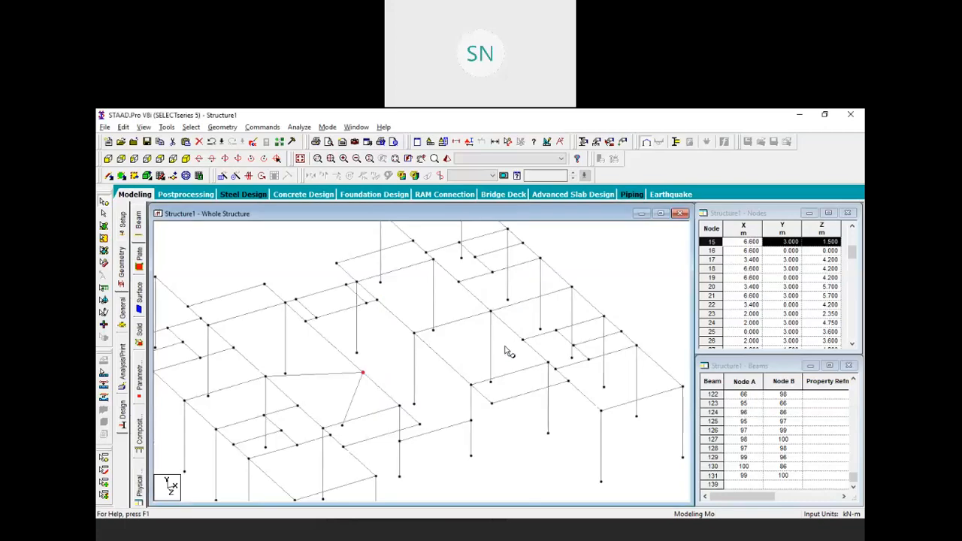
key("ctrl+z")
right_click(342, 340)
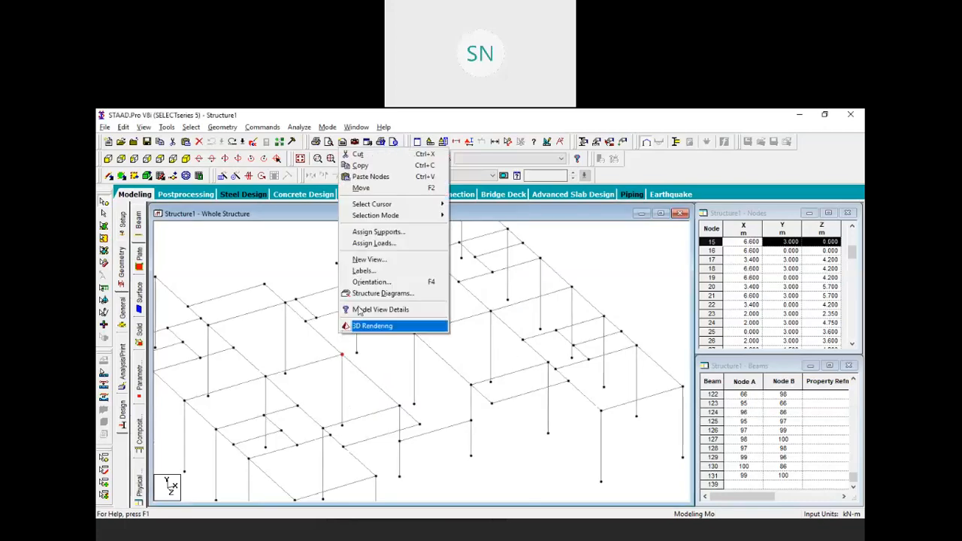
Paste a copy of node 15 offset 1.5 m along Z
left_click(380, 165)
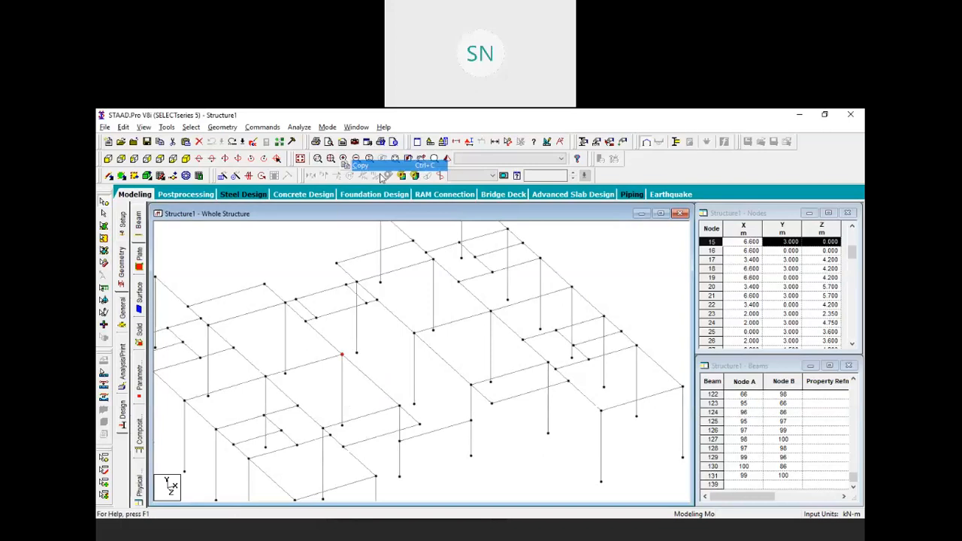
right_click(293, 332)
left_click(324, 363)
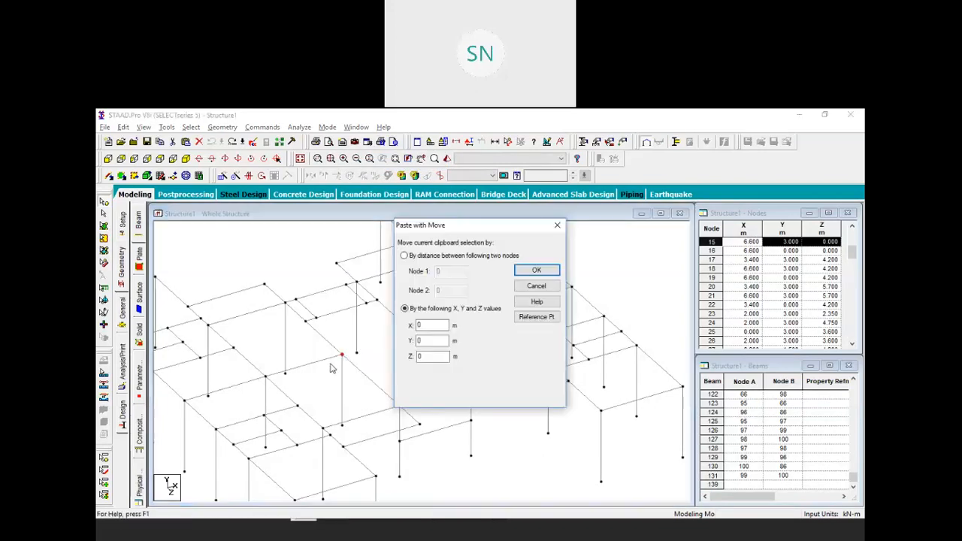
double_click(430, 358)
left_click(536, 270)
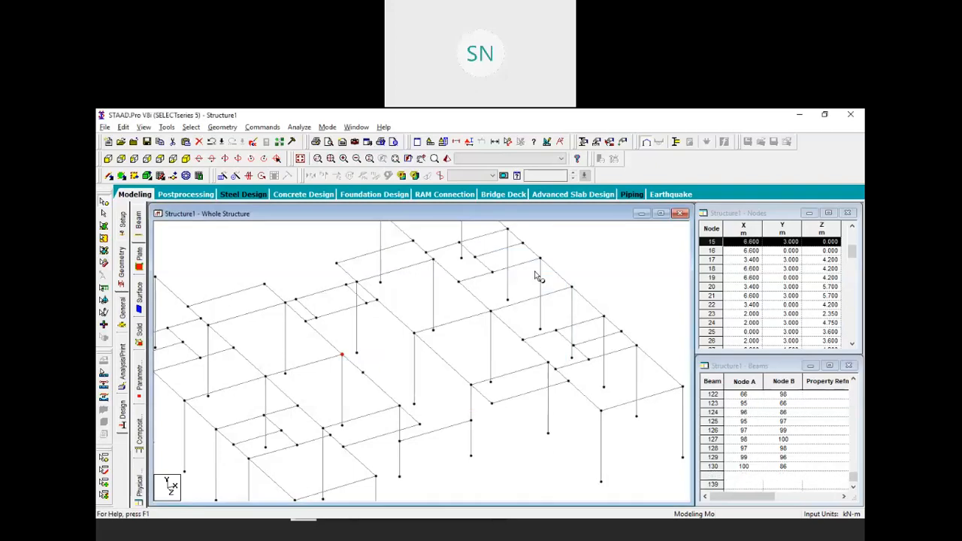
left_click(386, 358)
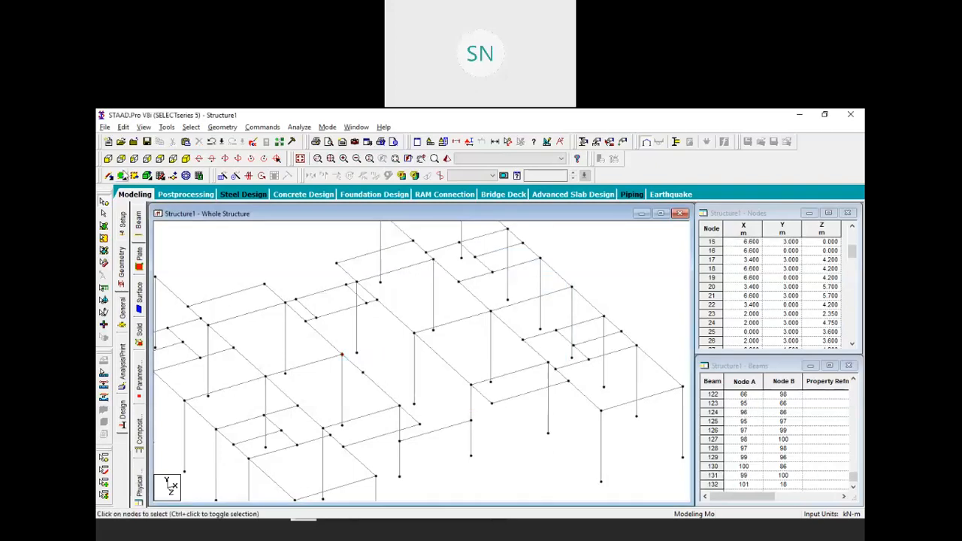
Paste a copy of node 42 offset 1 m along Z
left_click(414, 331)
right_click(380, 323)
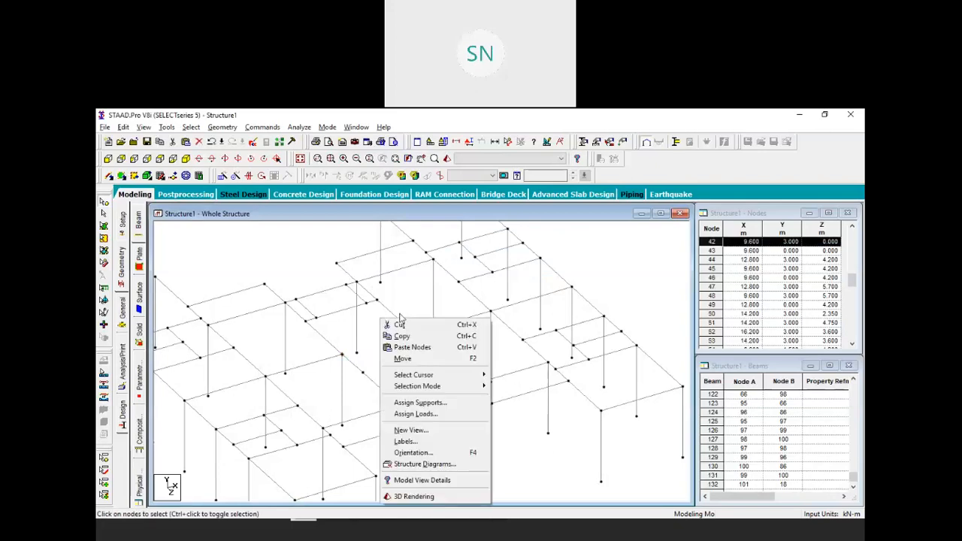
left_click(411, 337)
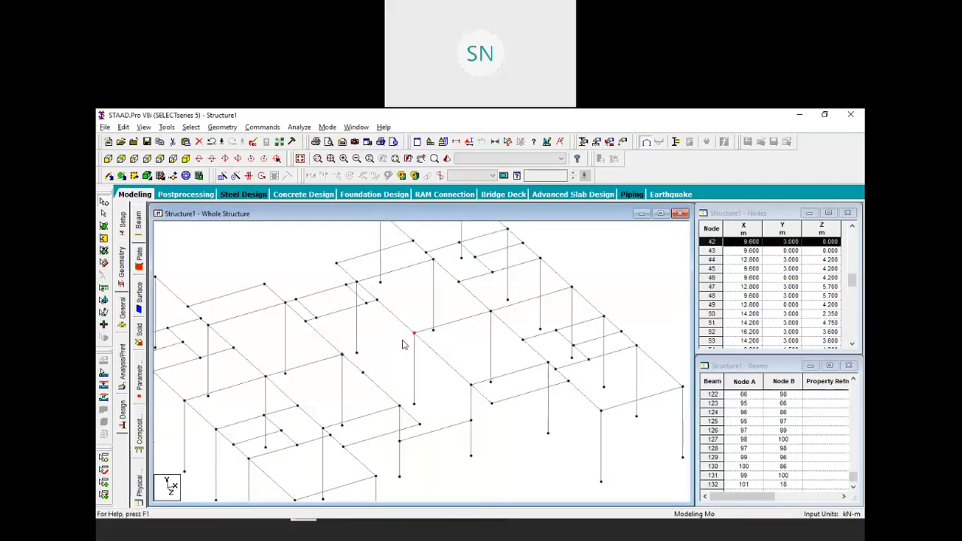
right_click(387, 330)
left_click(425, 364)
double_click(438, 357)
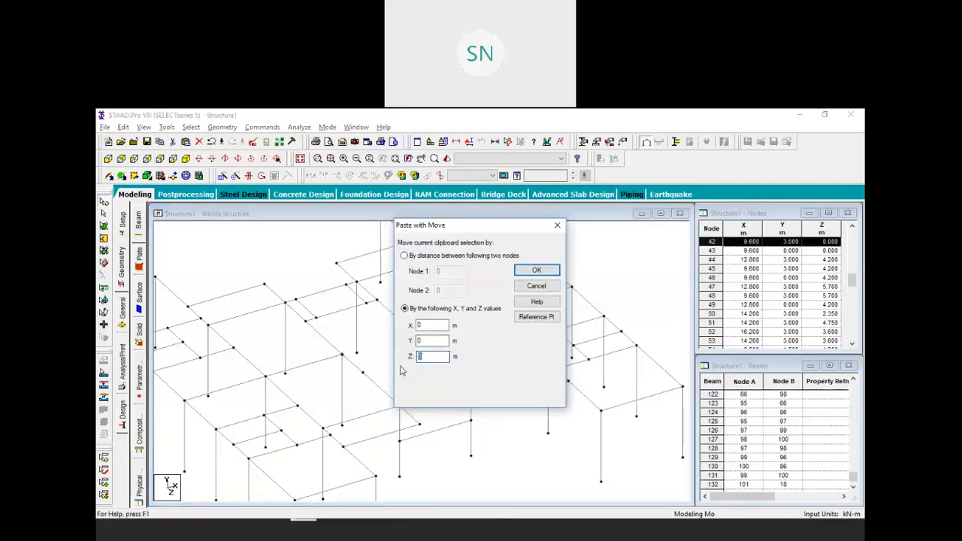
type("1")
key("Return")
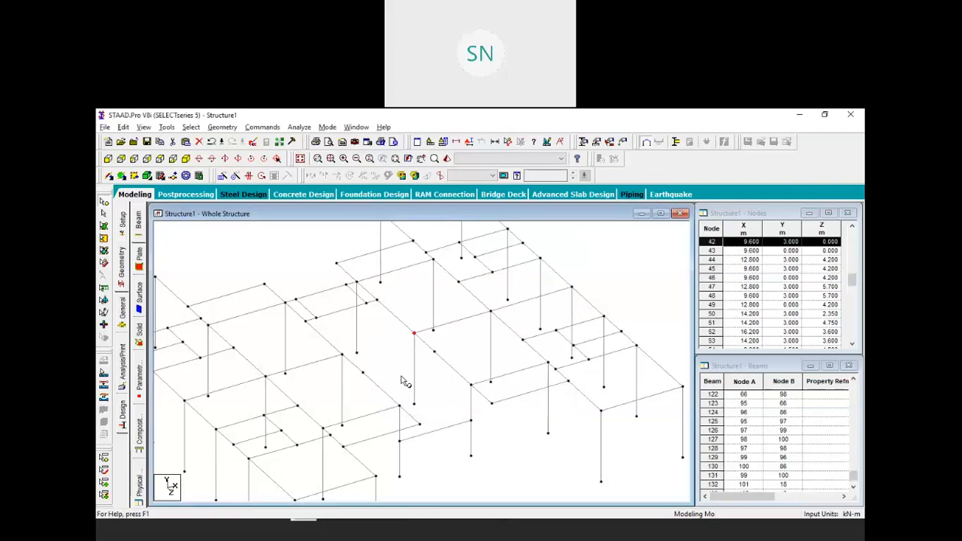
Add beam 132 joining the newly pasted nodes
left_click(110, 175)
left_click_drag(363, 372, 434, 351)
right_click(463, 335)
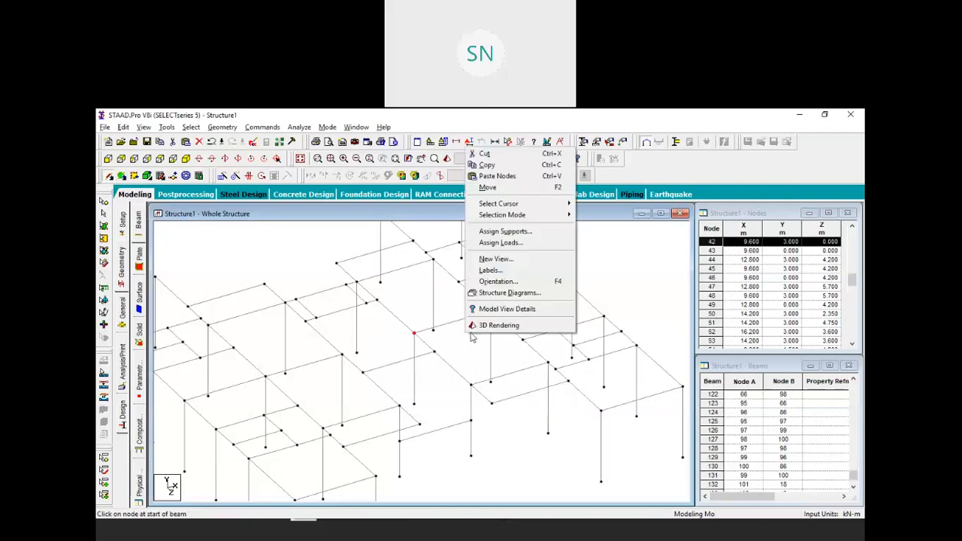
key("Escape")
key("Escape")
scroll(471, 353, "down", 2)
scroll(436, 356, "down", 5)
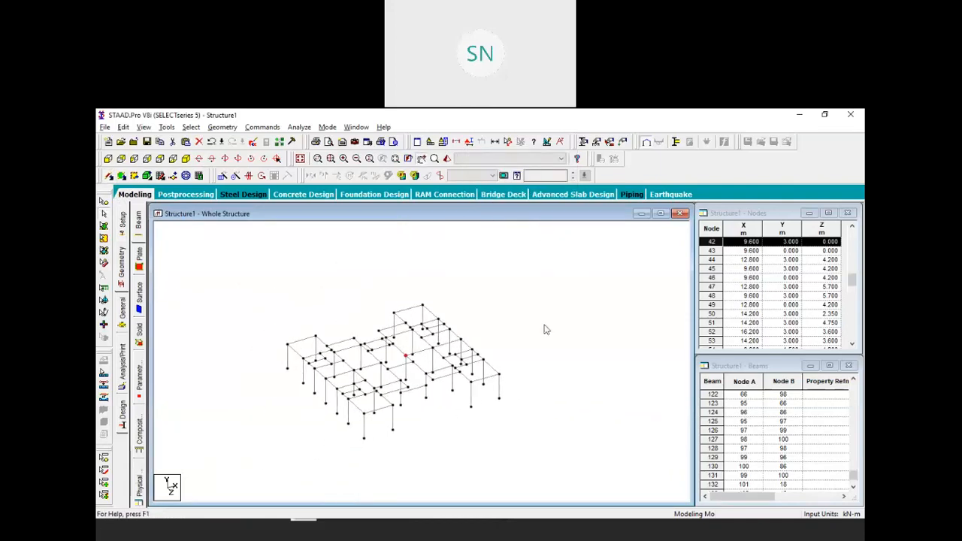
Window-select the whole floor frame and repeat it along Y in 15 steps of 3 m
left_click_drag(583, 263, 247, 469)
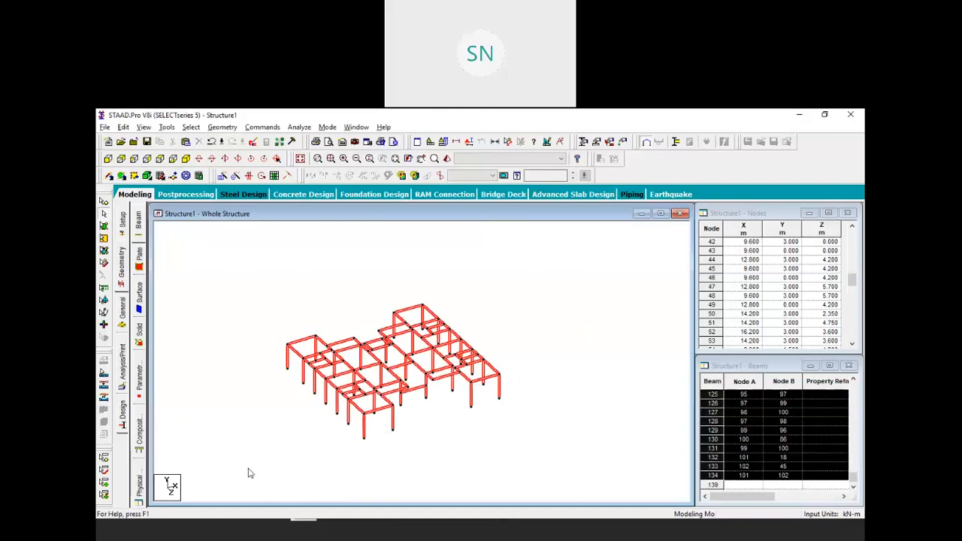
left_click(222, 175)
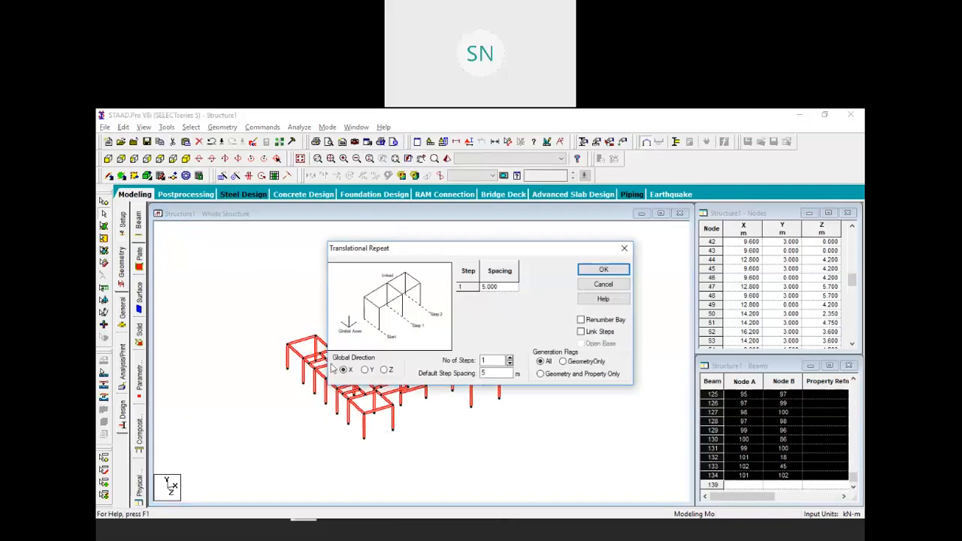
double_click(488, 361)
type("5")
double_click(484, 374)
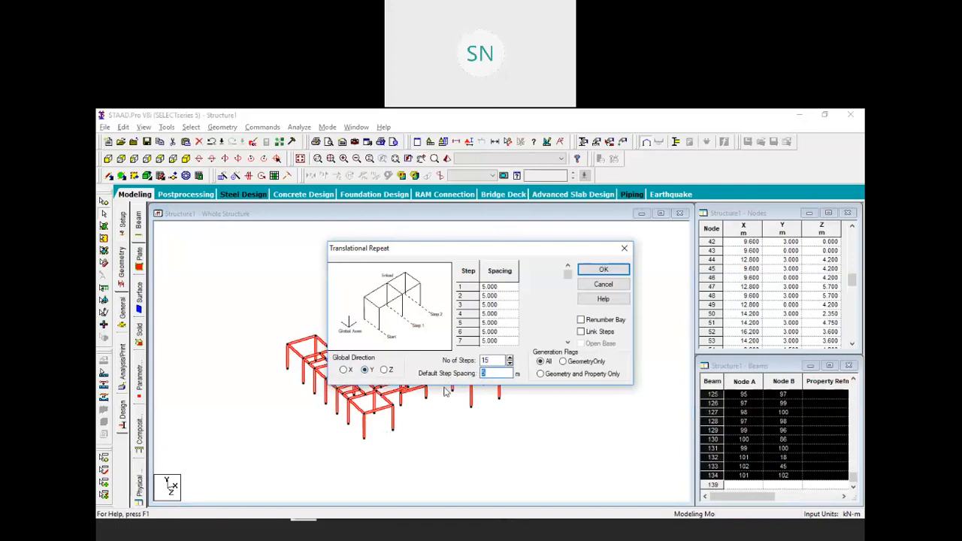
type("3")
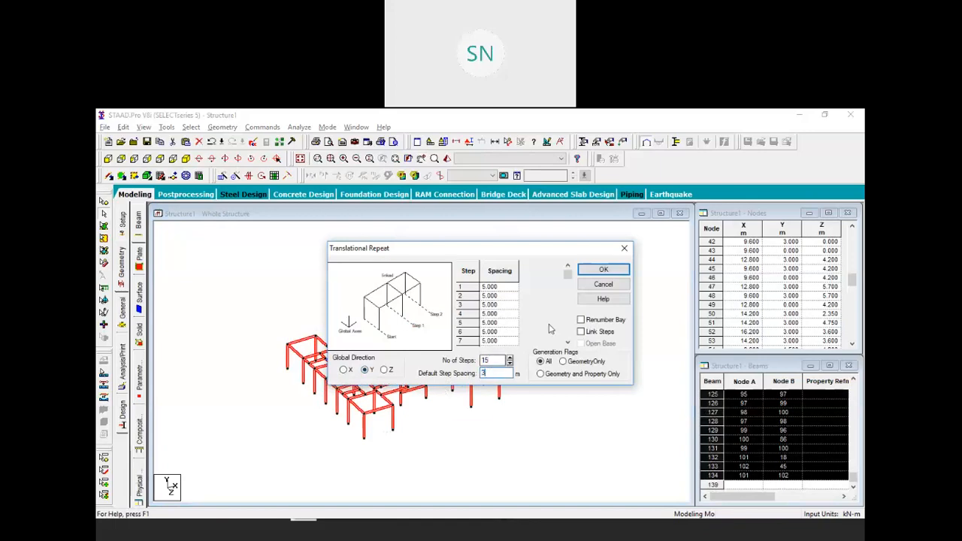
left_click(603, 271)
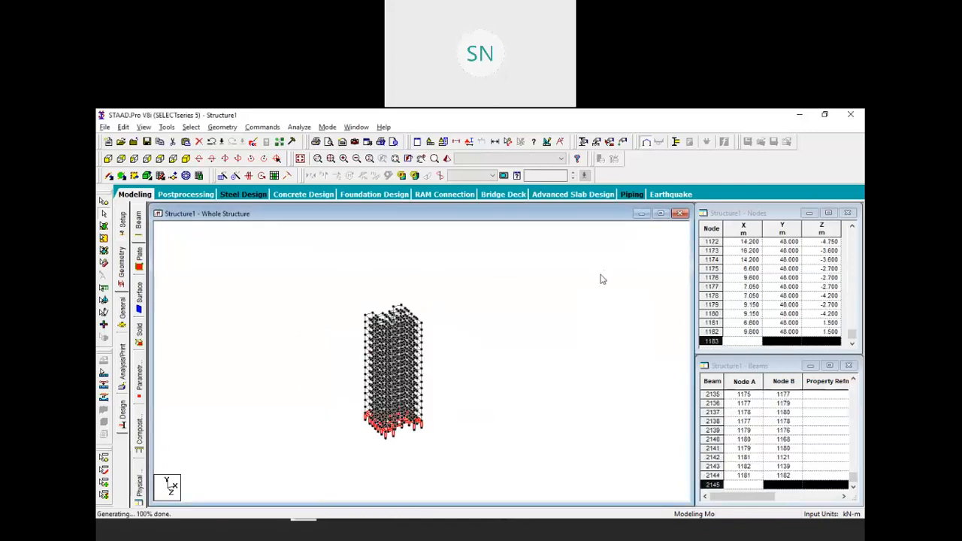
Zoom to frame the finished 48 m tower and bring up the General Property page
scroll(503, 395, "up", 5)
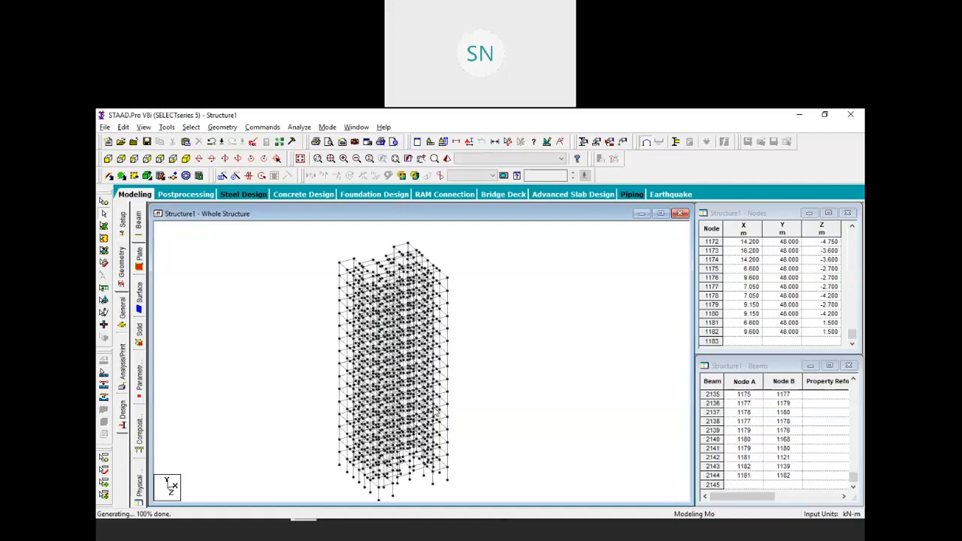
scroll(487, 399, "down", 1)
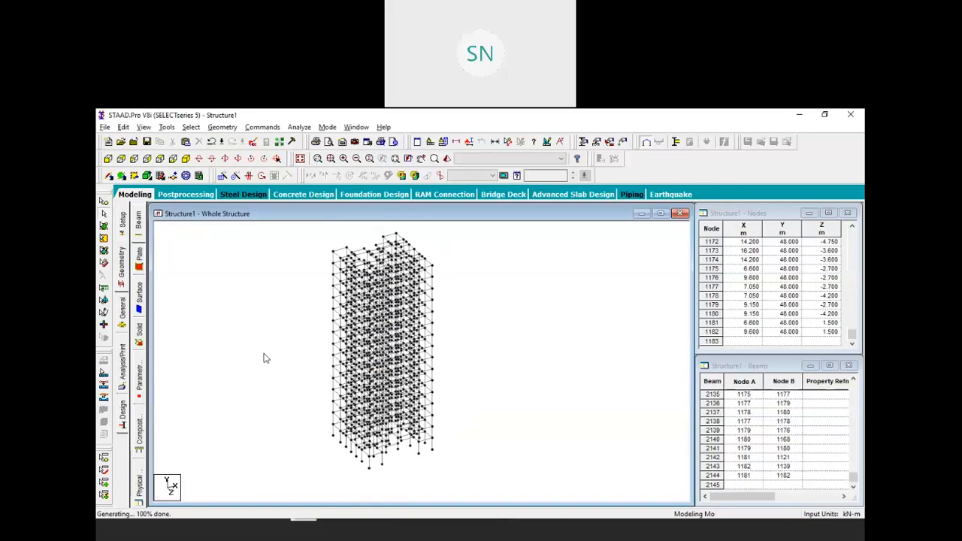
left_click(124, 312)
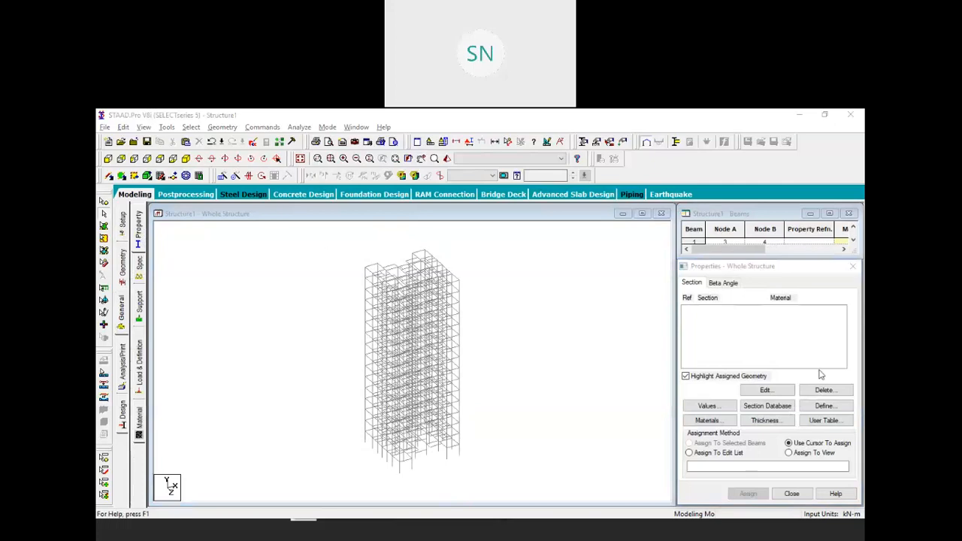
Define a new concrete rectangular section measuring 0.35 x 0.30
left_click(824, 406)
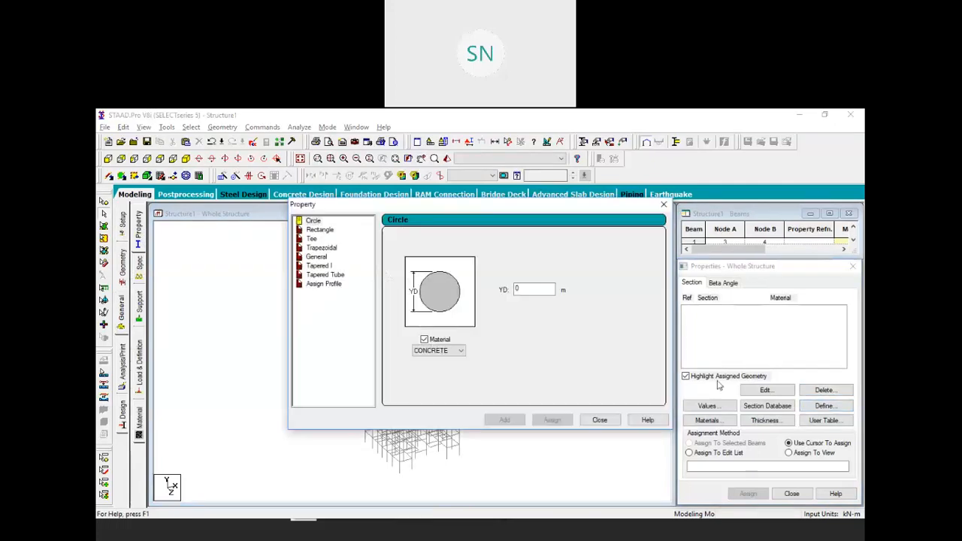
left_click(319, 229)
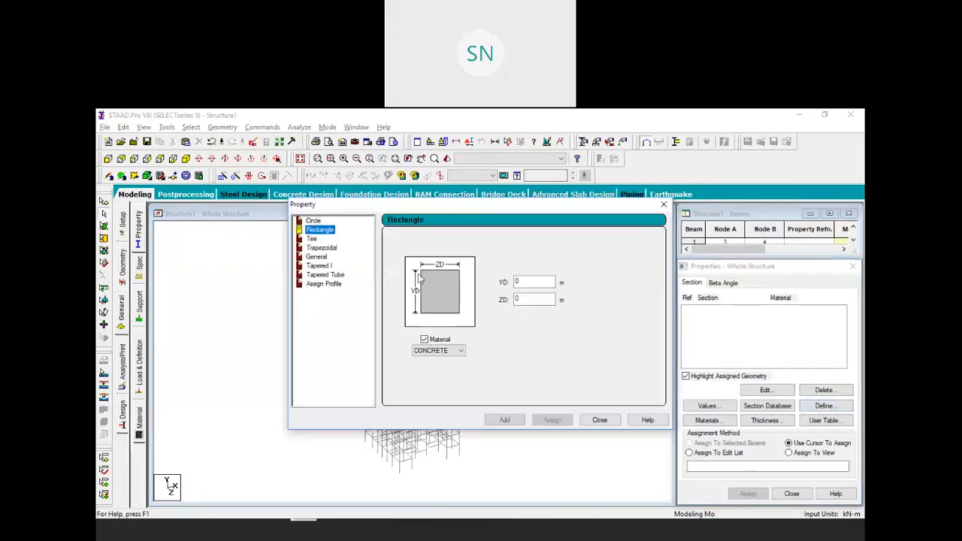
left_click(526, 283)
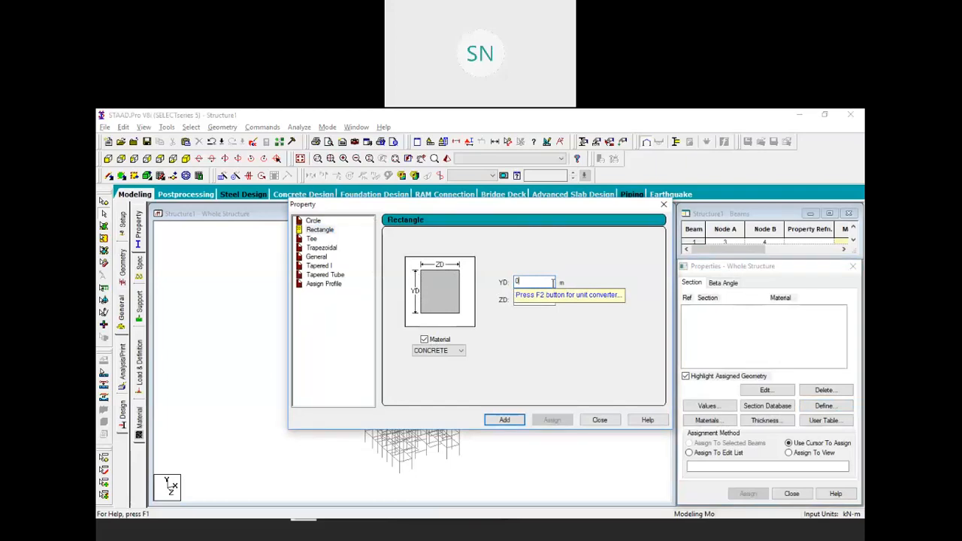
type("5")
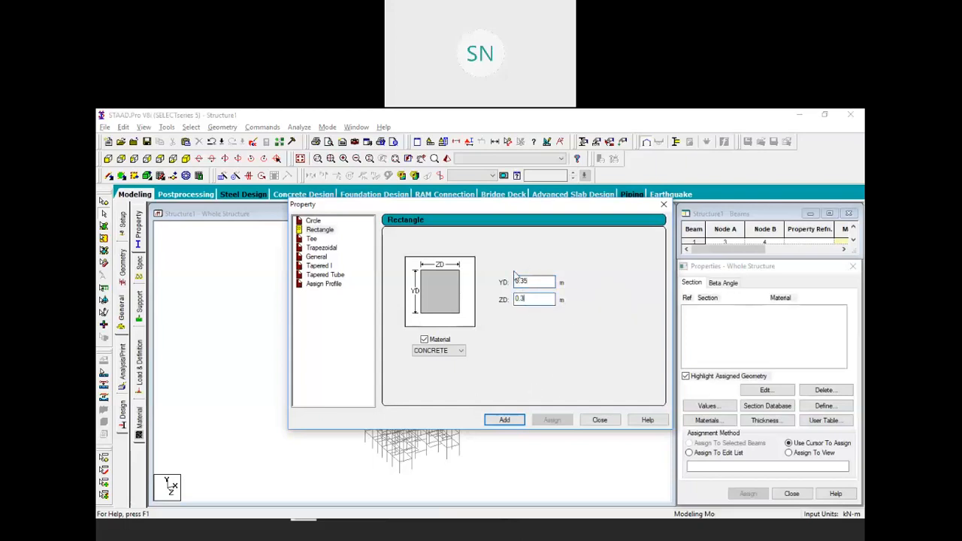
left_click(504, 419)
left_click(599, 419)
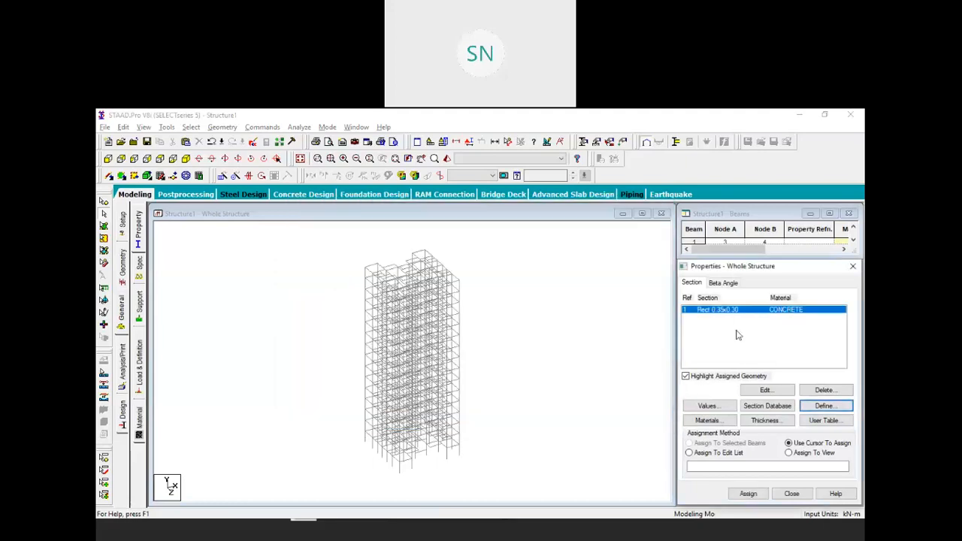
Assign Rect 0.35x0.30 to all beams in view, 1 to 2144, then clear the selection
left_click(788, 452)
left_click(747, 492)
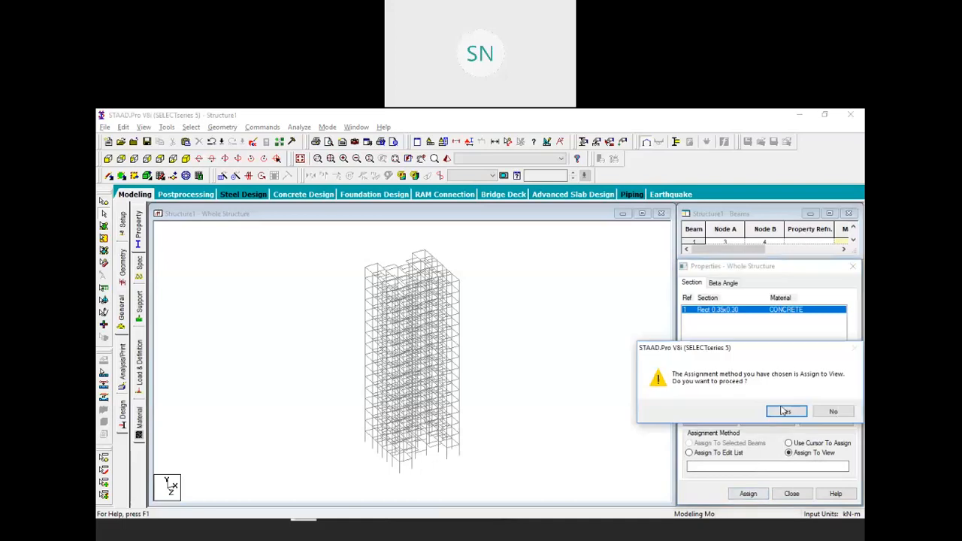
left_click(791, 410)
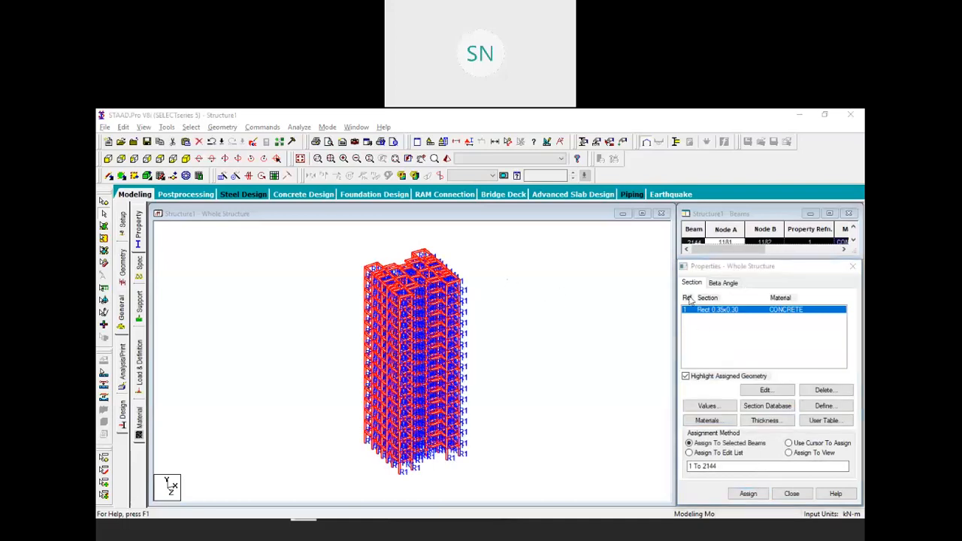
left_click(575, 306)
Create a new Fixed support definition and select it for assignment
left_click(141, 305)
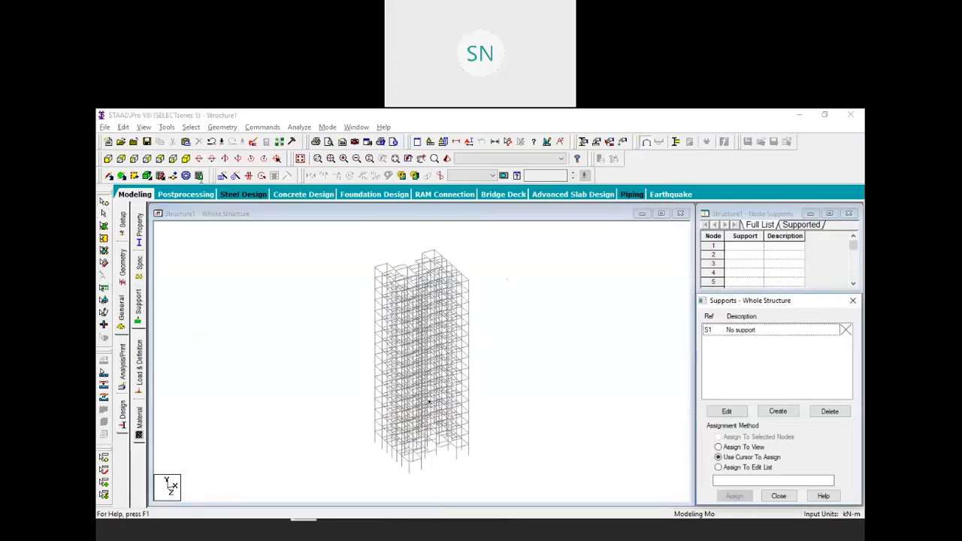
left_click(770, 414)
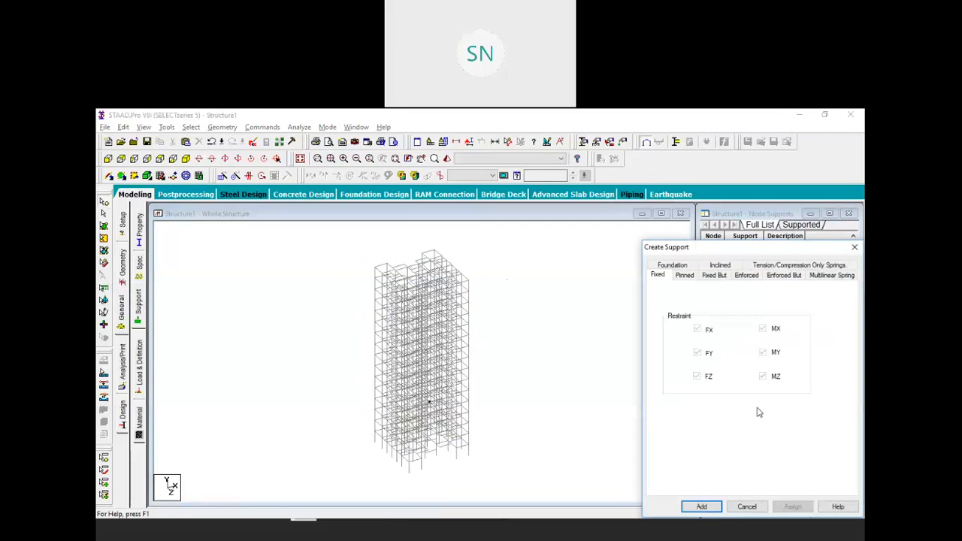
left_click(706, 508)
left_click(742, 345)
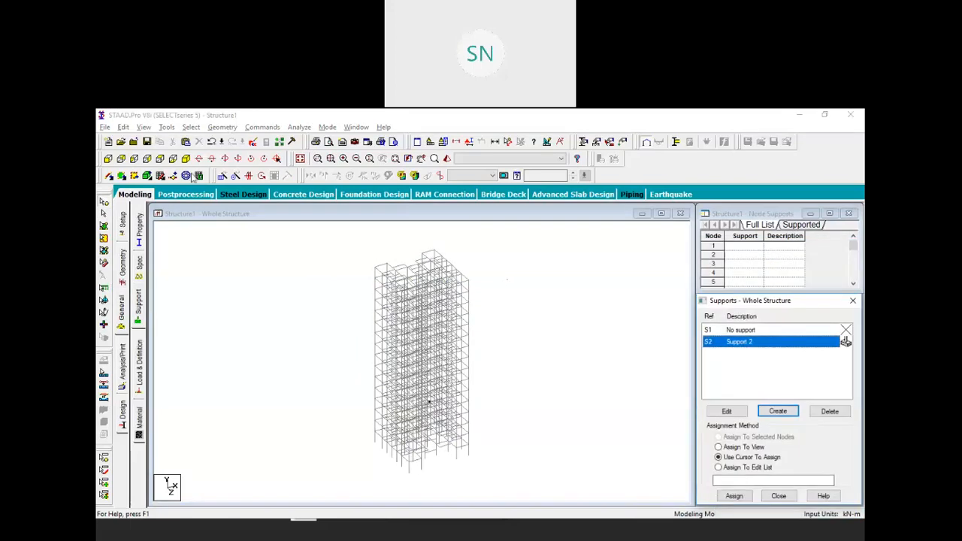
In front elevation, box-select the ground-level base nodes and assign the fixed support to them
left_click(112, 159)
left_click_drag(363, 467, 484, 481)
left_click(733, 496)
left_click(785, 430)
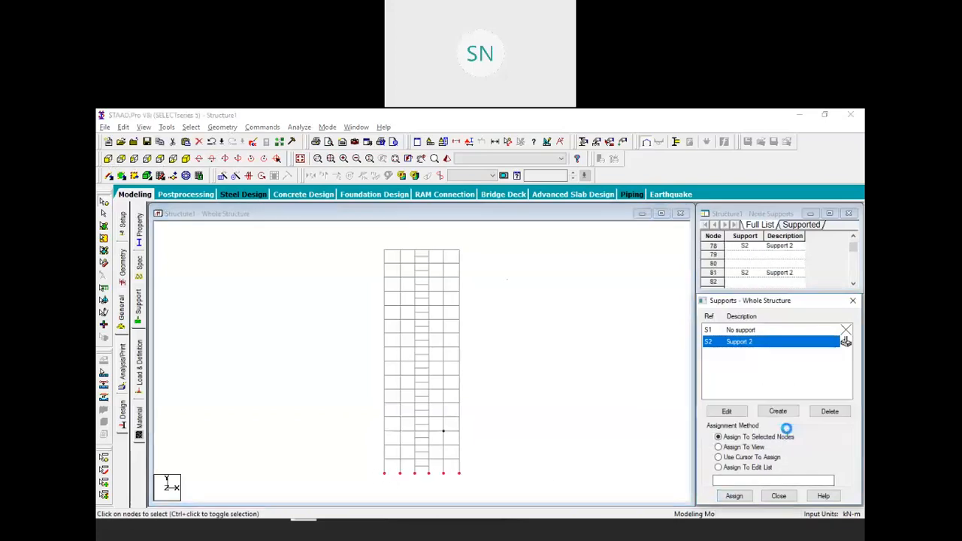
Return to the isometric view framing the whole tower, then bring up Load & Definition
left_click(185, 157)
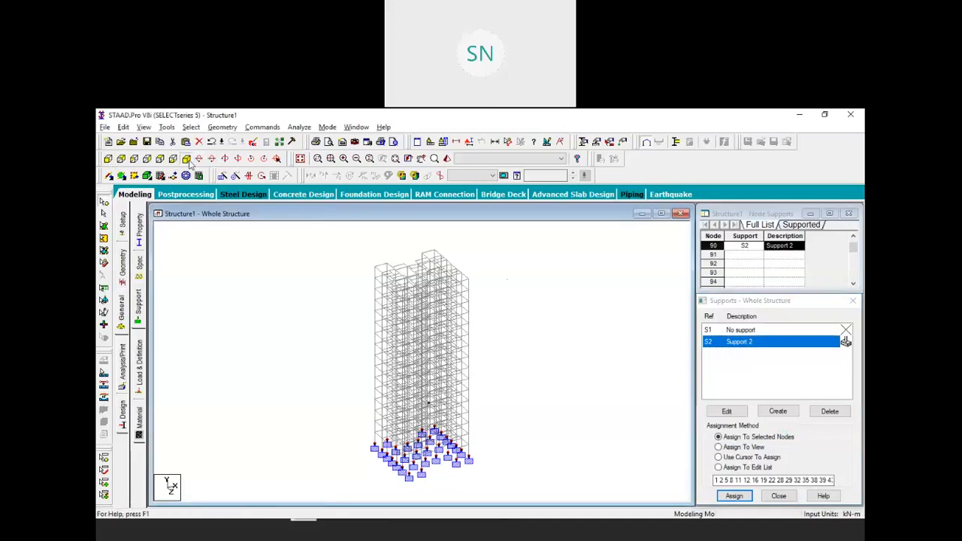
scroll(404, 470, "up", 2)
middle_click_drag(403, 472, 449, 424)
scroll(463, 438, "down", 1)
scroll(481, 418, "down", 1)
middle_click_drag(519, 327, 543, 405)
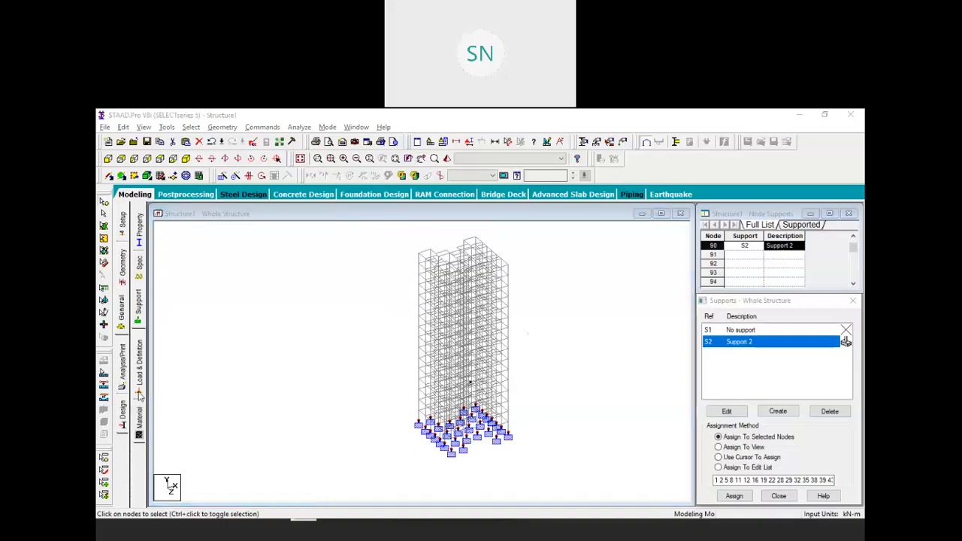
left_click(139, 384)
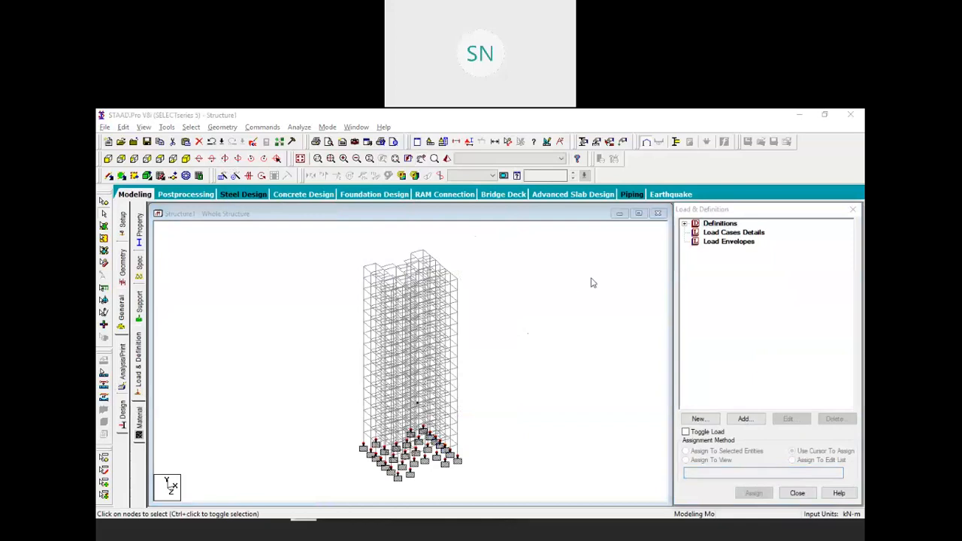
Start a new seismic definition using the IS 1893-2002/2005 code
left_click(684, 224)
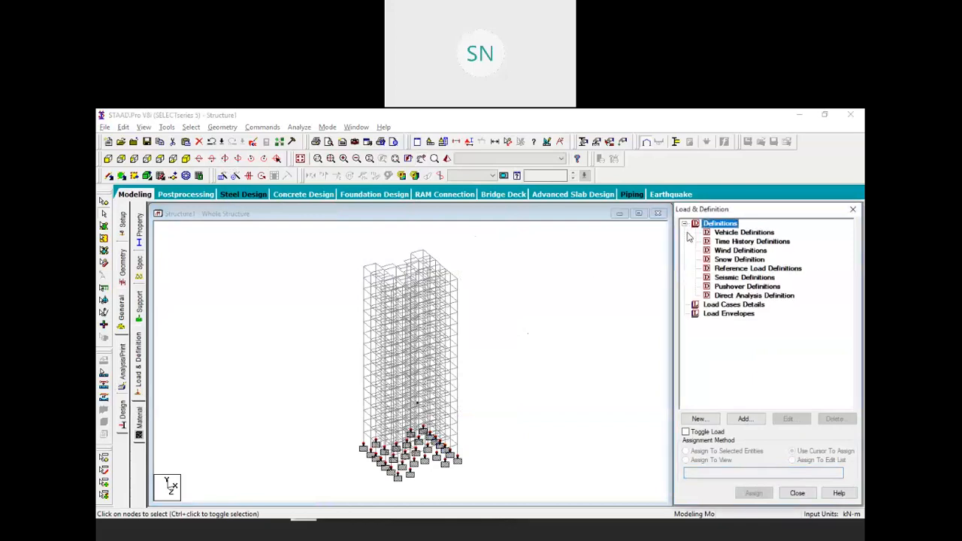
left_click(732, 277)
left_click(743, 419)
left_click(440, 223)
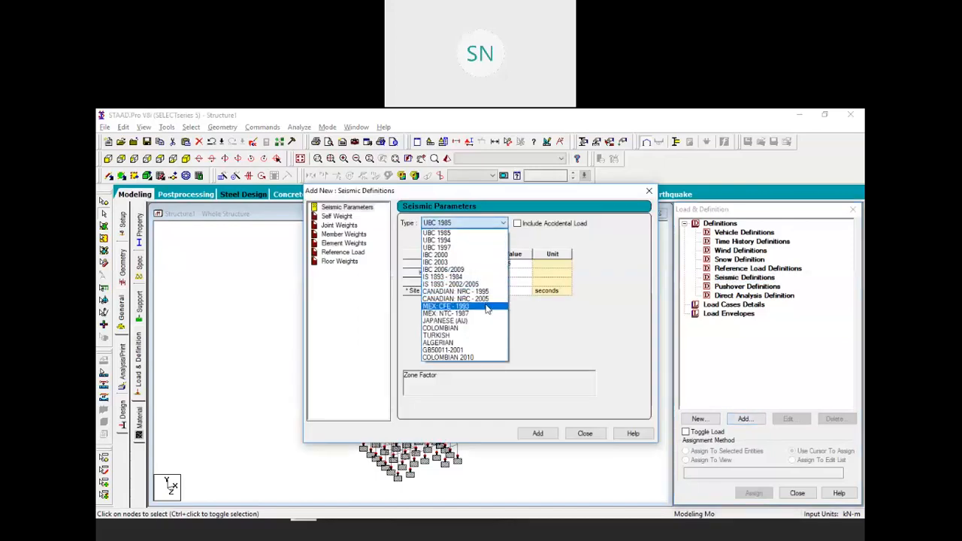
left_click(476, 284)
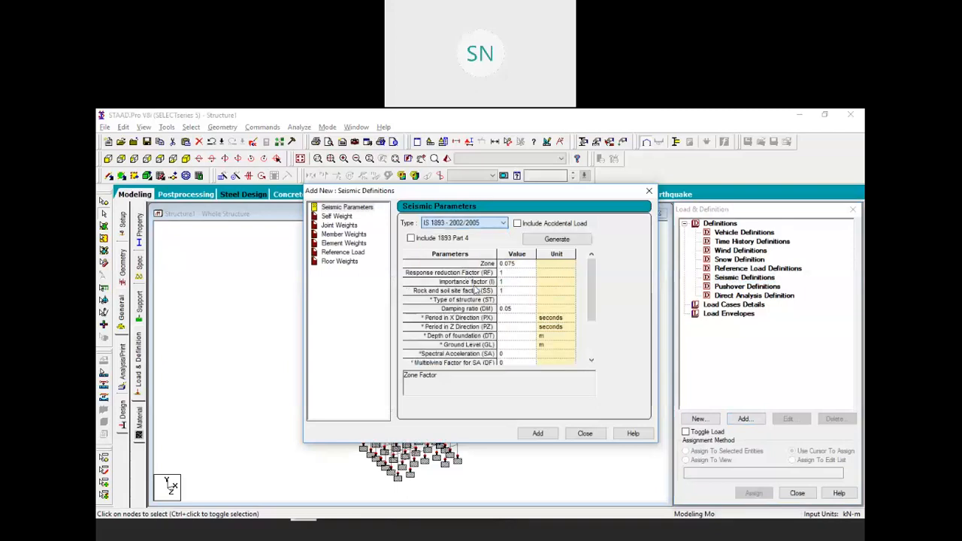
In the IS 1893 generator, choose Ahmedabad, ordinary RC moment resisting frame, general building importance
left_click(561, 242)
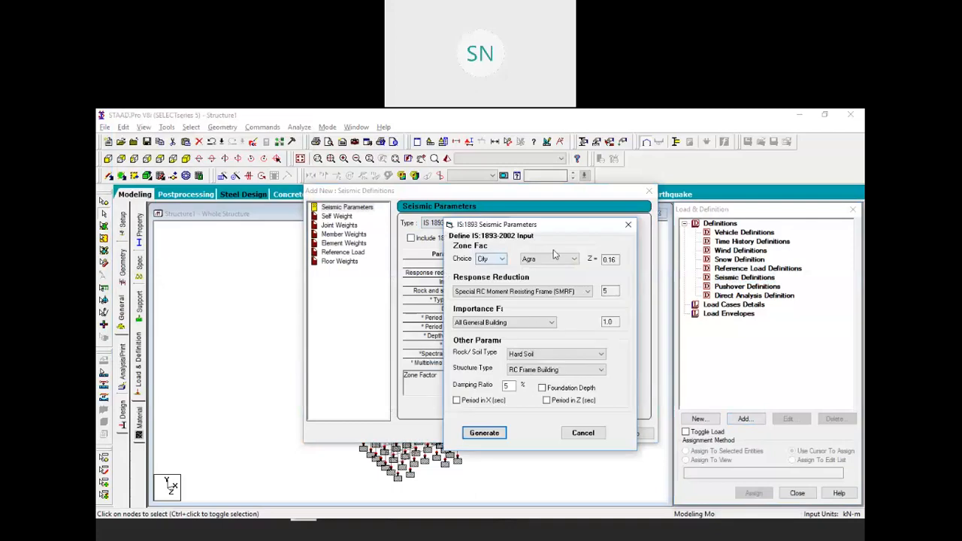
left_click(556, 260)
left_click(545, 275)
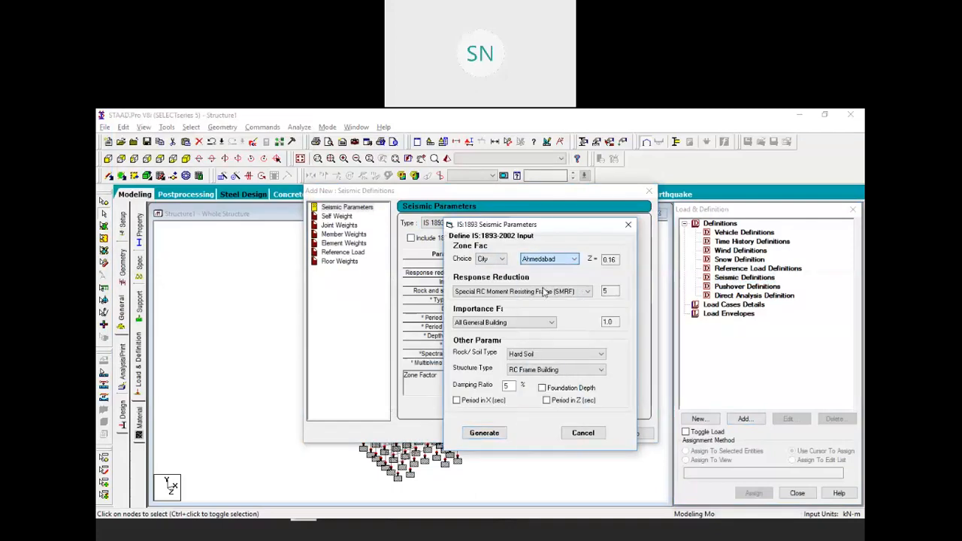
left_click(586, 291)
left_click(533, 339)
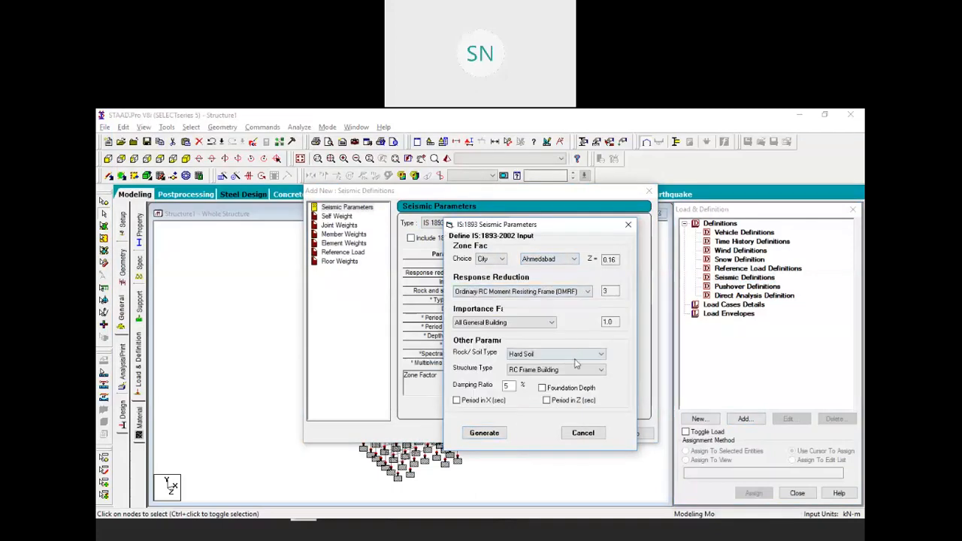
left_click(523, 322)
left_click(520, 328)
Set medium soil and 10 m foundation depth, then generate the parameters and add the definition
left_click(552, 353)
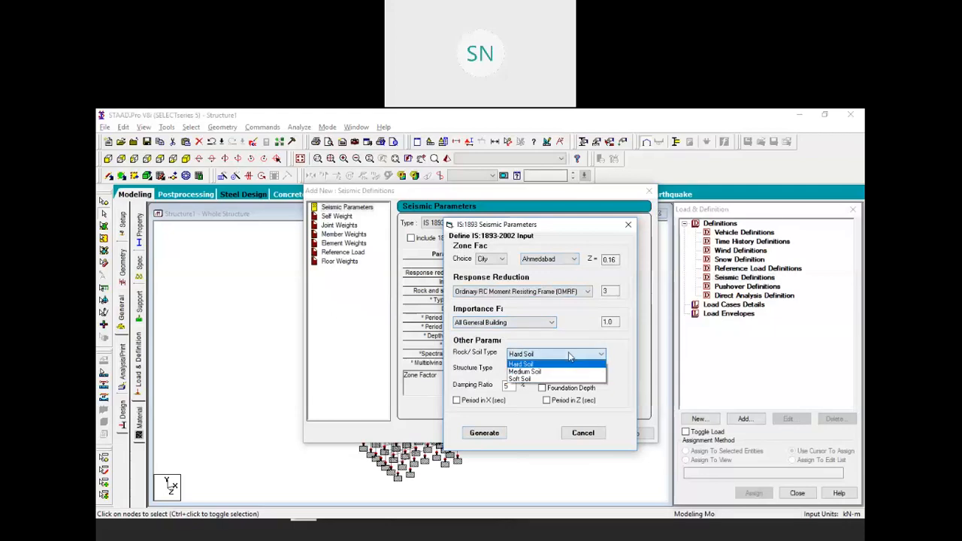
left_click(550, 372)
double_click(508, 386)
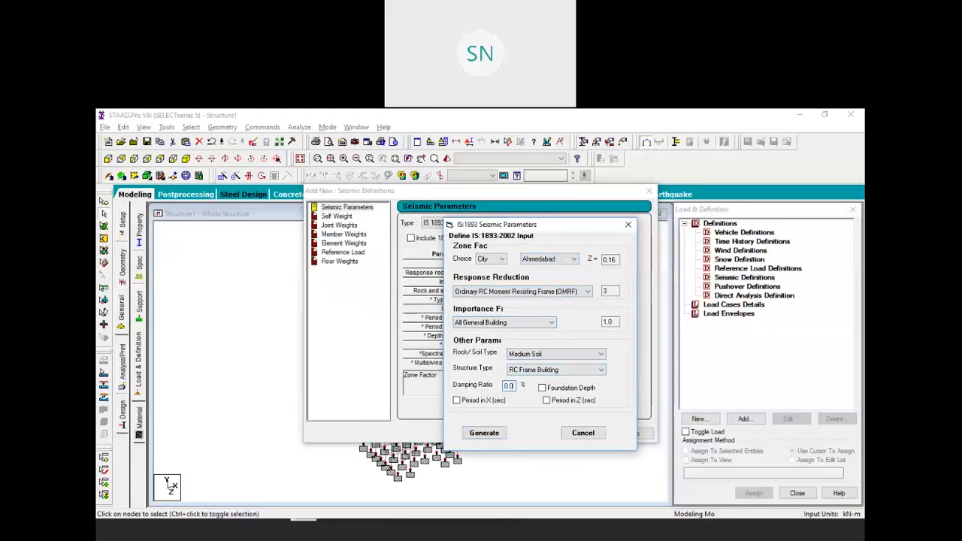
left_click(540, 388)
double_click(607, 385)
double_click(600, 385)
left_click(489, 434)
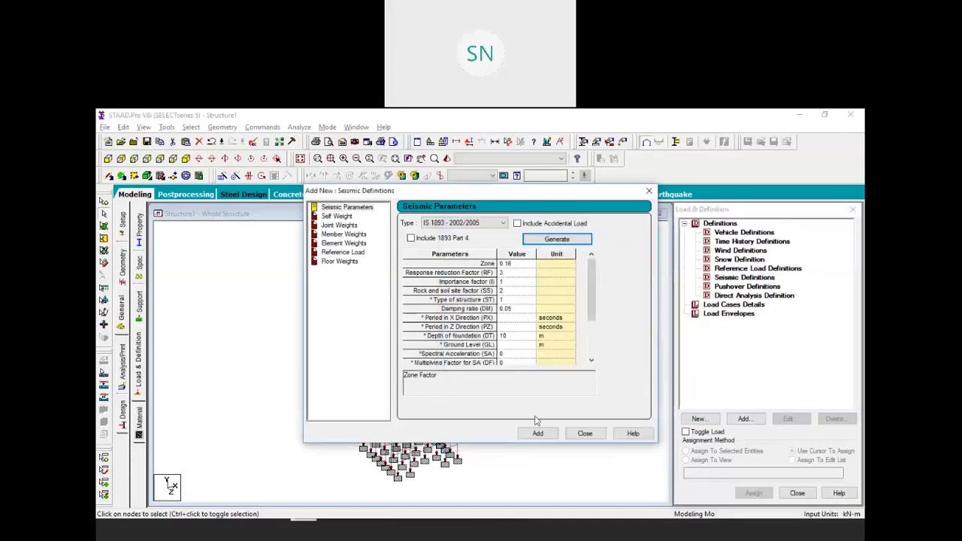
left_click(538, 434)
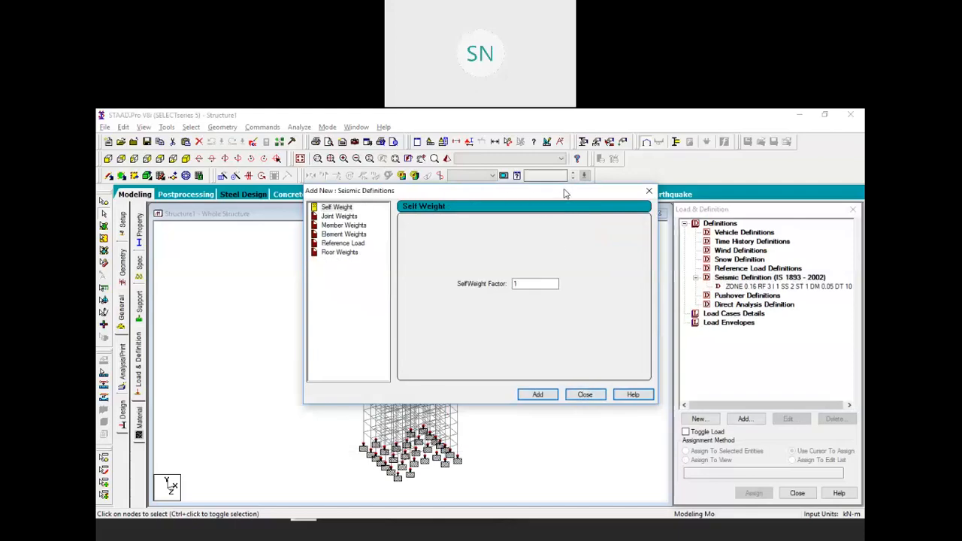
Add self weight factor 1 and a uniform 6.5 kN/m member weight
left_click_drag(567, 193, 625, 189)
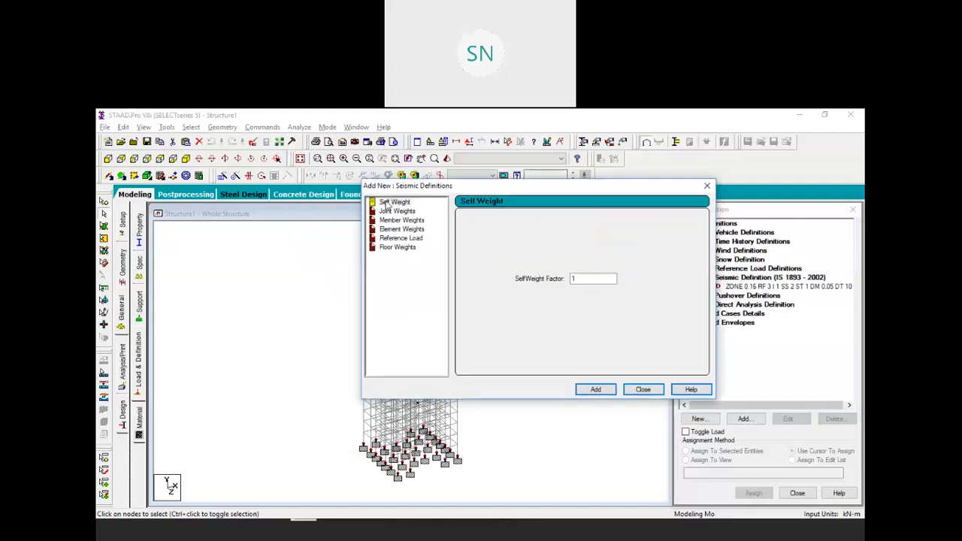
left_click(613, 390)
left_click(400, 220)
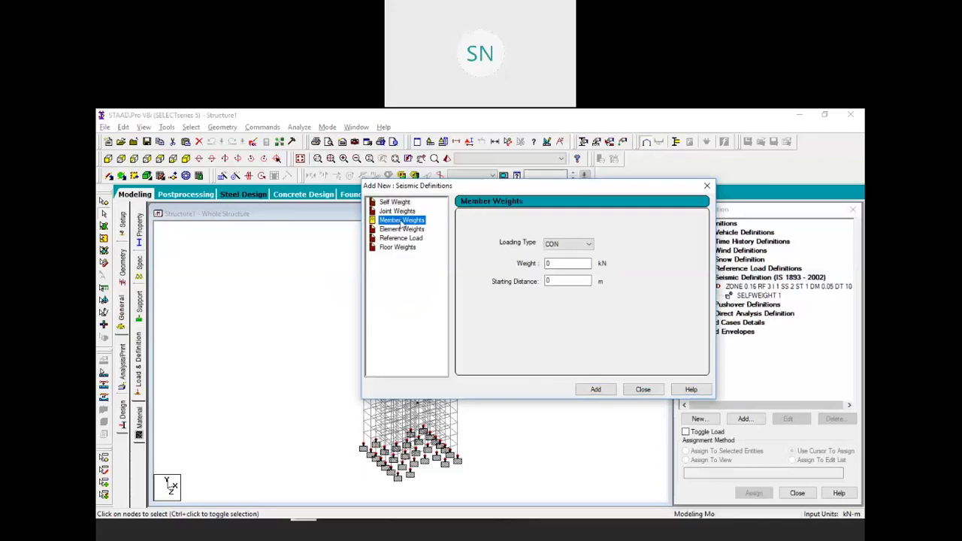
left_click(556, 244)
left_click(560, 256)
double_click(562, 262)
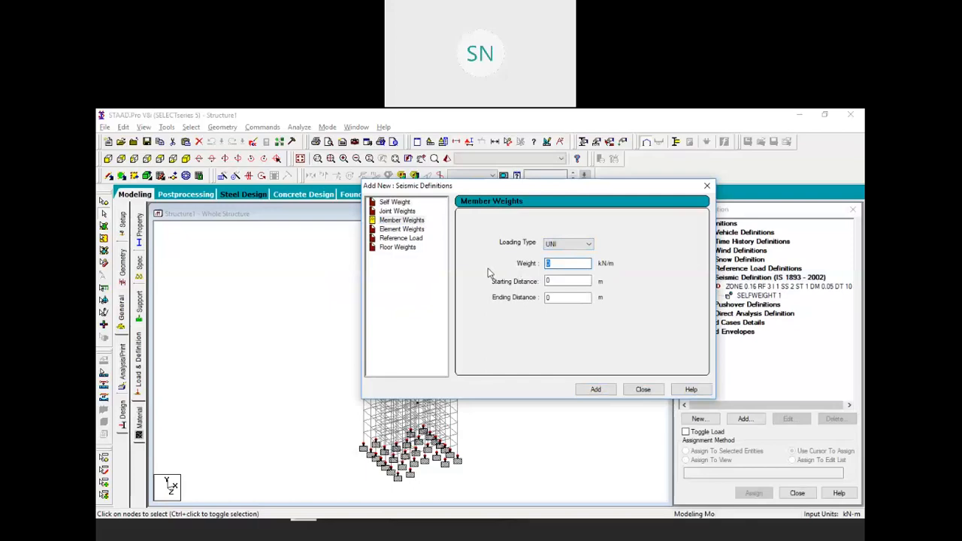
type("6.5")
left_click(595, 389)
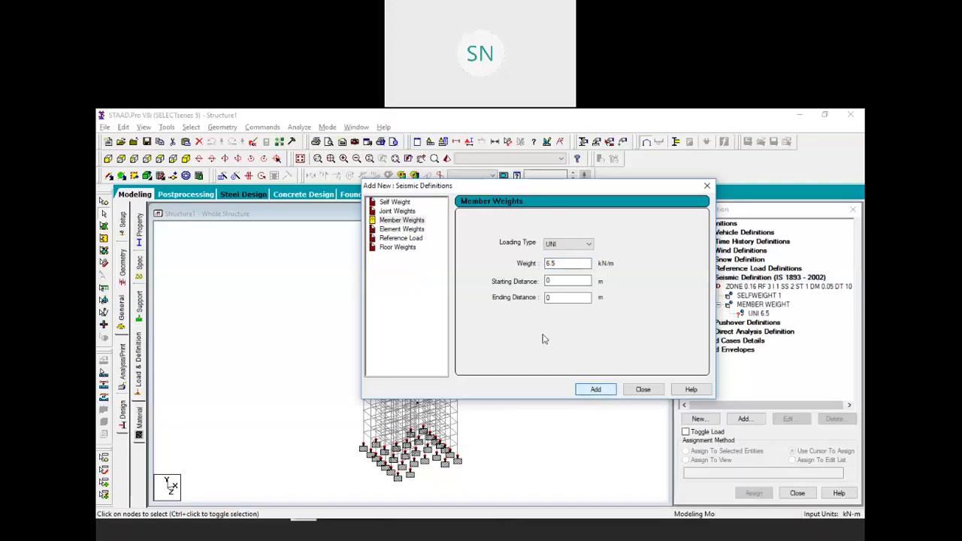
Add a 6 kN/m² floor weight over Y 3 to 48 m and close Seismic Definitions
left_click(396, 248)
left_click(492, 260)
double_click(492, 259)
type("5")
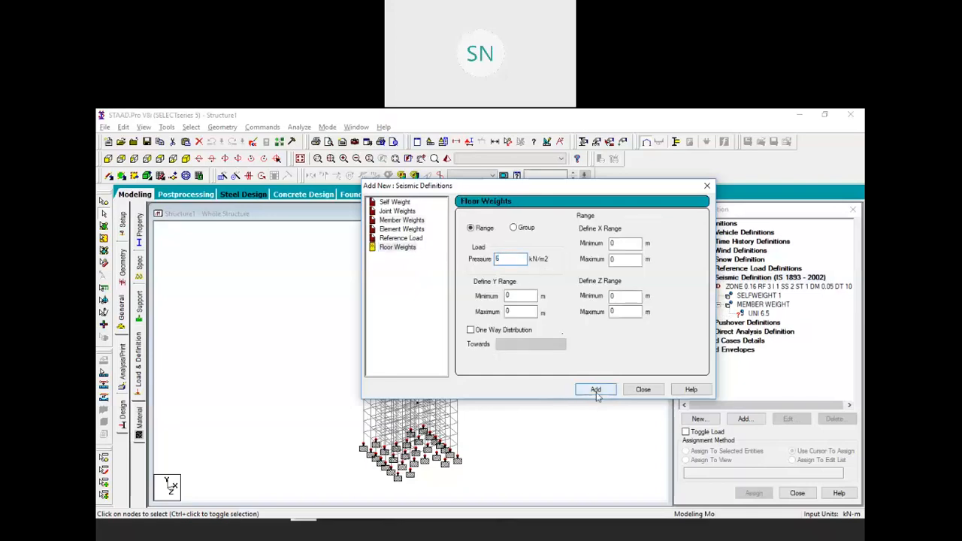
double_click(514, 296)
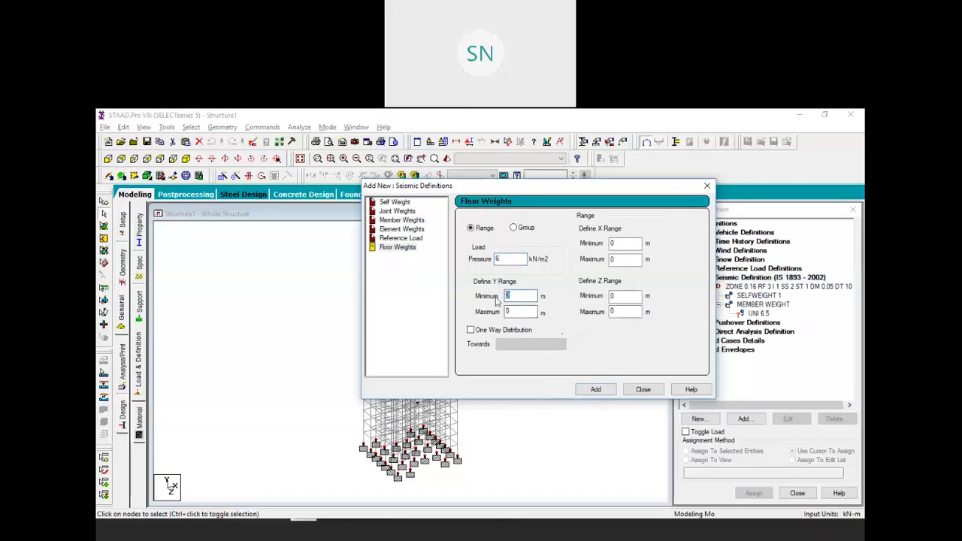
type("3")
key("Tab")
type("48")
left_click(591, 390)
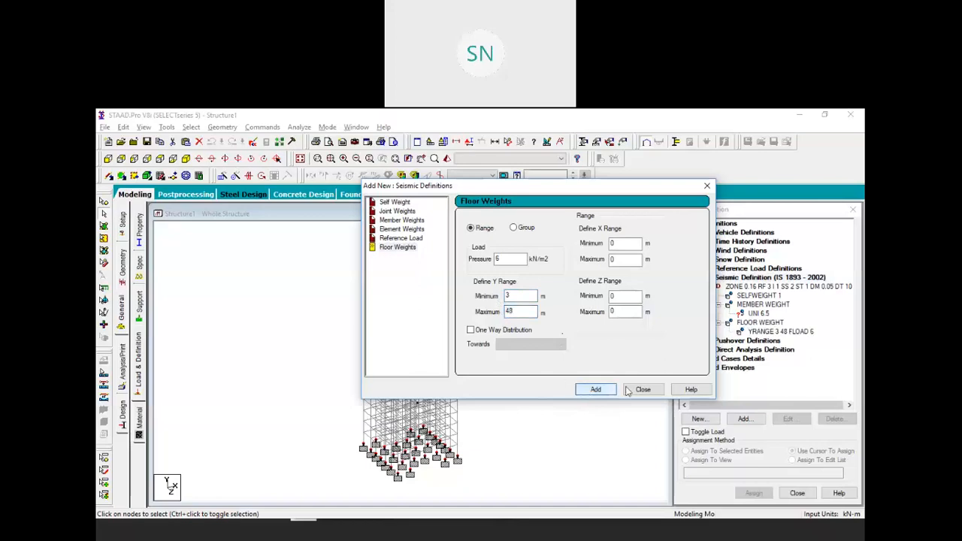
left_click(635, 390)
left_click(755, 314)
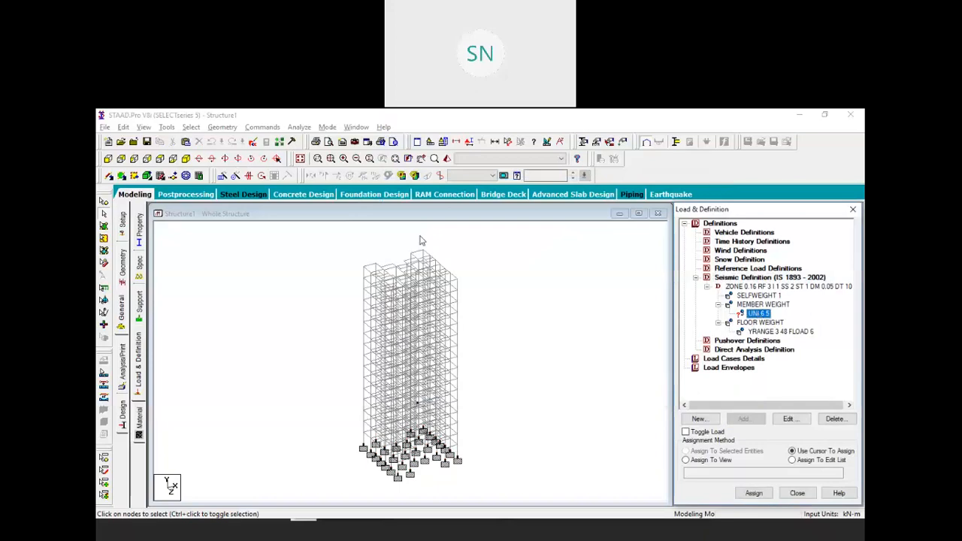
Use Select > Beams Parallel To X, then Beams Parallel To Z, to pick out floor beams
left_click(192, 127)
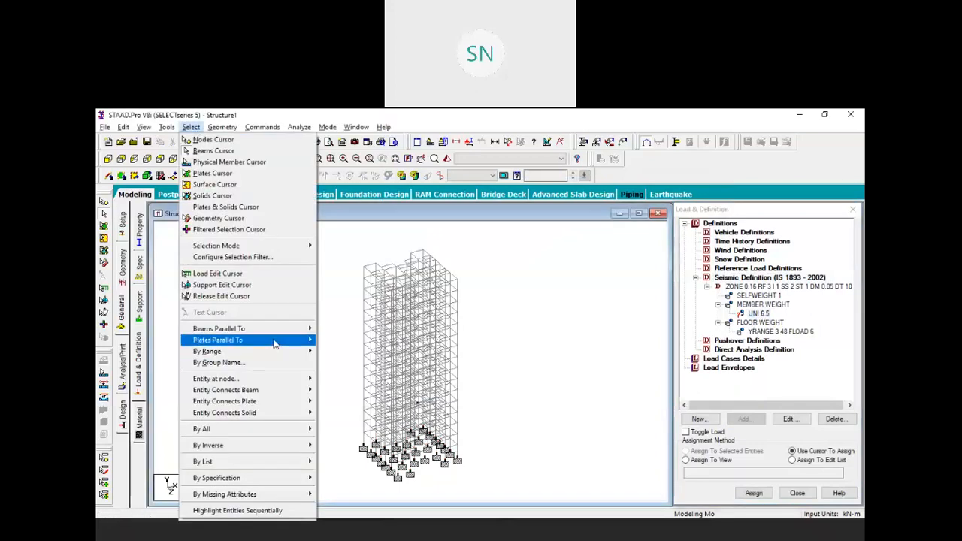
mouse_move(294, 332)
left_click(333, 331)
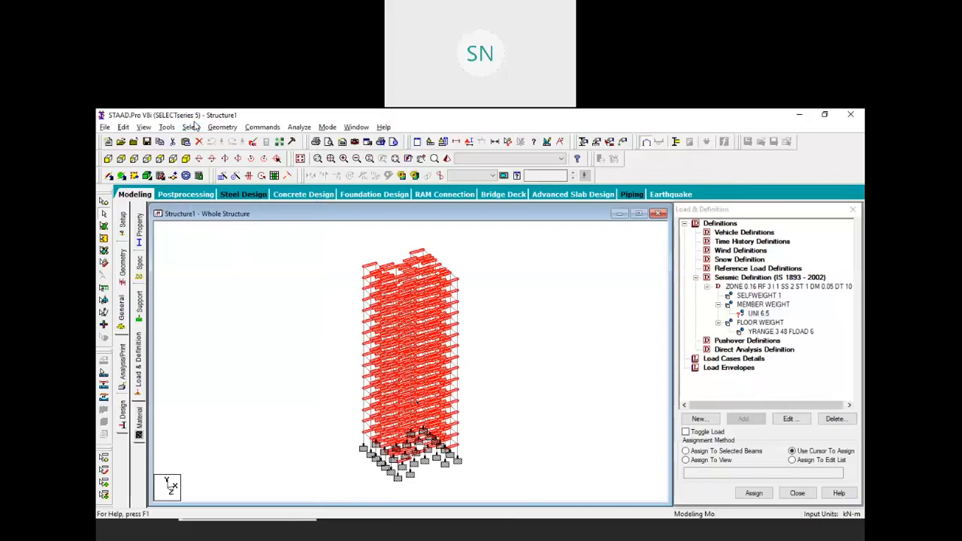
left_click(190, 127)
mouse_move(269, 330)
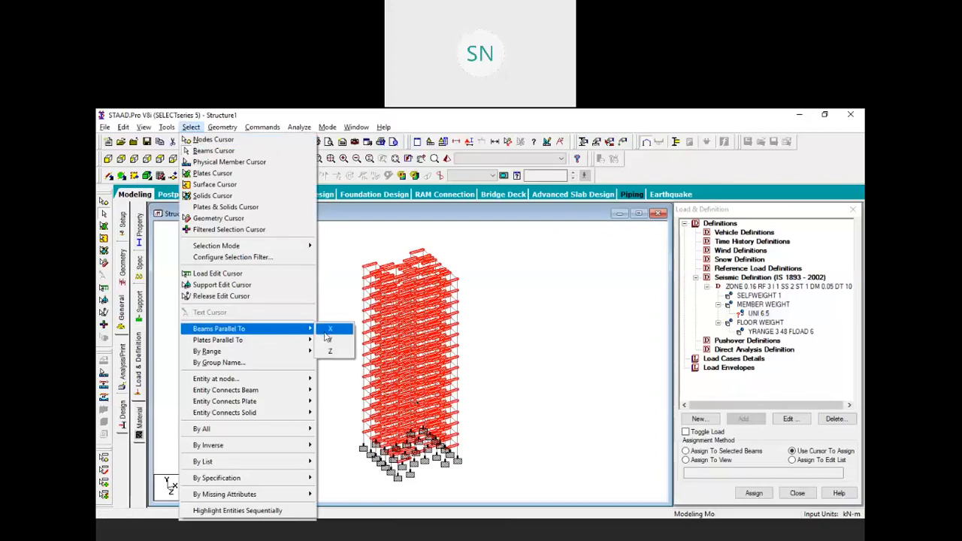
left_click(335, 353)
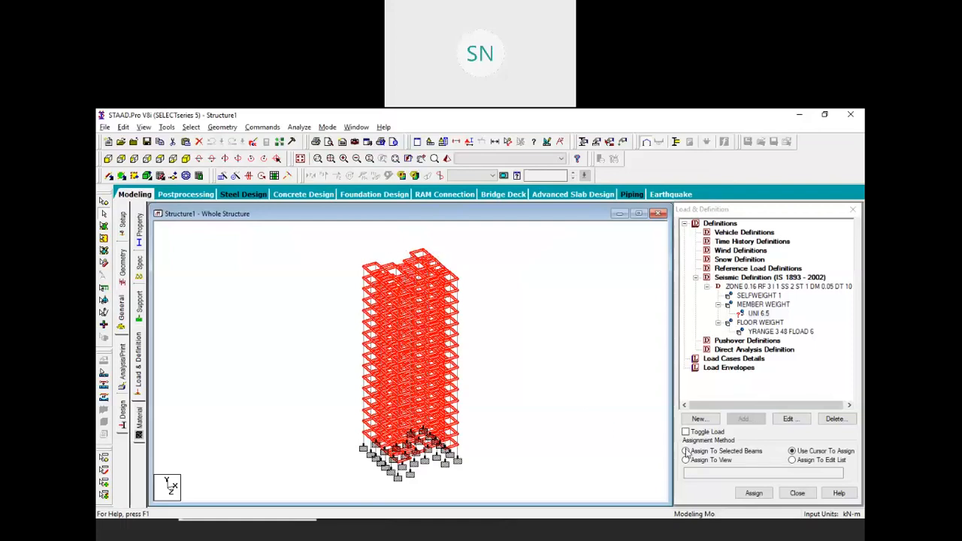
Assign the IS 1893 seismic definition to the selected beams, confirm, and collapse the ZONE branch
left_click(699, 451)
left_click(754, 493)
left_click(785, 385)
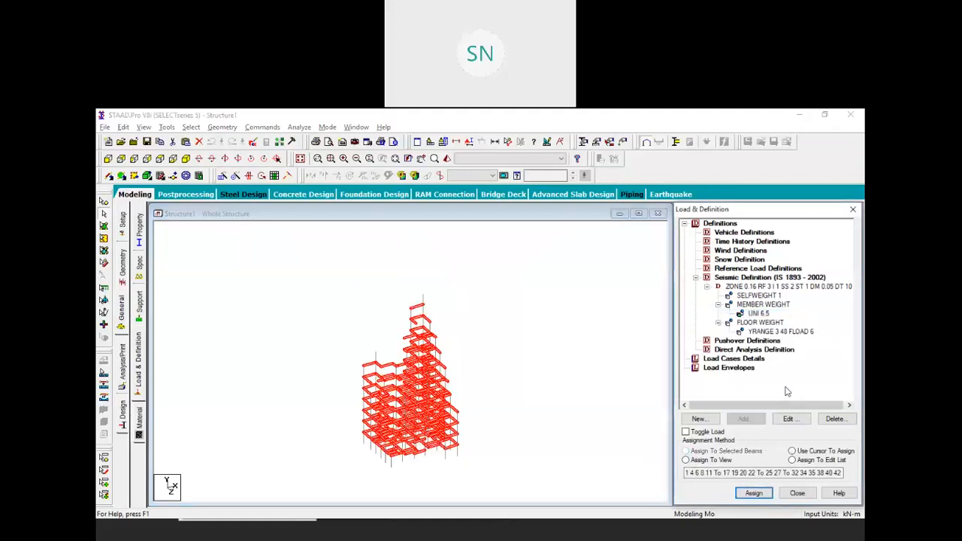
left_click(707, 287)
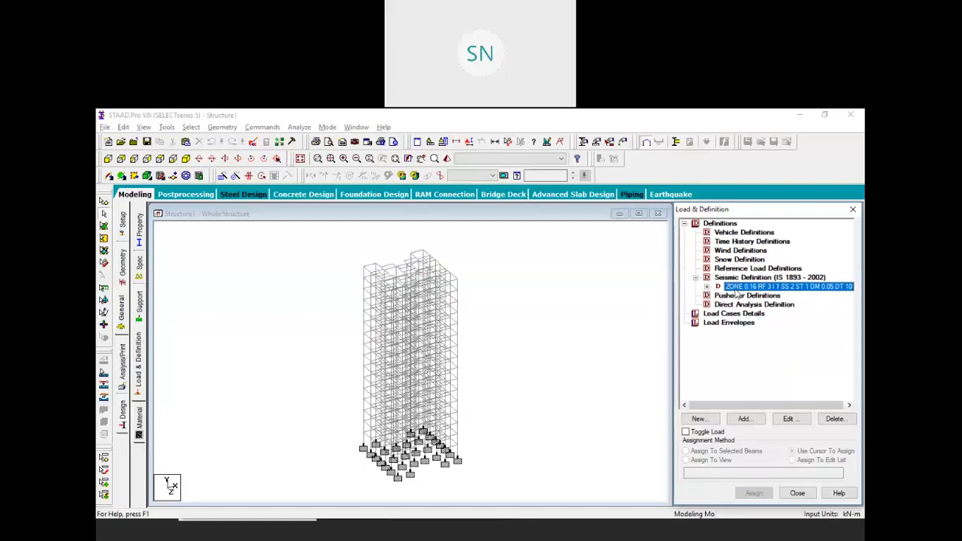
left_click(728, 313)
Create seismic load case 1 titled EQ X+
left_click(746, 420)
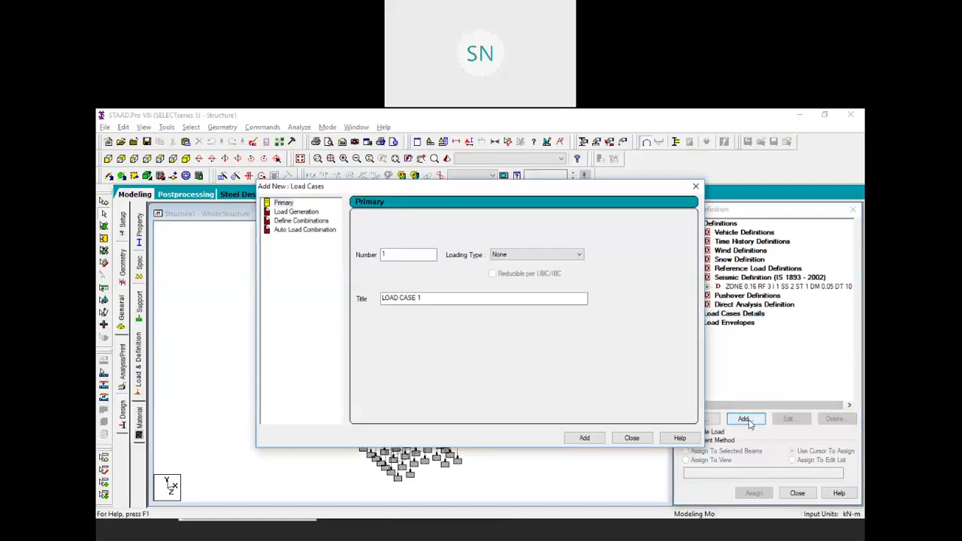
left_click(510, 261)
left_click(525, 310)
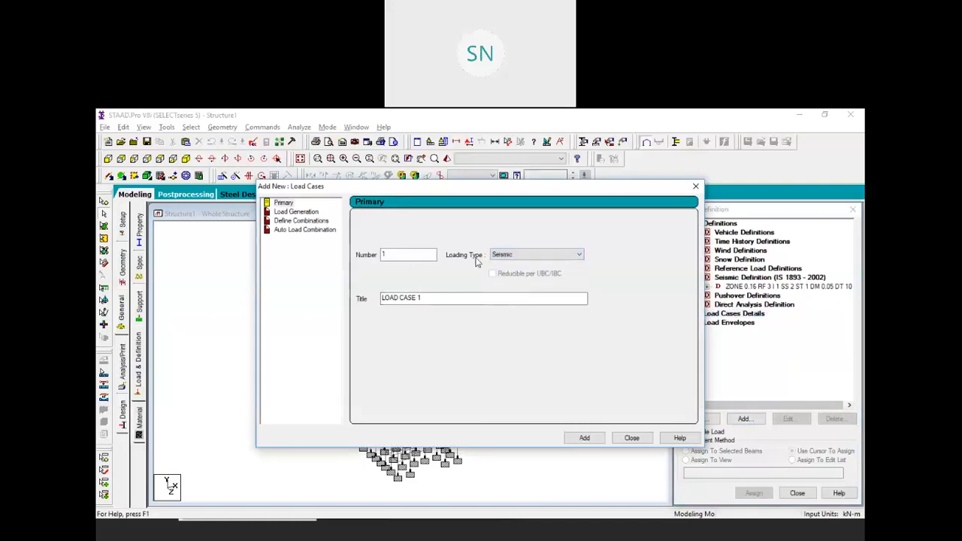
left_click_drag(440, 296, 332, 297)
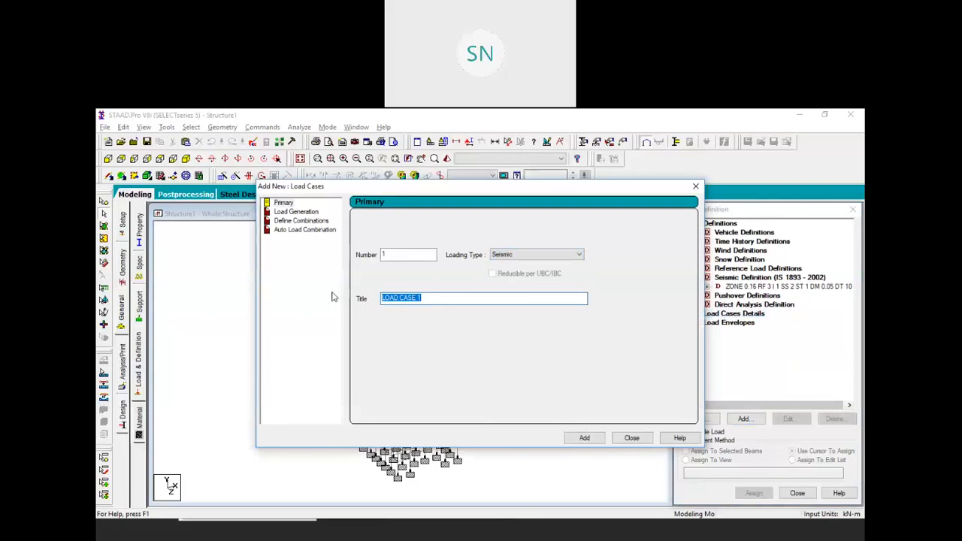
type("eq x+")
left_click_drag(401, 297, 371, 299)
key("BackSpace")
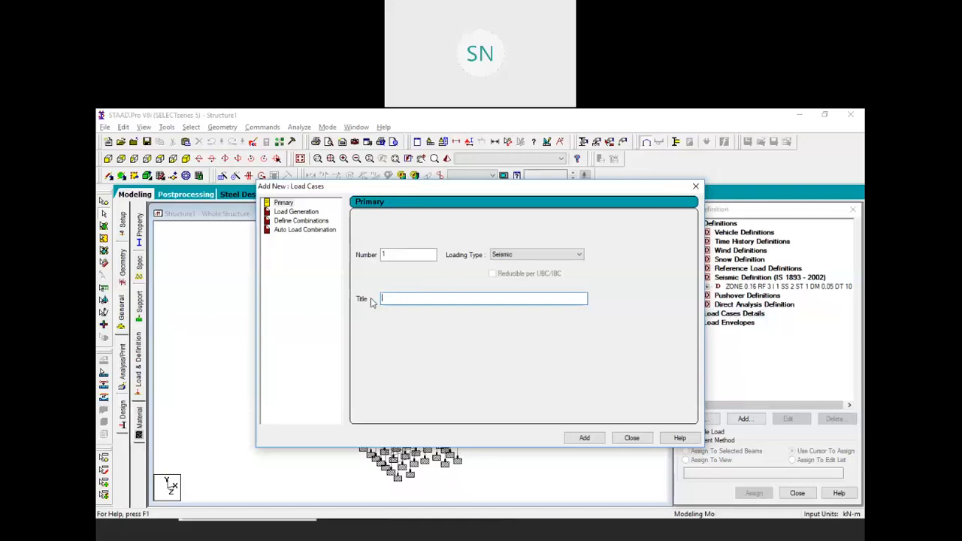
type("EQ X+")
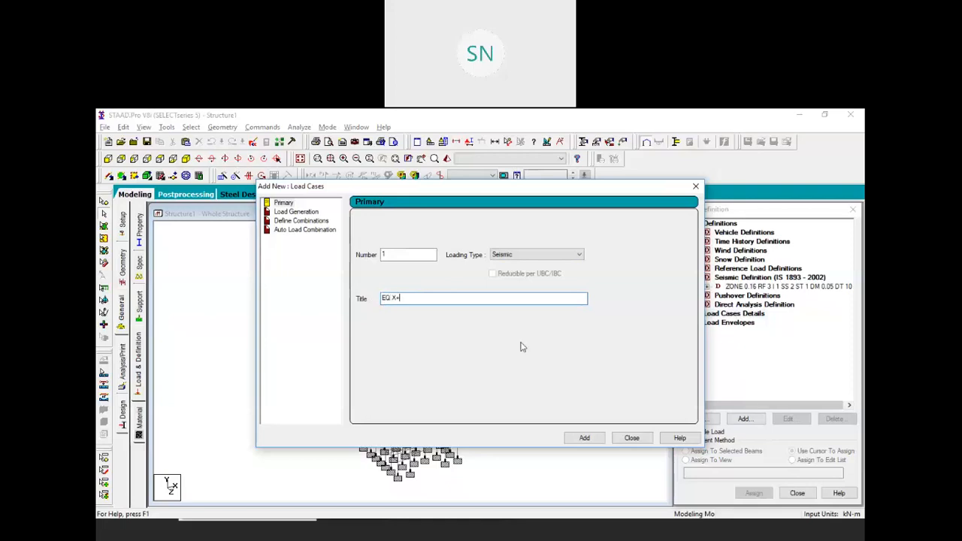
left_click(570, 435)
Add seismic load cases 2 and 3 titled EQ X- and EQ Z+
left_click(427, 297)
left_click_drag(427, 297, 317, 305)
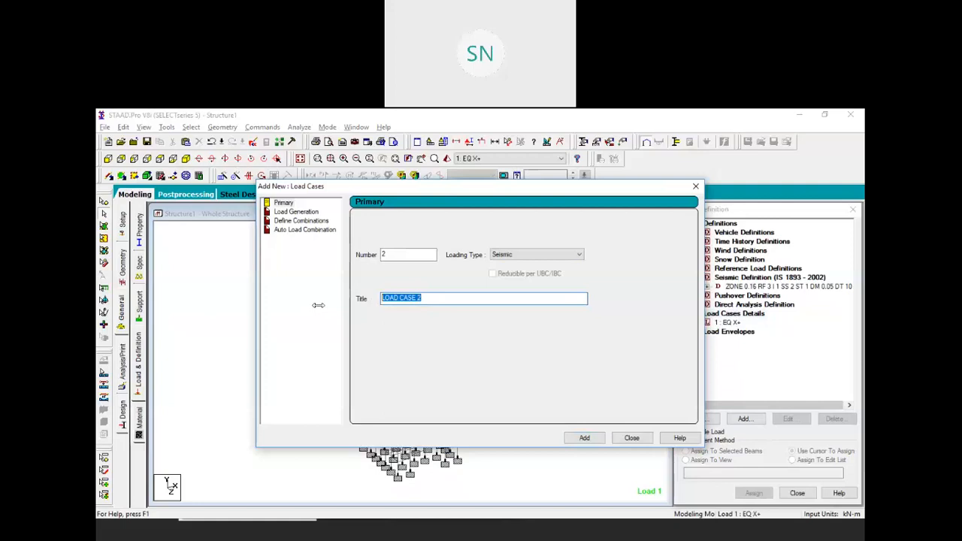
type("EQ Z")
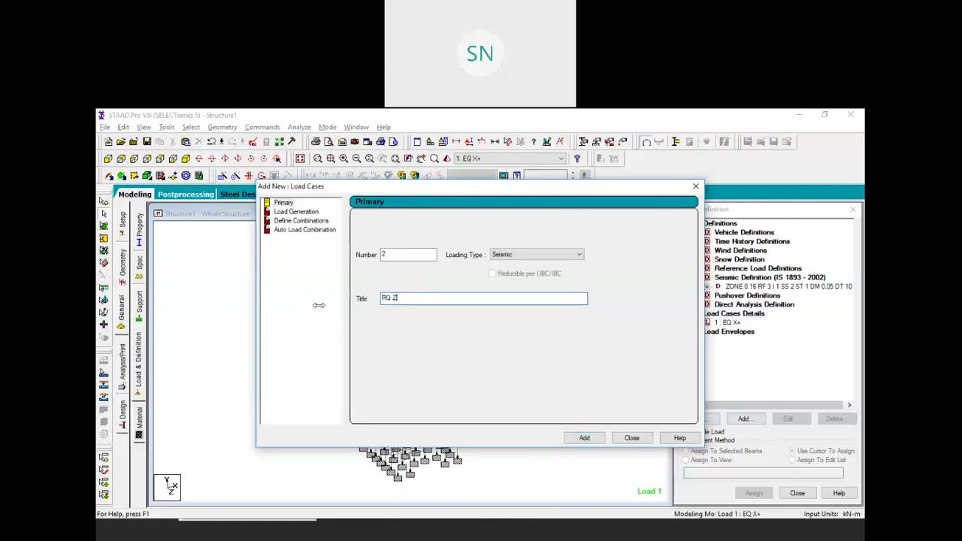
key("BackSpace")
key("BackSpace")
left_click_drag(408, 298, 346, 311)
type("E")
left_click(583, 435)
left_click_drag(428, 299, 333, 294)
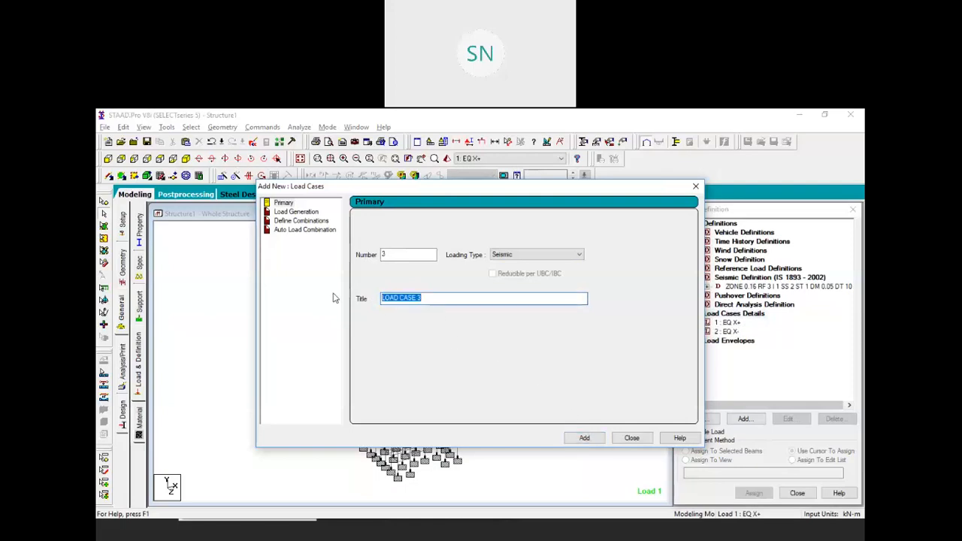
type("EQ Z+")
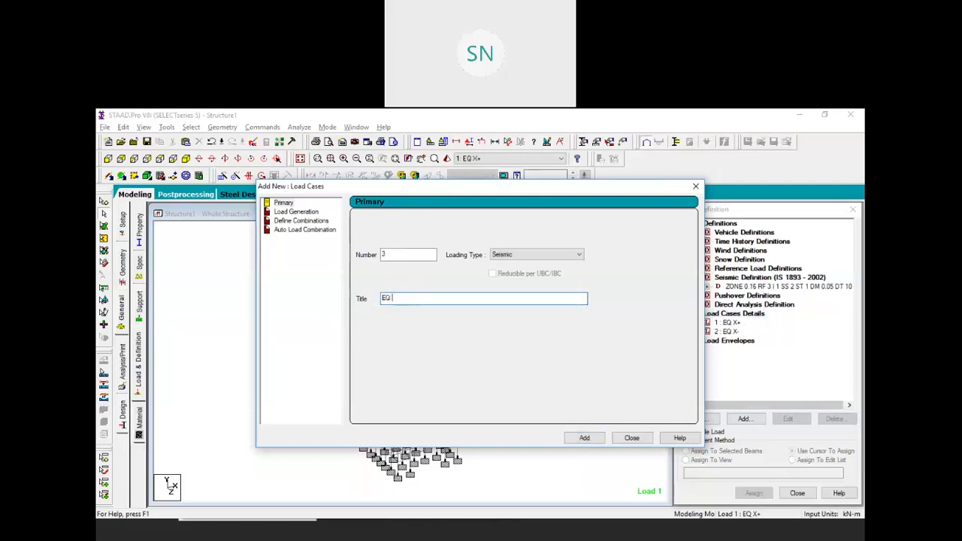
left_click(583, 437)
Add seismic load case 4 titled EQ Z-, then begin adding loads to EQ X+
left_click_drag(425, 299, 328, 287)
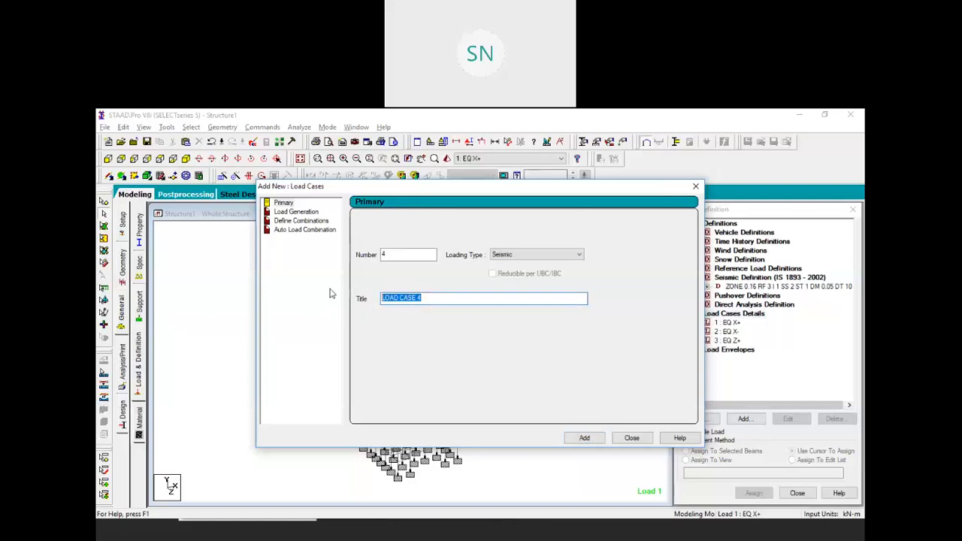
type("EQ Z-")
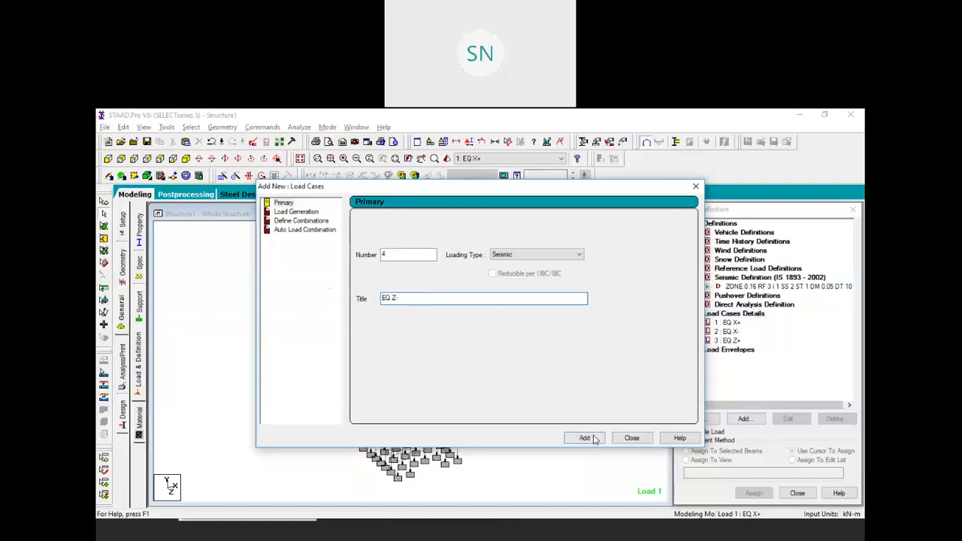
left_click(592, 438)
left_click(631, 438)
left_click(727, 322)
left_click(742, 418)
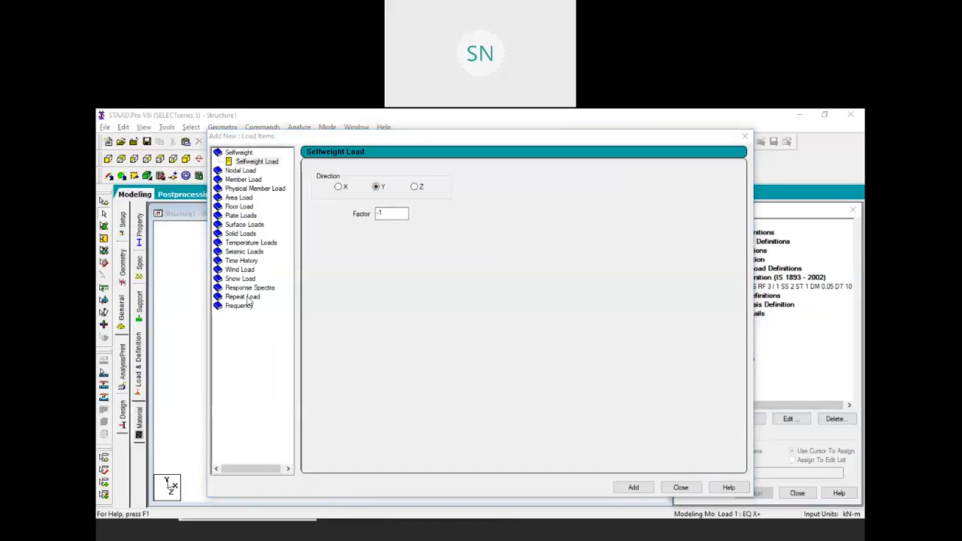
Give EQ X+ a seismic load in X with factor 1, and EQ X- factor -1
left_click(242, 250)
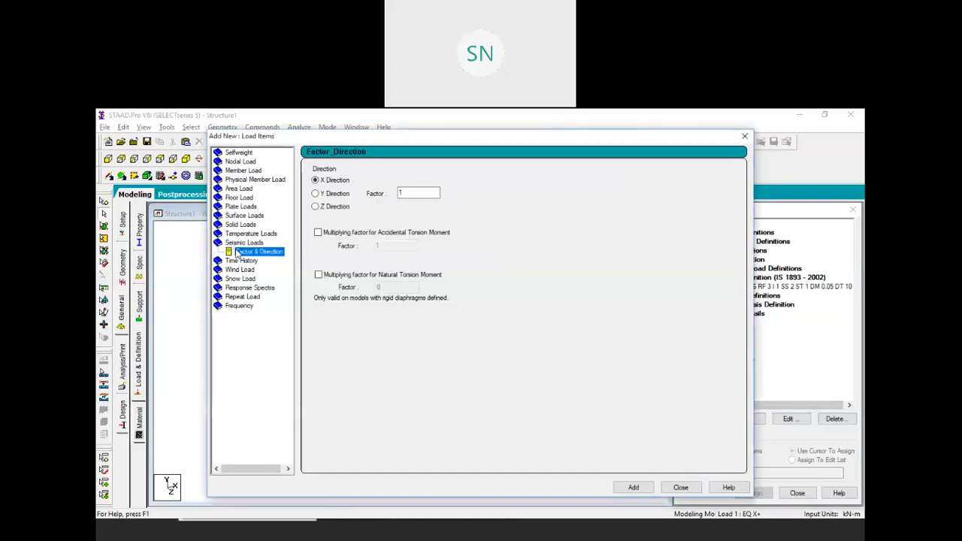
left_click(634, 487)
left_click(680, 486)
left_click(727, 341)
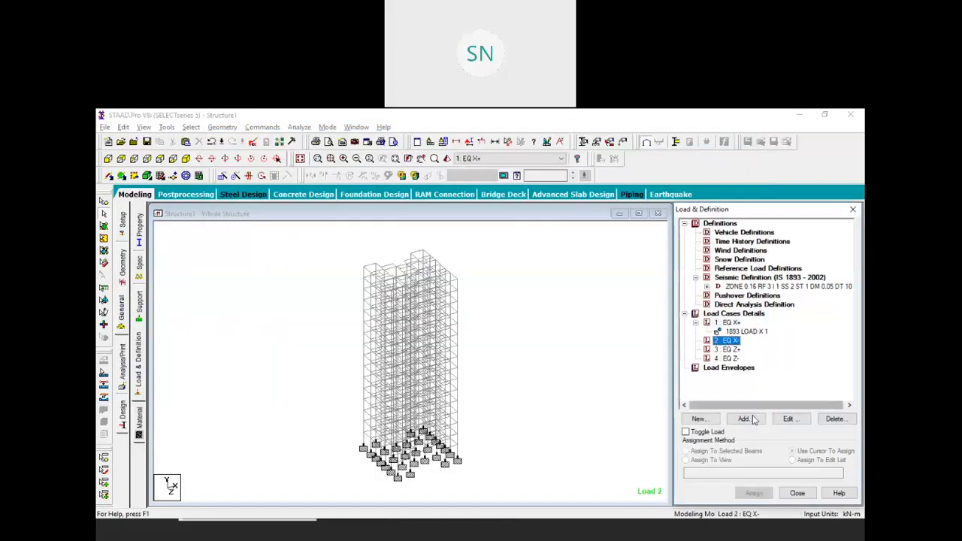
key("Return")
left_click(238, 254)
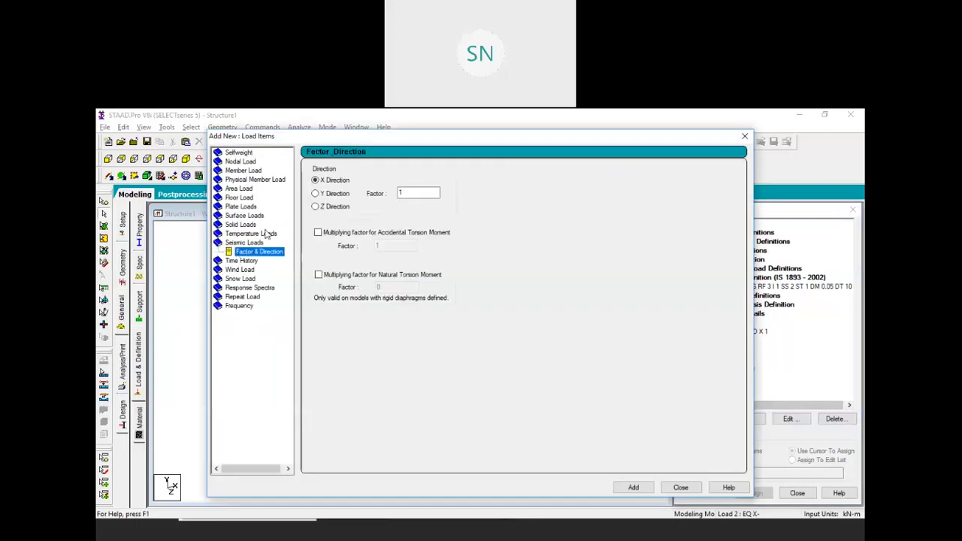
double_click(400, 193)
type("-1")
left_click(634, 486)
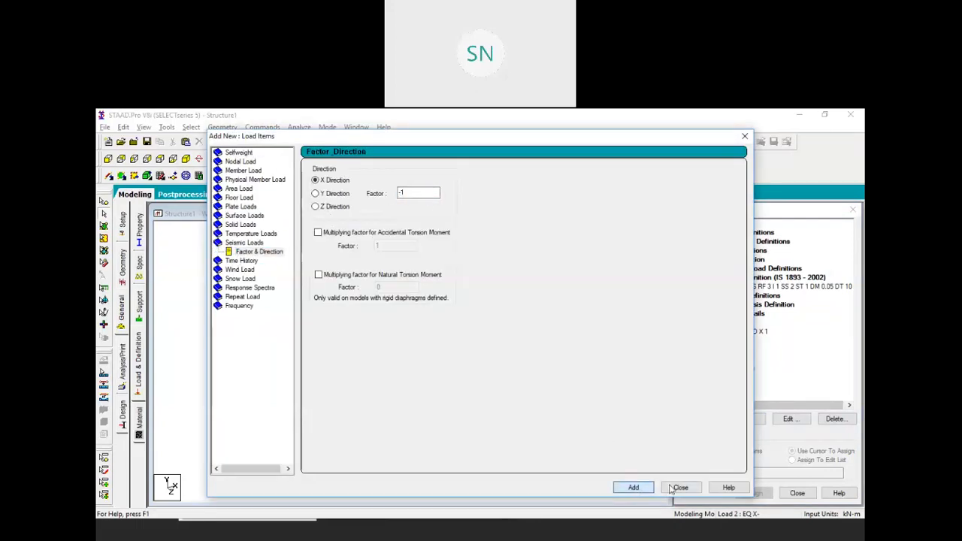
left_click(680, 487)
Give EQ Z+ a seismic load in Z direction with factor 1
left_click(730, 358)
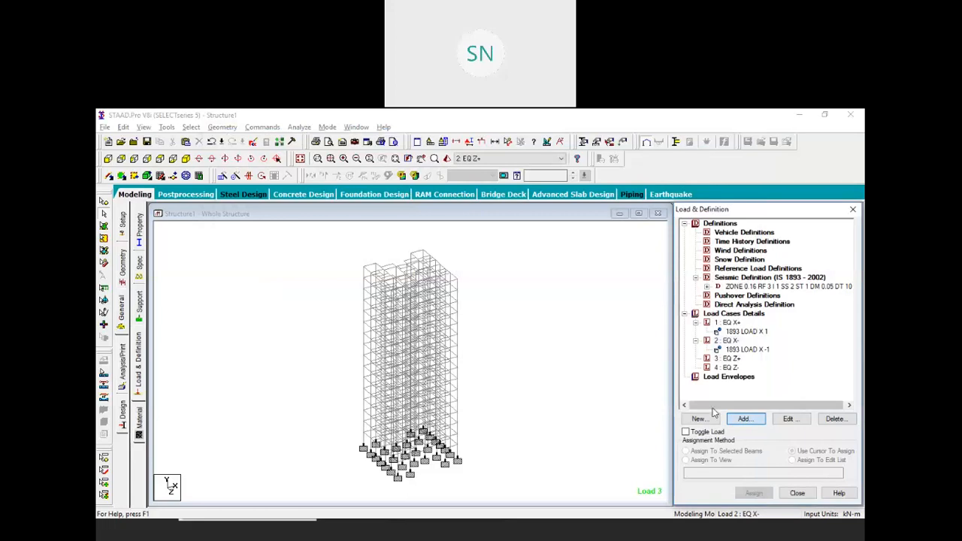
left_click(743, 418)
left_click(244, 253)
left_click(248, 252)
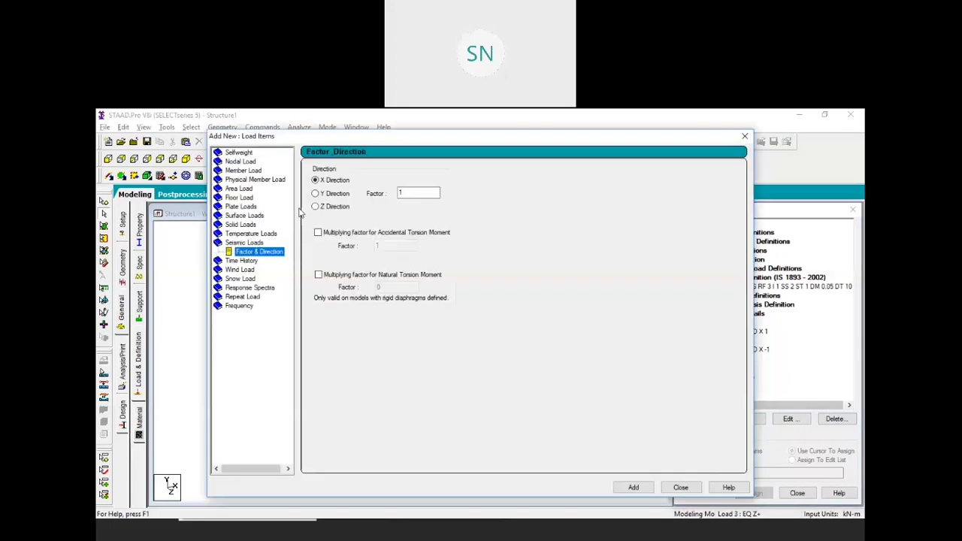
left_click(316, 206)
left_click(633, 487)
left_click(680, 487)
Give EQ Z- a Z-direction seismic load with factor -1 and save the model
left_click(730, 376)
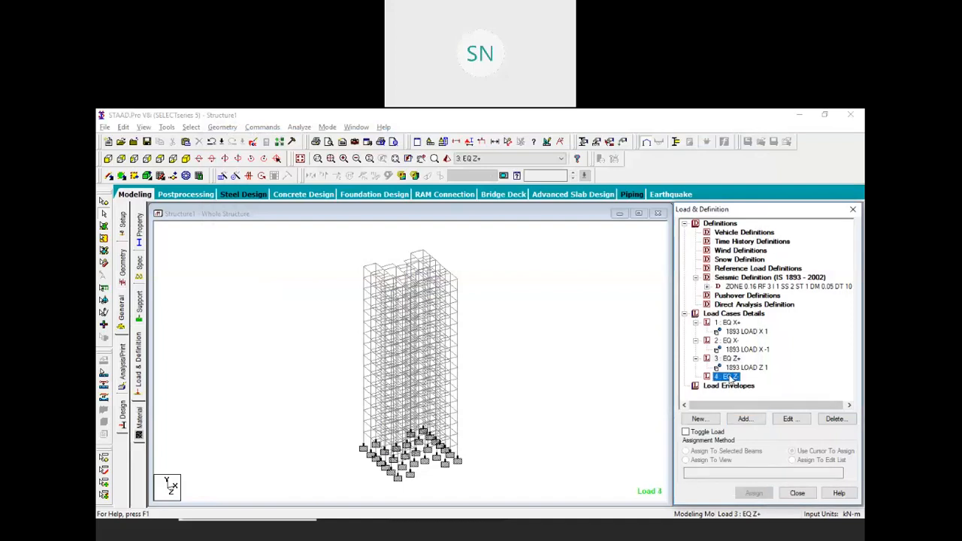
left_click(744, 419)
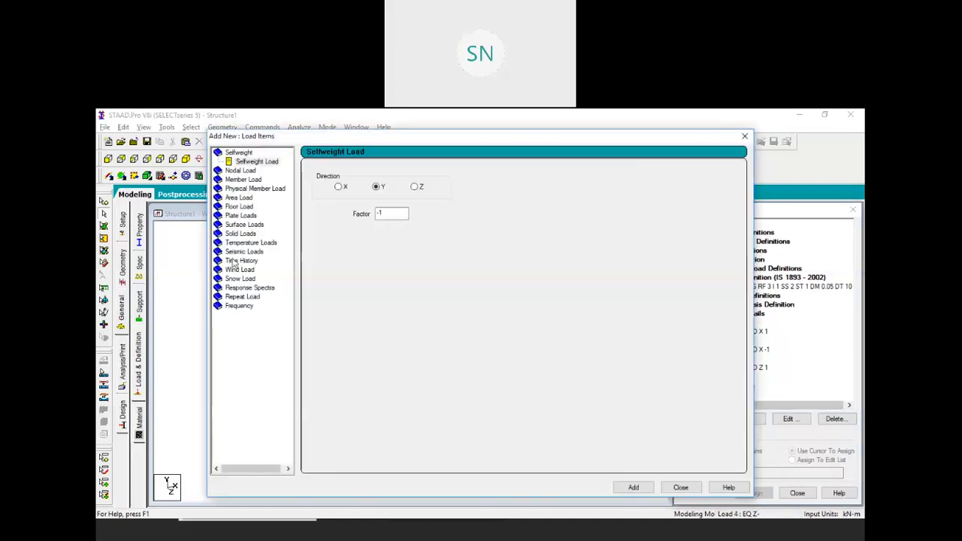
left_click(238, 253)
left_click(316, 207)
left_click_drag(411, 195, 328, 210)
type("-1")
left_click(635, 488)
left_click(672, 487)
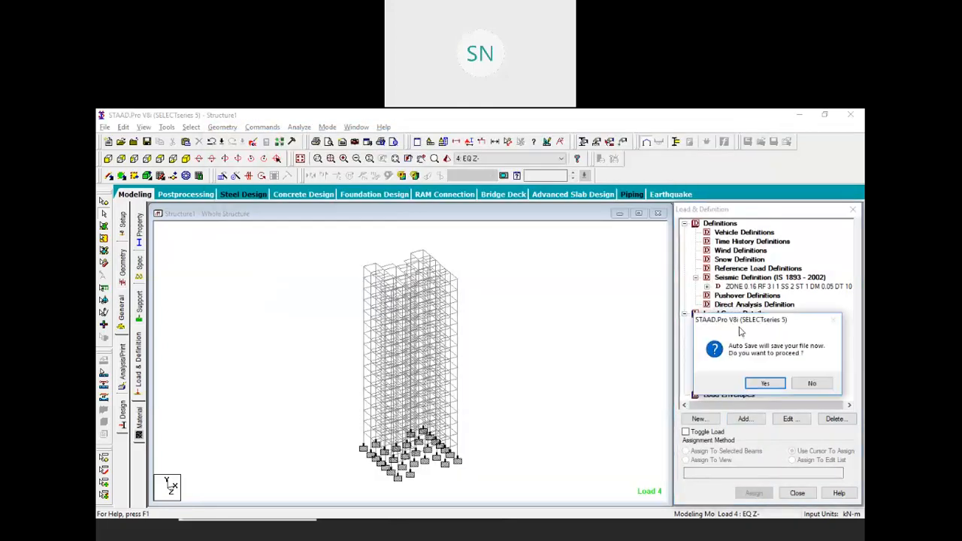
left_click(754, 383)
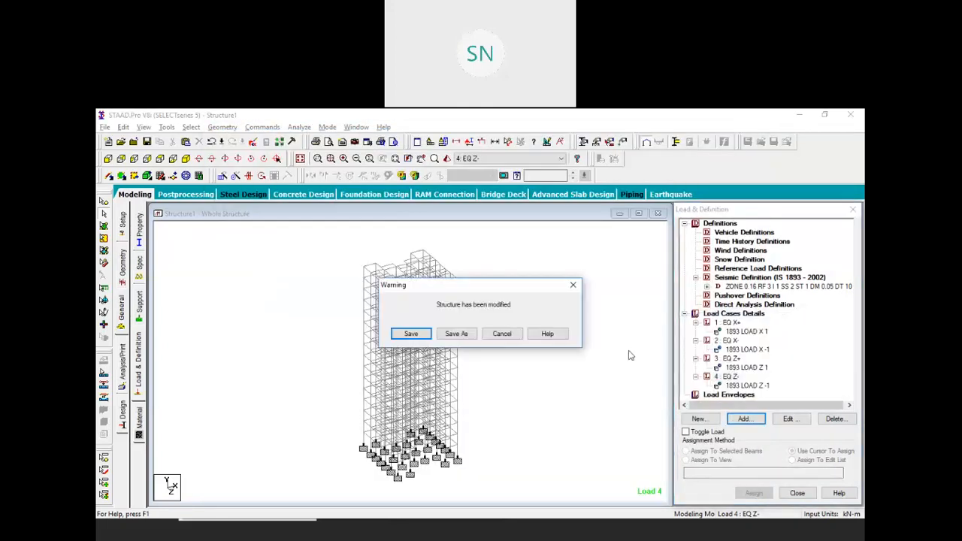
left_click(396, 338)
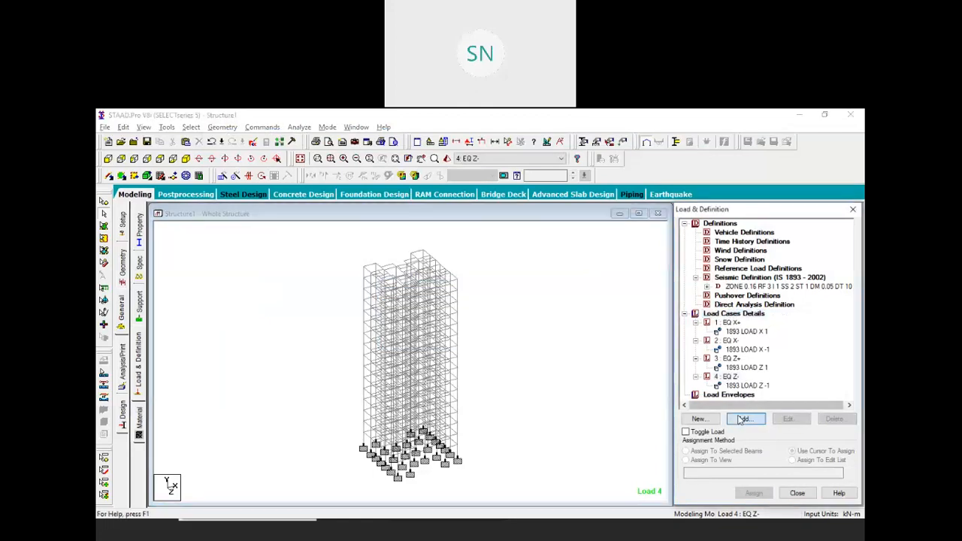
Create a Dead load case titled DL and a Live load case titled LL
left_click(740, 420)
left_click(538, 255)
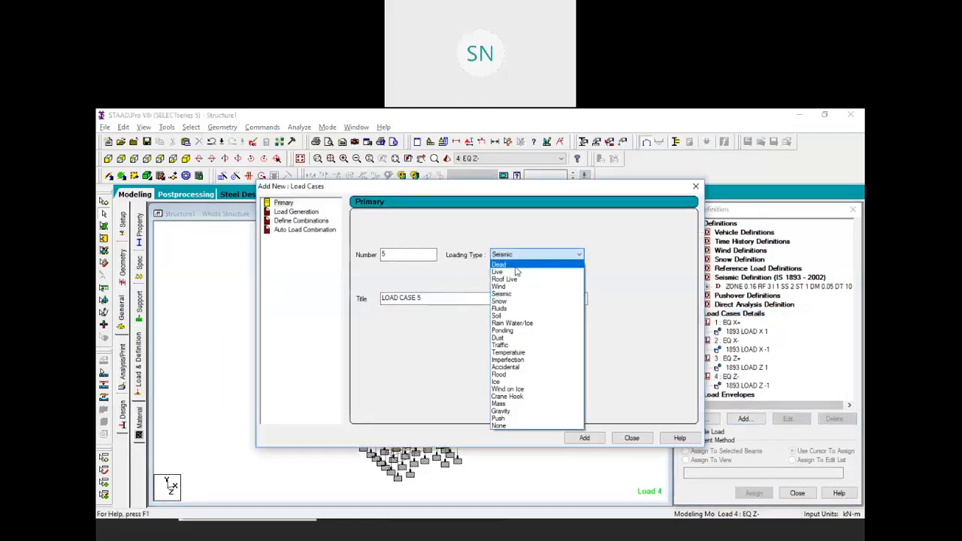
left_click(515, 267)
key("Tab")
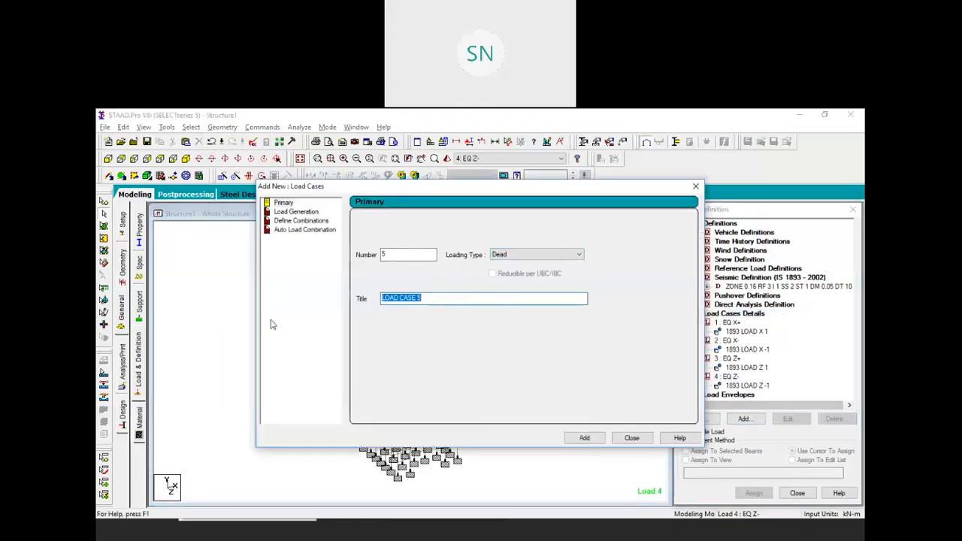
type("DL")
left_click(584, 438)
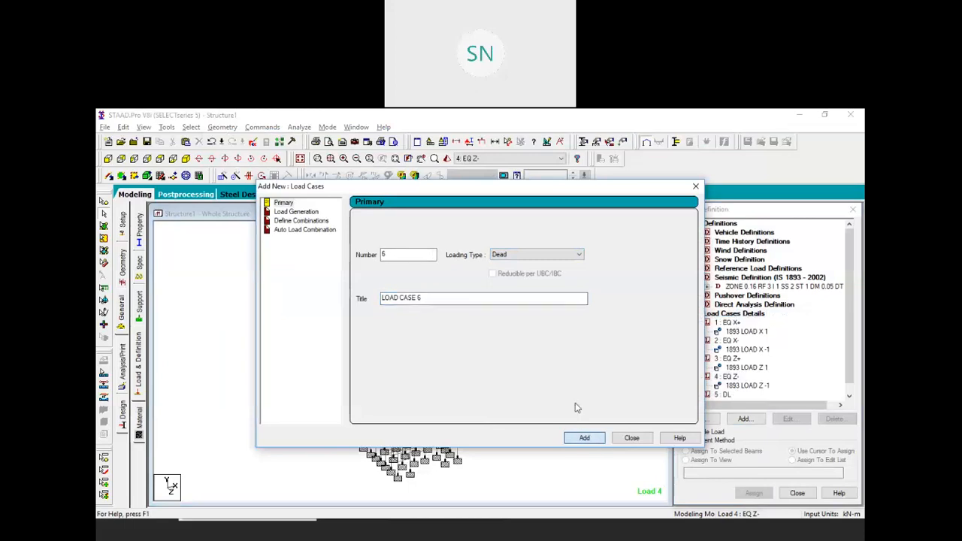
left_click(517, 256)
left_click(517, 277)
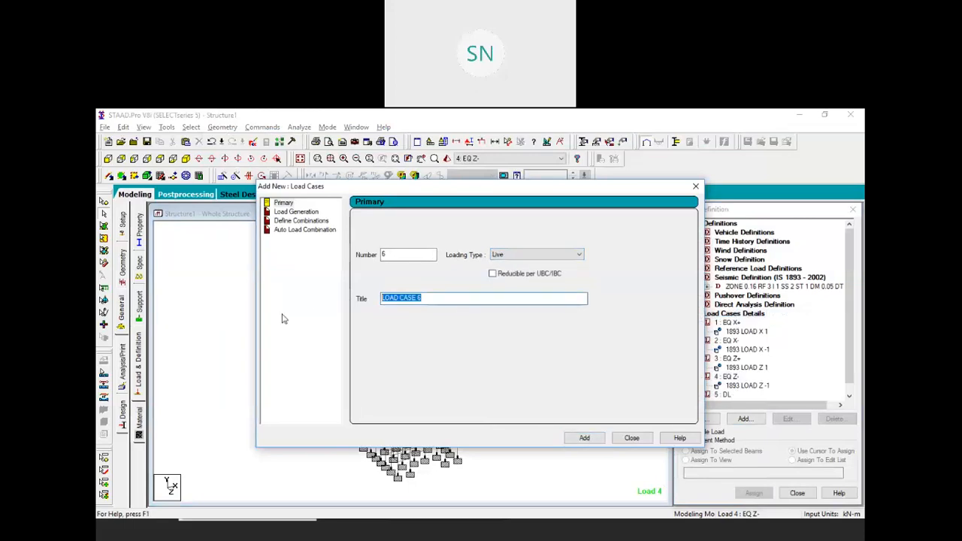
type("LL")
left_click(584, 437)
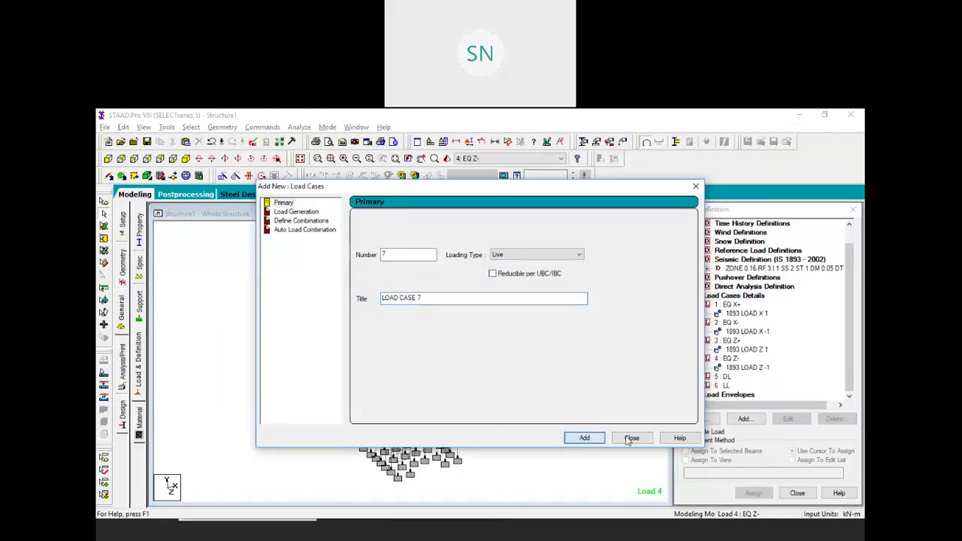
left_click(631, 437)
Add selfweight Y factor -1 and a uniform GY -6.5 kN/m member load to DL
left_click(721, 375)
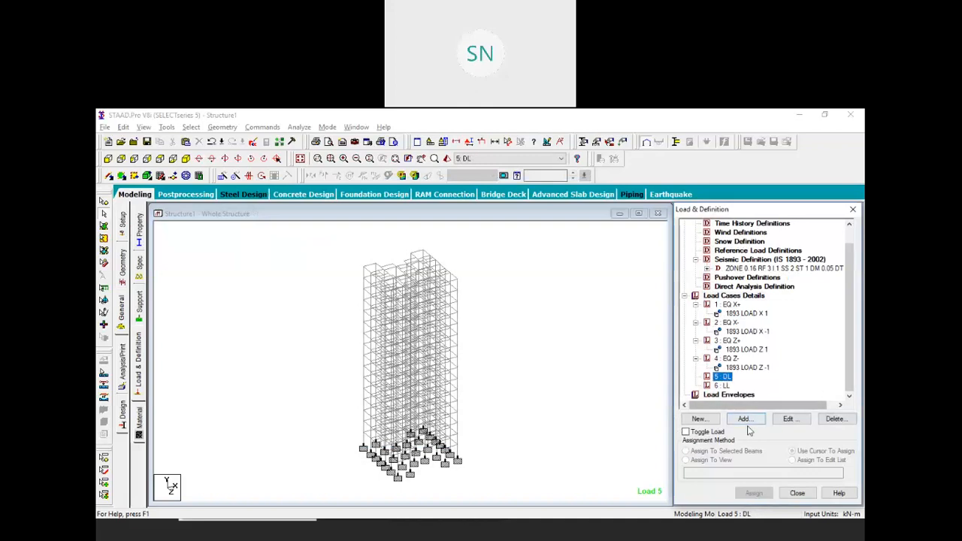
left_click(744, 418)
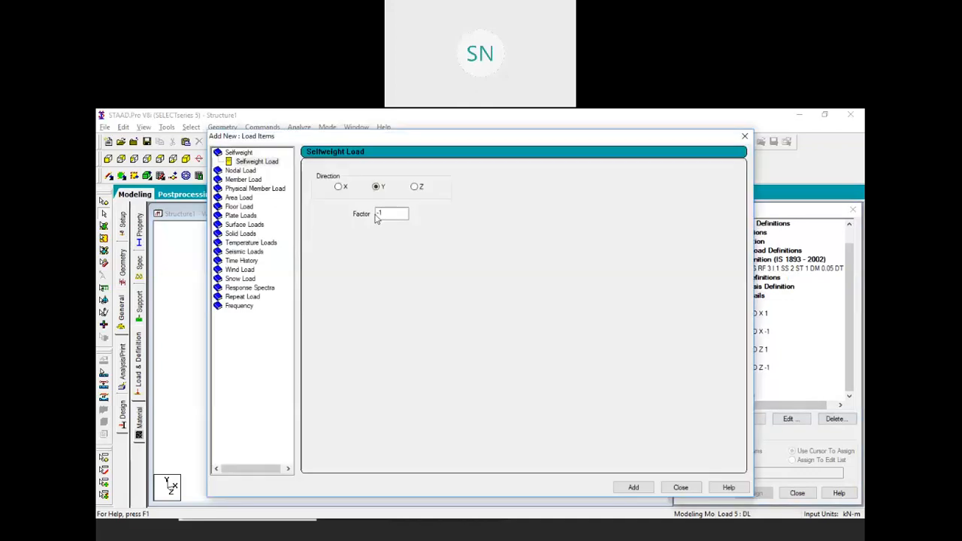
left_click(633, 487)
left_click(241, 180)
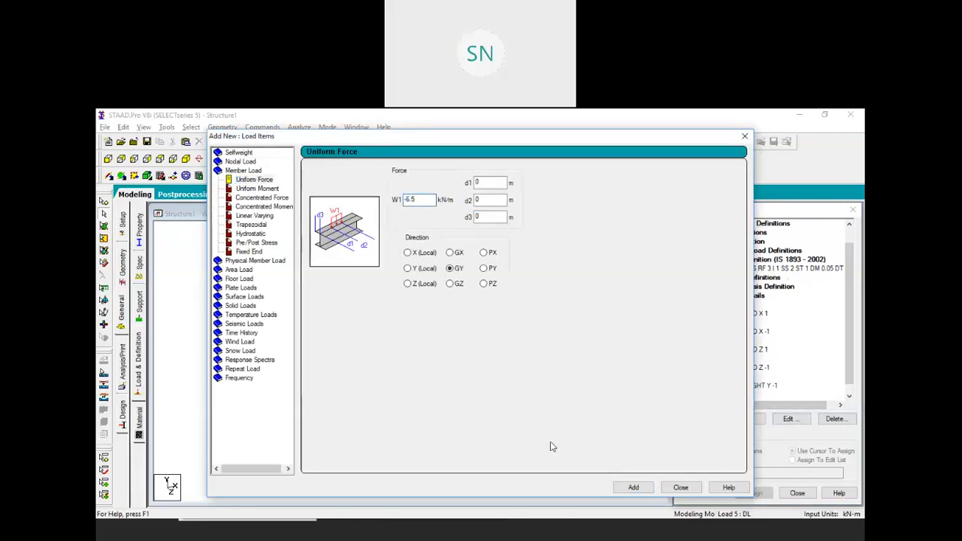
left_click(633, 487)
left_click(680, 487)
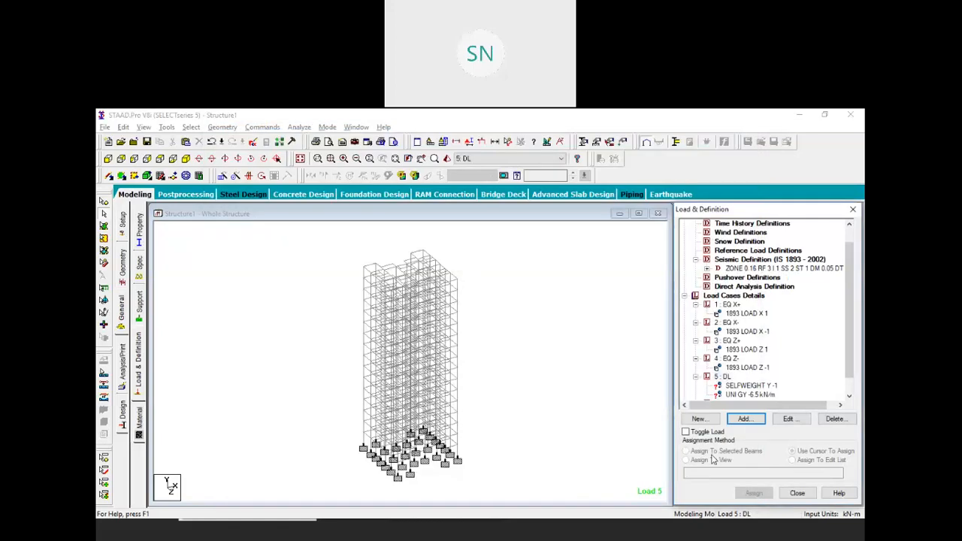
Assign the DL selfweight load to all members in the view
left_click(748, 366)
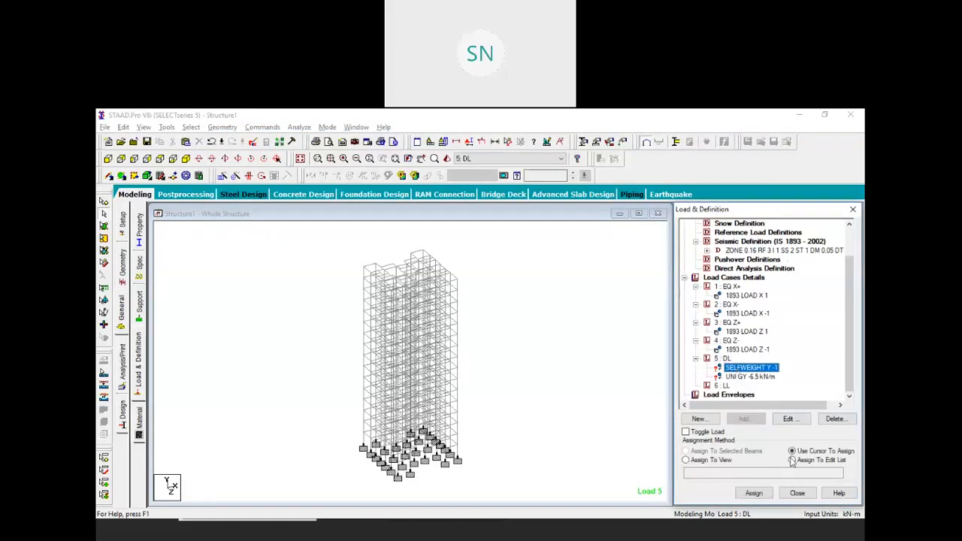
left_click(709, 460)
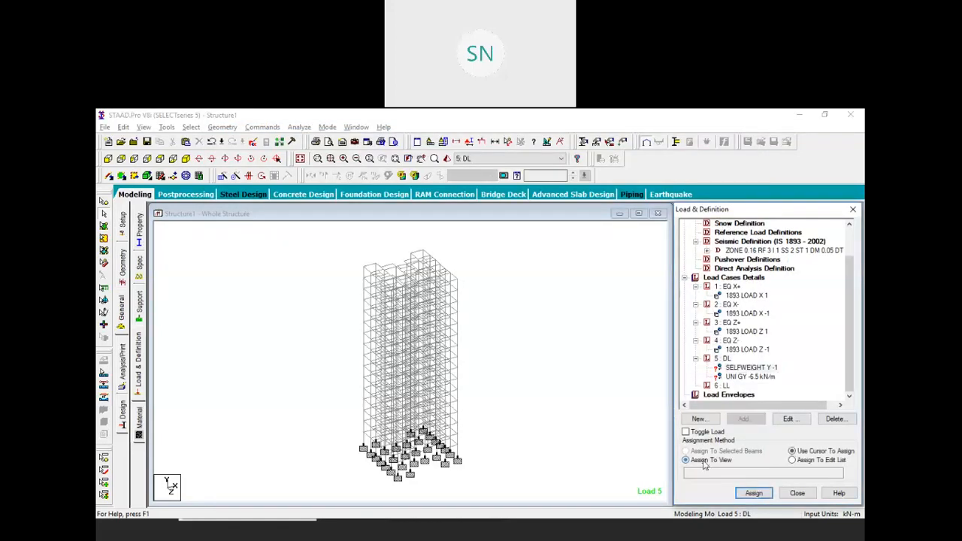
left_click(752, 493)
left_click(786, 383)
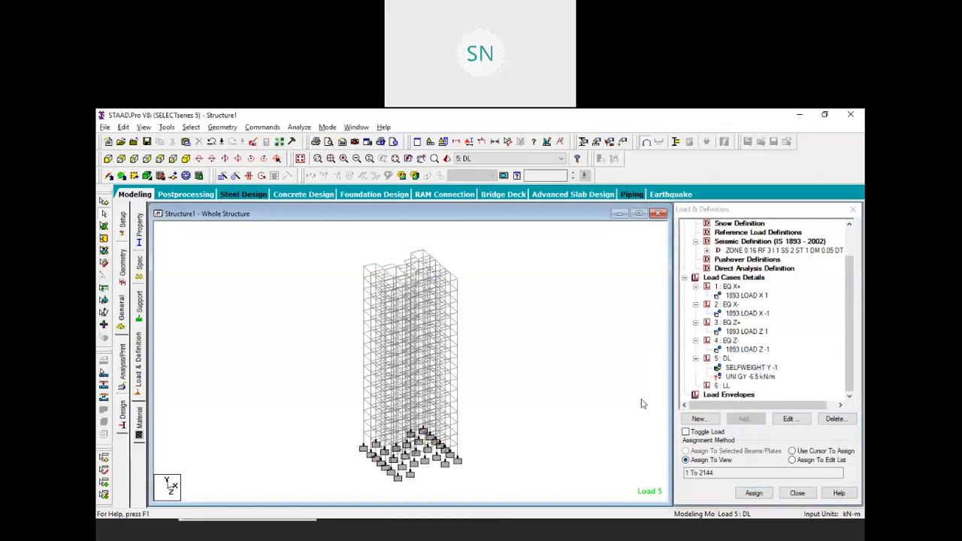
Assign the uniform -6.5 kN/m load to all beams parallel to X and Z
left_click(748, 377)
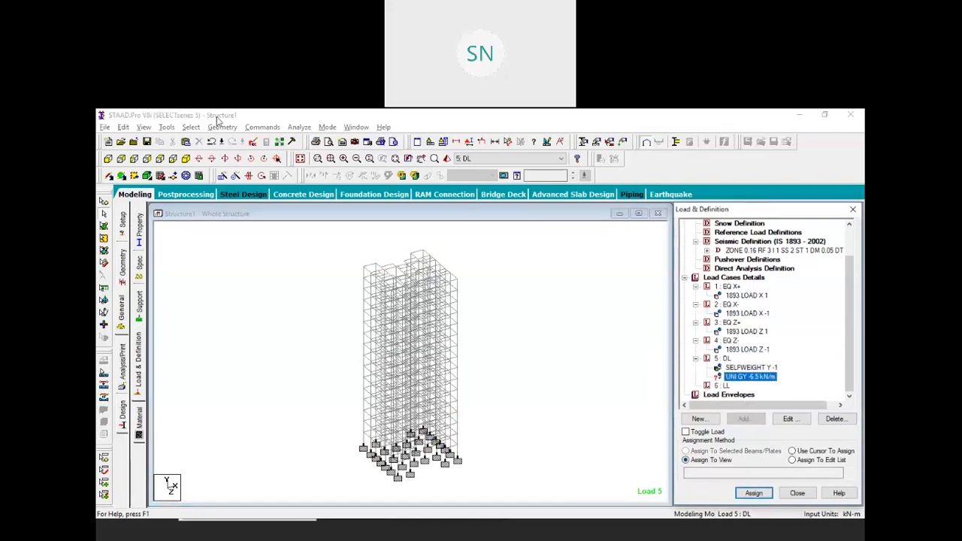
left_click(191, 128)
mouse_move(257, 331)
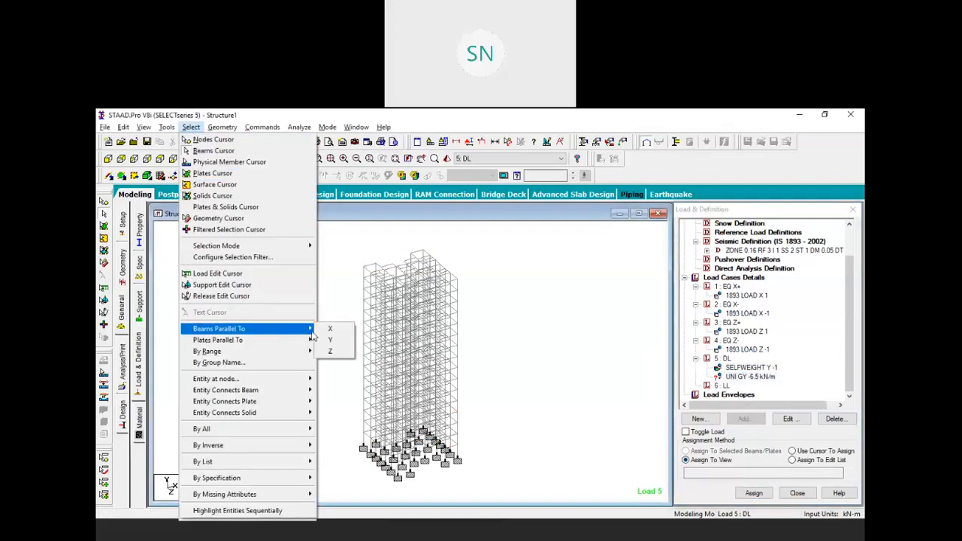
left_click(329, 328)
left_click(191, 127)
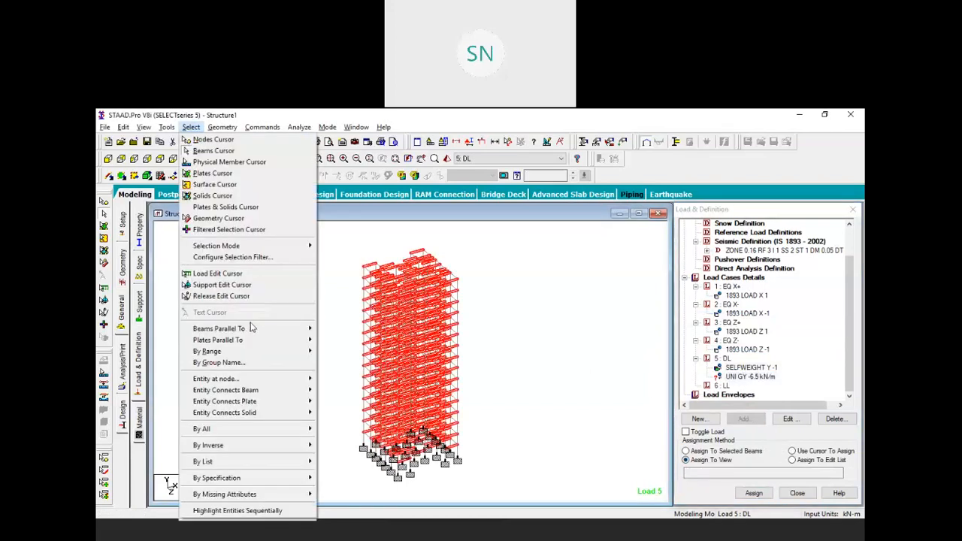
mouse_move(297, 332)
left_click(329, 353)
left_click(684, 451)
left_click(754, 493)
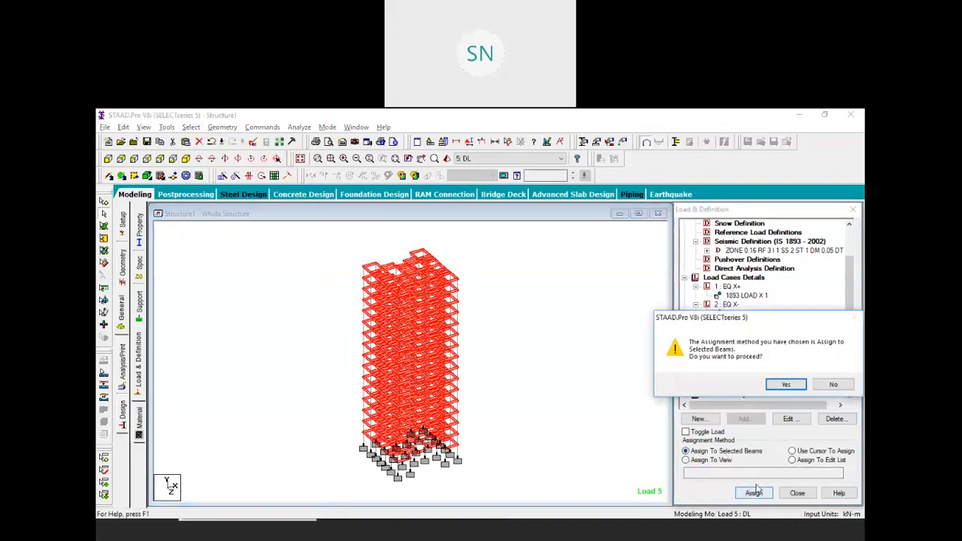
left_click(785, 385)
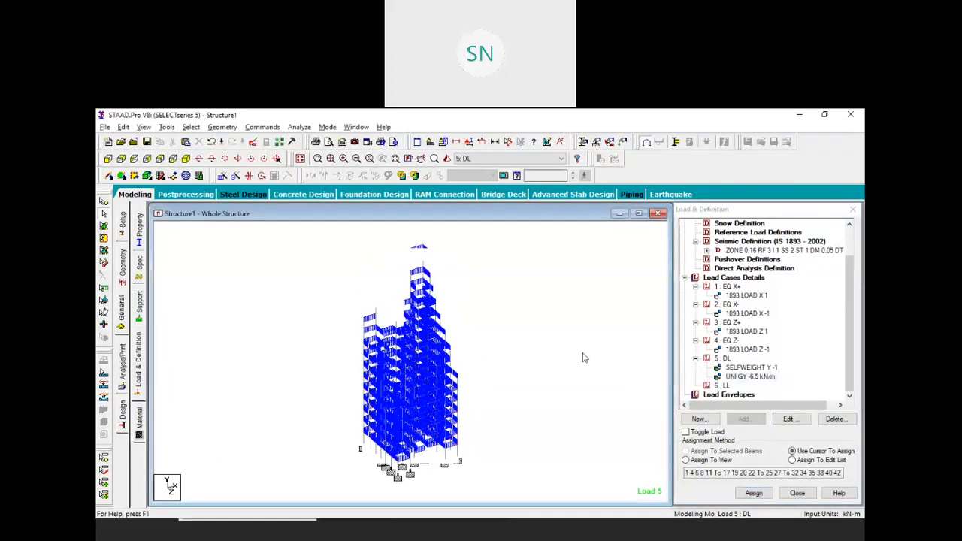
left_click(727, 386)
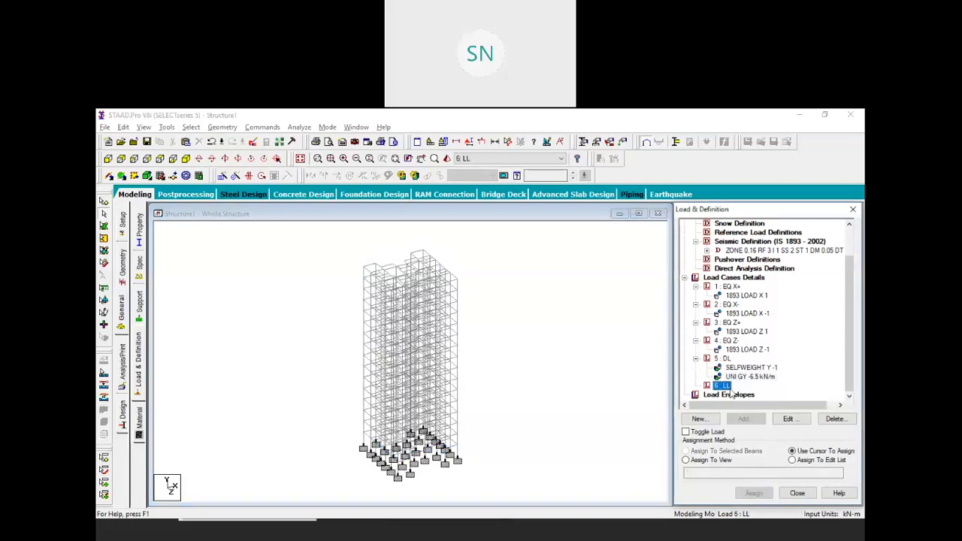
Add a -6 kN/m² GY floor load to LL over Y range 3 to 48 m
left_click(748, 419)
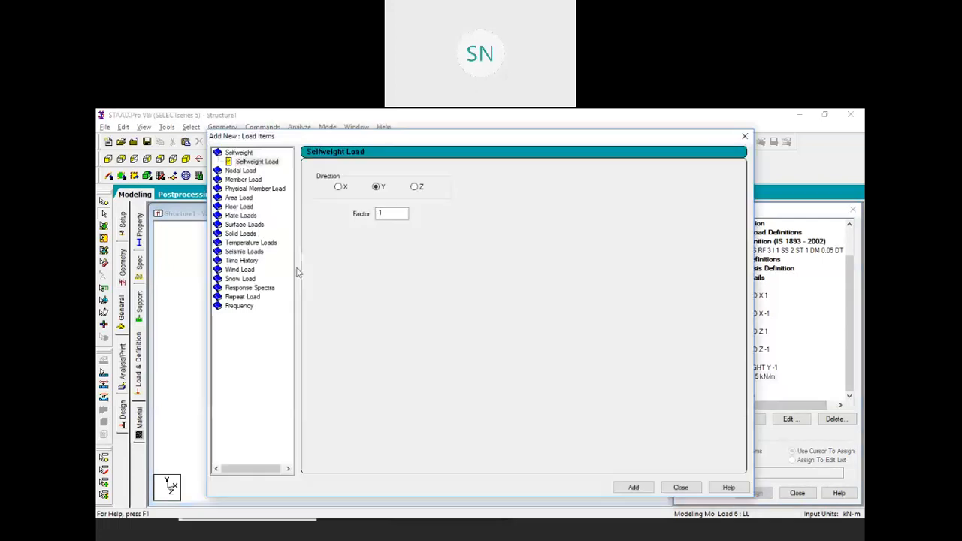
left_click(239, 207)
left_click(359, 225)
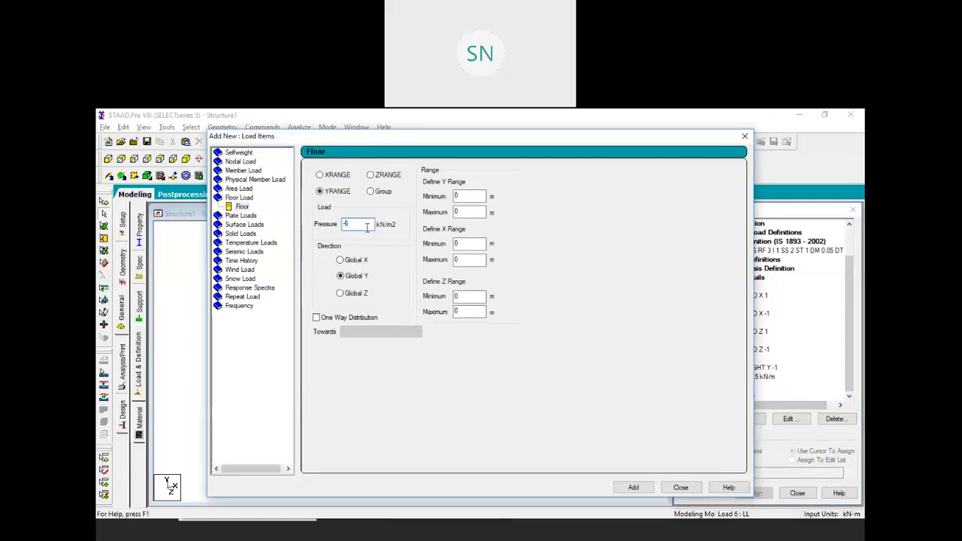
left_click(456, 196)
type("3")
key("Tab")
type("48")
left_click(633, 487)
left_click(680, 487)
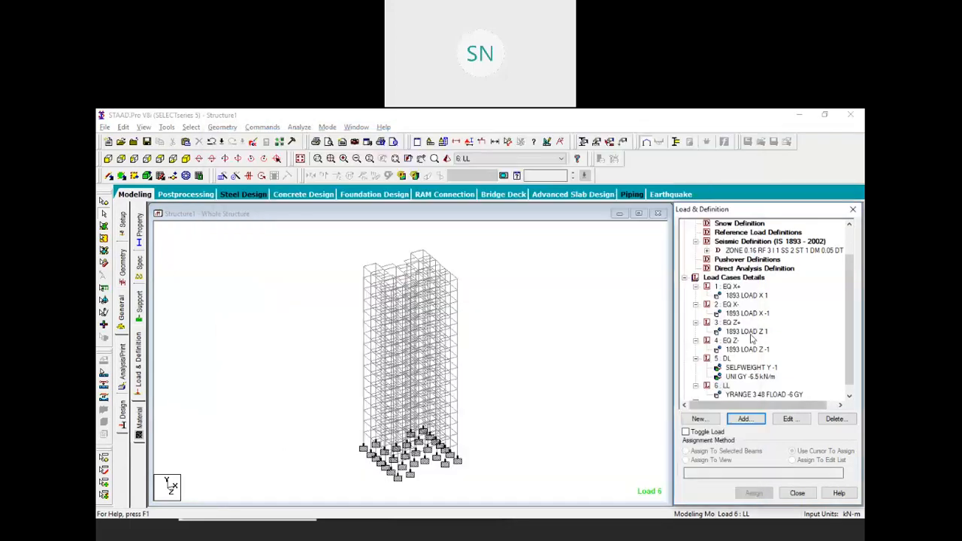
scroll(752, 345, "down", 1)
left_click(747, 385)
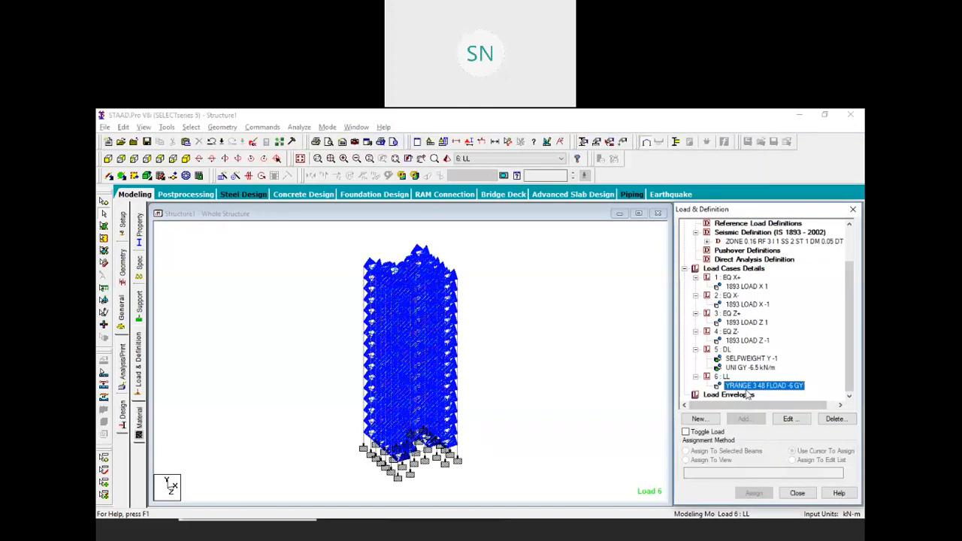
Collapse all six load case branches and start a new wind definition
left_click(695, 376)
left_click(695, 358)
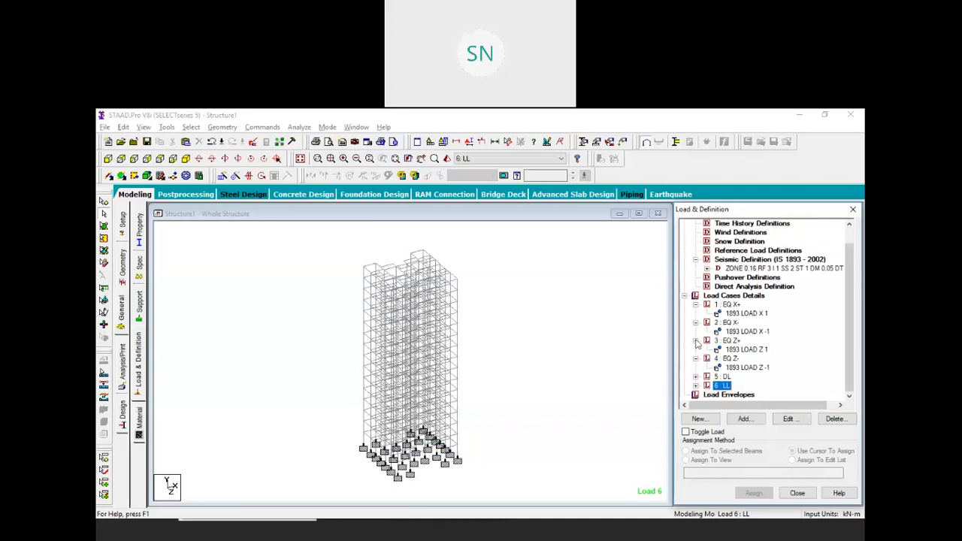
left_click(695, 340)
left_click(695, 358)
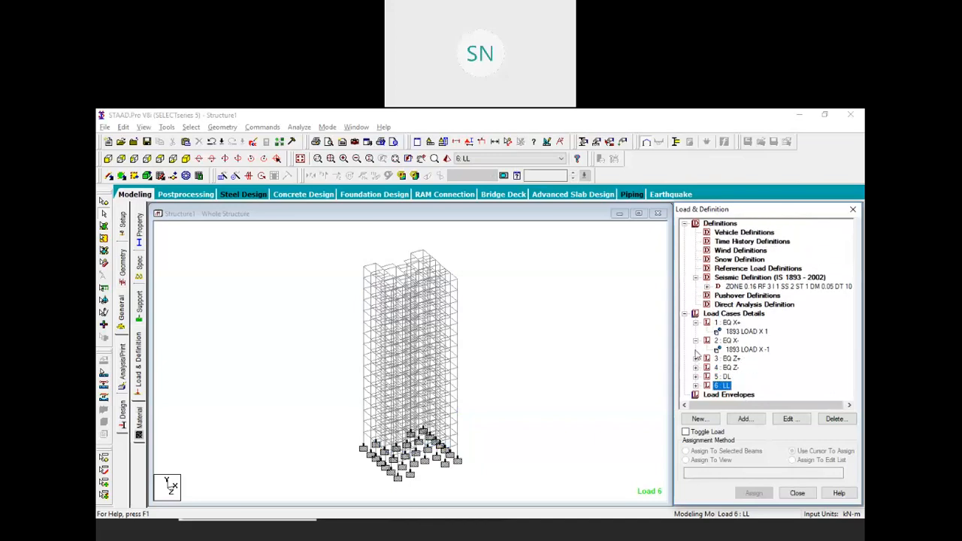
left_click(696, 340)
left_click(695, 322)
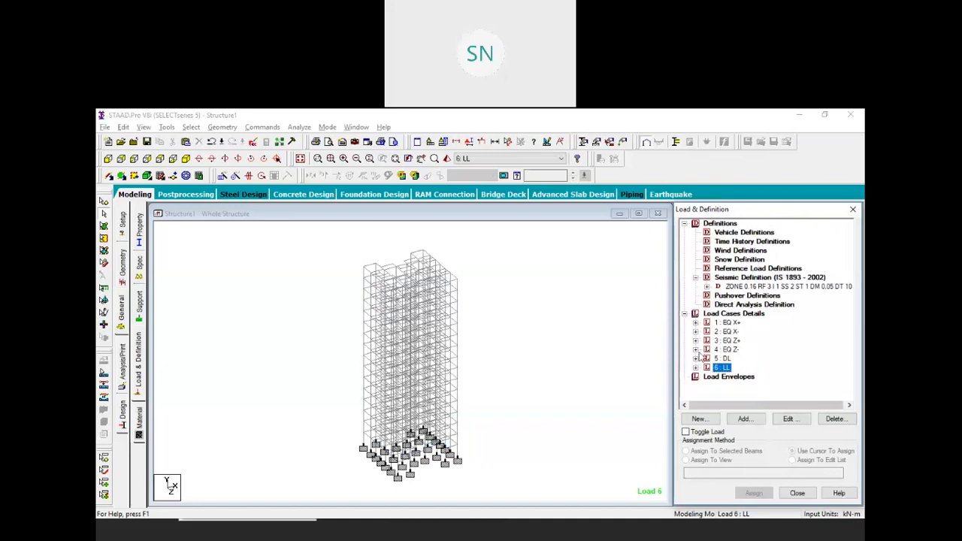
left_click(725, 250)
left_click(743, 418)
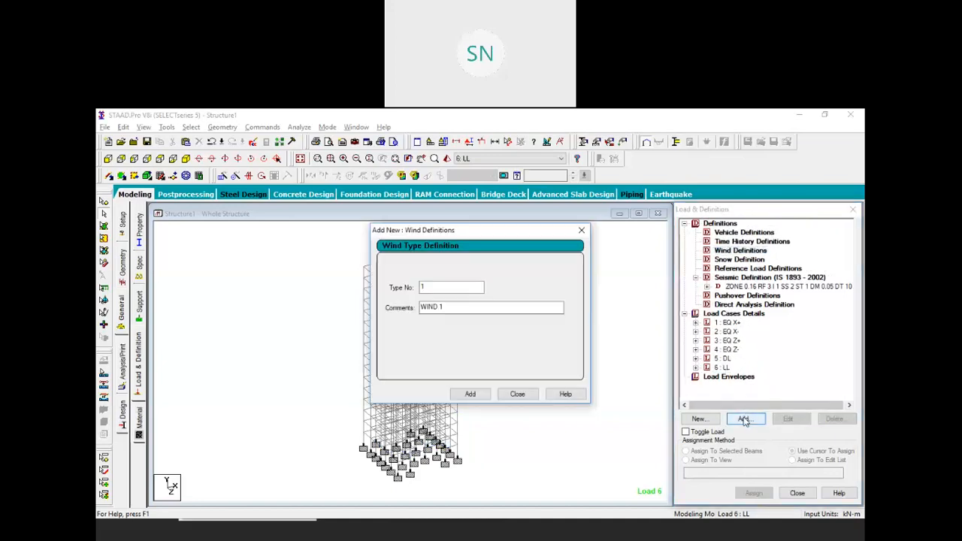
Add wind type WIND 1 and open its custom intensity-versus-height table
left_click(469, 392)
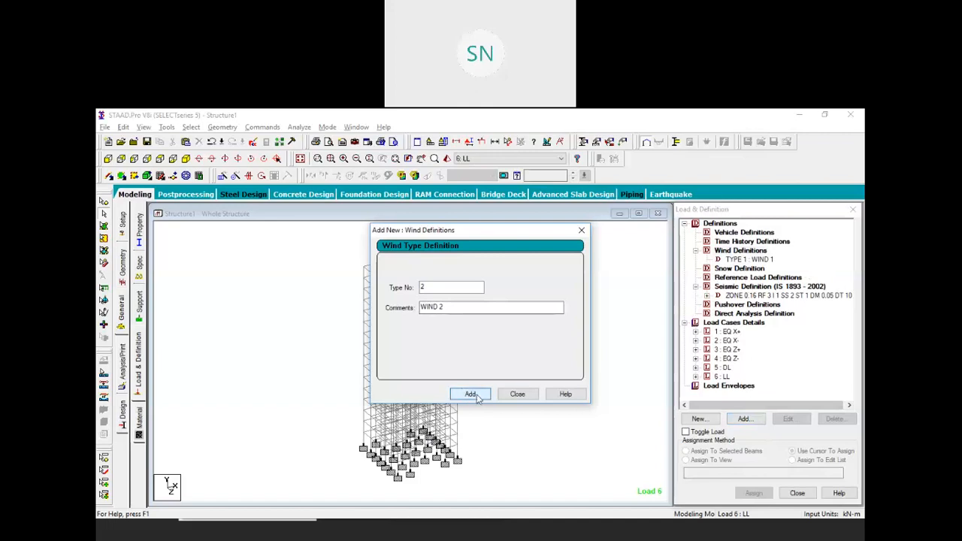
left_click(517, 395)
left_click(736, 260)
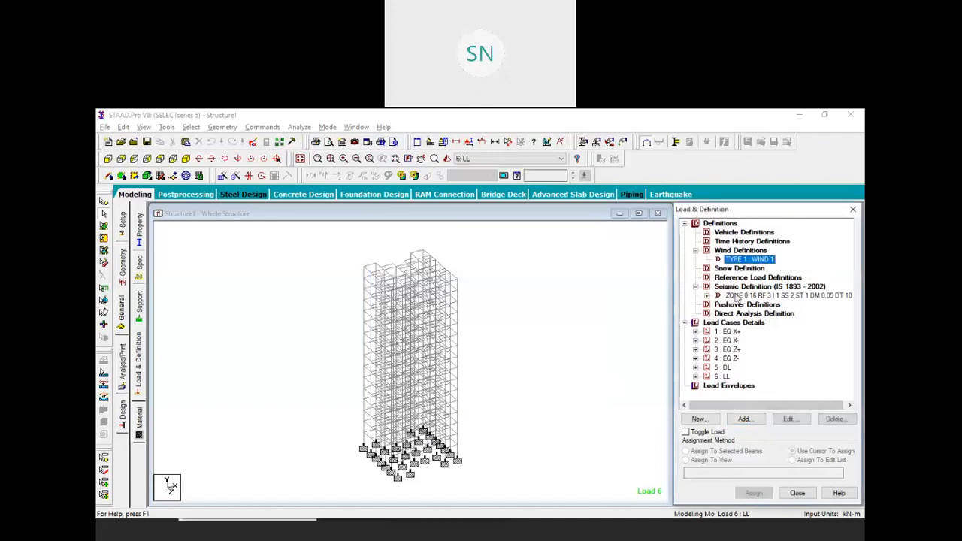
left_click(742, 418)
Enter the first four intensity/height rows, from 0.7 kN/m² at 5 m up to 20 m, correcting the heights to 15 and 20 m
left_click(496, 282)
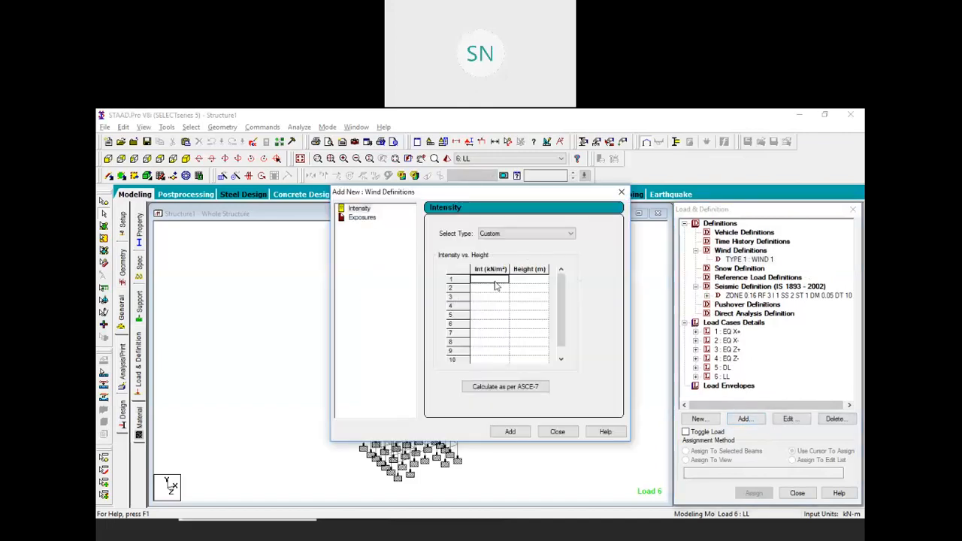
type("0.7")
left_click(523, 282)
type("5")
left_click(493, 292)
type("0.8")
left_click(519, 290)
type("1")
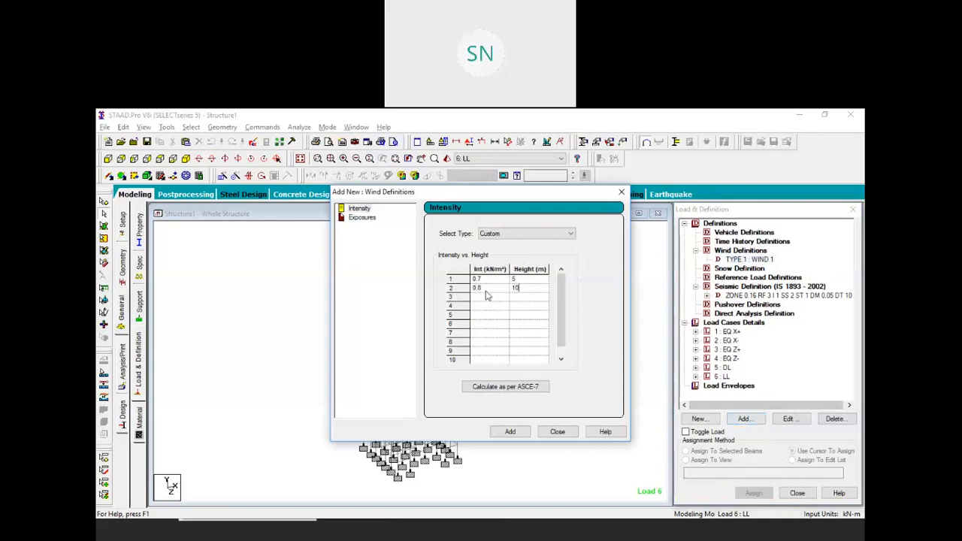
left_click(486, 298)
type("0.9")
left_click(518, 300)
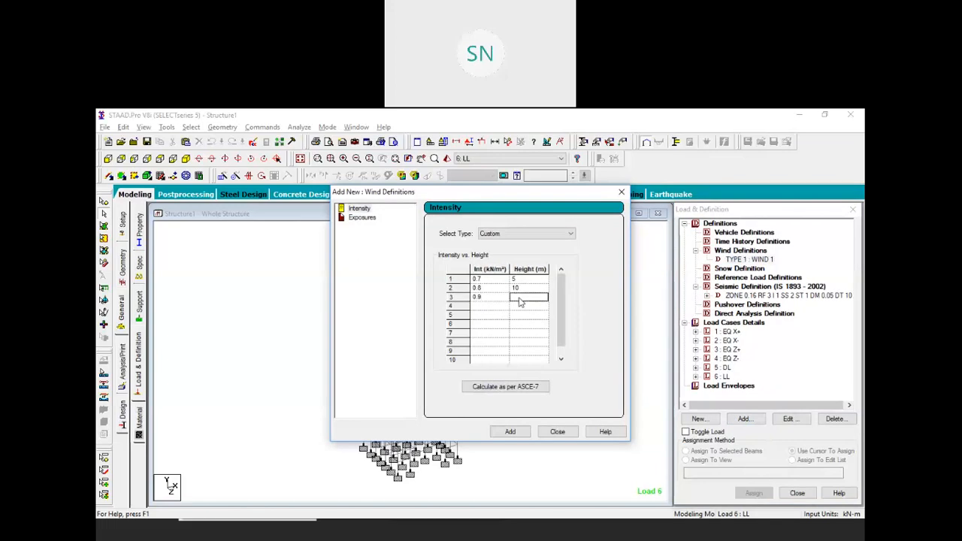
type("20")
left_click(489, 306)
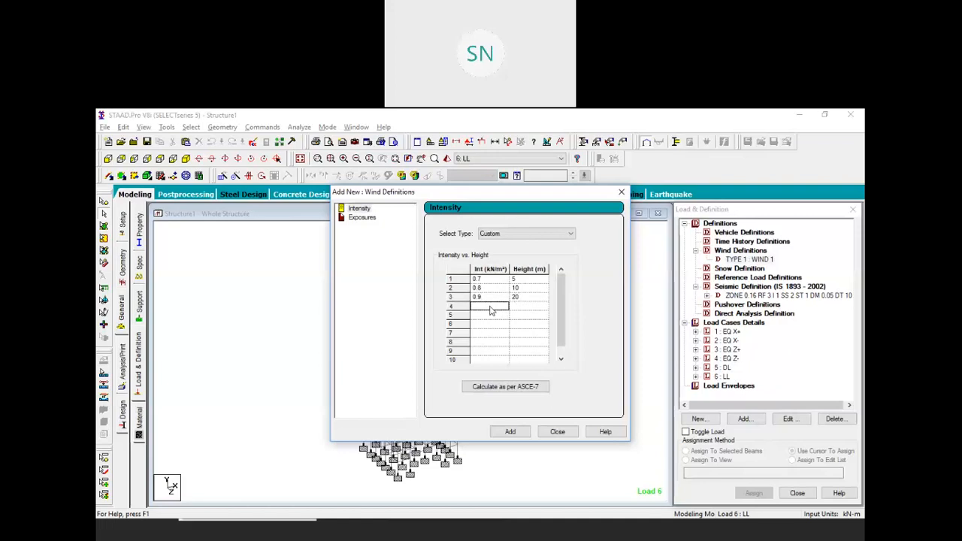
type("1")
left_click(519, 307)
type("30")
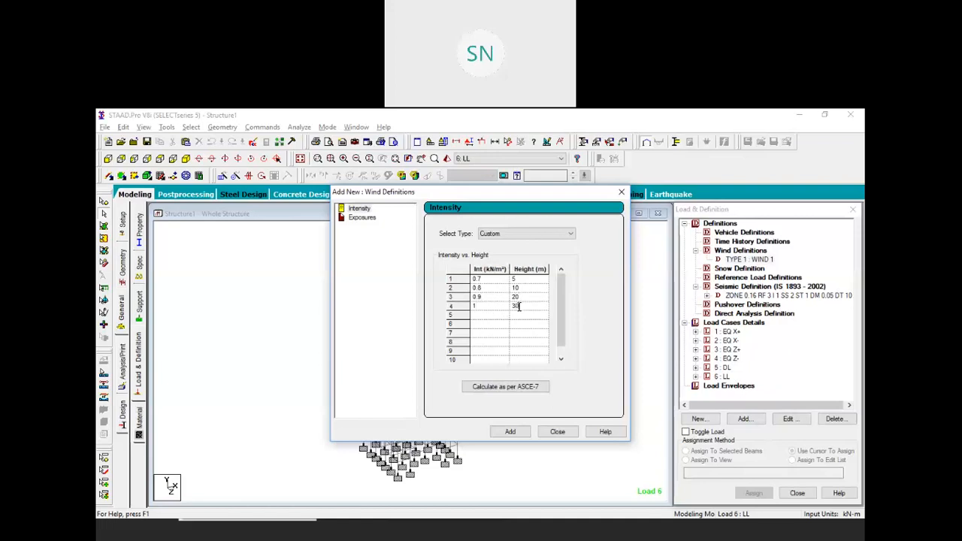
left_click_drag(517, 299, 506, 298)
left_click(518, 297)
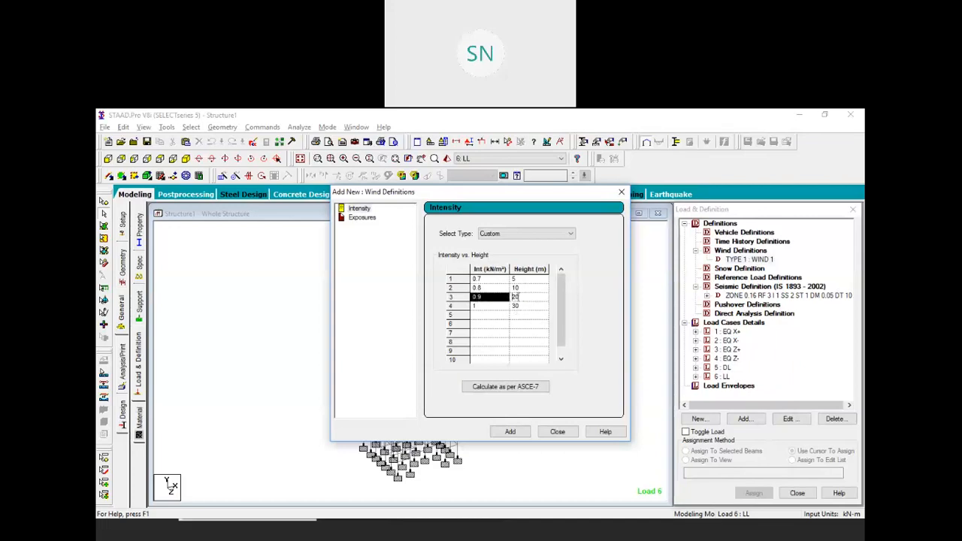
type("15")
left_click(517, 306)
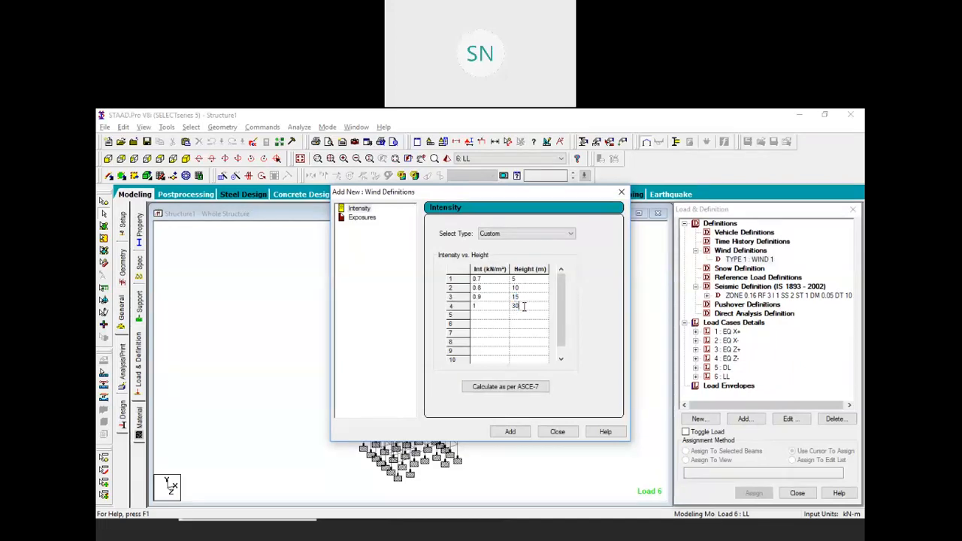
type("20")
Enter rows 5–10, 1.1 kN/m² at 25 m rising to 1.55 kN/m² at 50 m, and add the profile
left_click(483, 316)
type("1.1")
left_click(524, 318)
type("25")
left_click(488, 323)
type("1")
left_click(518, 326)
type("30")
left_click(484, 332)
type("1")
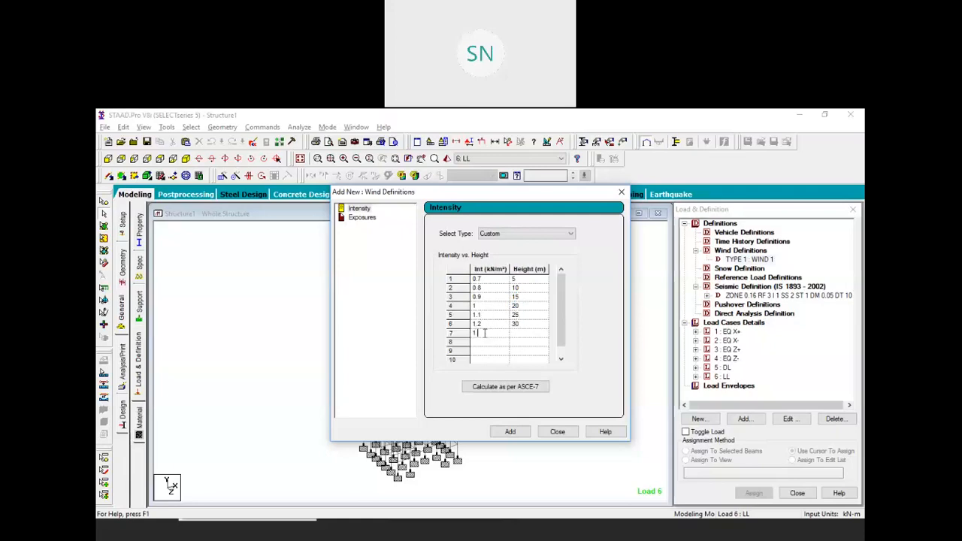
left_click(522, 335)
type("35")
left_click(483, 343)
type("1.4")
left_click(520, 344)
type("40")
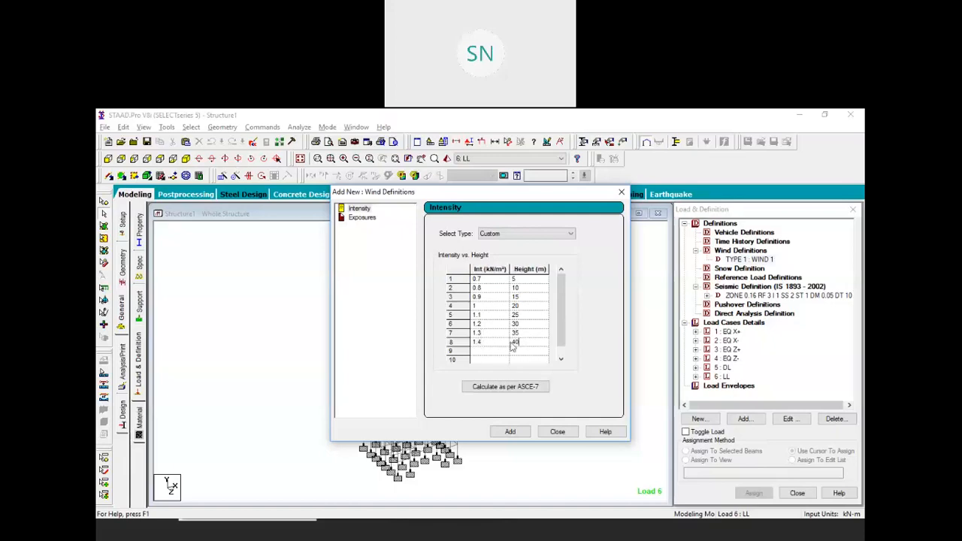
left_click(483, 350)
type("1")
left_click(522, 353)
type("45")
left_click(483, 361)
type("1")
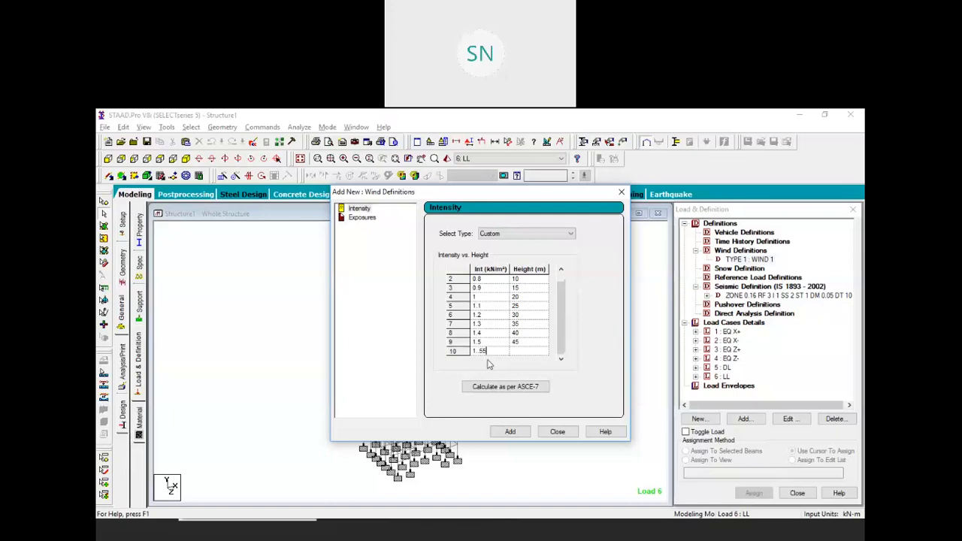
left_click(518, 353)
type("50")
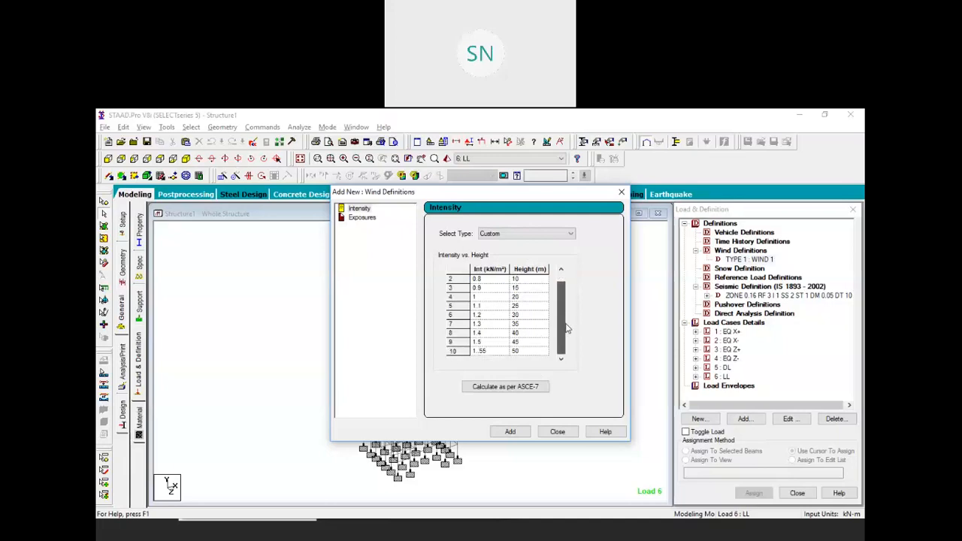
left_click(510, 434)
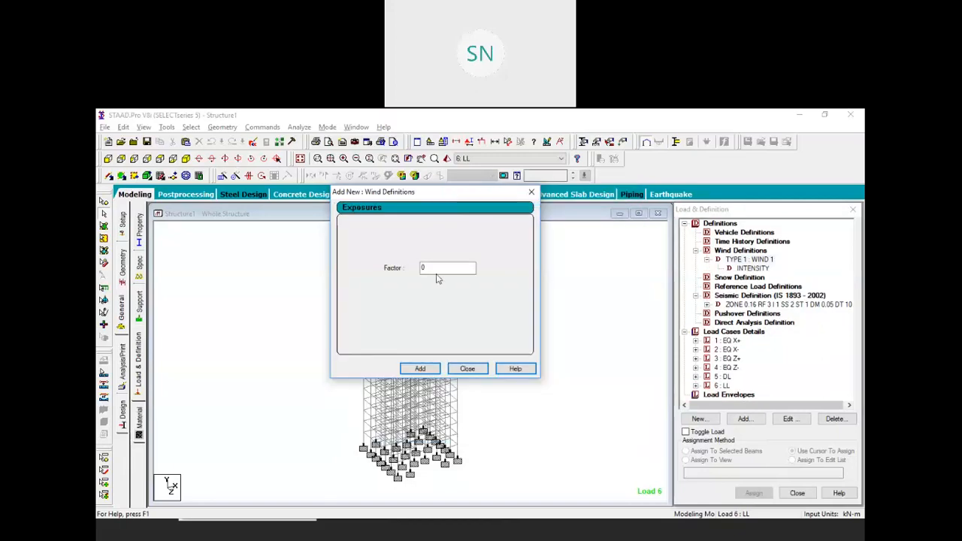
Add exposure factor 1.0 to WIND 1 and assign it to all nodes in the view
left_click(420, 368)
left_click(467, 368)
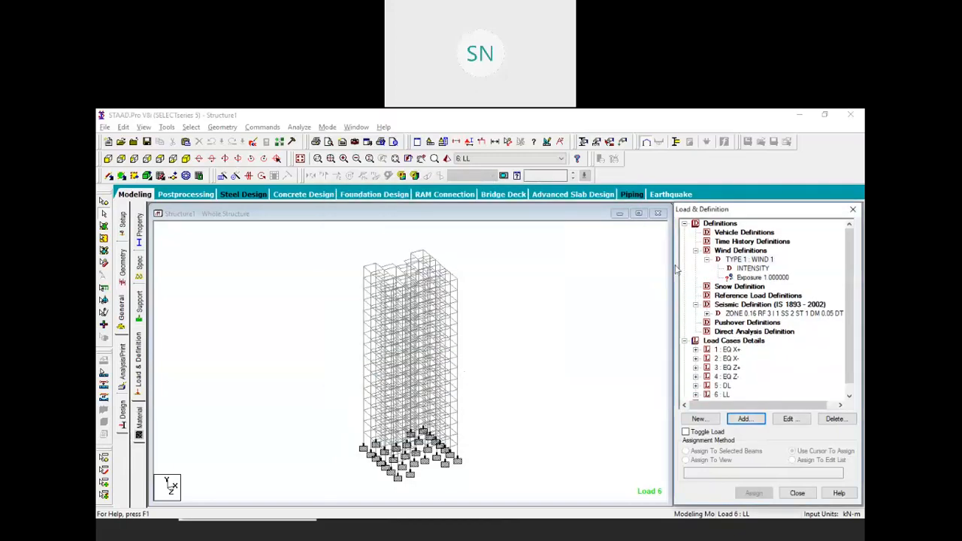
left_click(754, 278)
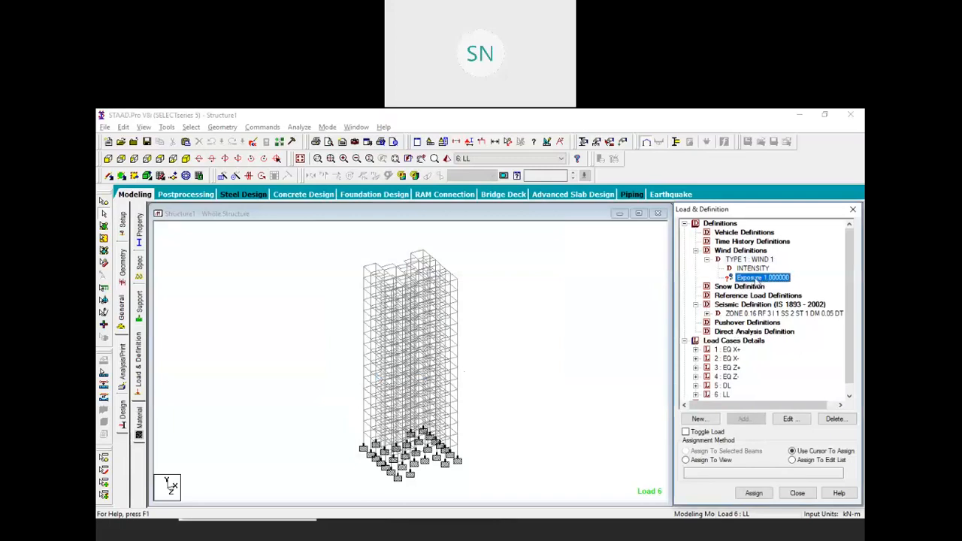
left_click(703, 463)
left_click(752, 492)
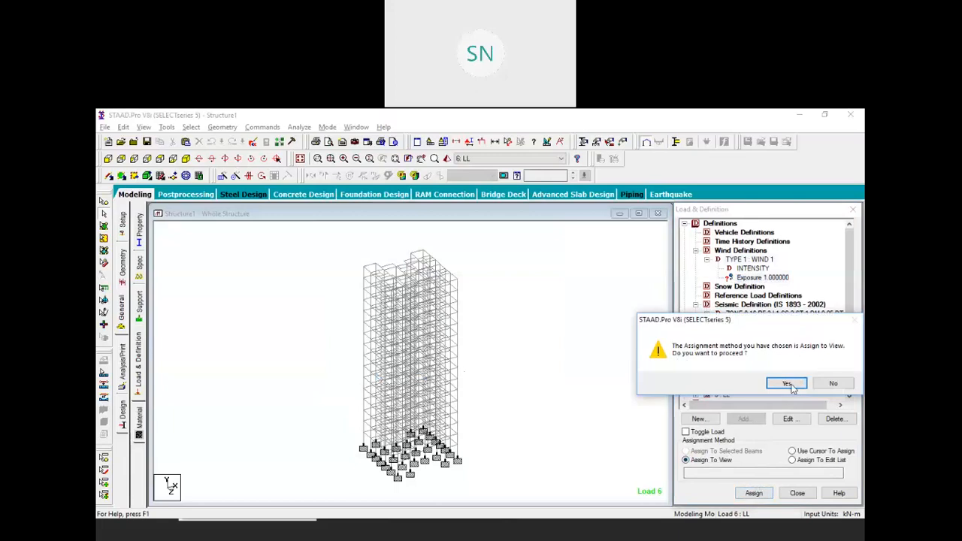
left_click(791, 385)
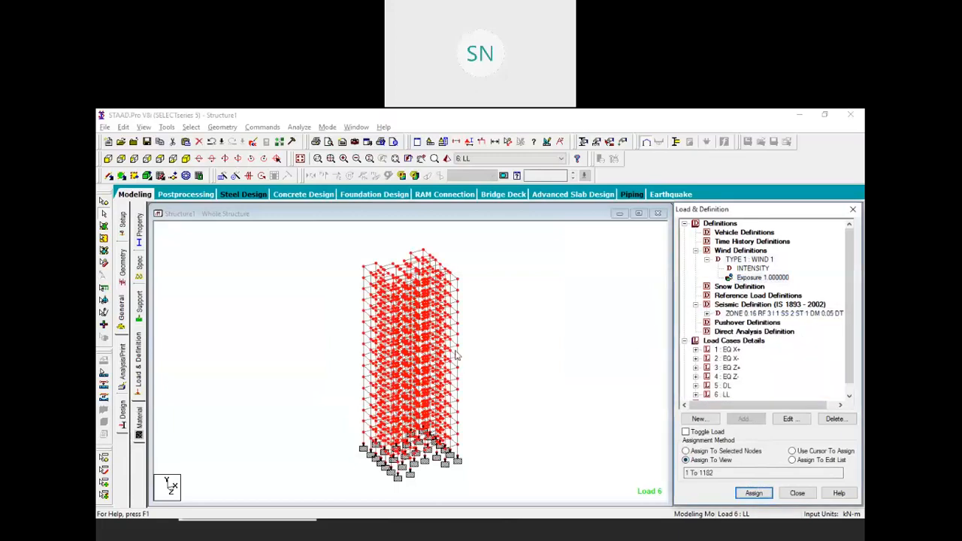
left_click(731, 342)
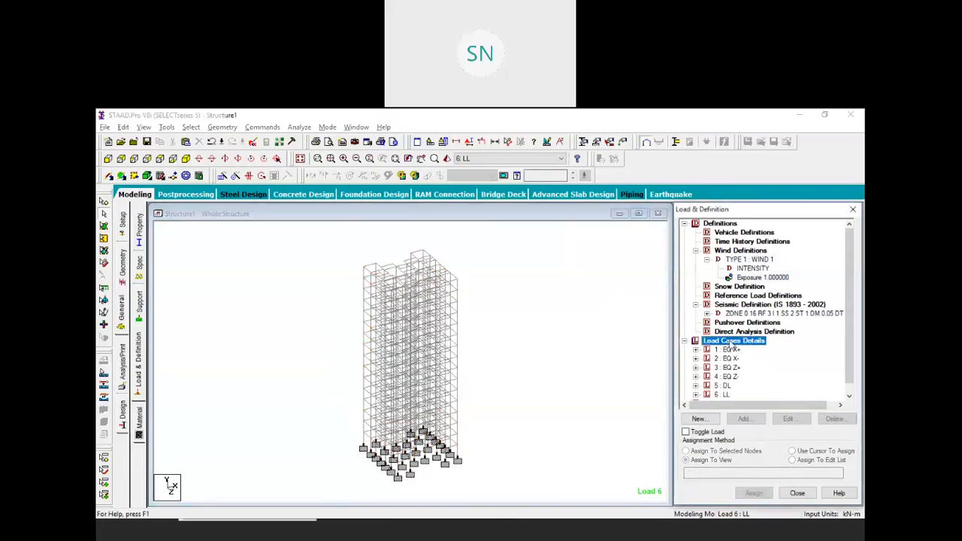
Create load case 7 'WL X+' with loading type Wind
left_click(743, 418)
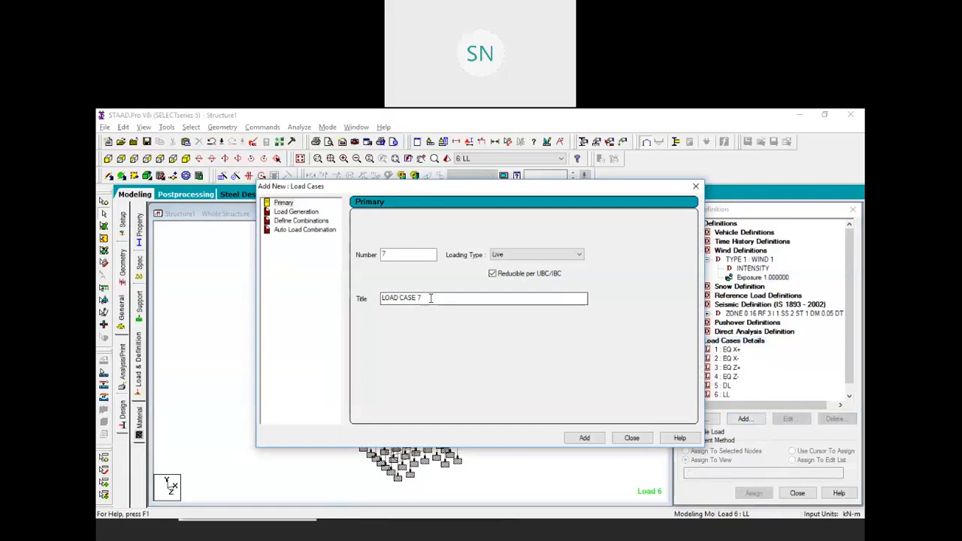
left_click_drag(430, 298, 296, 302)
type("WL X+")
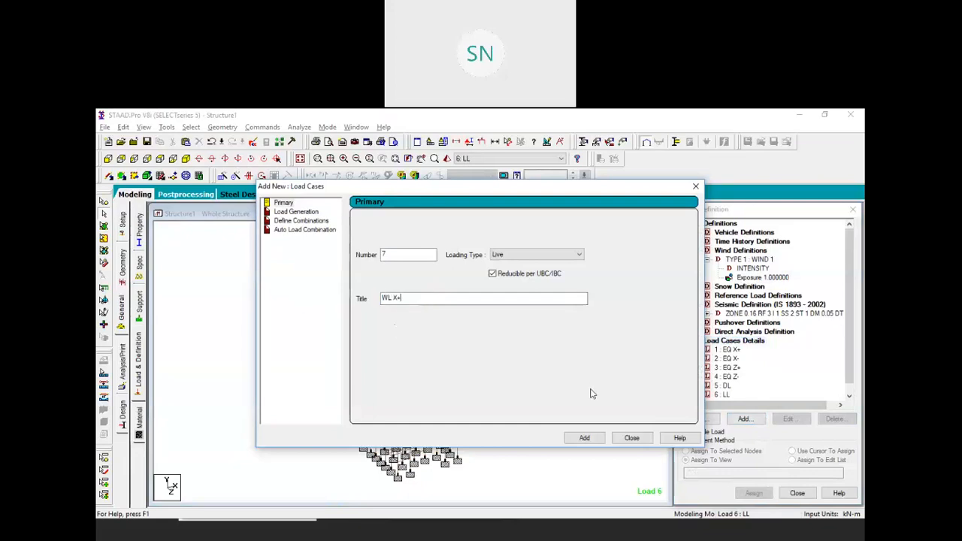
left_click(551, 257)
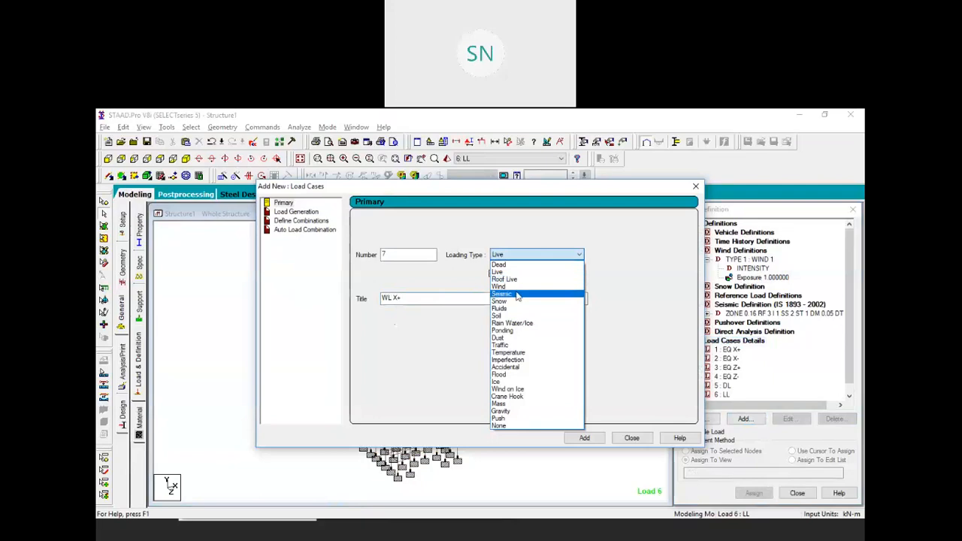
left_click(502, 286)
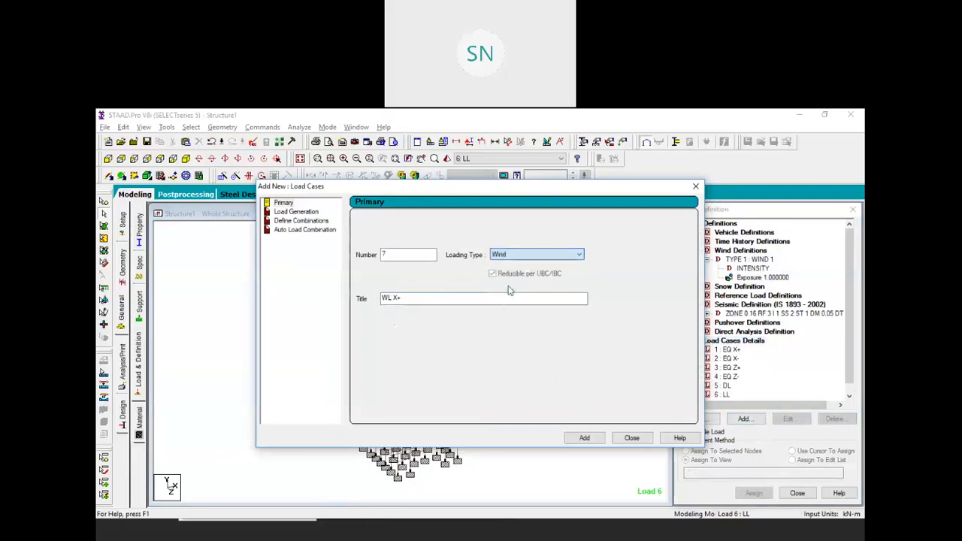
left_click(585, 439)
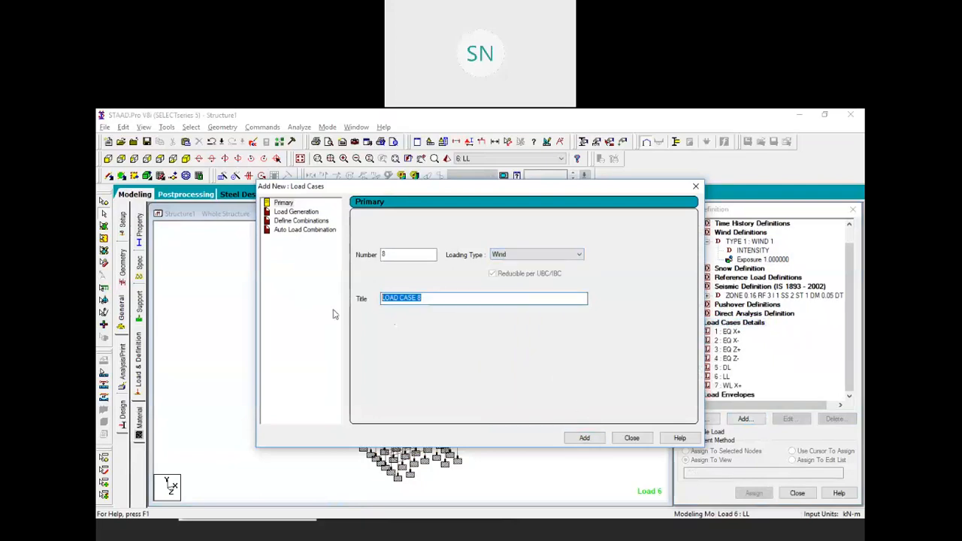
Add wind load cases 8 'WL X-', 9 'WL Z+' and 10 'WL Z-'
type("WL X-")
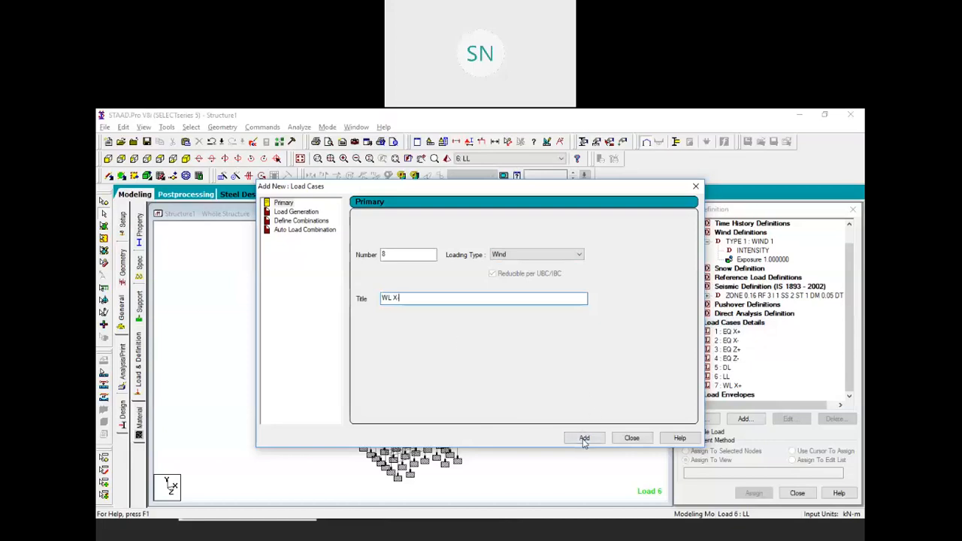
left_click(585, 438)
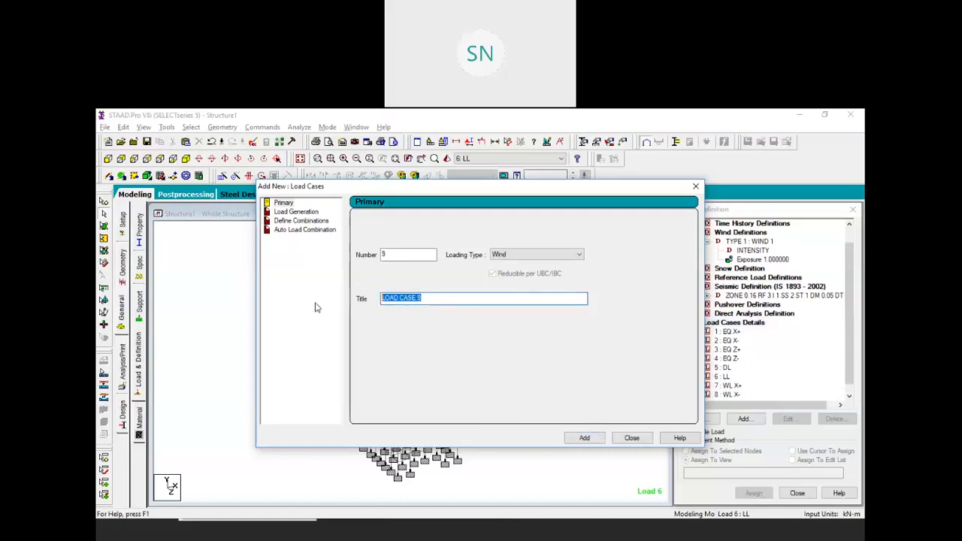
type("WL")
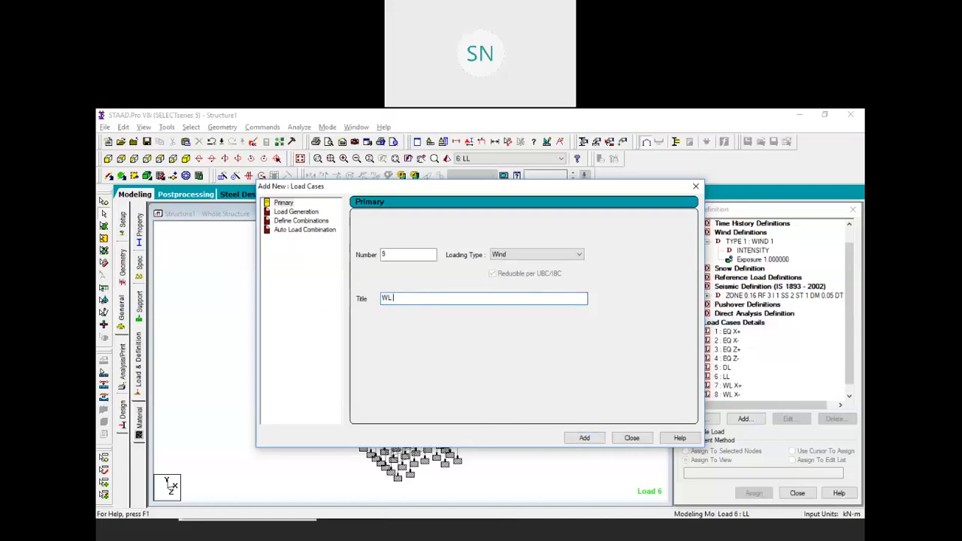
type(" Z+")
left_click(580, 438)
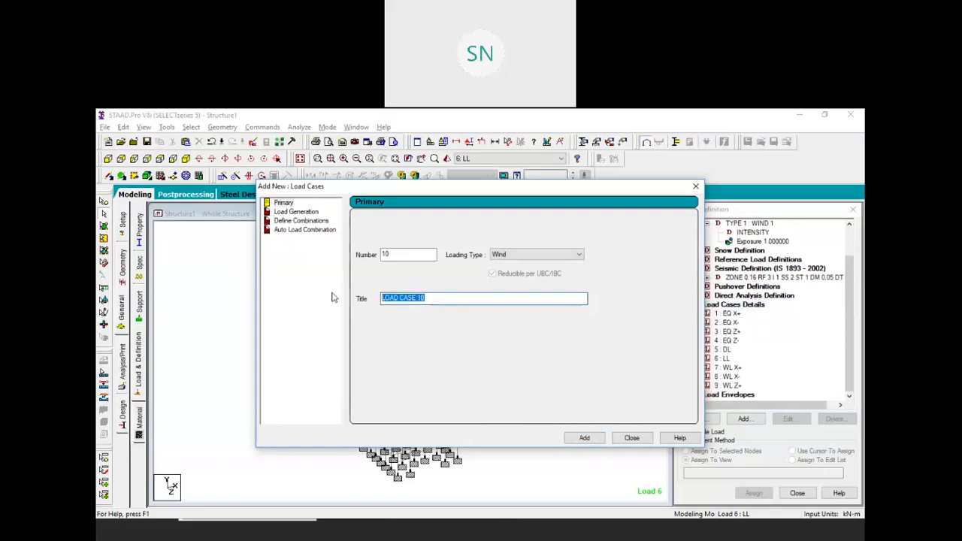
type("WL Z-")
left_click(583, 437)
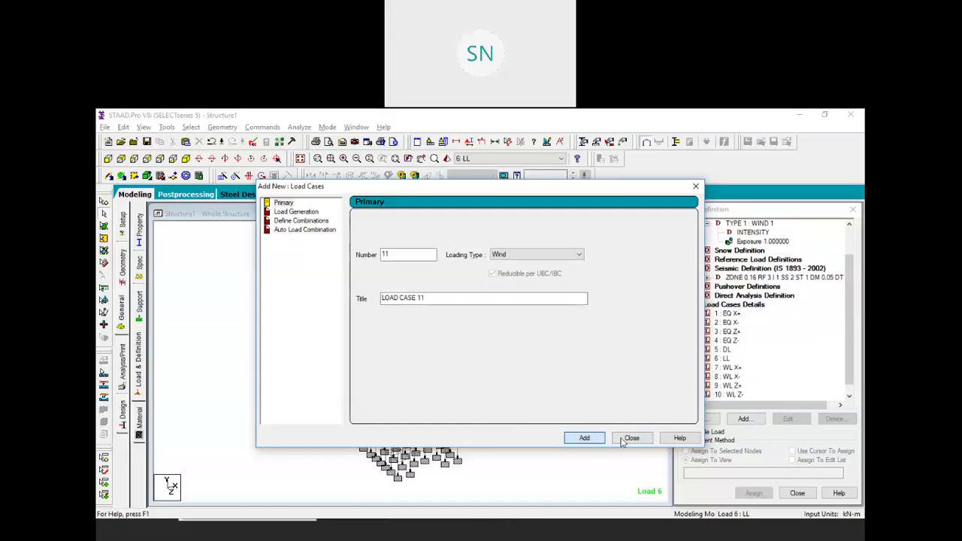
left_click(631, 438)
left_click(729, 367)
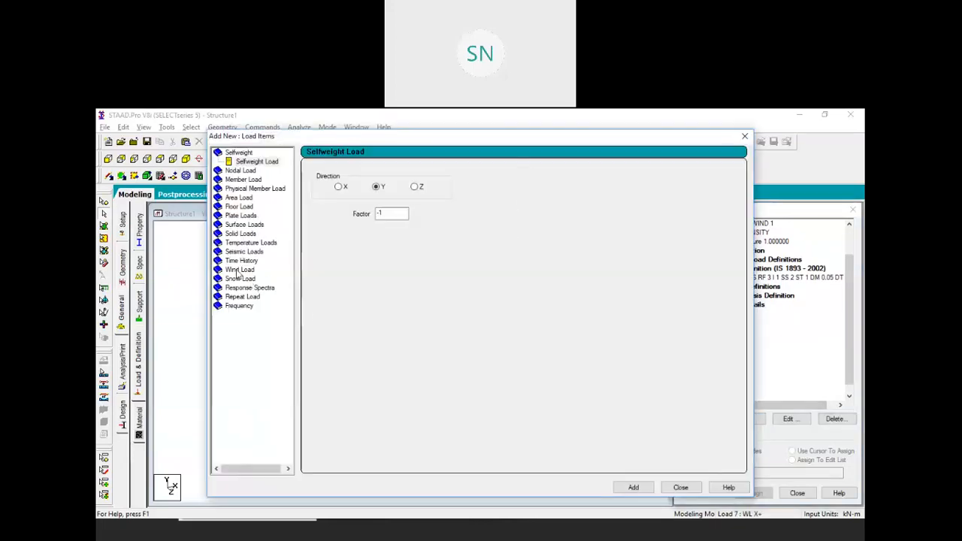
Add a wind load with factor 1 to load case 7 WL X+
left_click(239, 270)
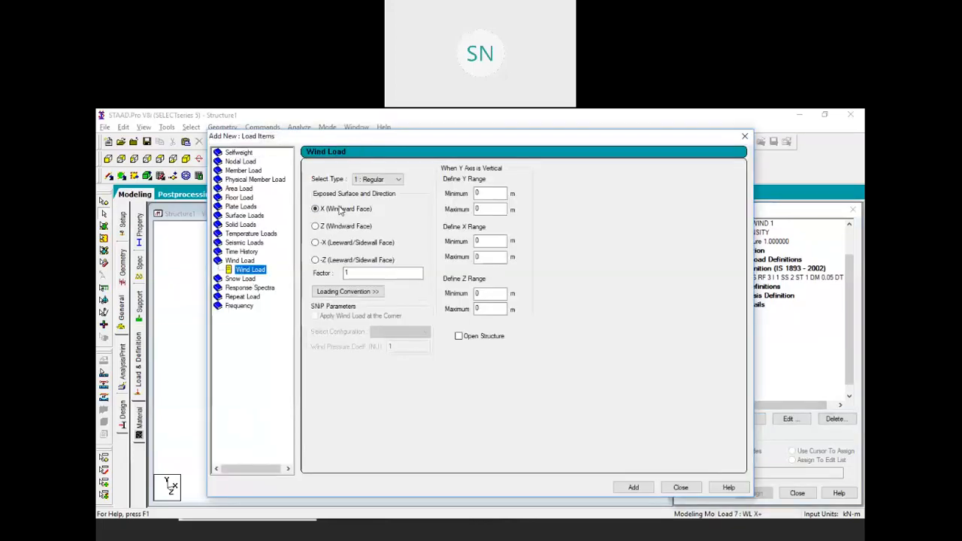
left_click(353, 275)
left_click(633, 488)
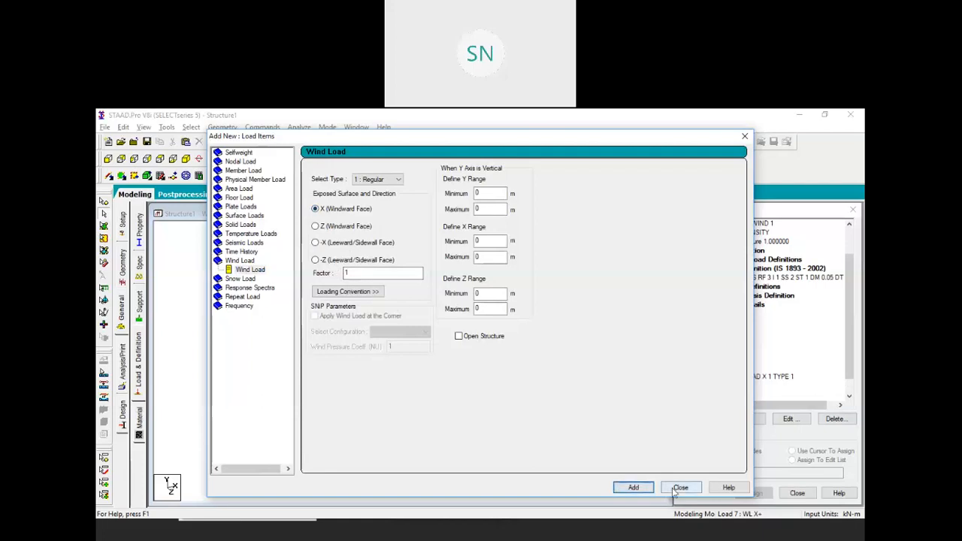
left_click(679, 487)
Add the wind load reversed with factor -1 to load case 8 WL X-
left_click(727, 385)
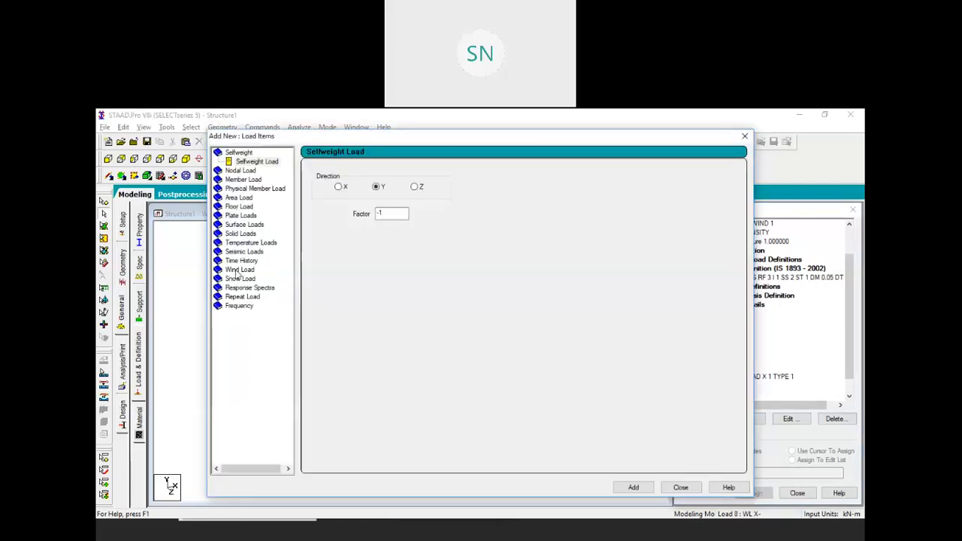
left_click(239, 269)
double_click(380, 273)
type("-1")
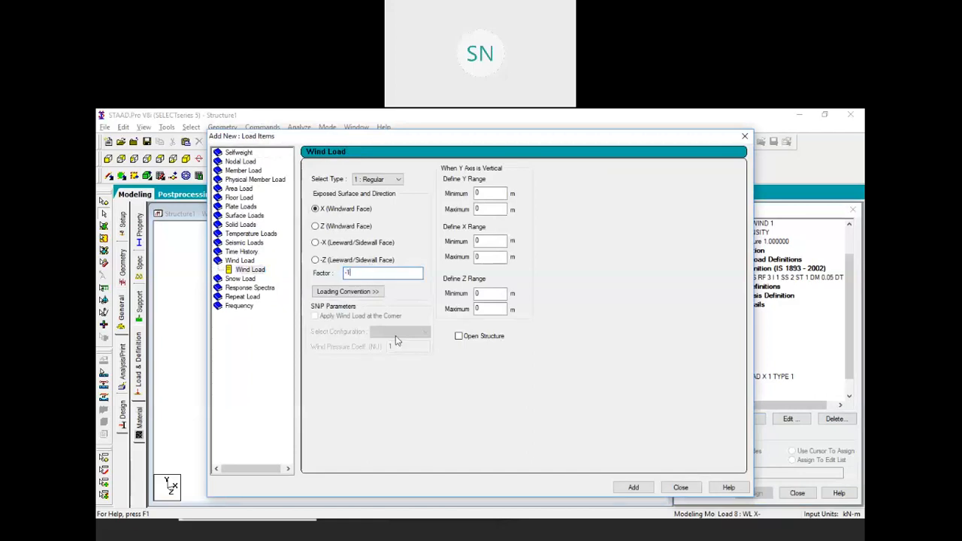
left_click(633, 487)
left_click(680, 487)
Add a Z windward-face wind load to load case 9 WL Z+
scroll(758, 338, "down", 1)
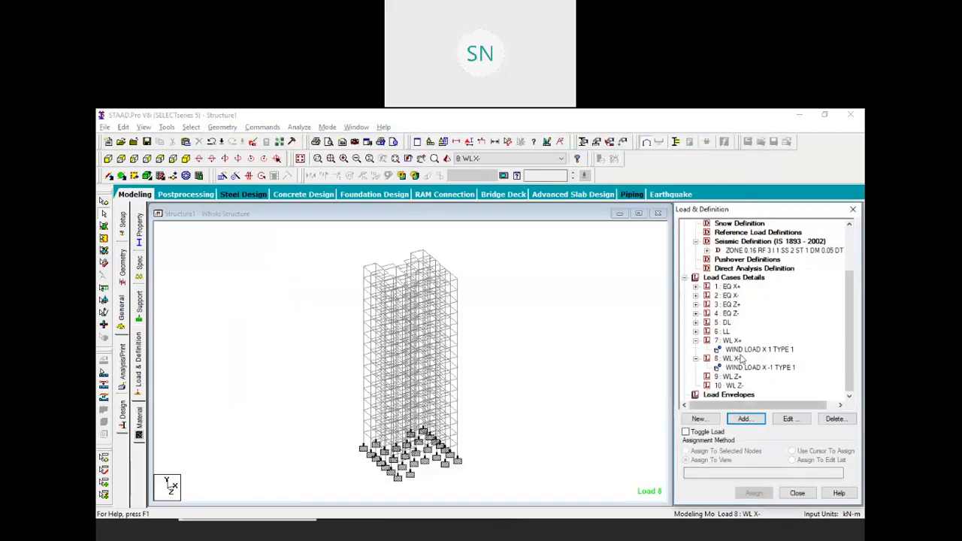
left_click(727, 376)
left_click(742, 419)
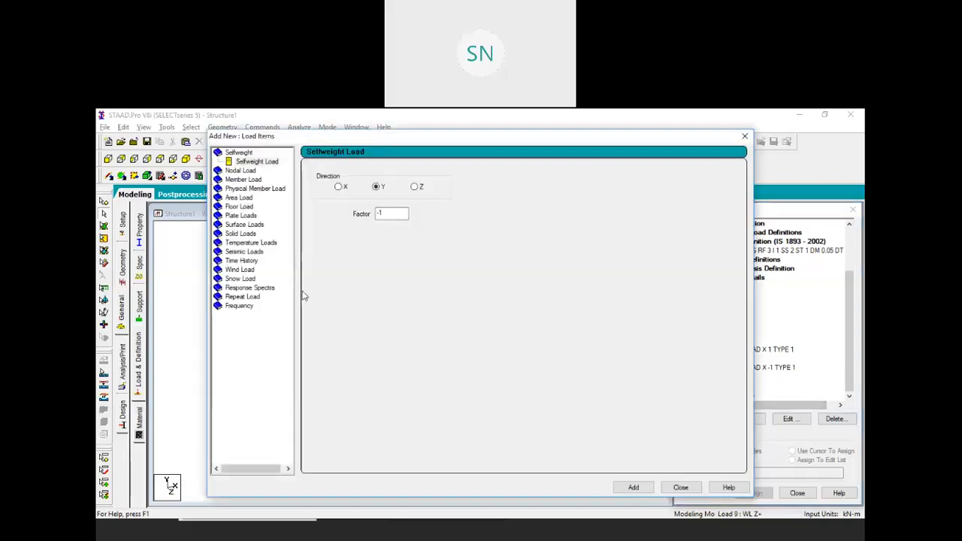
left_click(239, 261)
left_click(337, 225)
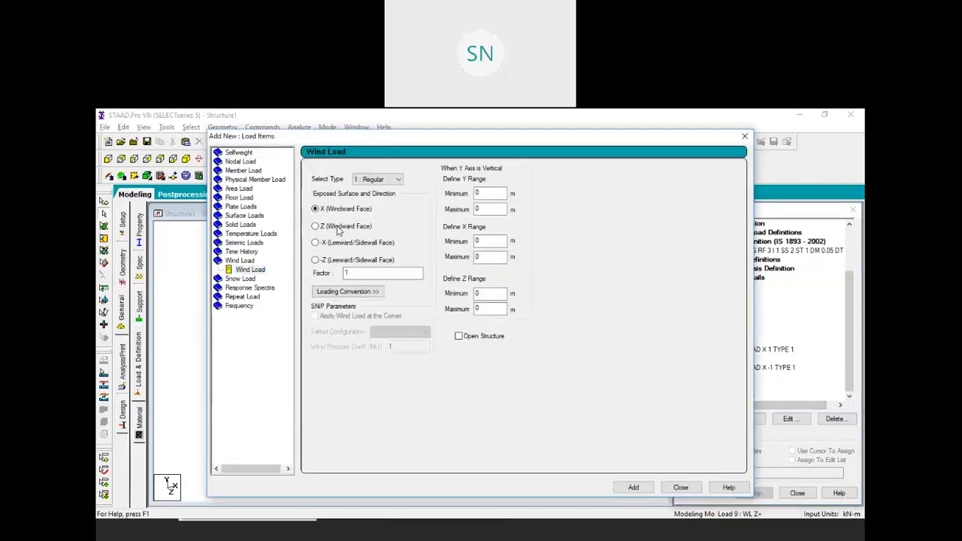
left_click(635, 488)
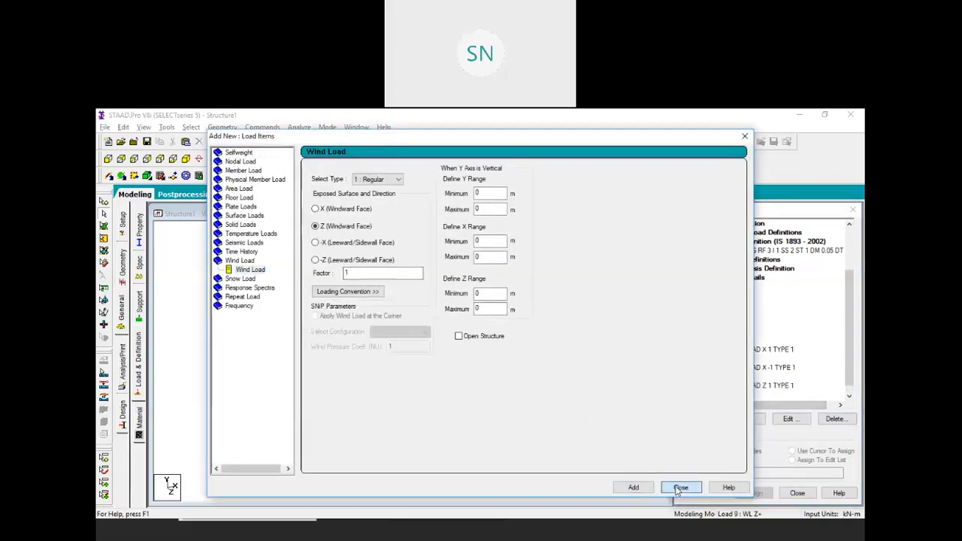
left_click(680, 487)
Add a Z windward-face wind load with factor -1 to load case 10 WL Z-
scroll(733, 389, "down", 1)
left_click(729, 385)
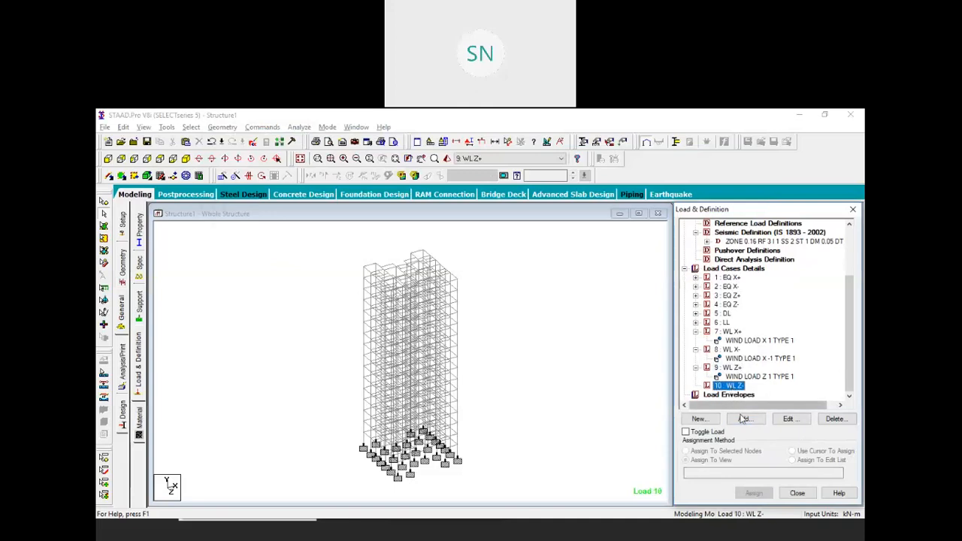
left_click(744, 419)
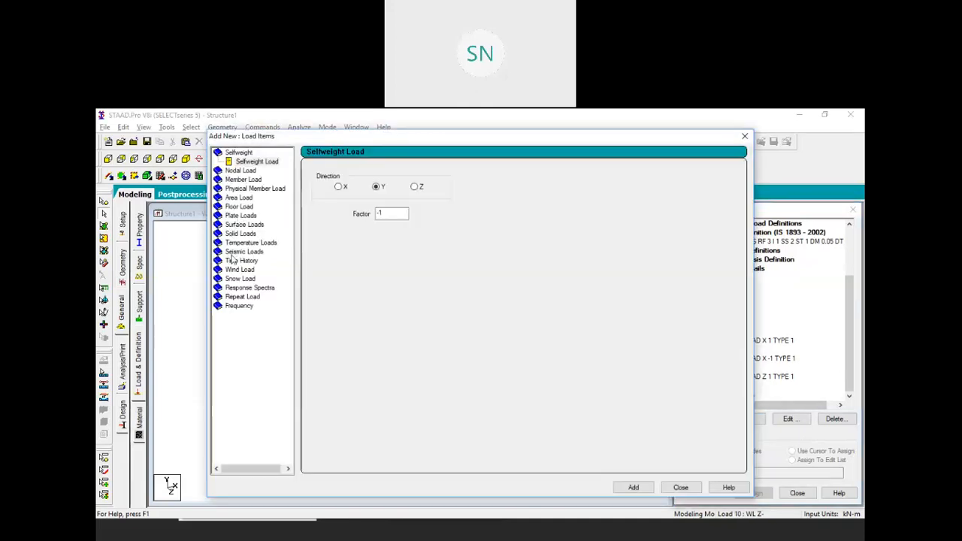
left_click(240, 269)
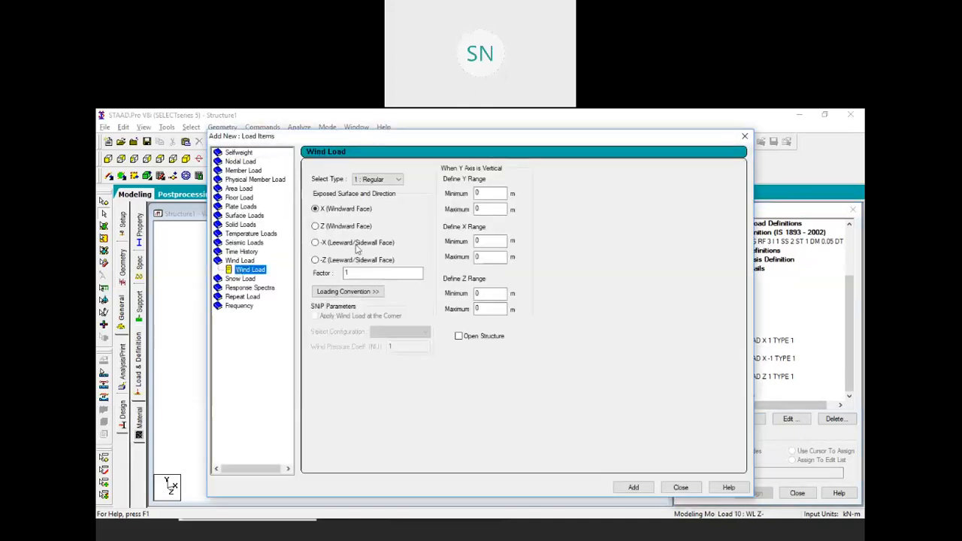
left_click(336, 229)
left_click(359, 274)
left_click_drag(359, 275, 300, 278)
type("-1")
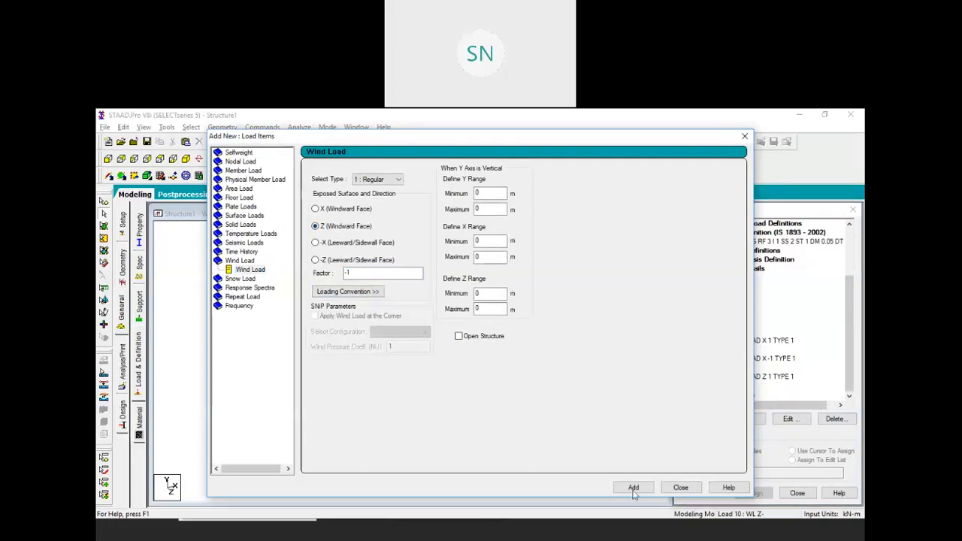
left_click(637, 487)
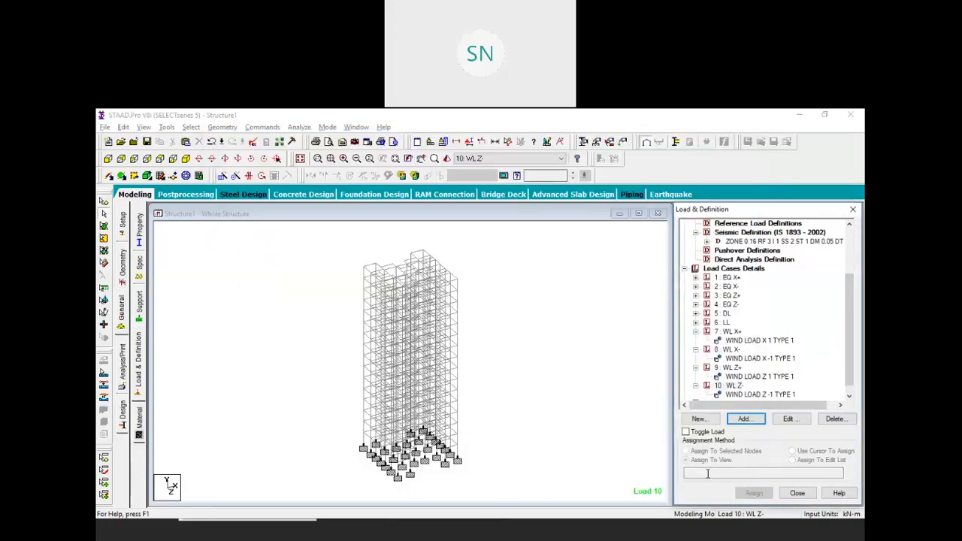
left_click(680, 488)
Preview the reversed Z wind load on the model, then collapse load cases 7–10
left_click(749, 395)
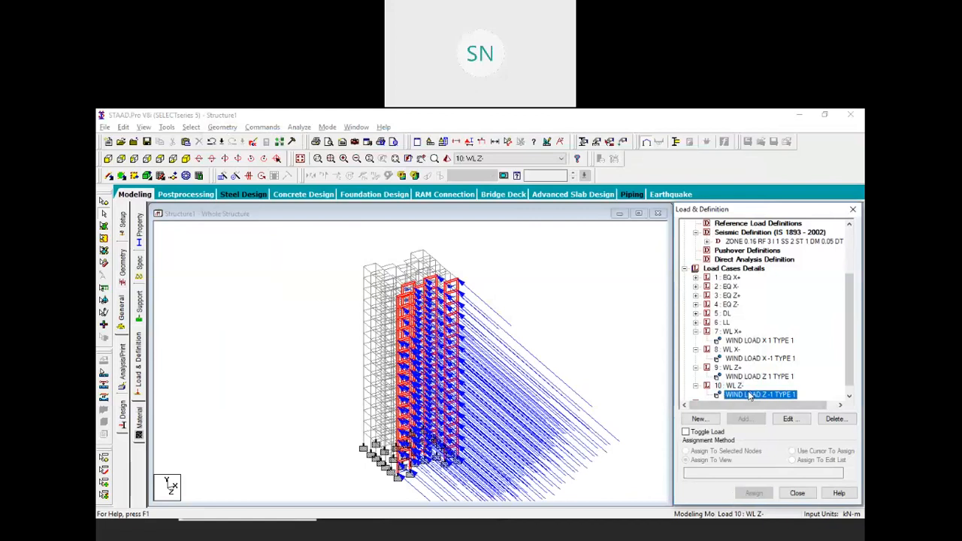
left_click(522, 272)
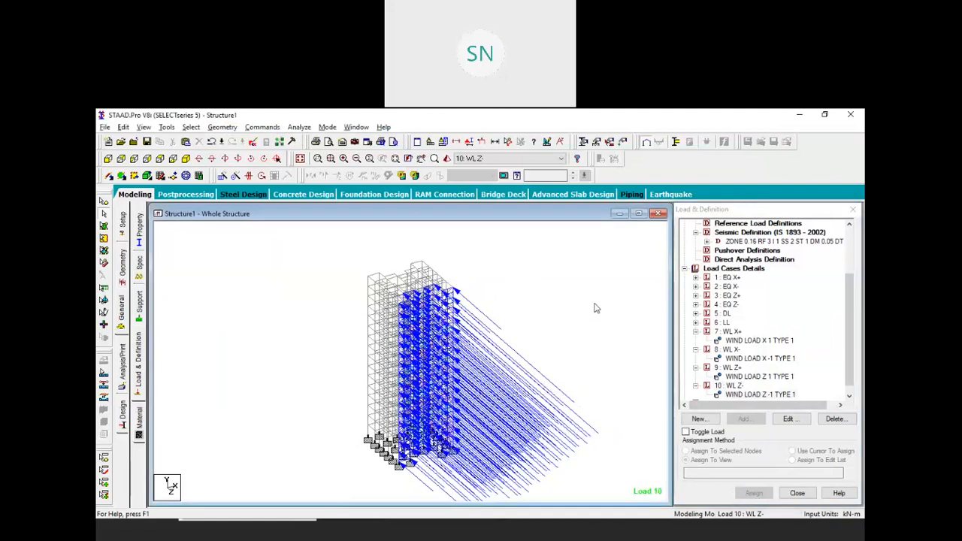
left_click(695, 332)
left_click(695, 341)
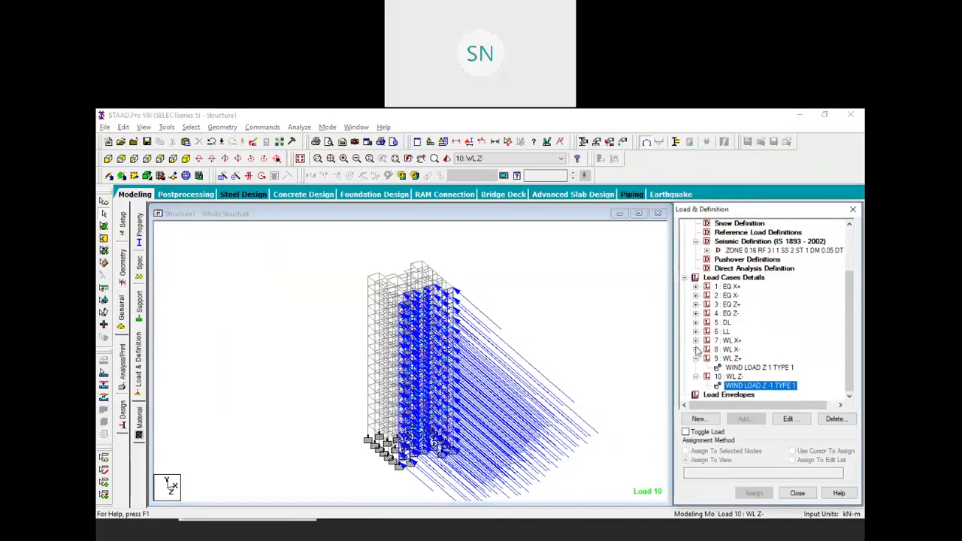
left_click(695, 359)
left_click(695, 376)
left_click(563, 335)
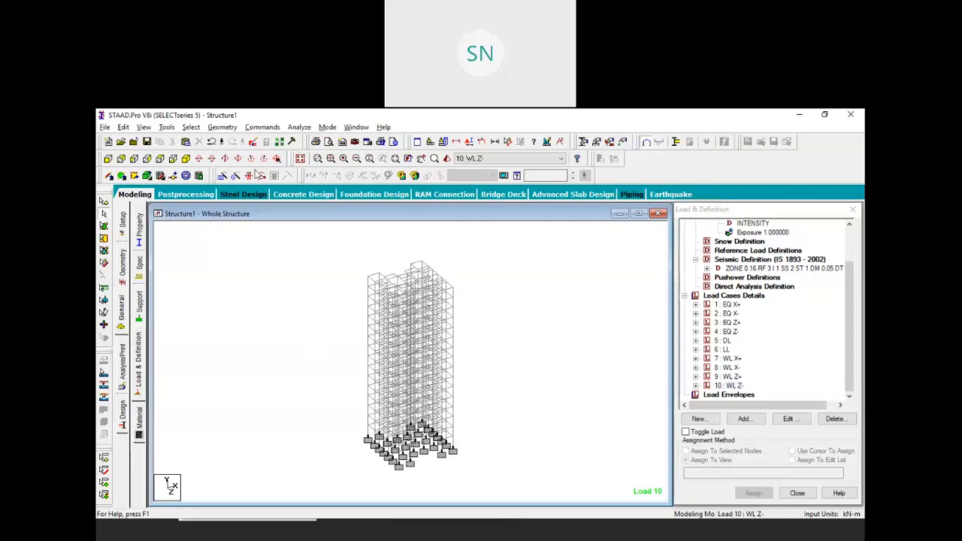
Add a Perform Analysis command to the model
left_click(261, 127)
mouse_move(332, 310)
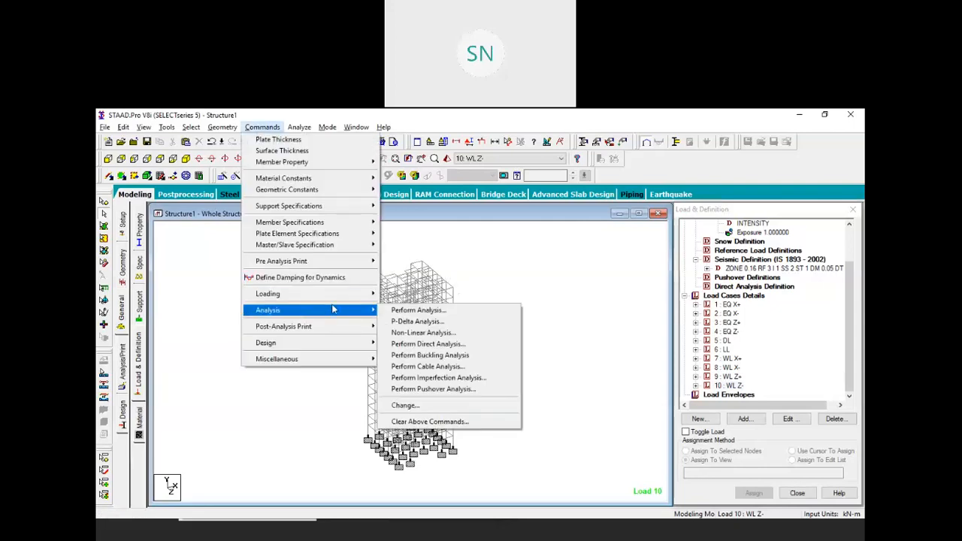
left_click(402, 311)
left_click(439, 383)
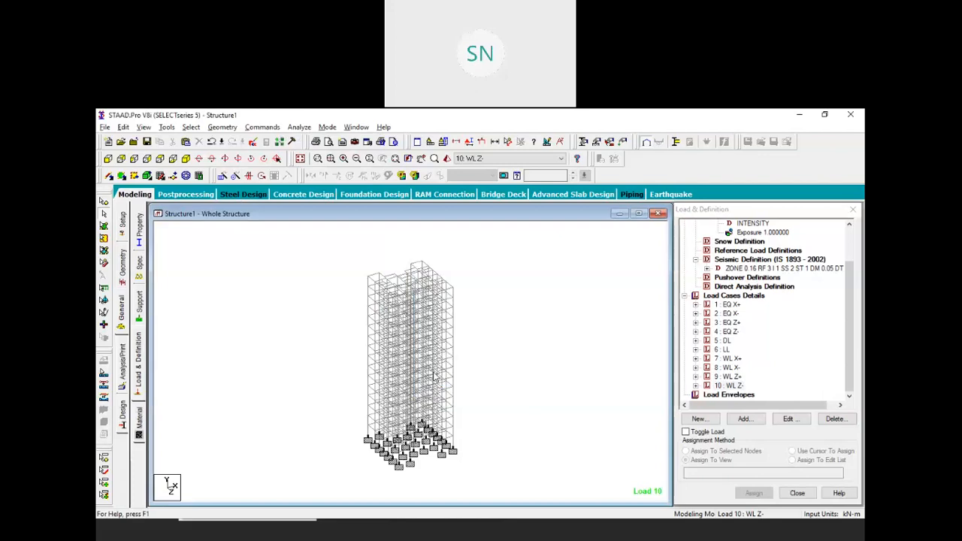
Save the model and run the analysis, choosing to view the output file afterwards
left_click(298, 126)
left_click(319, 140)
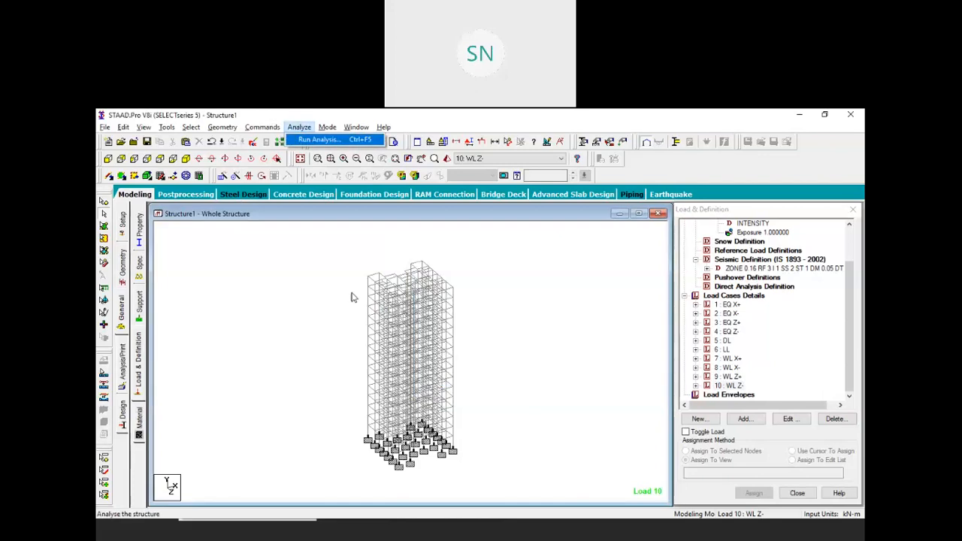
left_click(405, 332)
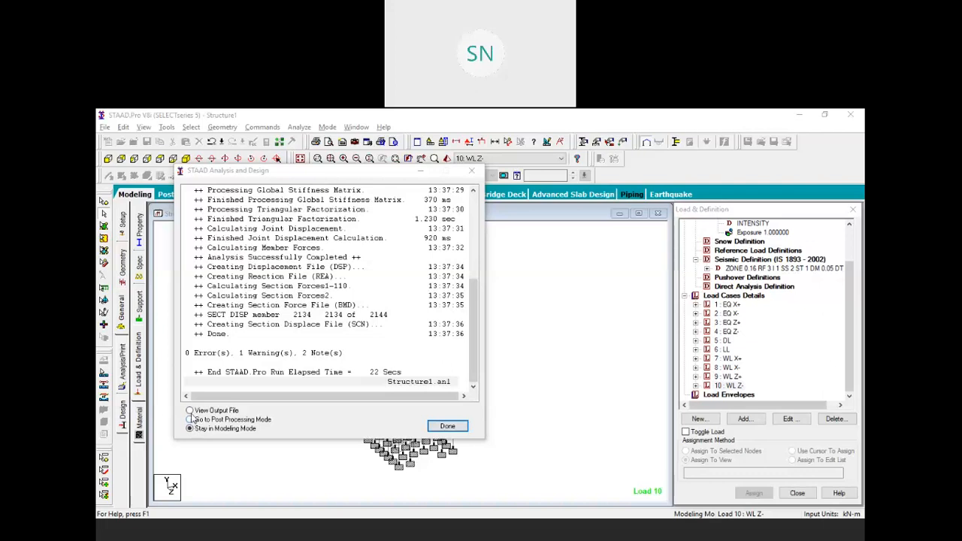
left_click(189, 411)
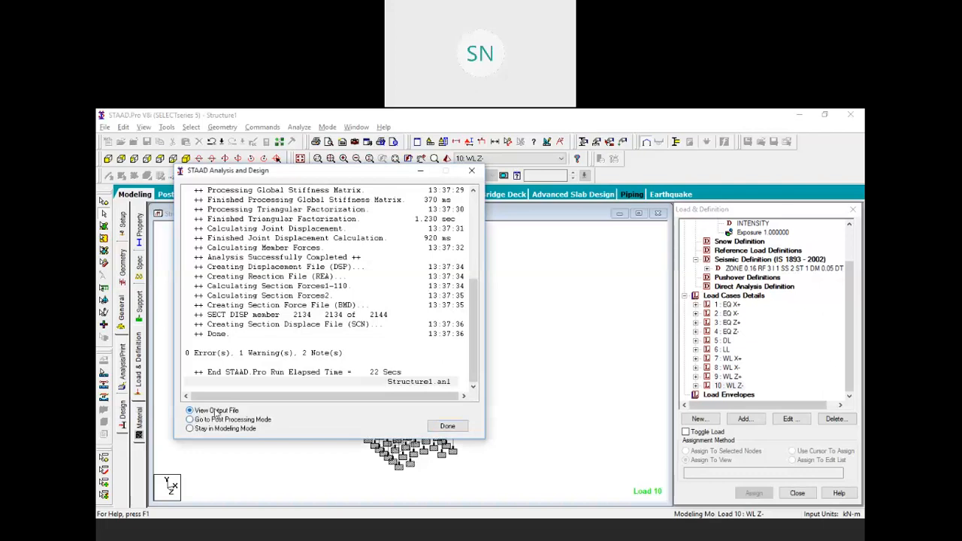
Open the output file, inspect the IS 1893 period warning (1.36770 sec), then close the viewer
left_click(447, 426)
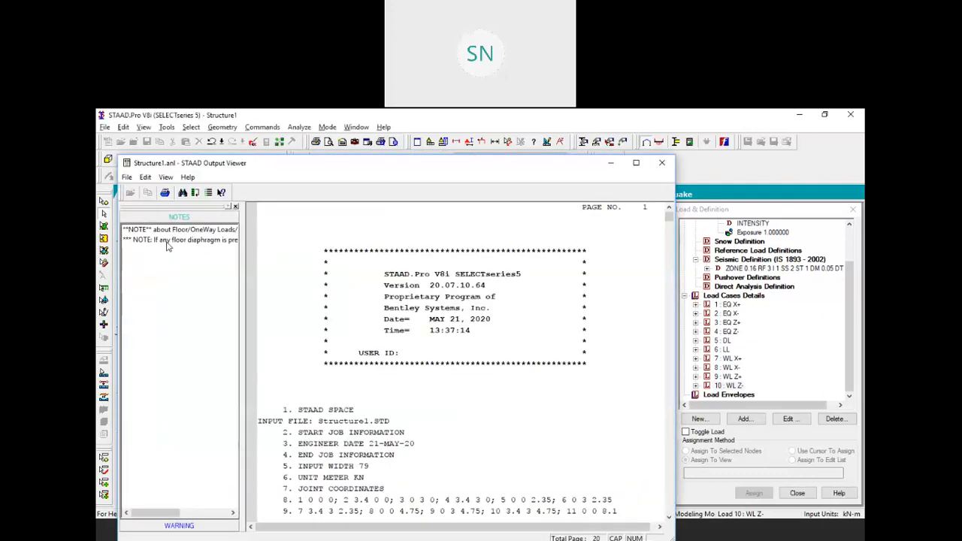
left_click(179, 525)
left_click(183, 242)
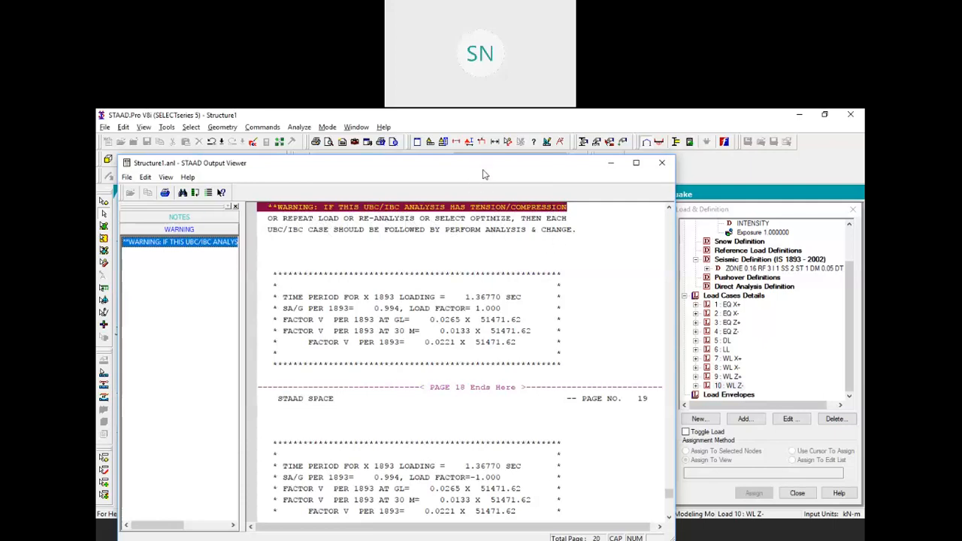
left_click_drag(486, 169, 505, 171)
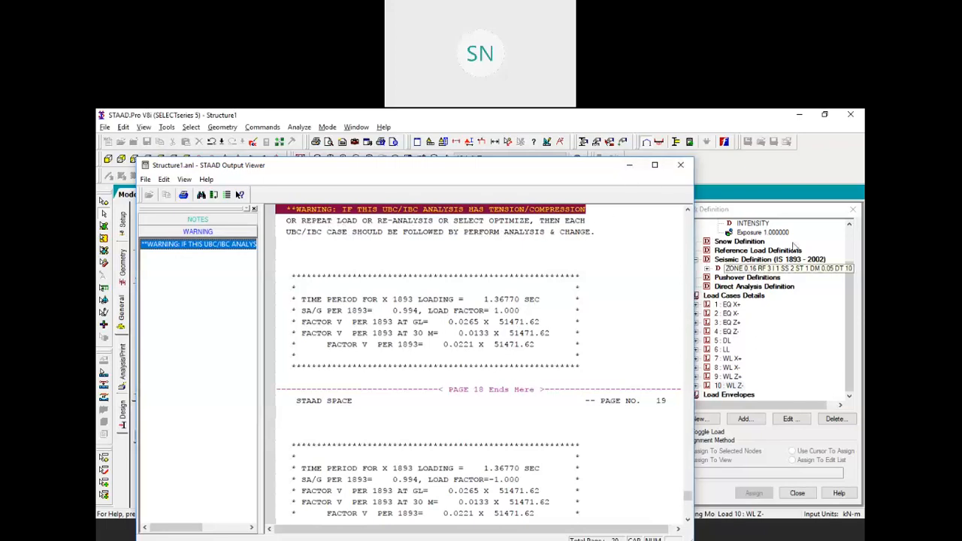
left_click(678, 166)
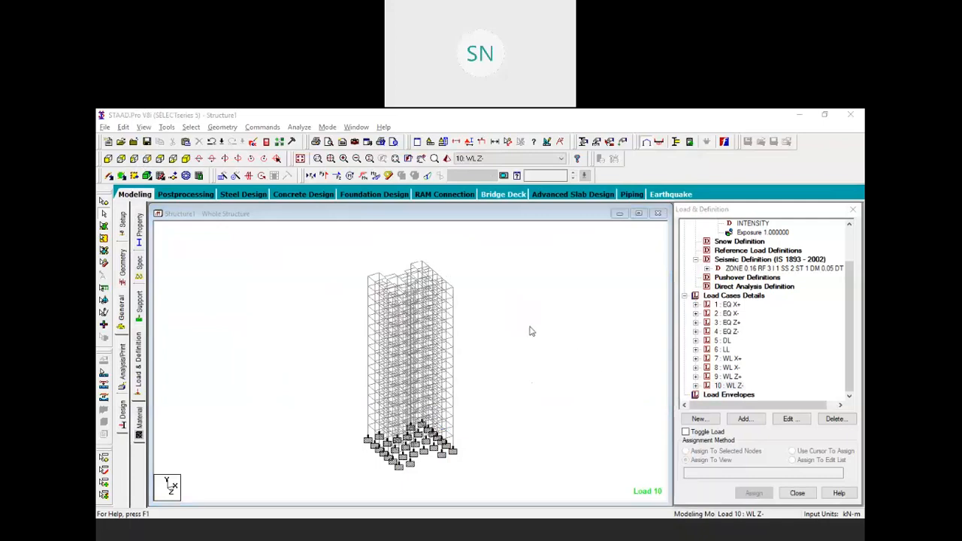
Open the auto load combination rules, switch to Indian Code and create a new code 'E&W'
left_click(273, 131)
mouse_move(339, 298)
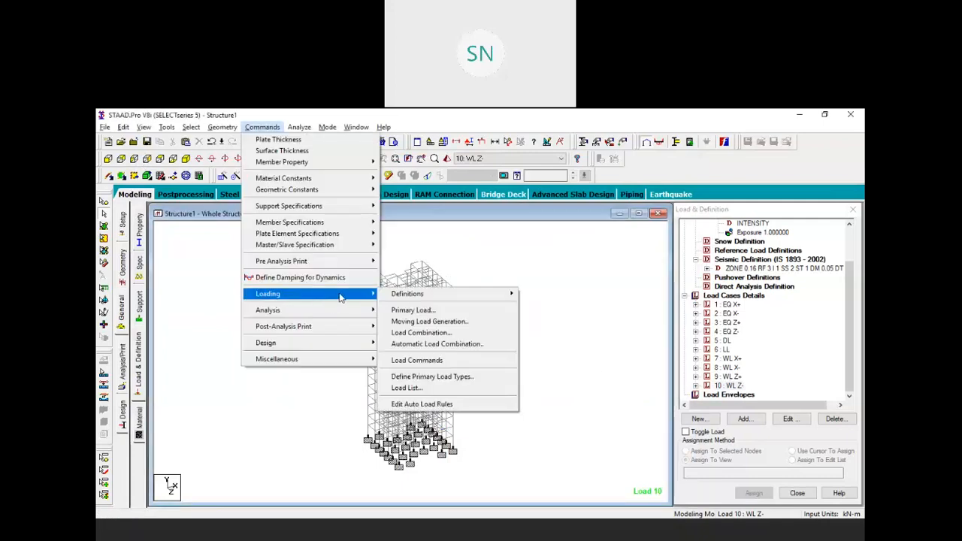
left_click(422, 404)
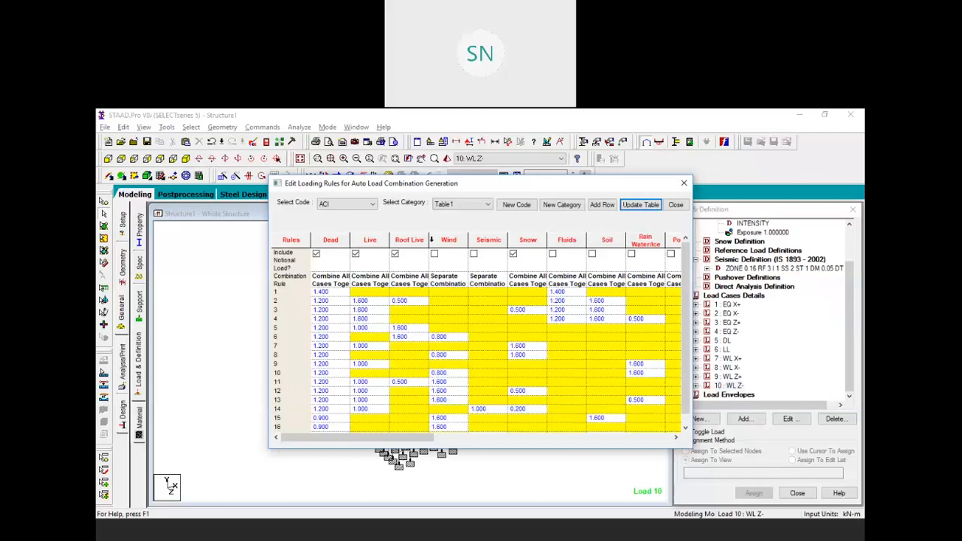
left_click(370, 204)
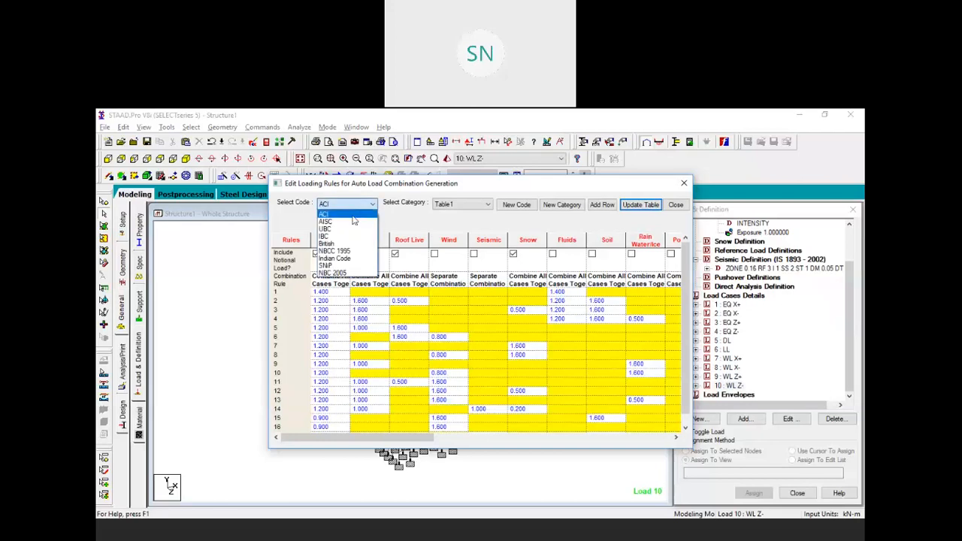
left_click(337, 259)
left_click(516, 204)
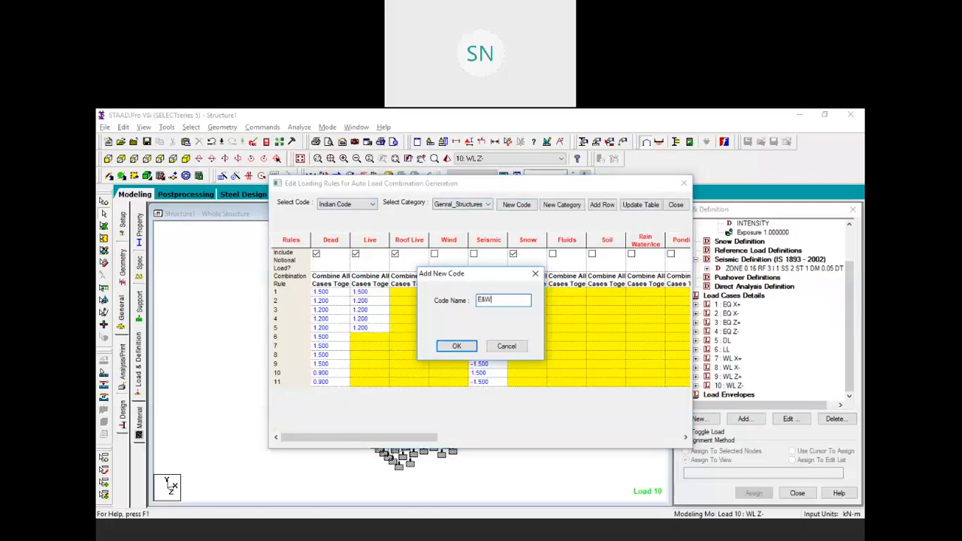
left_click(457, 346)
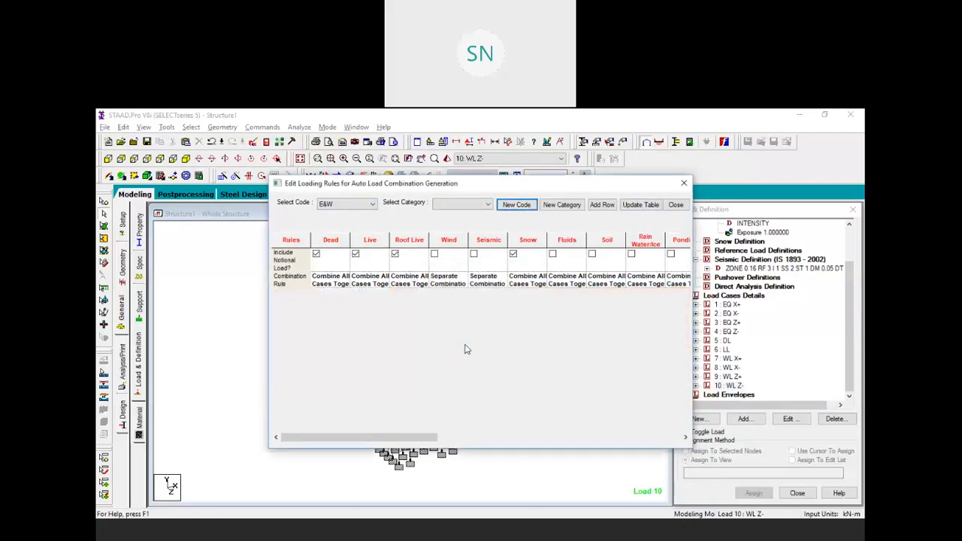
Reselect the Indian Code rules and start adding a new rule category
left_click(559, 206)
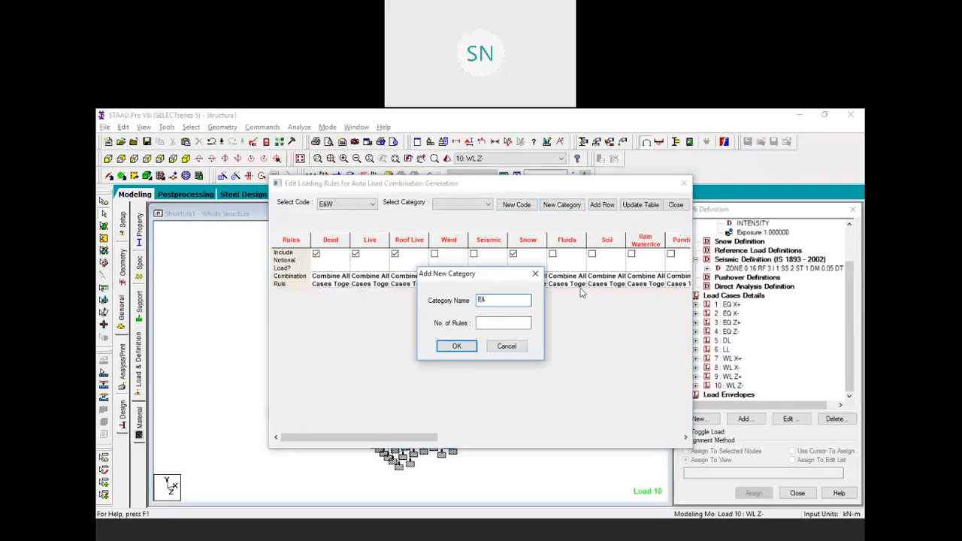
left_click(534, 274)
left_click(352, 205)
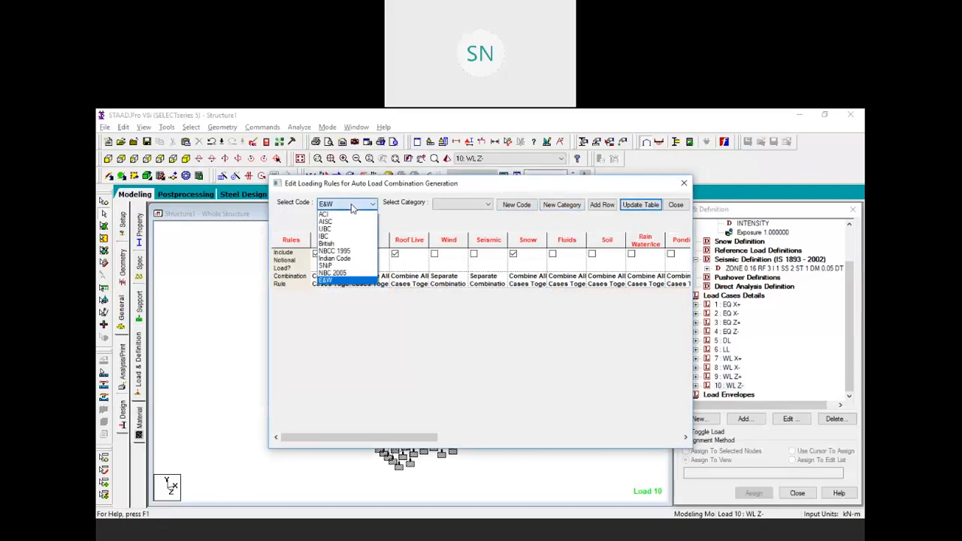
left_click(345, 260)
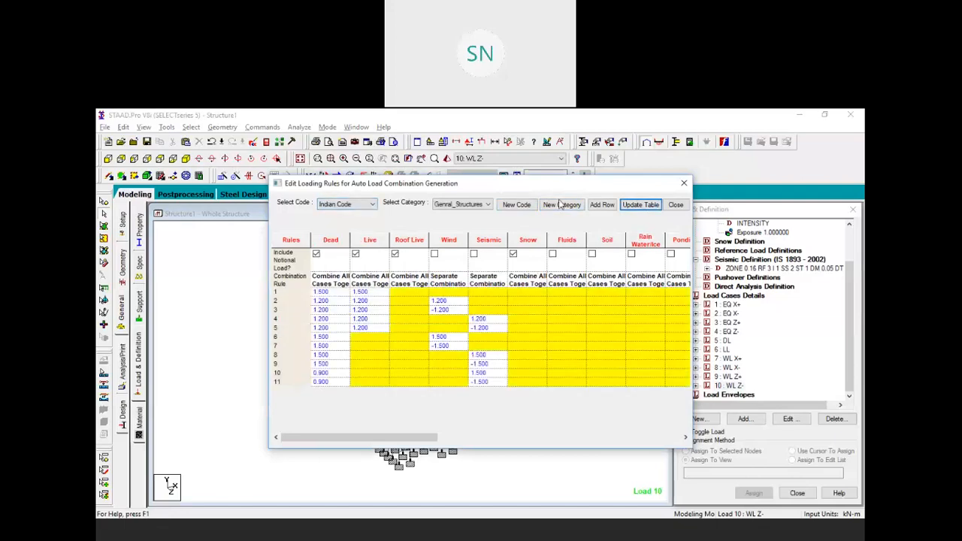
left_click(562, 204)
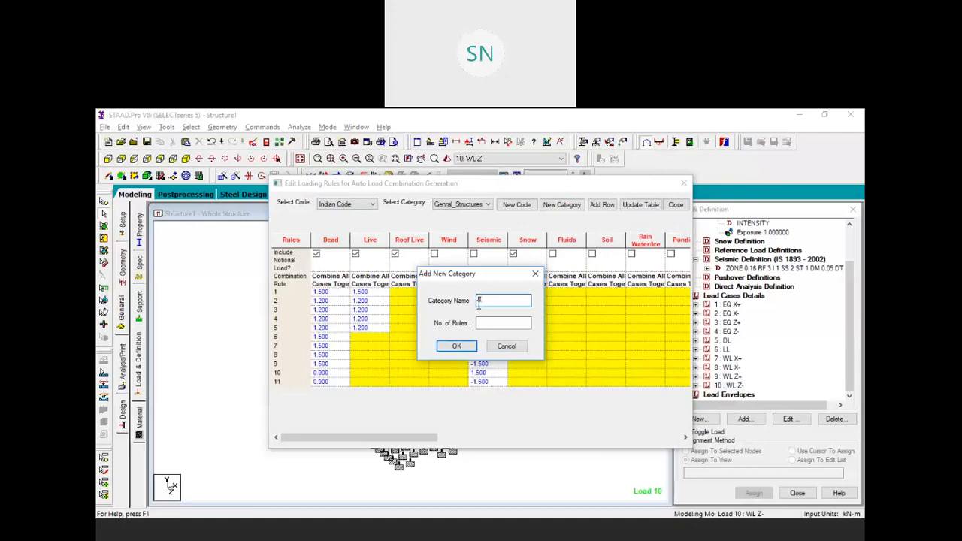
Create the new E&W category and enter Dead, Live and Wind factors (1.5, 1.2) for rules 1–3
left_click(496, 321)
left_click(456, 346)
left_click(328, 296)
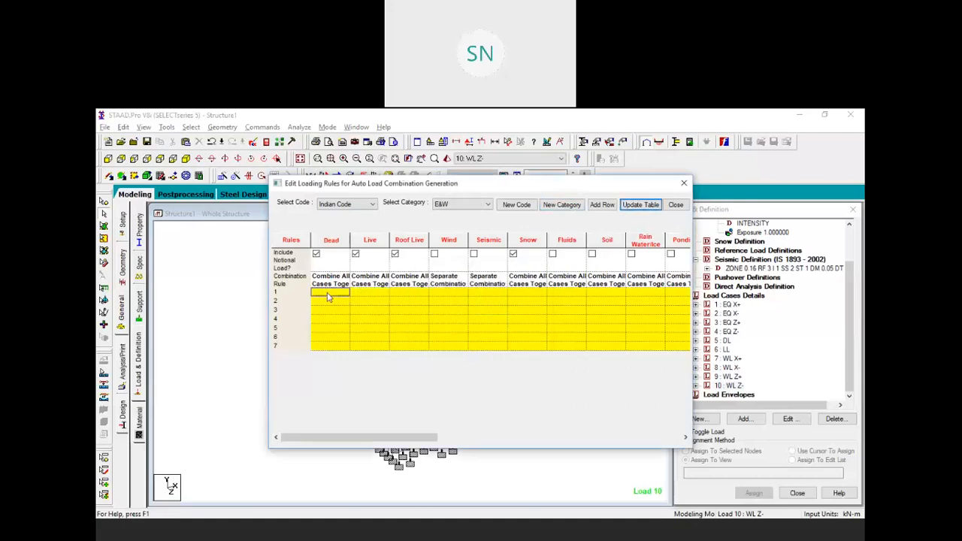
type("1.5")
left_click(369, 293)
type("1")
left_click(336, 300)
type("1.5")
left_click(434, 300)
type("1.5")
left_click(336, 310)
type("1.2")
left_click(369, 310)
type("1.2")
left_click(439, 314)
type("1")
Enter Dead, Live, Wind and Seismic factors for rules 4–7, using 1.5, 1.2 and 0.9
left_click(328, 319)
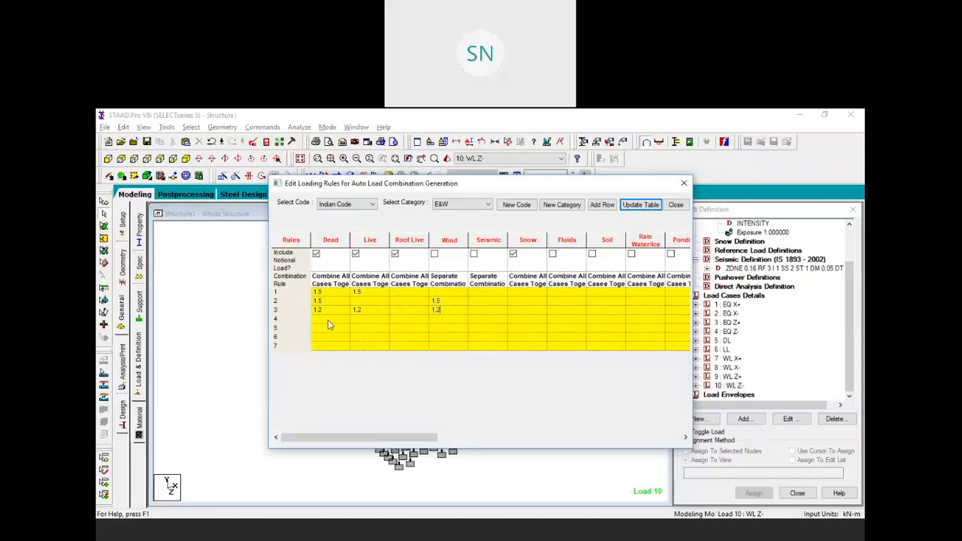
left_click(328, 320)
left_click(436, 319)
left_click(436, 319)
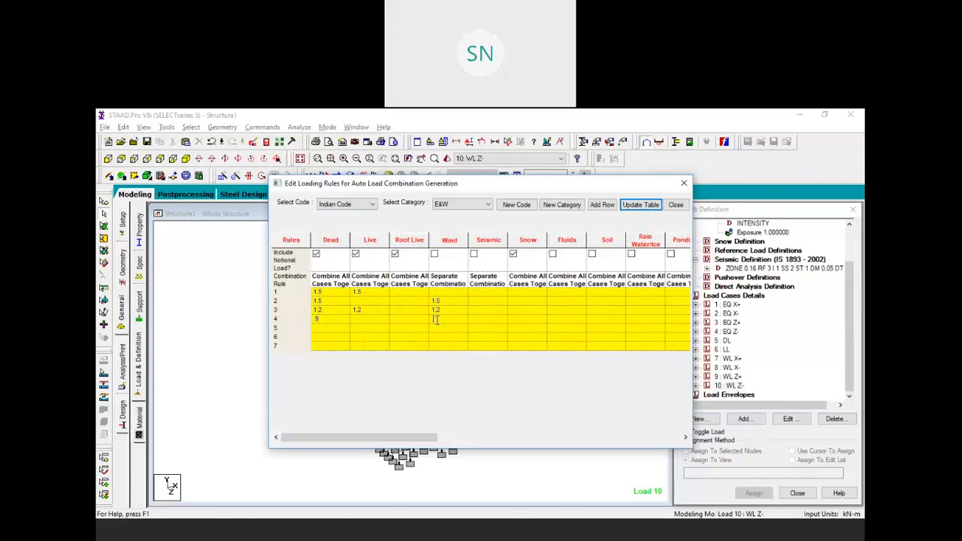
left_click(329, 329)
type("1.5")
left_click(481, 330)
type("1.5")
left_click(347, 338)
type("1.2")
left_click(372, 338)
type("1.2")
left_click(485, 338)
type("1.2")
left_click(332, 345)
type(".9")
left_click(481, 346)
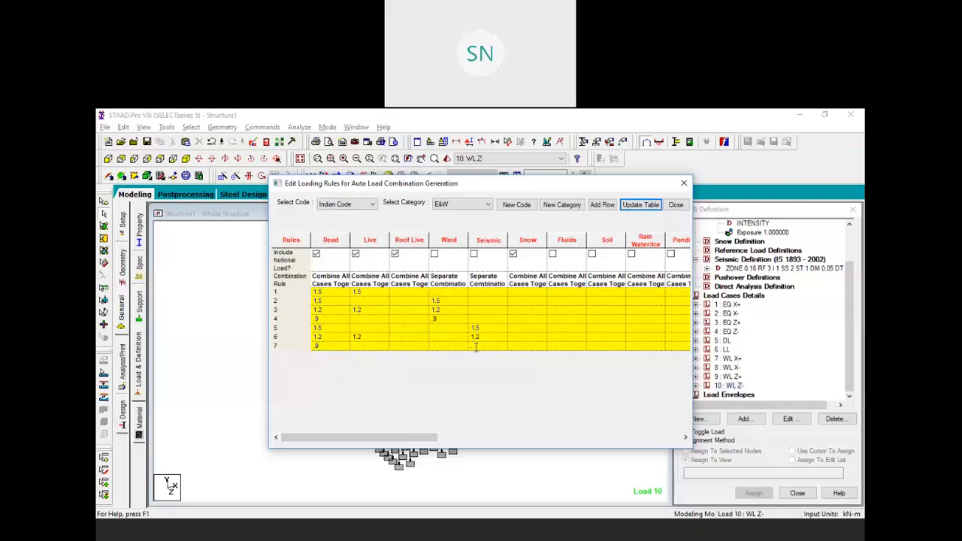
Update the table with the entered factors and close the combination rules editor
left_click(641, 205)
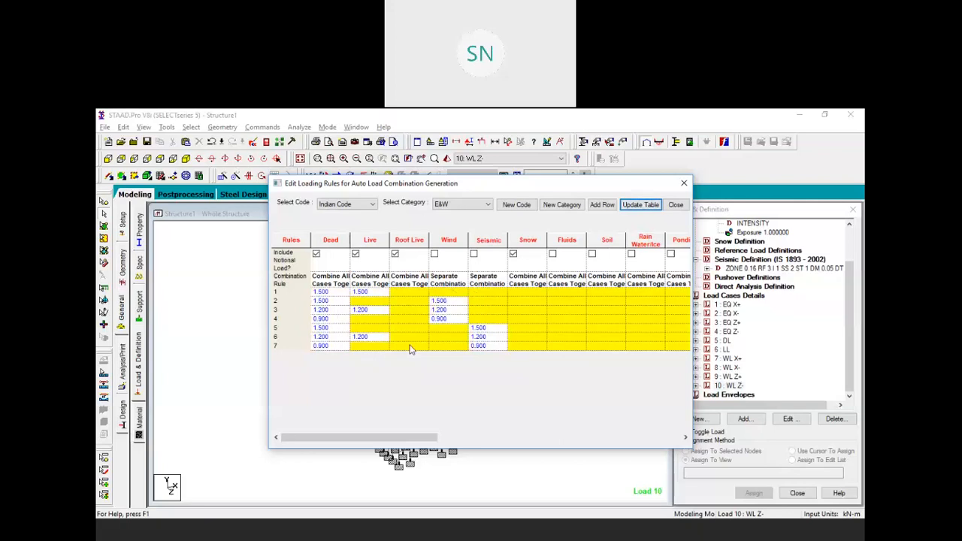
left_click(676, 206)
left_click(733, 296)
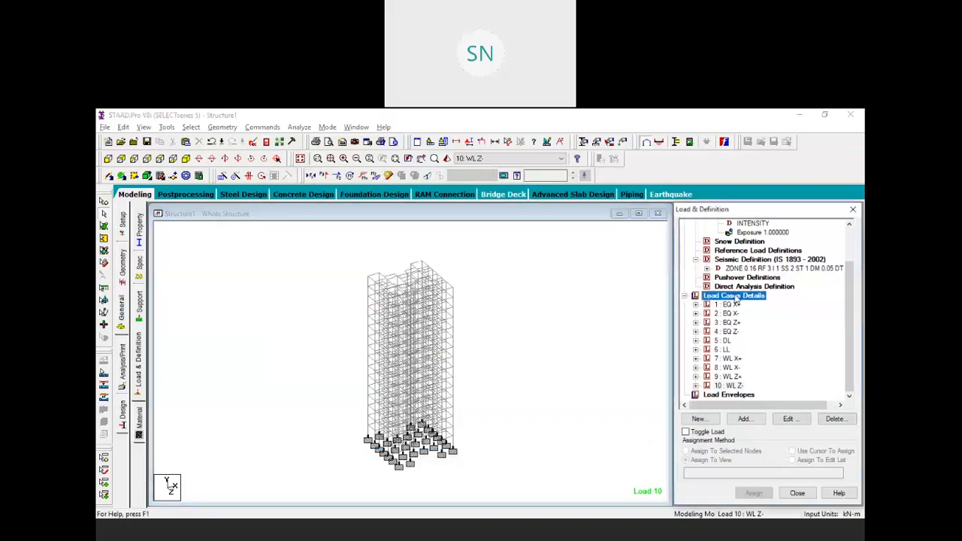
Generate automatic load combinations for the Indian Code, E&W category
left_click(746, 420)
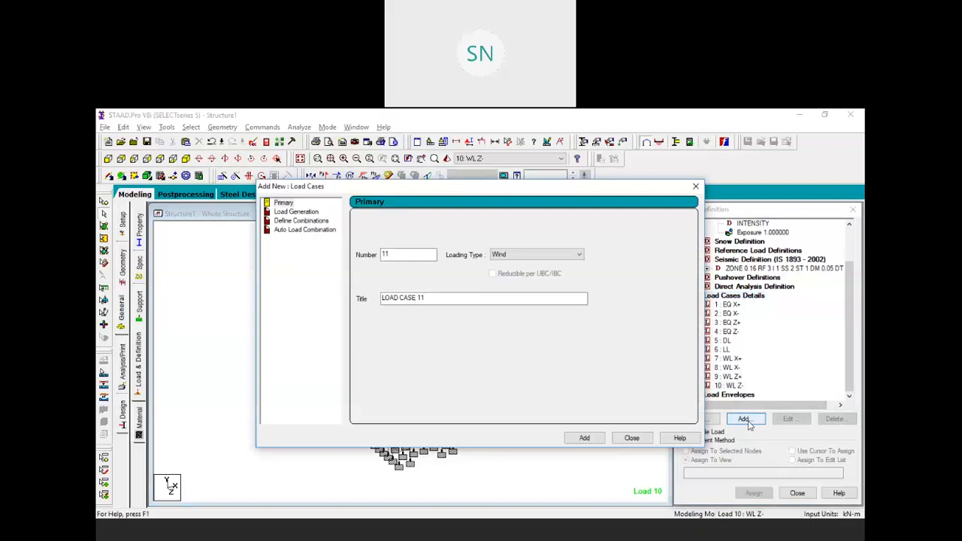
left_click(292, 230)
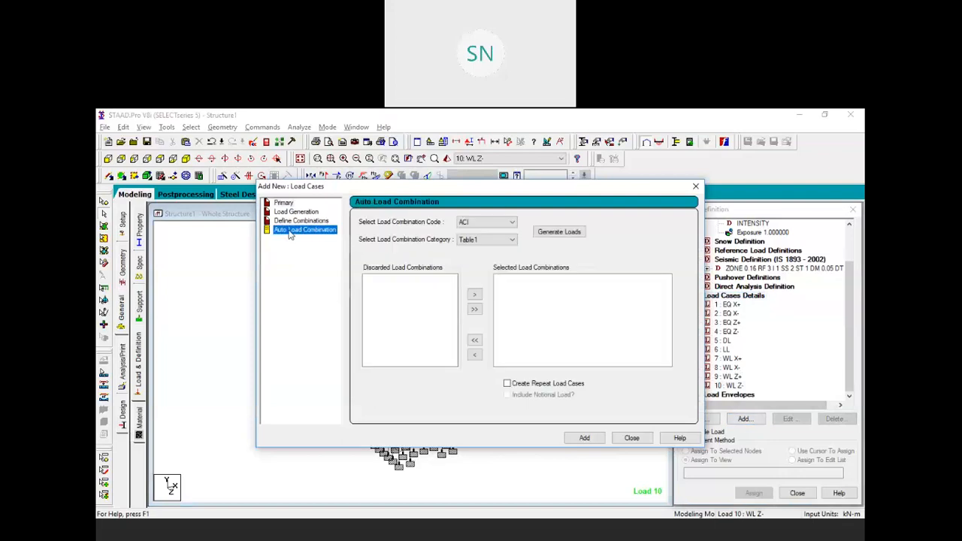
left_click(513, 221)
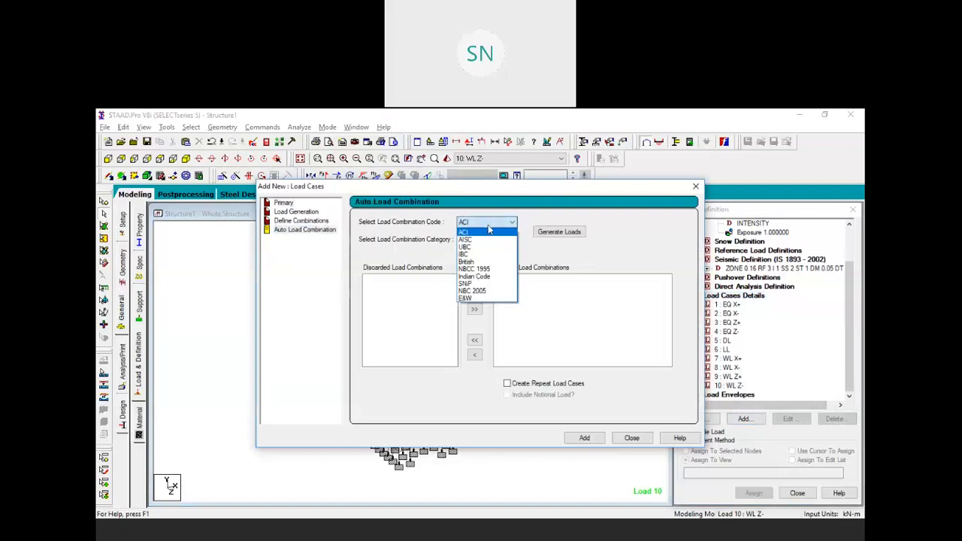
left_click(481, 277)
left_click(496, 239)
left_click(474, 275)
left_click(560, 231)
Add the 25 generated combinations as load cases, accepting deletion of old result files
scroll(574, 293, "down", 5)
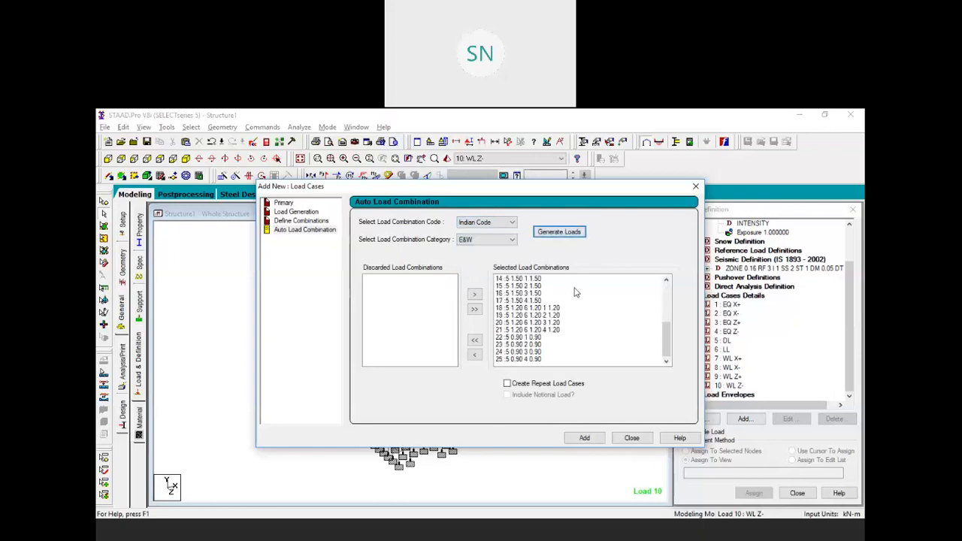
scroll(574, 289, "up", 5)
scroll(574, 289, "down", 5)
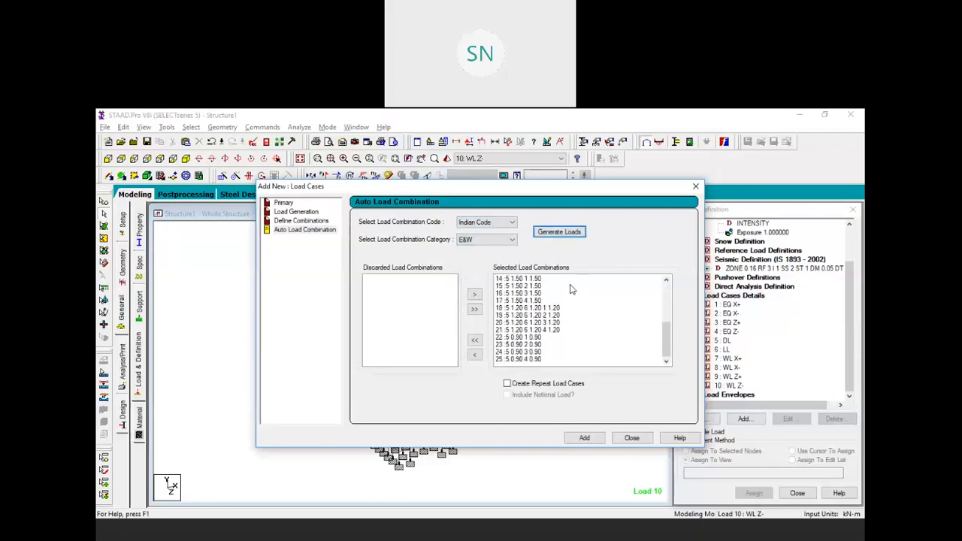
left_click(585, 438)
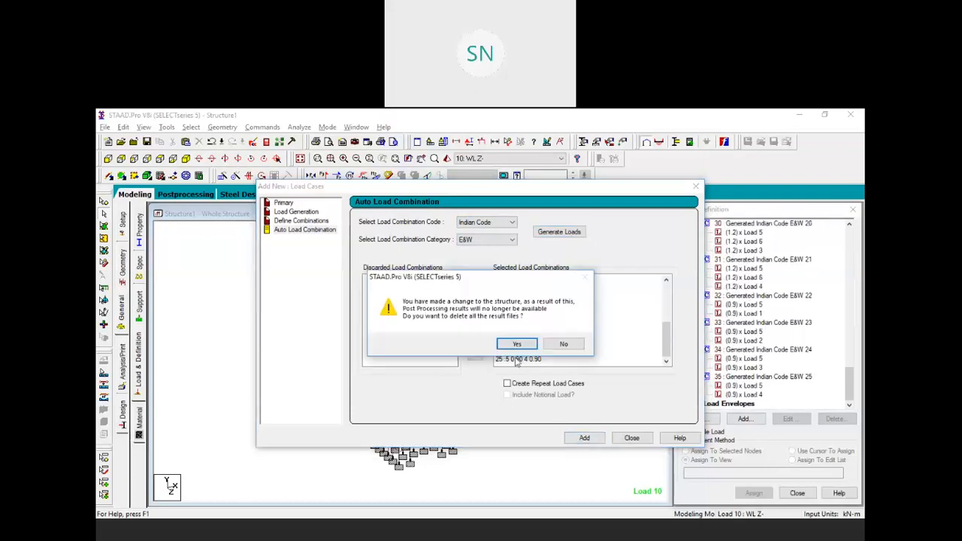
left_click(516, 344)
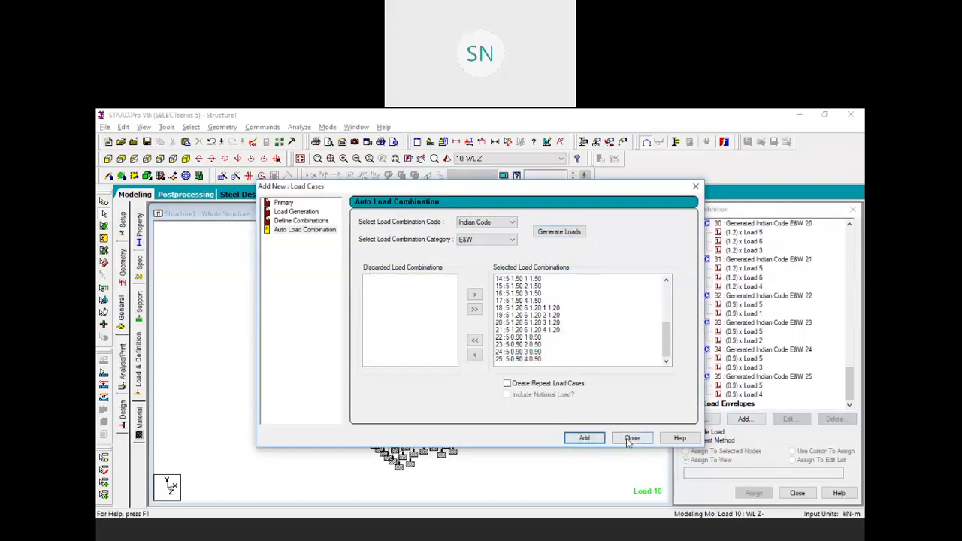
left_click(631, 437)
scroll(724, 368, "up", 1)
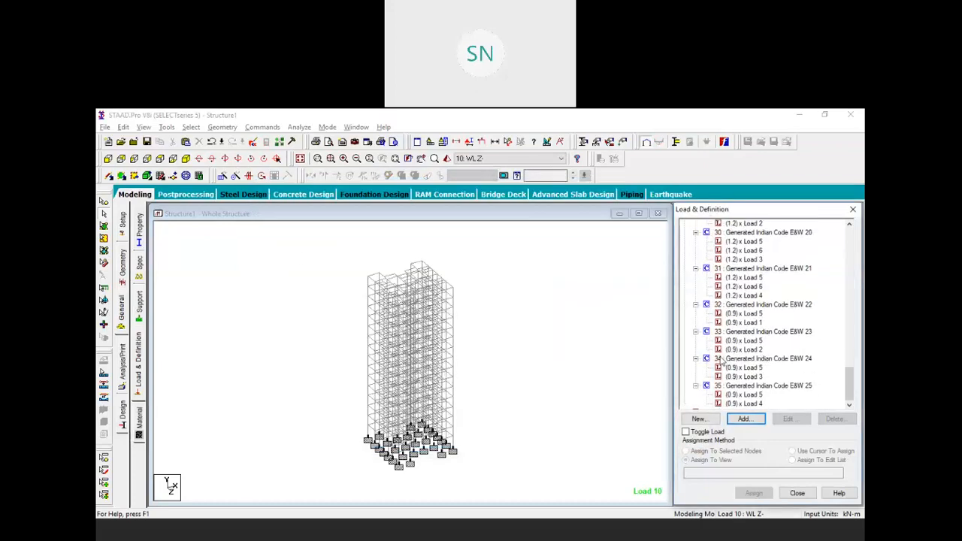
left_click(299, 128)
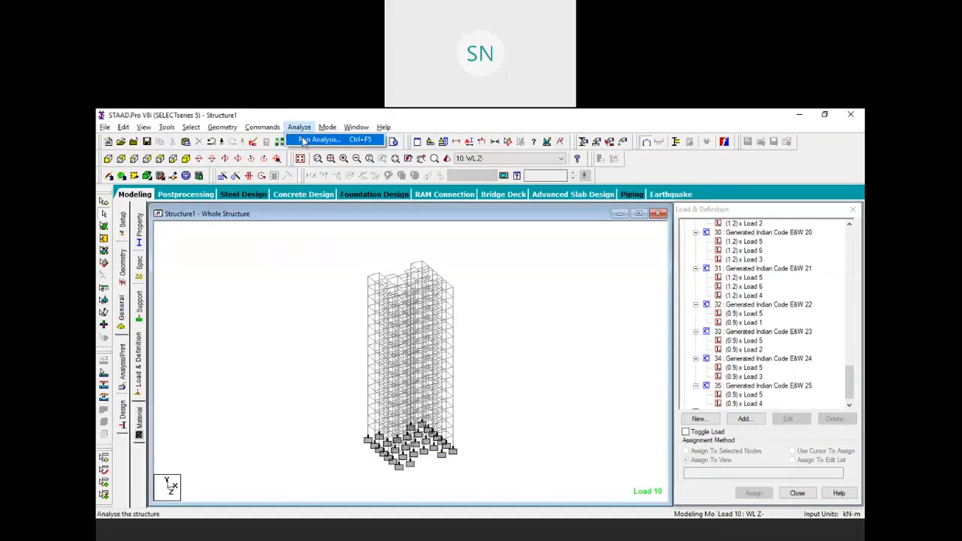
Add a PERFORM ANALYSIS command after the load combinations
left_click(312, 301)
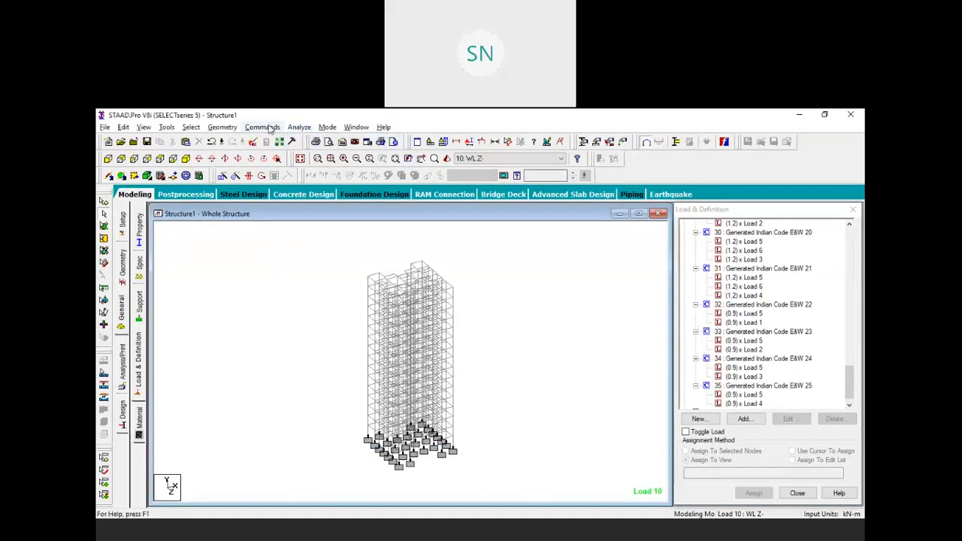
left_click(262, 127)
mouse_move(322, 316)
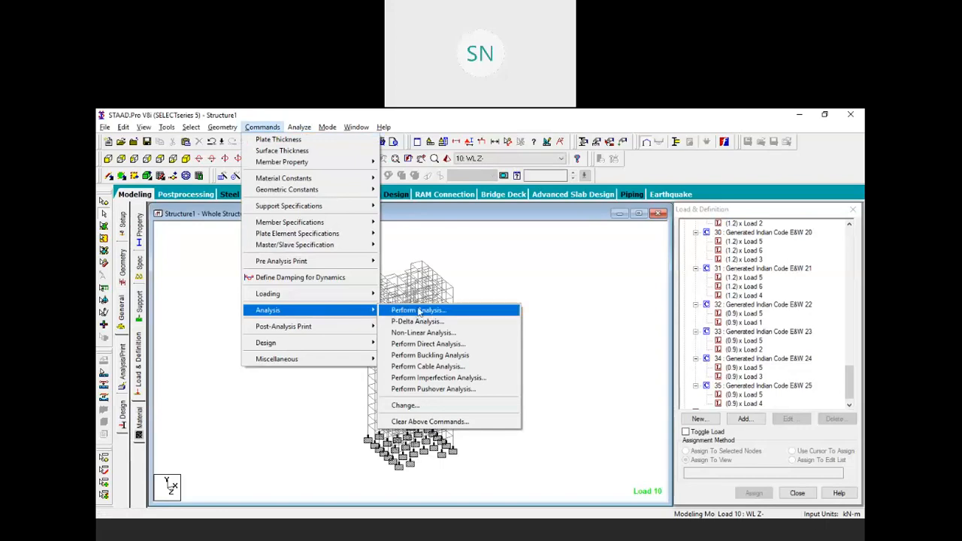
left_click(456, 265)
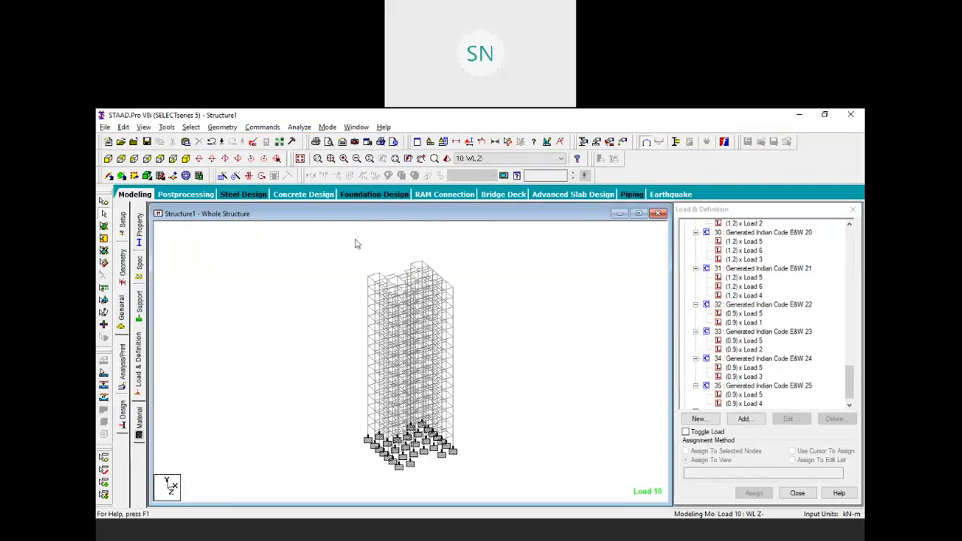
Save and run the analysis with zero errors, then switch to IS456 concrete design
left_click(299, 127)
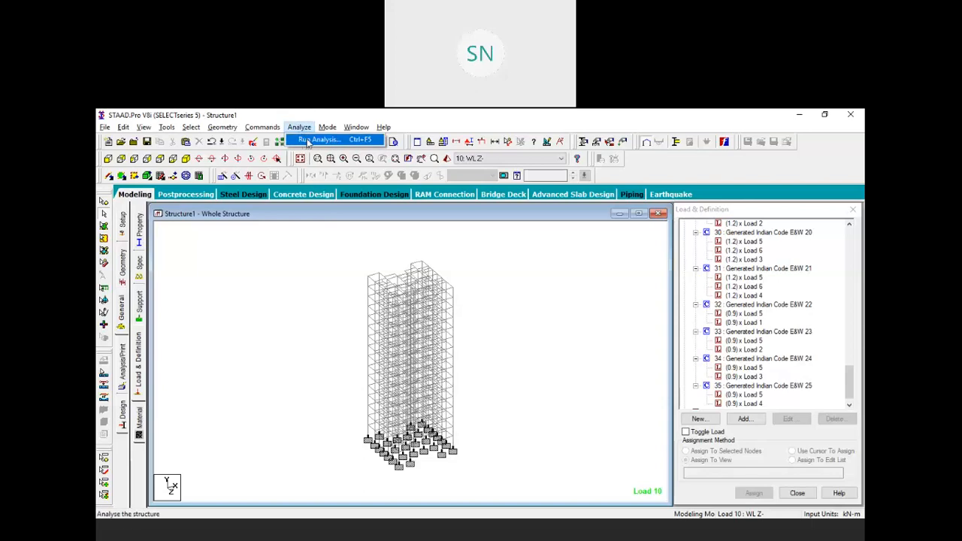
left_click(307, 144)
left_click(408, 335)
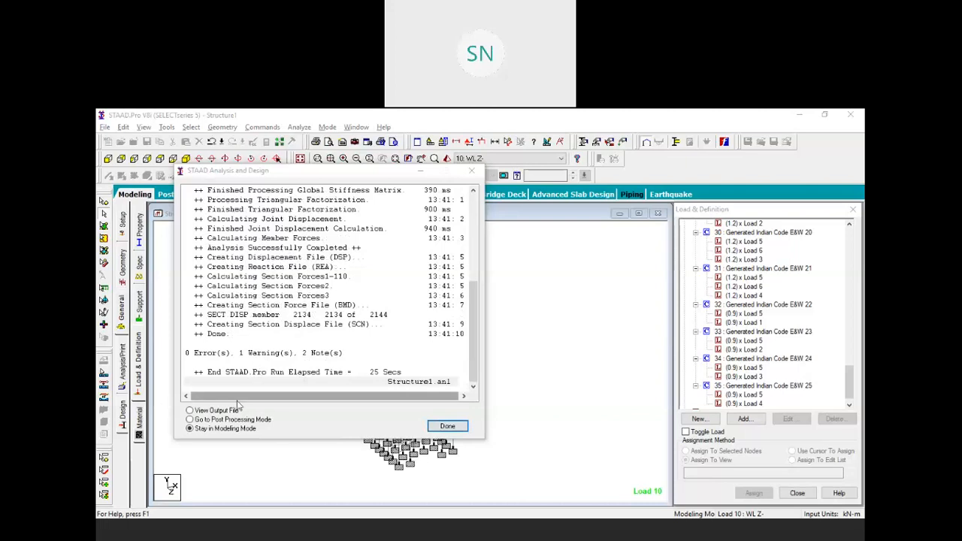
left_click(447, 426)
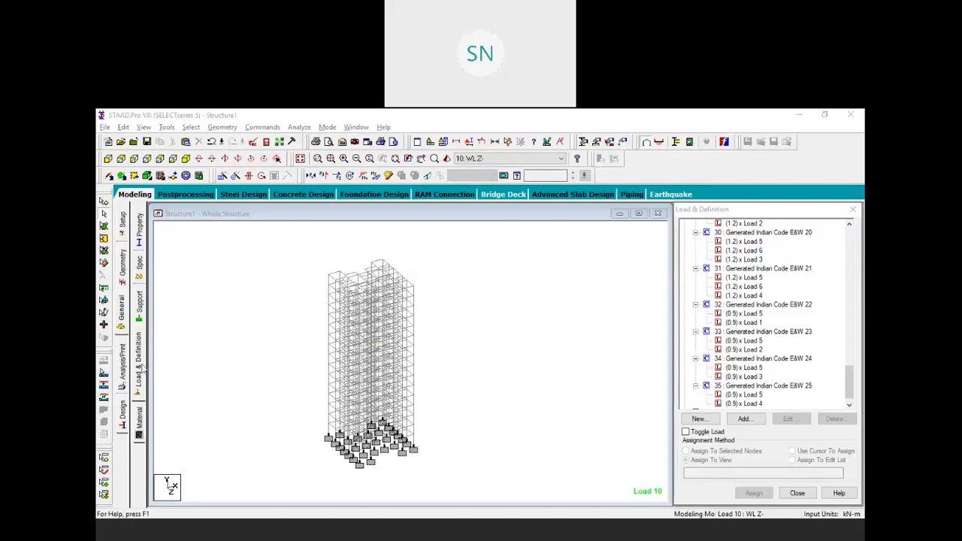
left_click(122, 412)
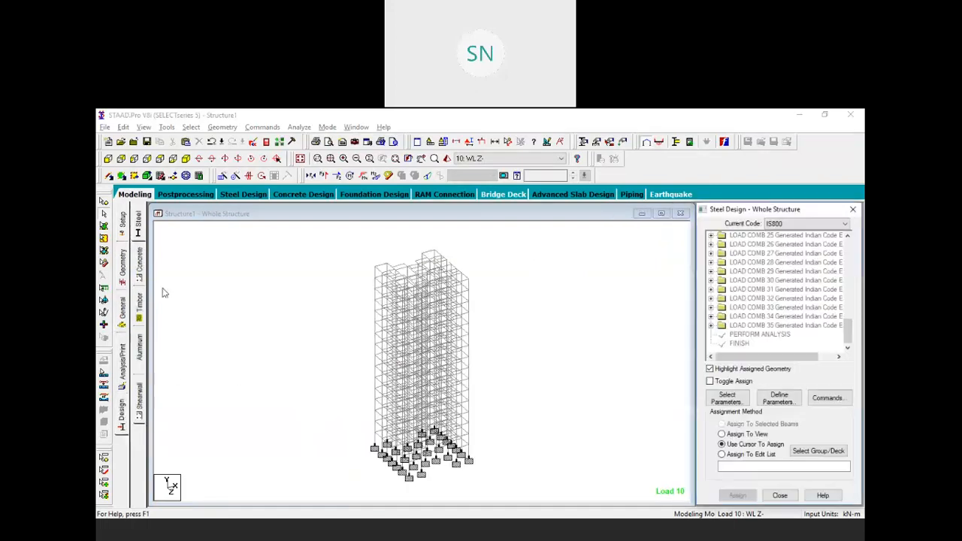
left_click(142, 263)
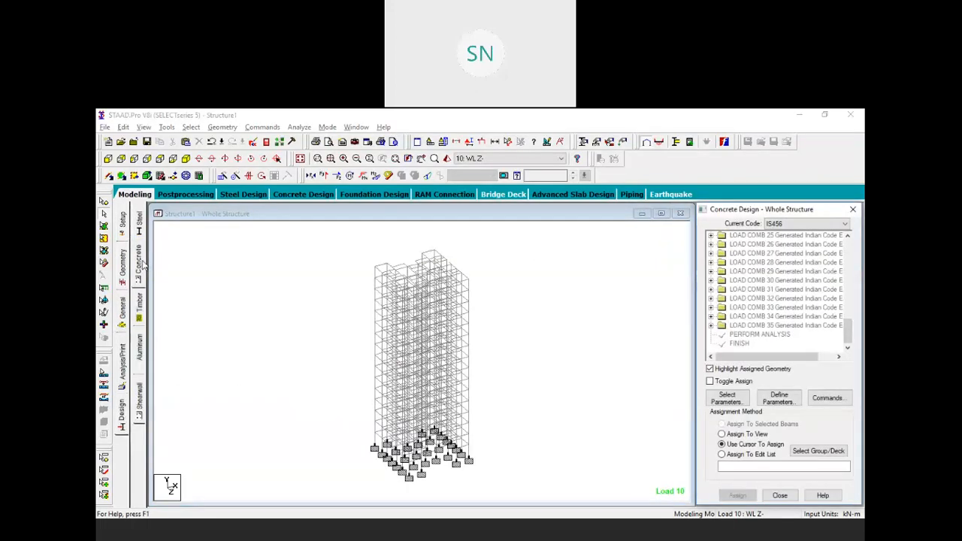
Define IS456 parameters FC 27579.2, FYMAIN 413688 kN/m² and TRACK 2, then close the dialog
left_click(779, 400)
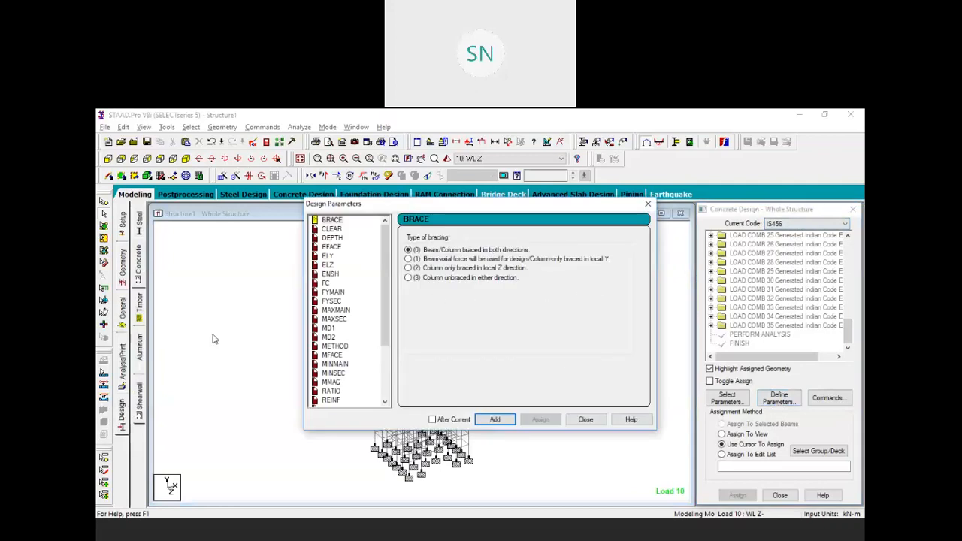
left_click(324, 284)
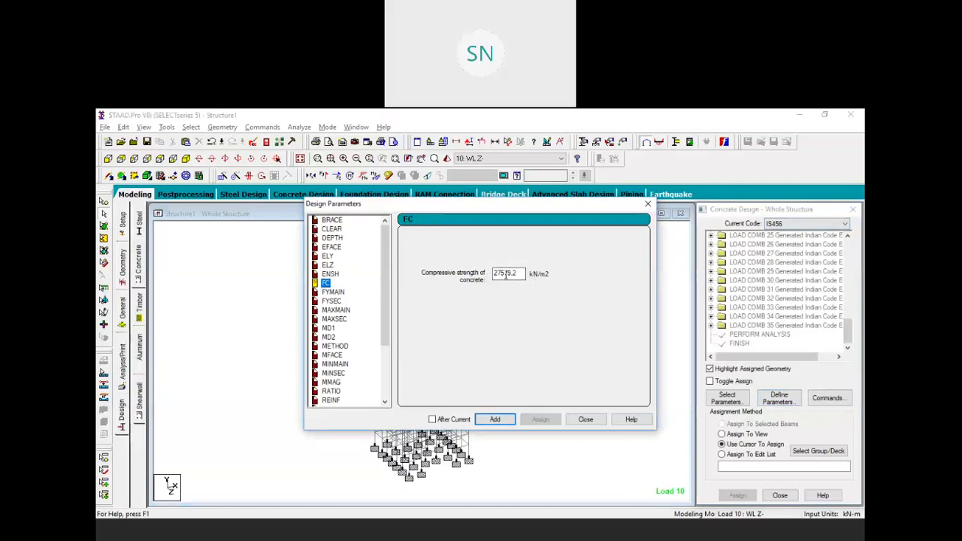
left_click(489, 421)
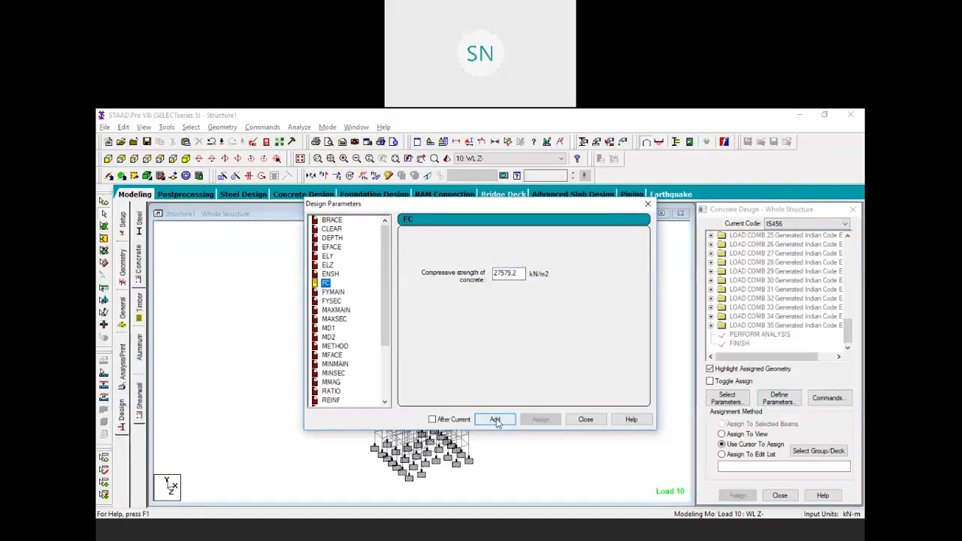
left_click(340, 292)
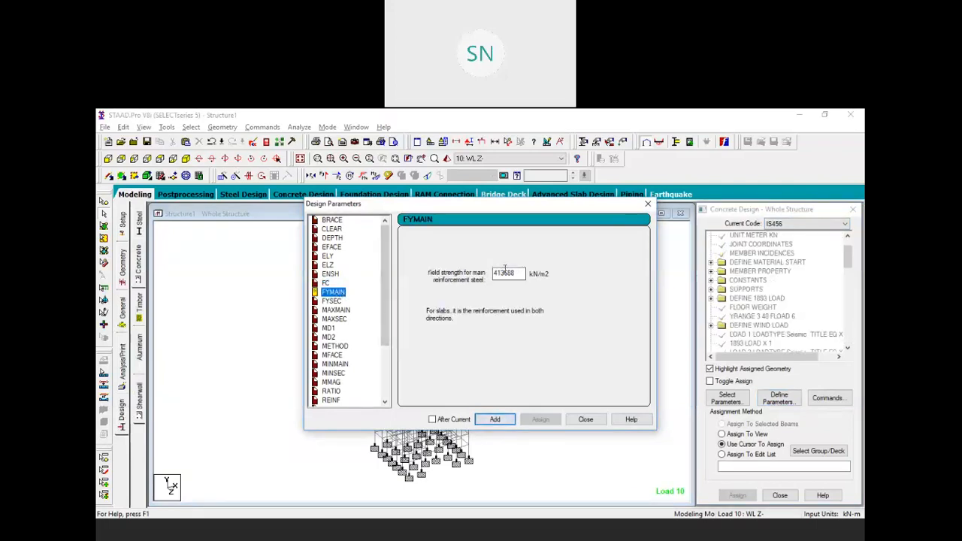
left_click(495, 419)
scroll(381, 323, "down", 1)
scroll(380, 324, "down", 3)
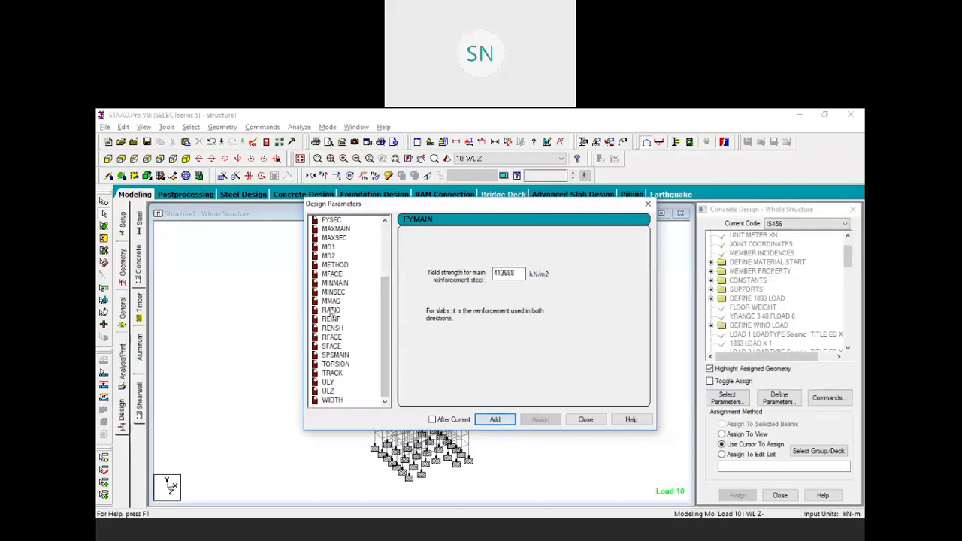
left_click(326, 373)
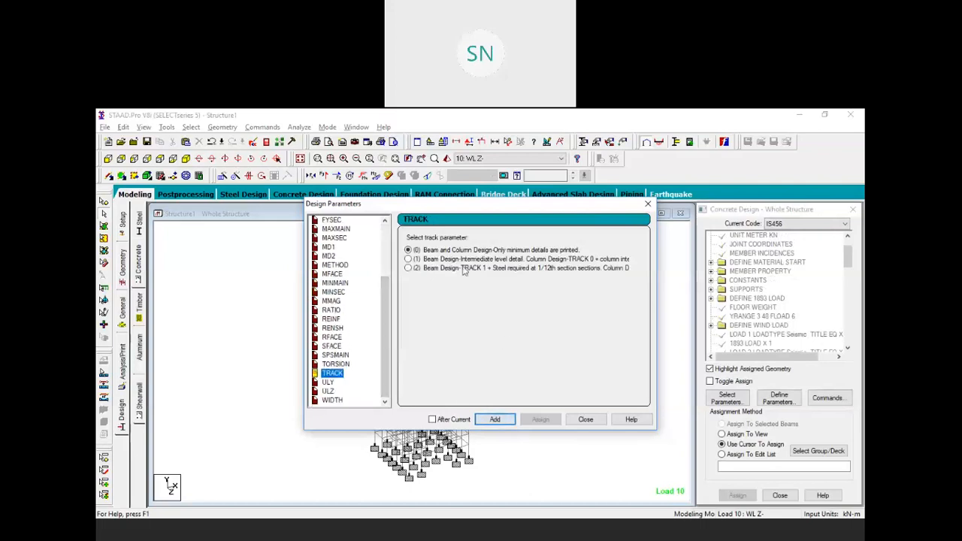
left_click(408, 268)
left_click(496, 421)
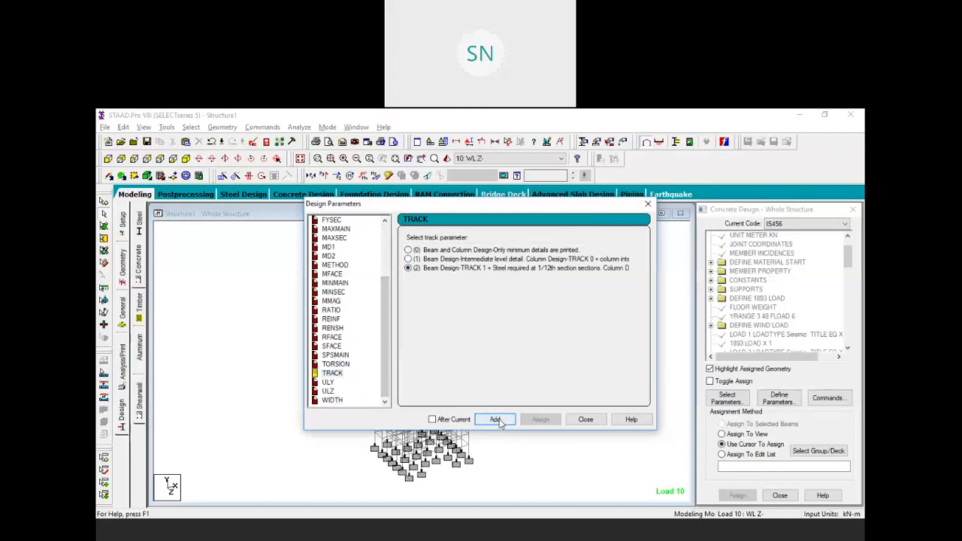
left_click(584, 419)
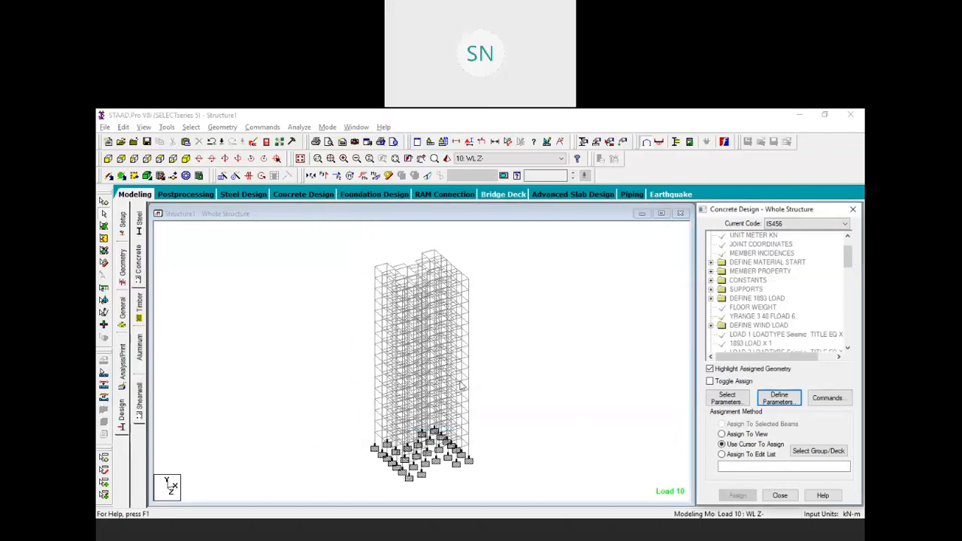
Assign FC 27579.2 to every member in view
left_click(170, 311)
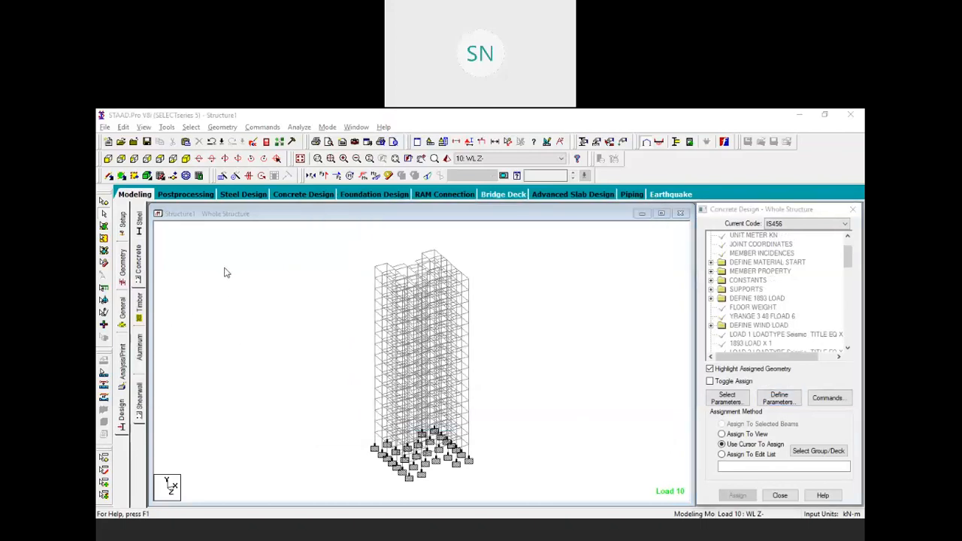
scroll(781, 308, "down", 2)
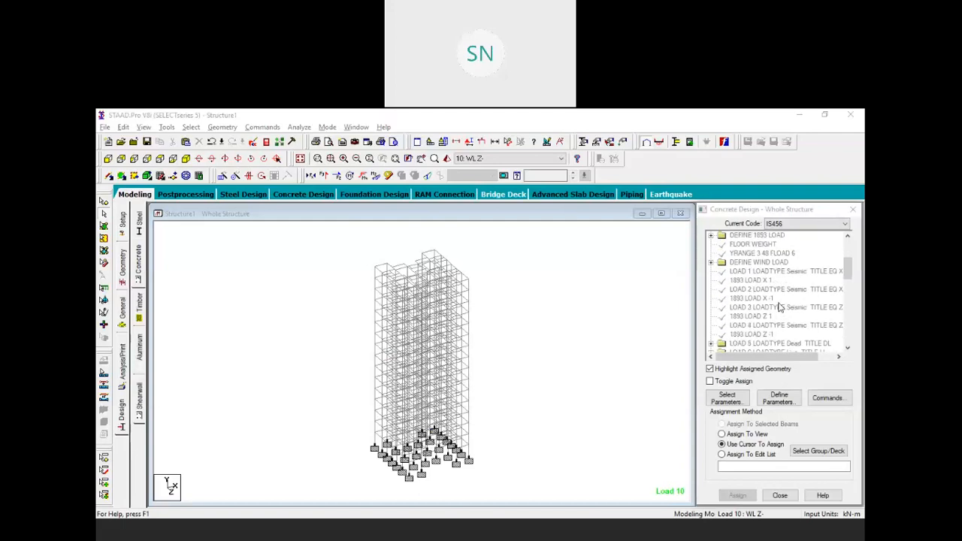
scroll(779, 306, "down", 10)
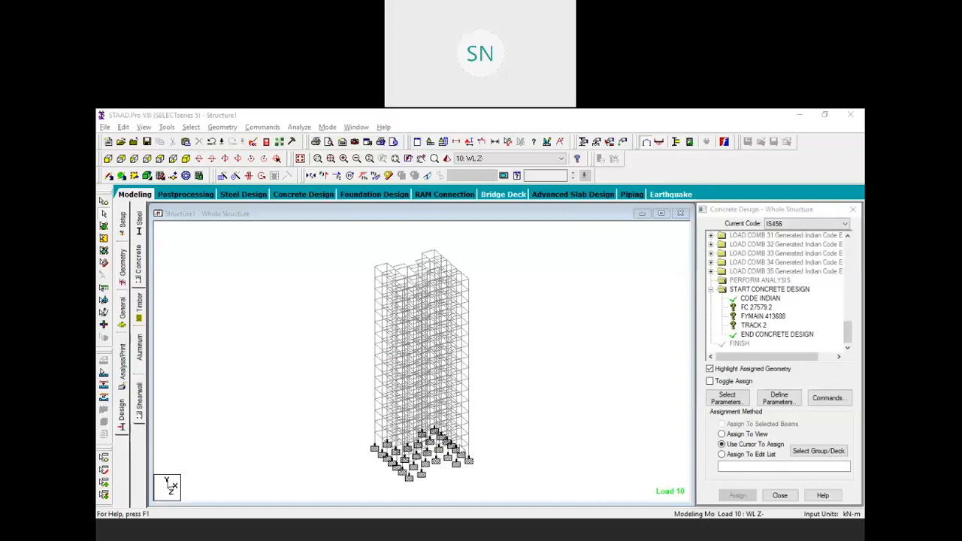
left_click(755, 308)
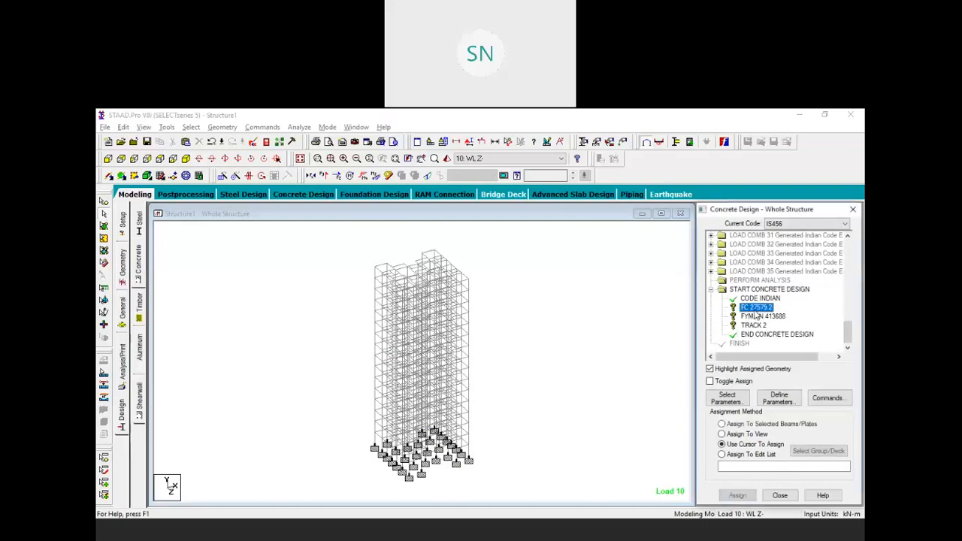
left_click(734, 434)
left_click(737, 495)
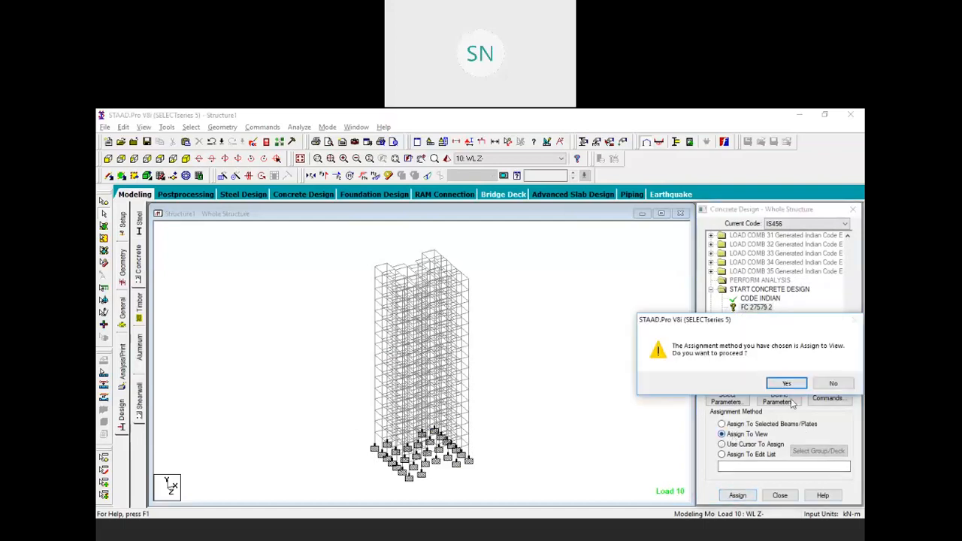
left_click(787, 382)
Assign FYMAIN 413688 and TRACK 2 to every member in view
left_click(767, 318)
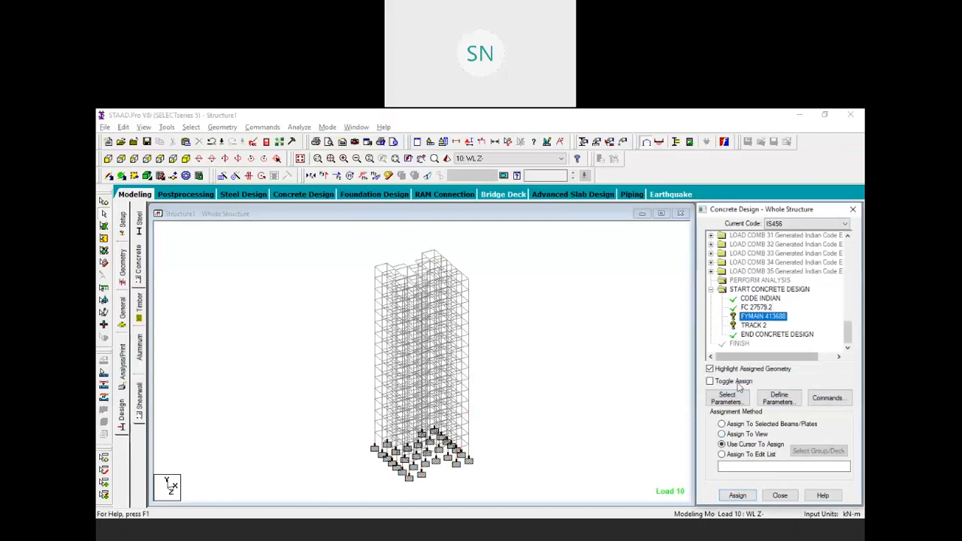
left_click(740, 434)
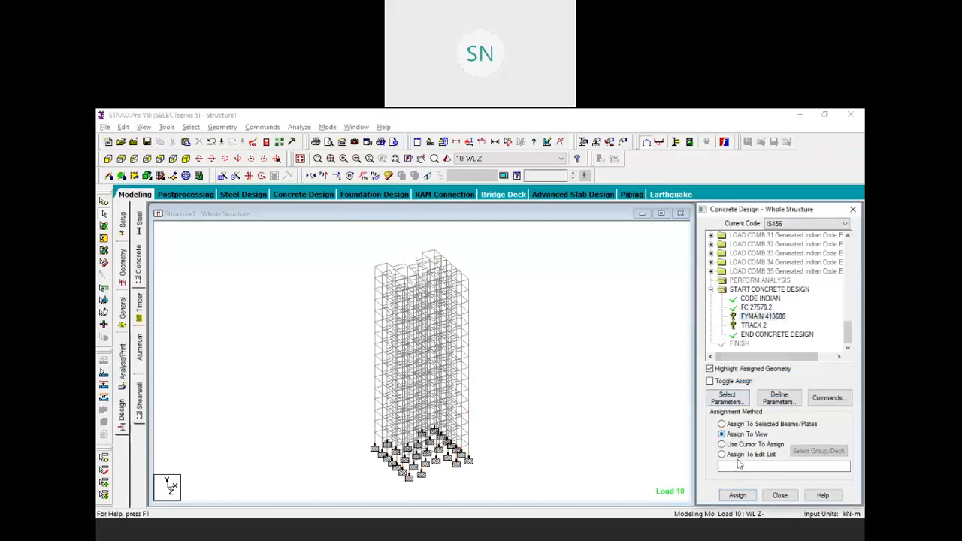
left_click(737, 495)
left_click(783, 384)
left_click(740, 434)
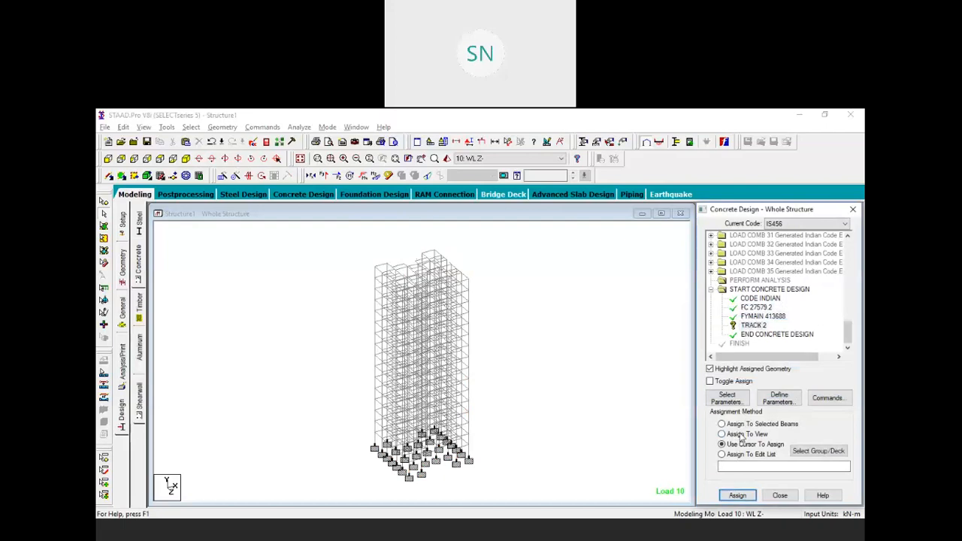
left_click(737, 495)
left_click(775, 385)
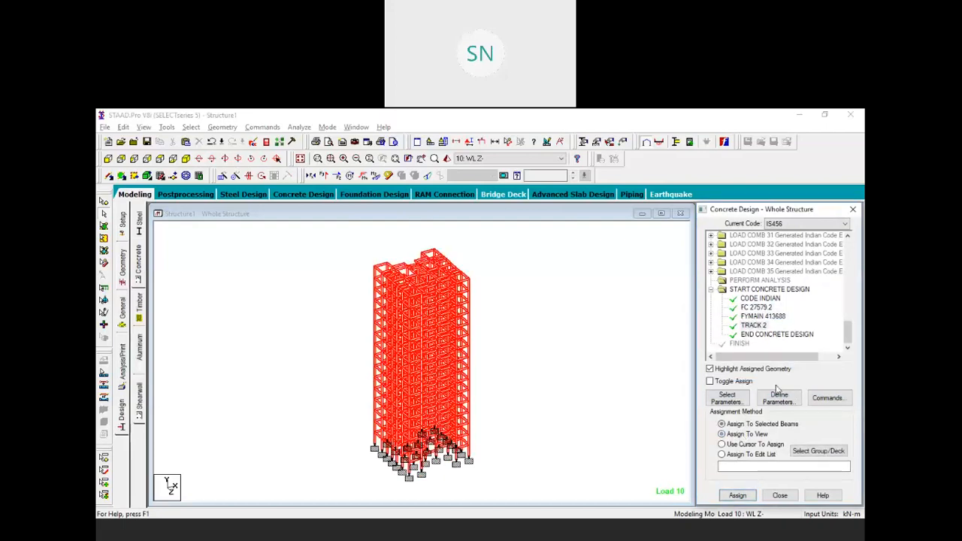
Add DESIGN BEAM, DESIGN COLUMN and CONCRETE TAKE OFF commands to the concrete design
left_click(827, 397)
left_click(701, 448)
left_click(577, 281)
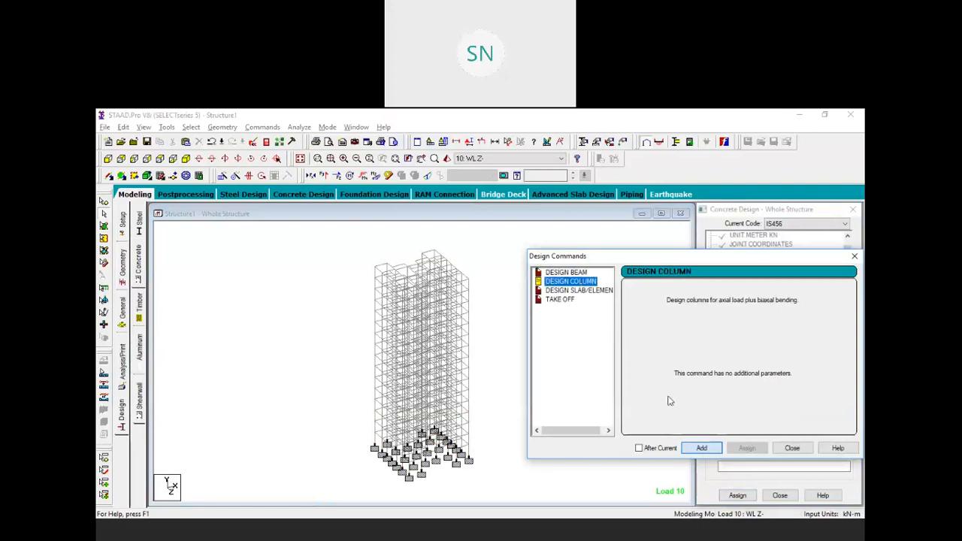
left_click(701, 448)
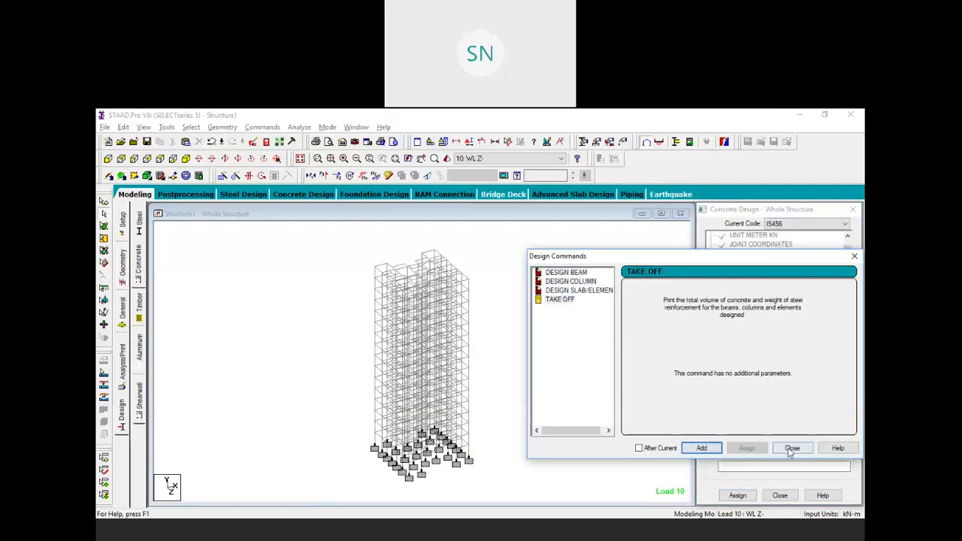
left_click(792, 448)
scroll(773, 299, "down", 5)
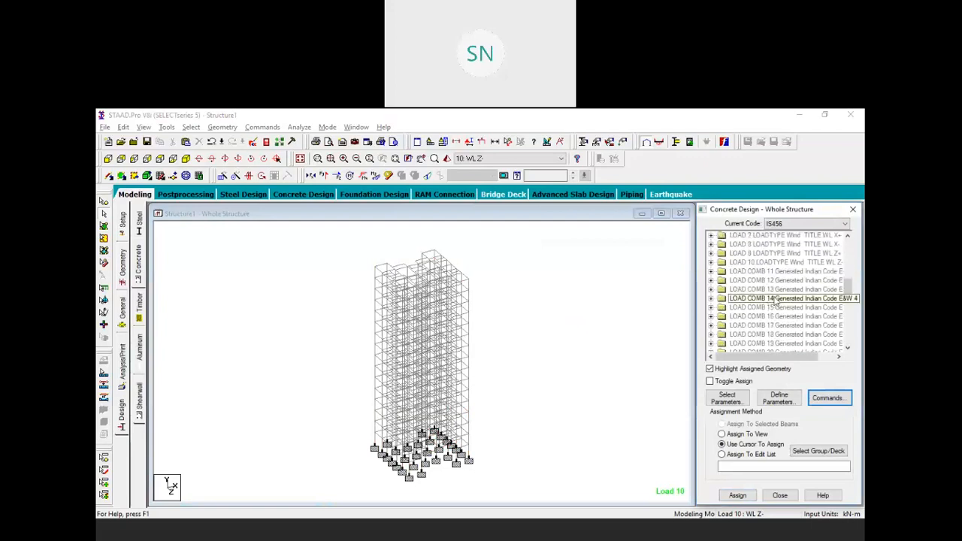
left_click_drag(848, 289, 852, 347)
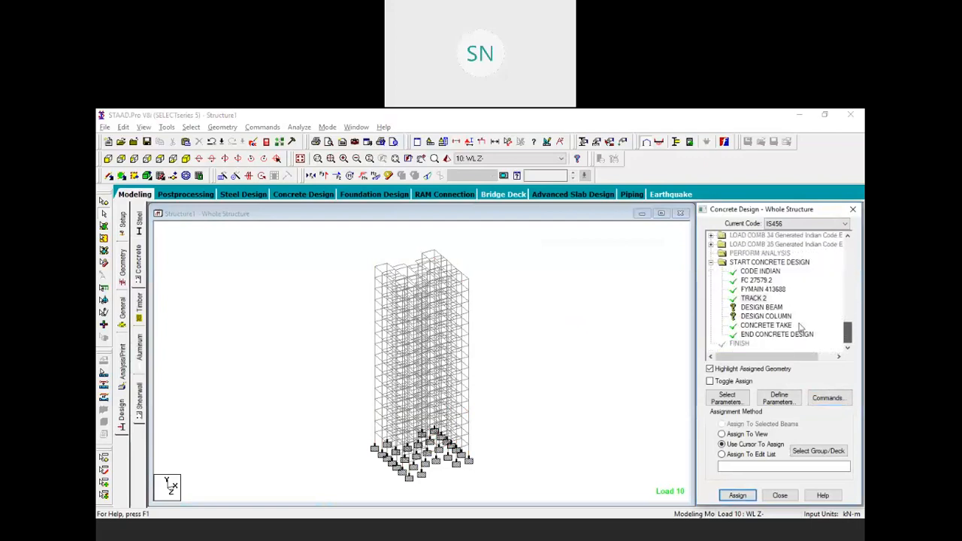
Assign DESIGN BEAM to all beams parallel to X and Z
left_click(761, 307)
left_click(190, 126)
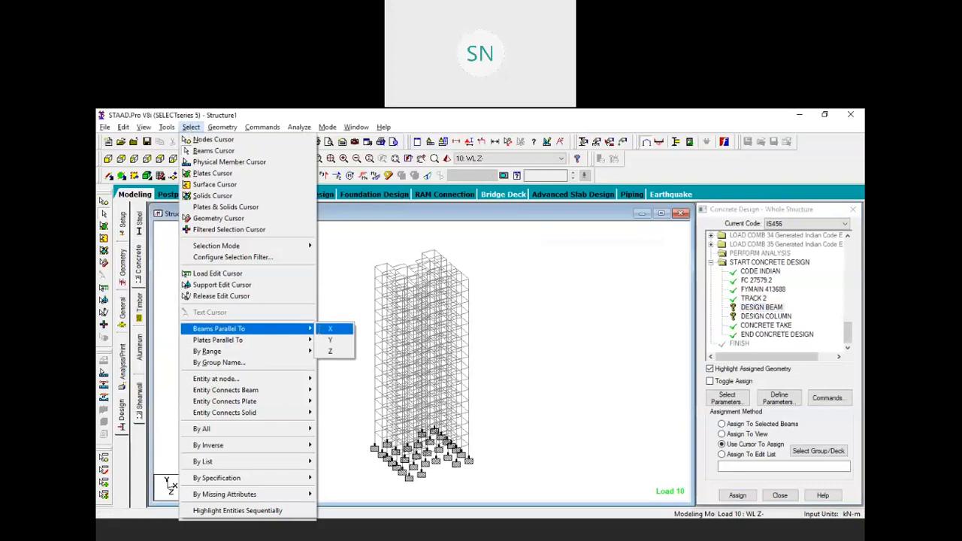
left_click(329, 340)
left_click(190, 127)
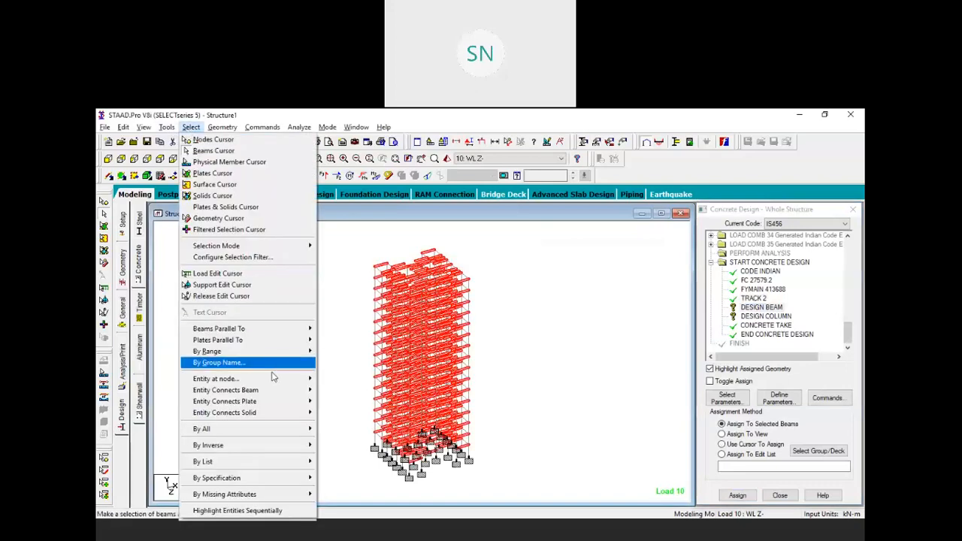
mouse_move(305, 330)
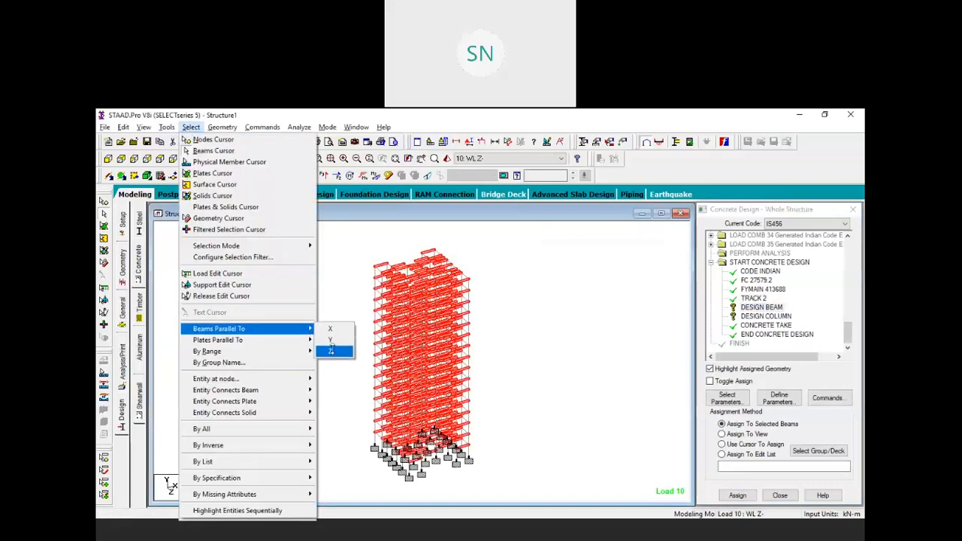
left_click(331, 351)
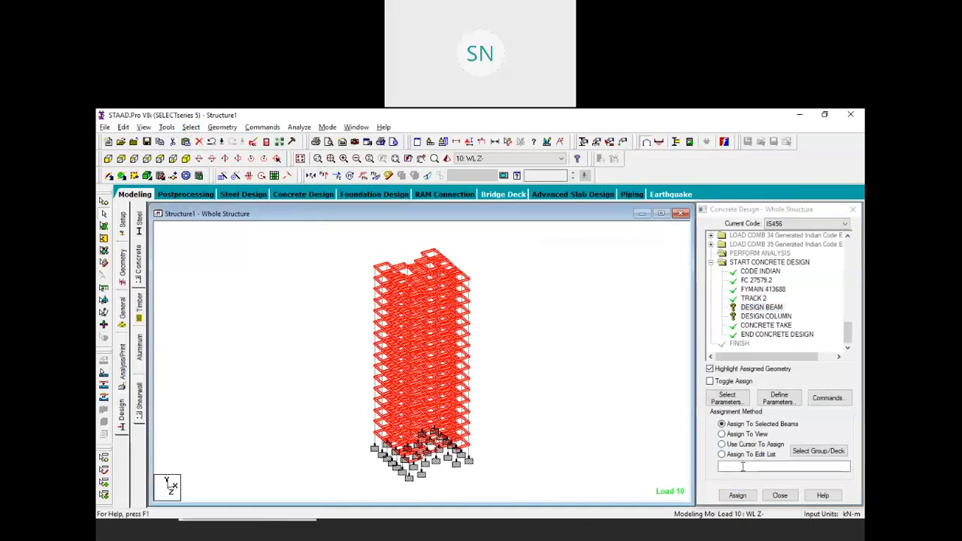
left_click(738, 495)
left_click(791, 388)
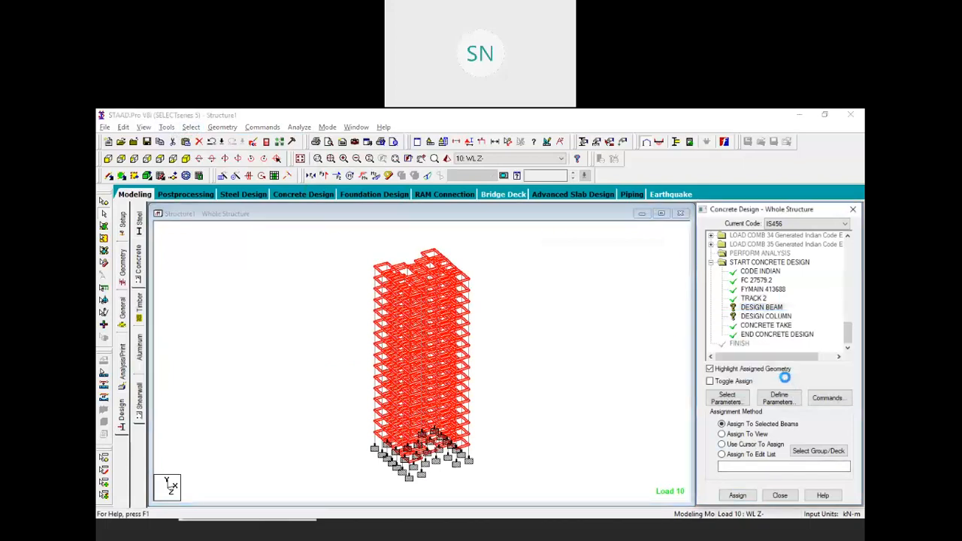
Assign DESIGN COLUMN to all members parallel to Y, then clear the selection
left_click(765, 317)
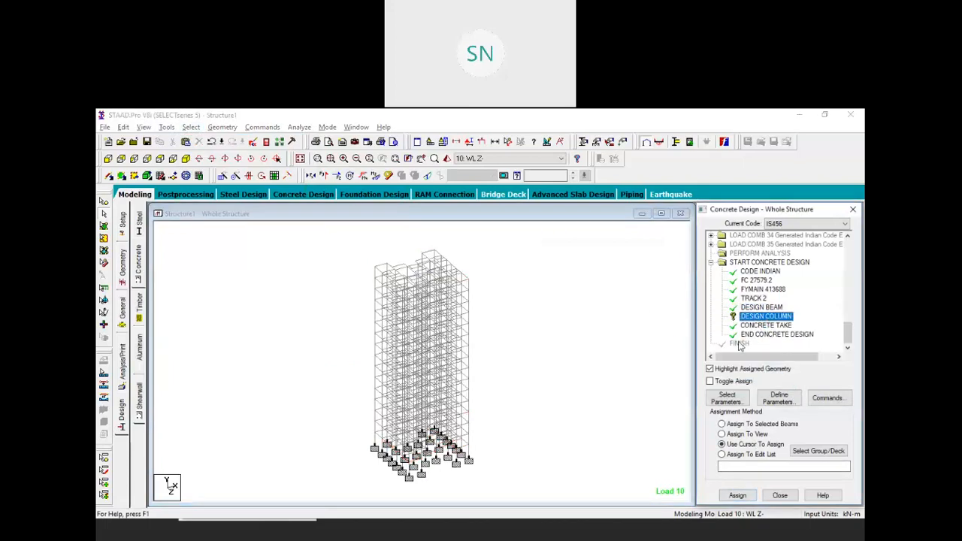
left_click(191, 127)
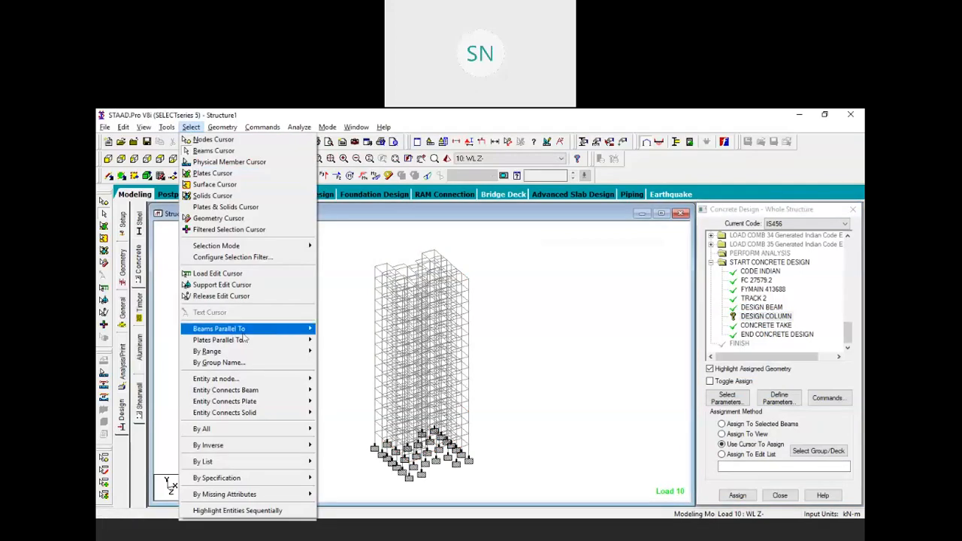
mouse_move(300, 331)
left_click(329, 342)
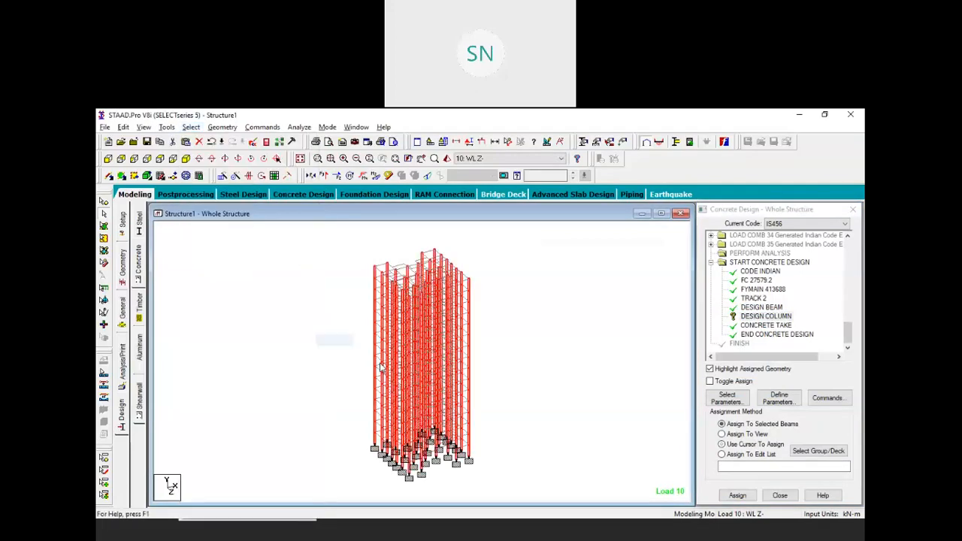
left_click(736, 495)
left_click(784, 384)
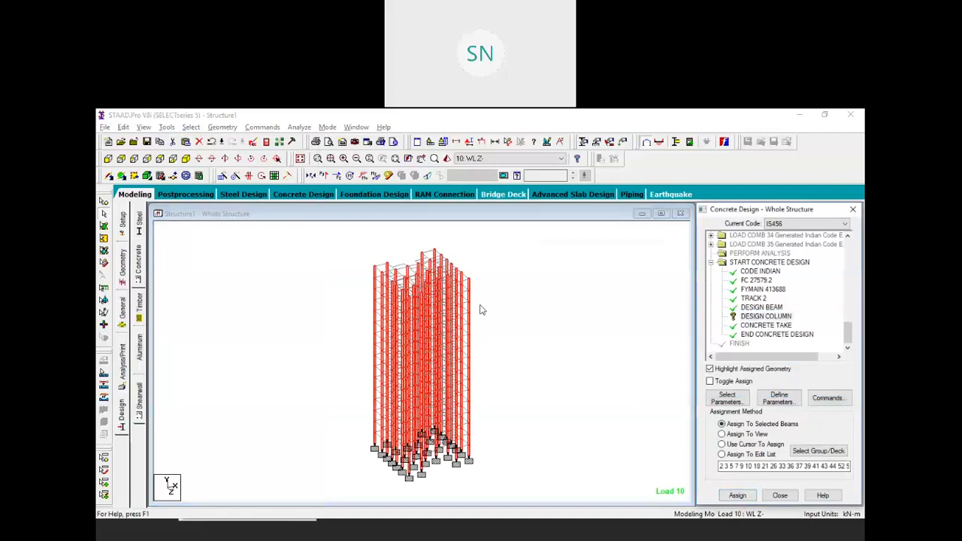
left_click(499, 289)
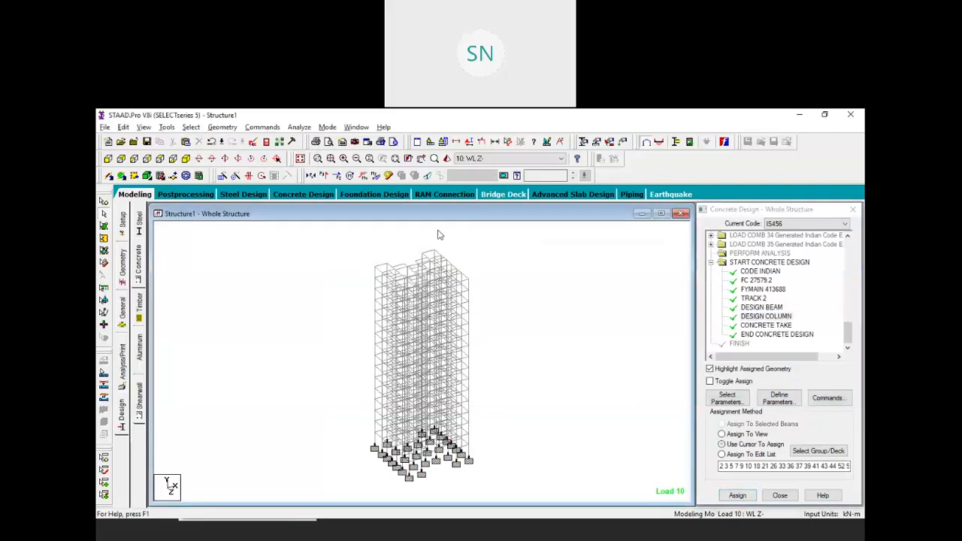
Save and run analysis with concrete design, finishing with 0 errors and 336 warnings
left_click(305, 142)
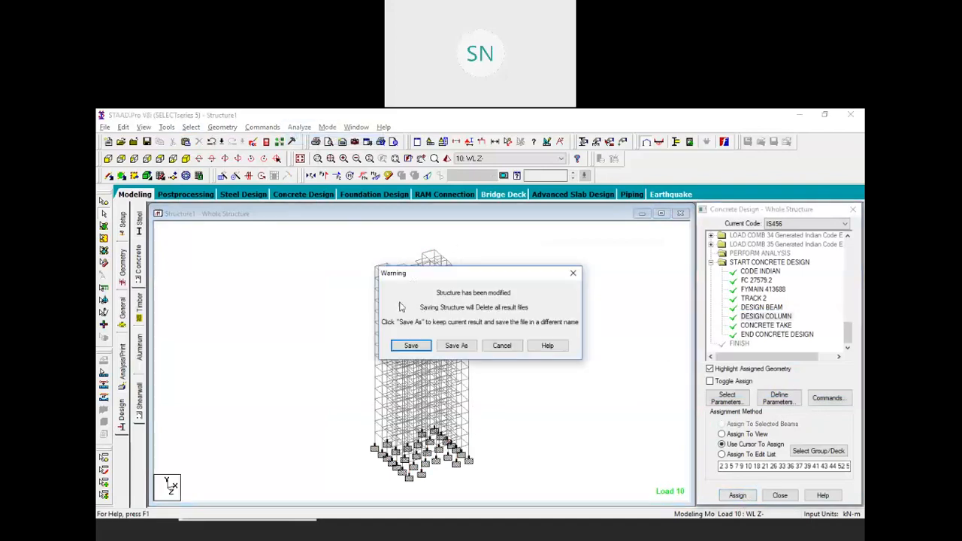
left_click(411, 345)
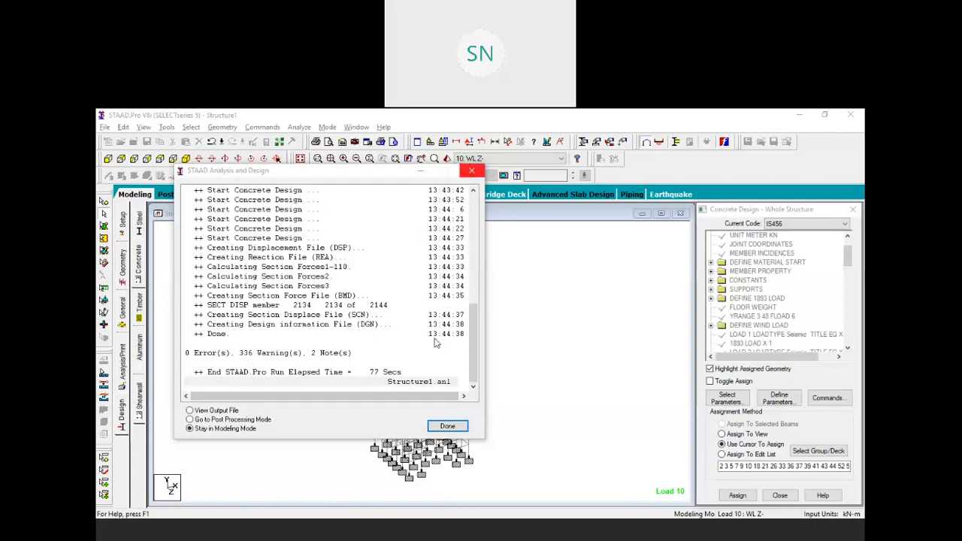
left_click(447, 426)
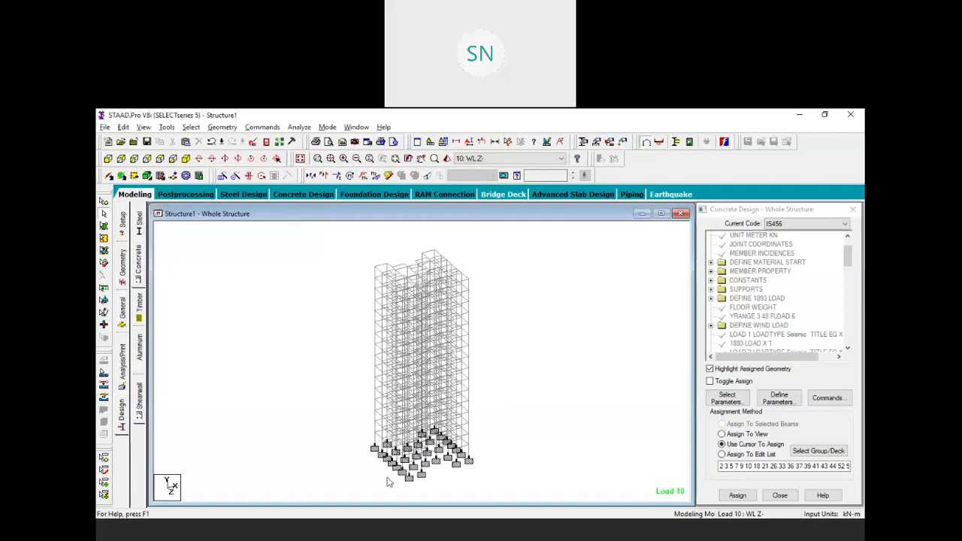
Open the member details for column 73 and move the window clear of the frame
scroll(333, 440, "up", 5)
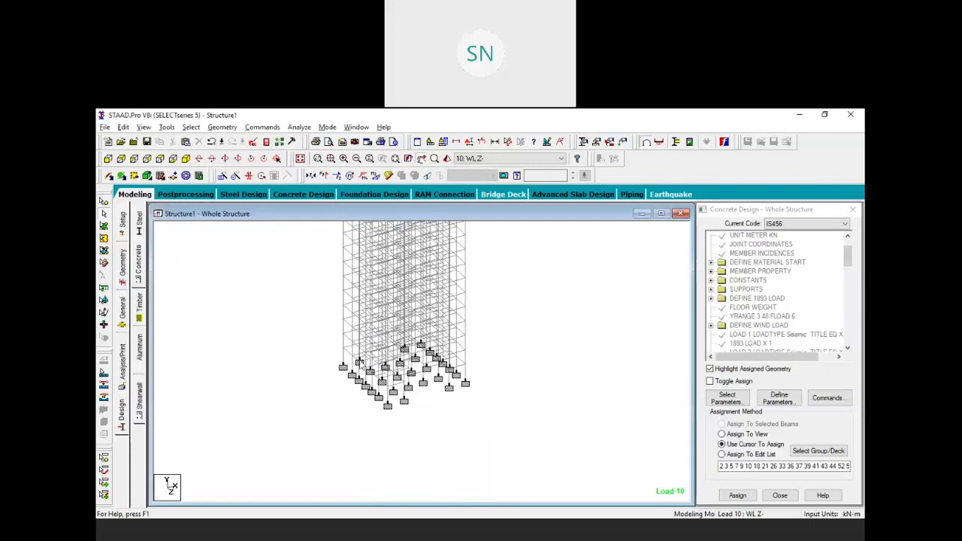
scroll(334, 439, "up", 1)
middle_click_drag(334, 439, 340, 290)
scroll(293, 328, "up", 2)
scroll(293, 327, "up", 1)
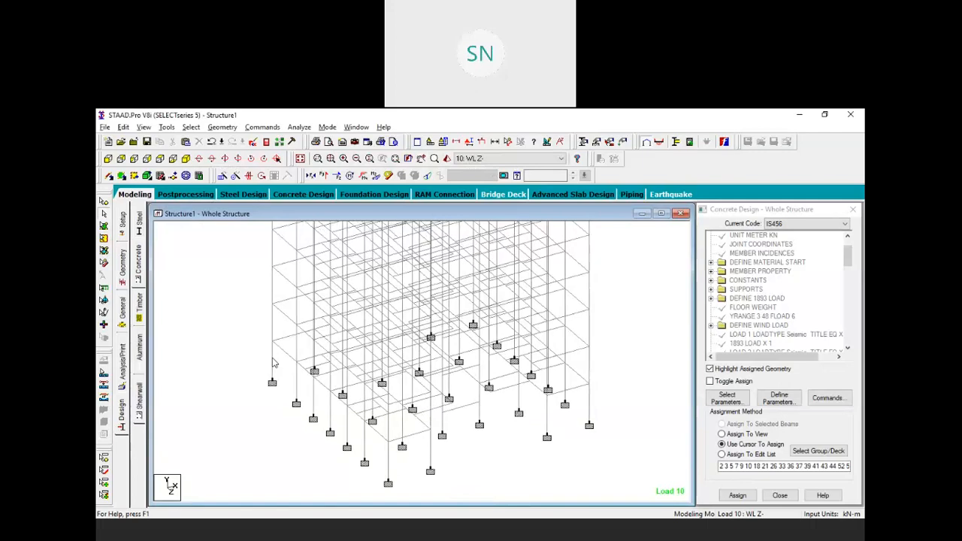
double_click(273, 361)
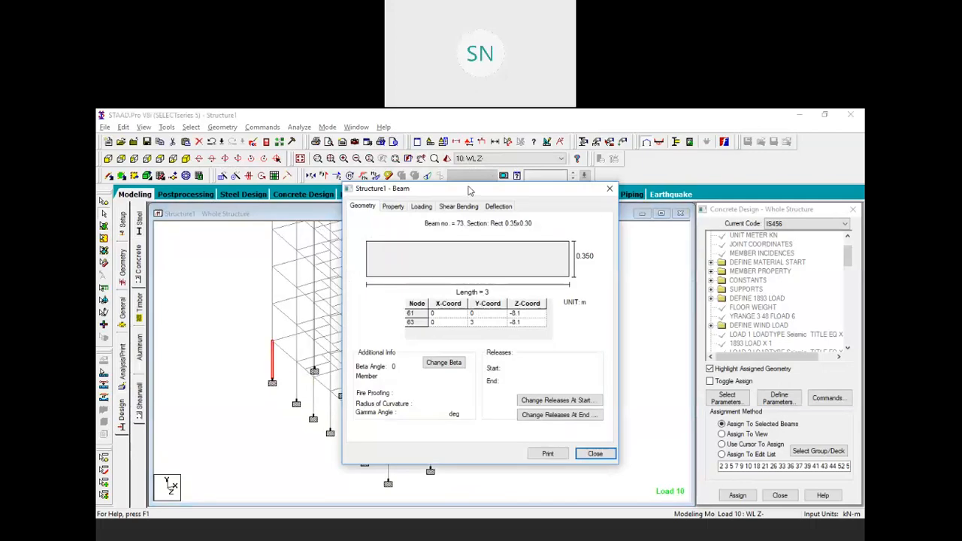
left_click_drag(534, 190, 398, 190)
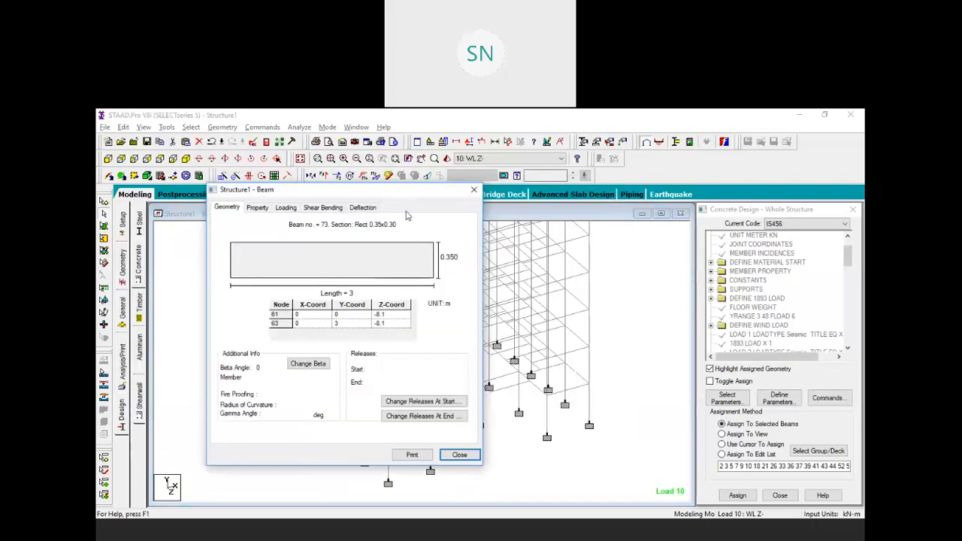
left_click_drag(352, 191, 462, 199)
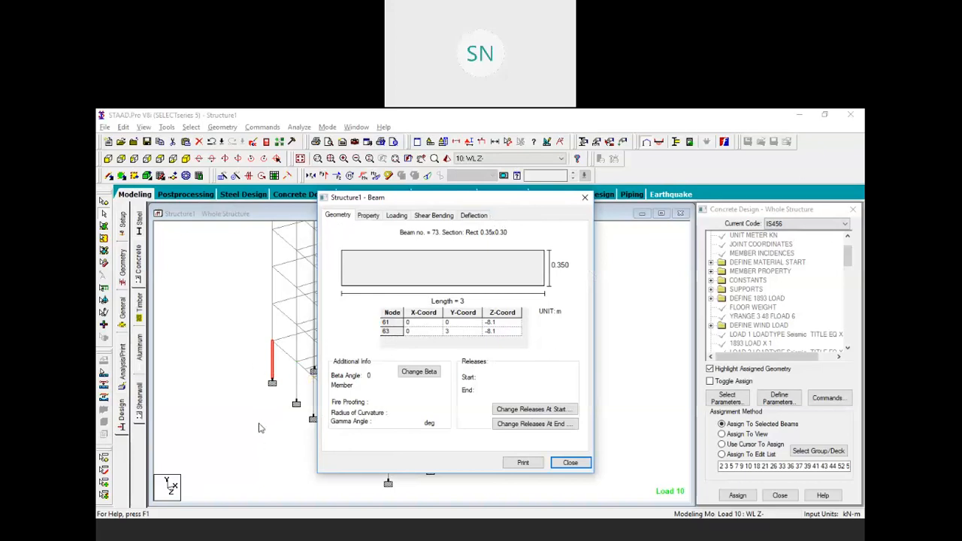
left_click(269, 367)
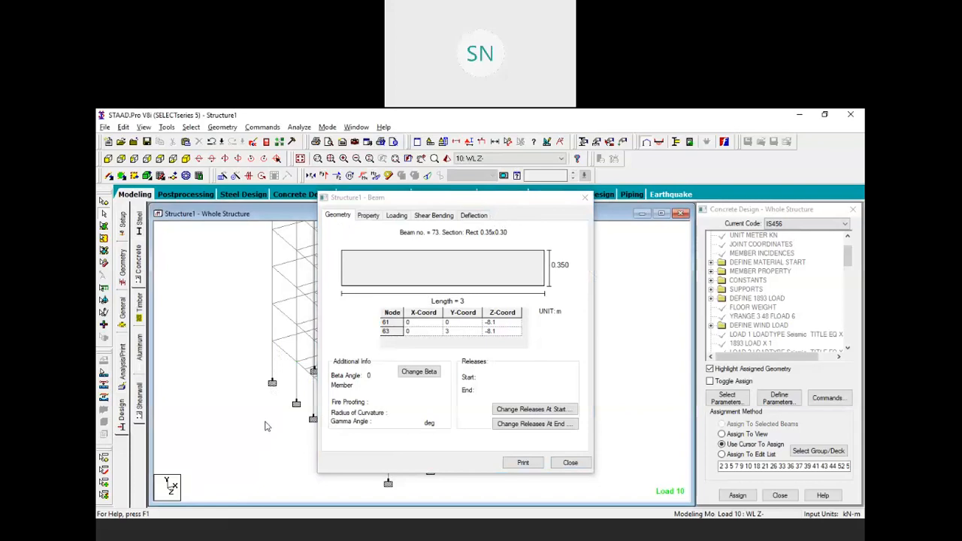
Show IS-456 concrete design results for column 2083, then for member 1949 below
scroll(246, 387, "down", 1)
middle_click_drag(293, 343, 187, 377)
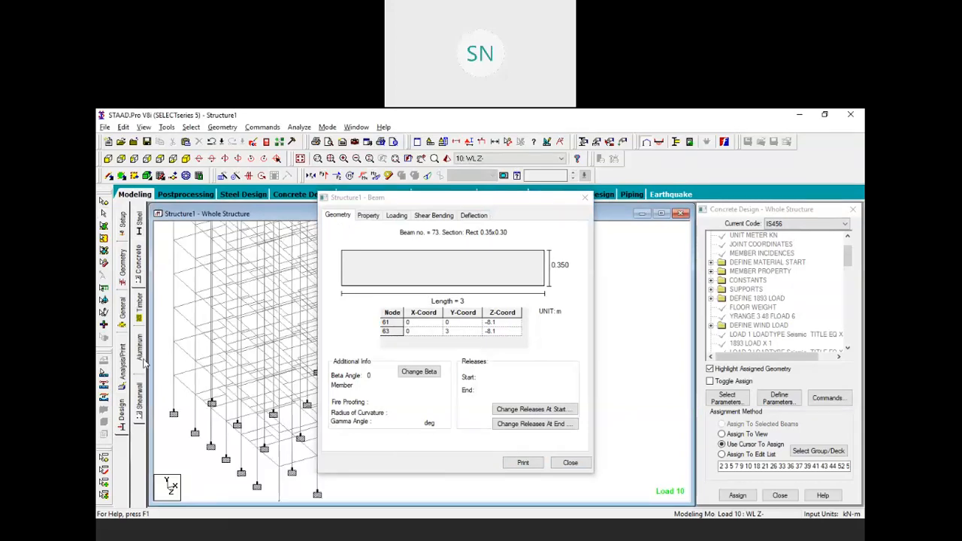
scroll(238, 386, "down", 3)
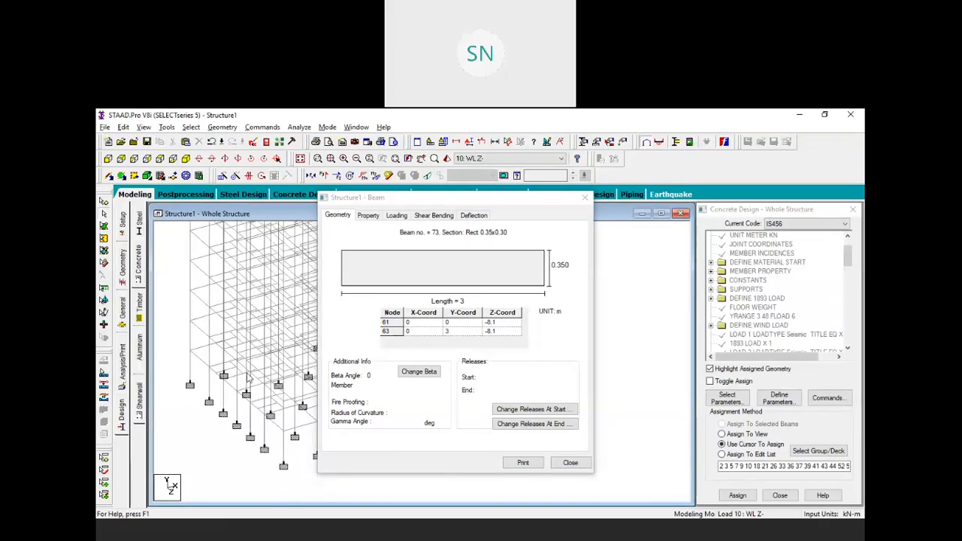
scroll(248, 354, "up", 5)
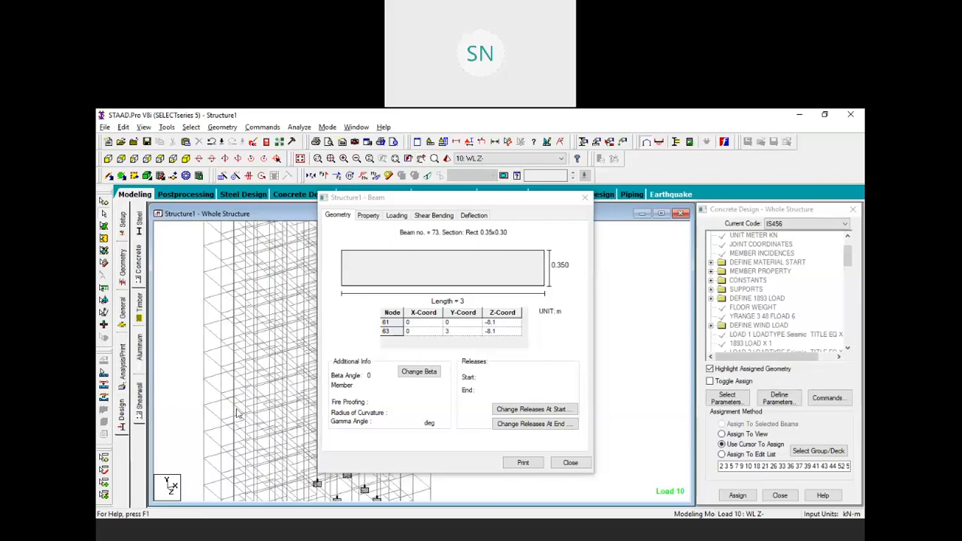
scroll(218, 380, "down", 2)
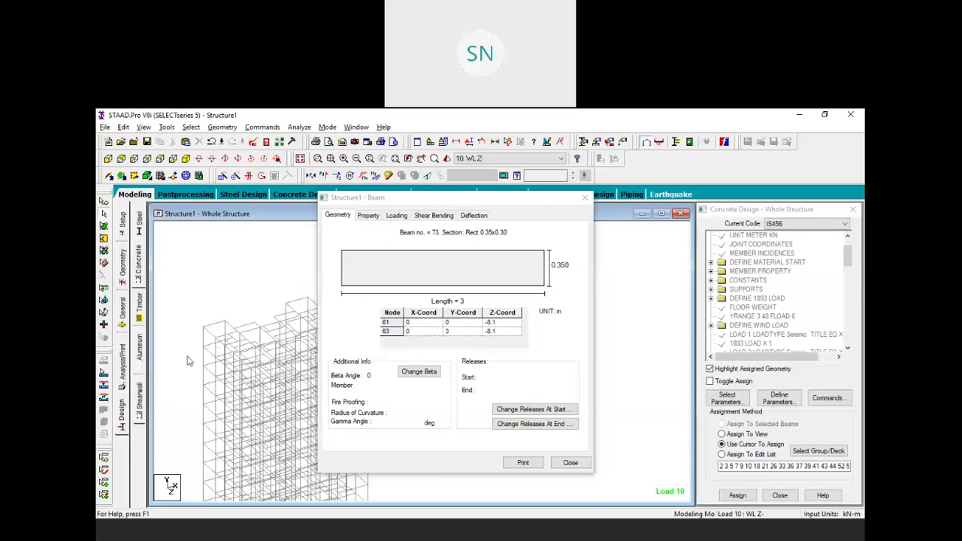
scroll(192, 354, "down", 2)
left_click(194, 322)
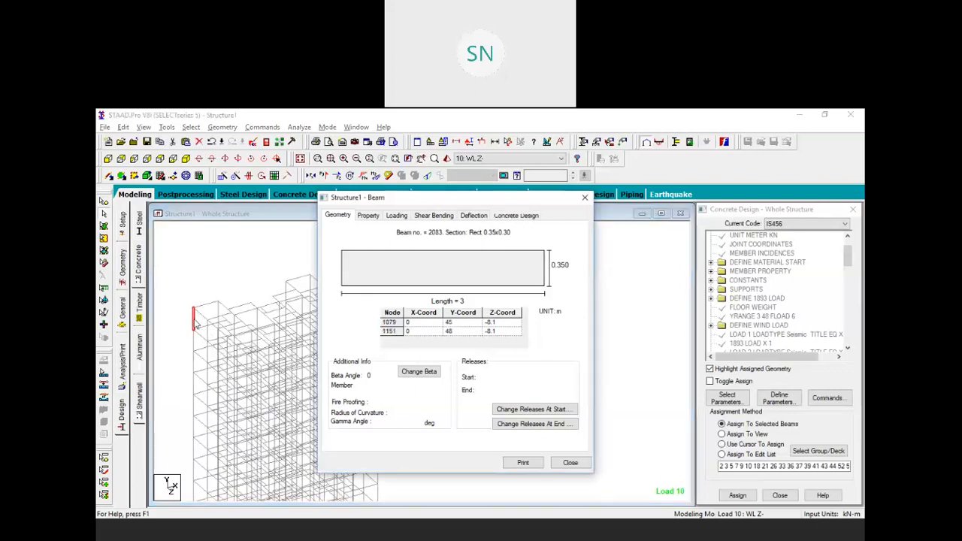
left_click(530, 217)
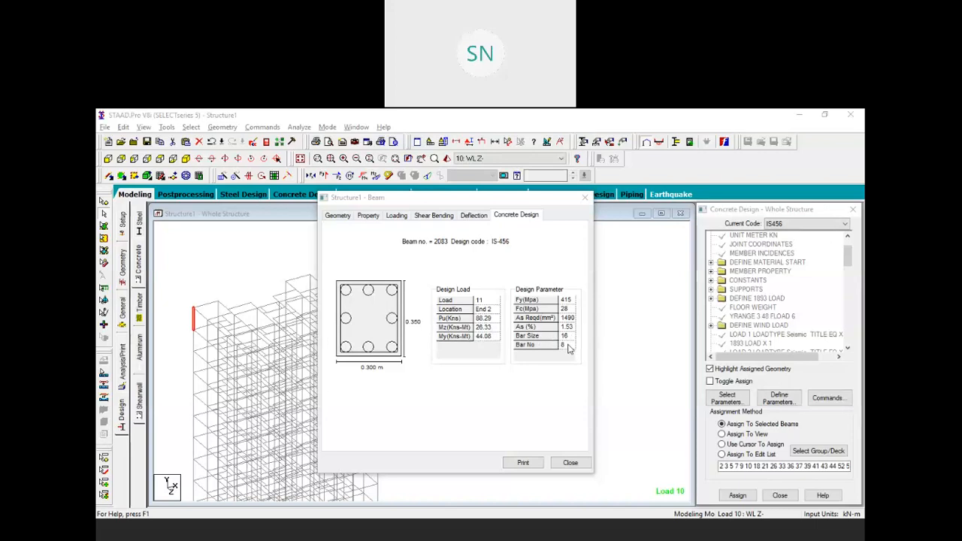
left_click(194, 339)
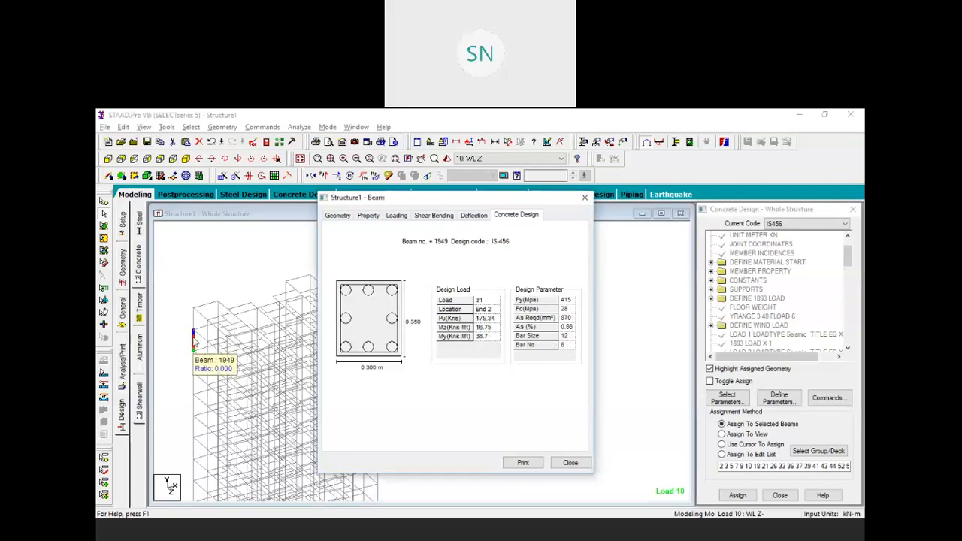
Review concrete design reinforcement for column members 1815, 1681, 1413 and 1145
left_click(194, 361)
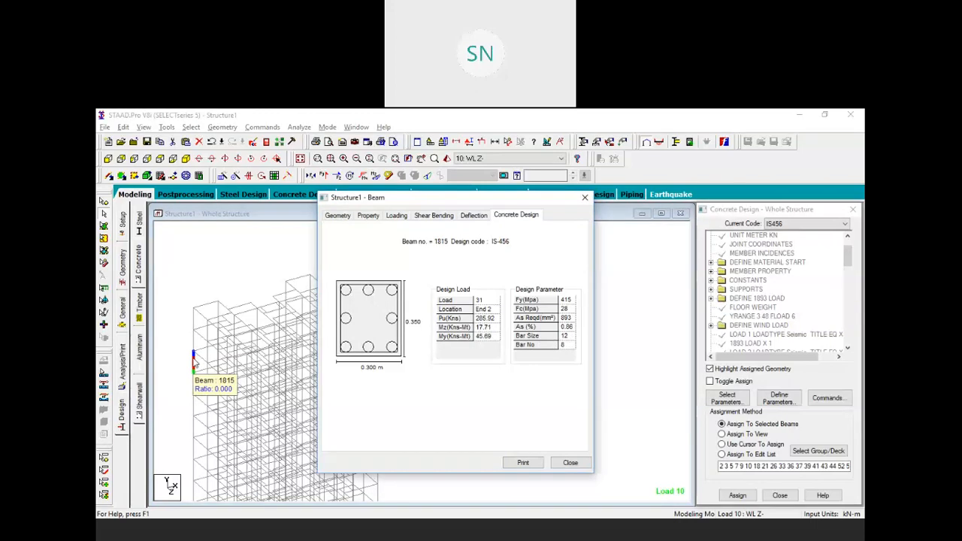
left_click(193, 381)
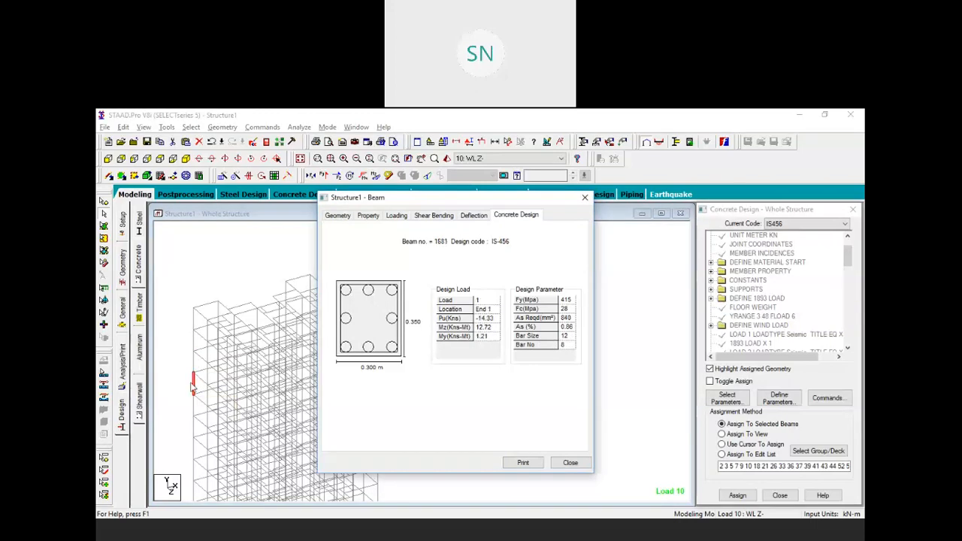
left_click(193, 432)
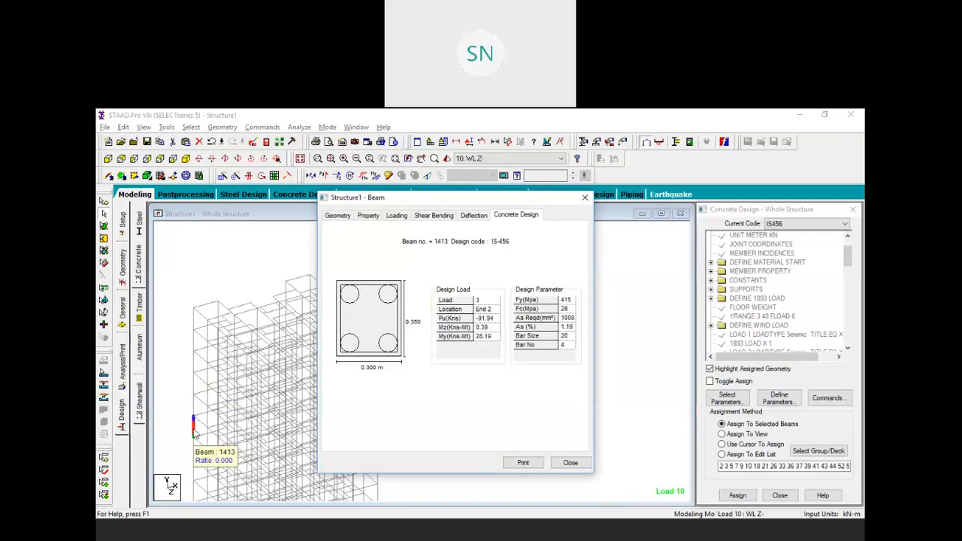
left_click(193, 473)
scroll(229, 354, "down", 4)
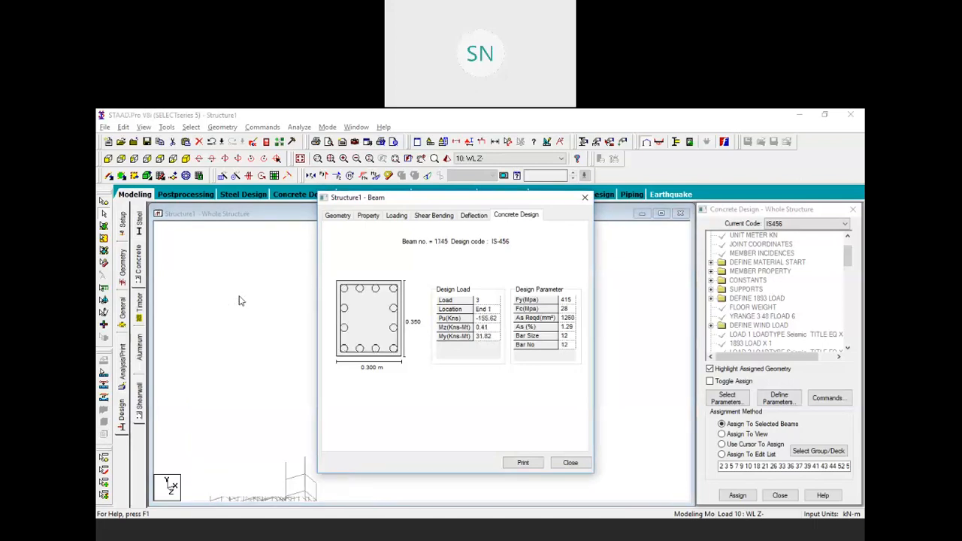
left_click(206, 383)
scroll(208, 301, "up", 4)
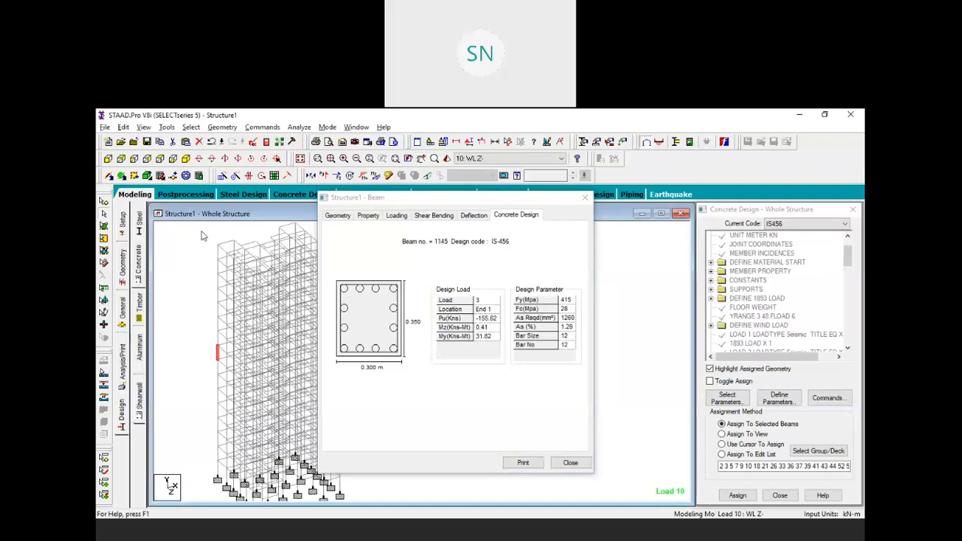
scroll(196, 428, "up", 1)
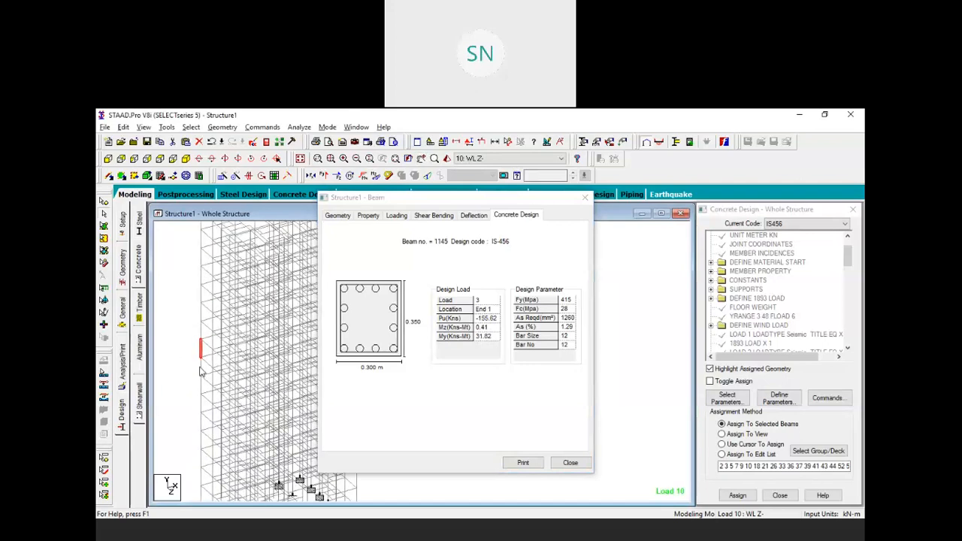
Check reinforcement for members 877, 743, 475, 341 and 207 (3711 mm², twelve 20 mm bars); member 73 has none
left_click(200, 383)
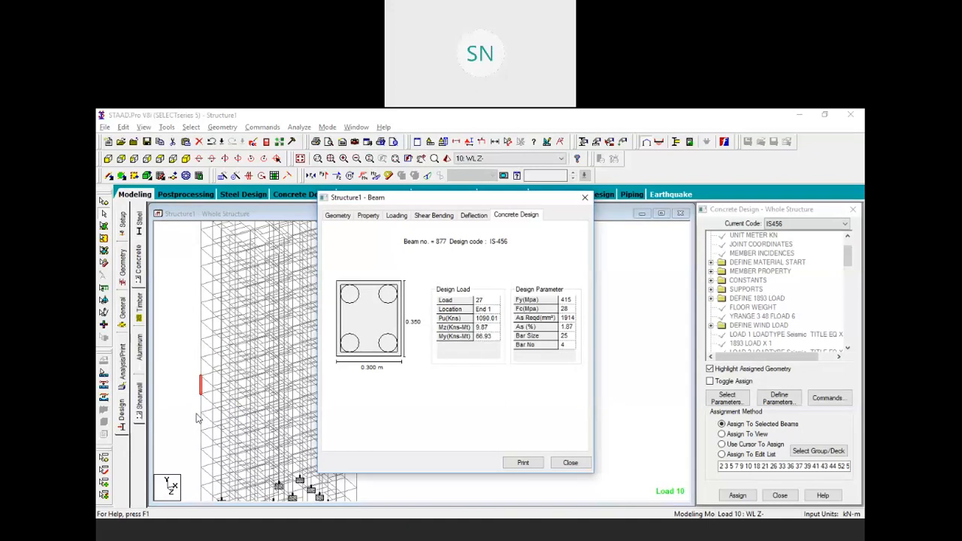
left_click(202, 404)
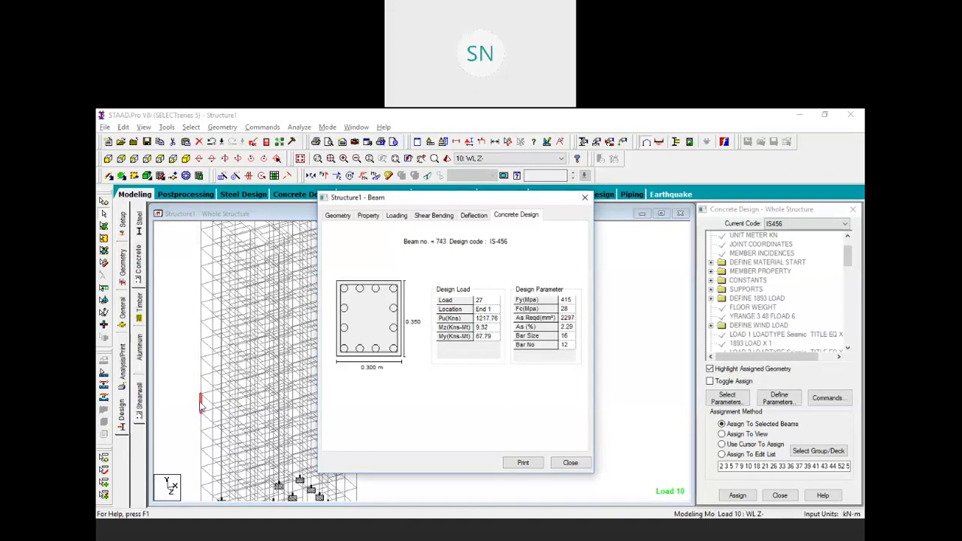
left_click(201, 437)
left_click(200, 461)
middle_click_drag(187, 421, 197, 313)
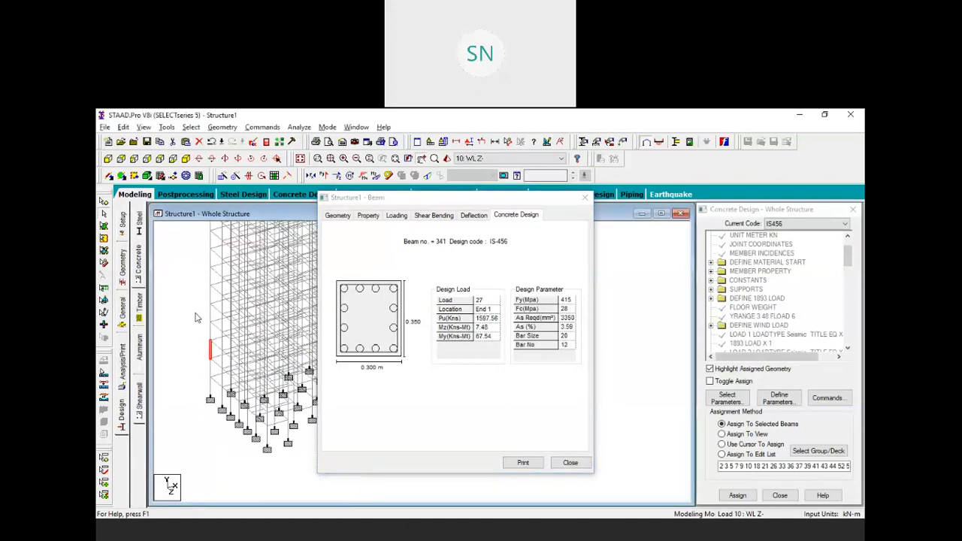
left_click(210, 371)
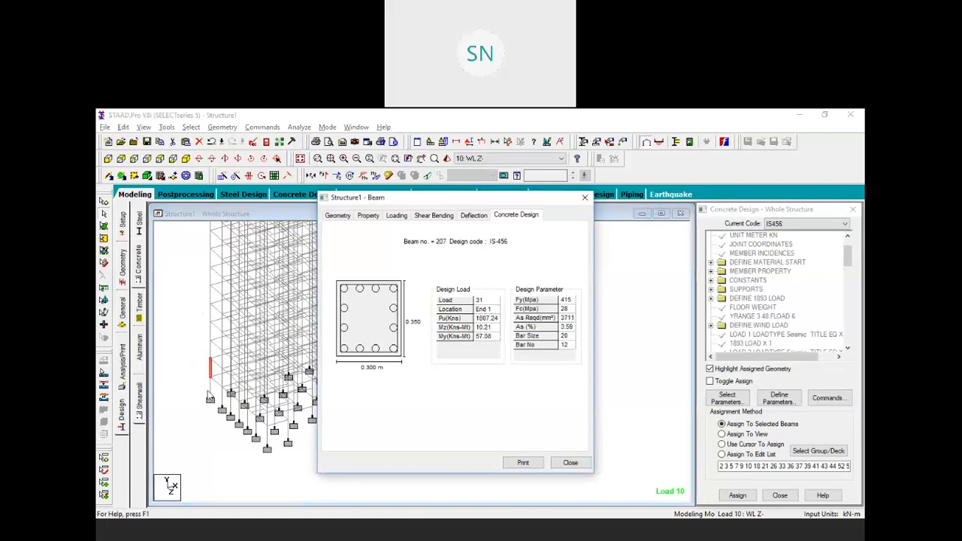
left_click(241, 407)
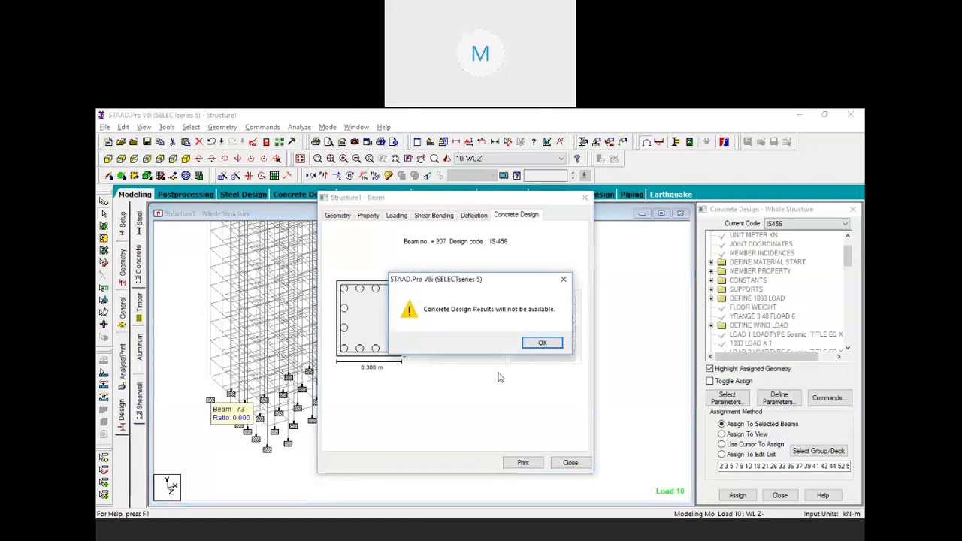
Dismiss the no-results warning and review beam 73's deflection values with the model recentred
left_click(541, 342)
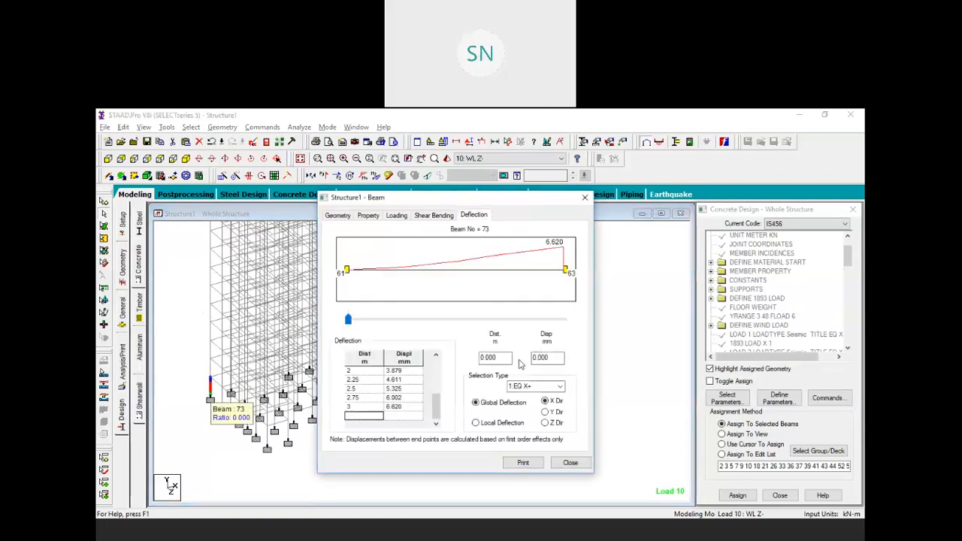
left_click(202, 378)
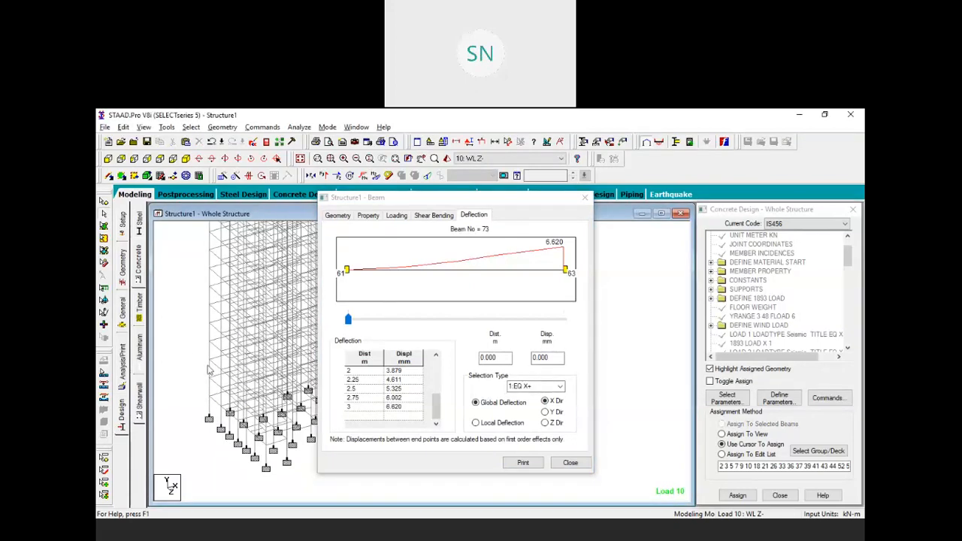
middle_click_drag(213, 347, 196, 348)
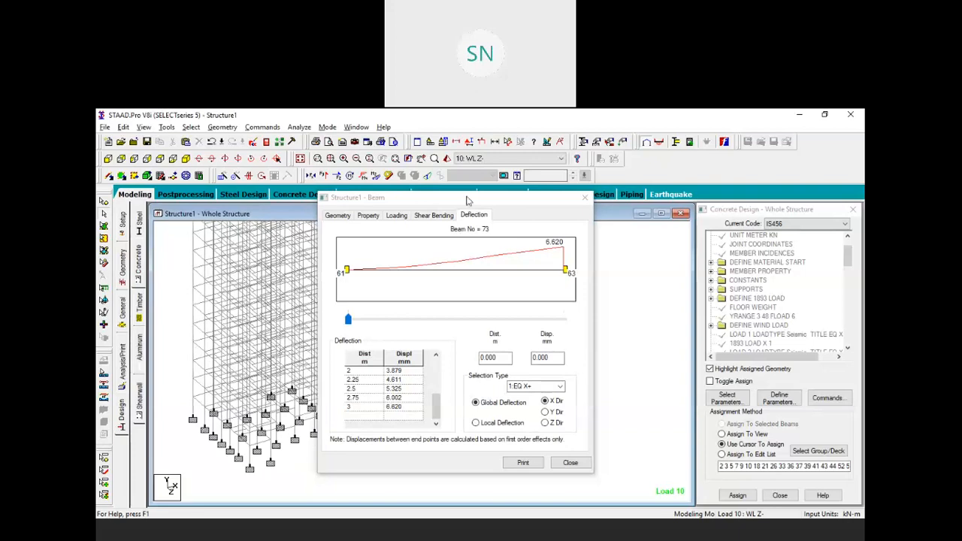
left_click_drag(443, 208, 578, 287)
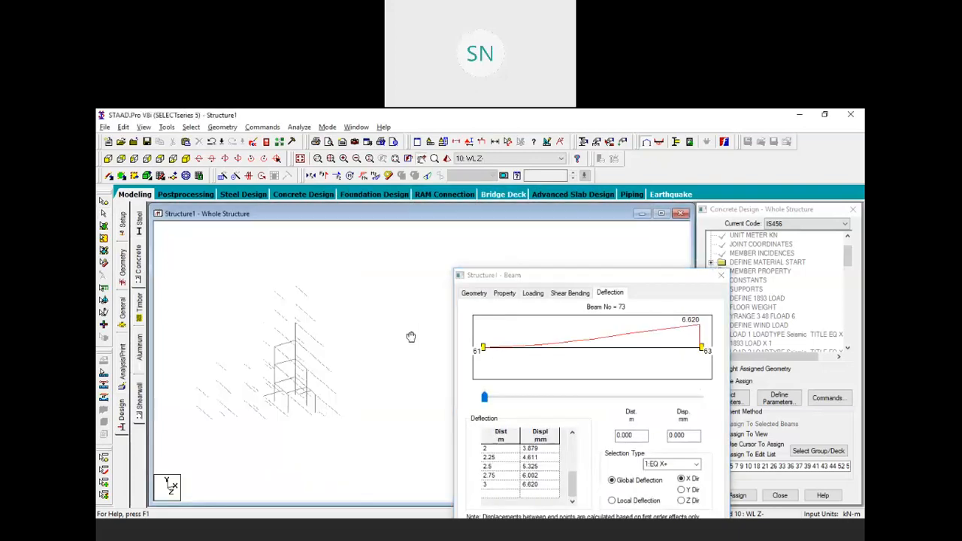
scroll(377, 313, "down", 1)
middle_click_drag(373, 309, 381, 324)
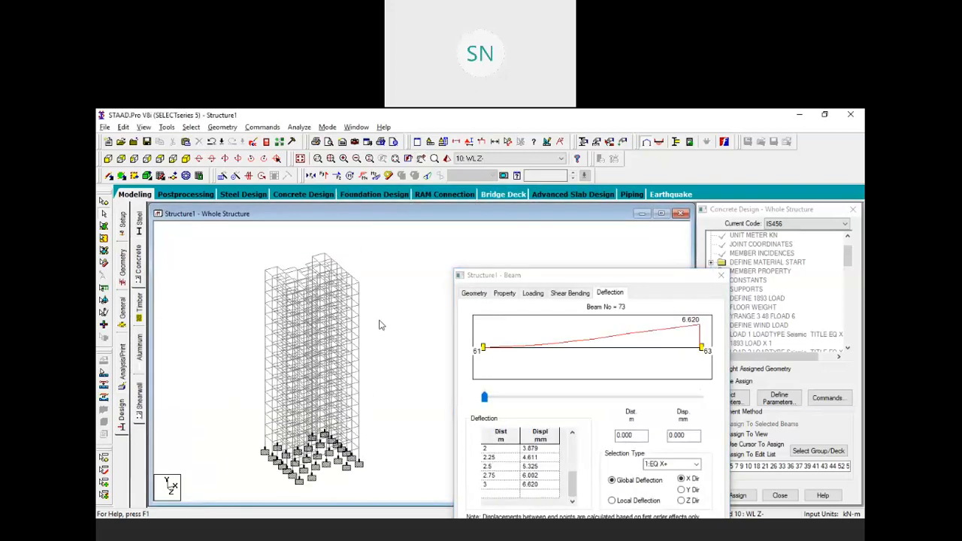
From the plan view, create a new view isolating the column line in the current window
left_click(160, 161)
scroll(318, 369, "up", 2)
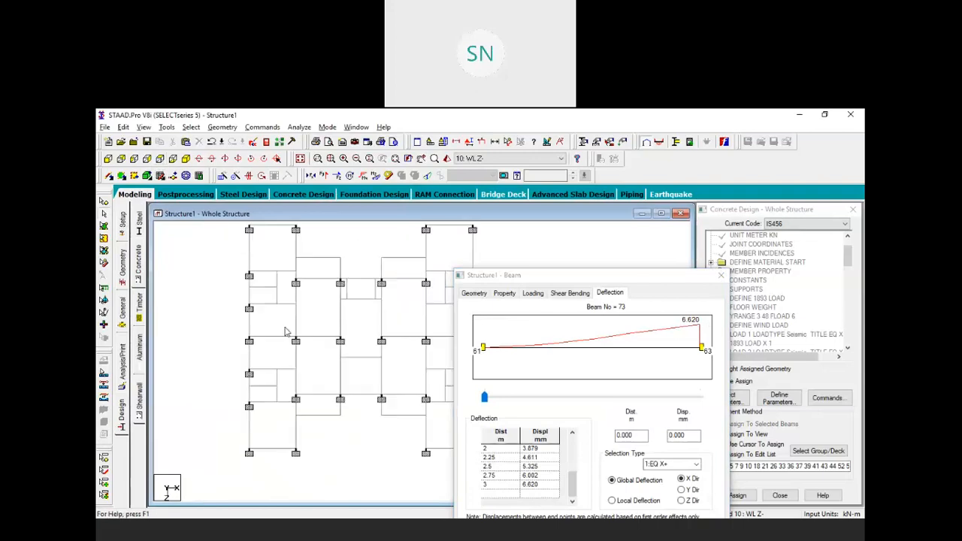
scroll(288, 338, "up", 3)
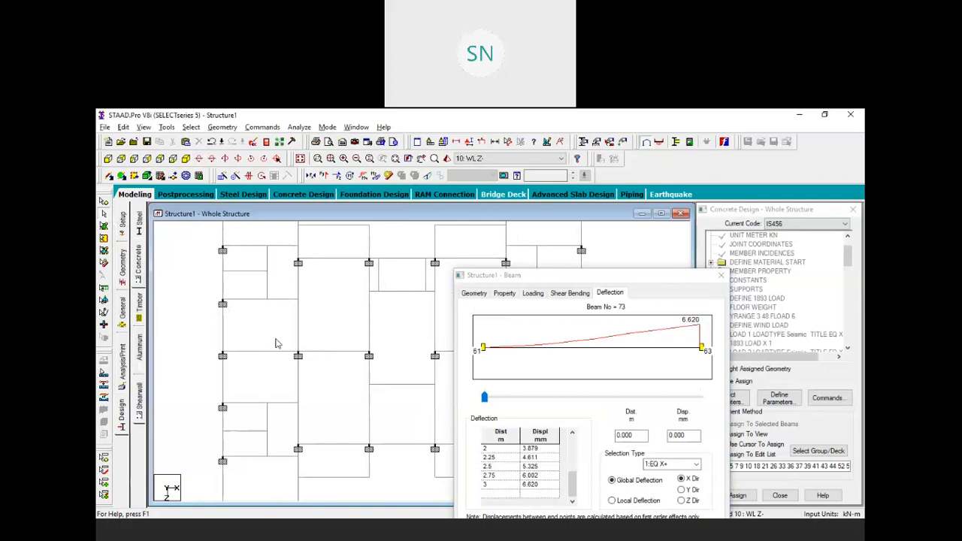
right_click(322, 313)
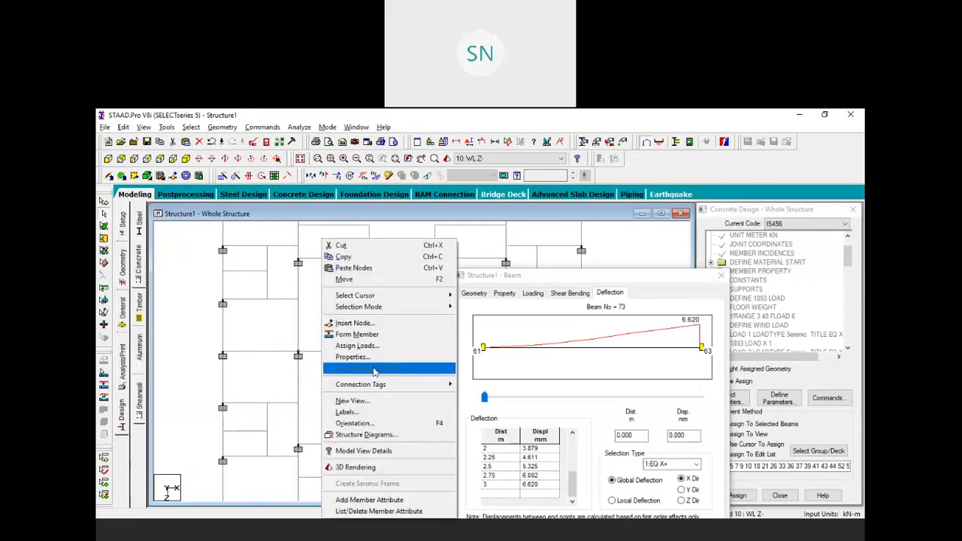
left_click(370, 402)
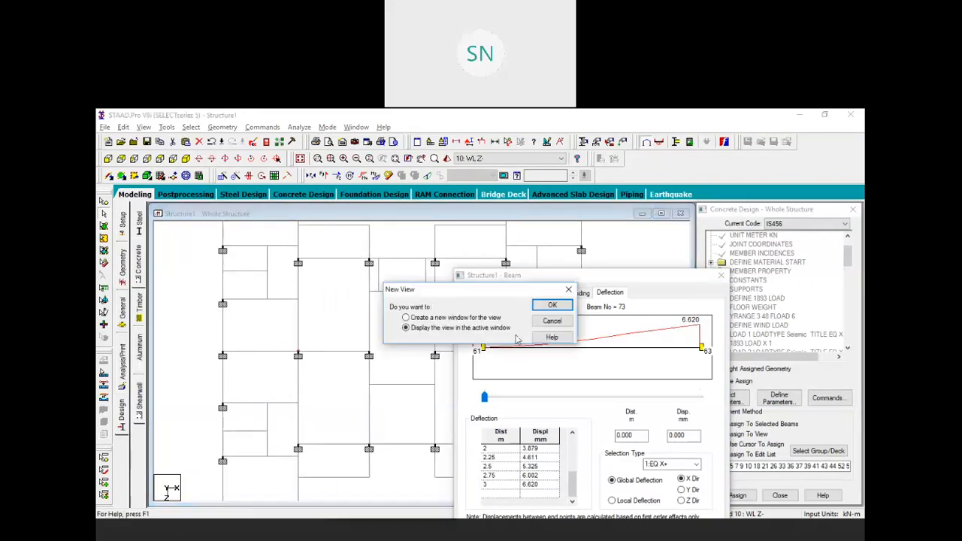
left_click(552, 309)
Reorient and centre the isolated column in Untitled 1, then close the member report
left_click(185, 158)
middle_click_drag(405, 345, 254, 354)
scroll(268, 348, "up", 4)
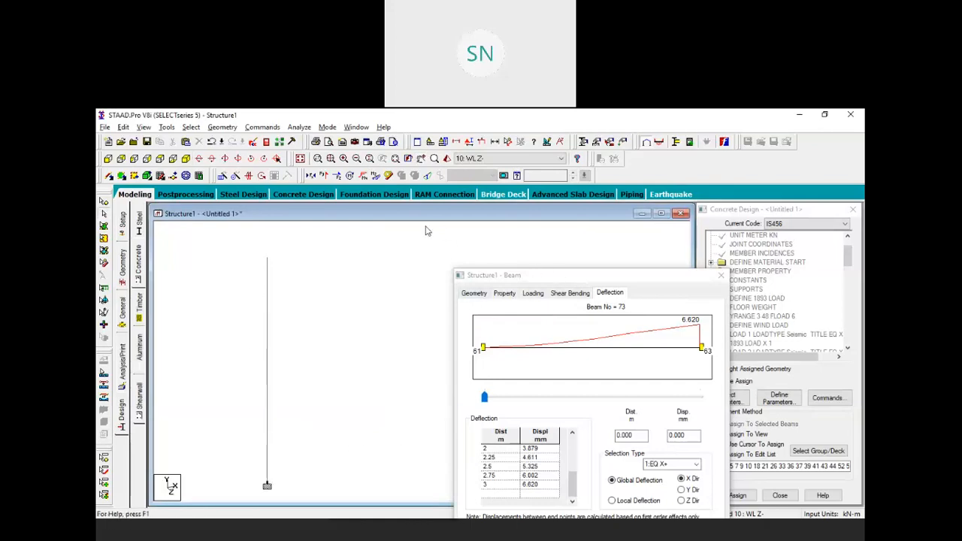
left_click(590, 219)
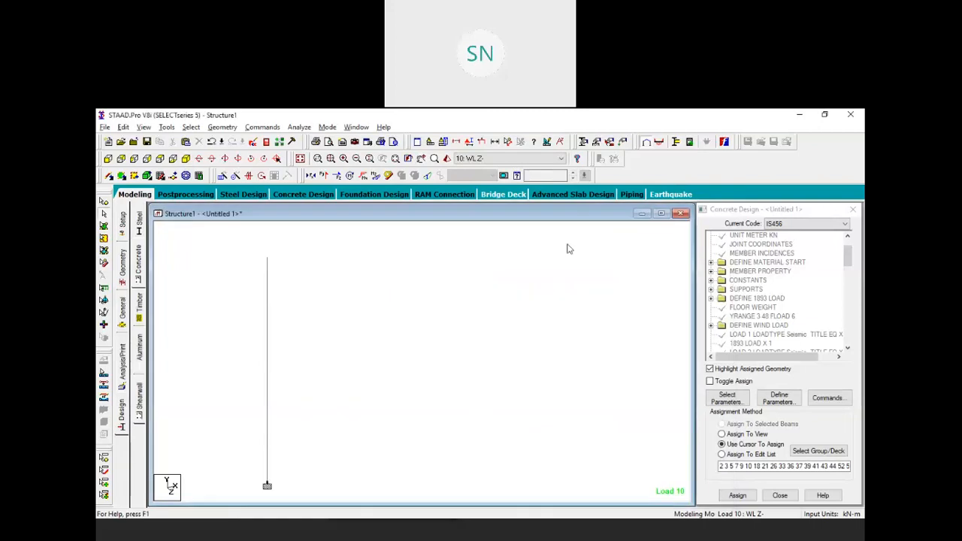
Show Concrete Design reinforcement for upper column beams 2013, 1879, 1745 and 1343
double_click(266, 275)
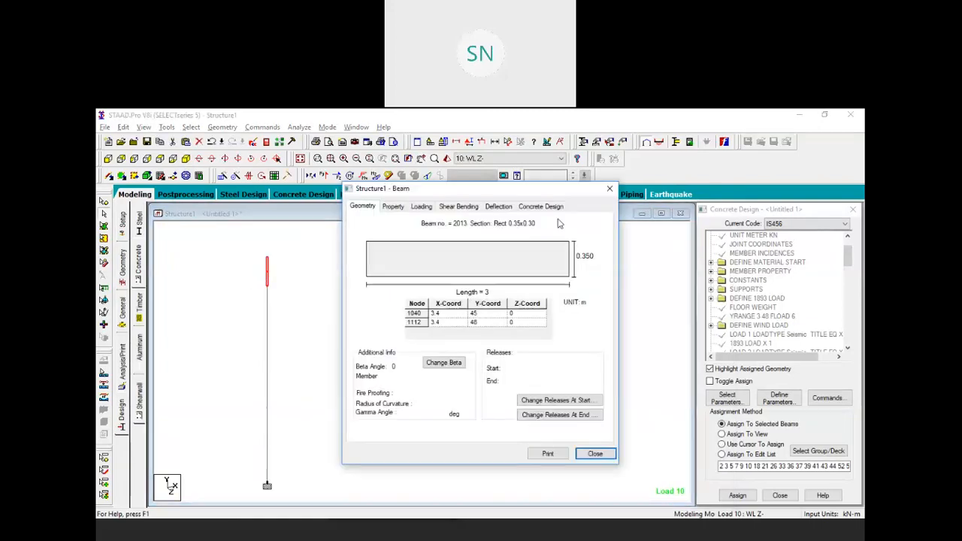
left_click(544, 207)
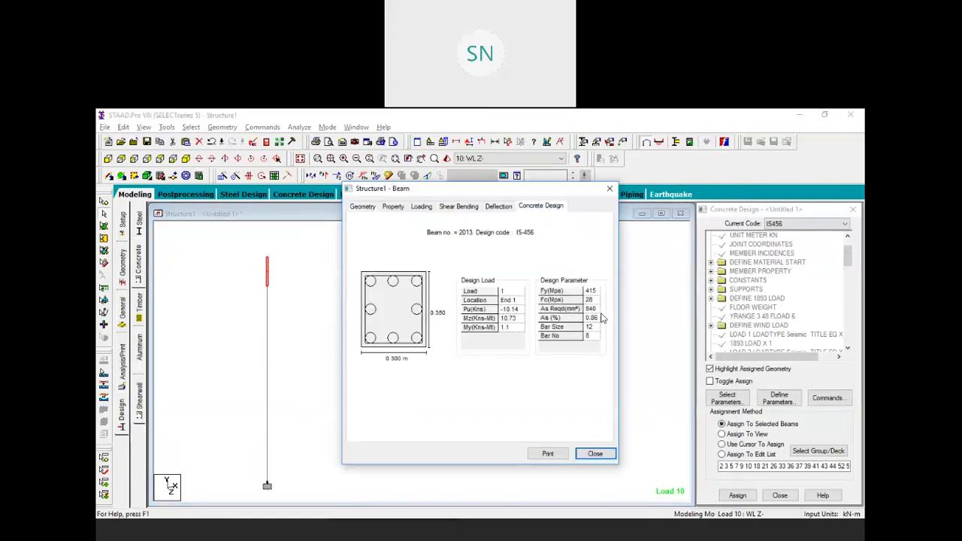
left_click(267, 281)
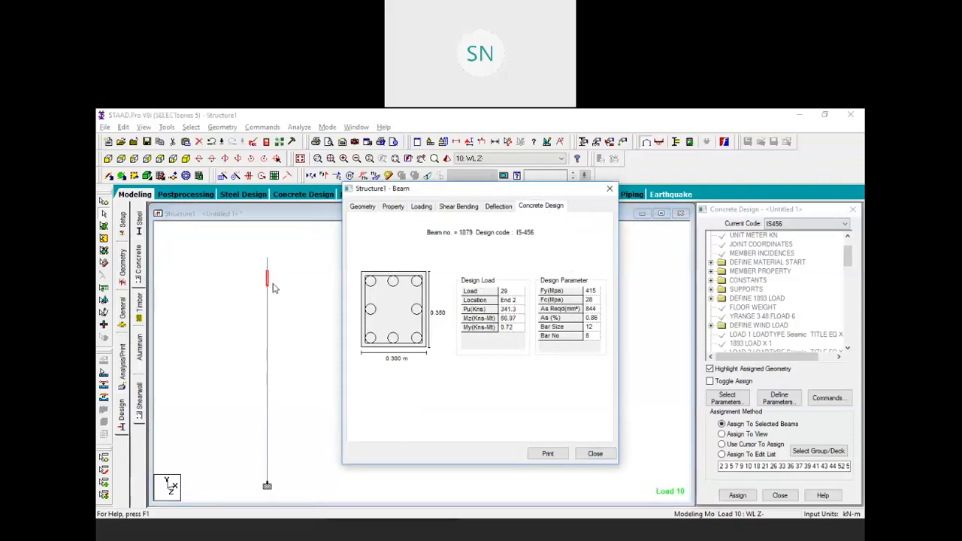
left_click(268, 293)
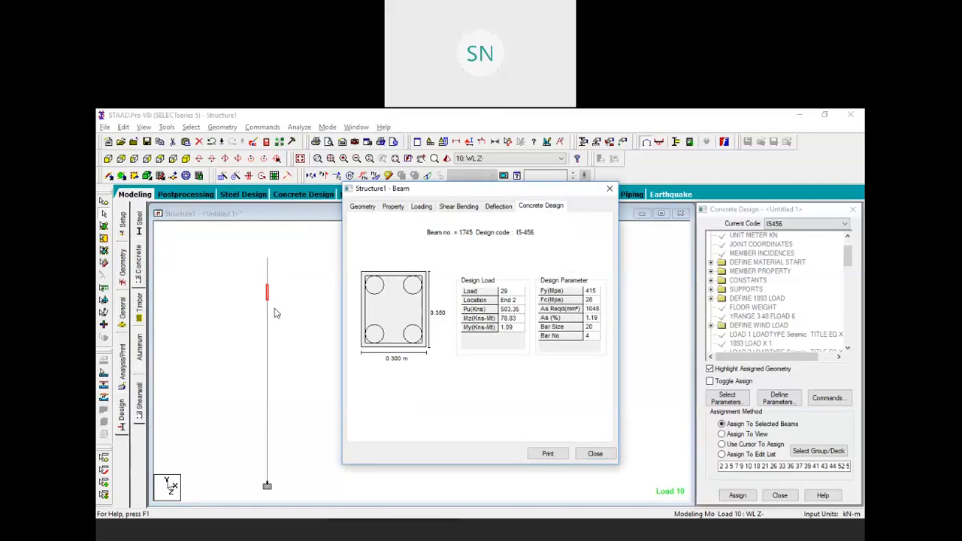
left_click(268, 336)
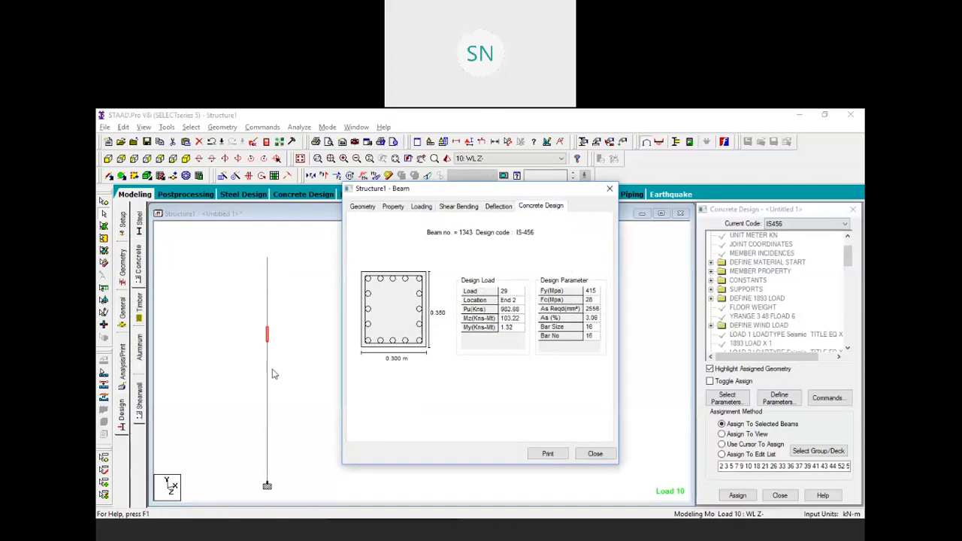
Pick beam 941, dismiss its missing-results warning, and show beam 1075's deflection under 1:EQ X+
left_click(268, 376)
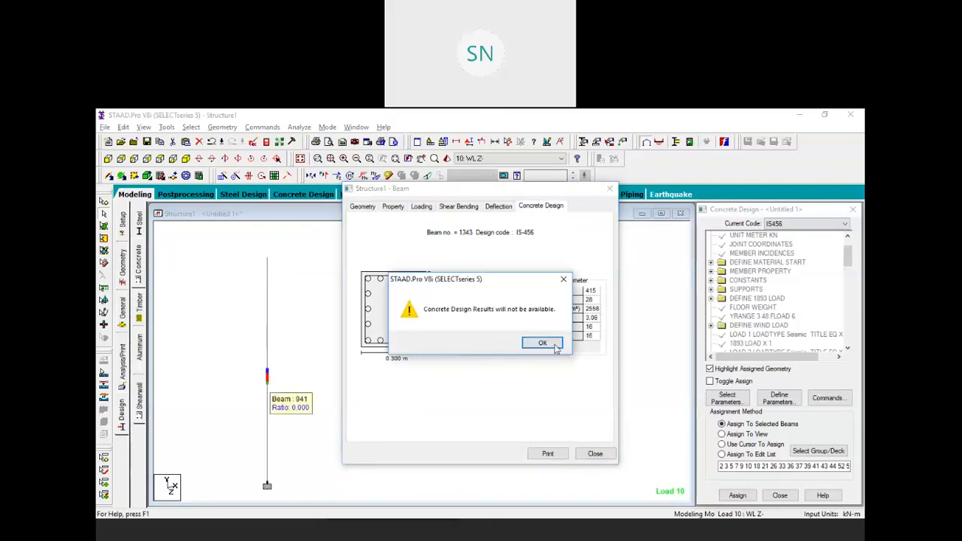
left_click(552, 345)
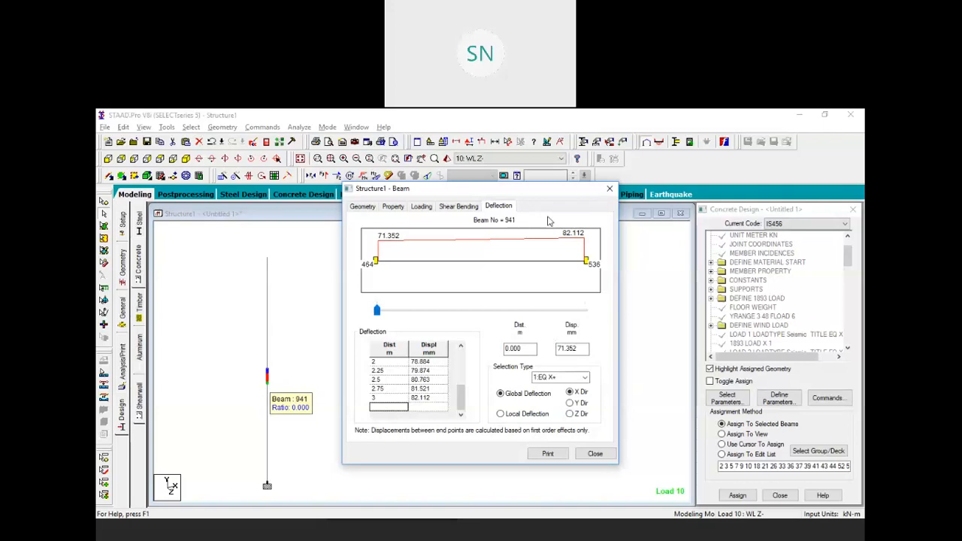
left_click(271, 364)
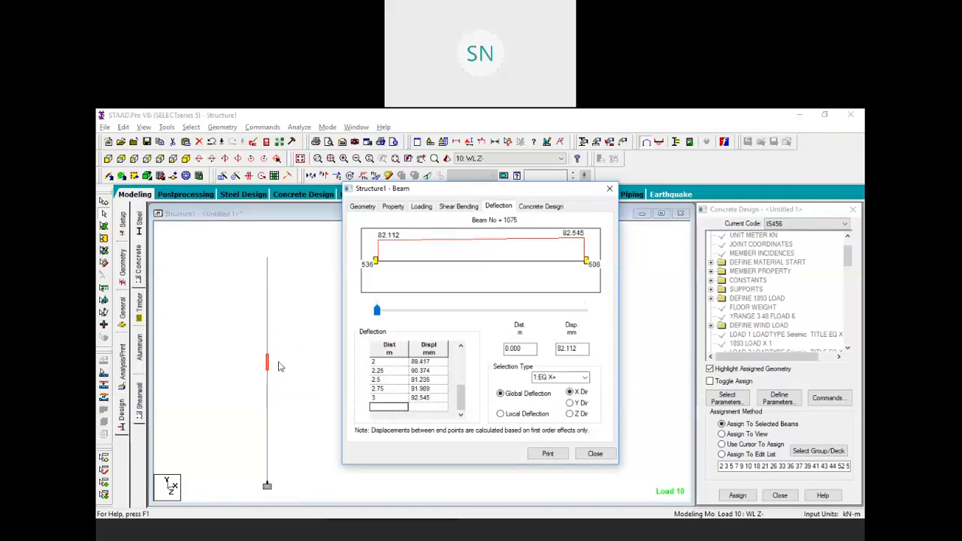
Step through deflection results for column beams 941 and 807
left_click(272, 362)
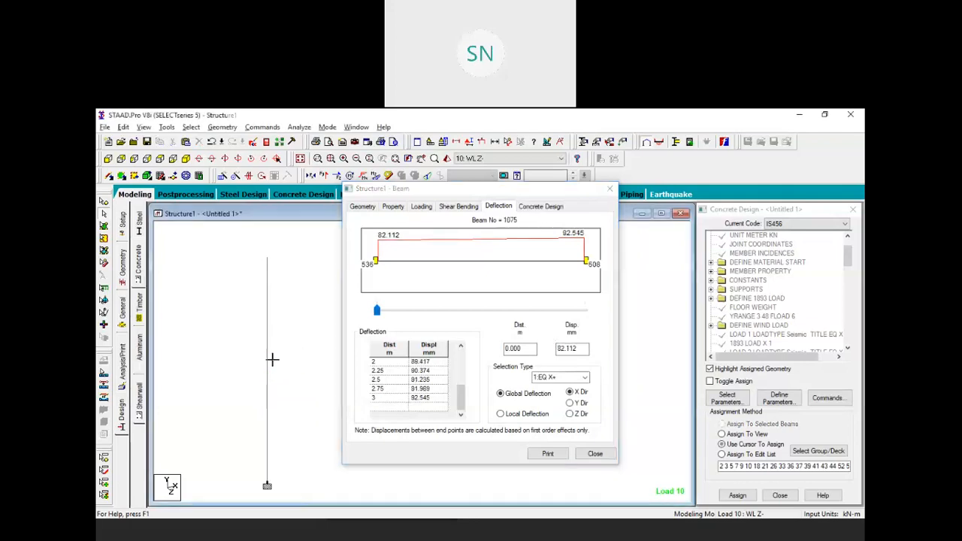
left_click(267, 360)
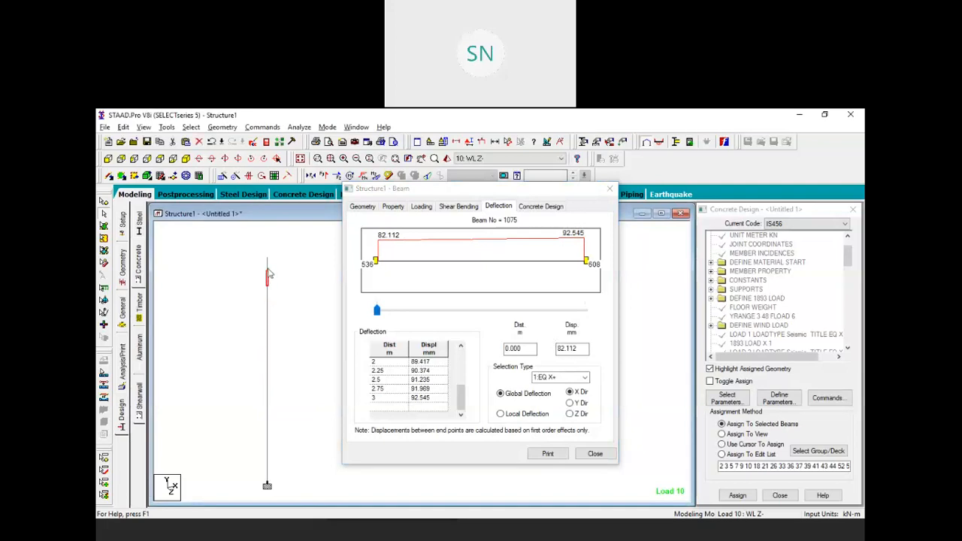
left_click(268, 376)
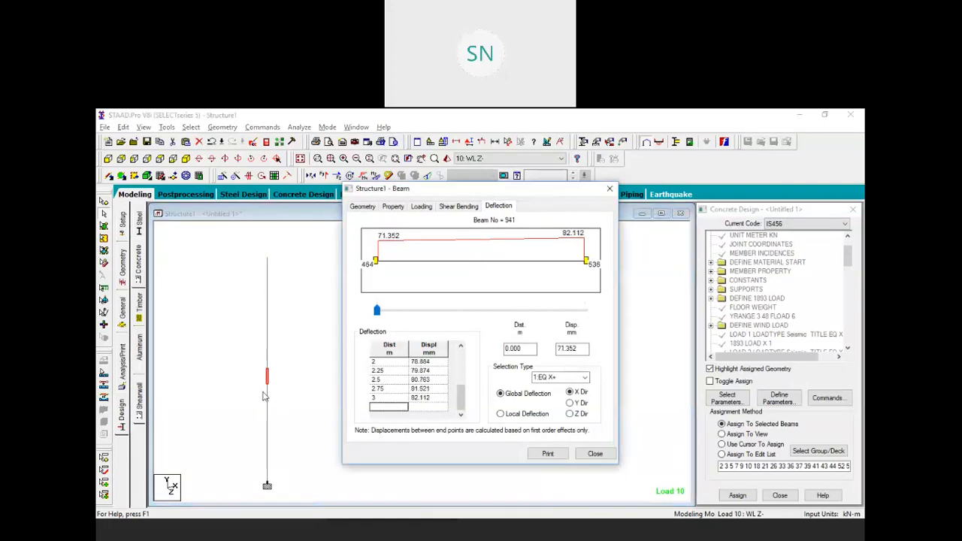
left_click(269, 391)
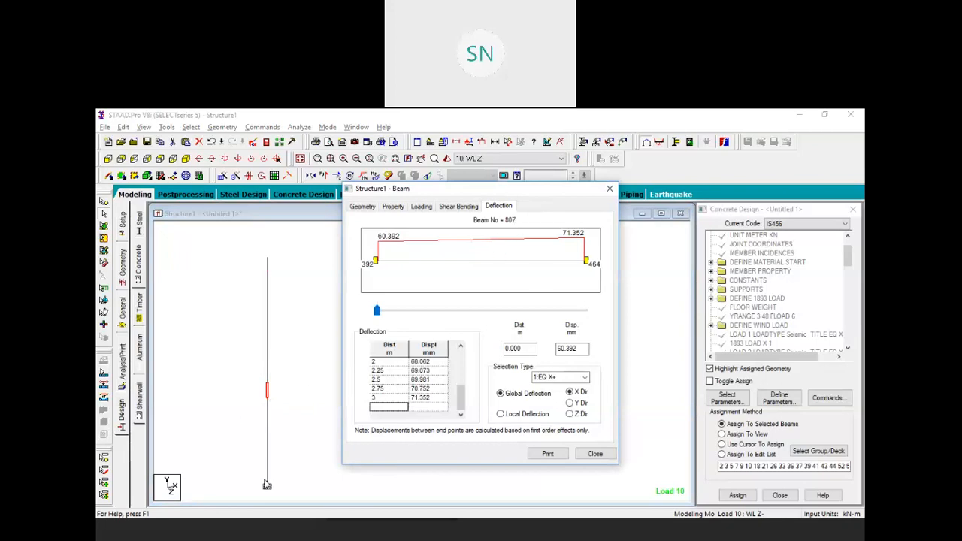
Show deflection results for beams 673, 539 and 405 further down the column
double_click(269, 409)
left_click(287, 400)
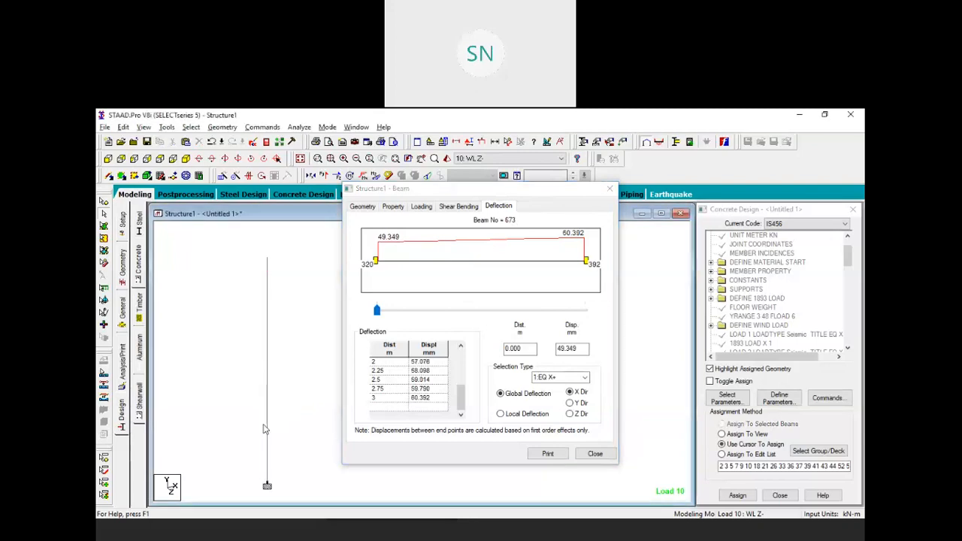
double_click(267, 424)
left_click(275, 428)
double_click(267, 432)
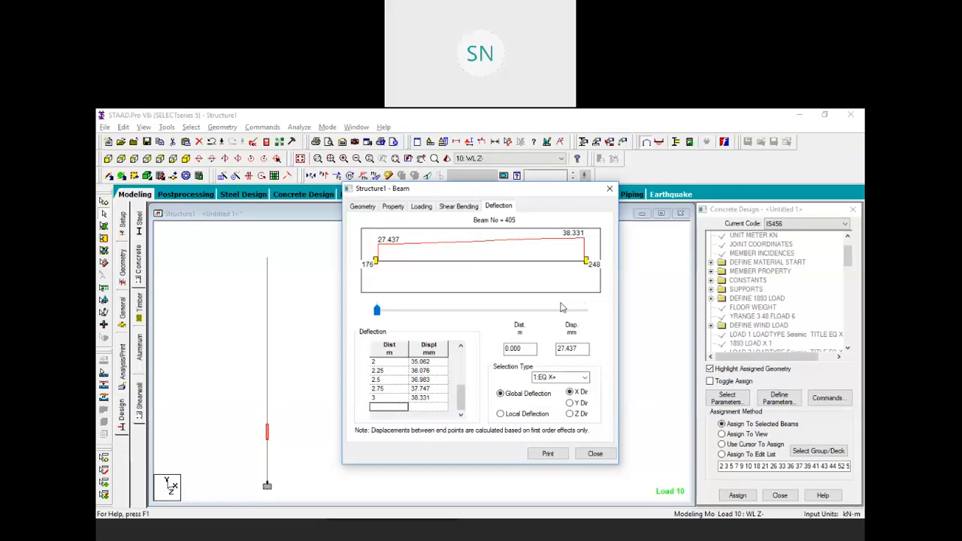
Show base beam 3's deflection (X displacement 0 to 6.702 mm) and close the report
left_click(286, 329)
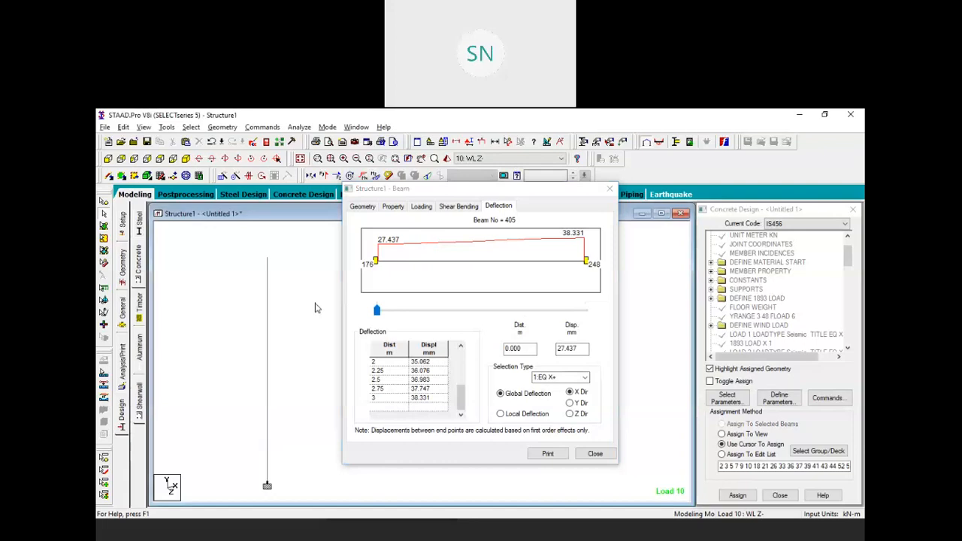
left_click(267, 476)
left_click(305, 455)
scroll(269, 483, "up", 3)
middle_click_drag(263, 496, 255, 419)
left_click(260, 419)
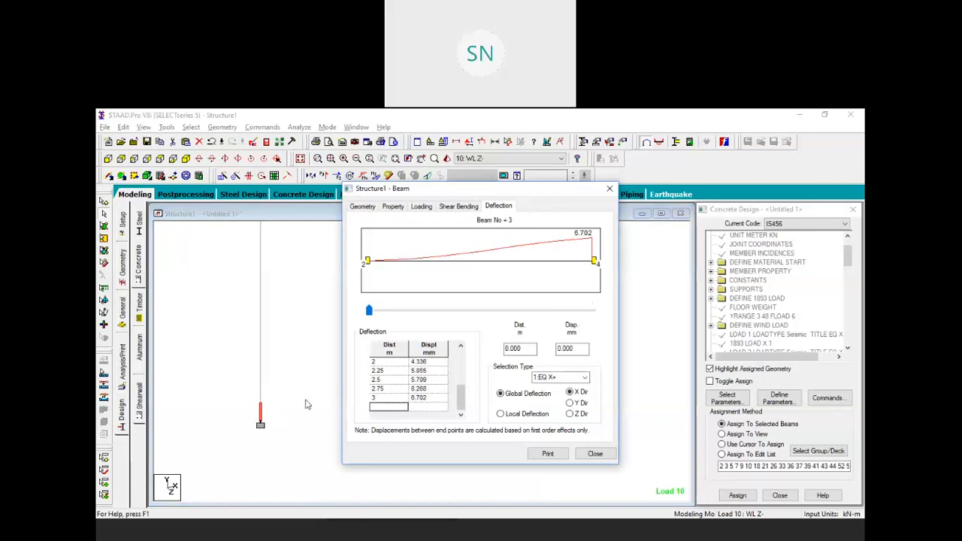
middle_click_drag(286, 383, 294, 409)
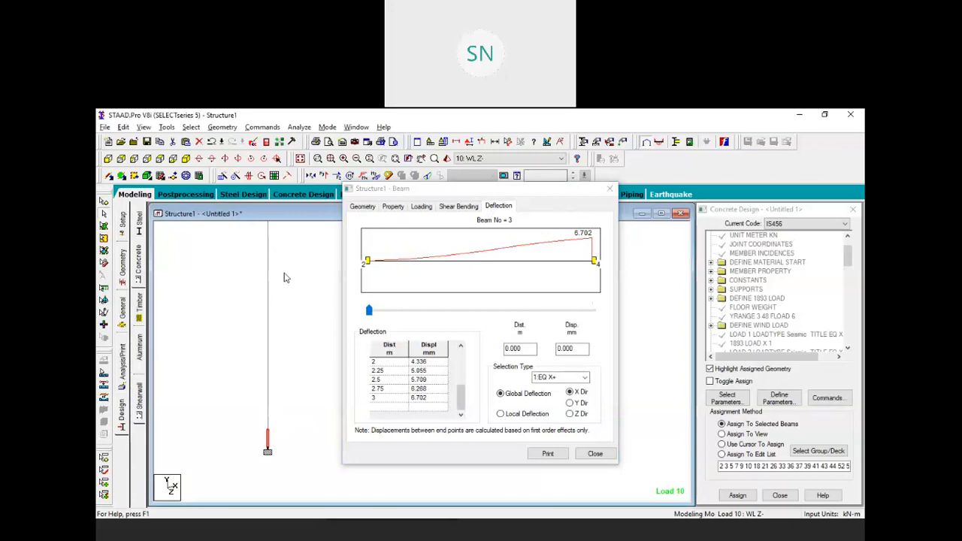
middle_click_drag(284, 286, 302, 371)
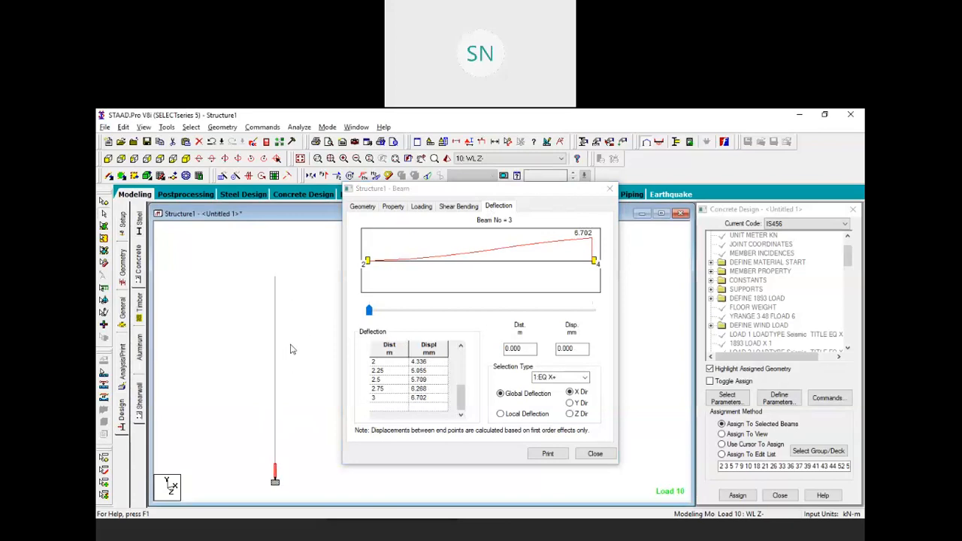
left_click(609, 189)
Clear the selection and display the full multi-storey frame centred in the view
left_click(721, 444)
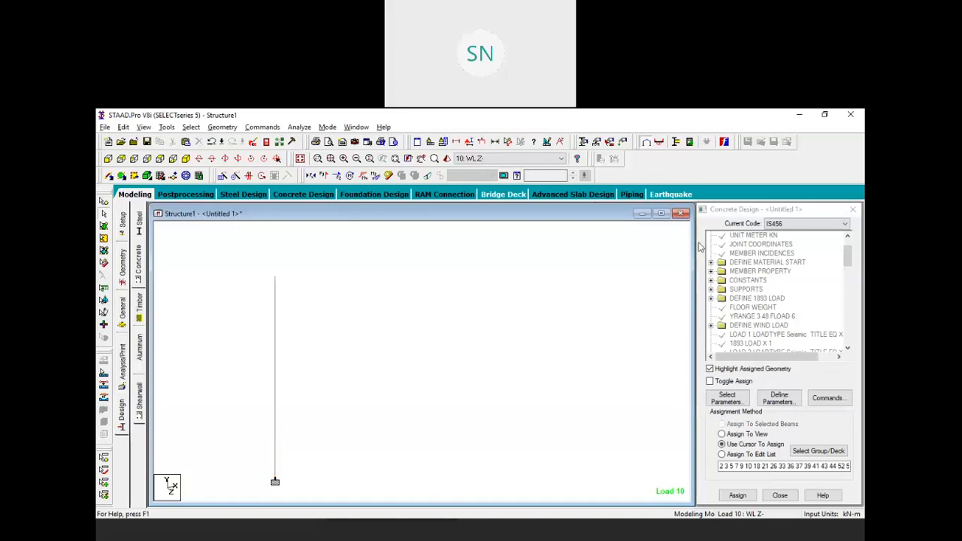
left_click(301, 159)
middle_click_drag(312, 284, 275, 321)
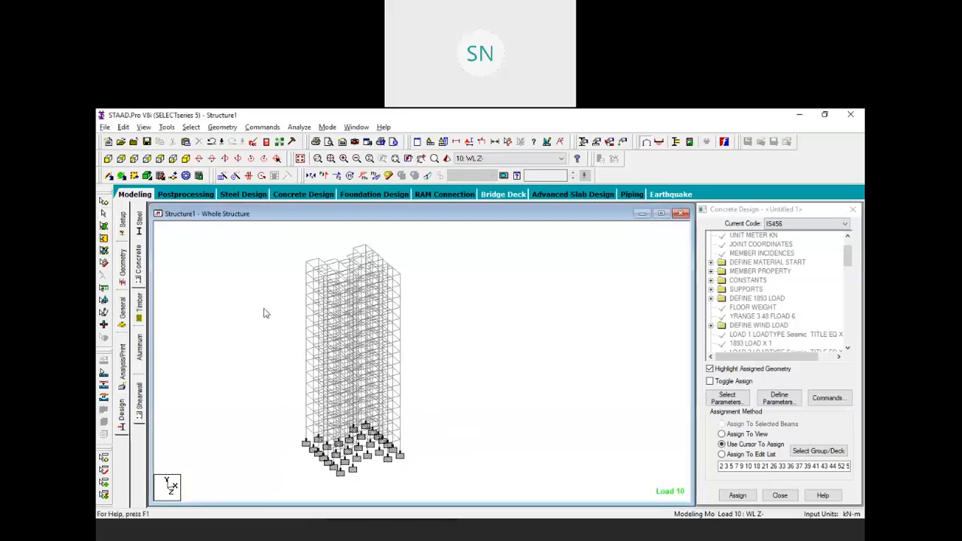
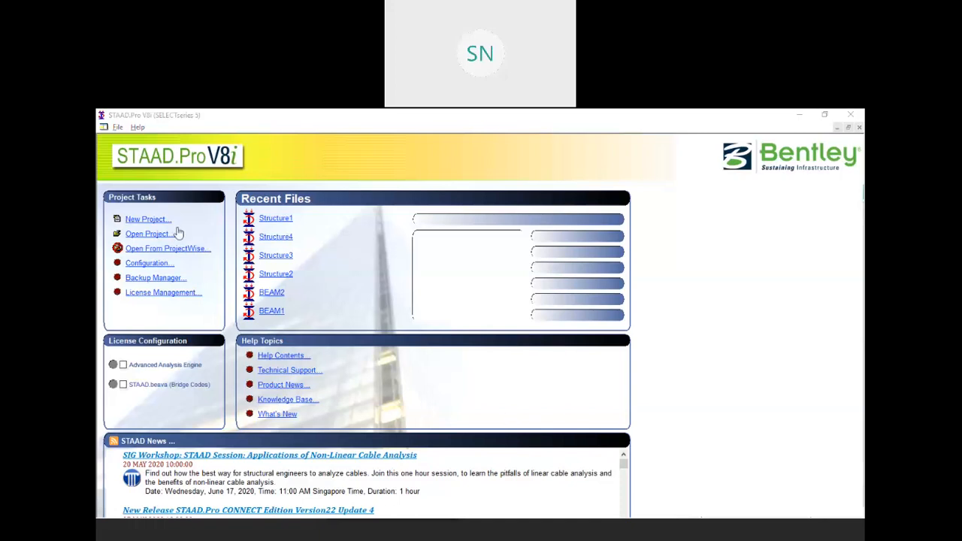
Start a new space structure project, overwriting the existing Structure2 file
left_click(141, 219)
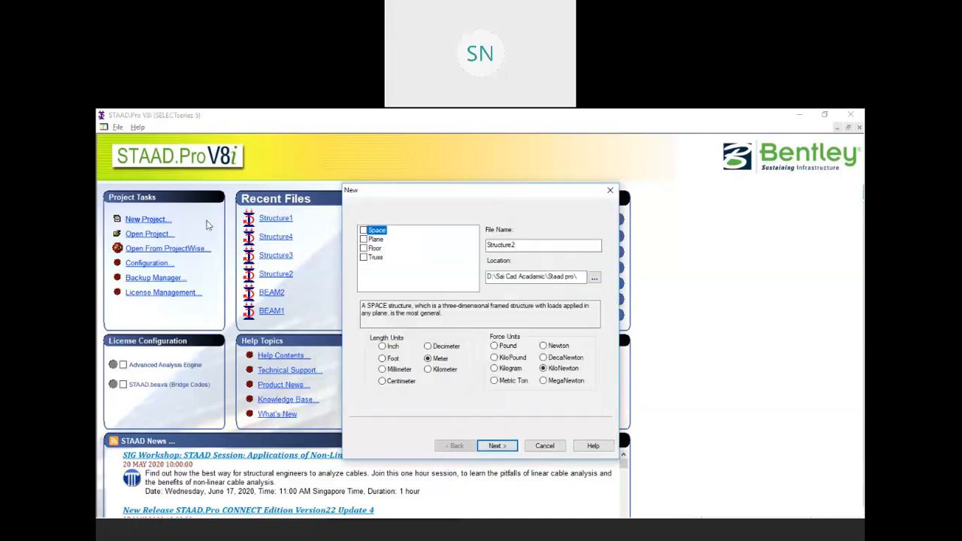
left_click(363, 230)
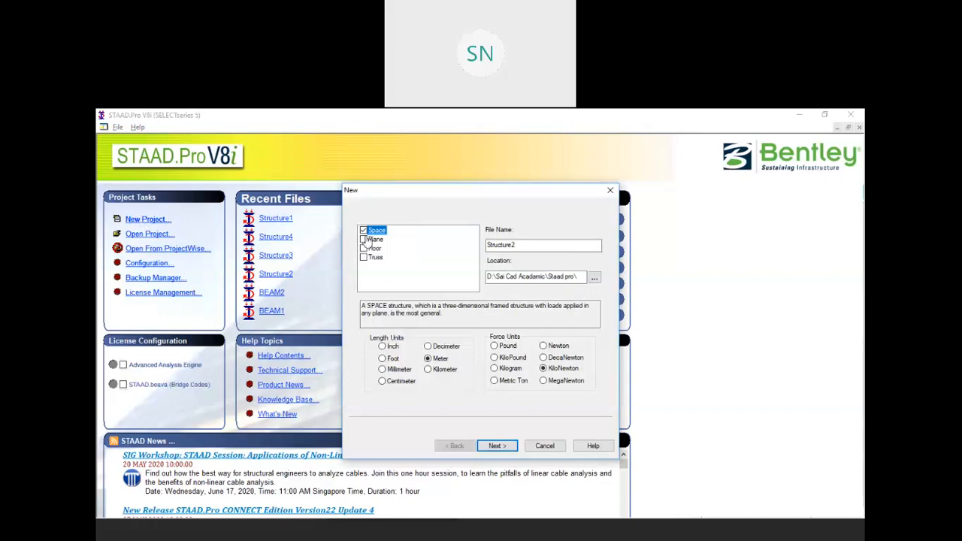
left_click(502, 445)
left_click(503, 350)
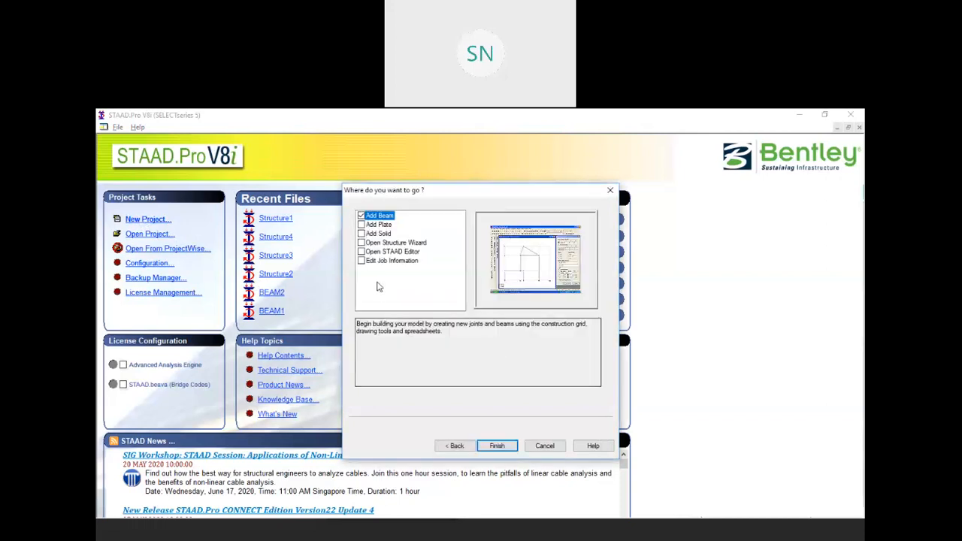
left_click(492, 445)
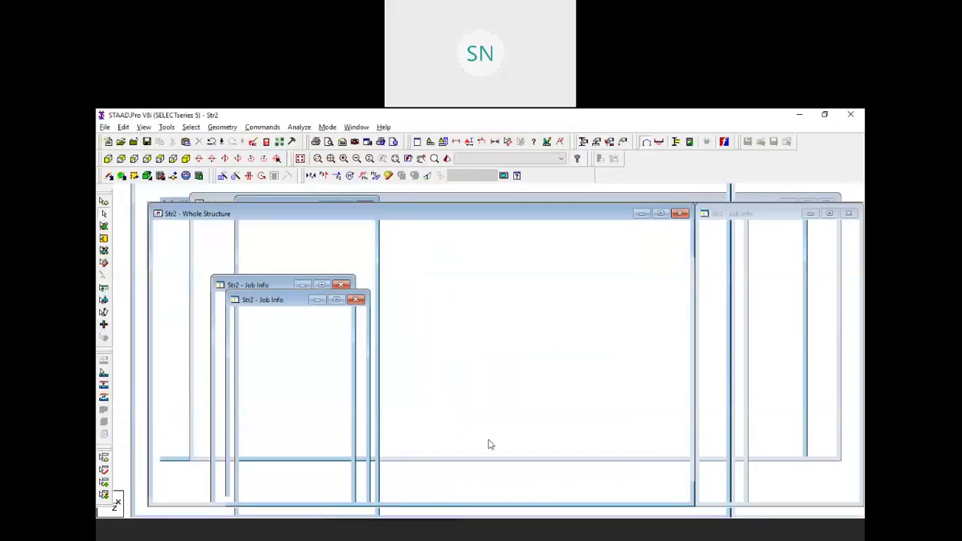
Launch the Structure Wizard and place a Bay Frame prototype from Frame Models
left_click(221, 128)
left_click(283, 468)
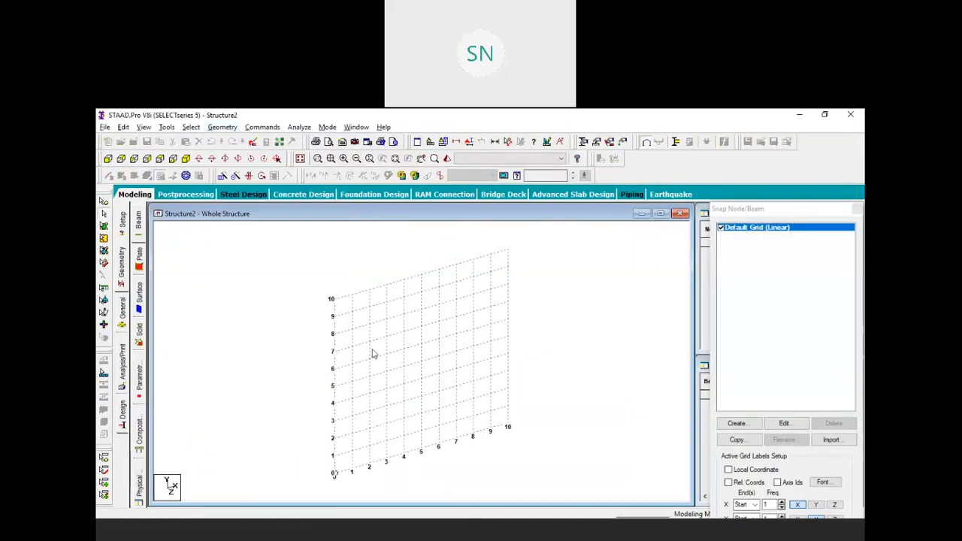
left_click(304, 252)
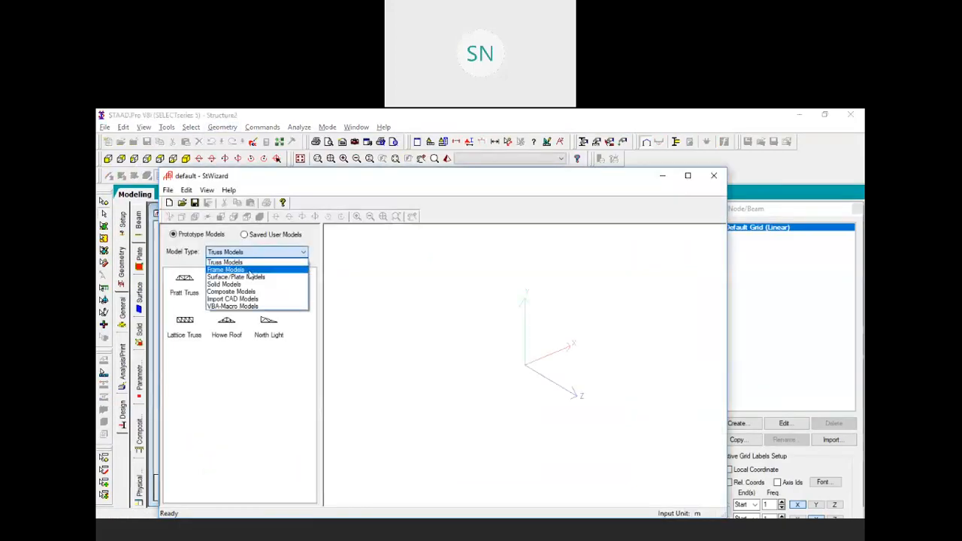
left_click(253, 268)
left_click_drag(186, 287, 447, 323)
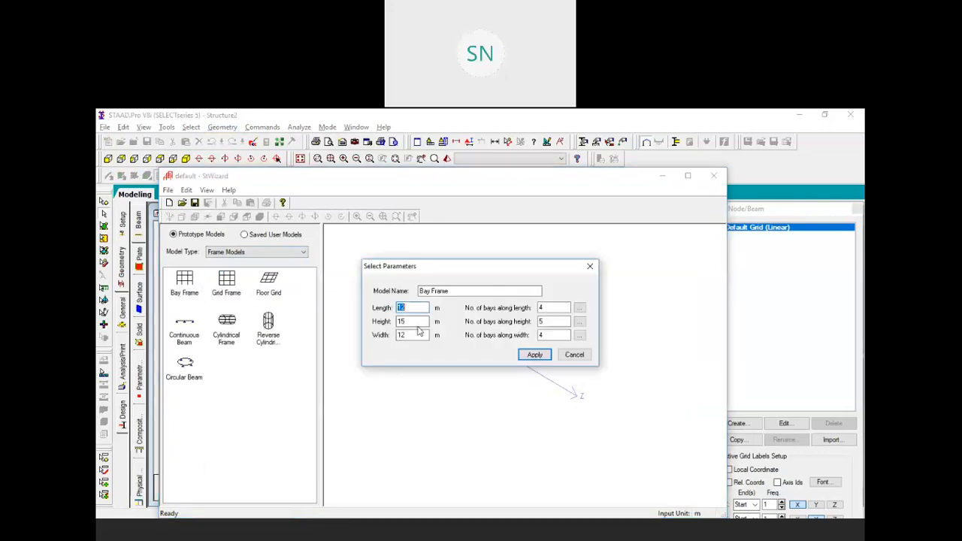
Size the Bay Frame with three 4.2 m bays and four 3.2 m storeys, then generate it
type("1")
key("Tab")
type("12")
left_click_drag(412, 334, 389, 338)
type("0")
left_click_drag(546, 310, 543, 336)
type("340")
left_click(535, 355)
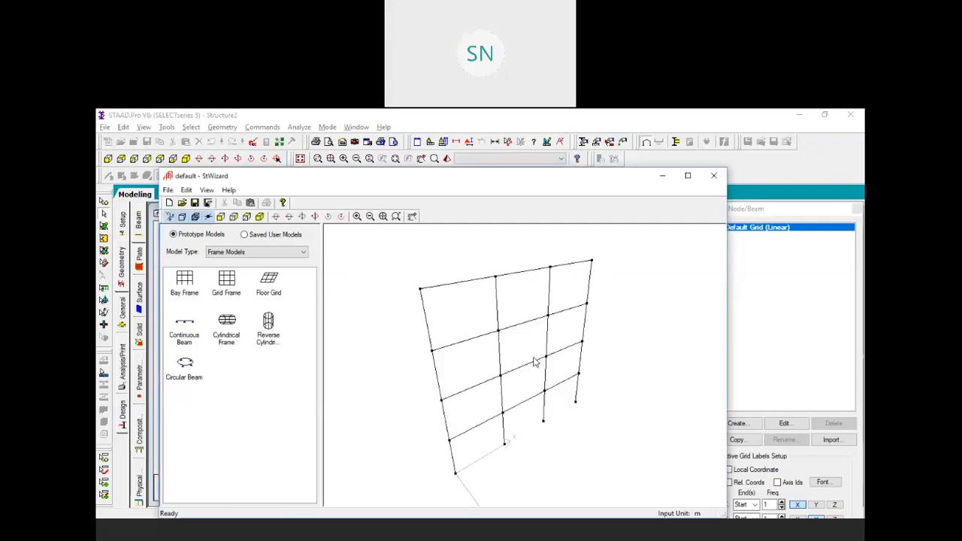
Transfer the frame prototype into Structure2, paste it, and close the snap grid
left_click(250, 203)
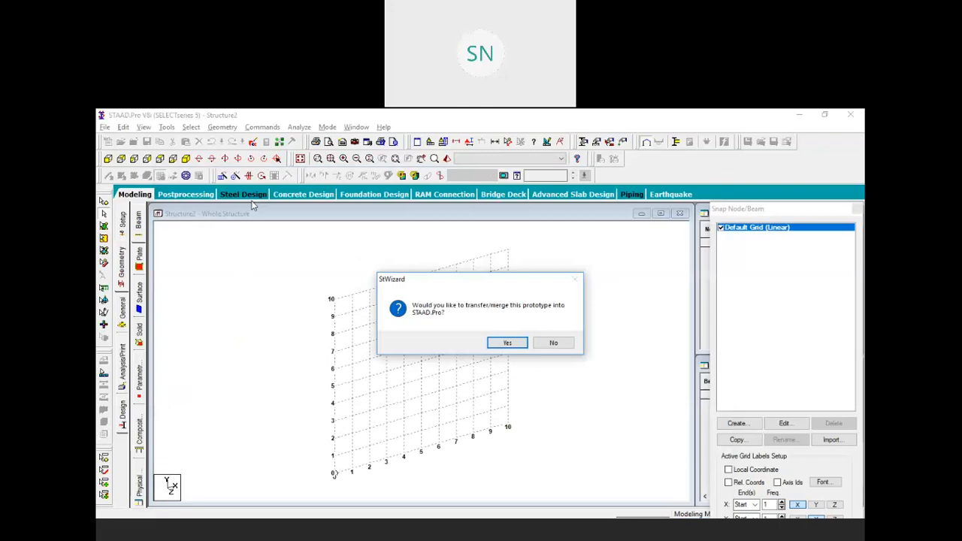
left_click(506, 344)
left_click(536, 270)
middle_click_drag(509, 337, 474, 345)
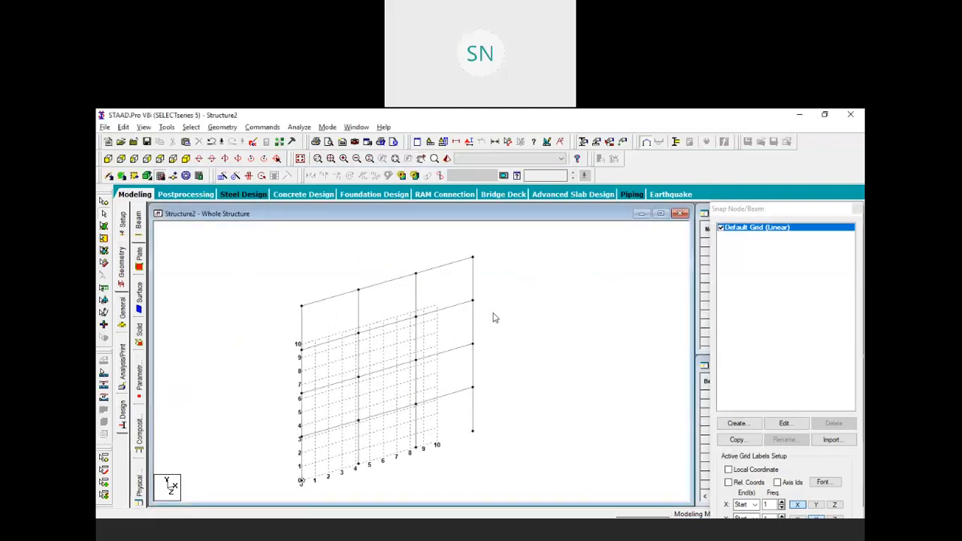
left_click(857, 209)
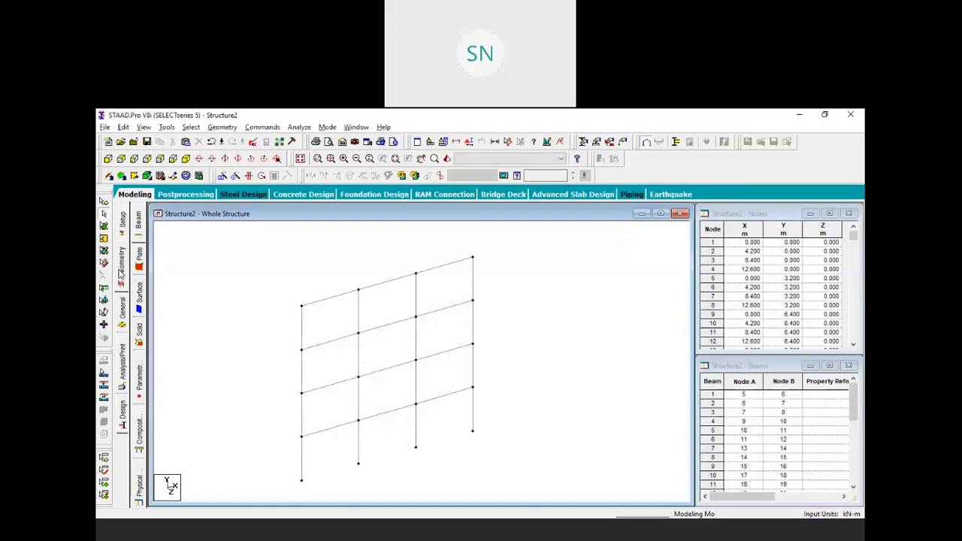
Define a 0.25 × 0.25 m rectangular section R1 and assign it to all 28 members in view
left_click(123, 304)
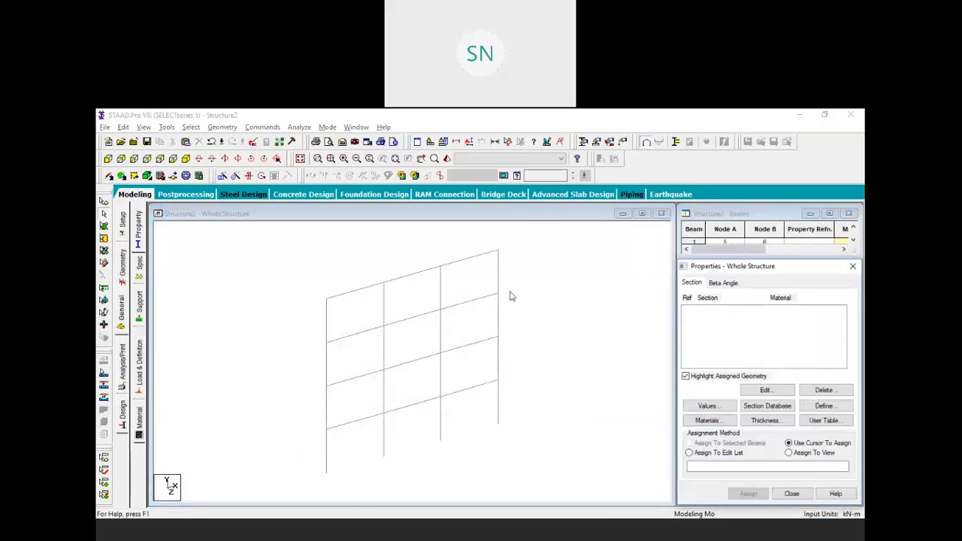
key("alt+Tab")
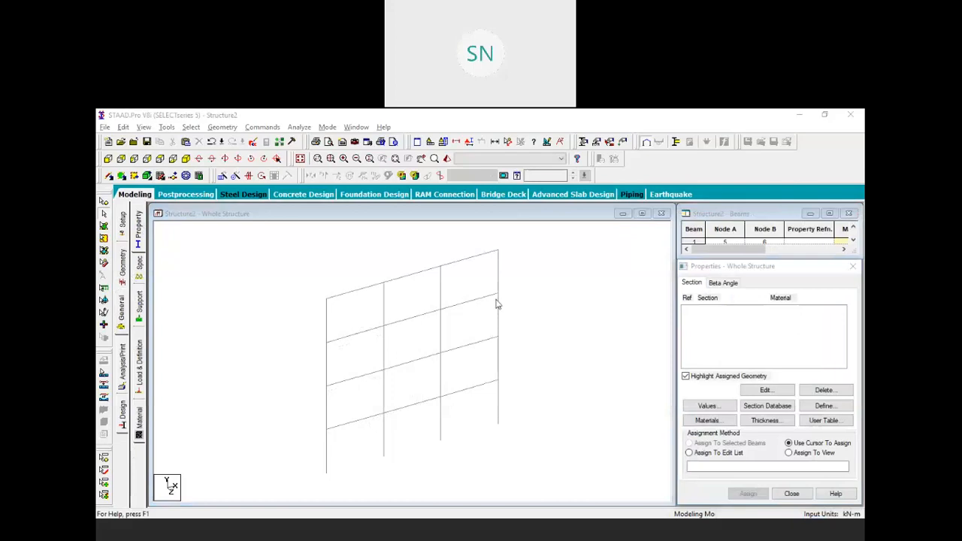
left_click(805, 406)
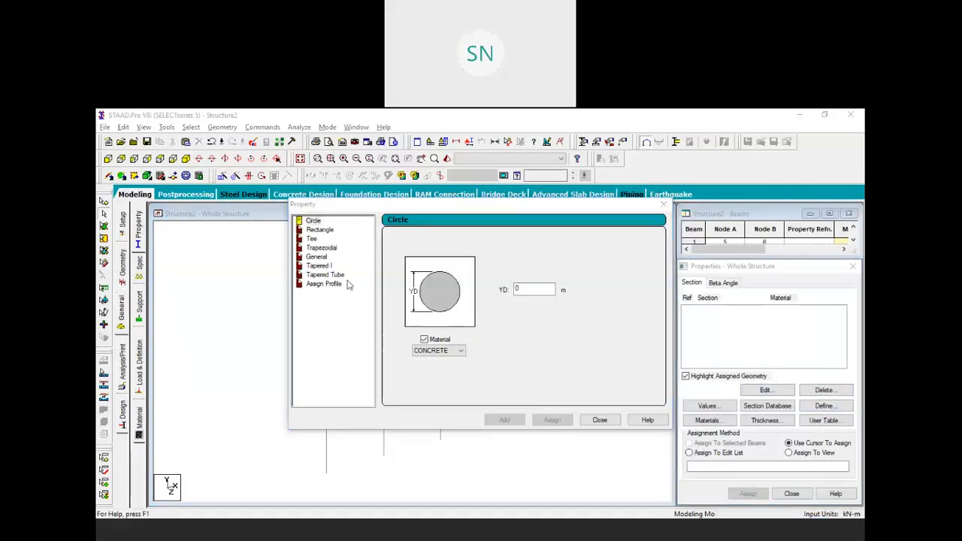
left_click(322, 230)
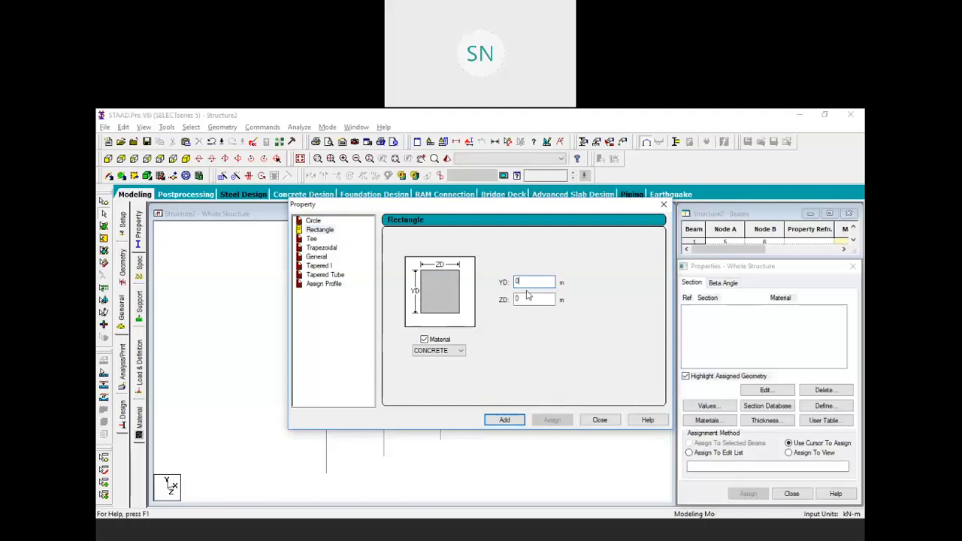
type("0.250.25")
left_click(504, 420)
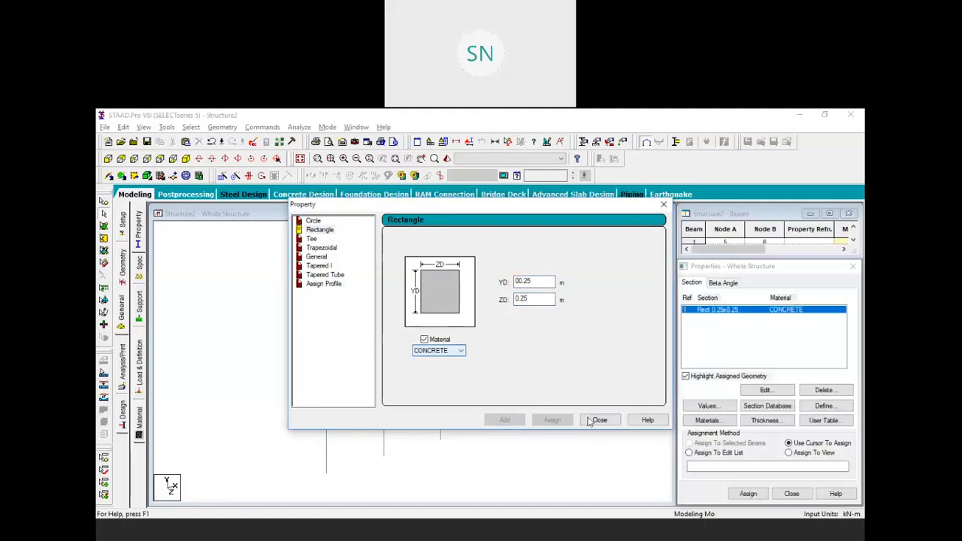
left_click(598, 420)
left_click(803, 453)
left_click(763, 493)
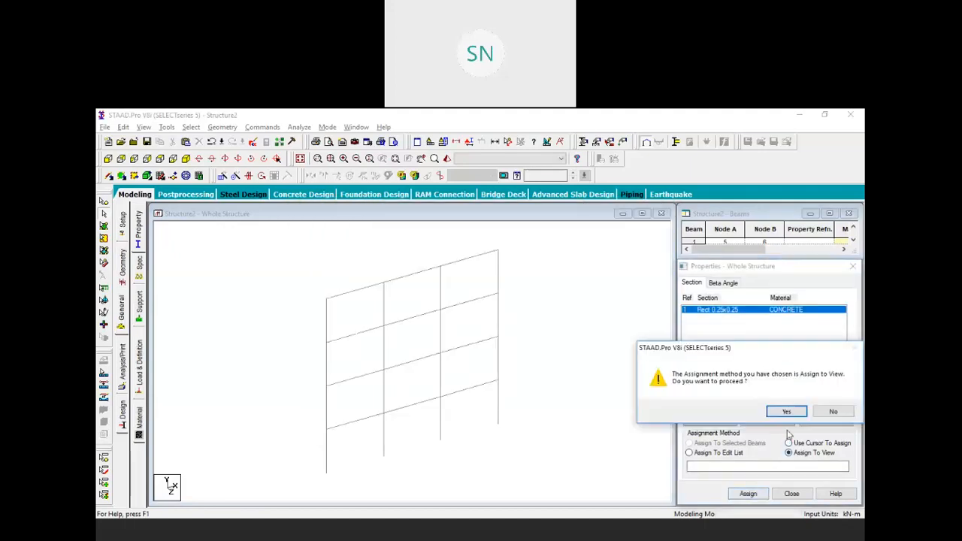
left_click(787, 411)
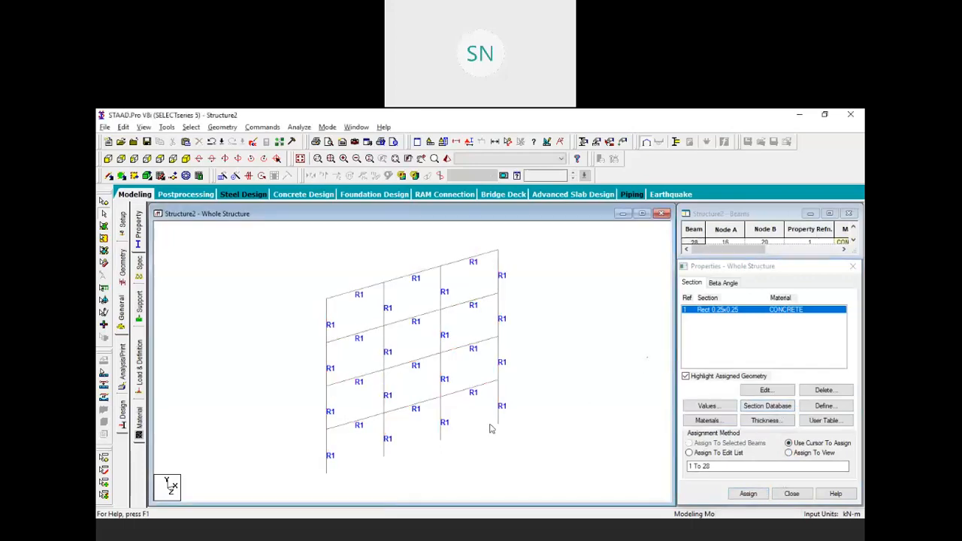
Create a fixed support type as Support 2
left_click(142, 301)
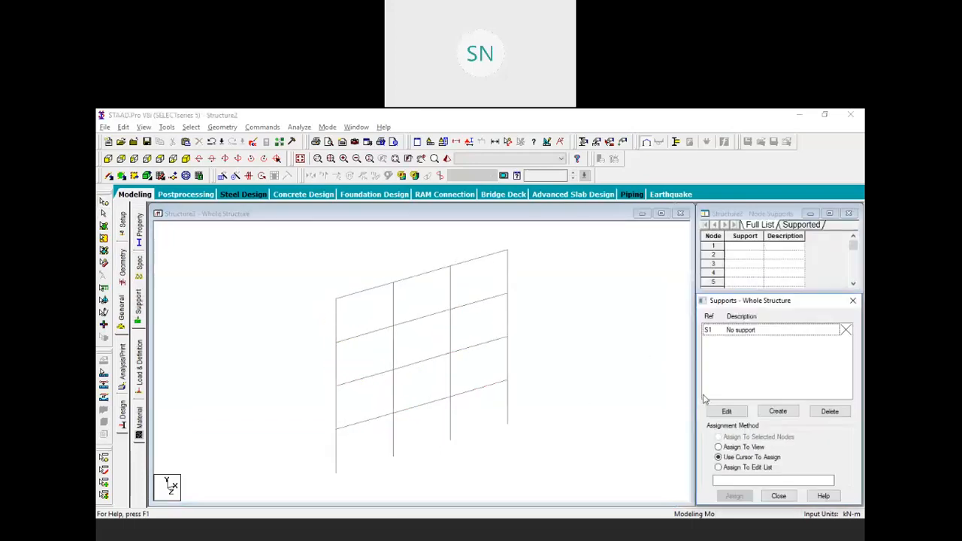
left_click(778, 411)
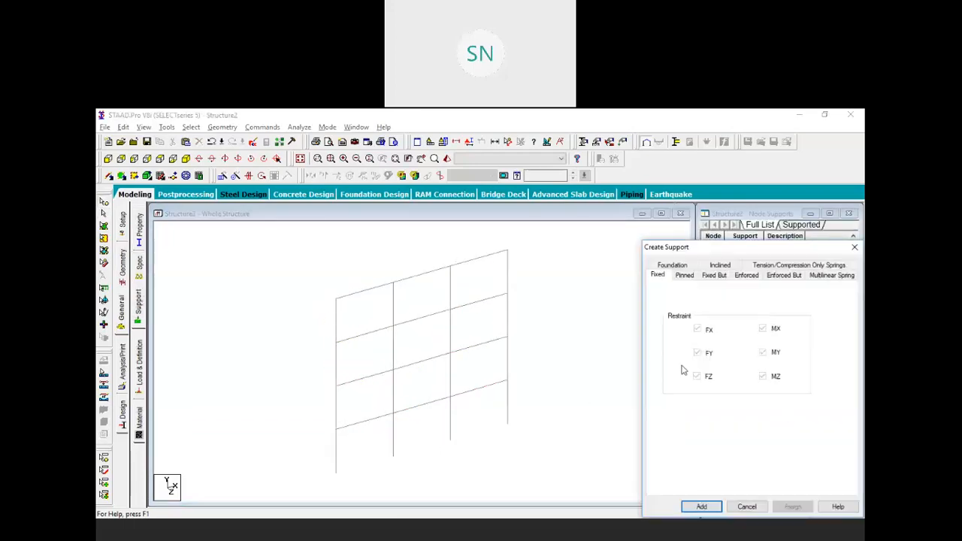
left_click(701, 506)
left_click(739, 342)
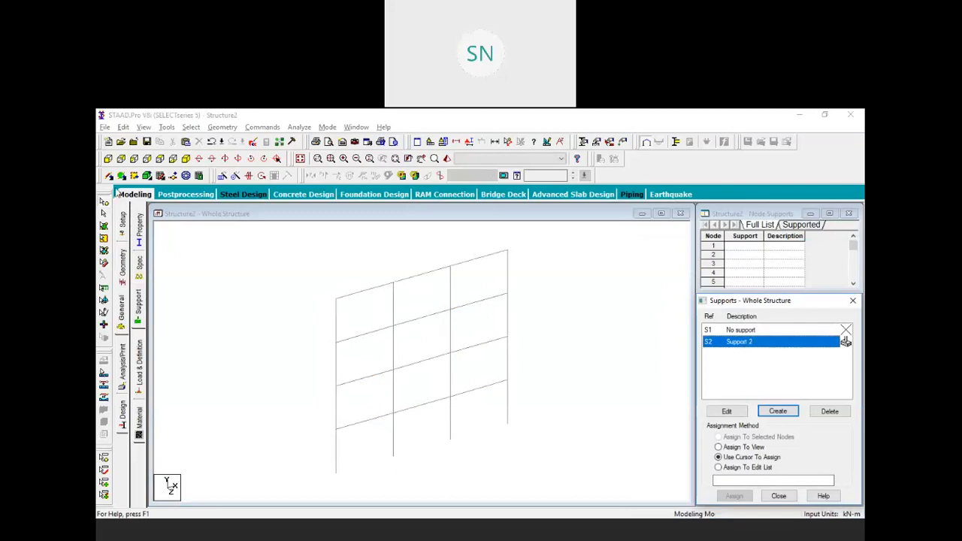
Assign the fixed support to base nodes 1–4 in front view, then go to the load case definitions
left_click(108, 158)
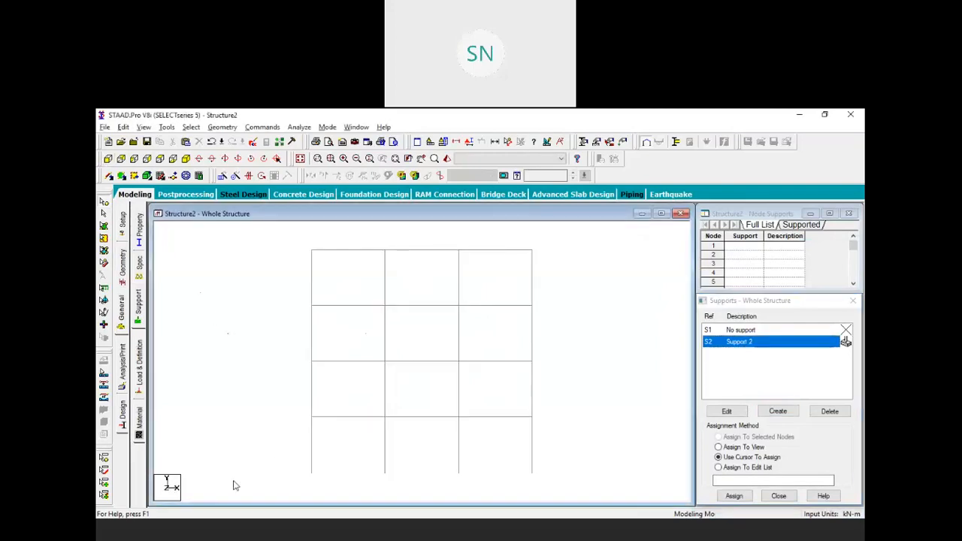
left_click_drag(298, 369, 599, 406)
left_click(733, 496)
left_click(782, 430)
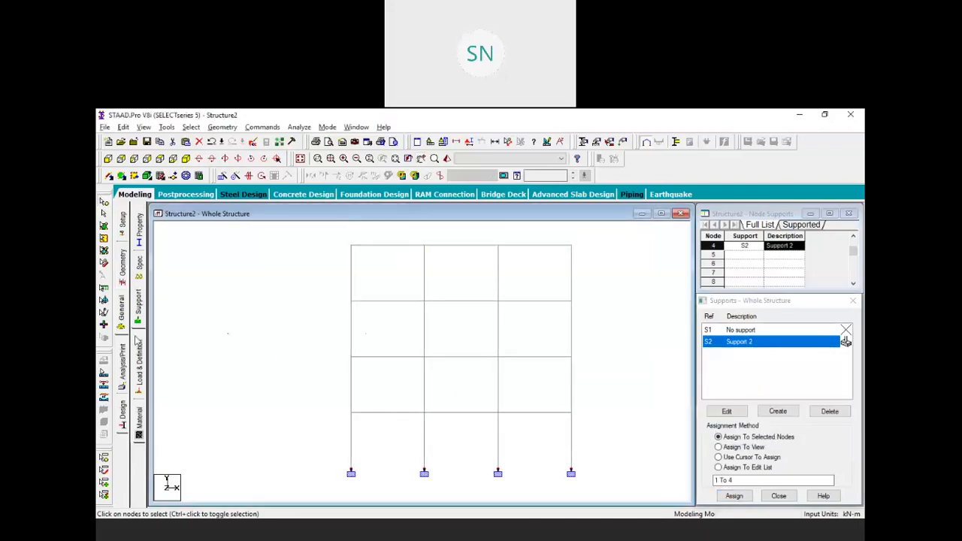
left_click(138, 352)
left_click(720, 234)
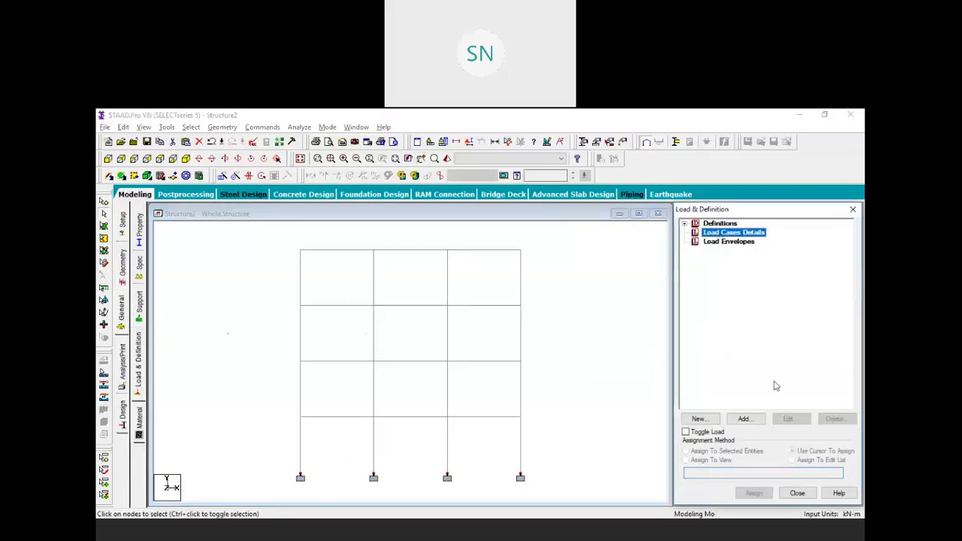
Create Load Case 1 holding a -50 kN/m uniform GY member load
left_click(743, 418)
left_click(584, 437)
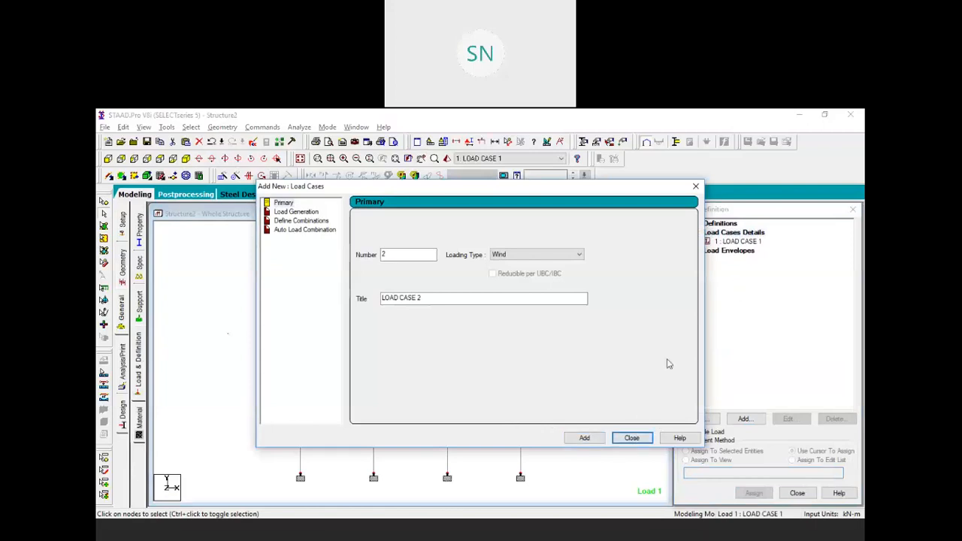
left_click(638, 436)
left_click(726, 241)
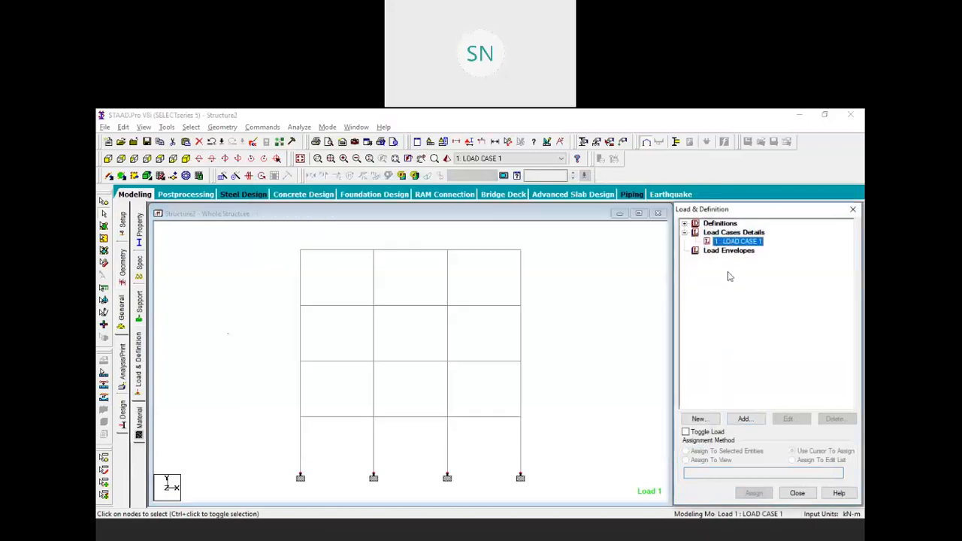
left_click(745, 419)
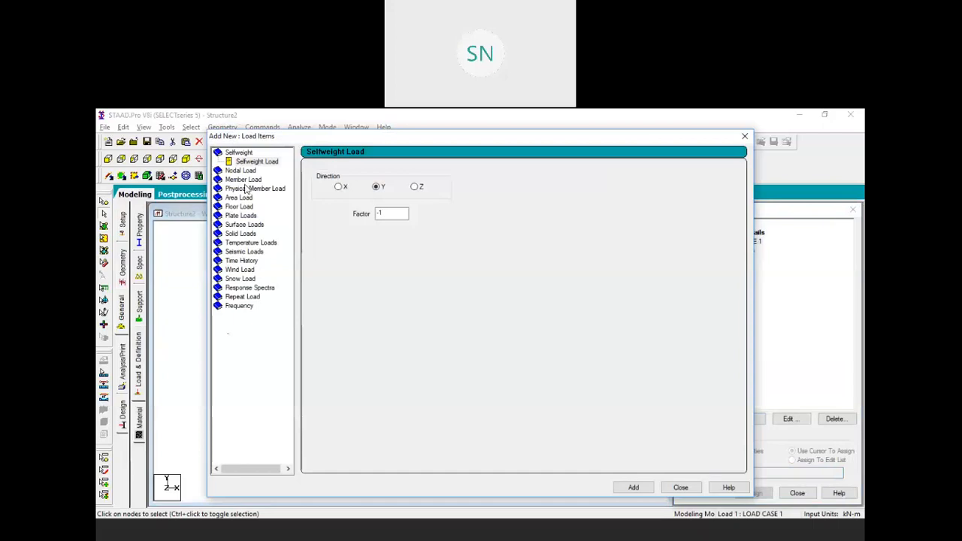
left_click(245, 180)
double_click(417, 200)
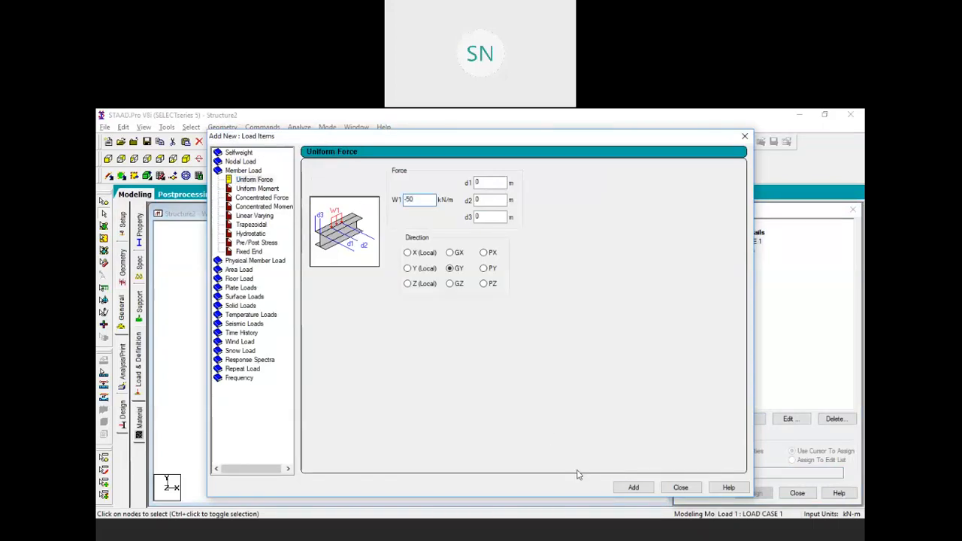
left_click(634, 487)
left_click(680, 487)
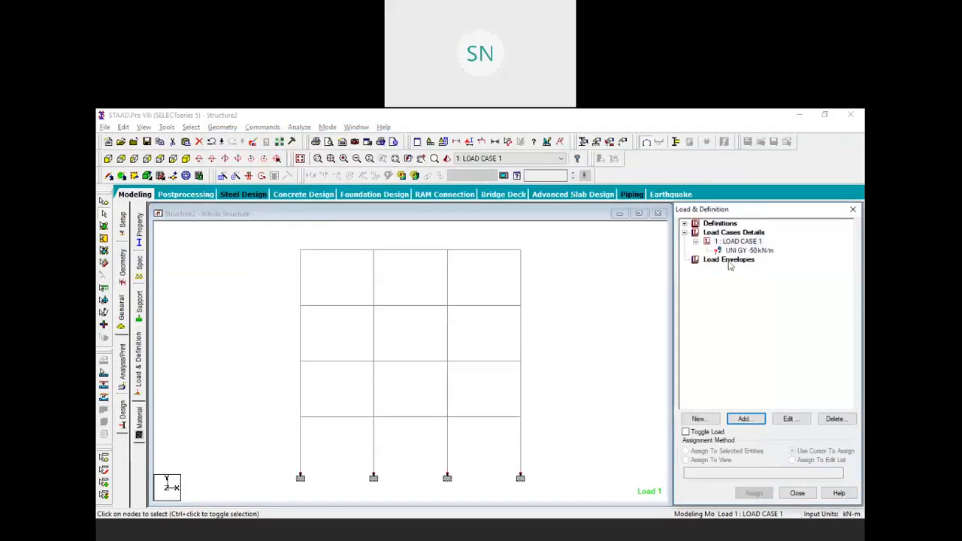
Apply the uniform load to all horizontal beams 1–12
left_click(191, 127)
mouse_move(297, 334)
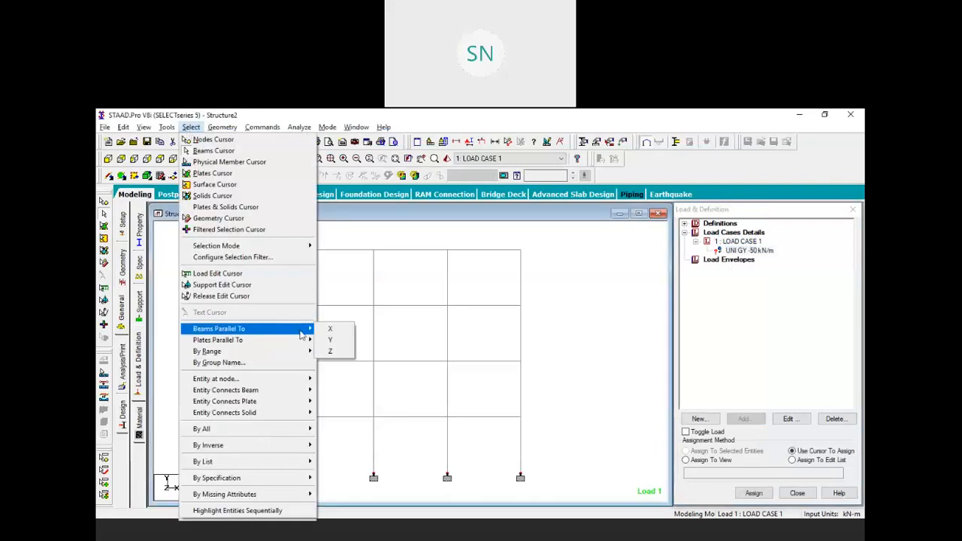
left_click(338, 331)
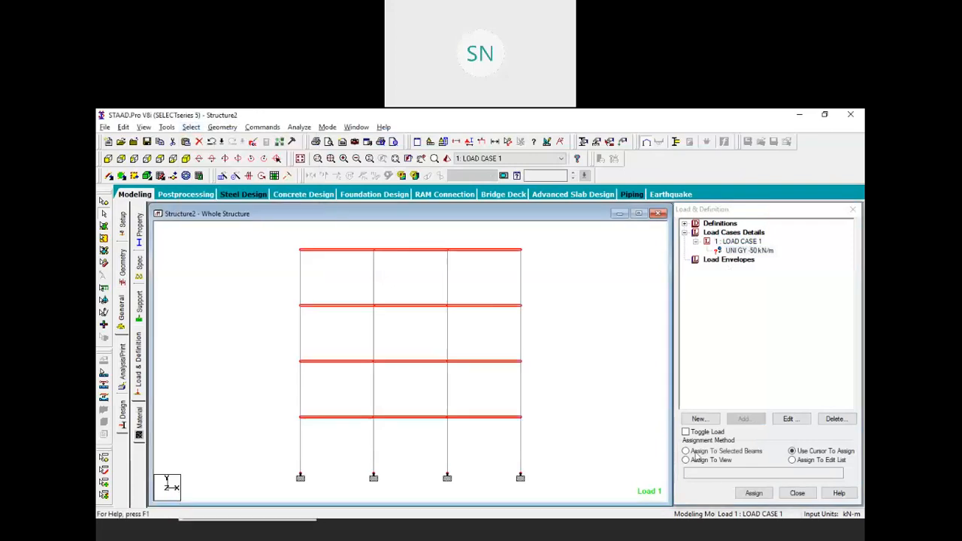
left_click(752, 492)
left_click(784, 389)
Zoom out to show the whole loaded frame and reduce the load arrow scale
left_click(600, 362)
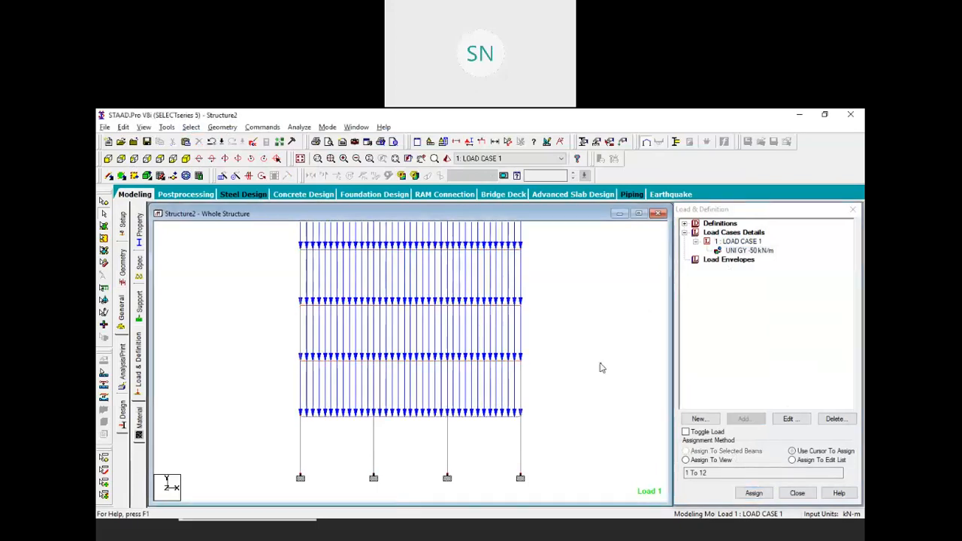
scroll(536, 366, "down", 2)
middle_click_drag(503, 329, 510, 343)
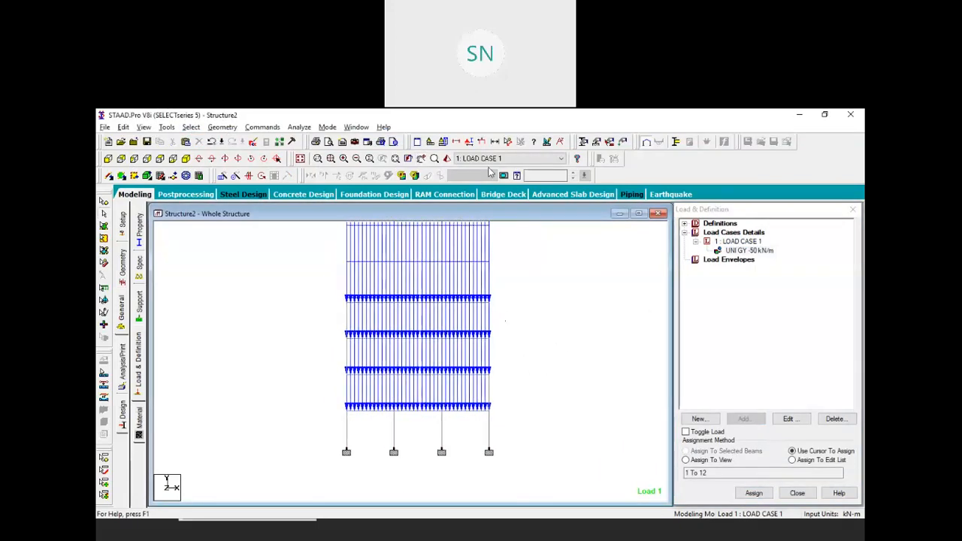
left_click(481, 143)
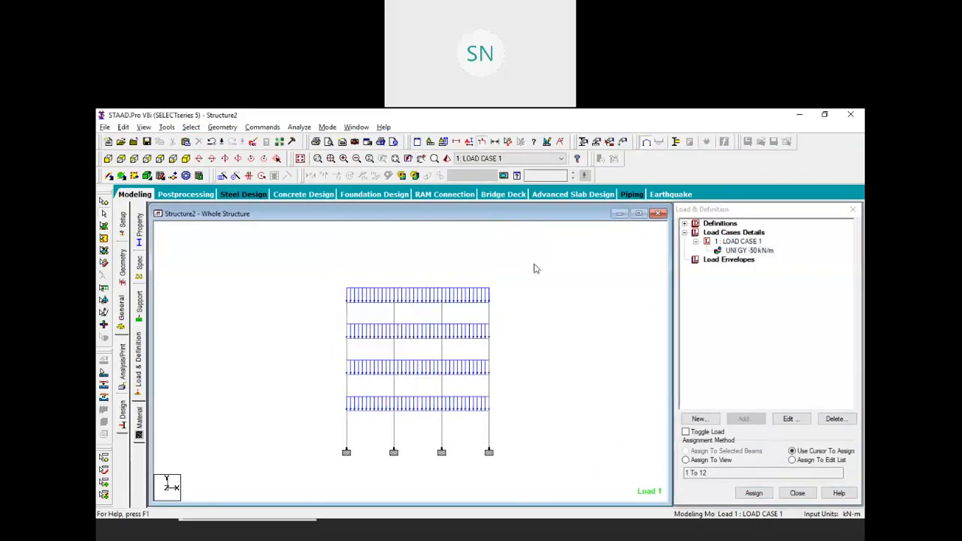
Add a Perform Analysis command to the model
left_click(265, 128)
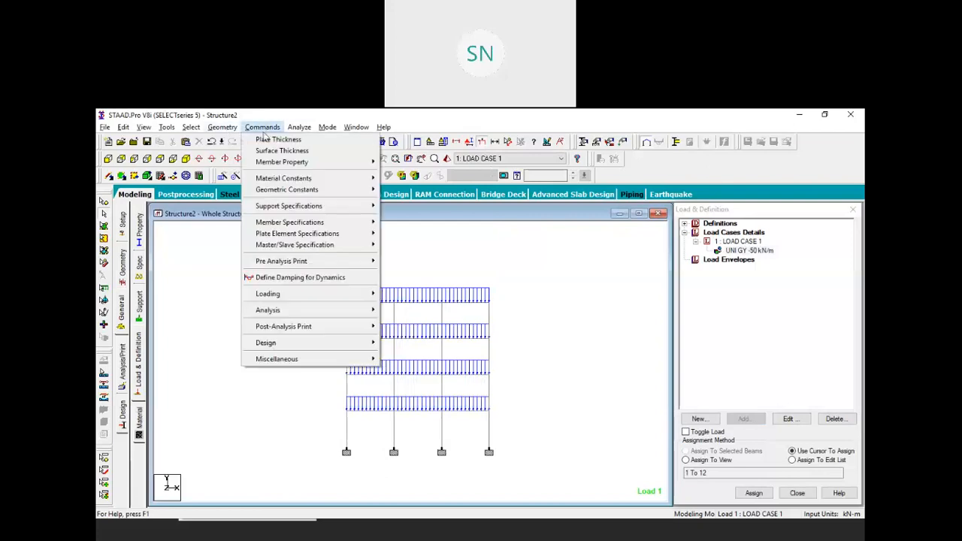
mouse_move(336, 316)
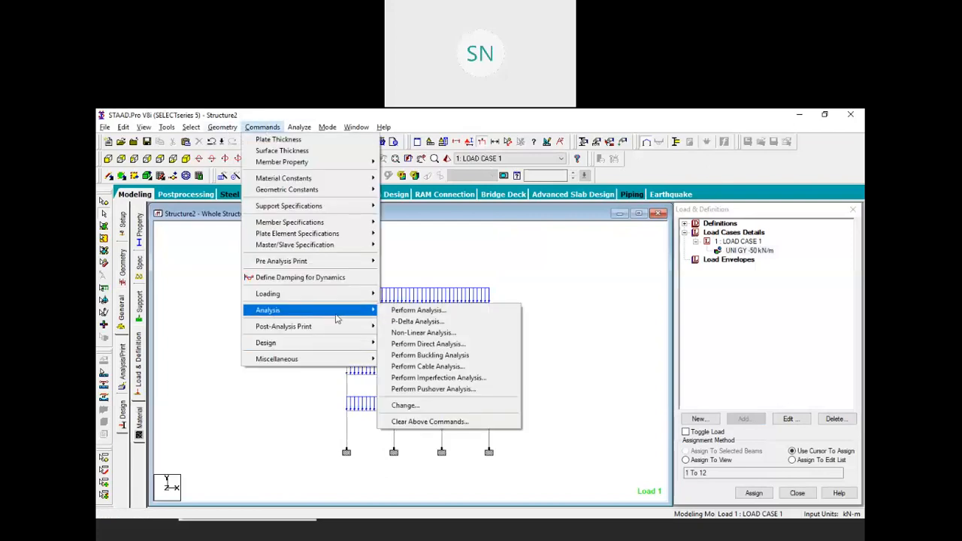
left_click(407, 311)
left_click(442, 385)
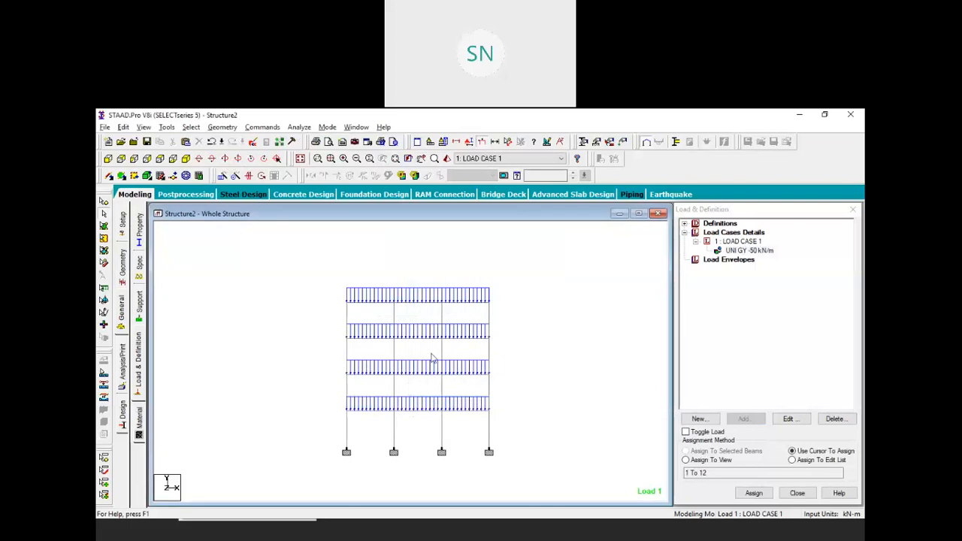
Save and run the analysis, then check the output file's missing-support-input error
left_click(299, 127)
left_click(315, 135)
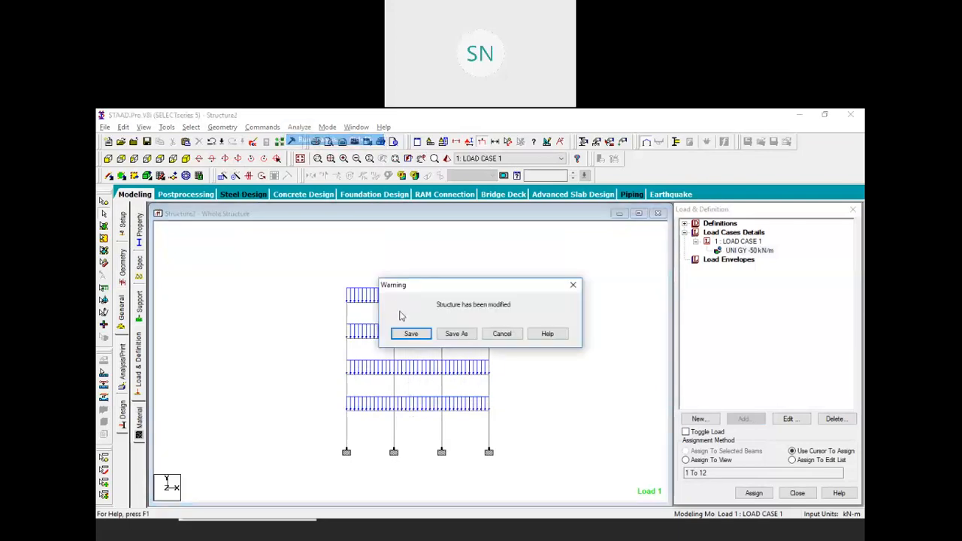
left_click(418, 338)
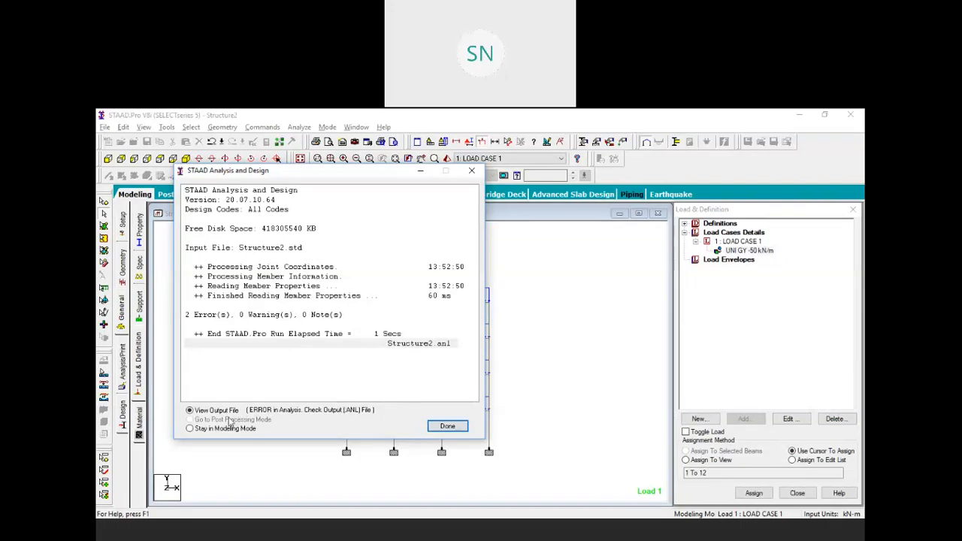
left_click(445, 426)
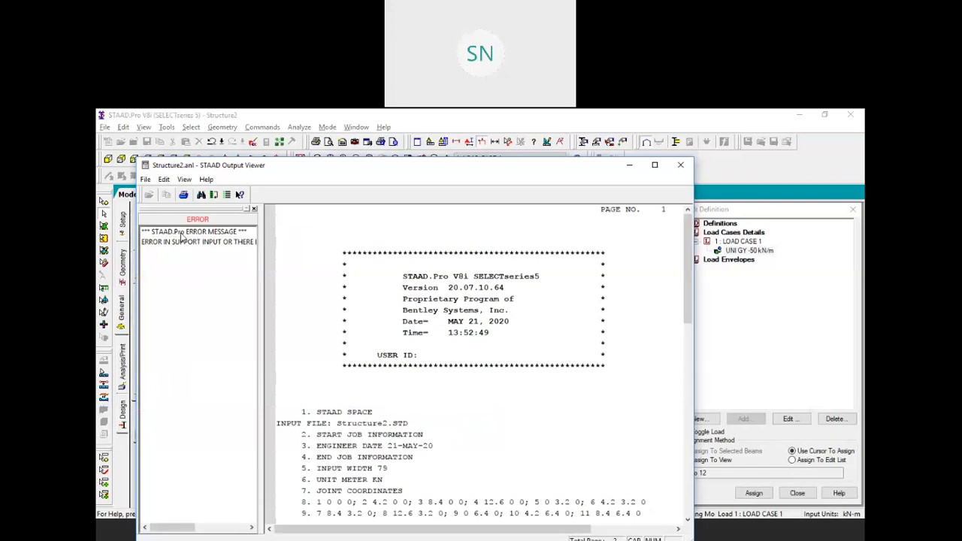
left_click(173, 245)
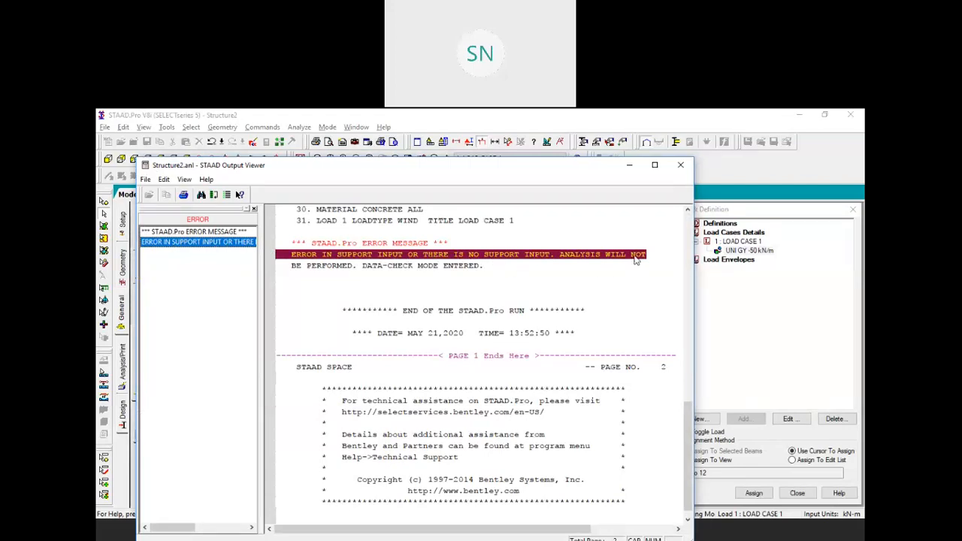
left_click(680, 165)
Close Structure2 and create a new space project Structure3, overwriting the existing file
left_click(659, 215)
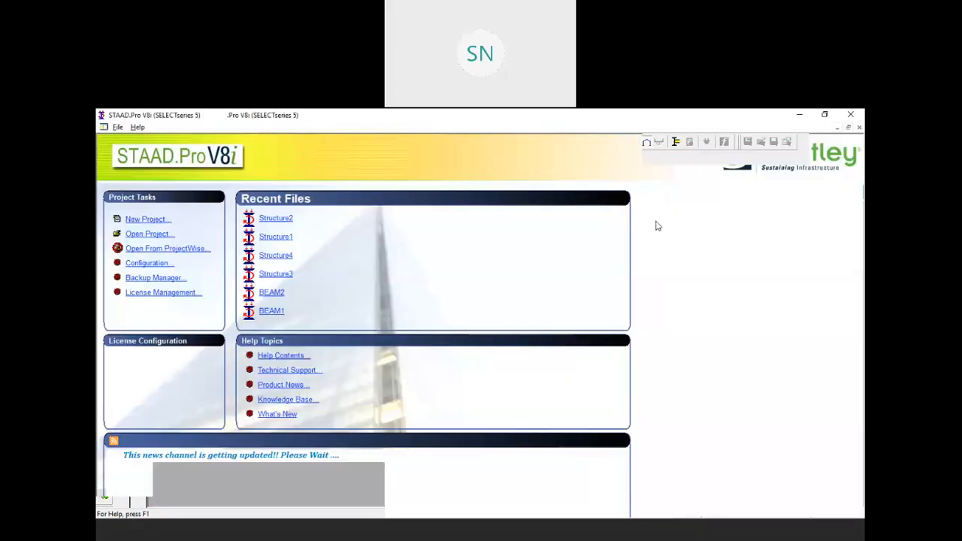
left_click(143, 220)
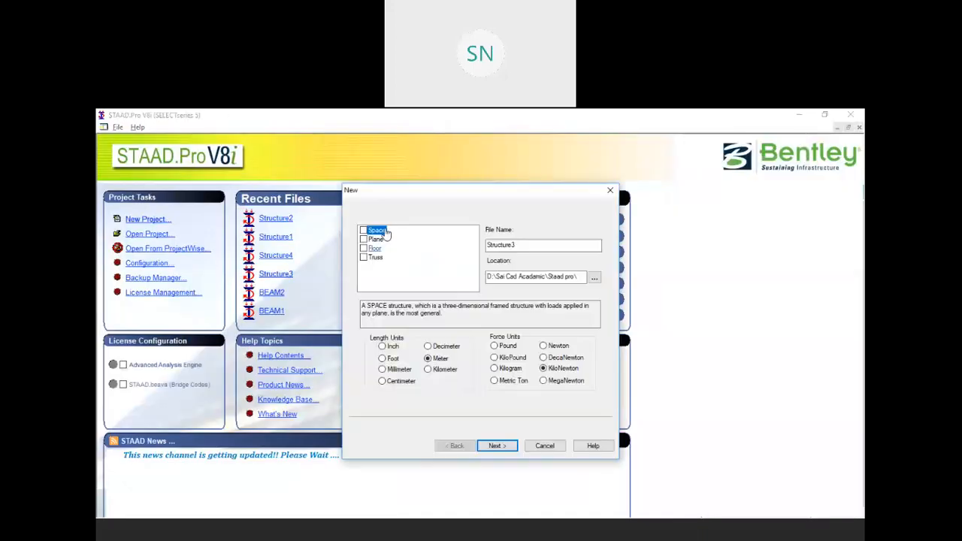
left_click(499, 445)
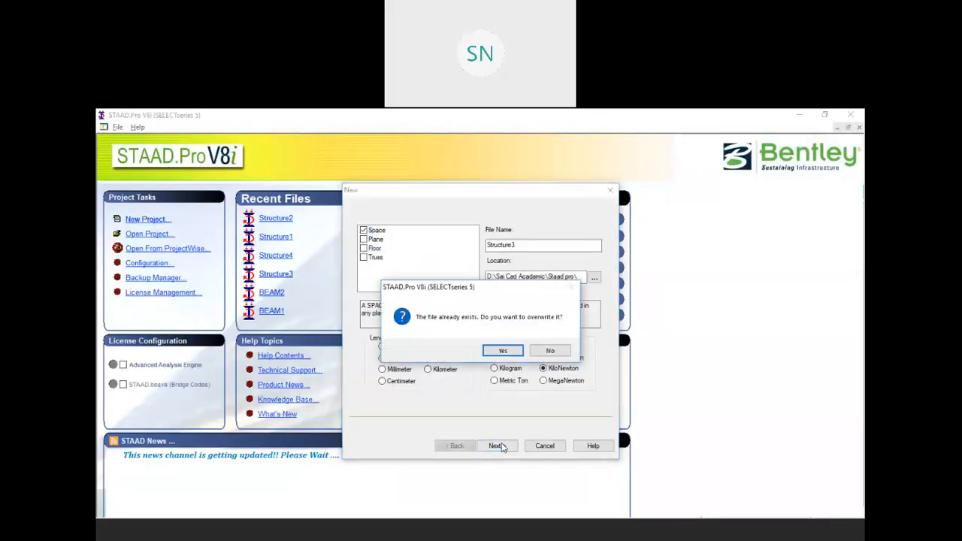
left_click(501, 351)
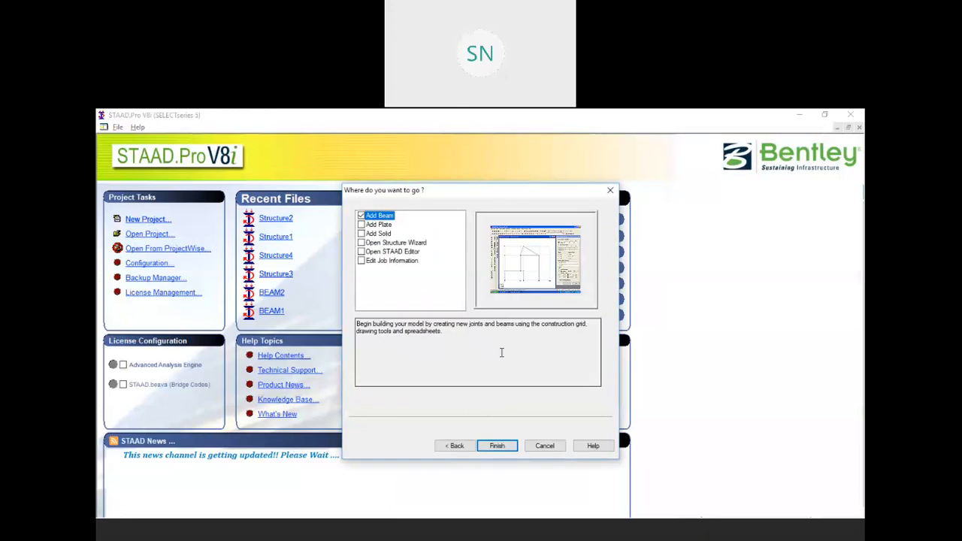
left_click(503, 446)
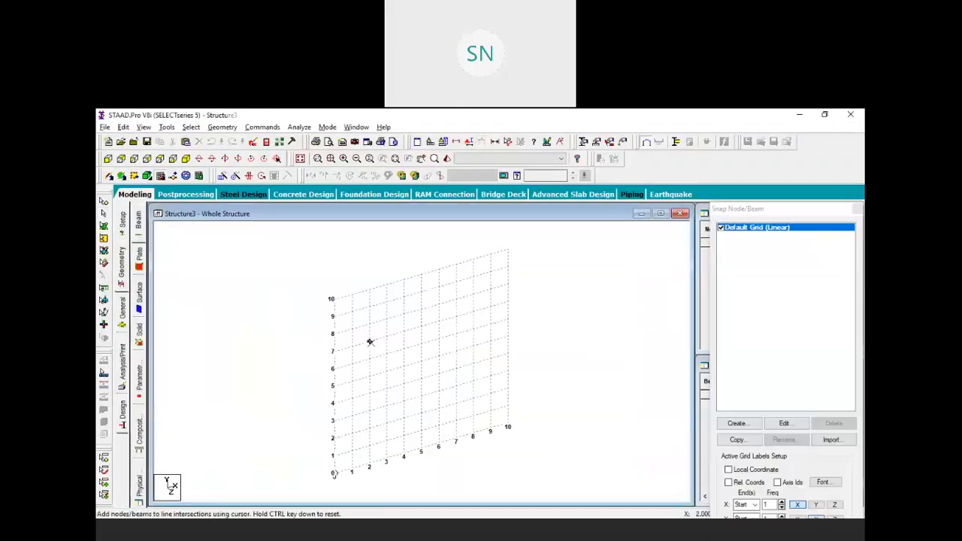
Launch the Structure Wizard and start a Bay Frame prototype from Frame Models
left_click(222, 127)
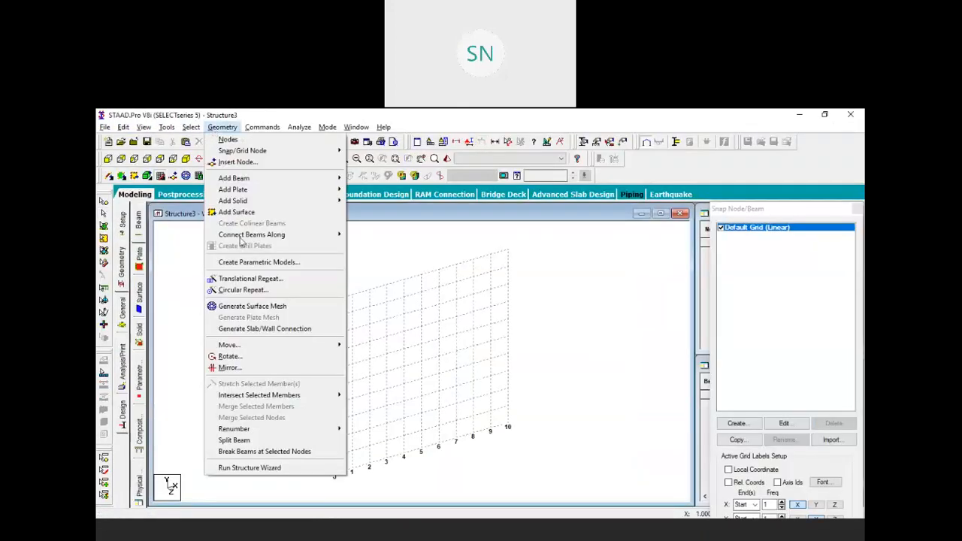
left_click(266, 469)
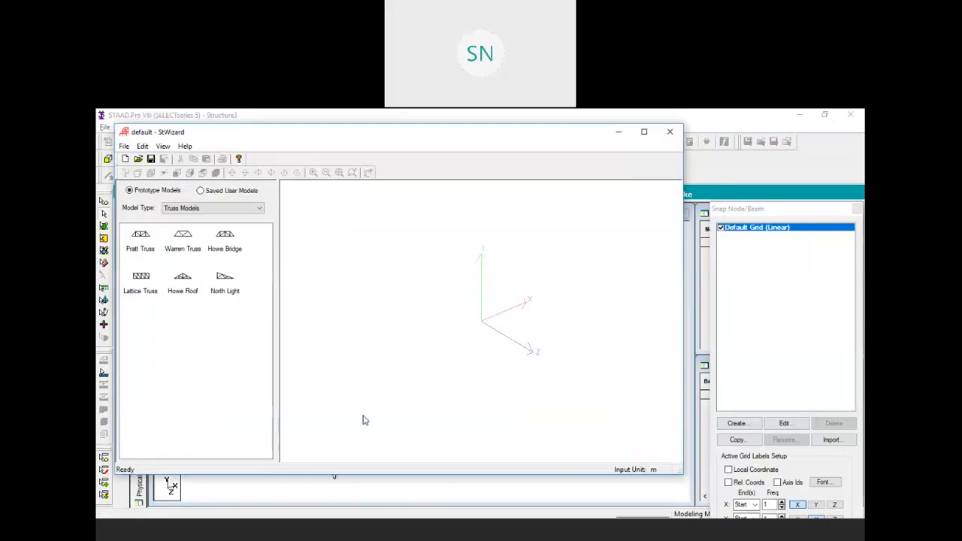
left_click(205, 209)
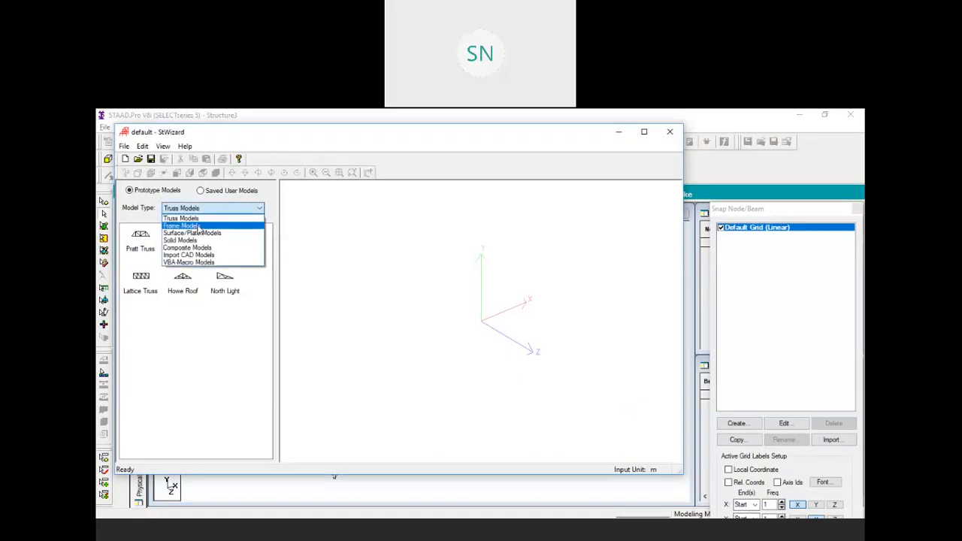
left_click(195, 225)
left_click_drag(195, 255, 384, 271)
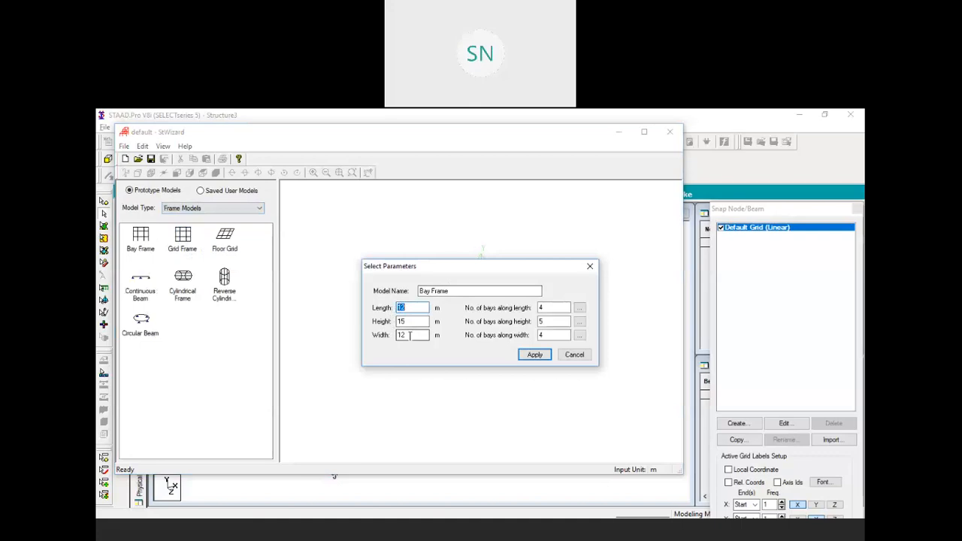
Set the Bay Frame to 3 m high and 10 m wide and enter its bay counts
key("Tab")
type("3")
key("Tab")
type("10")
key("Tab")
type("2")
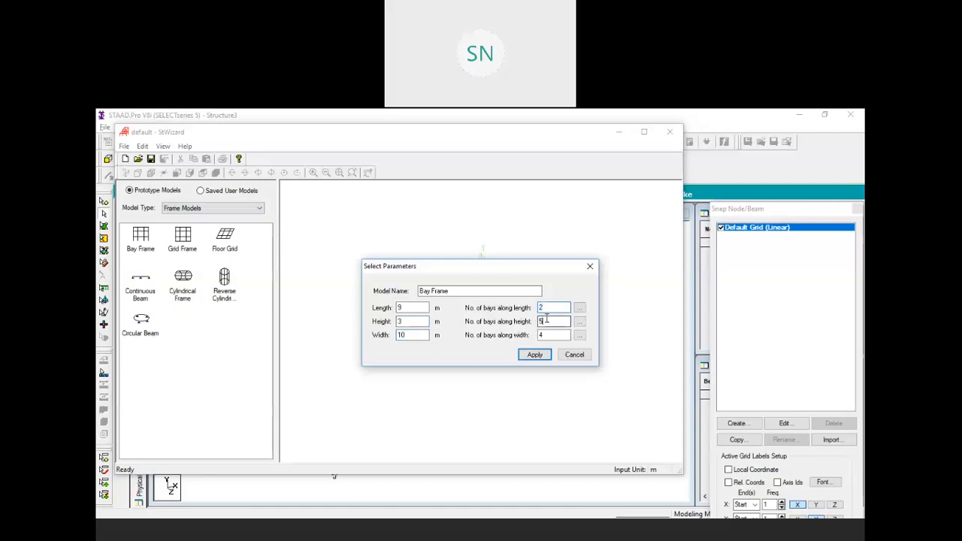
type("1")
key("Tab")
Set the bay lengths along the length to 5 m and 4 m
left_click(579, 309)
double_click(462, 290)
type("5")
left_click(465, 299)
double_click(466, 299)
type("4")
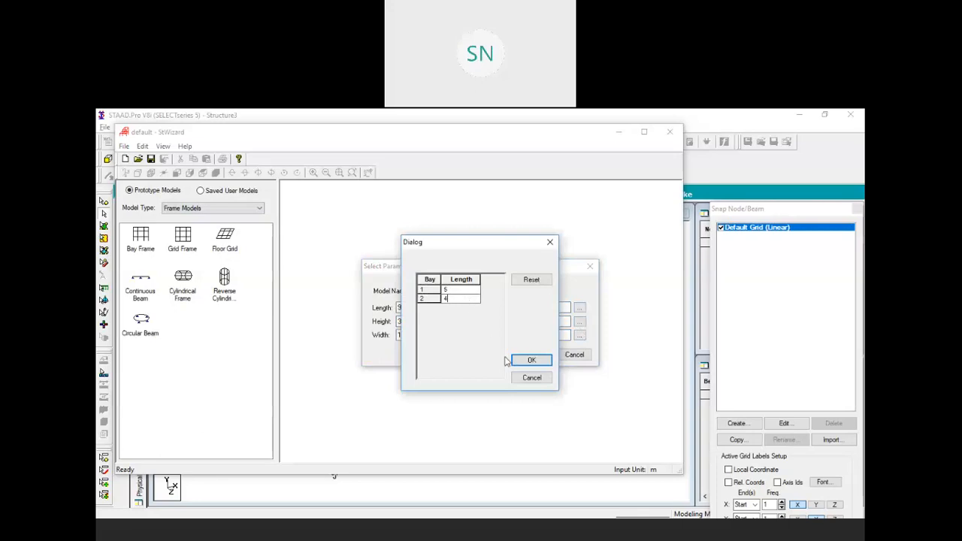
left_click(531, 359)
Set width bays to 3.5, 5 and 1.5 m, then generate the prototype and merge it into the model
left_click(579, 336)
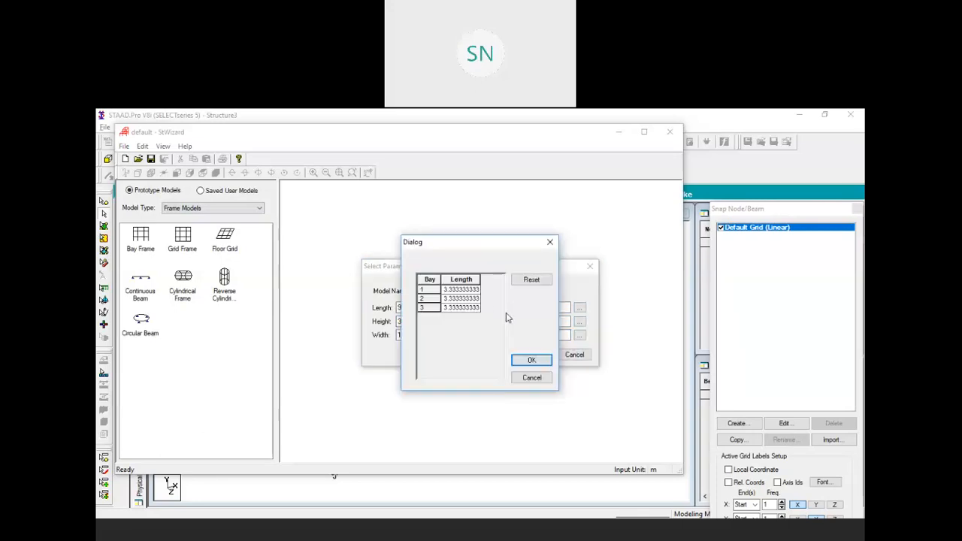
double_click(462, 290)
type("3.5")
double_click(464, 298)
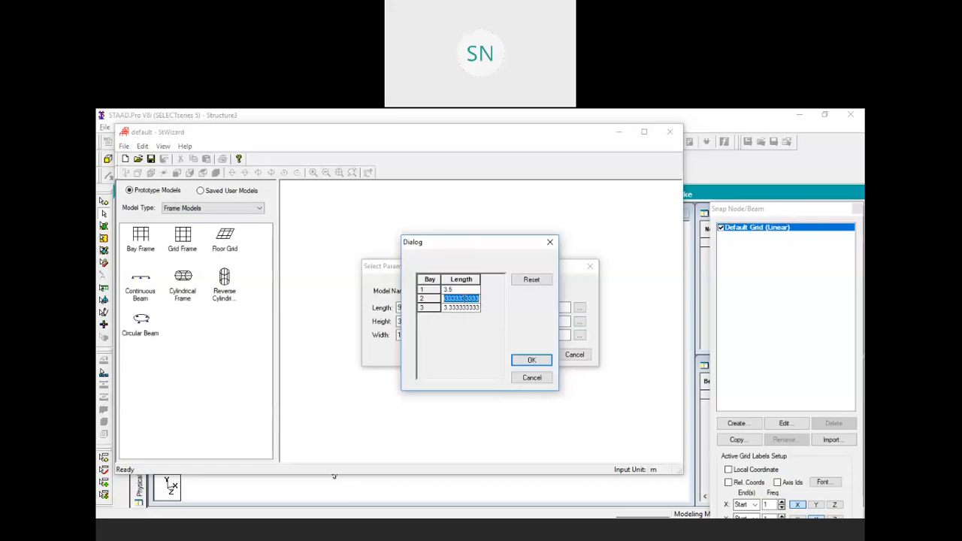
type("5")
double_click(464, 307)
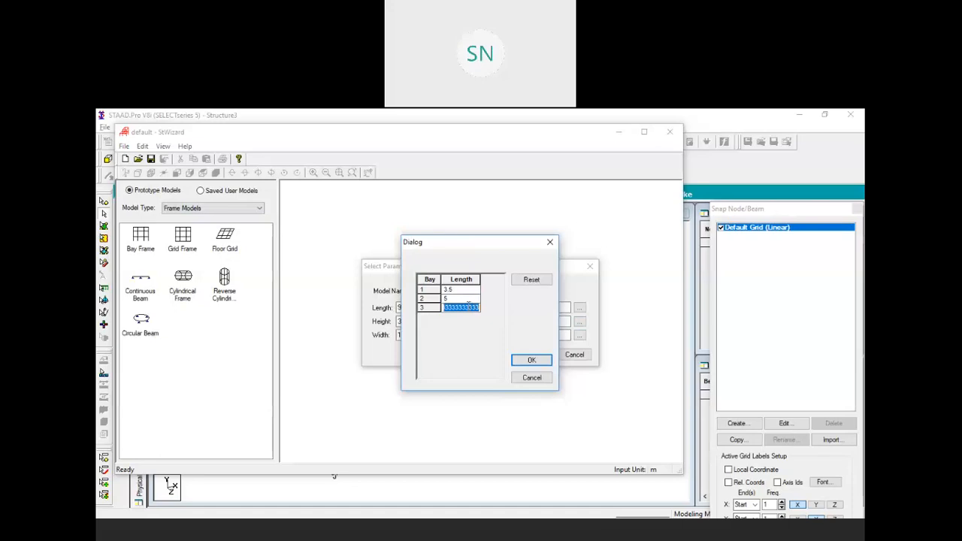
type("1.5")
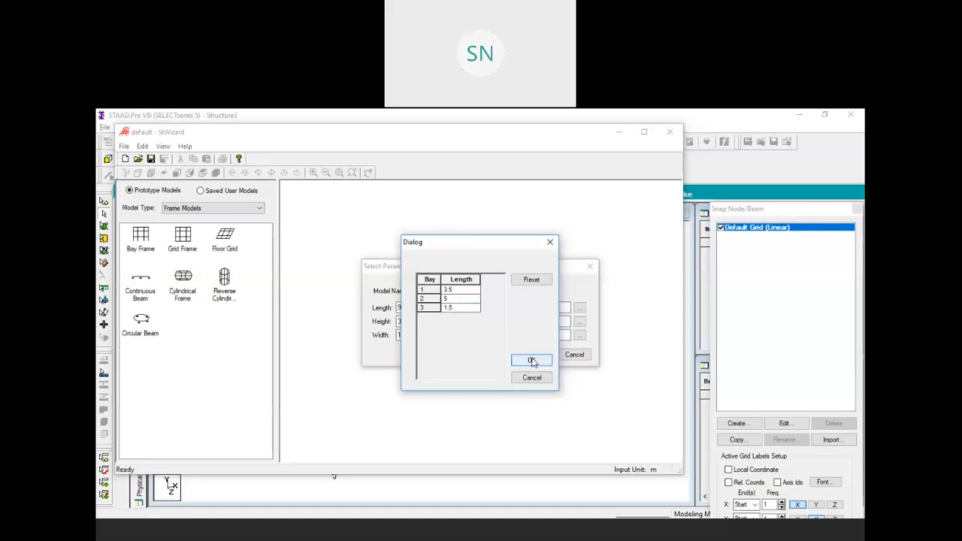
left_click(531, 360)
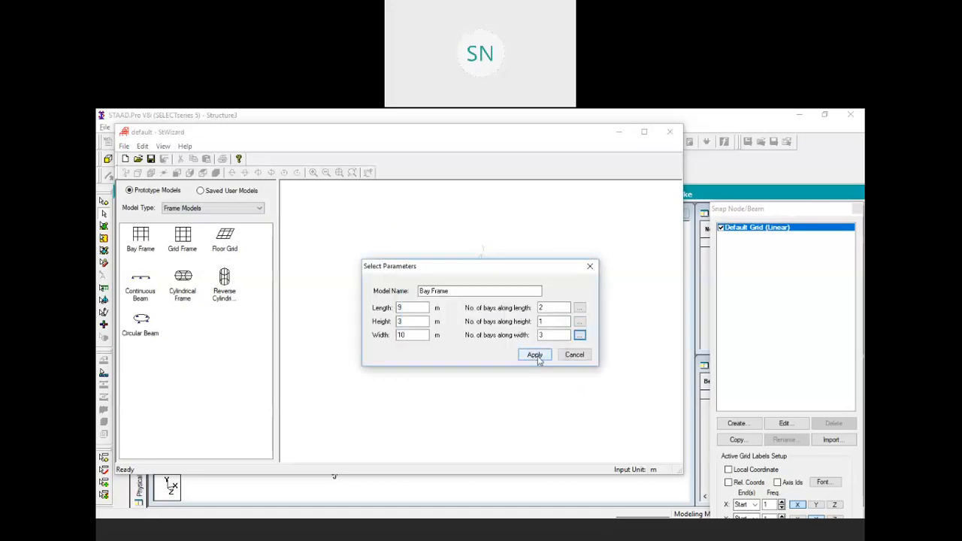
left_click(535, 356)
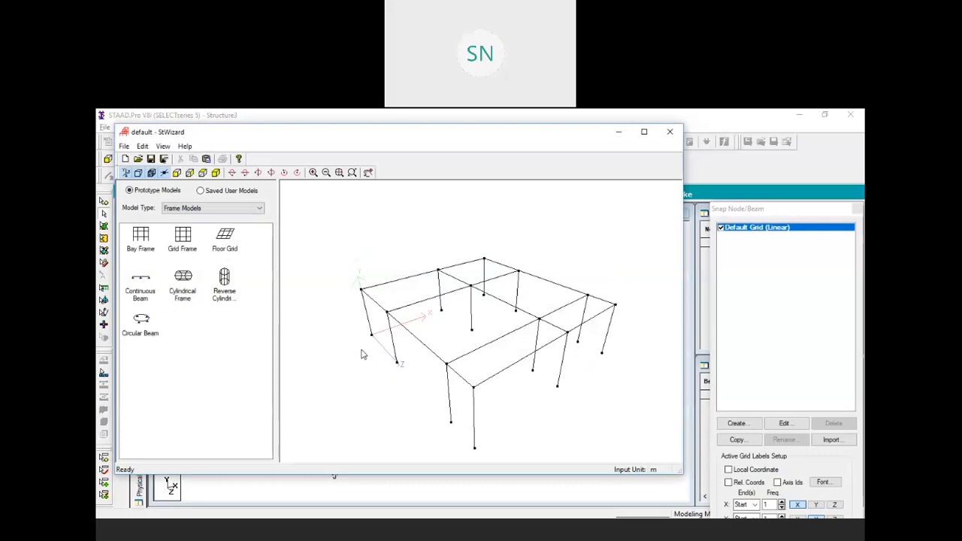
left_click(215, 172)
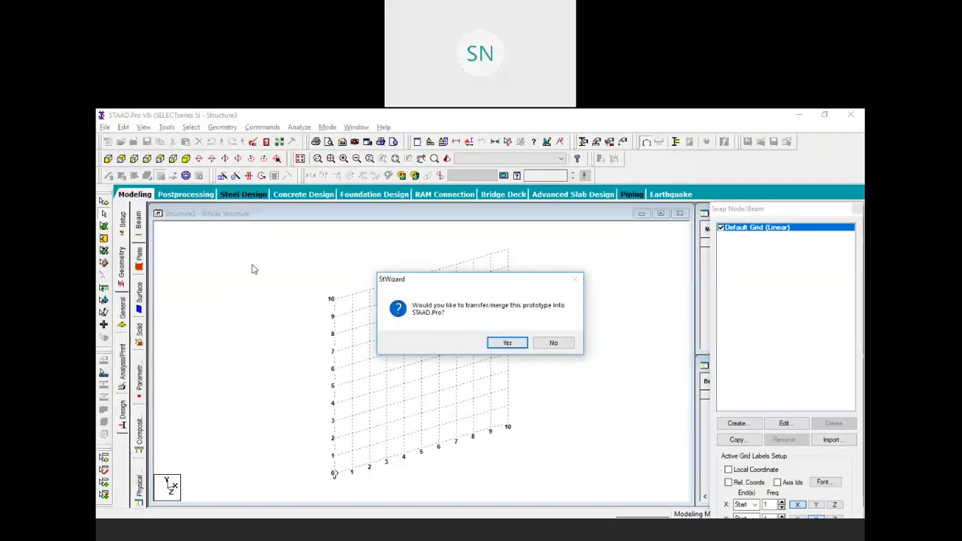
left_click(507, 342)
Paste the bay frame and delete six unwanted front members along with their orphan nodes
left_click(532, 272)
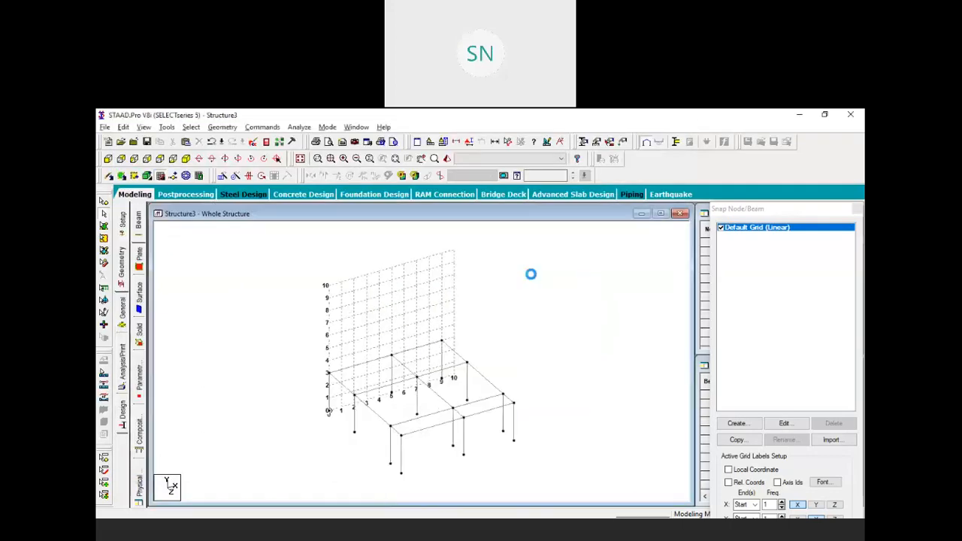
left_click(401, 451, "ctrl")
left_click(415, 431, "ctrl")
left_click(407, 422, "ctrl")
left_click(382, 419, "ctrl")
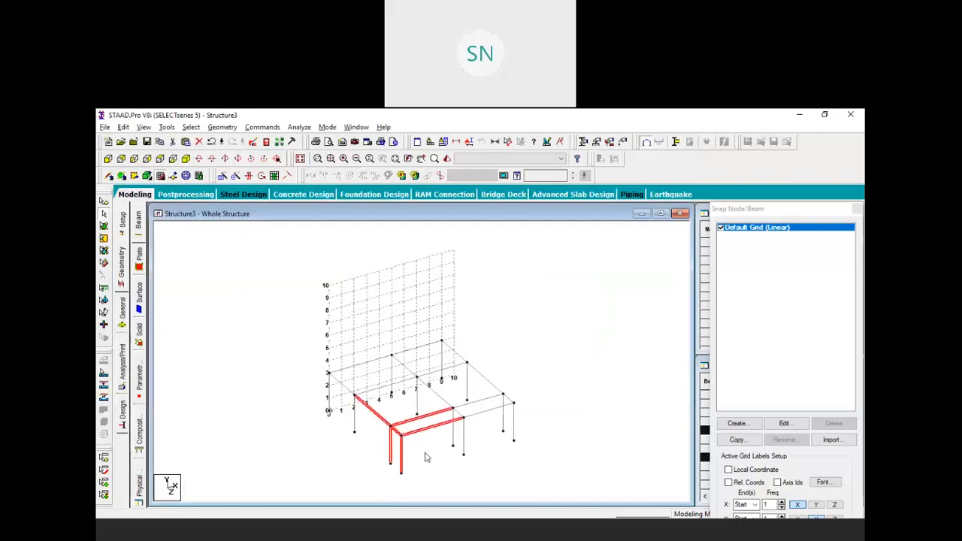
left_click(465, 443, "ctrl")
left_click(512, 428, "ctrl")
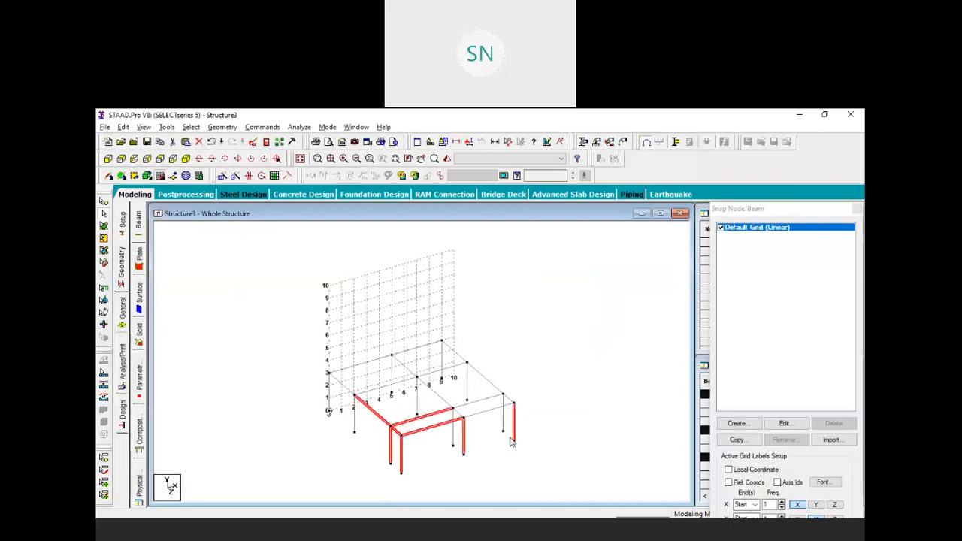
key("Delete")
left_click(509, 342)
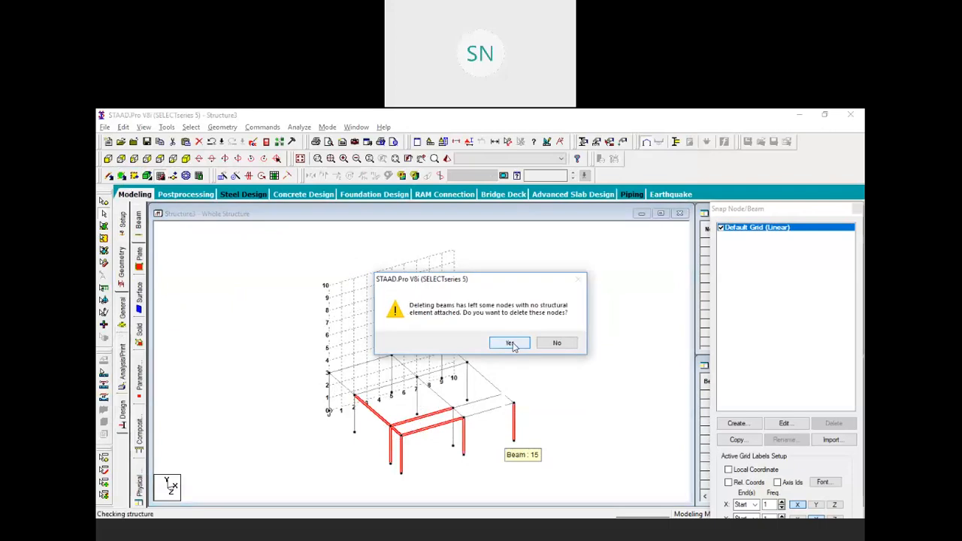
left_click(507, 341)
scroll(479, 326, "down", 3)
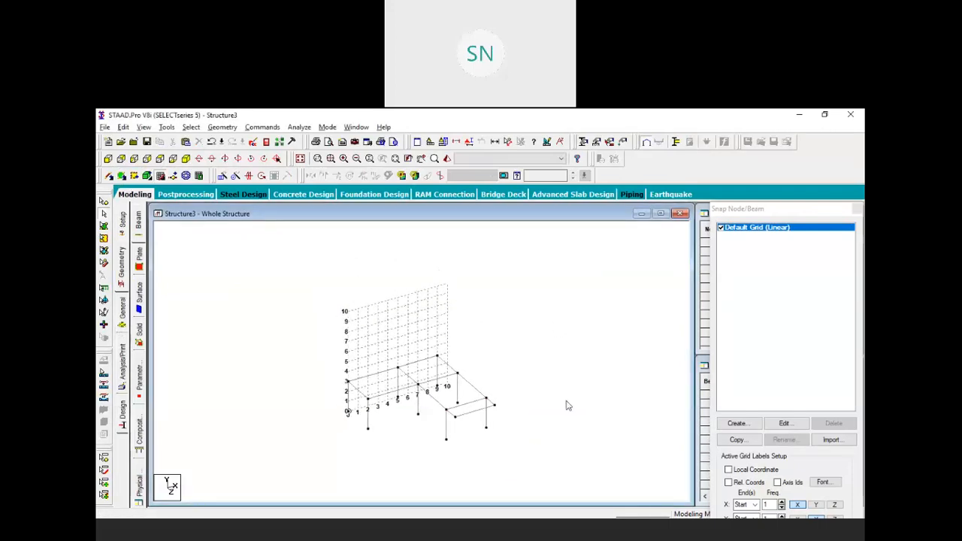
Select the whole frame and renumber its members sorted by member number
left_click(221, 127)
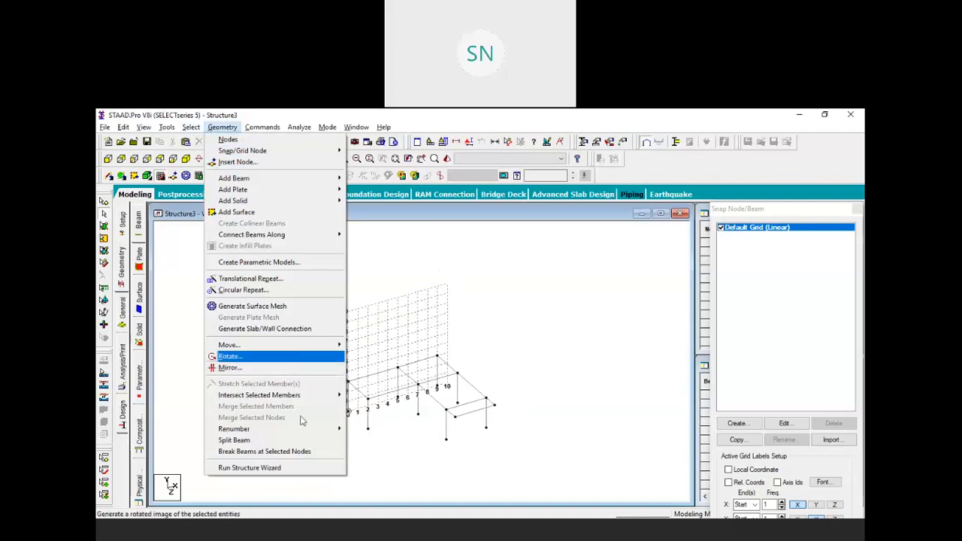
left_click(518, 381)
left_click_drag(516, 435, 260, 272)
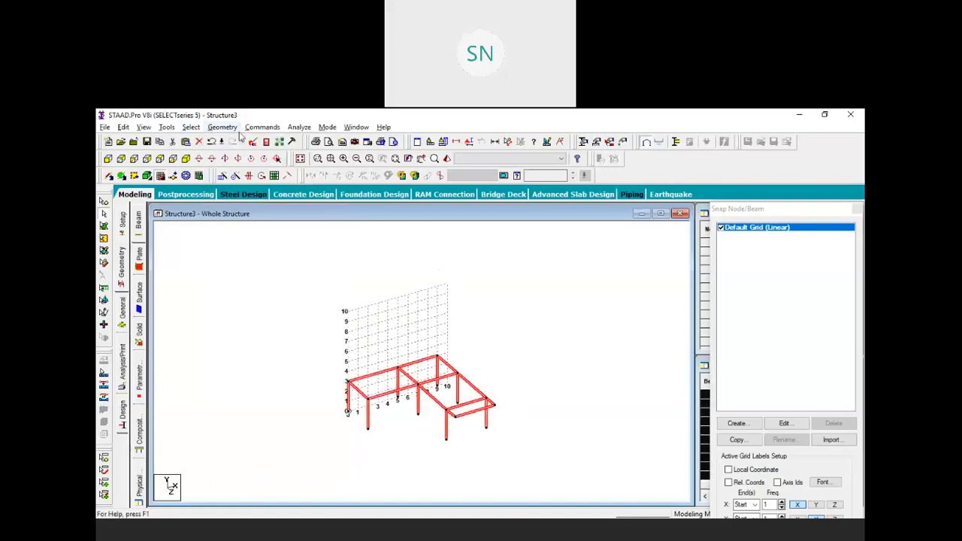
left_click(229, 127)
mouse_move(304, 430)
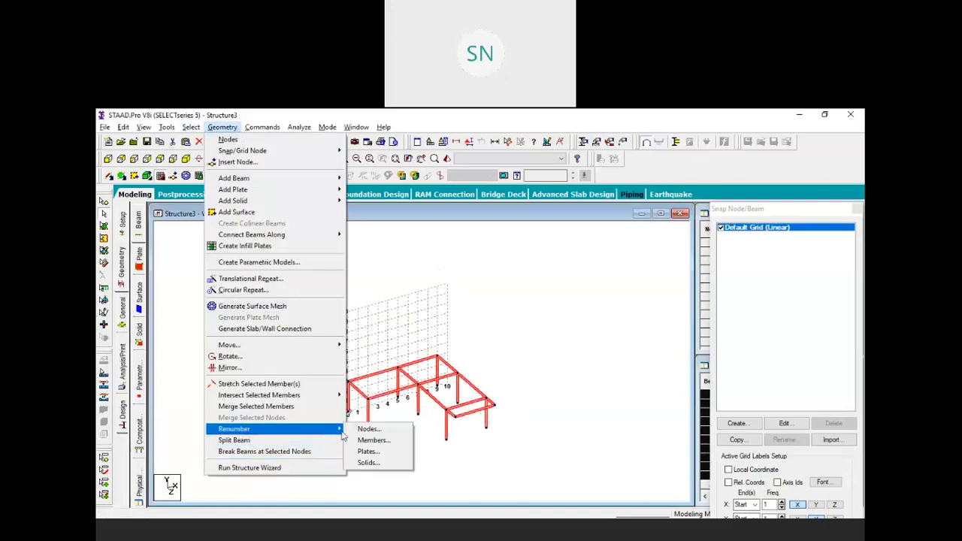
left_click(372, 439)
left_click(516, 355)
left_click(375, 305)
left_click(475, 287)
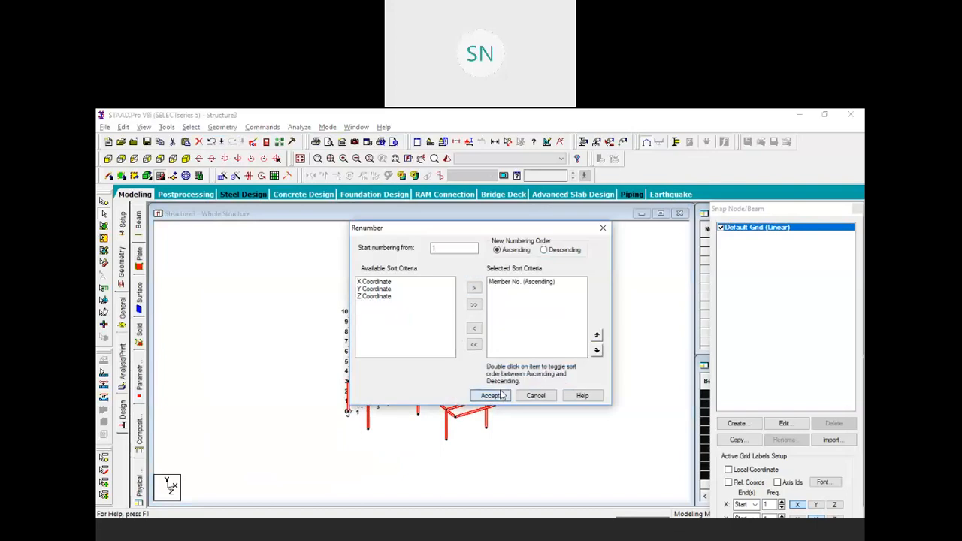
left_click(489, 394)
left_click(509, 343)
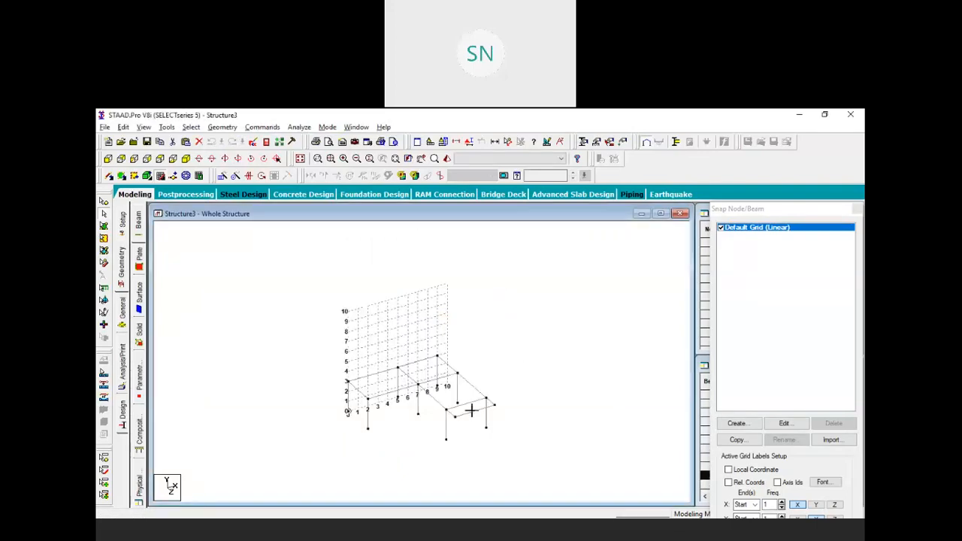
Repeat the frame upward in Y in 3 steps of 3 m, making a 12 m four-storey frame
left_click(223, 176)
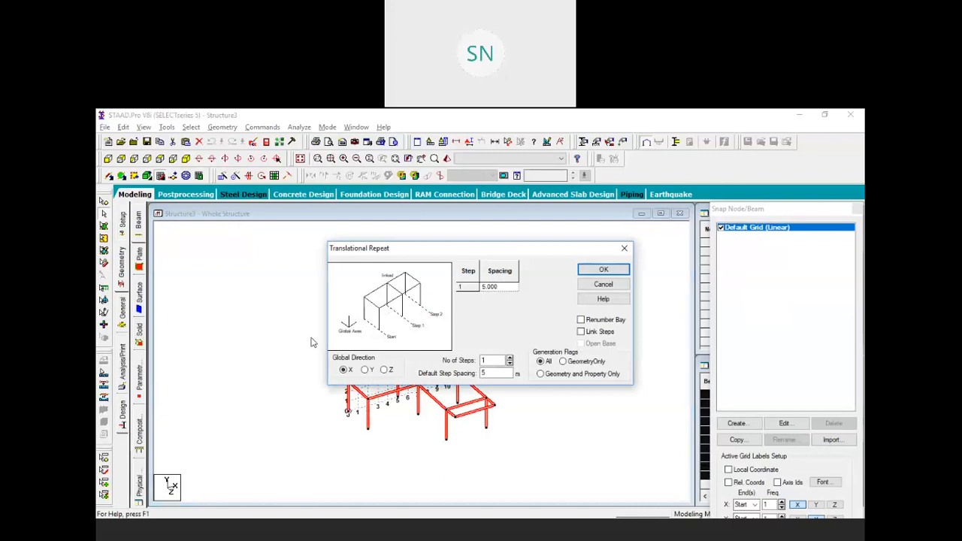
double_click(495, 361)
type("3")
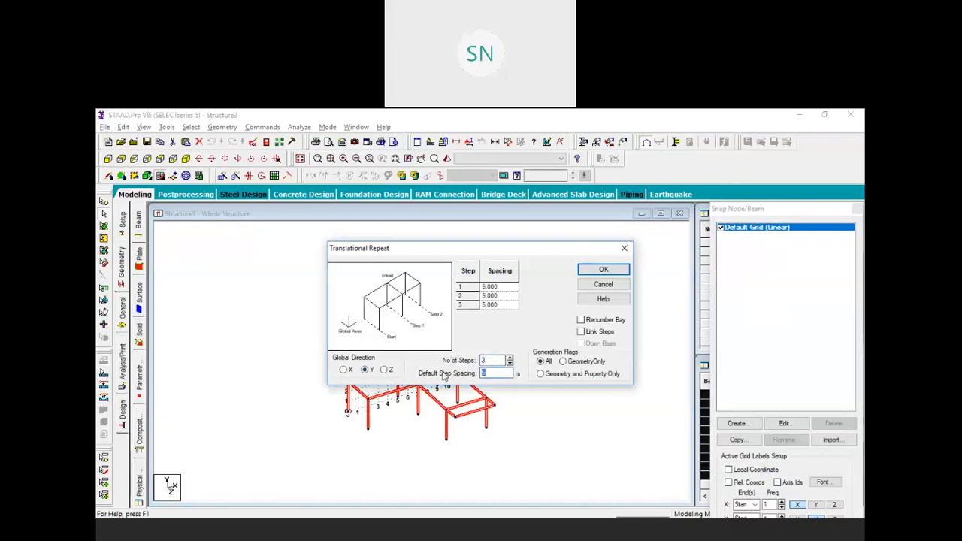
left_click(603, 269)
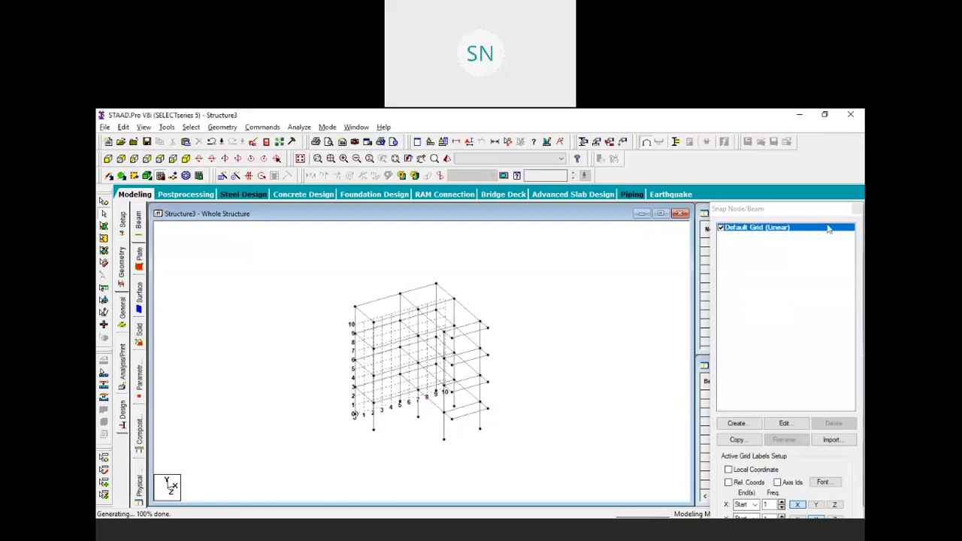
left_click(857, 209)
middle_click_drag(456, 384, 486, 396)
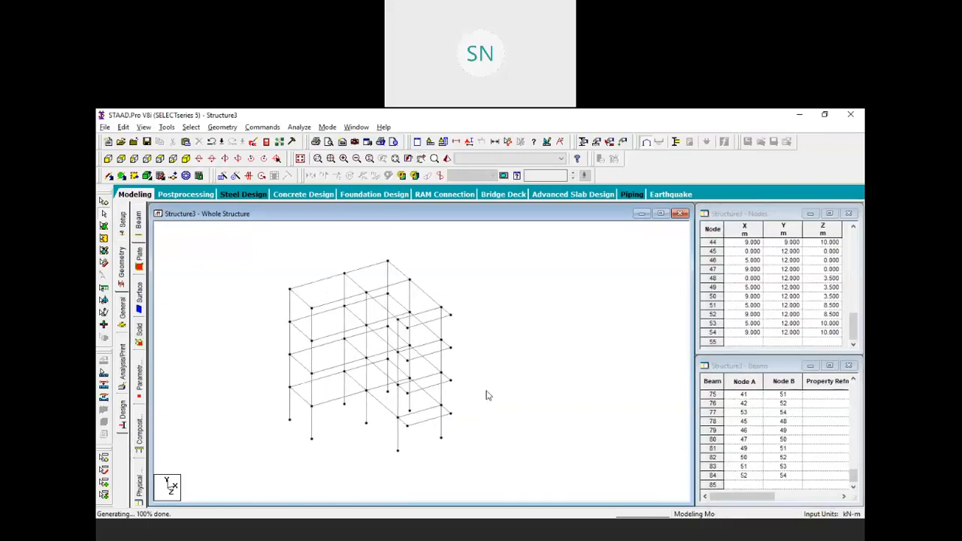
Define a 0.25 x 0.25 m rectangular concrete section and assign it to all members in view
left_click(124, 312)
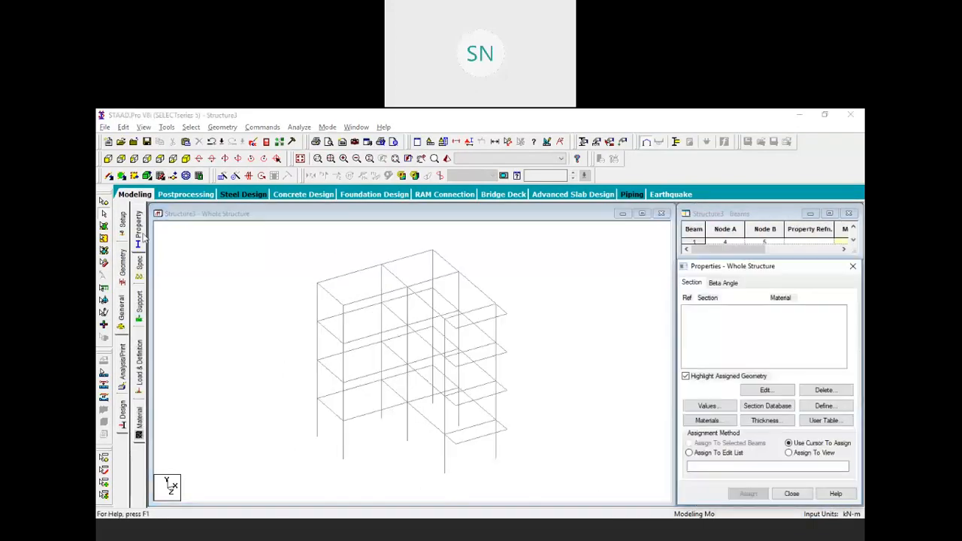
left_click(822, 406)
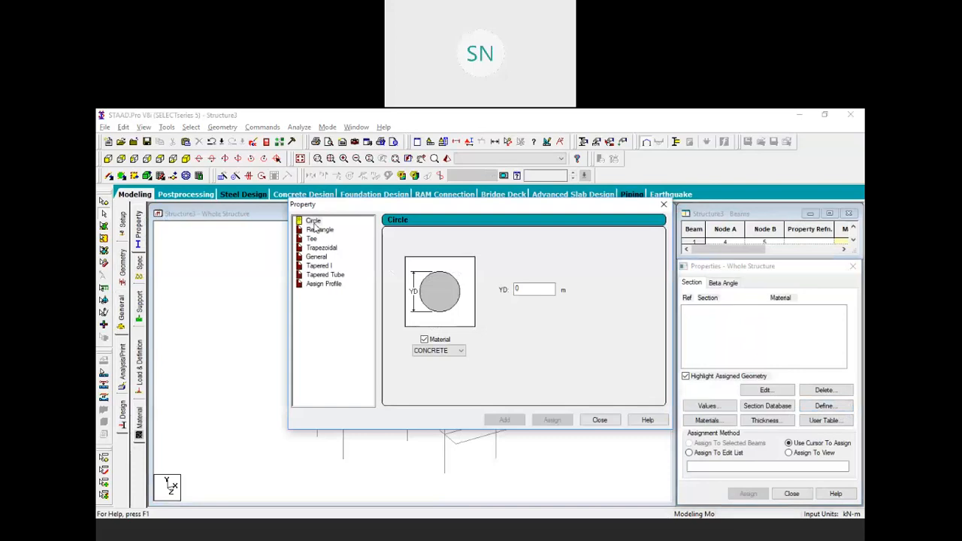
left_click(320, 229)
left_click(531, 281)
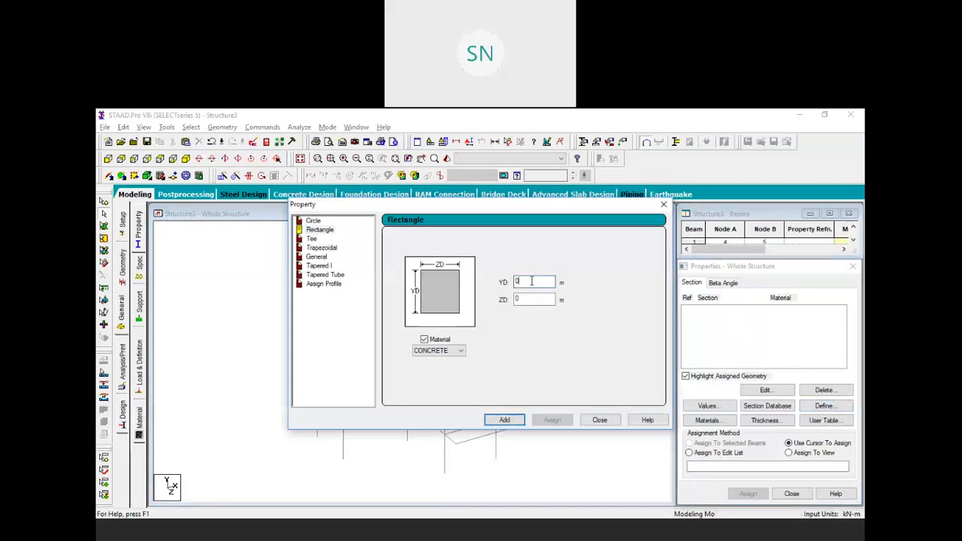
left_click(524, 298)
left_click(510, 419)
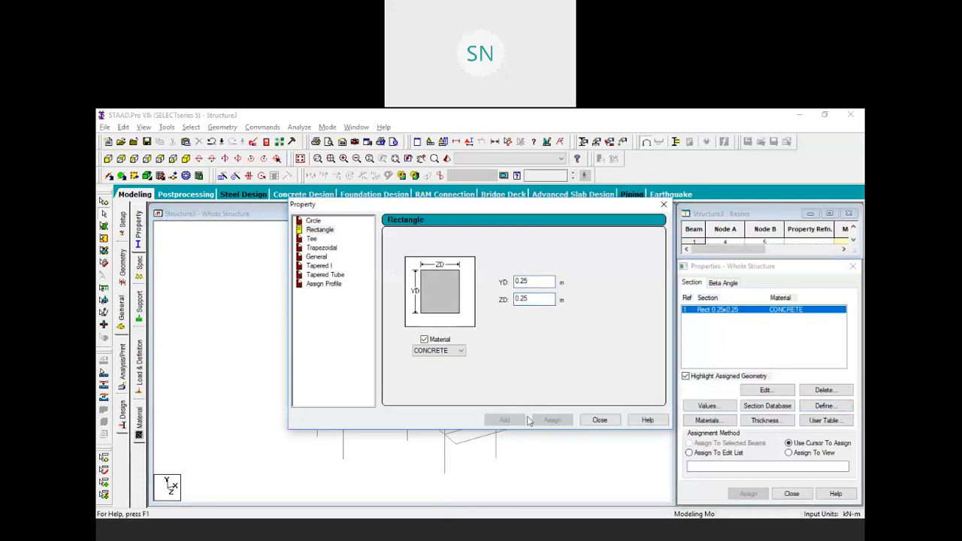
left_click(599, 421)
left_click(733, 312)
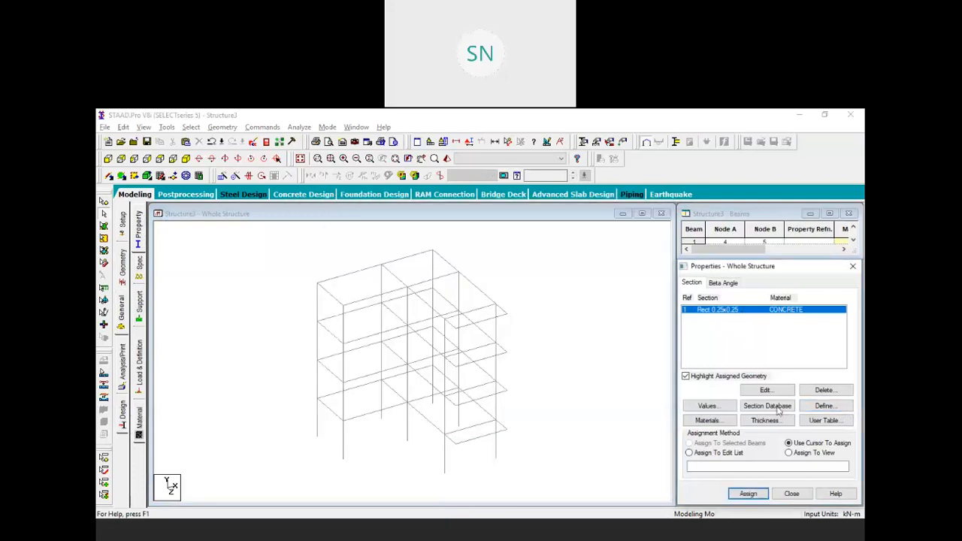
left_click(812, 454)
left_click(748, 493)
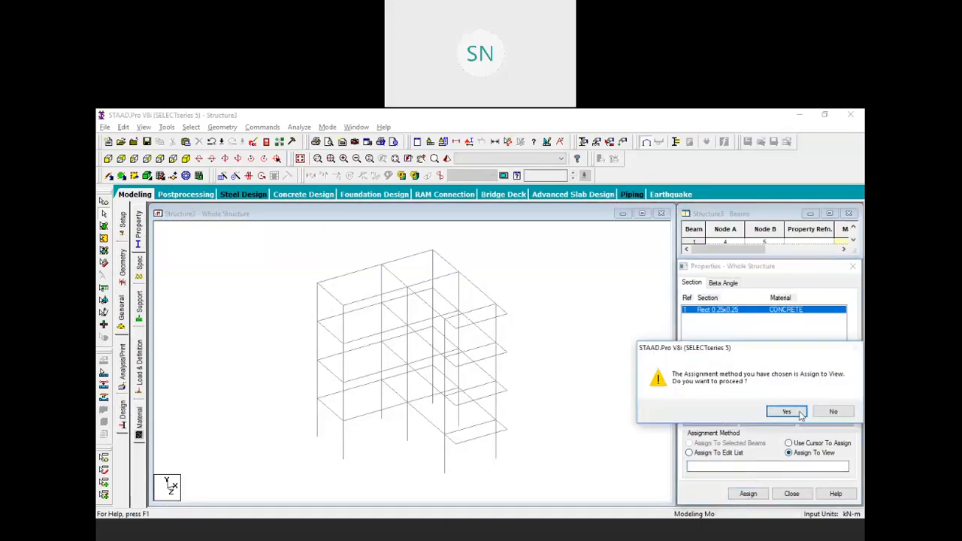
left_click(792, 410)
left_click(242, 346)
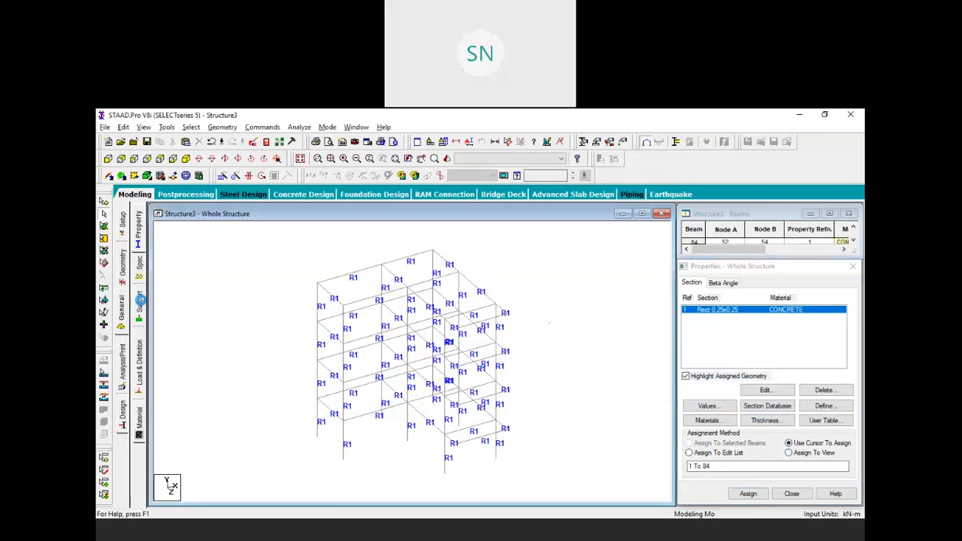
Create Support 2 and assign it to the eight column base nodes
left_click(139, 300)
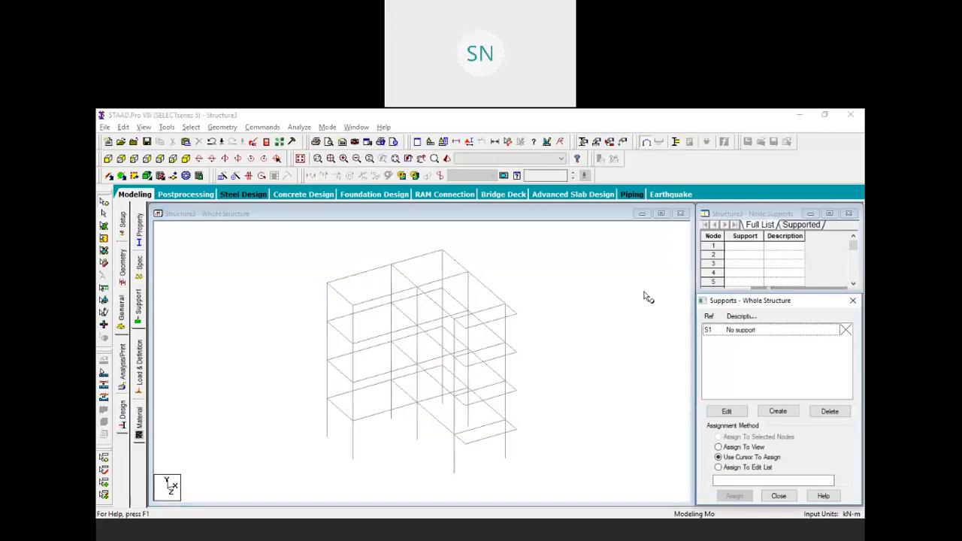
left_click(778, 412)
left_click(702, 506)
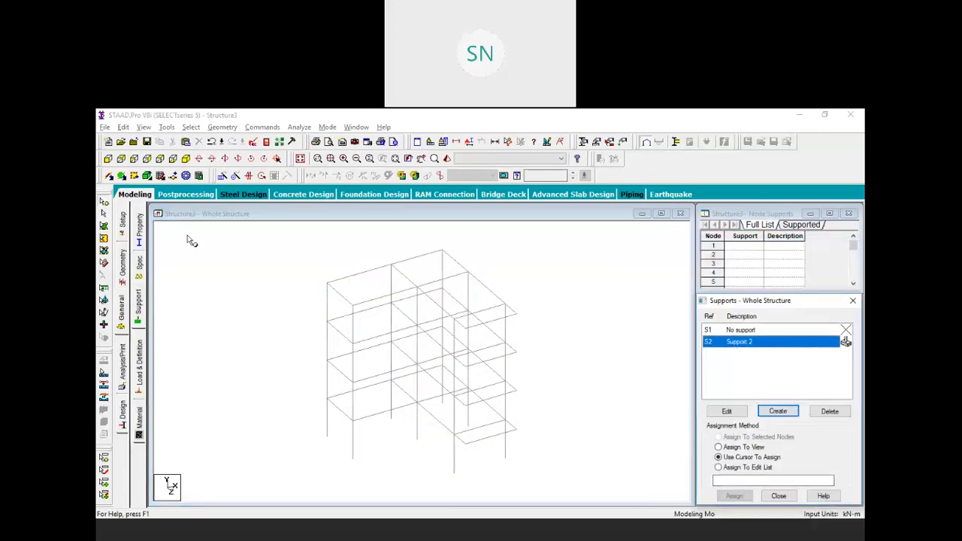
left_click(108, 158)
left_click_drag(277, 333, 576, 399)
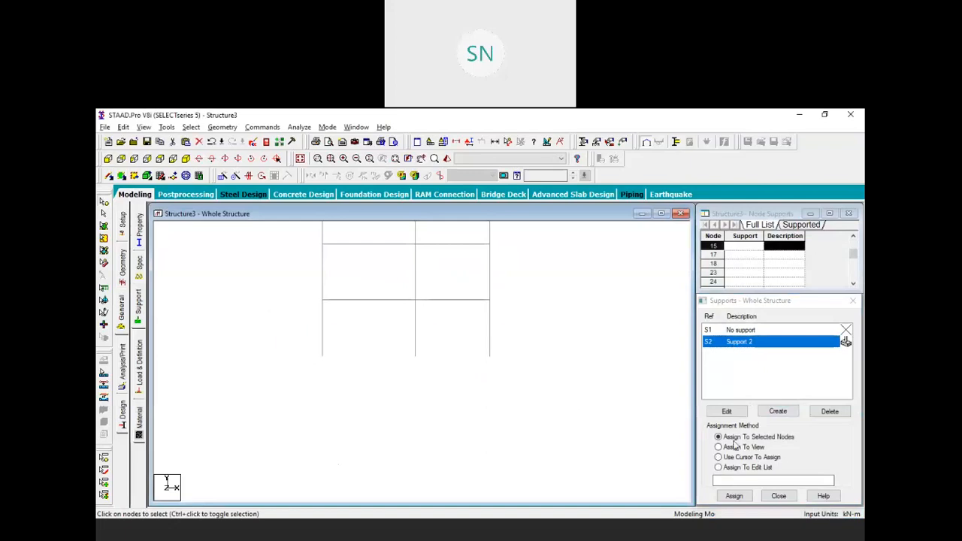
left_click(733, 496)
left_click(785, 427)
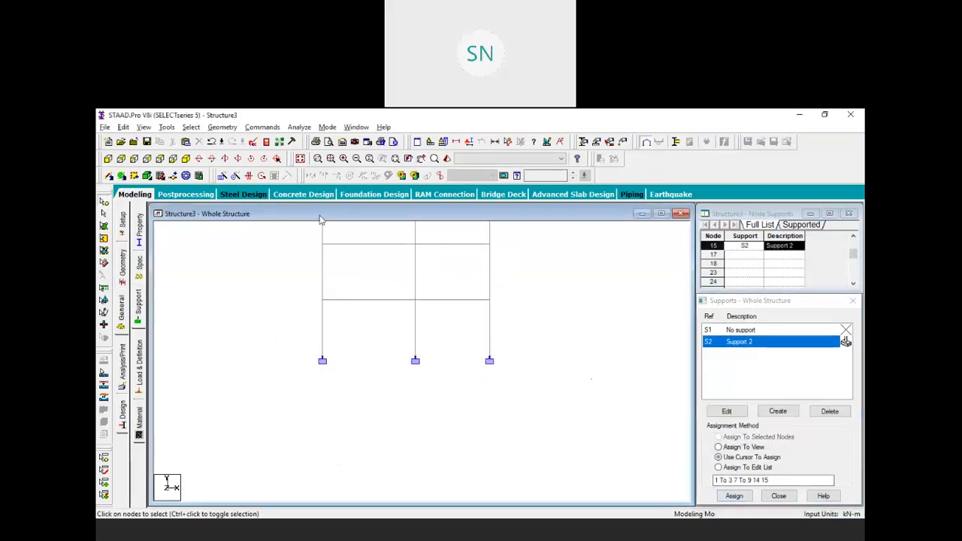
left_click(186, 159)
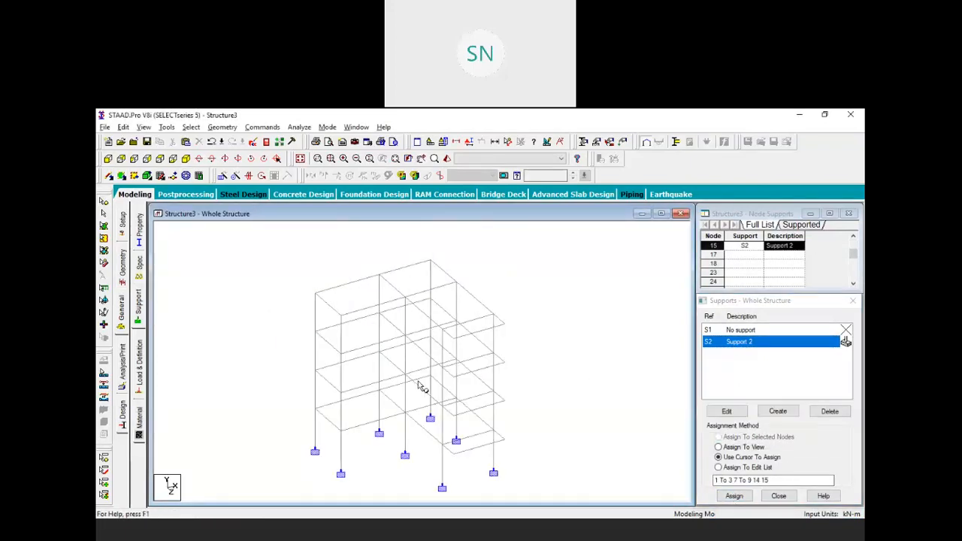
left_click(140, 370)
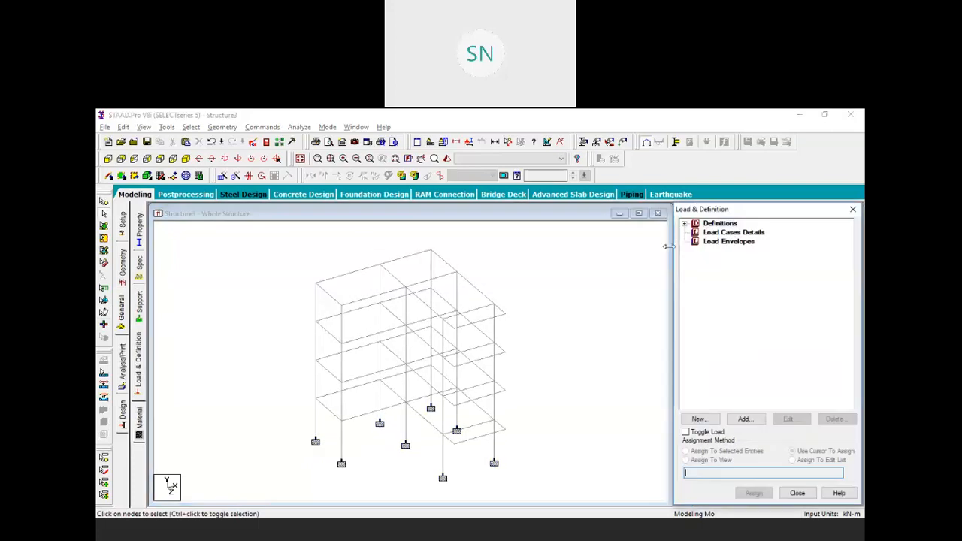
Create LOAD CASE 1
left_click(724, 237)
left_click(743, 418)
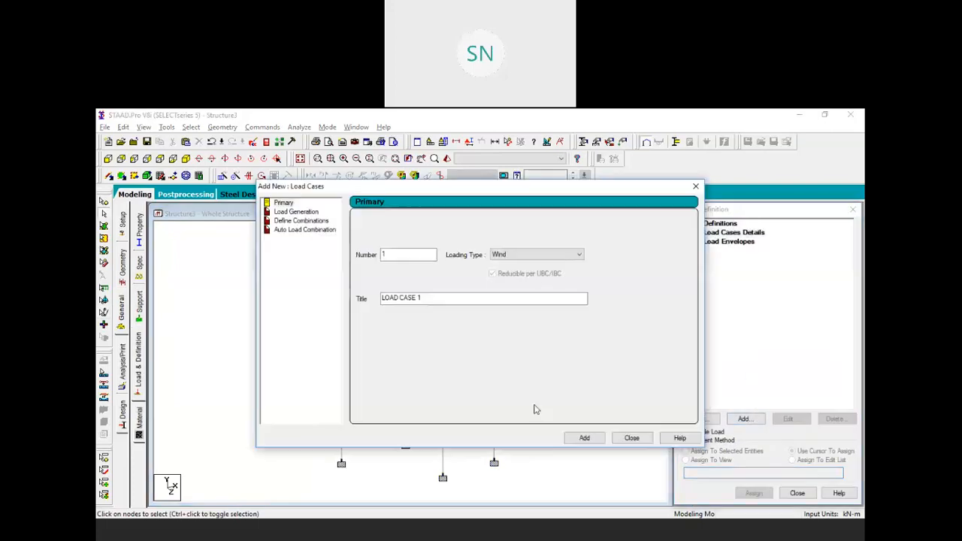
left_click(583, 438)
left_click(631, 438)
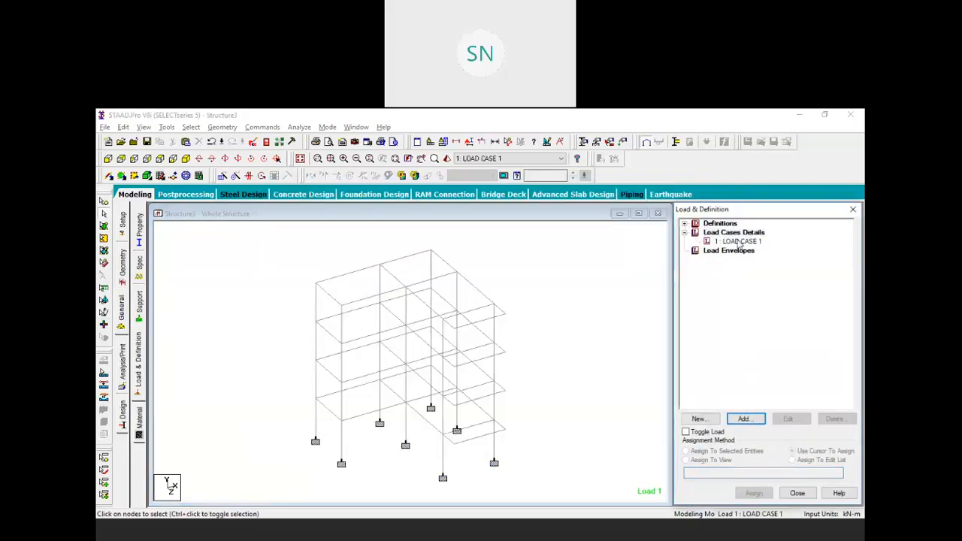
Add self-weight and a 12.5 kN/m uniform member load to LOAD CASE 1
left_click(739, 241)
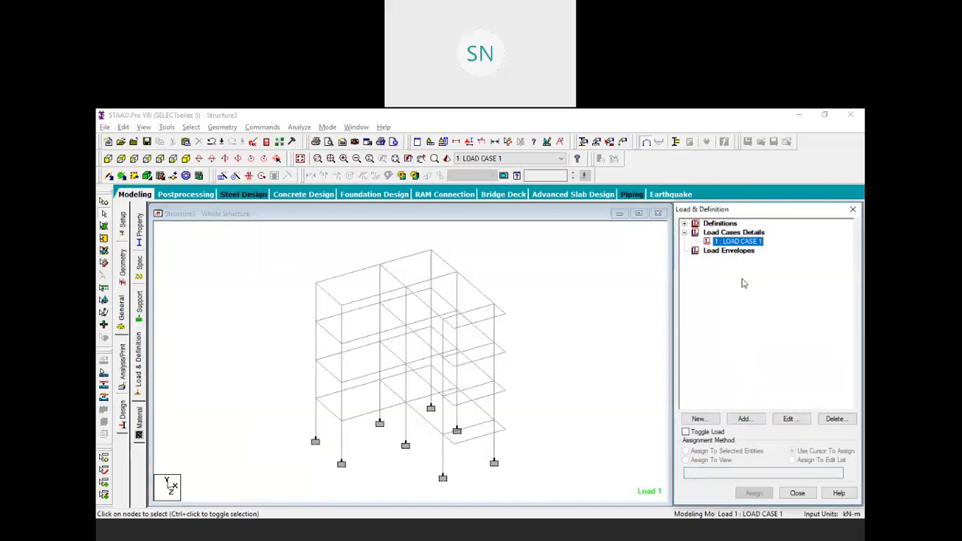
left_click(743, 419)
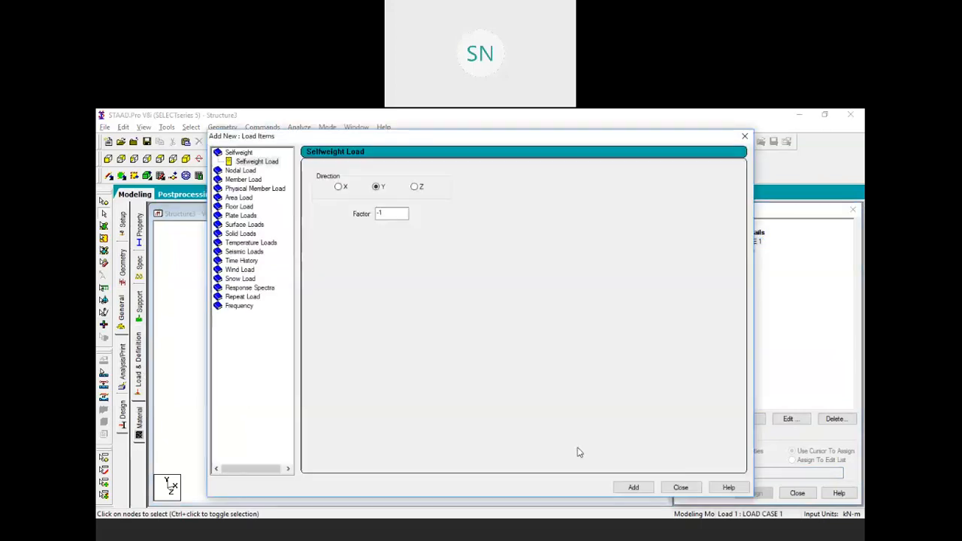
left_click(635, 489)
left_click(233, 180)
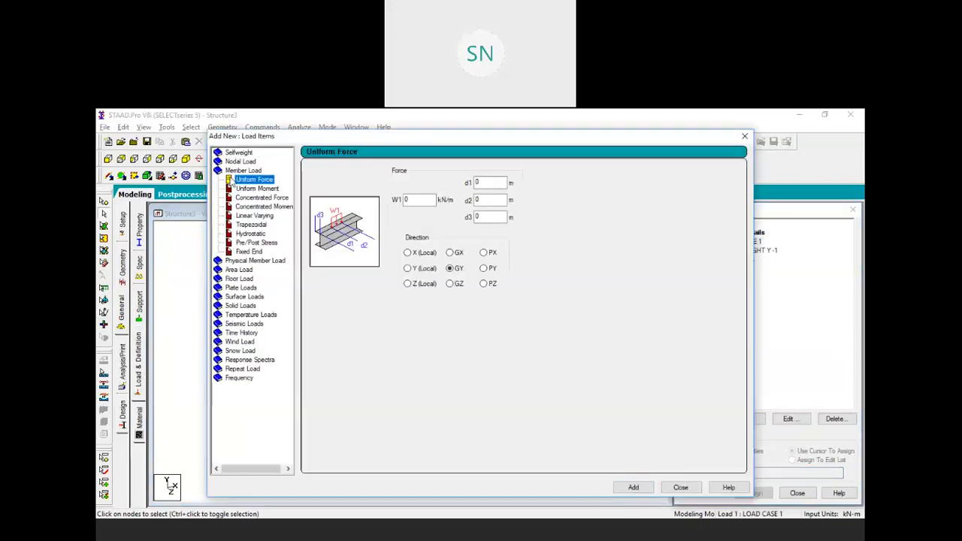
left_click(403, 202)
type("12.5")
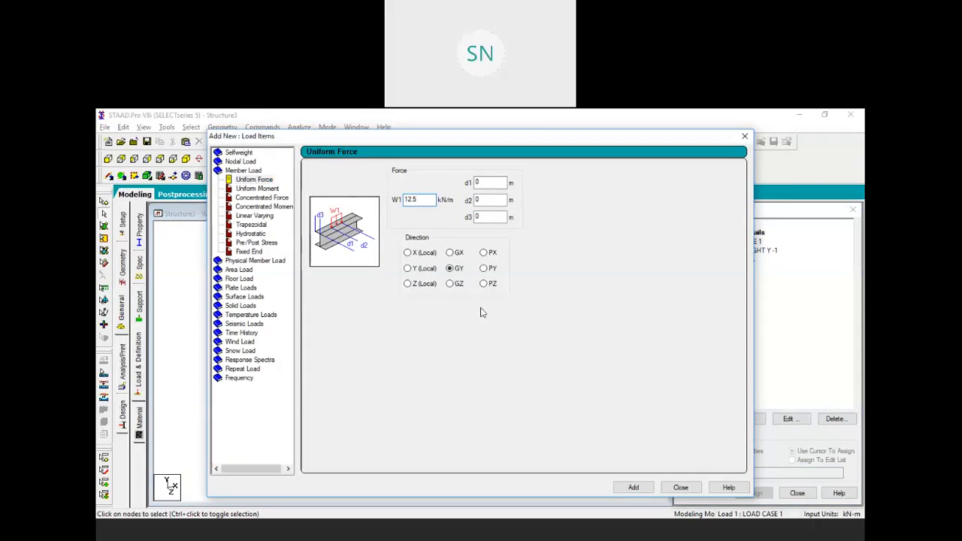
left_click(634, 488)
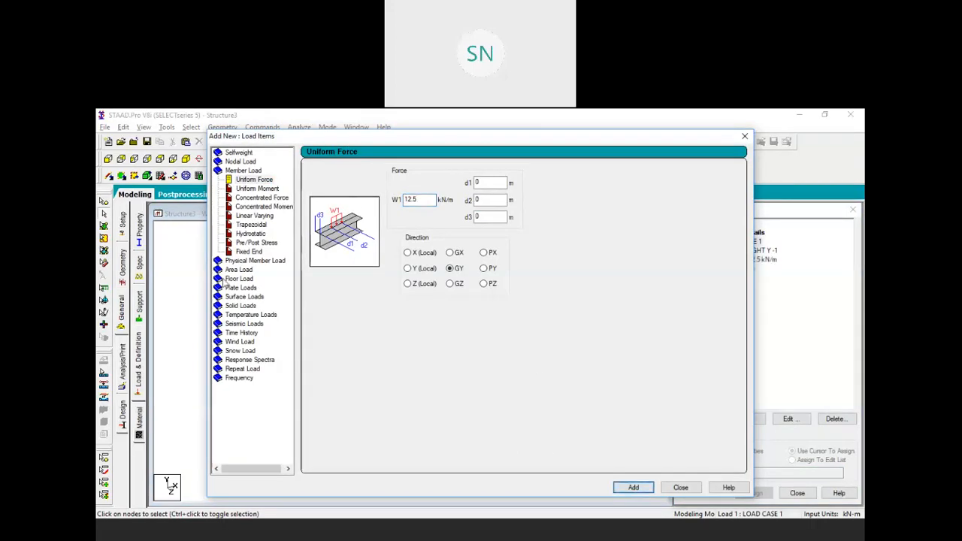
Add a -6 GY floor load over Y range 3 to 12 to LOAD CASE 1
left_click(238, 279)
double_click(359, 224)
type("-6")
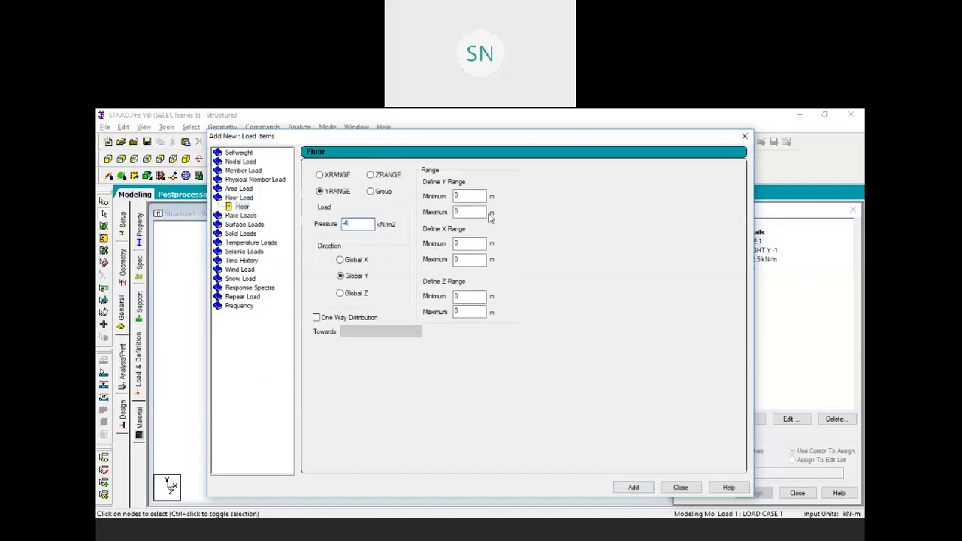
double_click(455, 195)
type("3")
key("Tab")
type("12")
left_click(633, 487)
left_click(679, 486)
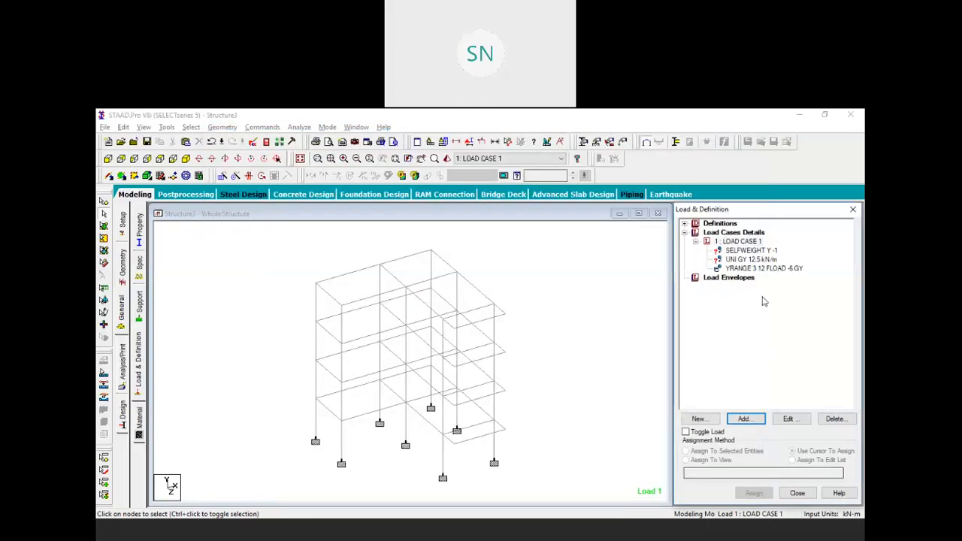
left_click(741, 259)
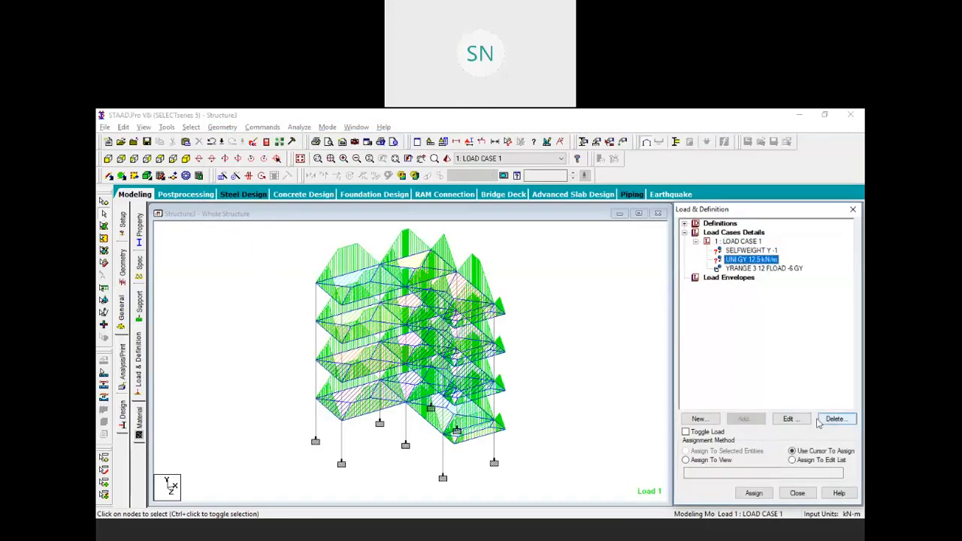
Change the uniform GY load to -12.5 kN/m and apply it to the whole structure
left_click(789, 418)
type("-12.5")
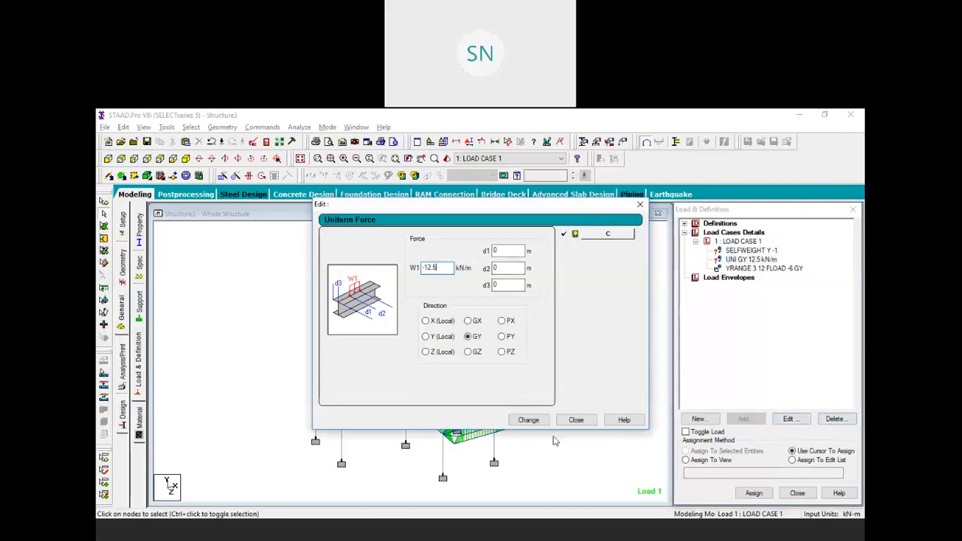
left_click(528, 419)
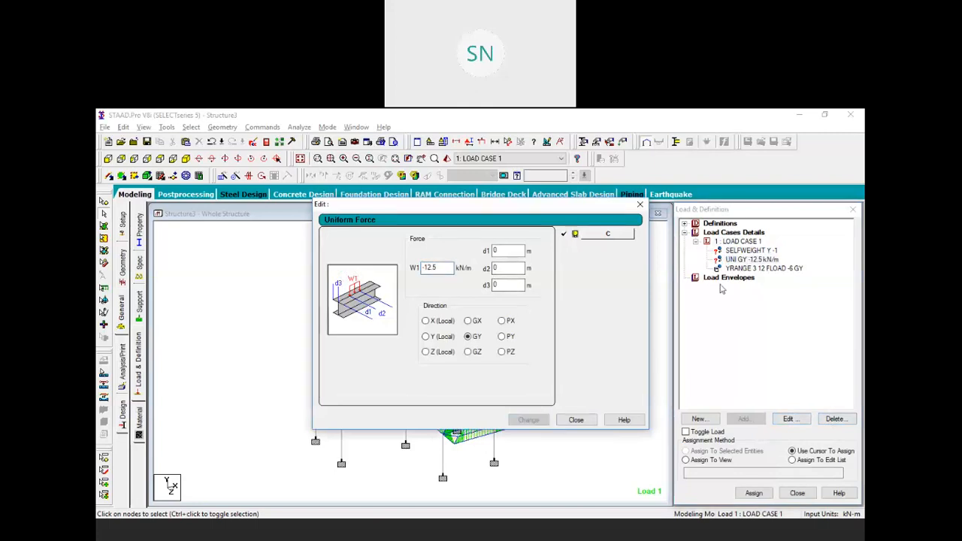
left_click(744, 252)
left_click(719, 463)
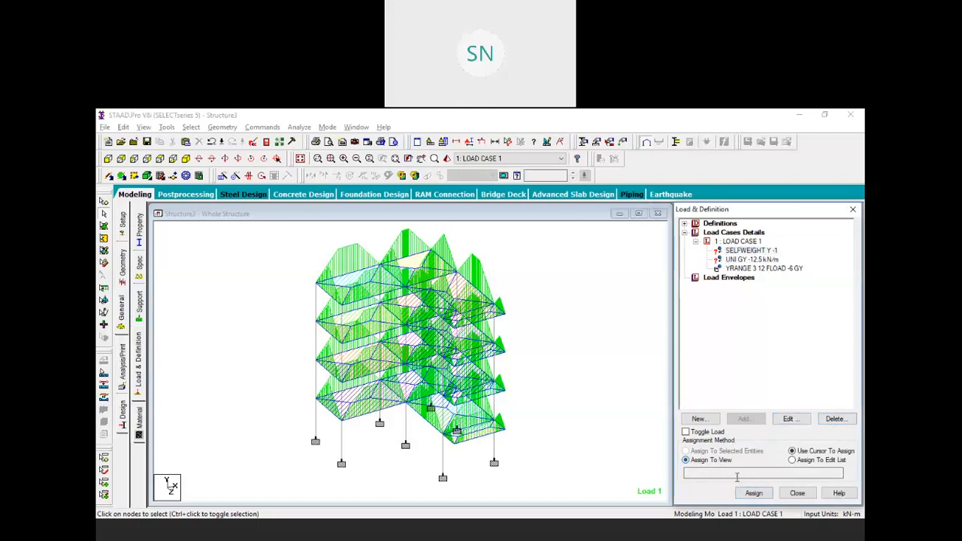
left_click(754, 493)
left_click(789, 383)
Assign the -12.5 kN/m uniform load to all beams parallel to X and Z
left_click(743, 259)
left_click(261, 256)
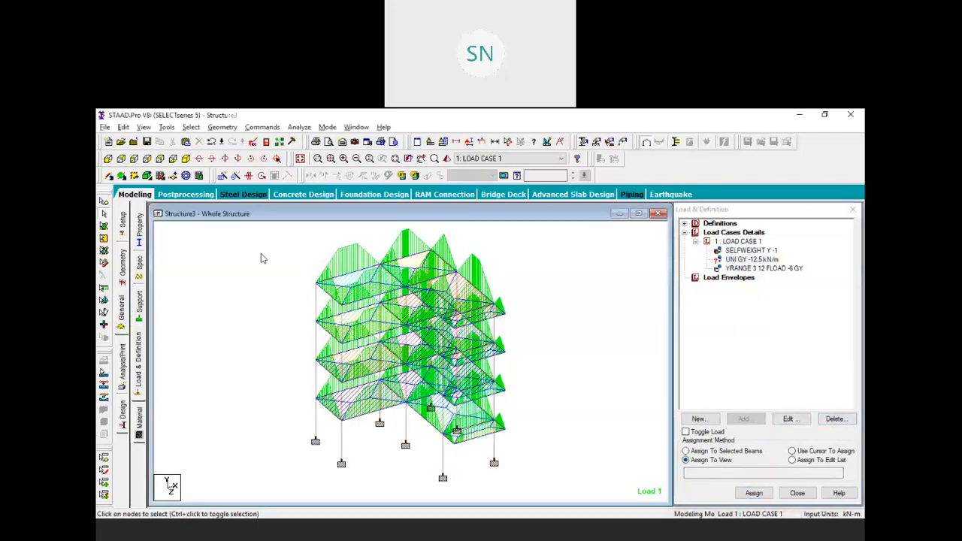
left_click(759, 268)
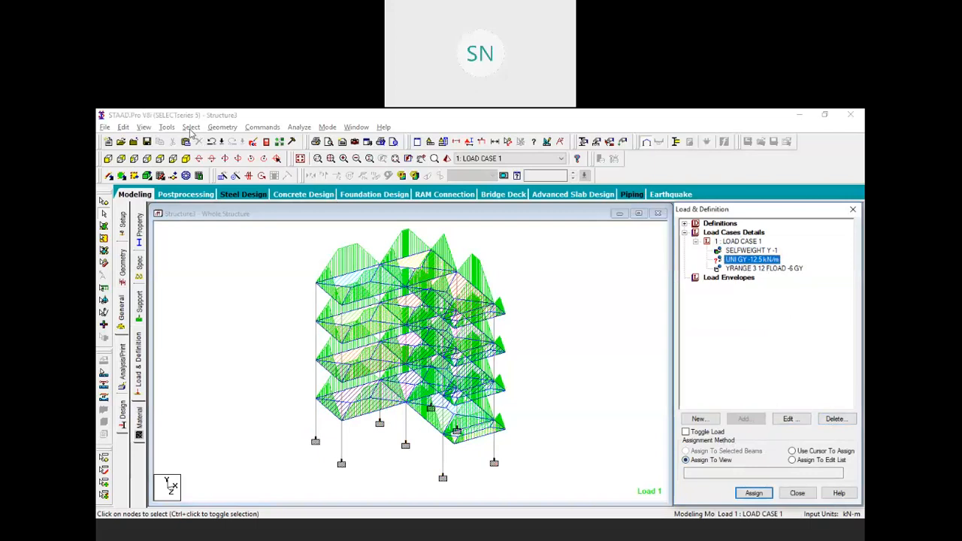
left_click(190, 127)
mouse_move(286, 326)
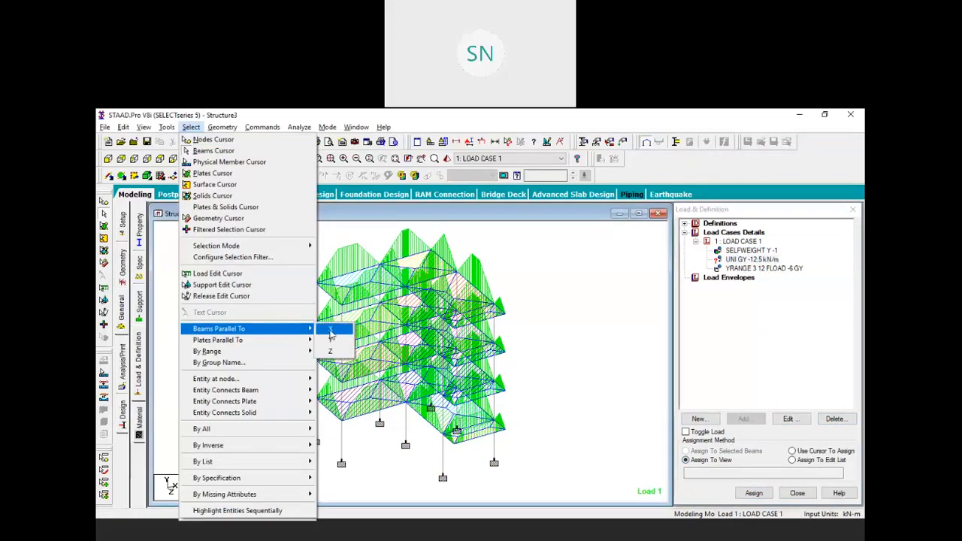
left_click(330, 328)
left_click(192, 127)
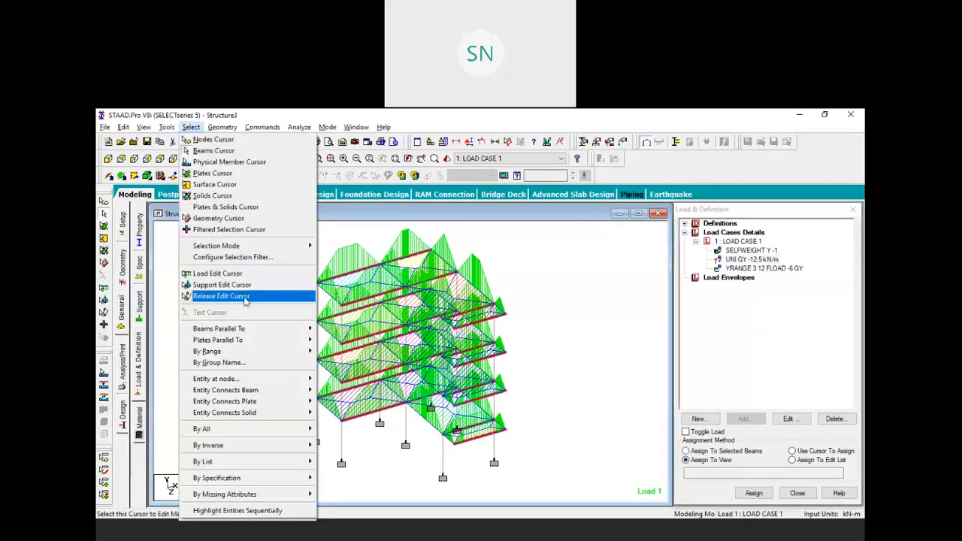
mouse_move(271, 329)
left_click(331, 352)
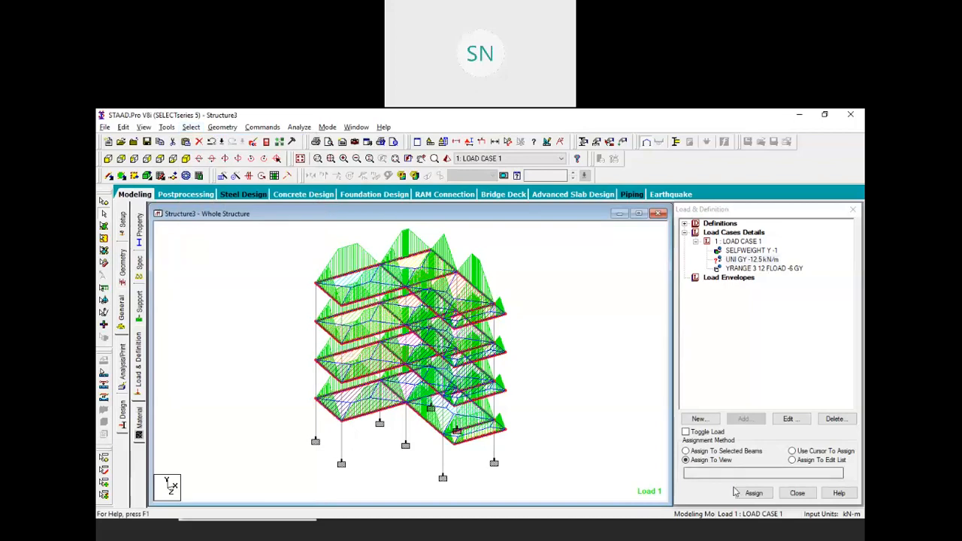
left_click(731, 450)
left_click(754, 492)
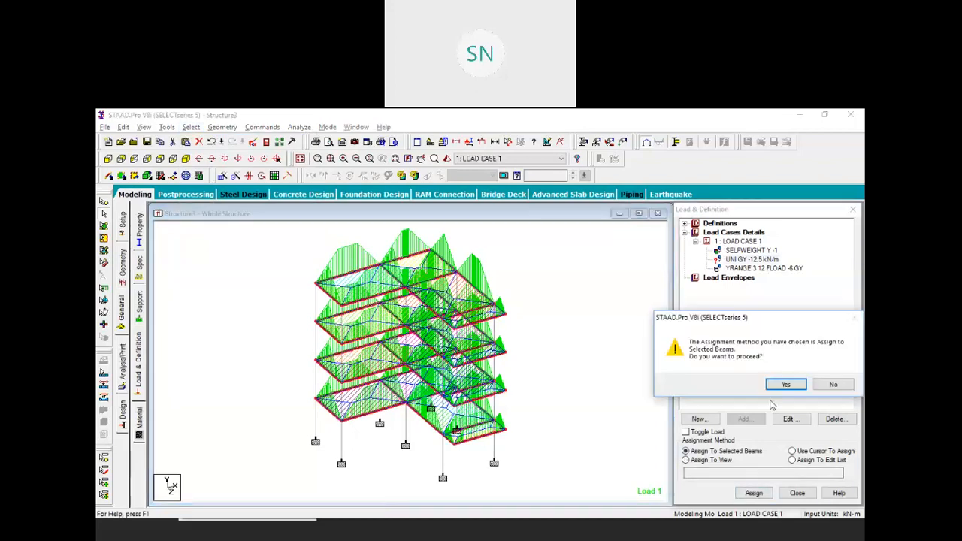
left_click(785, 385)
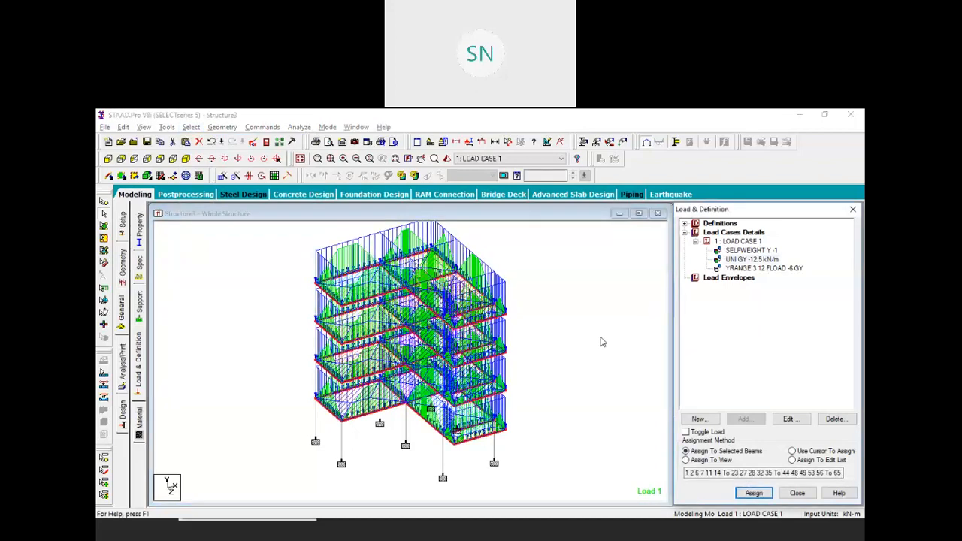
Add a PERFORM ANALYSIS command to the model
left_click(261, 127)
mouse_move(328, 315)
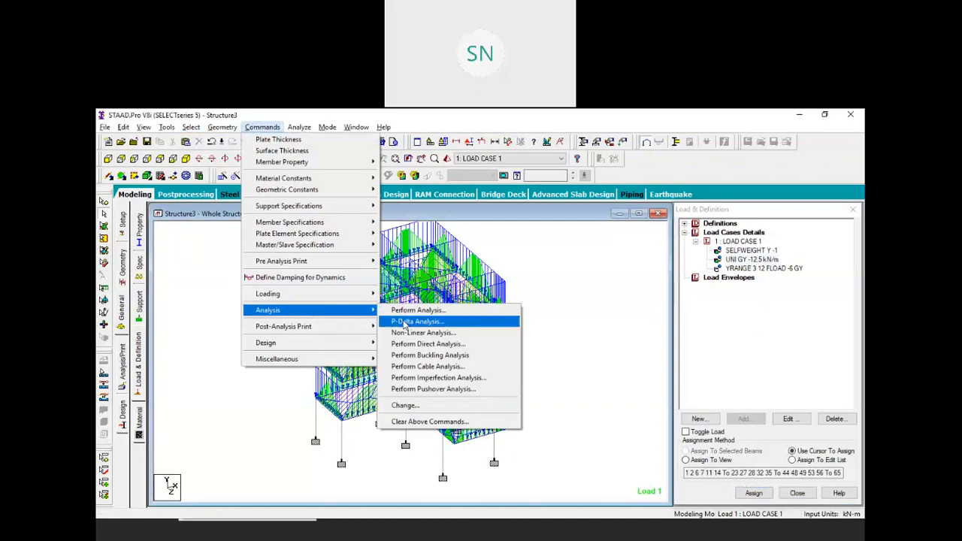
left_click(409, 310)
left_click(442, 383)
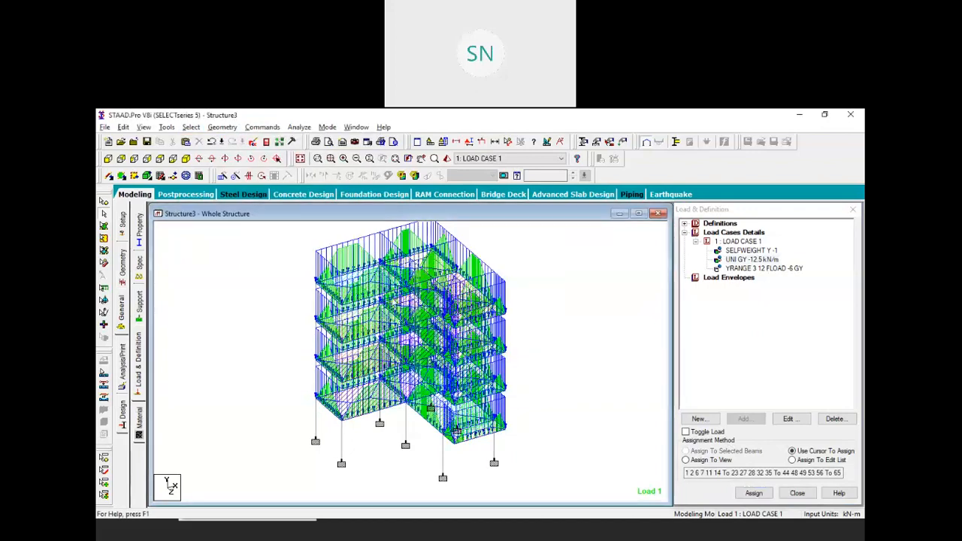
Save the model and run the analysis to completion with 0 errors
left_click(299, 126)
left_click(324, 140)
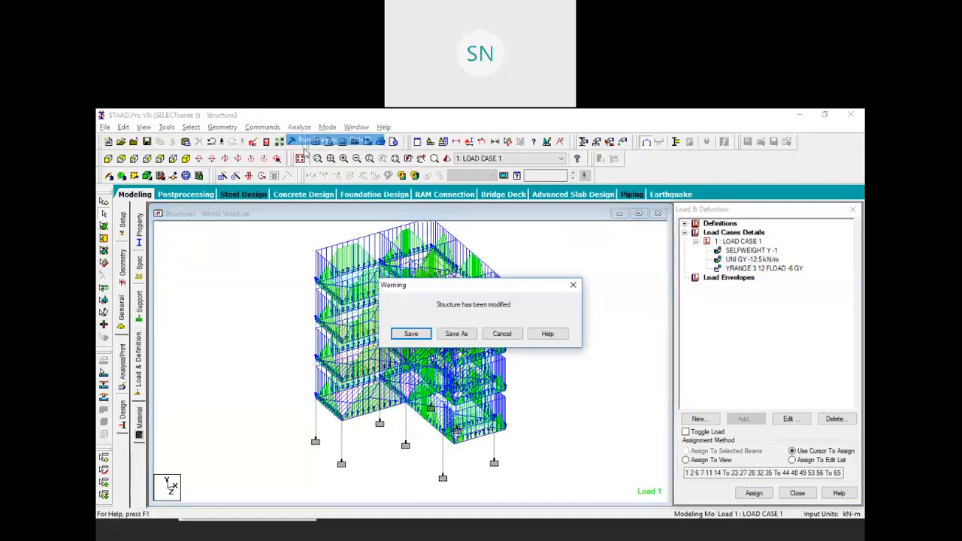
left_click(411, 334)
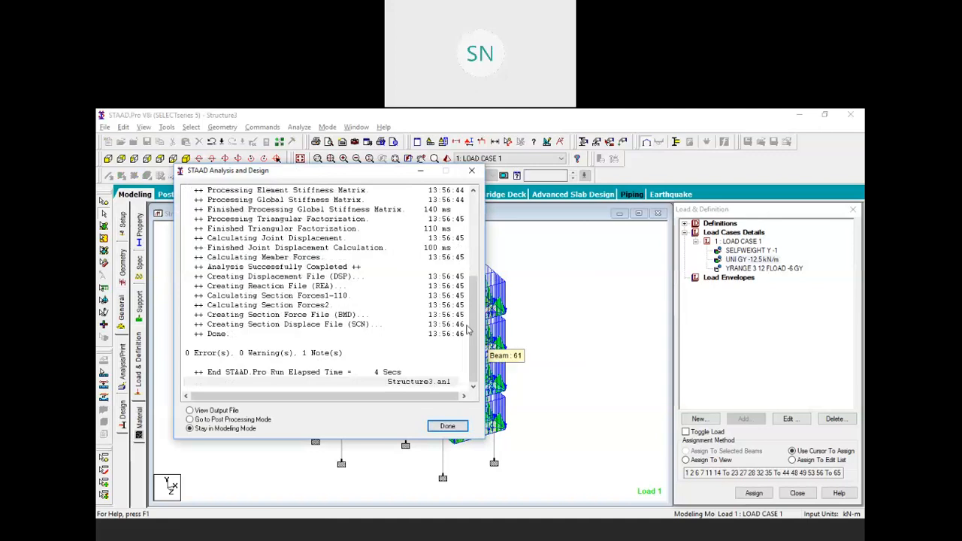
left_click(471, 171)
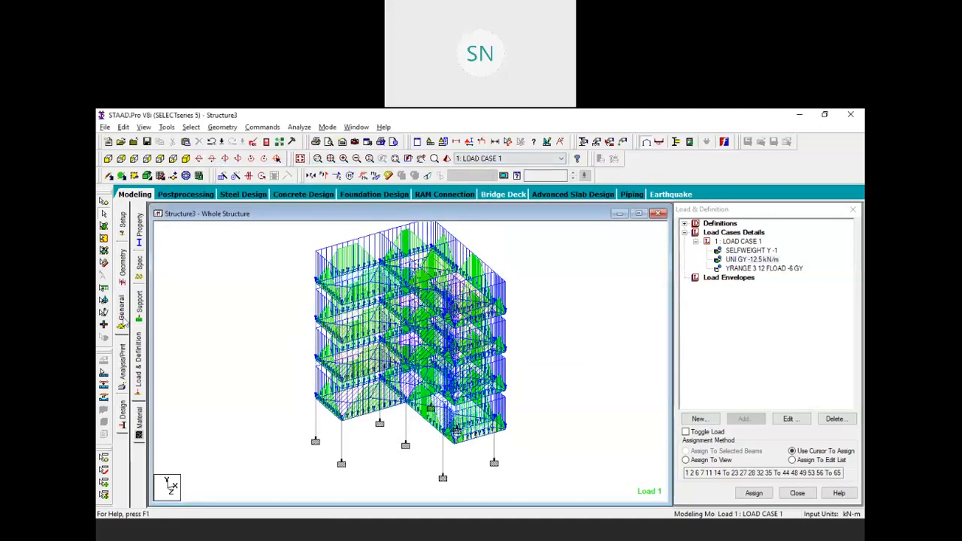
left_click(121, 418)
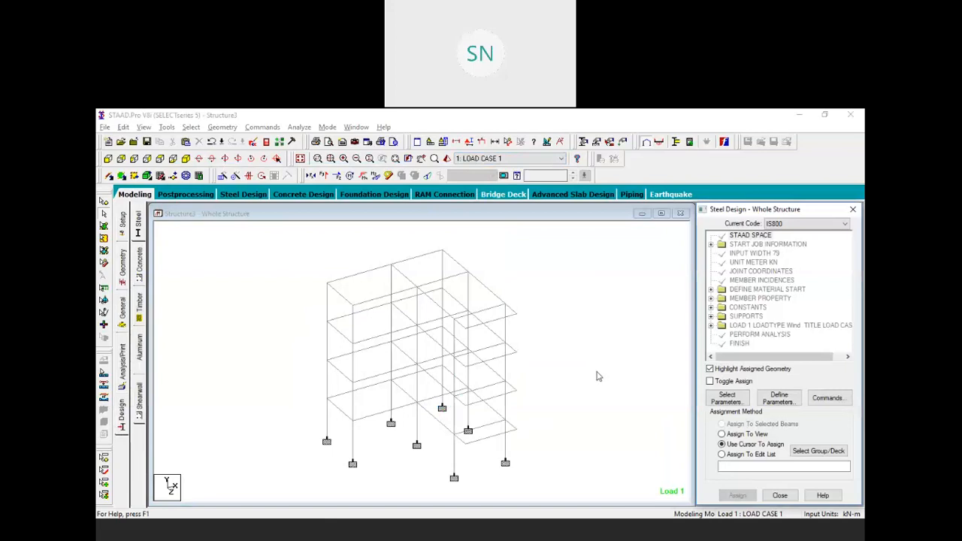
Define concrete design parameters FC 27579.2, FYMAIN and TRACK 2
middle_click_drag(483, 451, 450, 436)
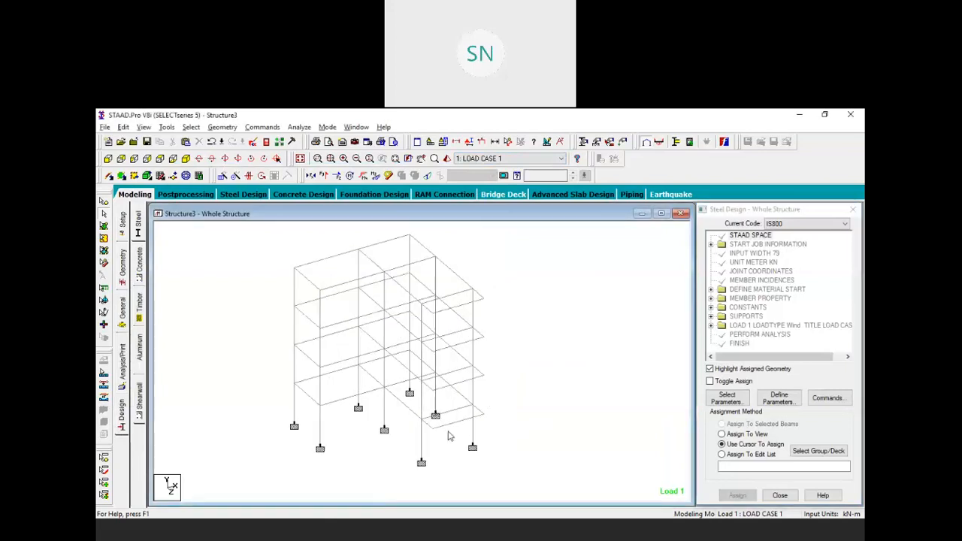
left_click(778, 404)
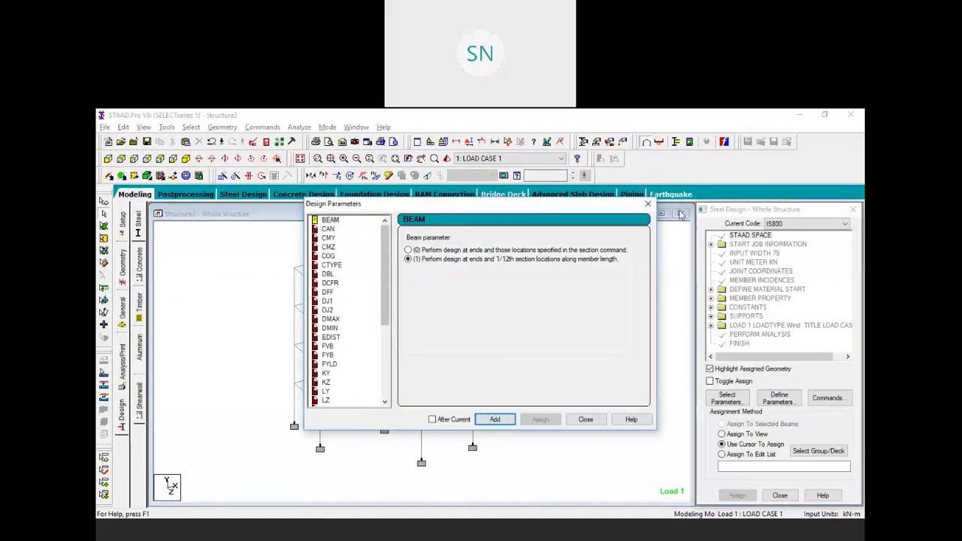
left_click(648, 204)
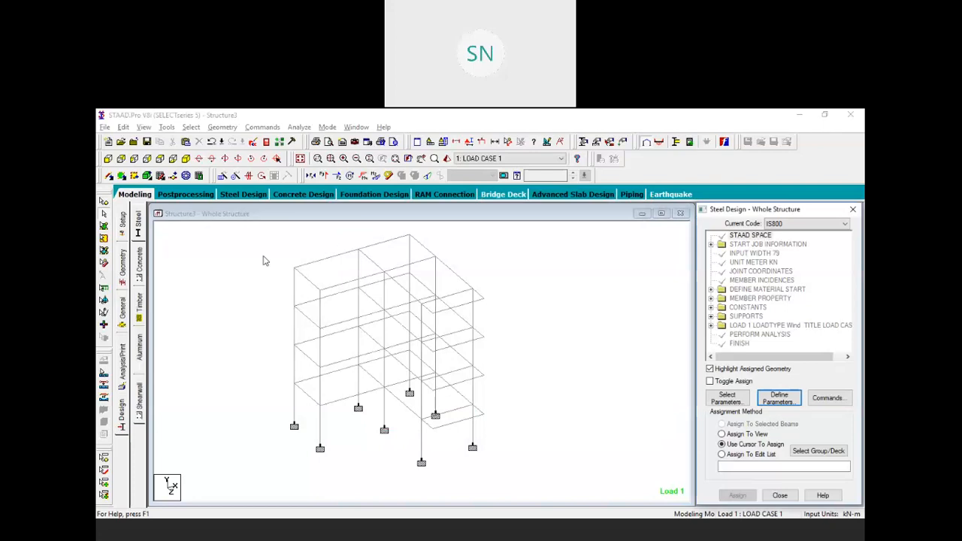
left_click(139, 264)
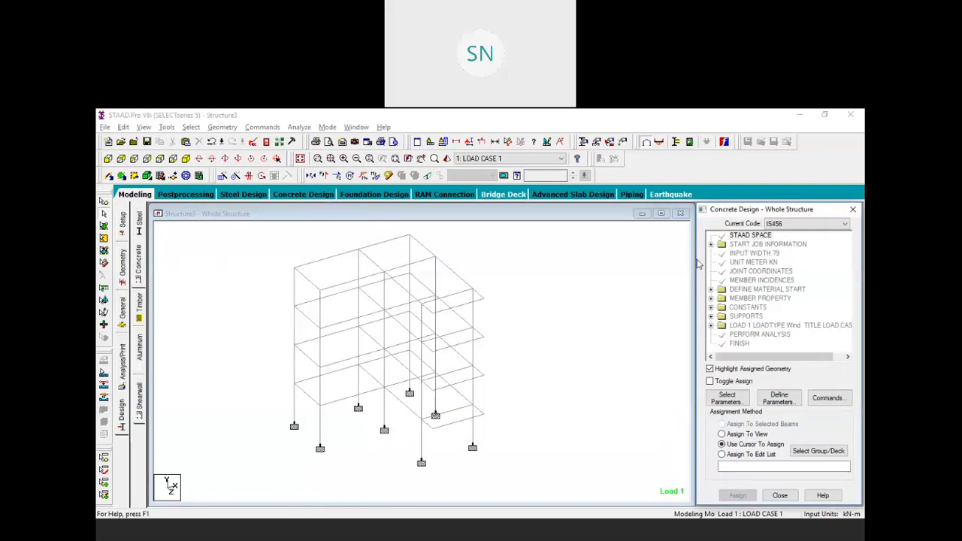
left_click(778, 398)
left_click(326, 282)
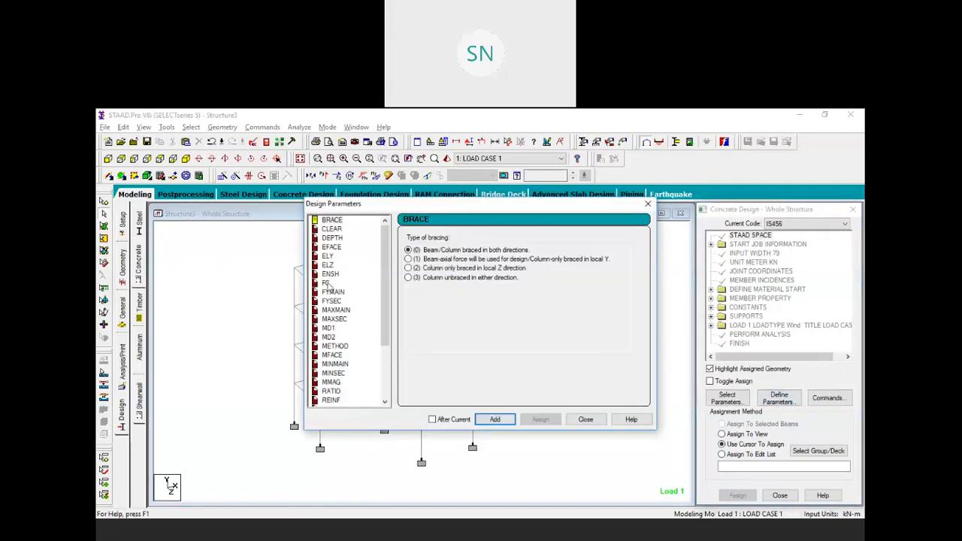
left_click(497, 420)
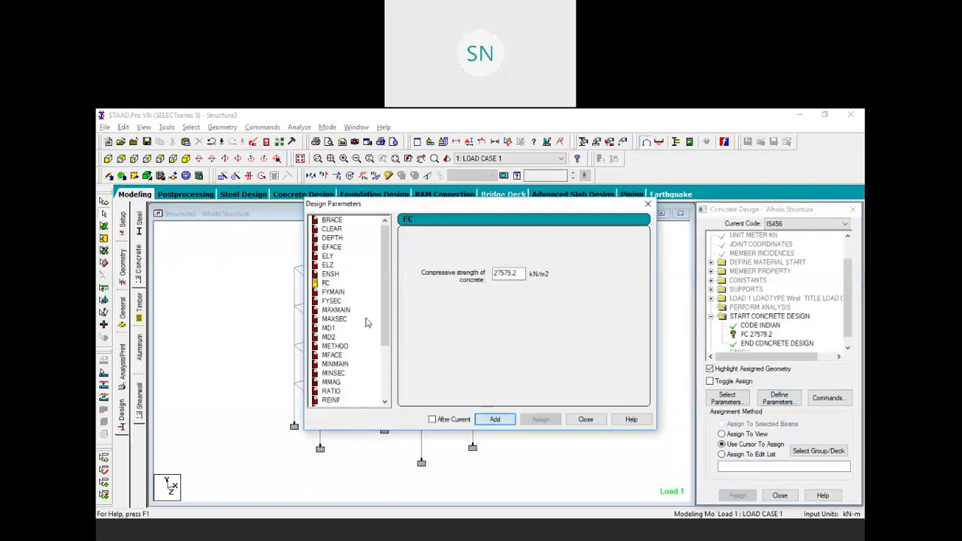
left_click(333, 291)
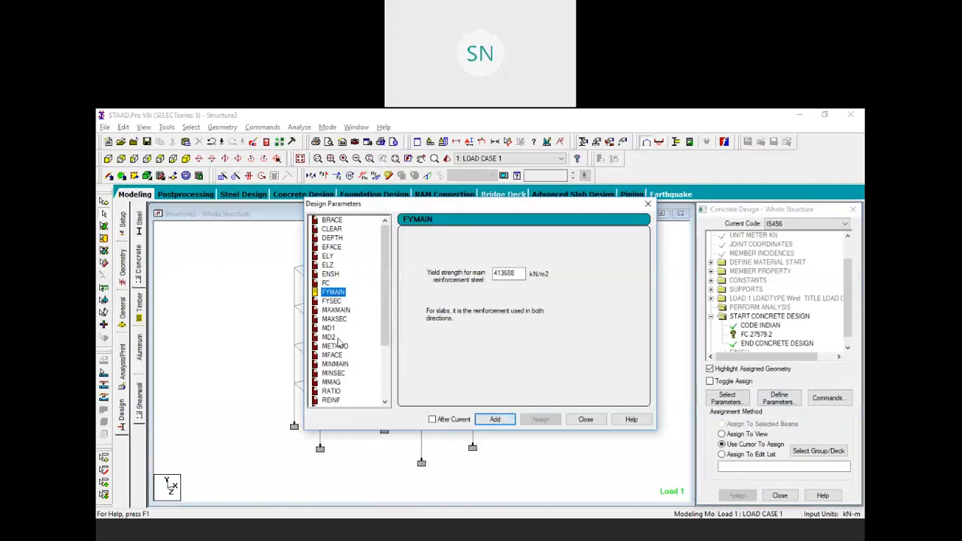
scroll(337, 341, "down", 4)
left_click(332, 373)
left_click(408, 268)
left_click(495, 419)
left_click(585, 419)
Assign FC 27579.2 and FYMAIN 413688 to the whole frame
left_click(757, 334)
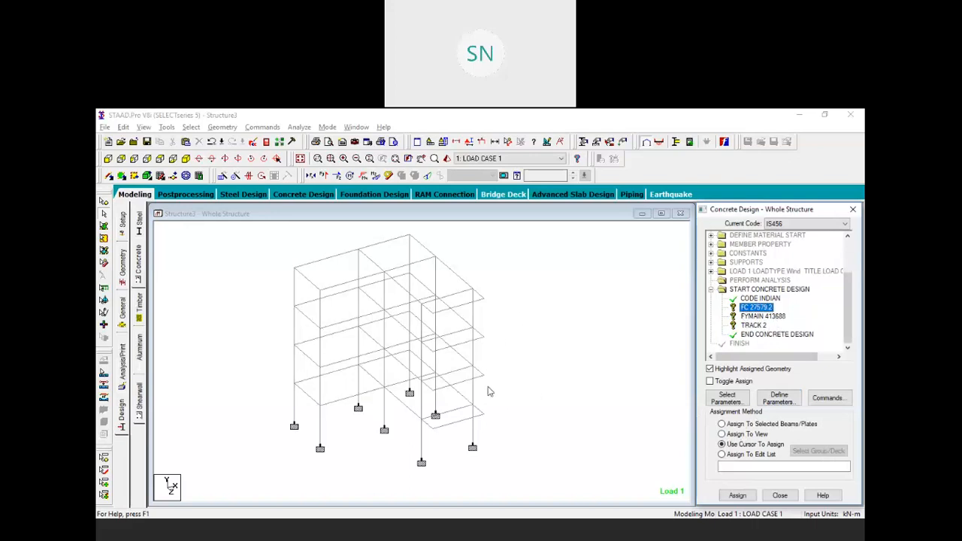
left_click(746, 434)
left_click(736, 495)
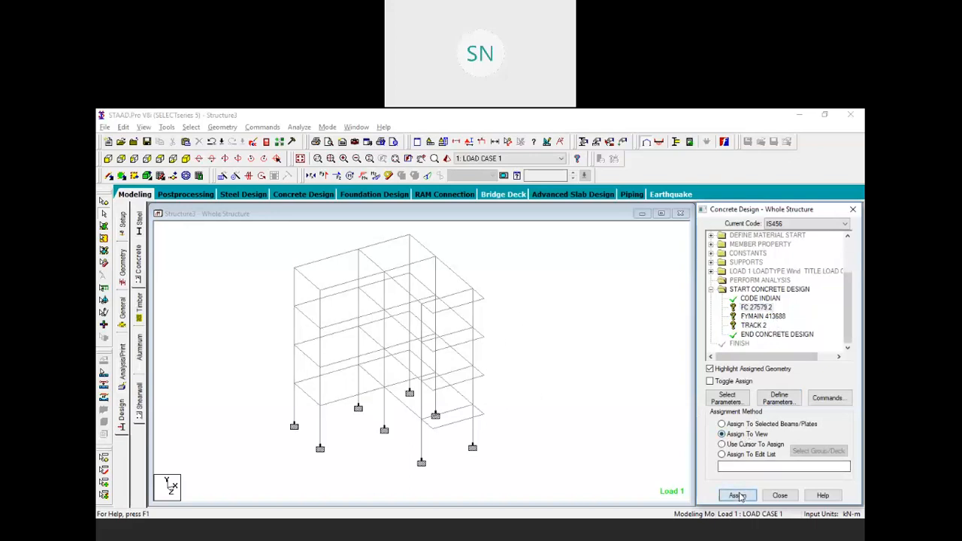
left_click(785, 384)
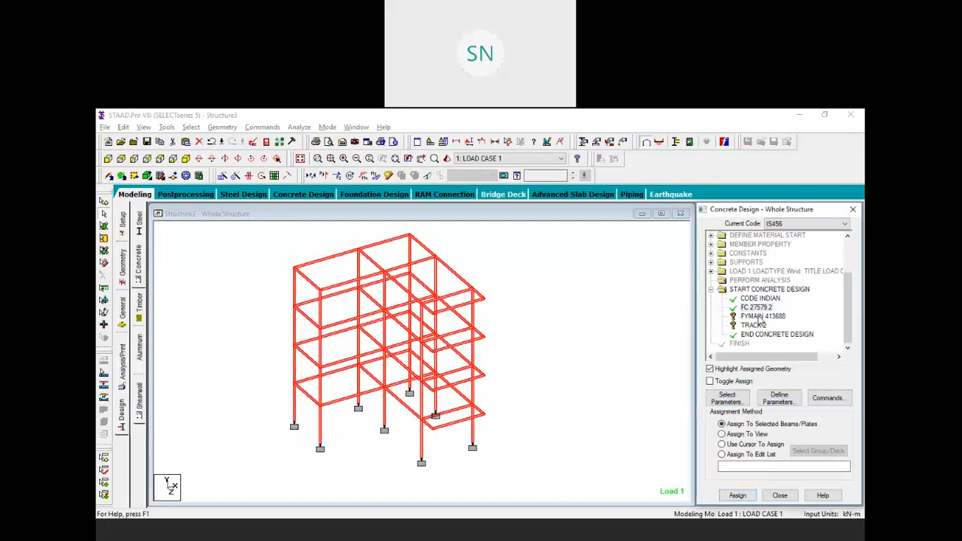
left_click(744, 434)
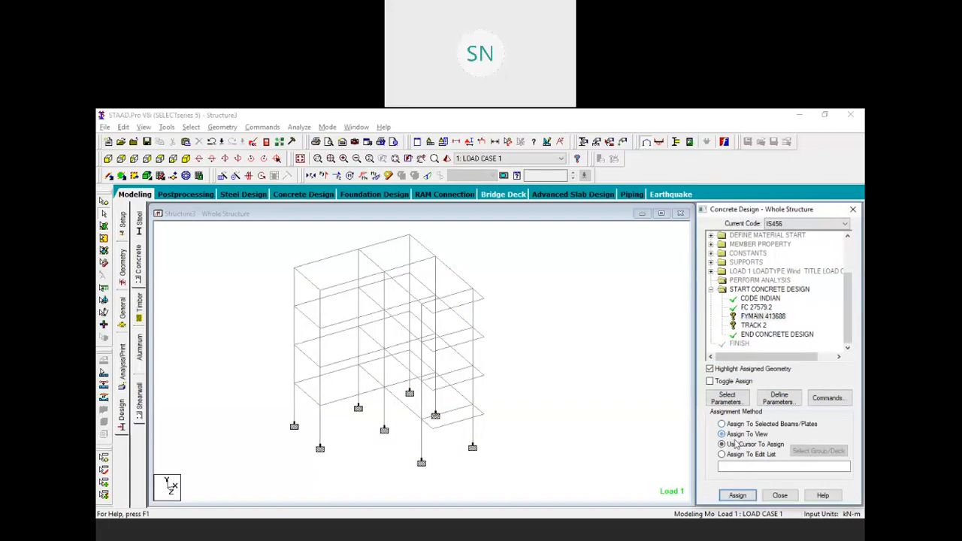
left_click(737, 495)
left_click(786, 383)
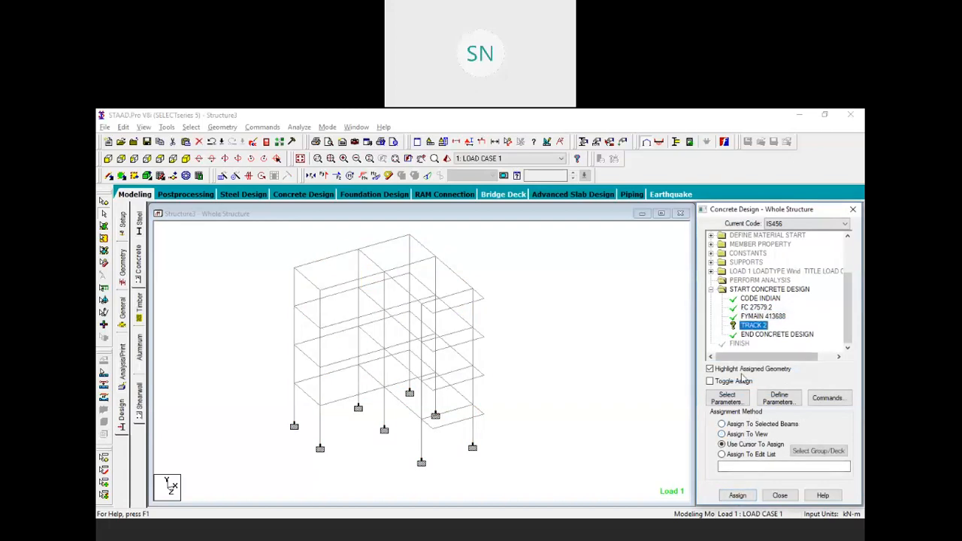
Assign TRACK 2 to the frame and add DESIGN COLUMN and TAKE OFF commands
left_click(737, 495)
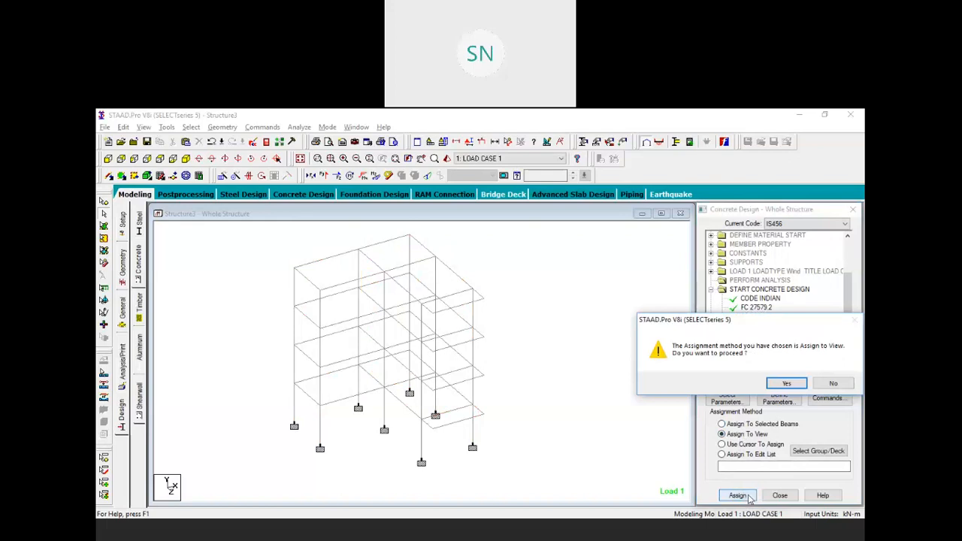
left_click(787, 383)
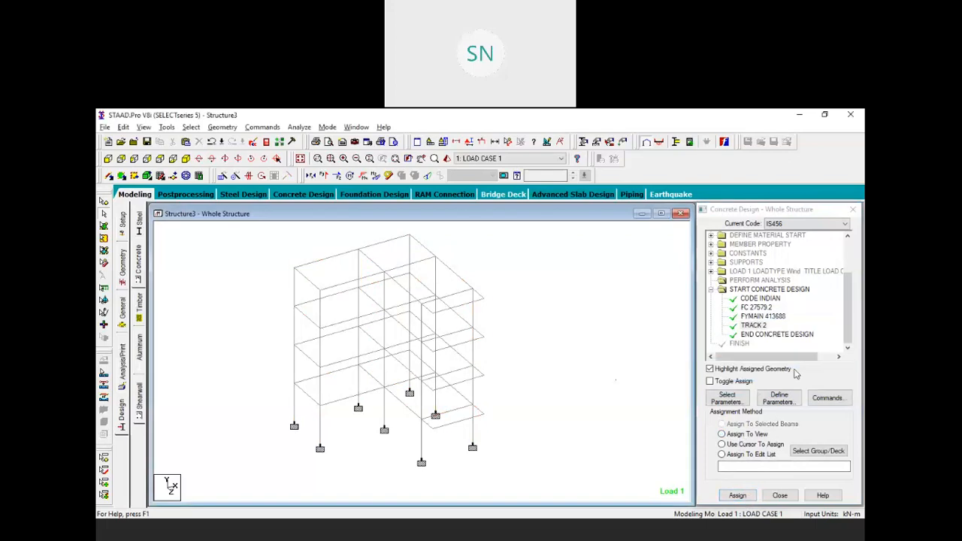
left_click(834, 398)
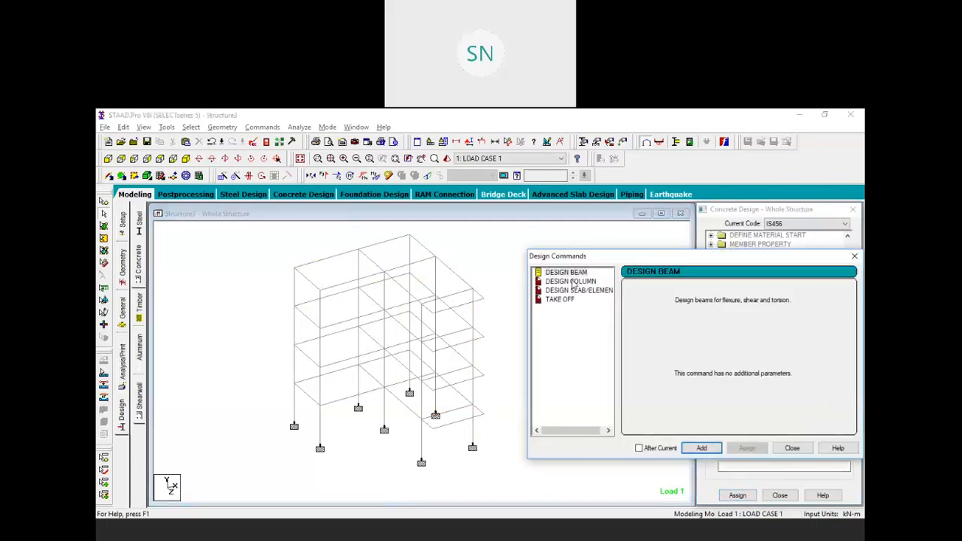
left_click(701, 448)
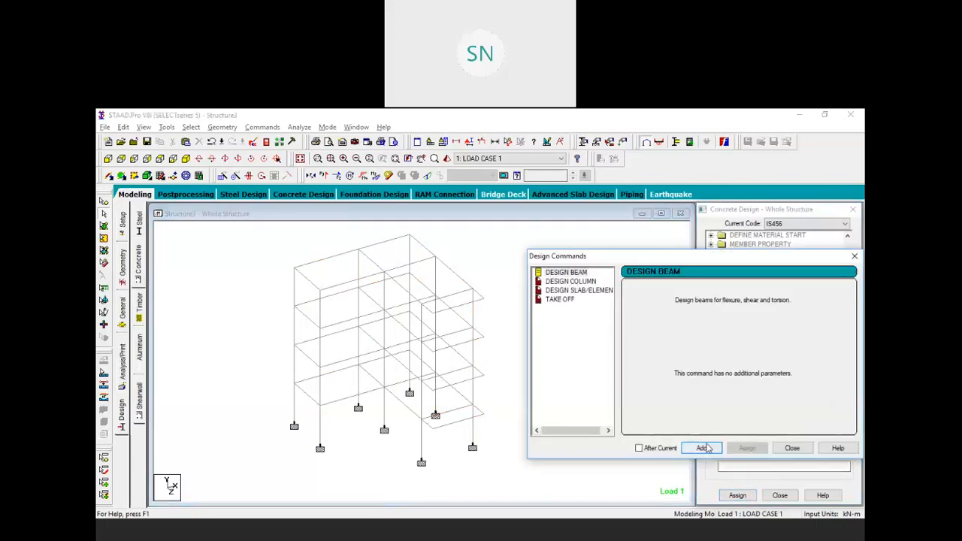
left_click(584, 282)
left_click(701, 448)
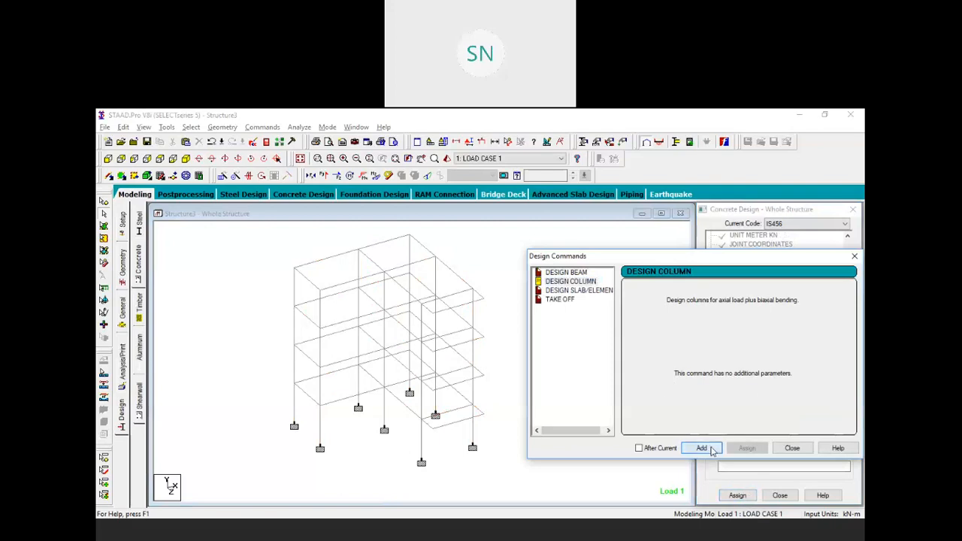
left_click(564, 299)
left_click(701, 447)
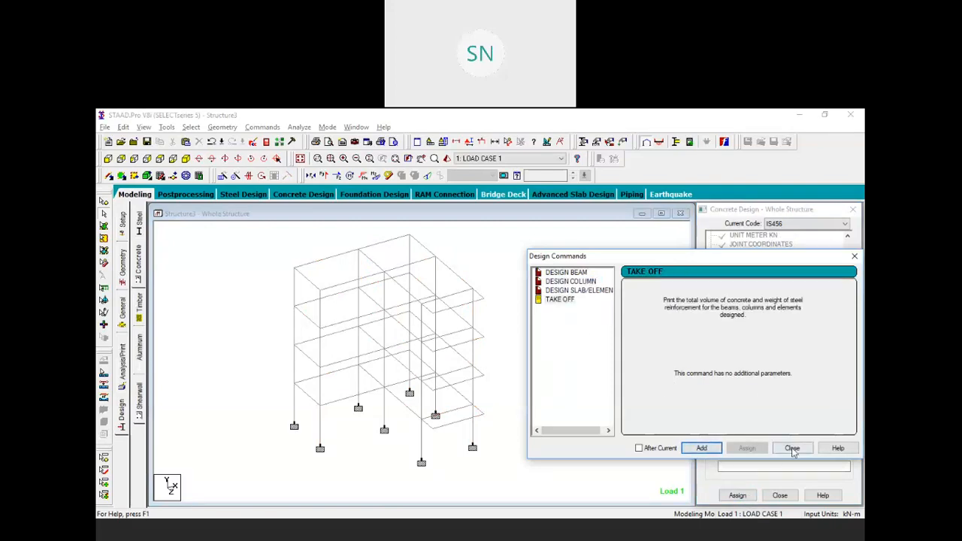
left_click(792, 448)
Assign DESIGN BEAM to all beams parallel to X and Z
scroll(772, 343, "down", 2)
left_click(763, 307)
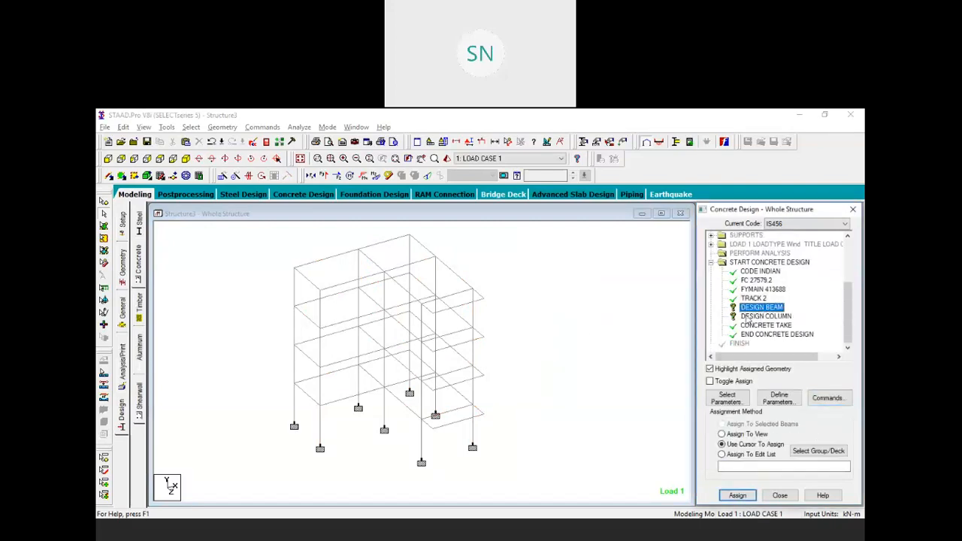
left_click(193, 128)
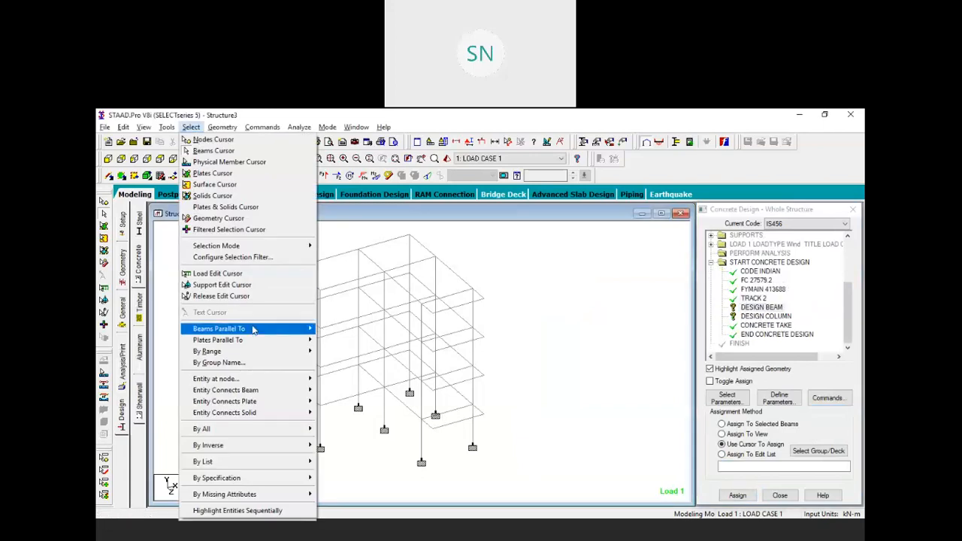
mouse_move(276, 332)
left_click(329, 329)
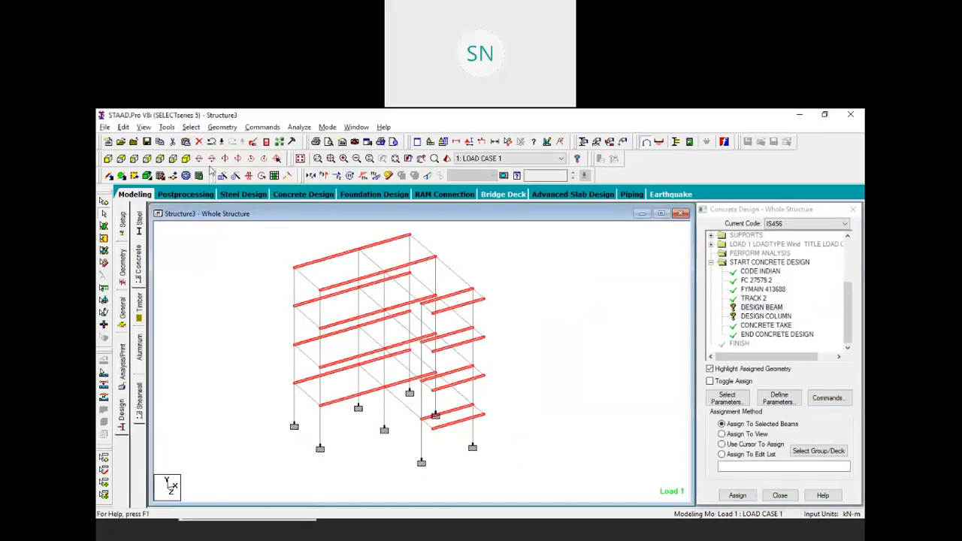
left_click(191, 127)
mouse_move(301, 328)
left_click(329, 352)
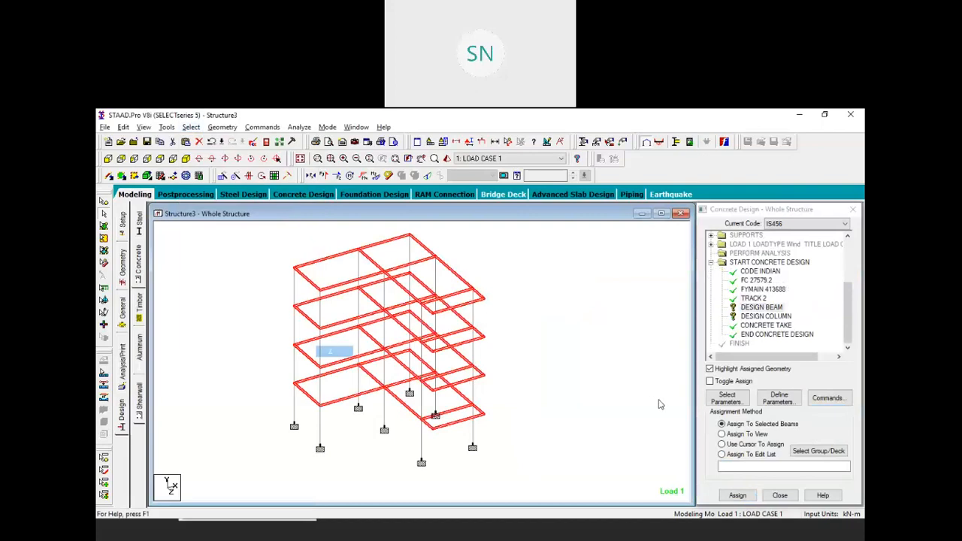
left_click(738, 494)
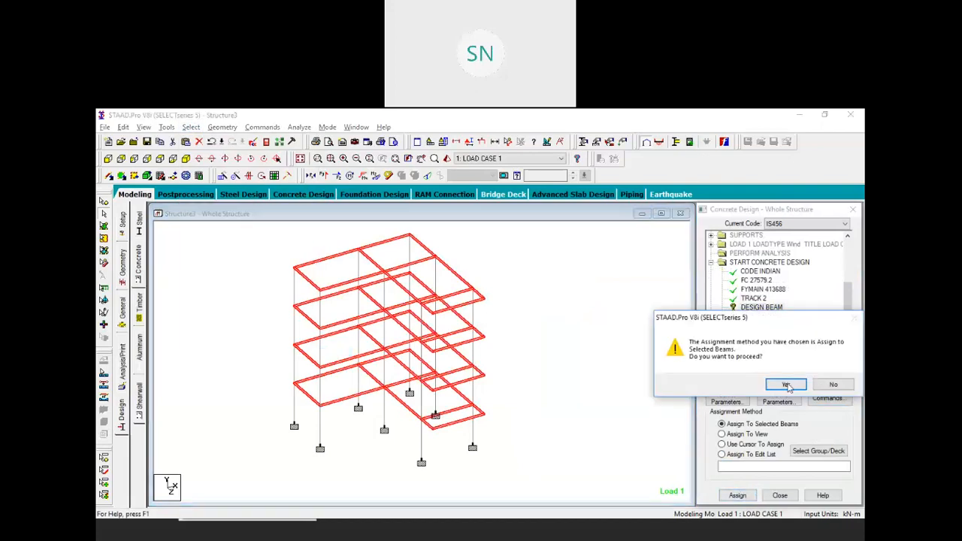
left_click(787, 383)
Assign DESIGN COLUMN to all Y-parallel members, the columns
left_click(765, 316)
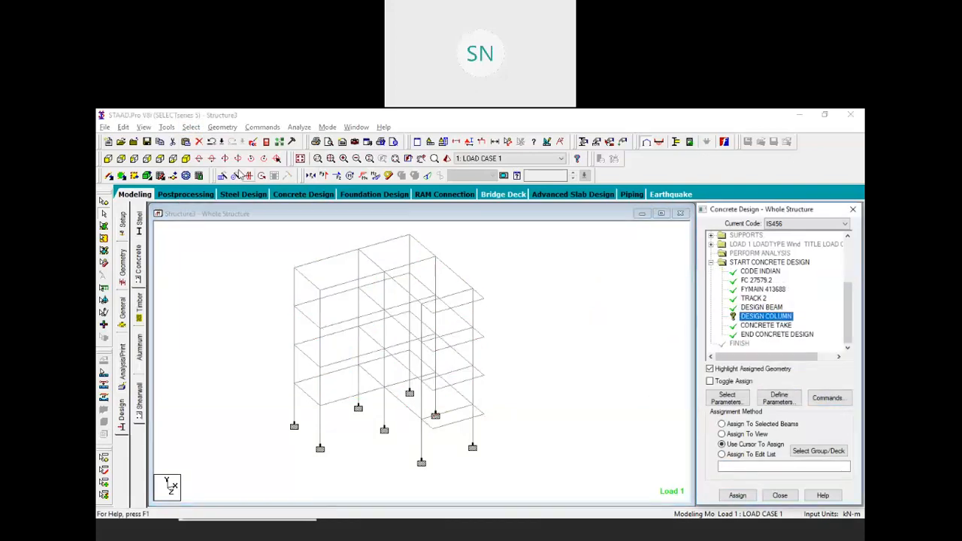
left_click(191, 127)
mouse_move(255, 328)
left_click(338, 340)
left_click(738, 495)
left_click(793, 384)
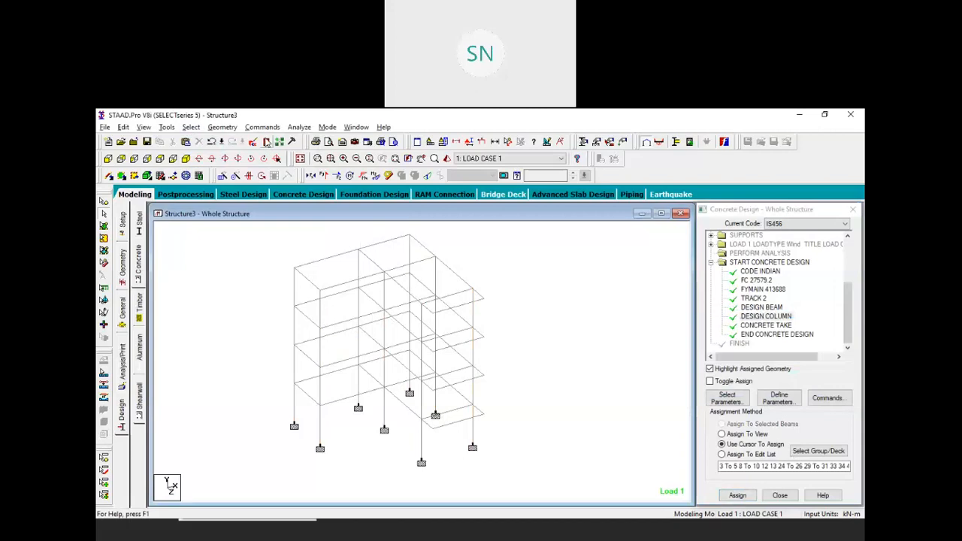
left_click(299, 127)
left_click(319, 141)
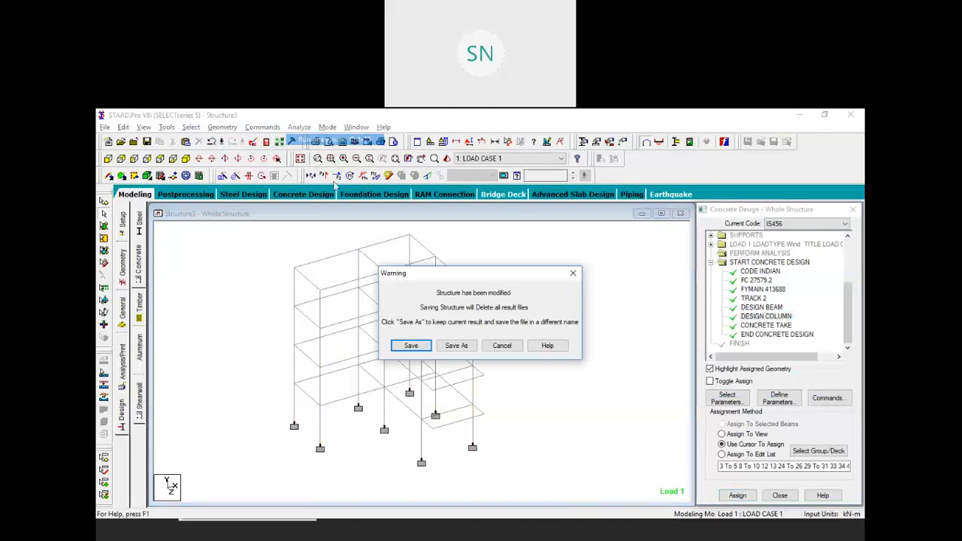
Save Structure3 and complete the analysis and concrete design with 0 errors, 1 warning
left_click(418, 347)
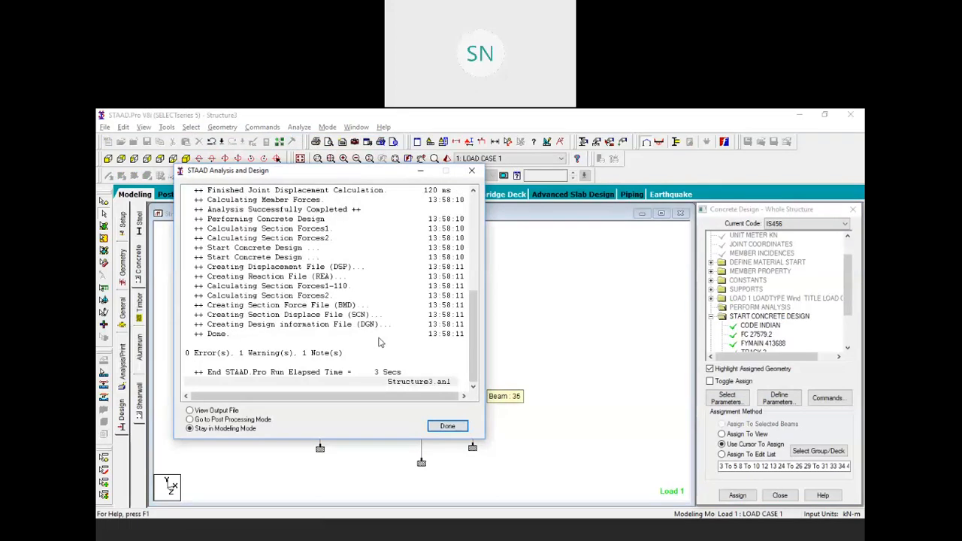
left_click(440, 426)
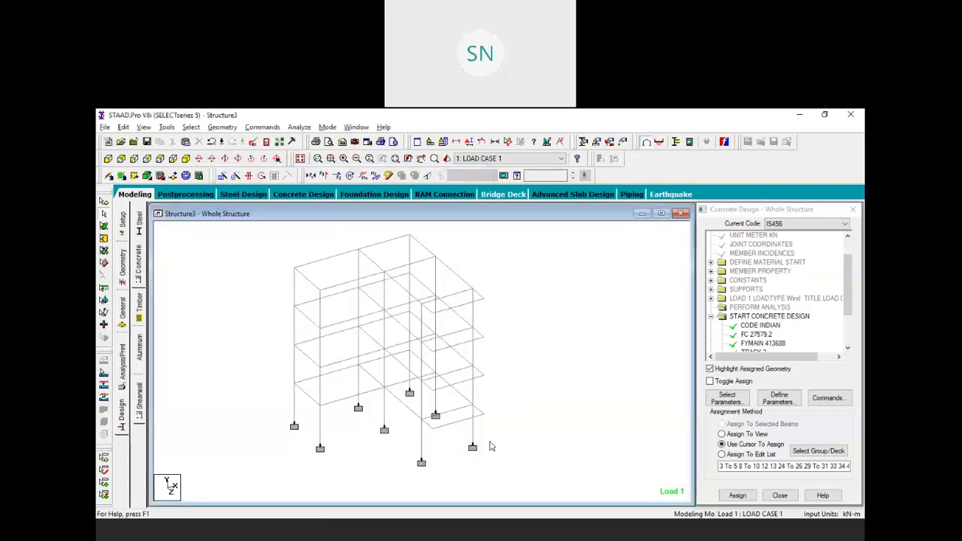
key("alt+Tab")
Find and outline guideline 4 in the PDF requiring 2–3% steel in ground-floor columns
scroll(563, 471, "down", 2)
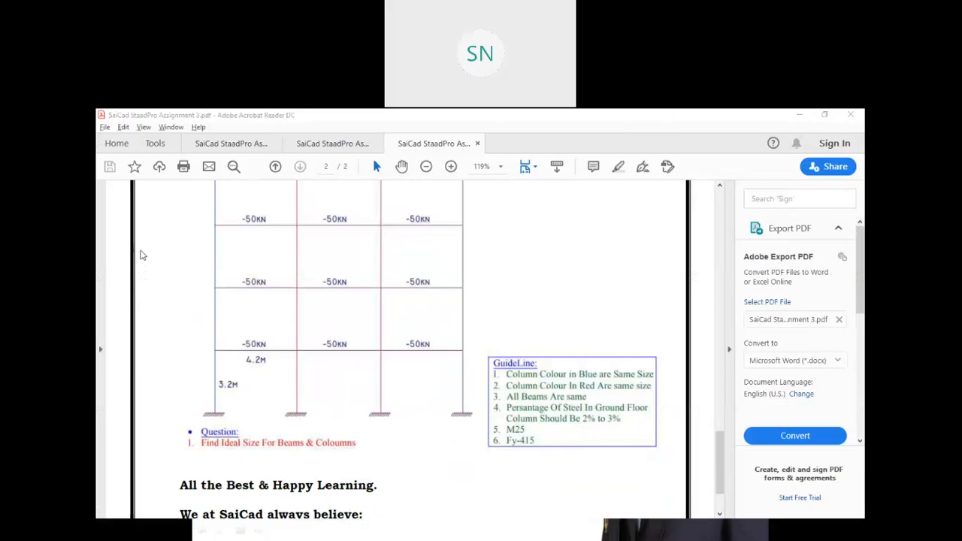
left_click_drag(470, 401, 682, 436)
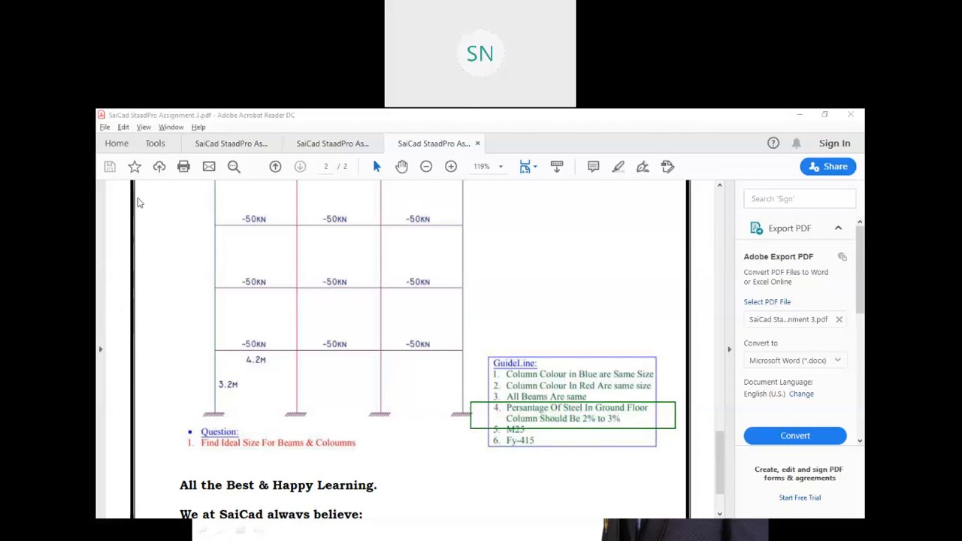
left_click(136, 198)
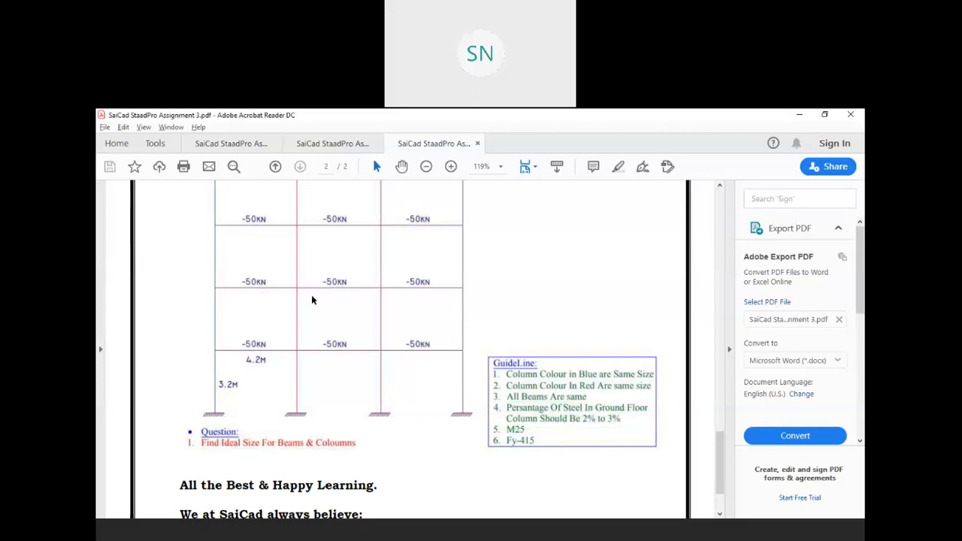
key("alt+Tab")
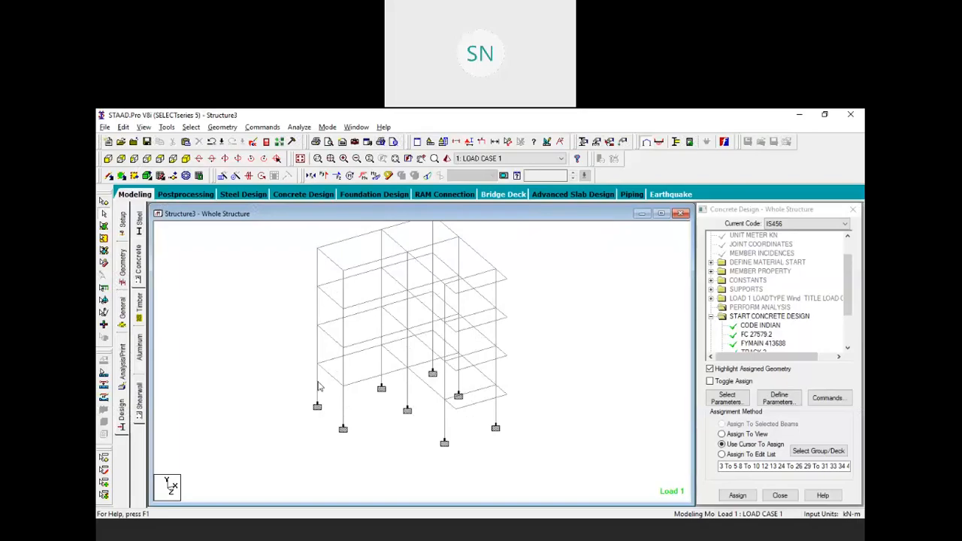
Check concrete design results for columns 3 and 8: four 12 mm bars, 0.72% steel
double_click(319, 383)
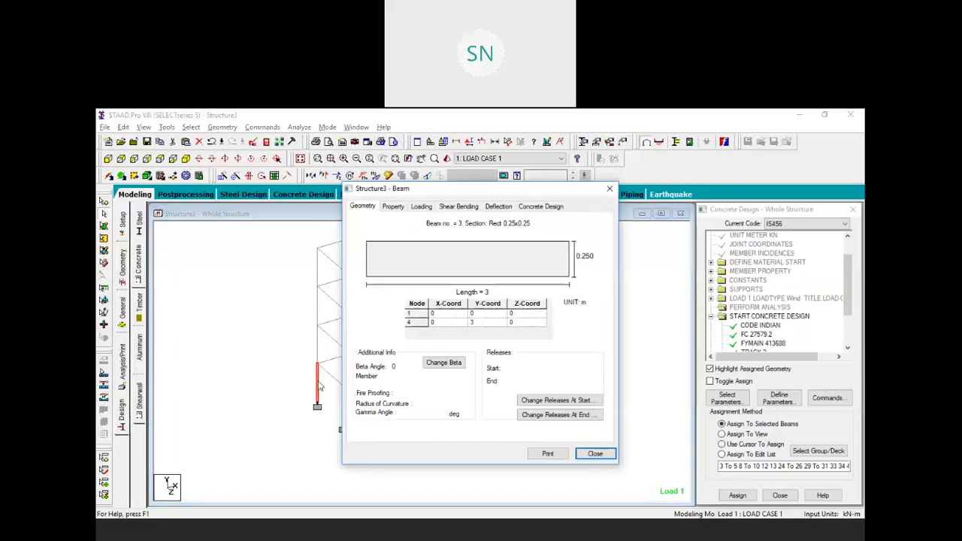
left_click(540, 205)
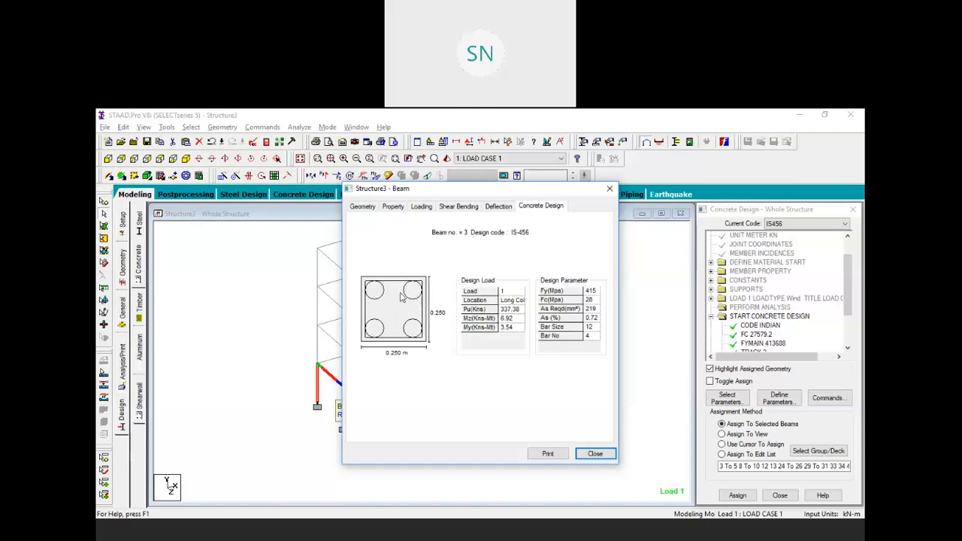
left_click(609, 189)
left_click(372, 415)
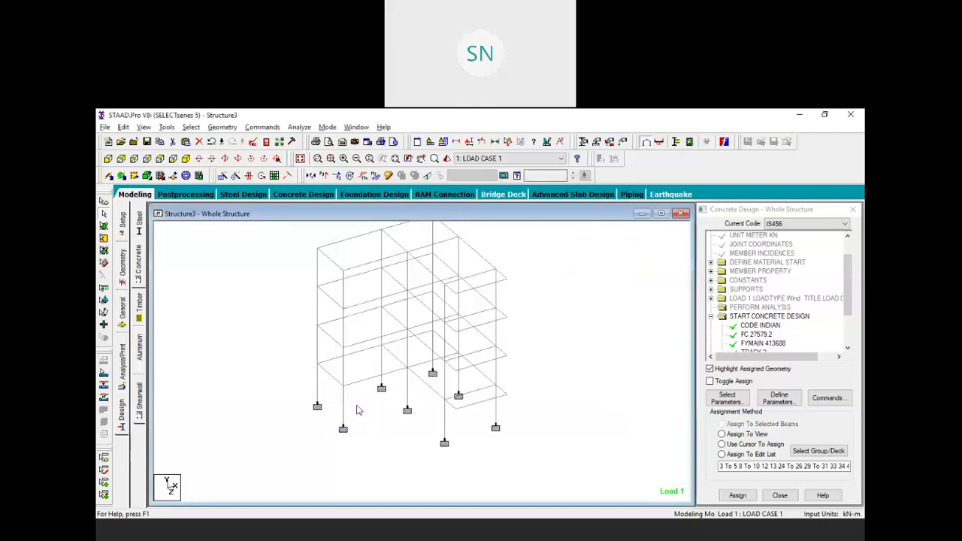
double_click(344, 406)
left_click(526, 209)
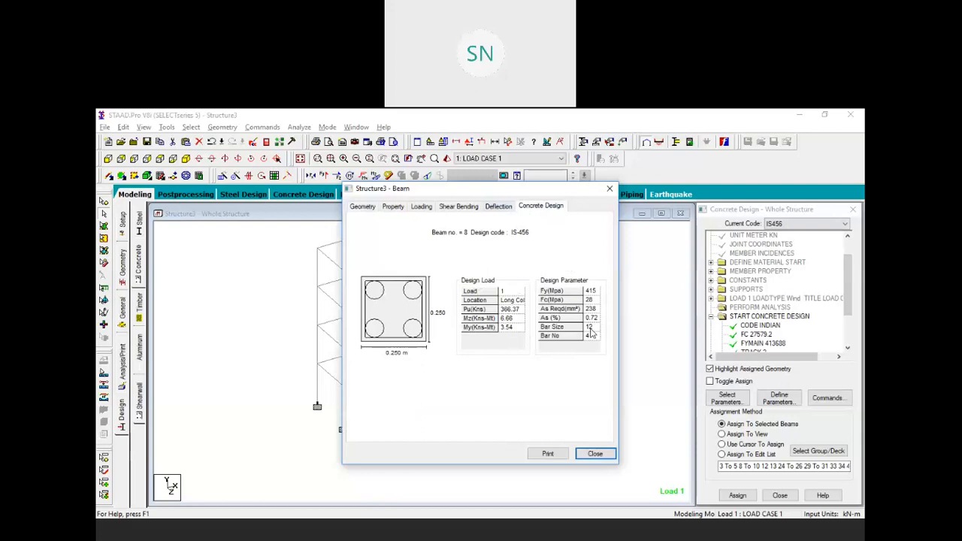
left_click(610, 189)
double_click(409, 388)
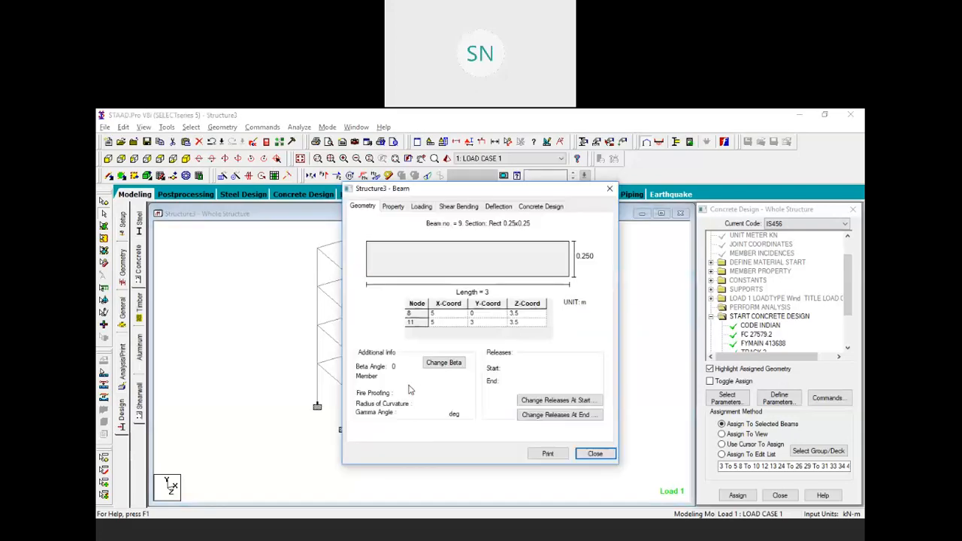
left_click(538, 207)
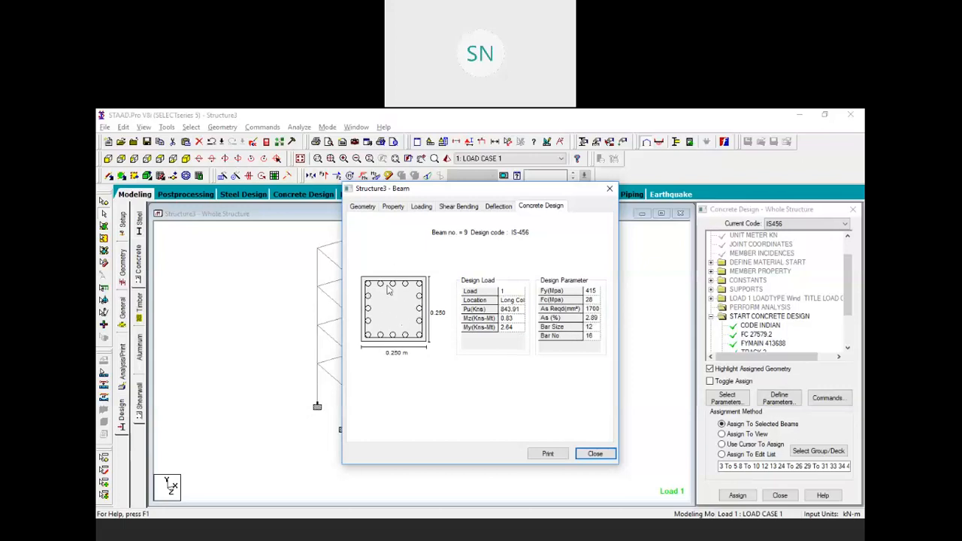
left_click(608, 188)
double_click(381, 367)
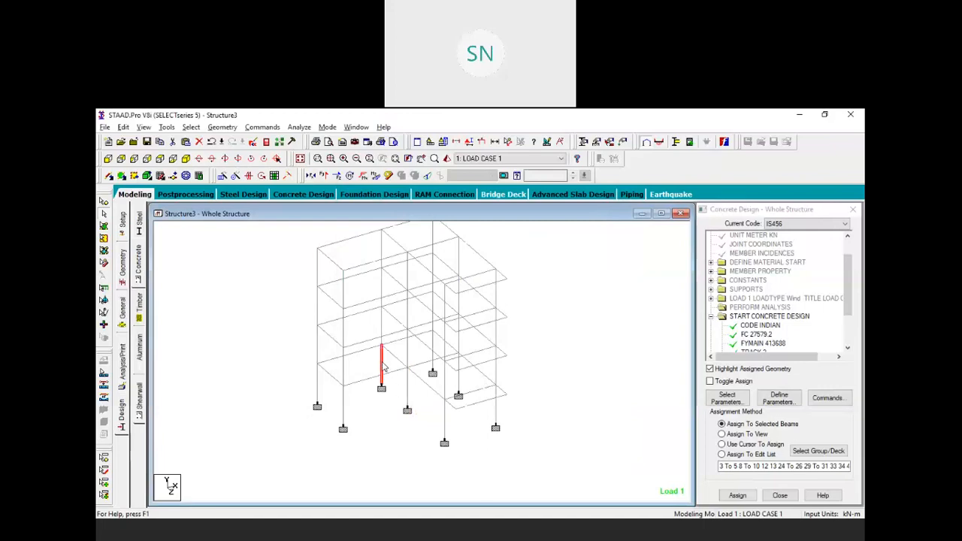
left_click(534, 207)
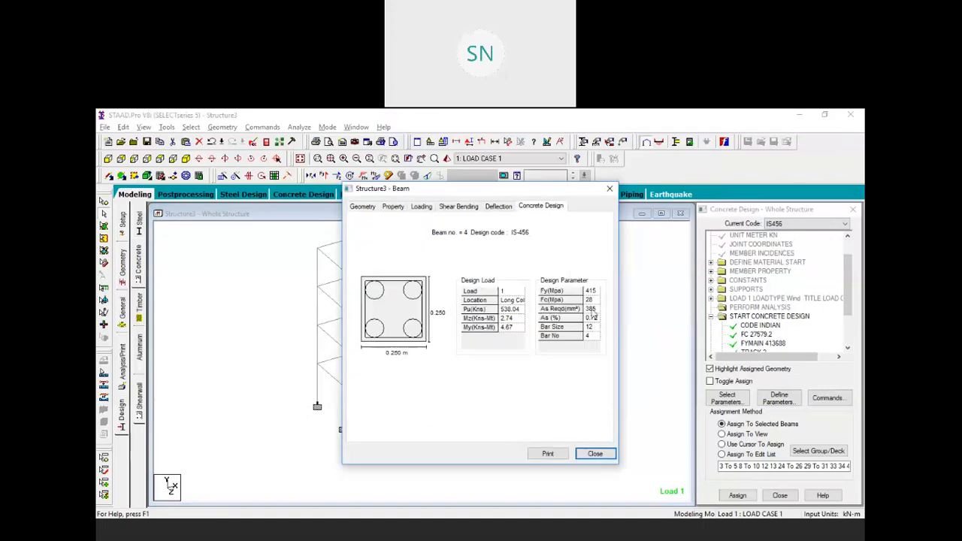
left_click(609, 188)
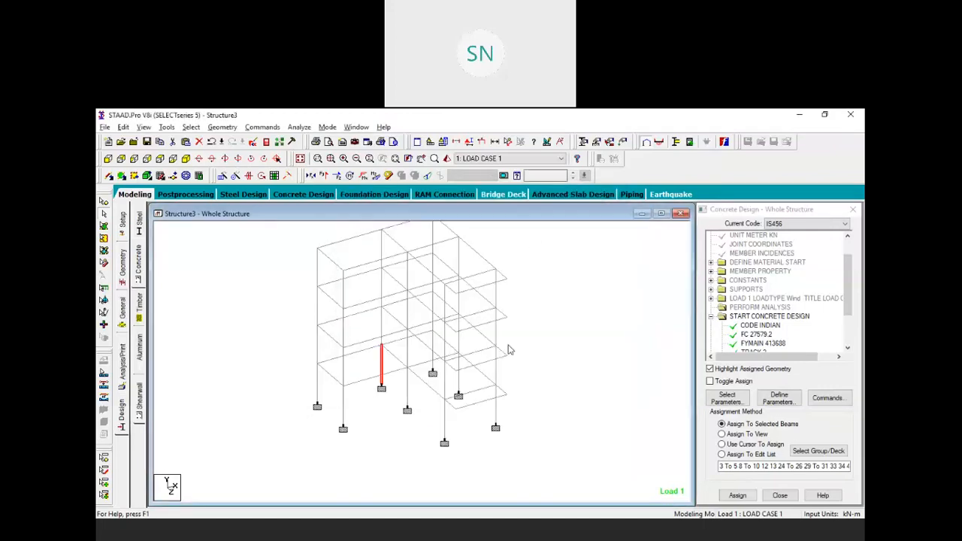
double_click(434, 334)
left_click(552, 207)
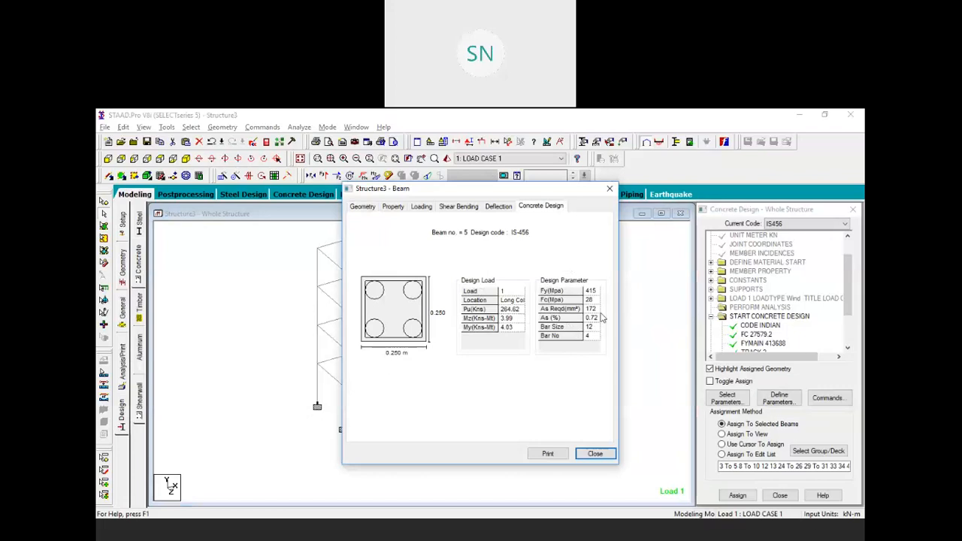
left_click(609, 189)
double_click(495, 412)
left_click(547, 205)
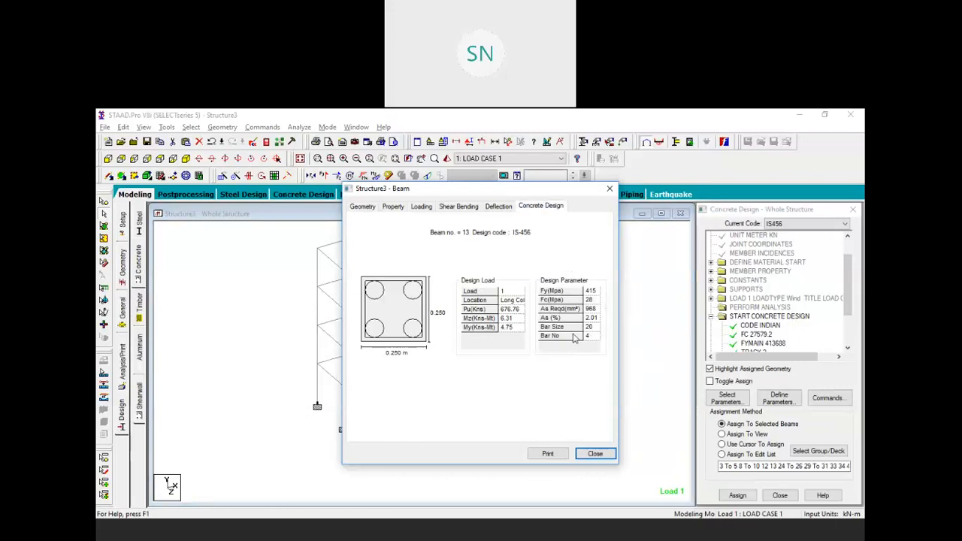
left_click(610, 189)
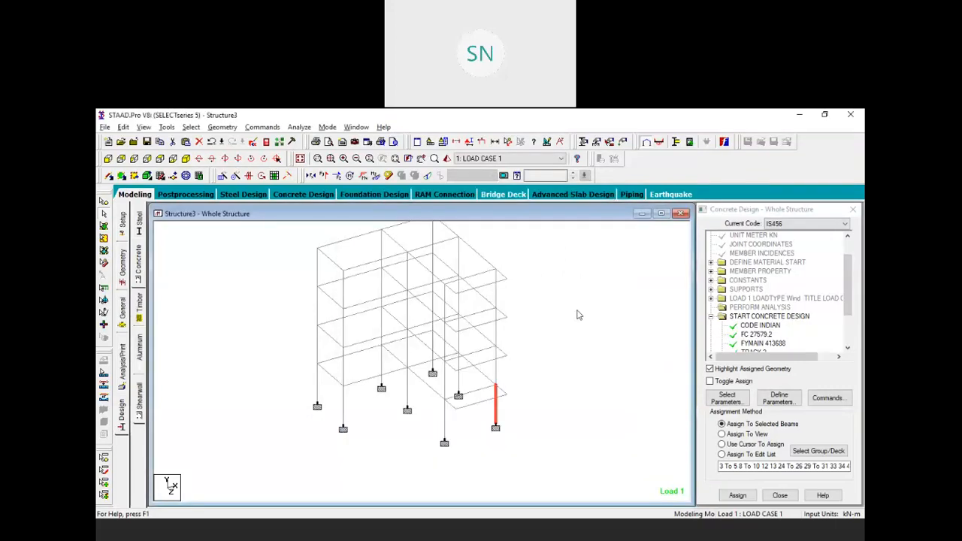
double_click(446, 422)
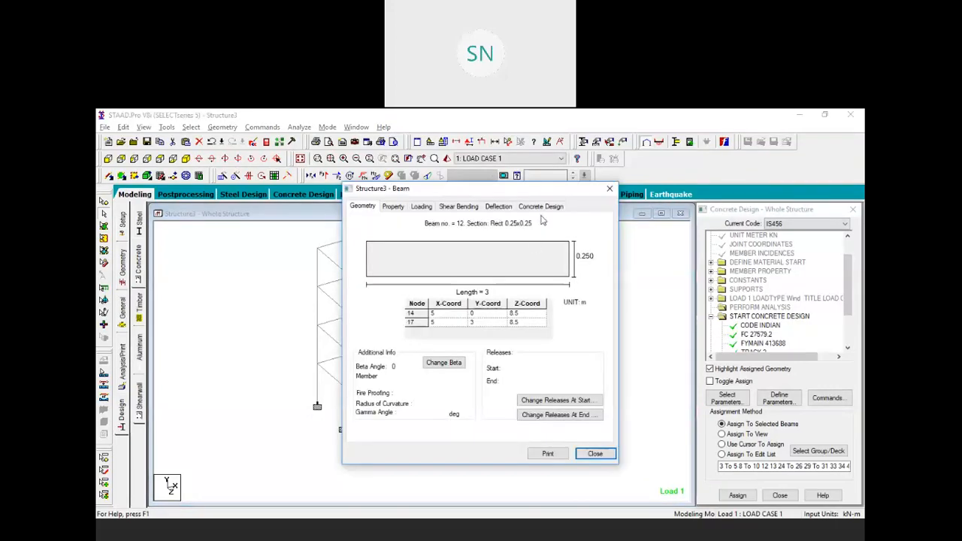
left_click(541, 207)
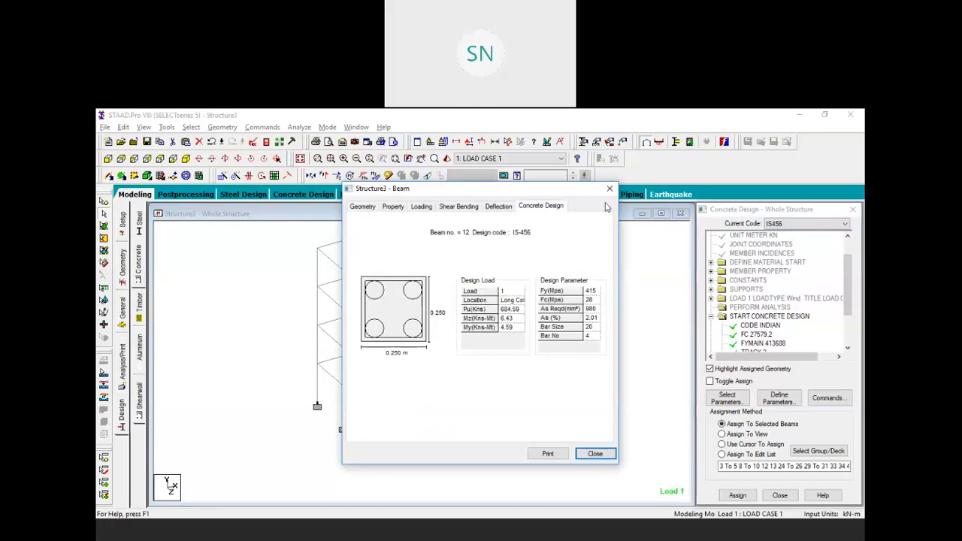
left_click(610, 188)
left_click(405, 386)
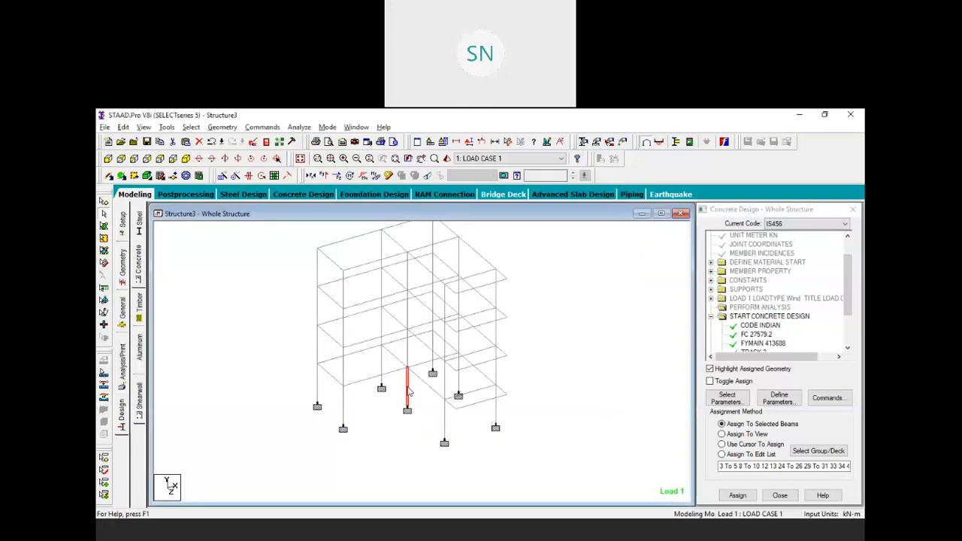
left_click(444, 417)
left_click(496, 409)
left_click(445, 421)
left_click(407, 387)
left_click(446, 418)
left_click(496, 416)
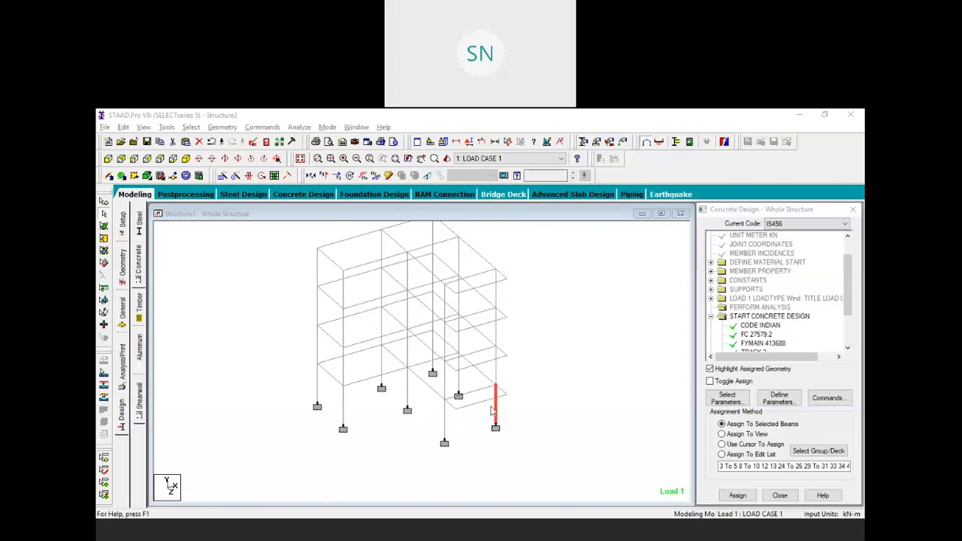
left_click(362, 451)
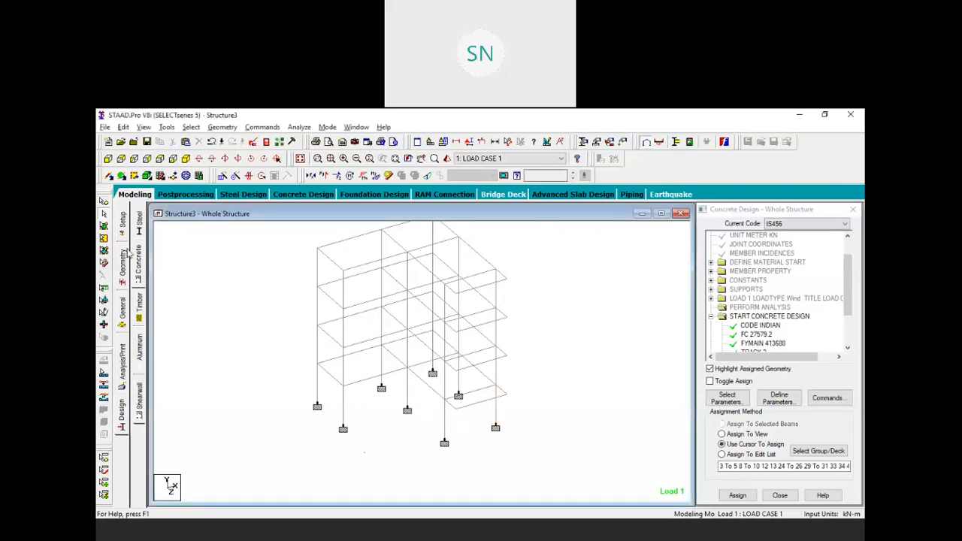
Define a rectangular section with YD 0.3 m and ZD 0.25 m, add it, and select it
left_click(123, 310)
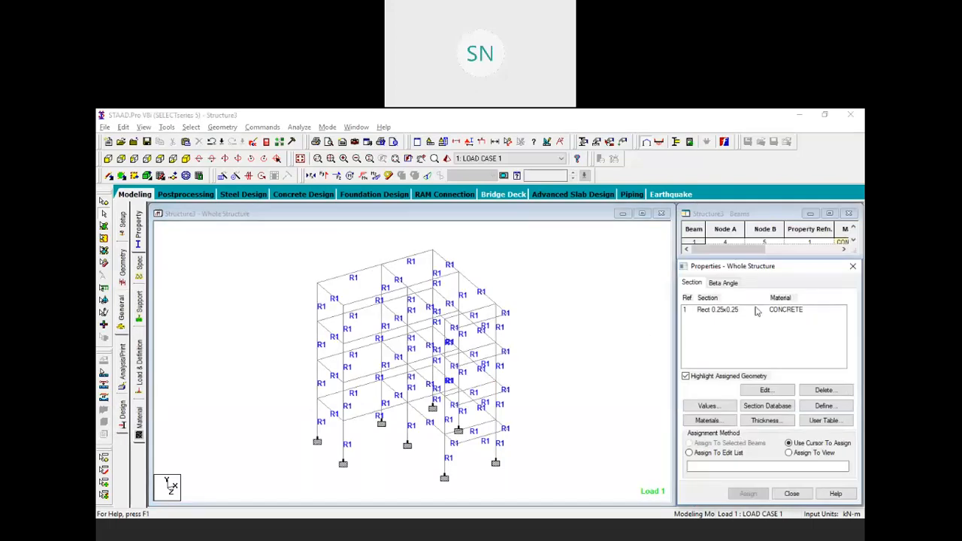
left_click(823, 406)
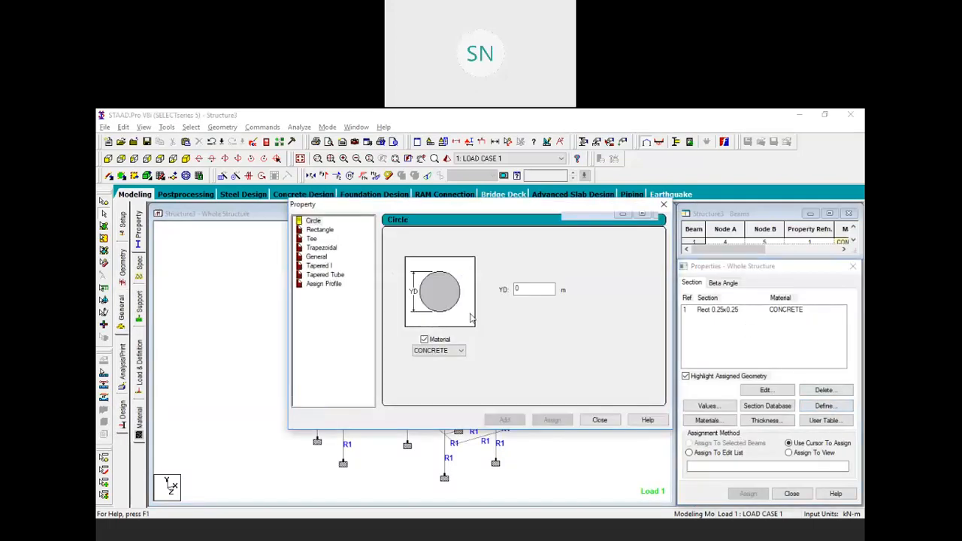
left_click(318, 230)
left_click(530, 283)
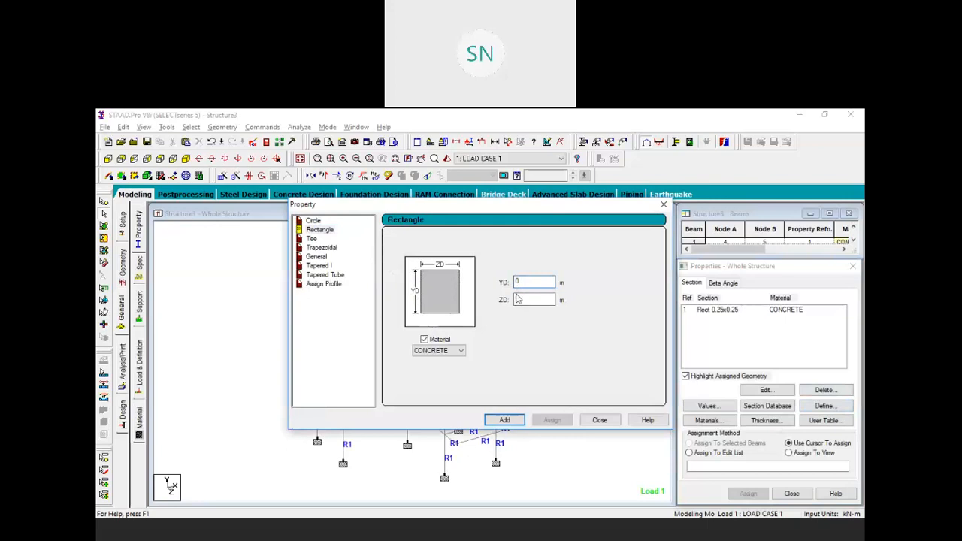
type("0.3")
left_click(535, 301)
type(".25")
left_click(518, 281)
left_click(505, 419)
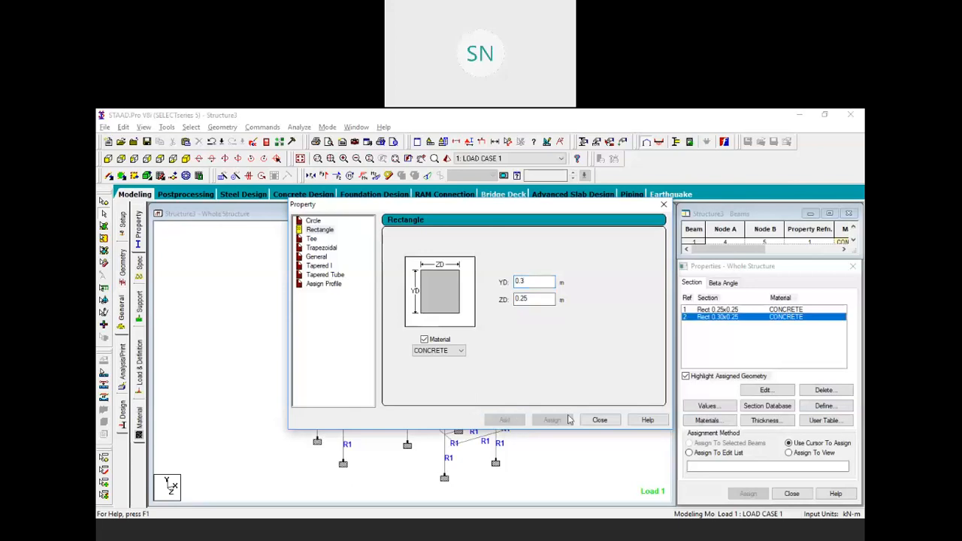
left_click(598, 419)
left_click(739, 317)
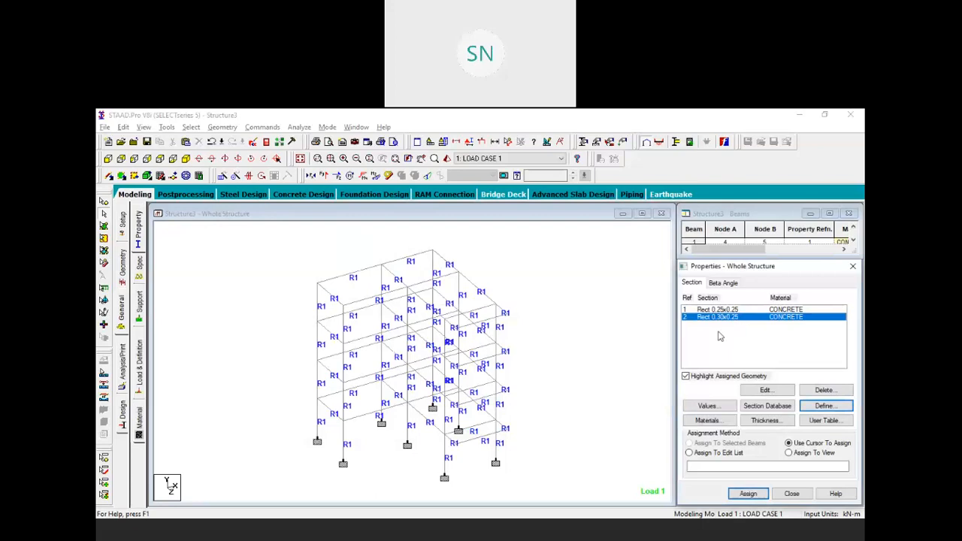
left_click(160, 159)
Window-select the critical columns in plan view and assign them the Rect 0.30x0.25 section
left_click_drag(417, 325, 439, 341)
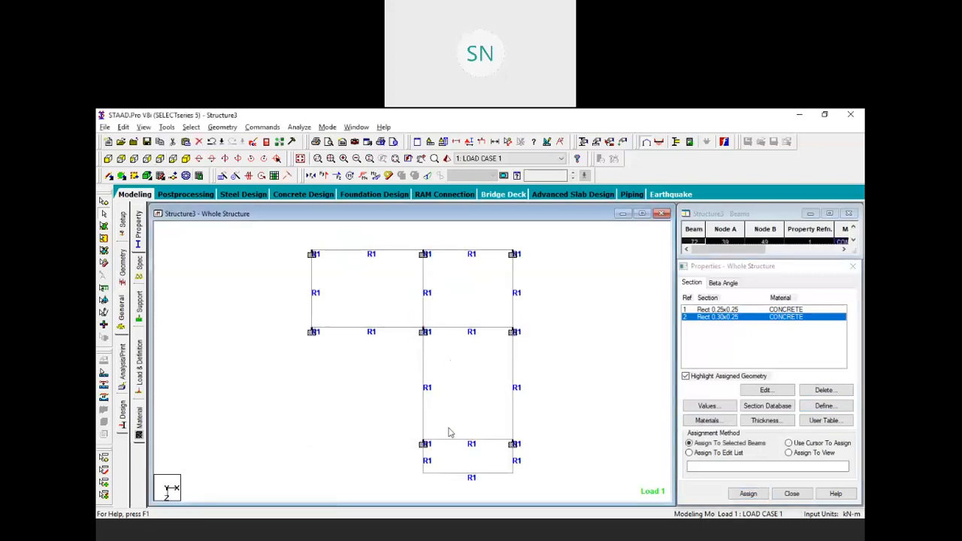
left_click_drag(405, 429, 442, 450, "ctrl")
left_click_drag(494, 423, 528, 449, "ctrl")
left_click(186, 158)
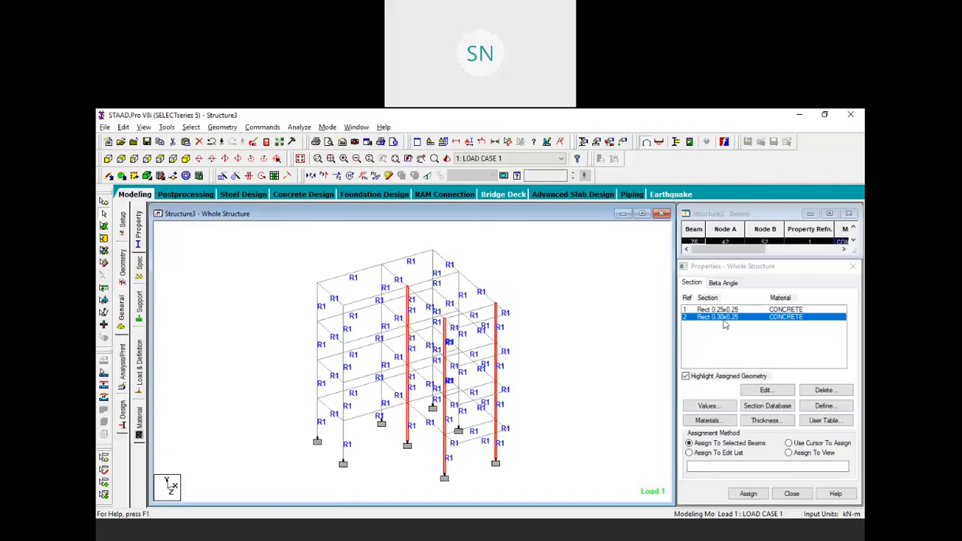
left_click(757, 494)
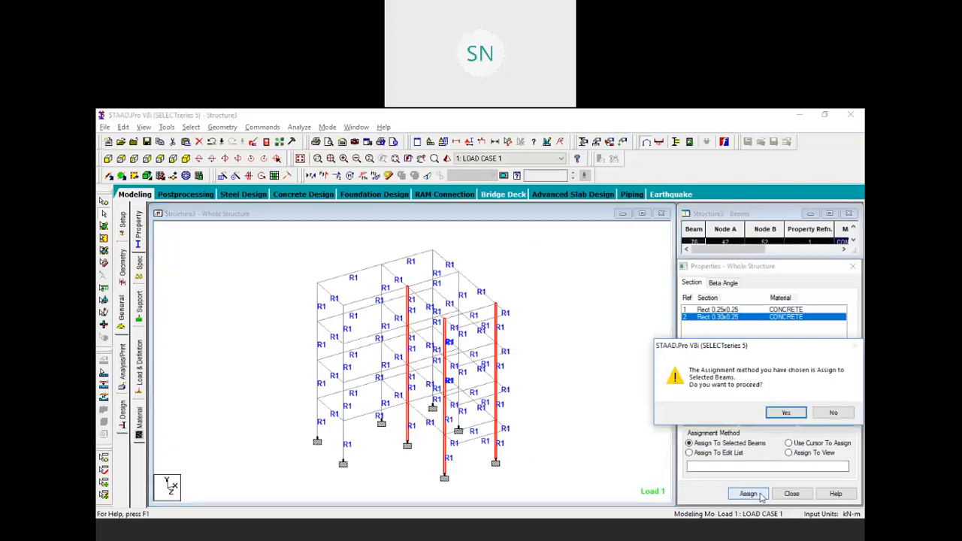
left_click(787, 415)
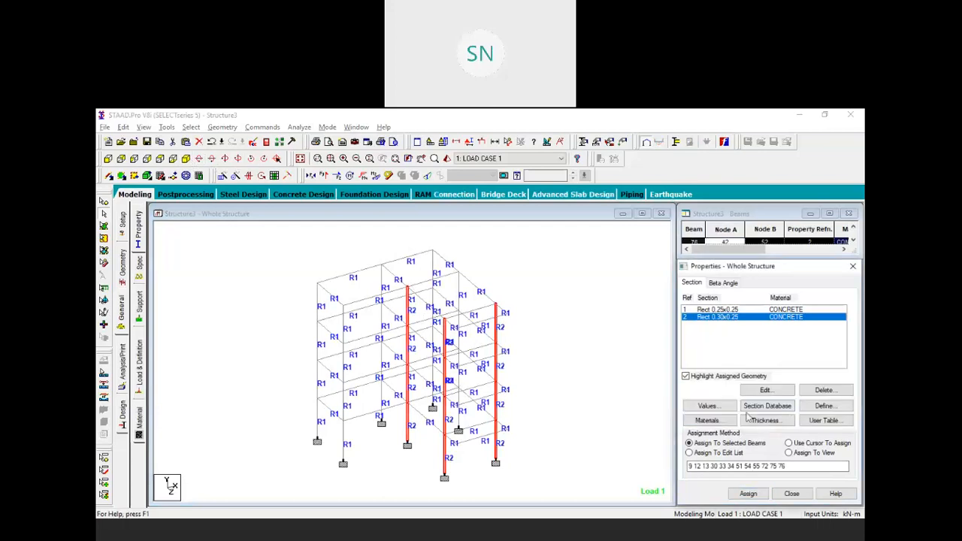
Save the model and rerun the structural analysis, closing the finished report
left_click(302, 127)
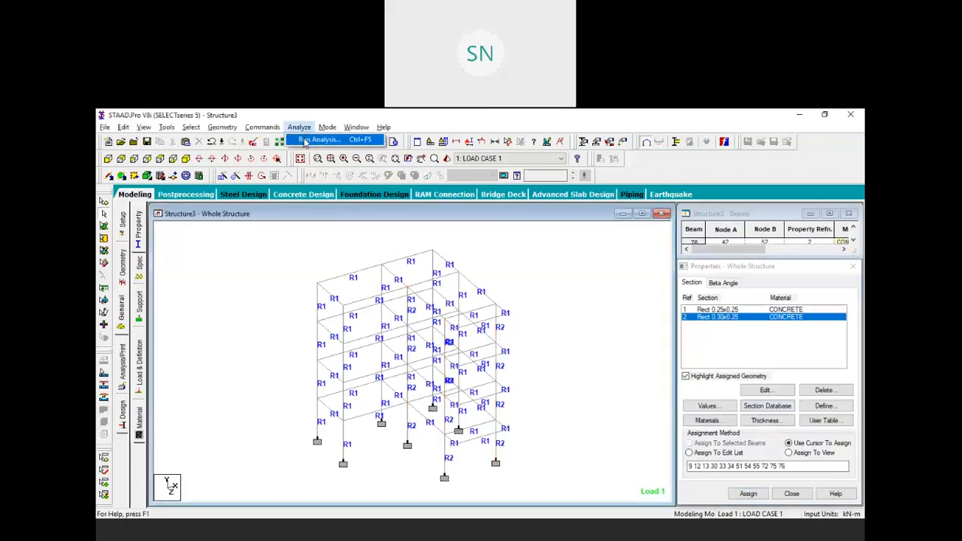
left_click(304, 140)
left_click(411, 334)
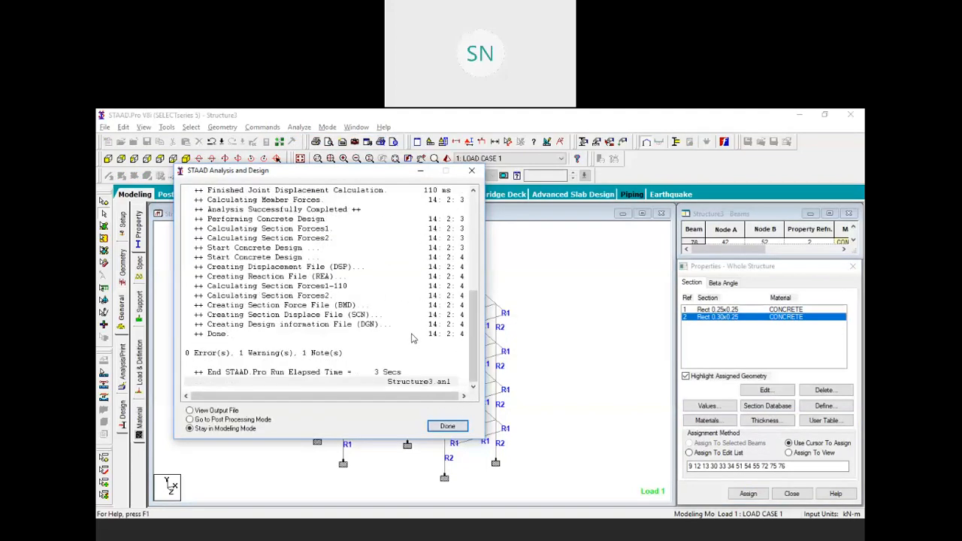
left_click(447, 426)
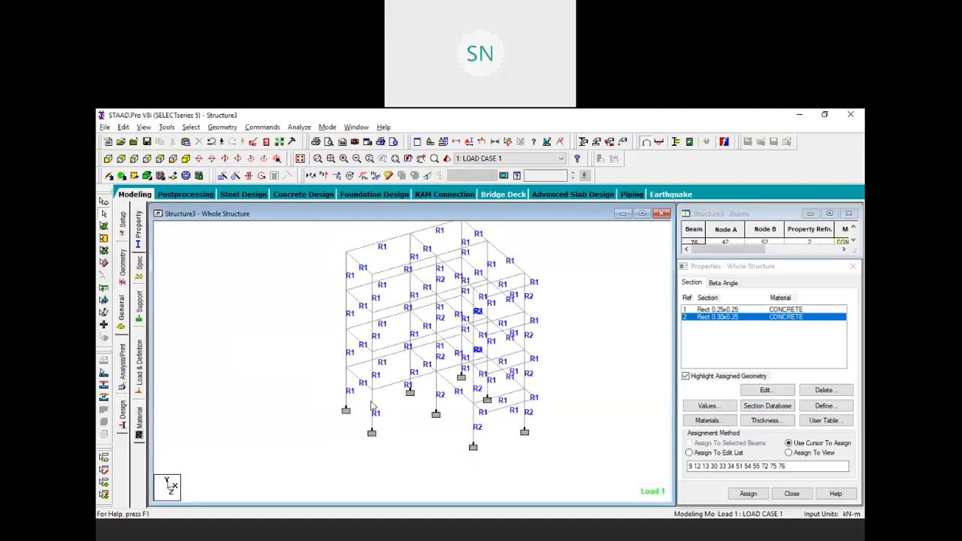
double_click(371, 405)
left_click(542, 207)
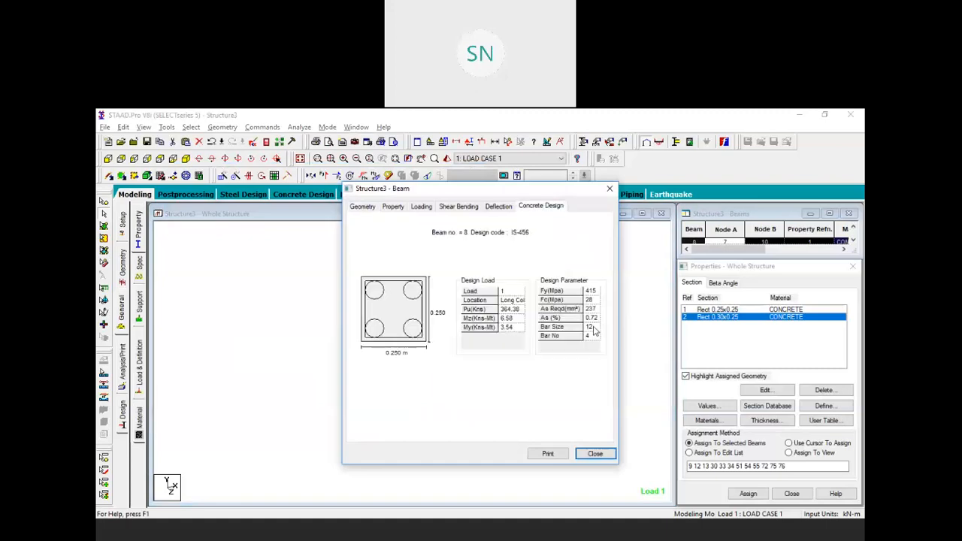
left_click(609, 189)
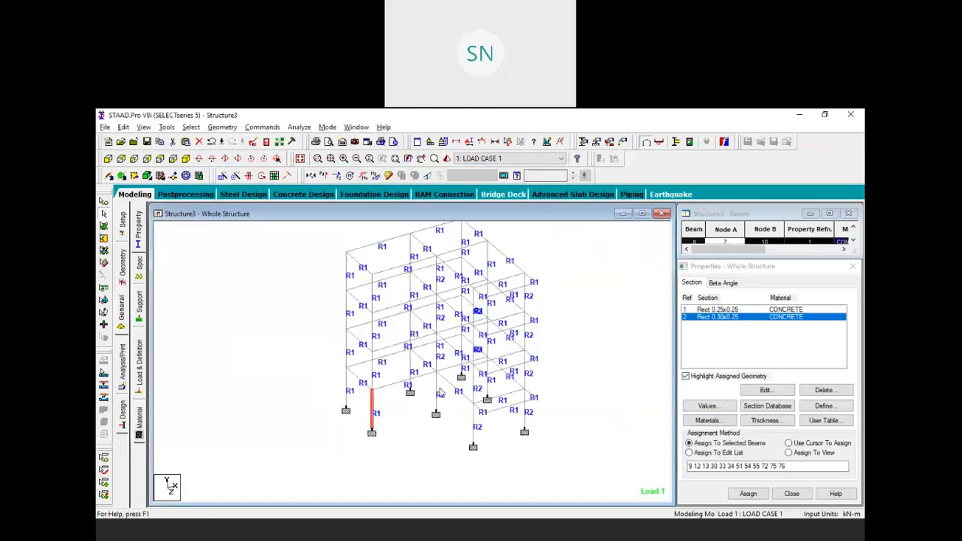
double_click(434, 387)
left_click(541, 207)
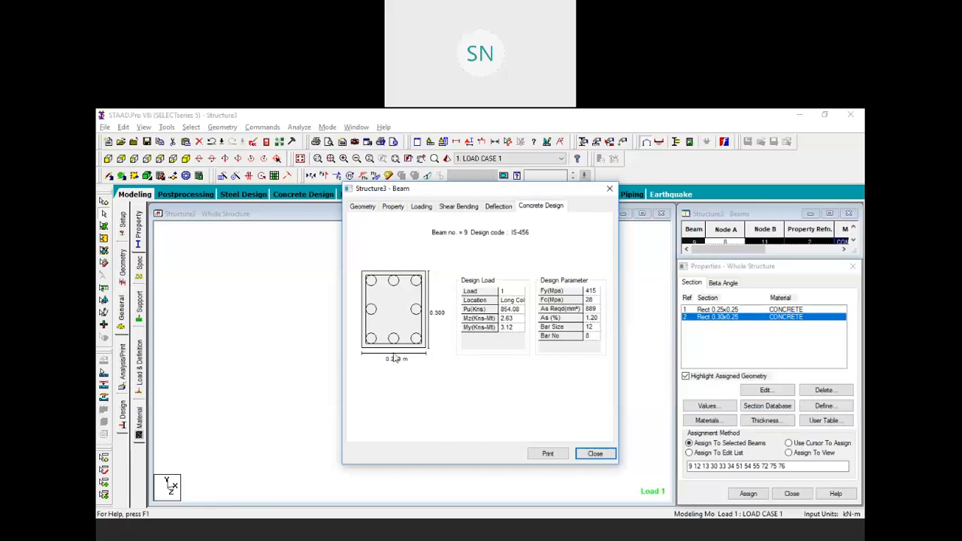
left_click(609, 188)
double_click(526, 418)
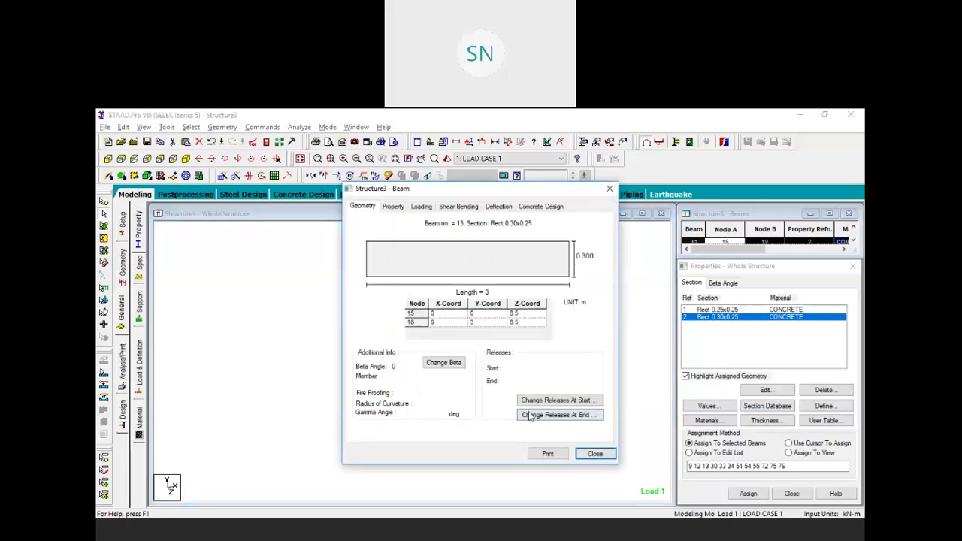
left_click(545, 206)
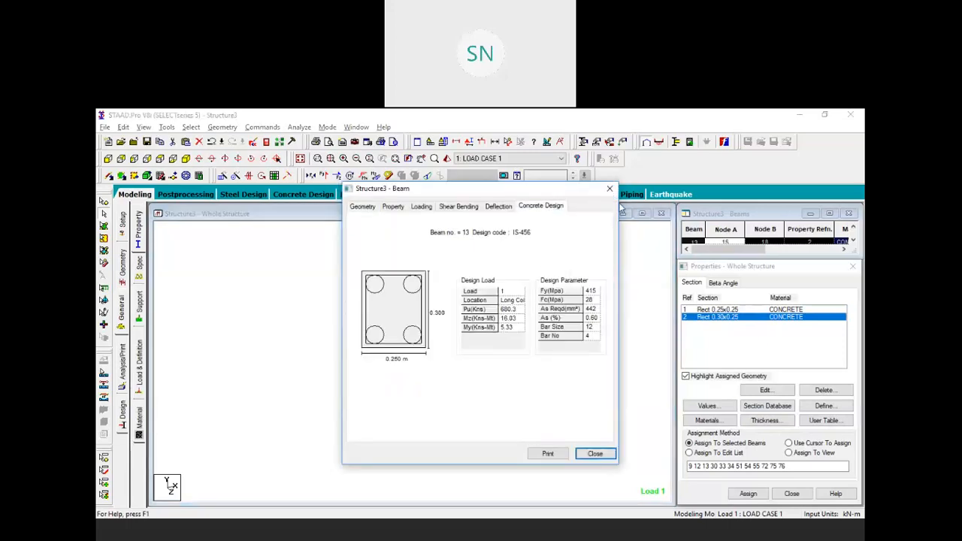
left_click(609, 189)
double_click(474, 425)
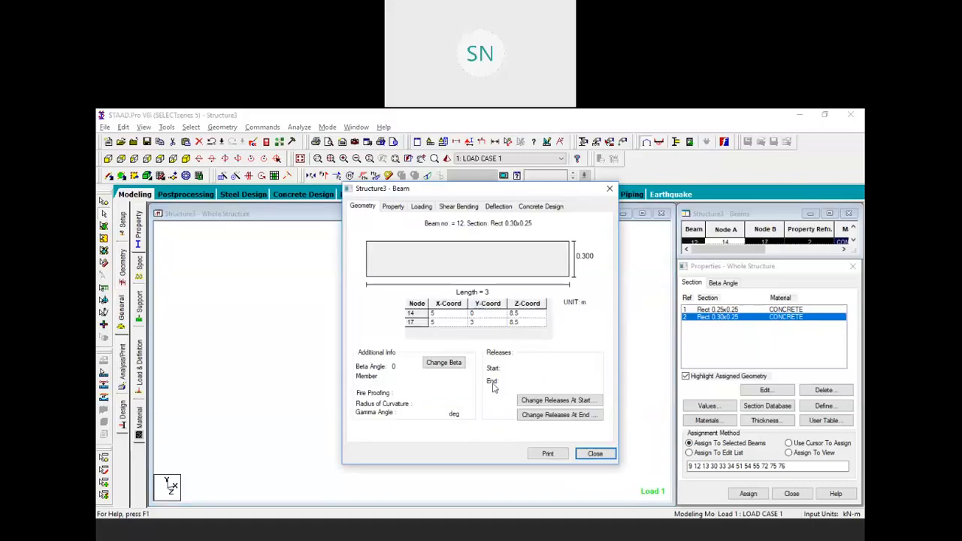
left_click(539, 208)
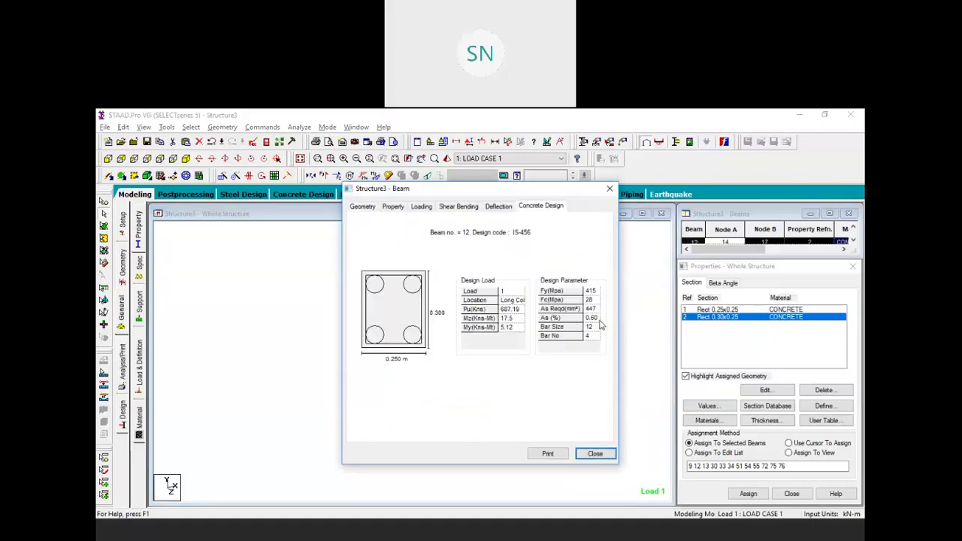
left_click(609, 189)
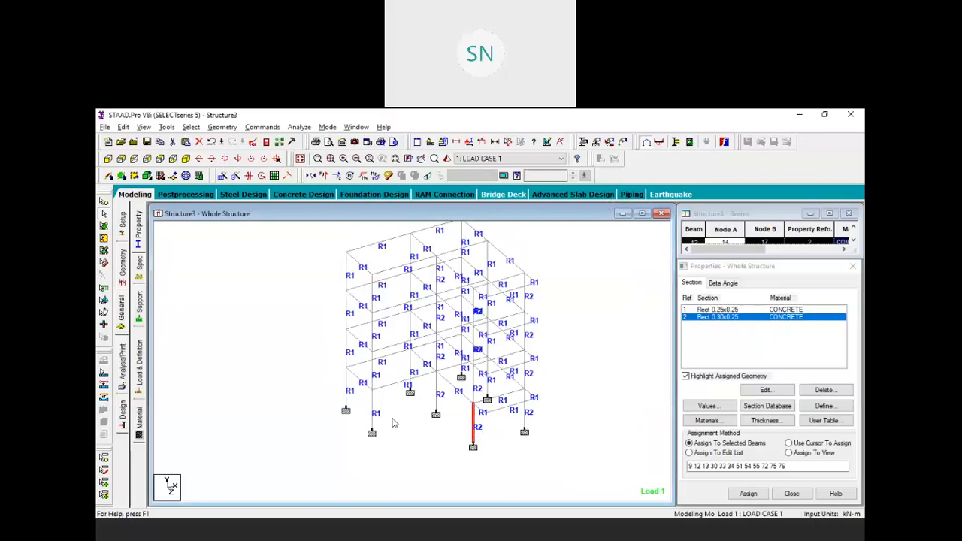
left_click(426, 443)
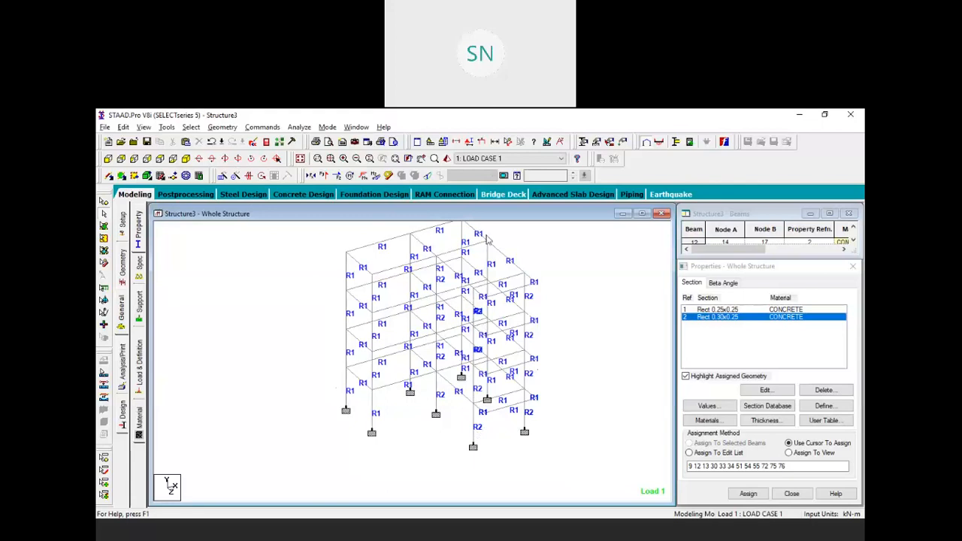
middle_click_drag(358, 372, 380, 392)
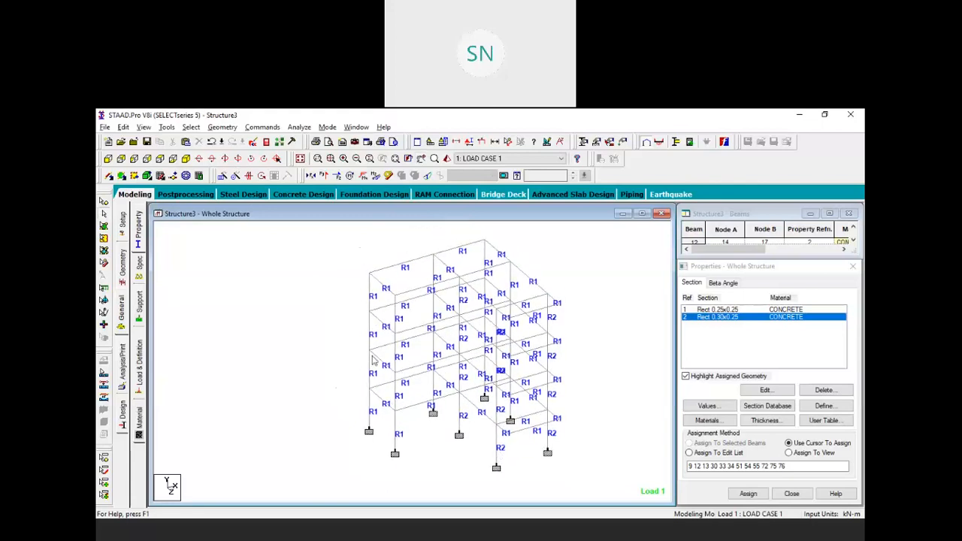
Check the reinforcement design of columns 66, 72 and 9, then close the details
double_click(373, 297)
left_click(542, 209)
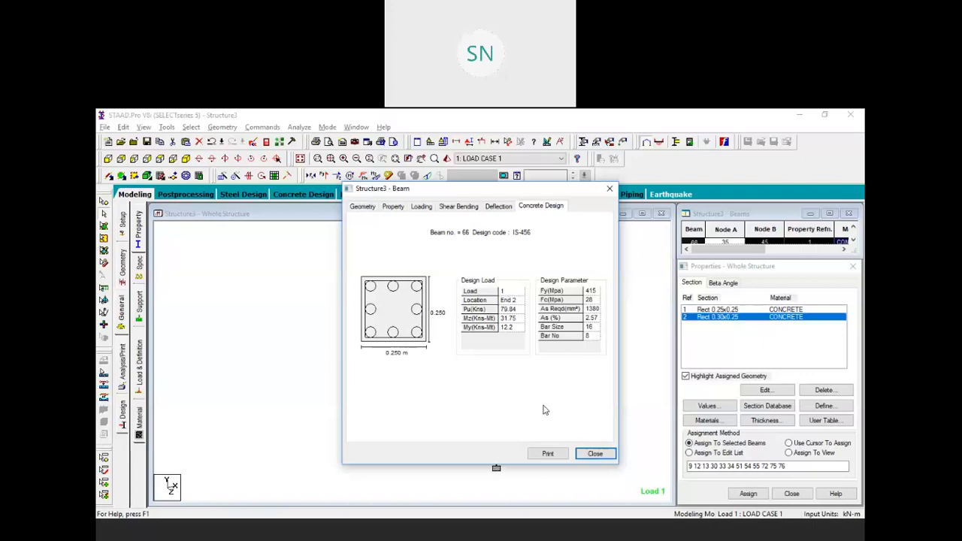
left_click(609, 188)
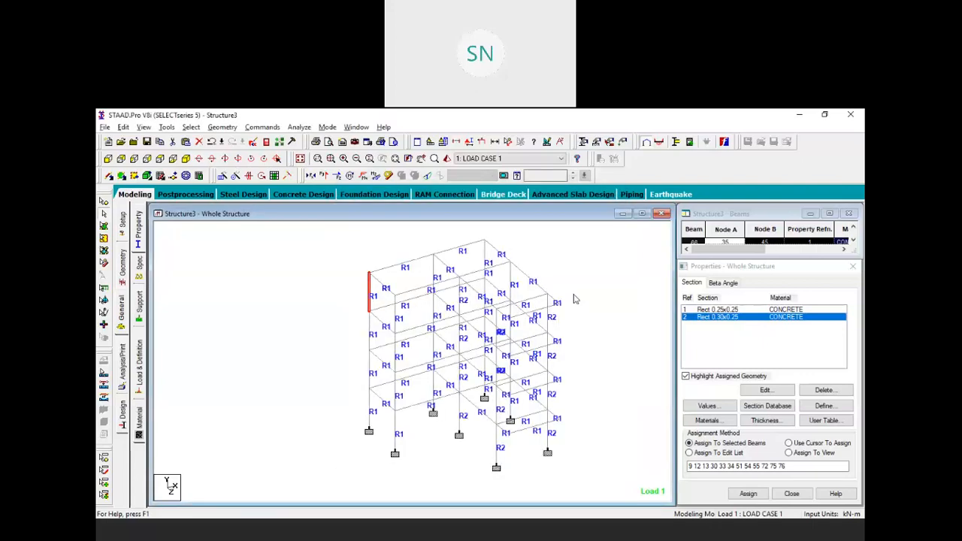
left_click(397, 308)
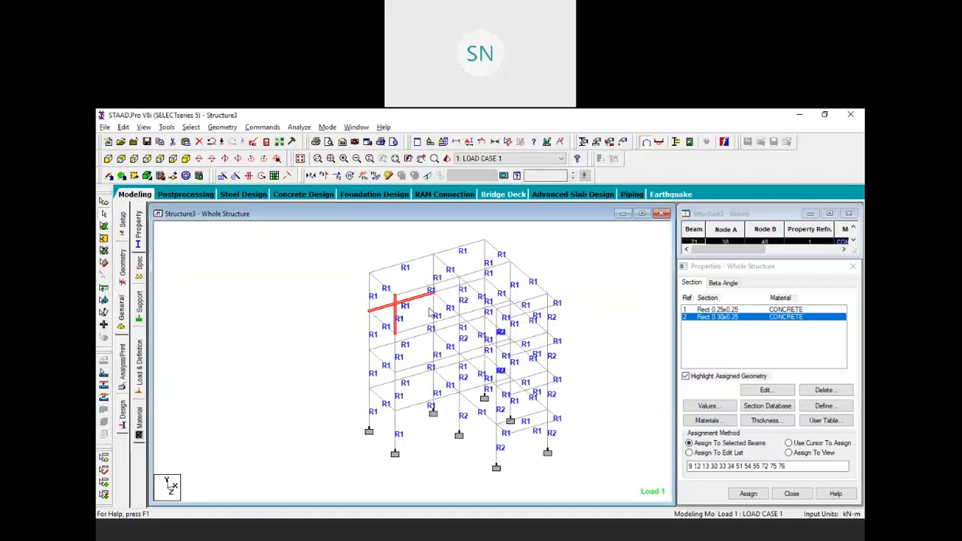
double_click(459, 293)
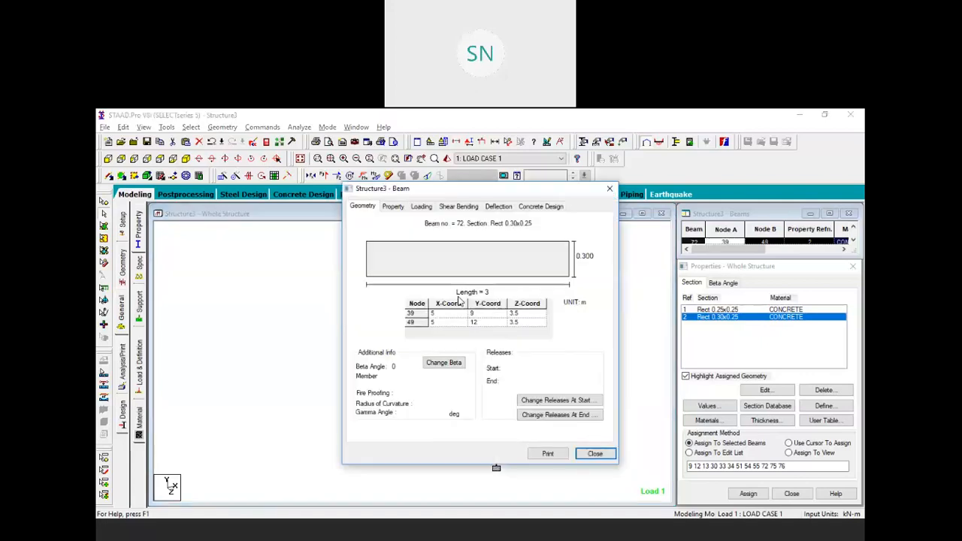
left_click(539, 206)
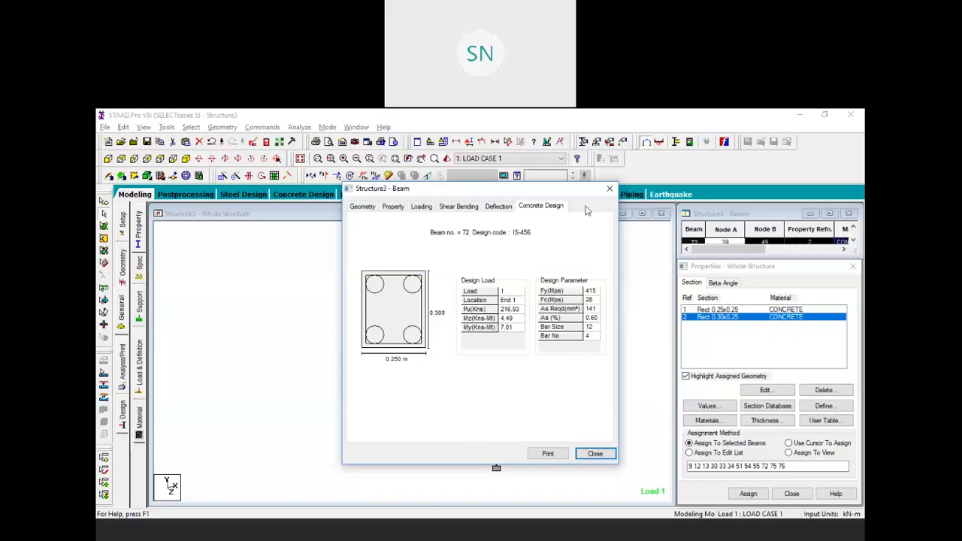
left_click(610, 188)
double_click(460, 409)
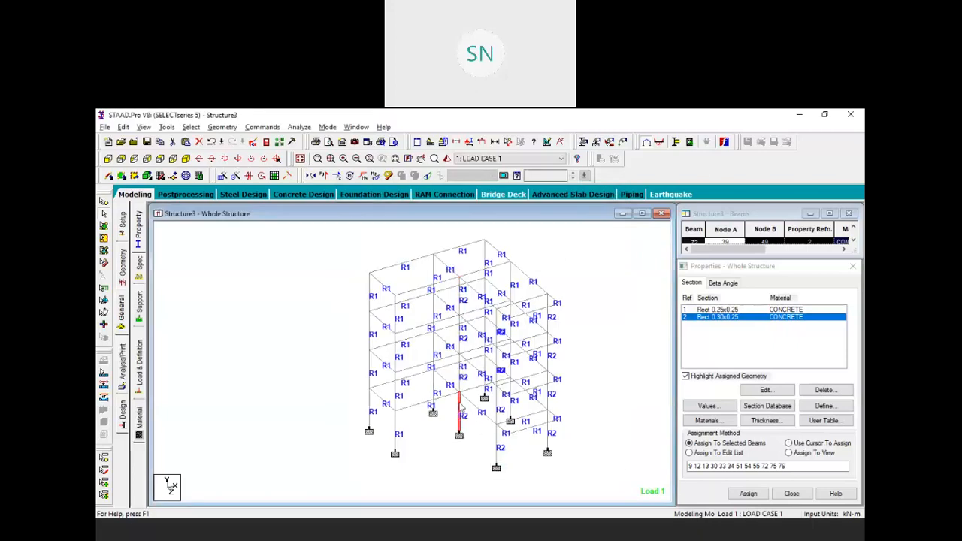
left_click(539, 205)
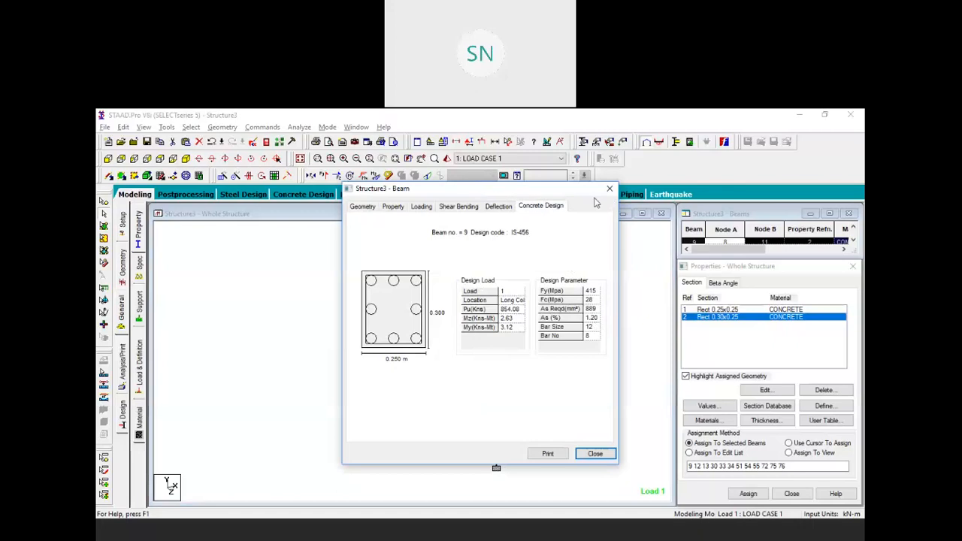
left_click(608, 189)
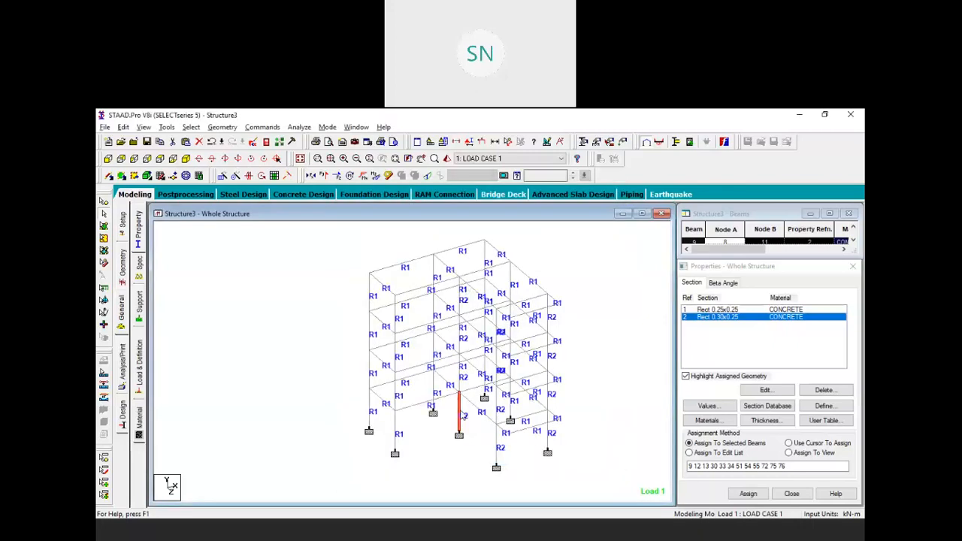
left_click(460, 301)
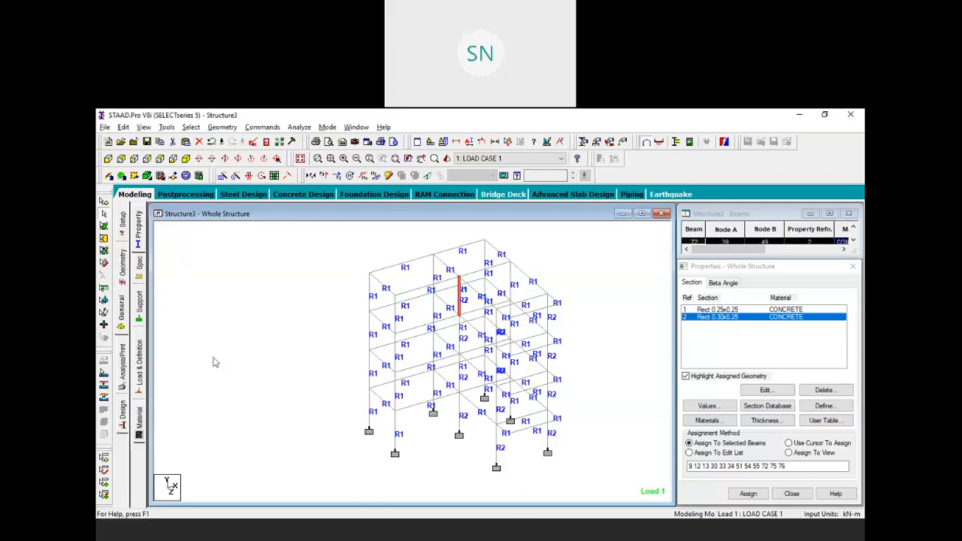
key("alt+Tab")
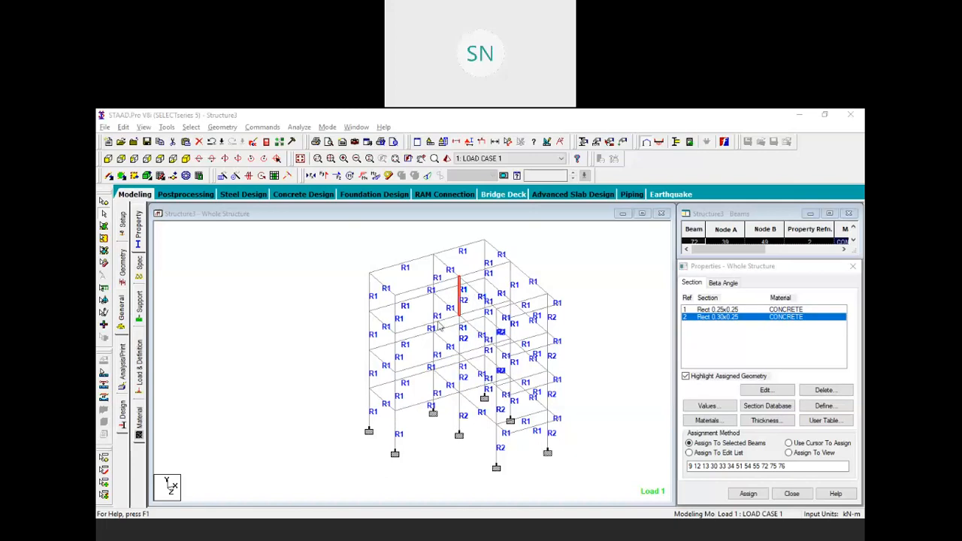
left_click(424, 428)
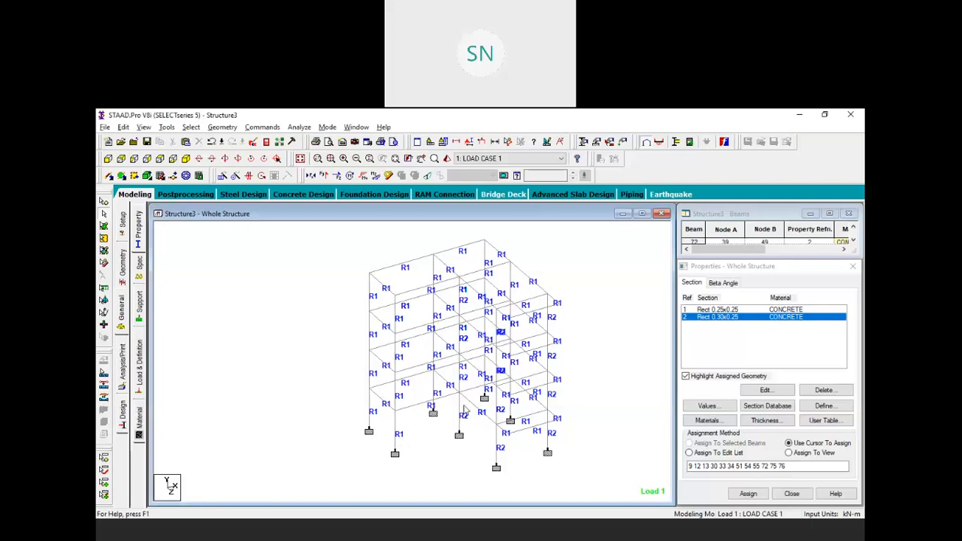
middle_click_drag(449, 444, 459, 447)
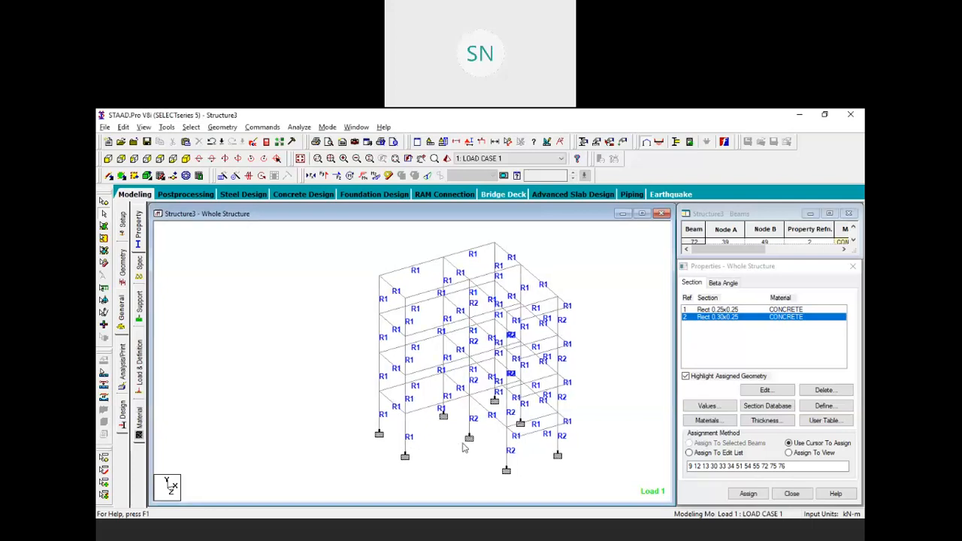
Open the STAAD output report and browse to column 3's design results
left_click(266, 143)
scroll(389, 274, "down", 6)
scroll(388, 274, "down", 20)
scroll(388, 275, "down", 20)
scroll(389, 274, "down", 20)
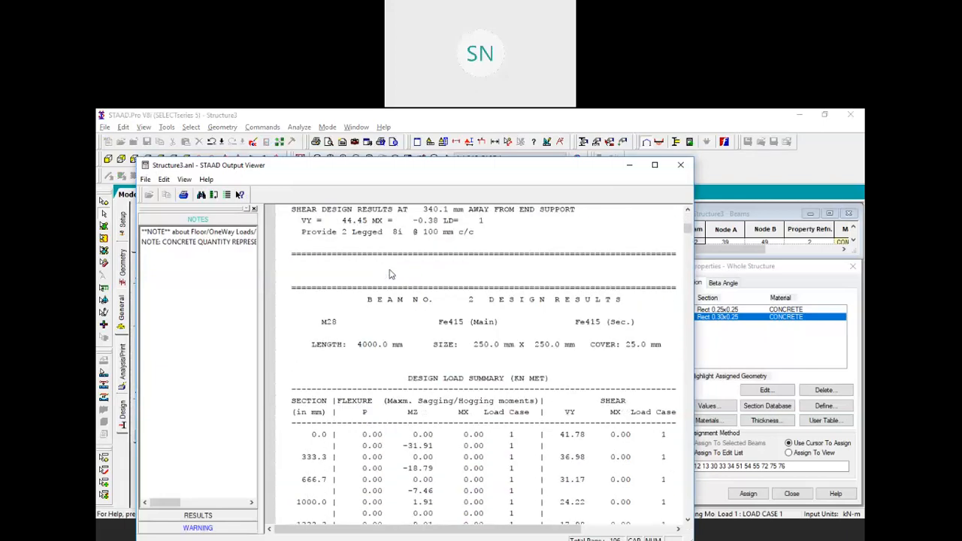
scroll(390, 272, "down", 20)
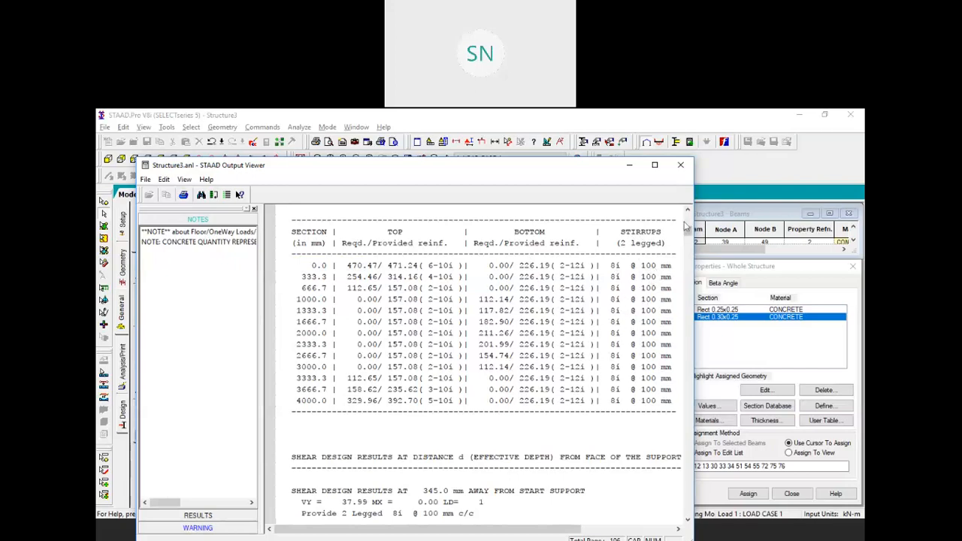
left_click_drag(685, 232, 692, 381)
scroll(568, 351, "down", 5)
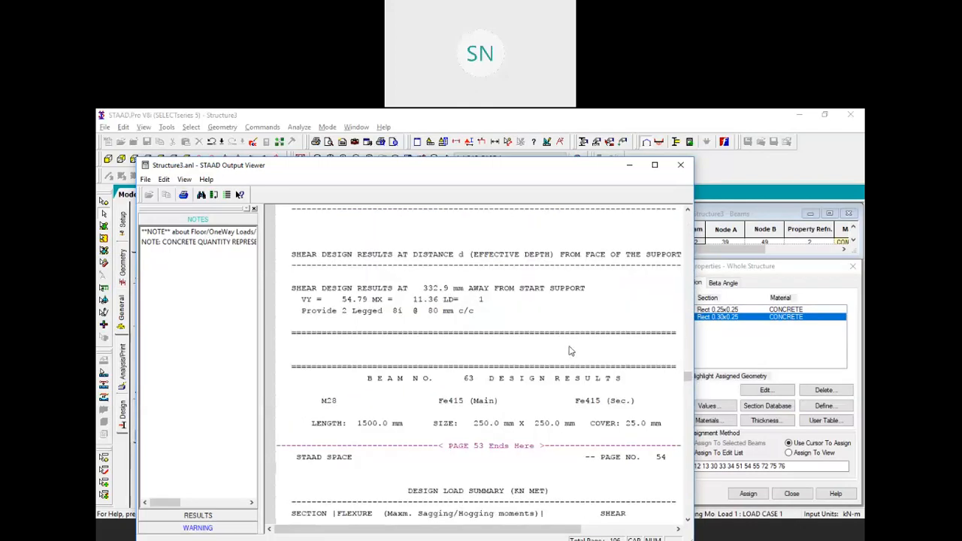
scroll(569, 351, "down", 20)
scroll(537, 316, "up", 8)
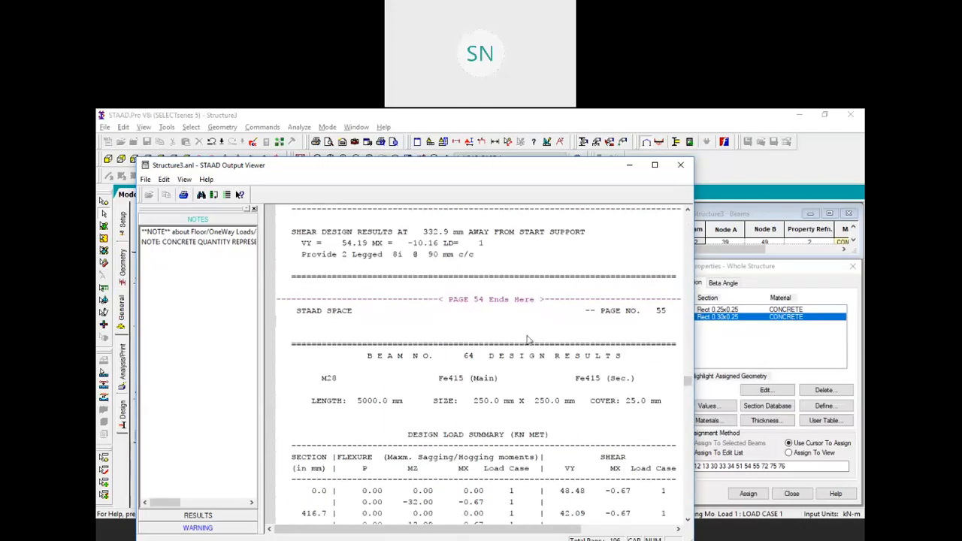
left_click_drag(689, 385, 690, 459)
scroll(571, 385, "up", 7)
scroll(569, 376, "up", 14)
scroll(569, 371, "down", 6)
scroll(570, 372, "up", 6)
scroll(571, 372, "up", 15)
scroll(573, 369, "down", 12)
scroll(574, 367, "up", 7)
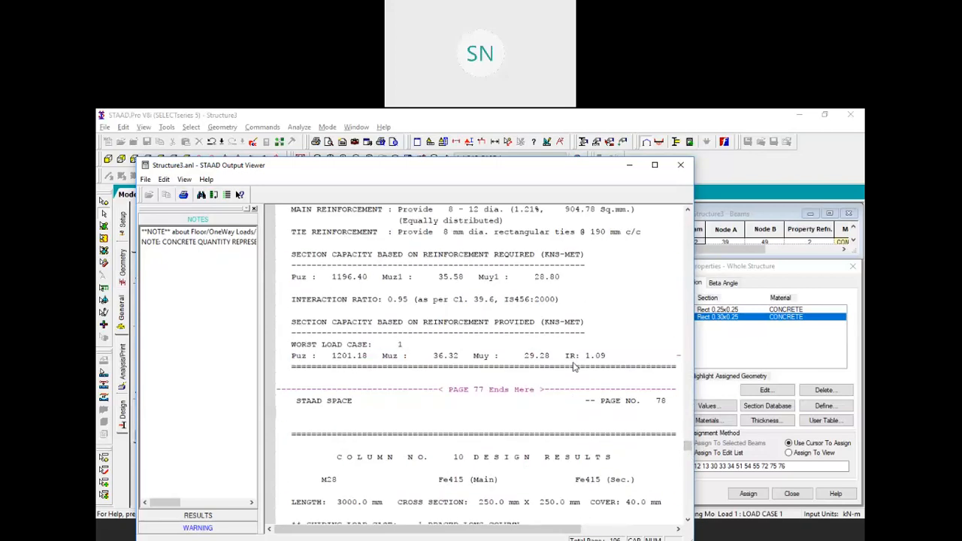
scroll(573, 366, "up", 20)
scroll(573, 366, "up", 20)
scroll(573, 364, "up", 20)
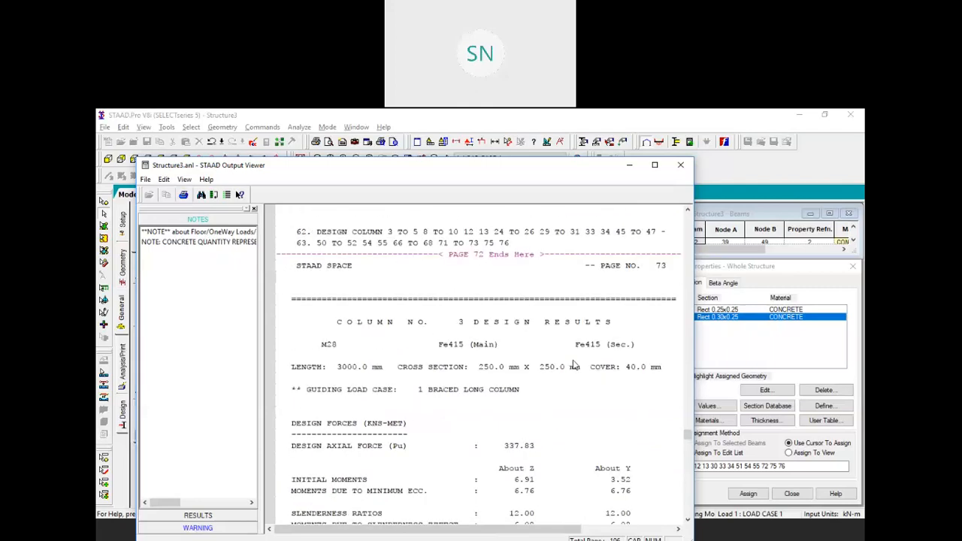
scroll(572, 365, "up", 20)
scroll(573, 363, "up", 15)
scroll(574, 360, "down", 7)
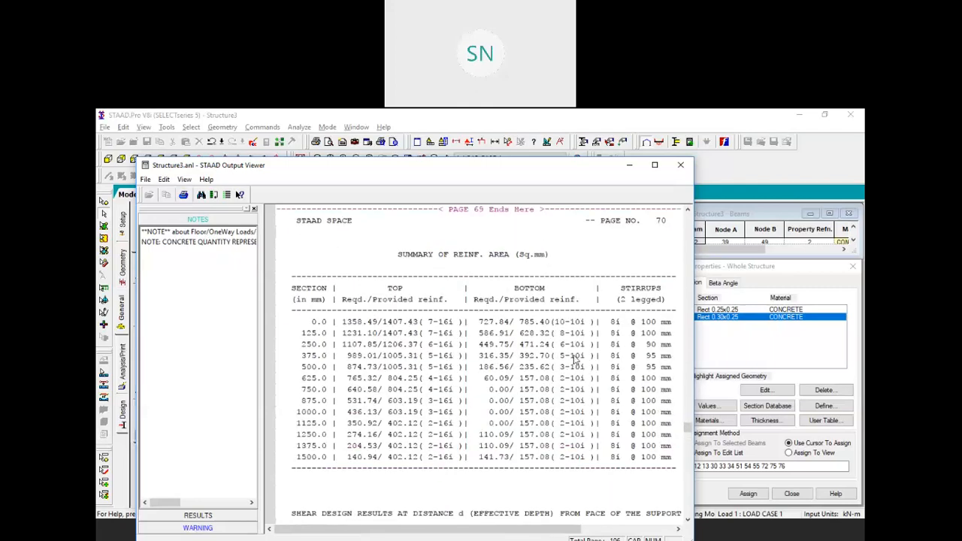
scroll(574, 360, "down", 20)
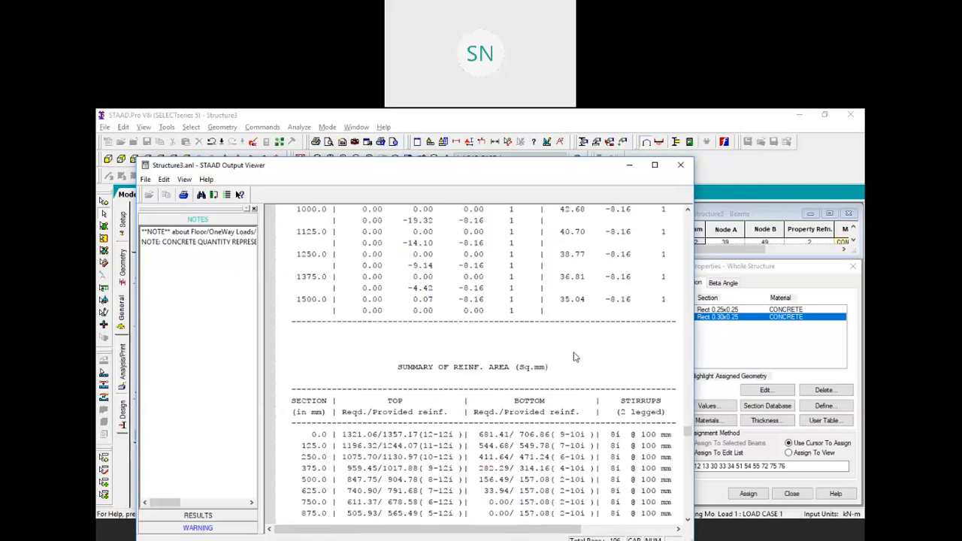
scroll(573, 357, "down", 20)
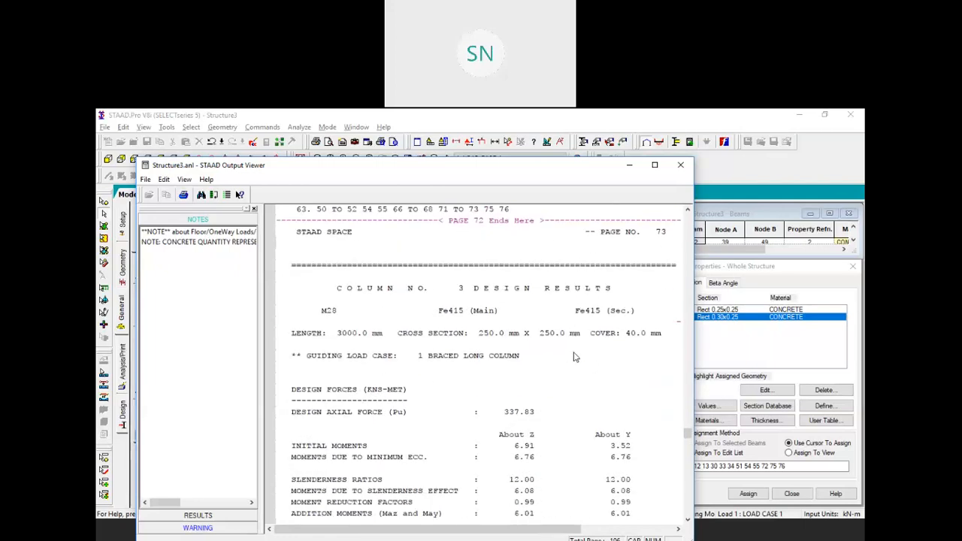
Move the report aside and minimize the Output Viewer behind the model
left_click_drag(459, 170, 690, 179)
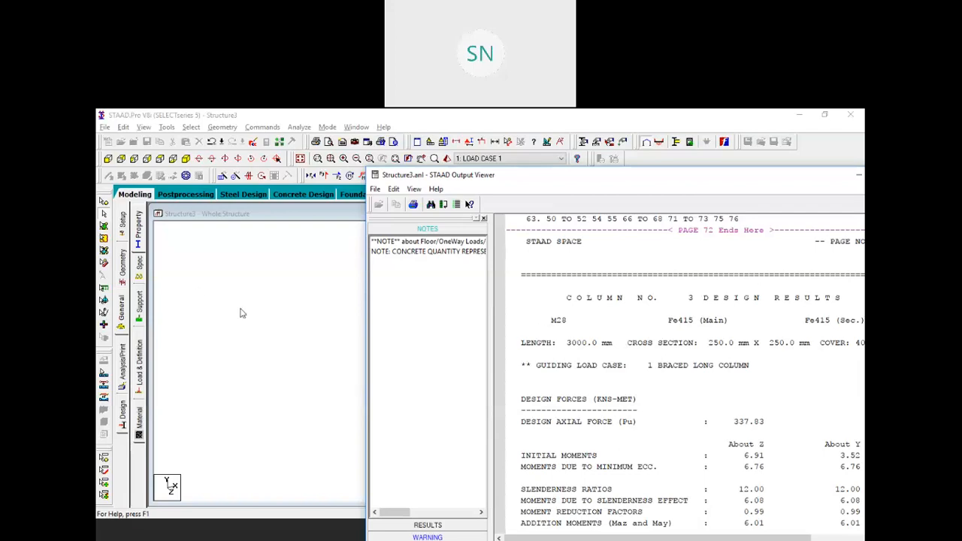
left_click(269, 216)
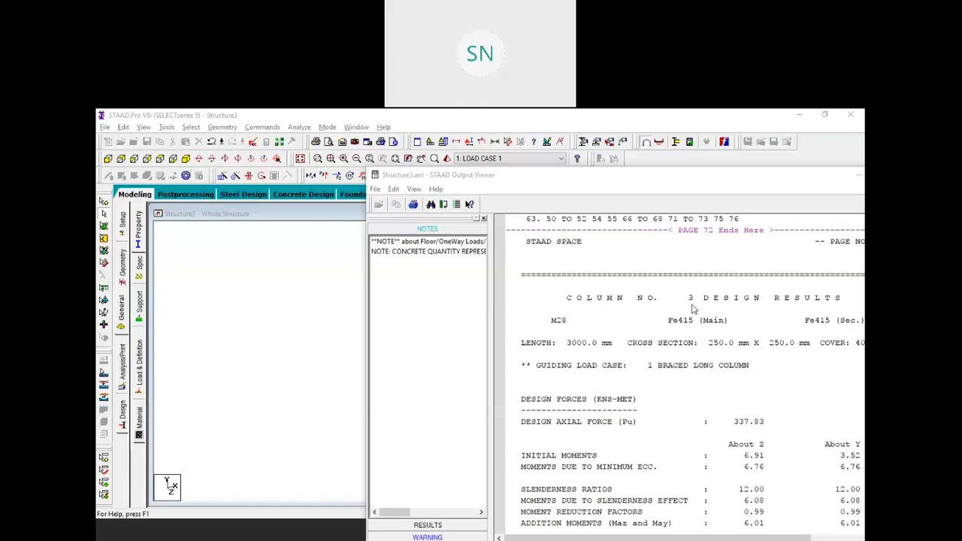
left_click_drag(698, 180, 625, 174)
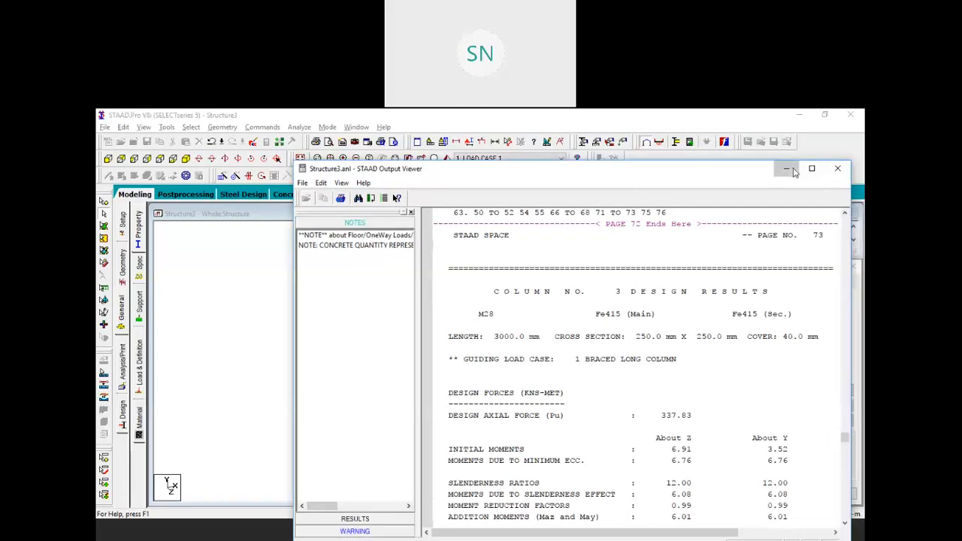
left_click(787, 169)
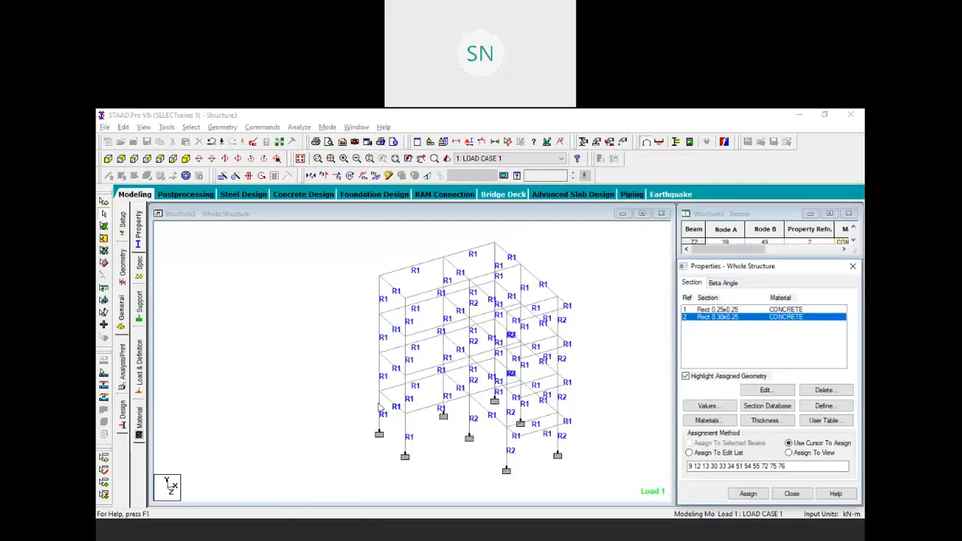
Show beam numbers on the frame and select ground-storey column 3
left_click(188, 197)
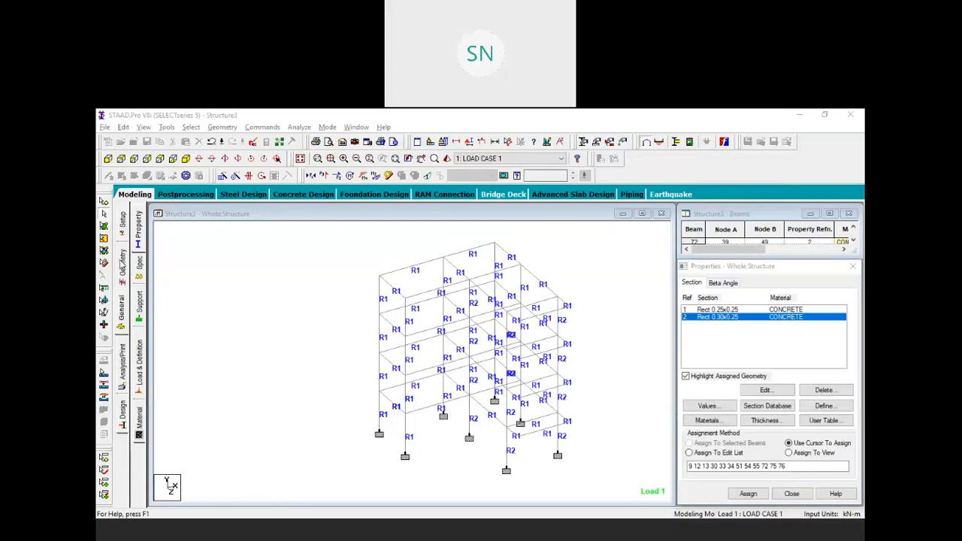
left_click(121, 263)
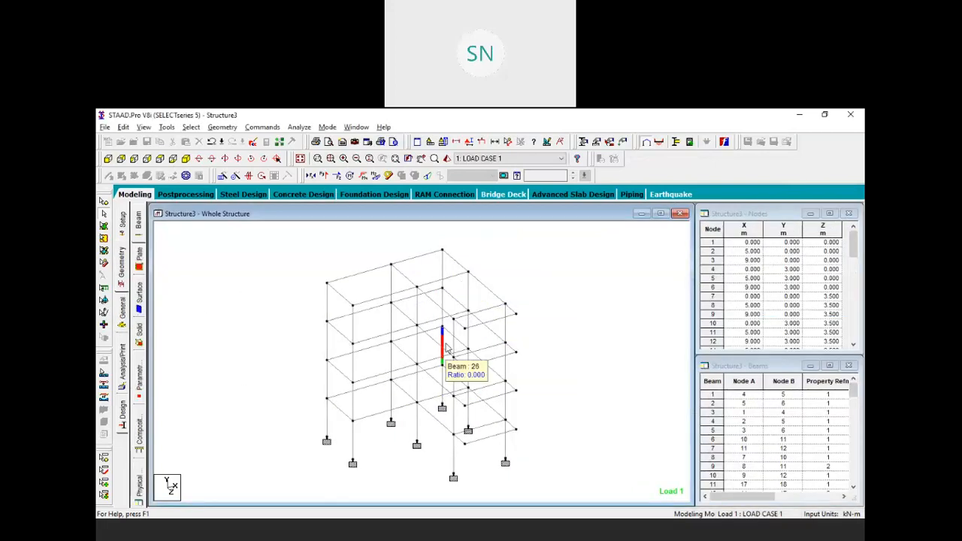
key("shift+b")
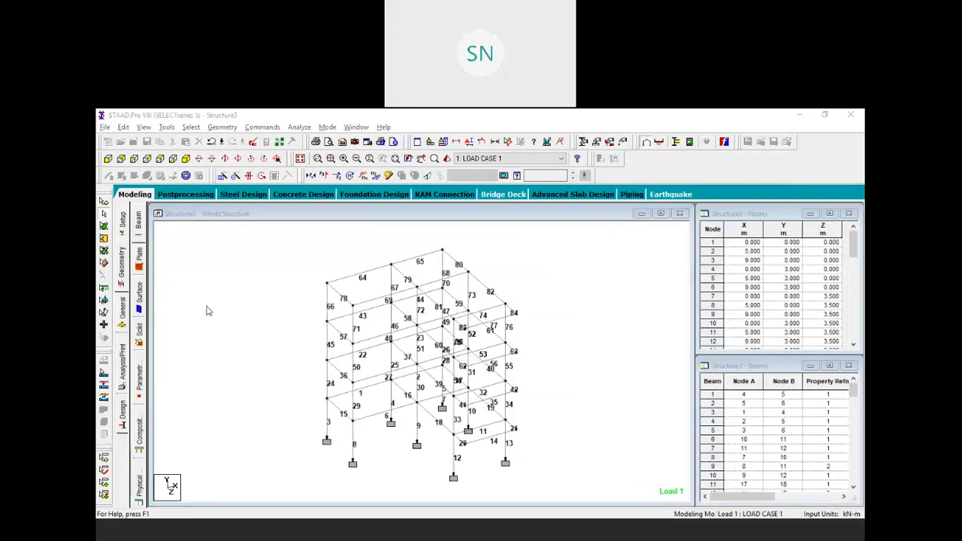
middle_click_drag(411, 384, 461, 351)
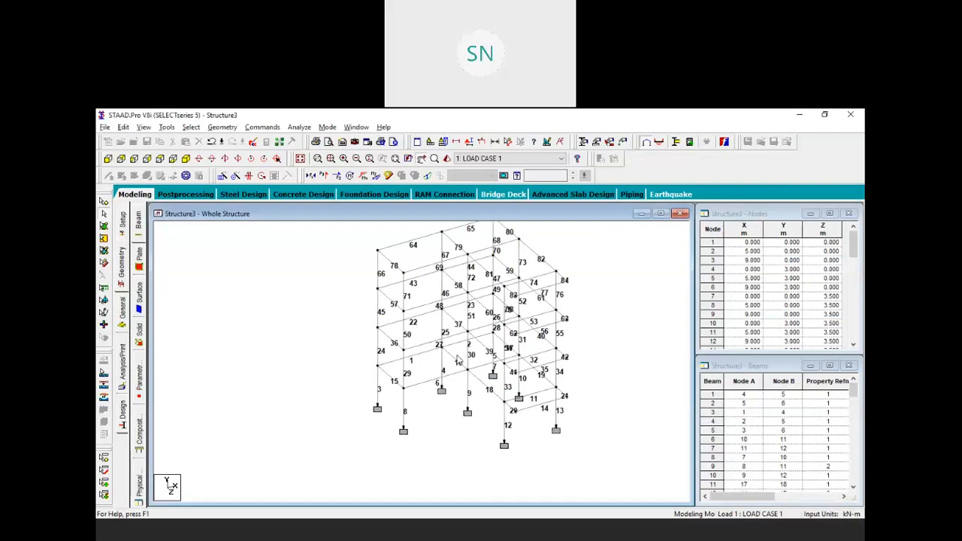
left_click(377, 385)
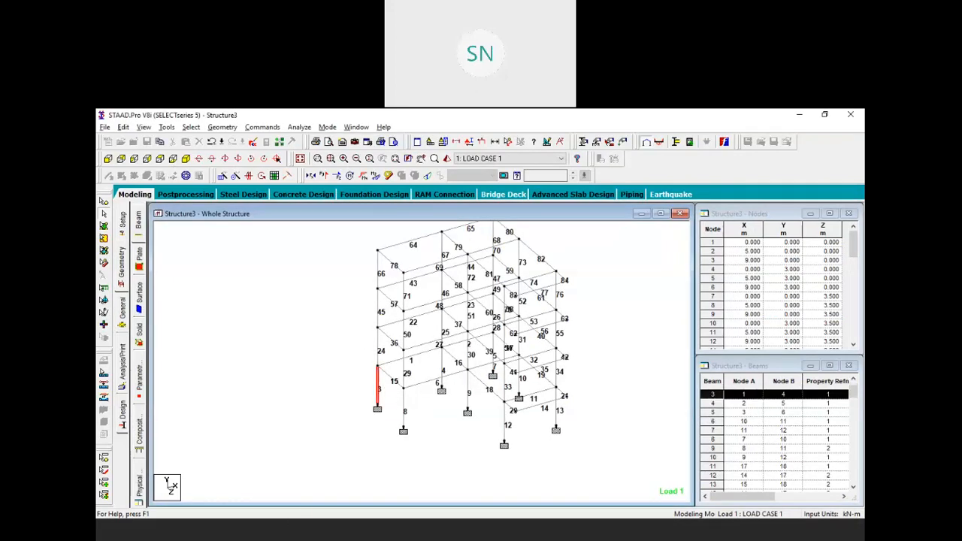
Restore the output report and move it to the right of the model
left_click(588, 533)
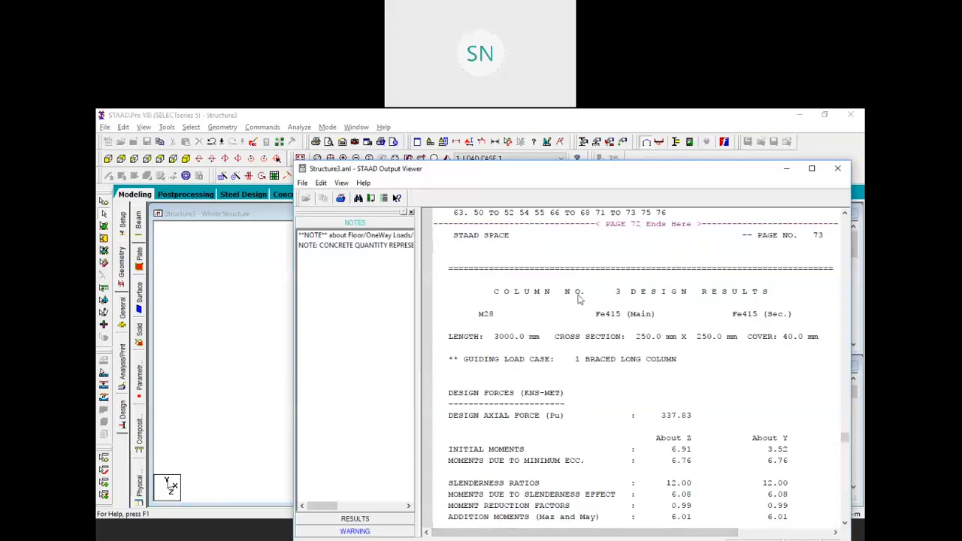
scroll(633, 386, "down", 2)
scroll(633, 385, "up", 2)
left_click_drag(498, 173, 624, 189)
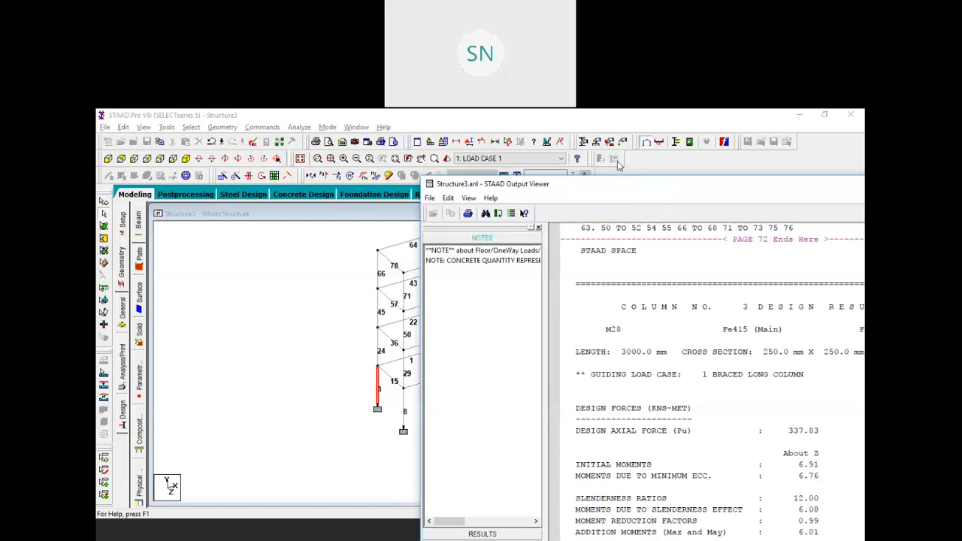
Select ground-storey column 8 and bring the output report forward
left_click_drag(551, 188, 651, 164)
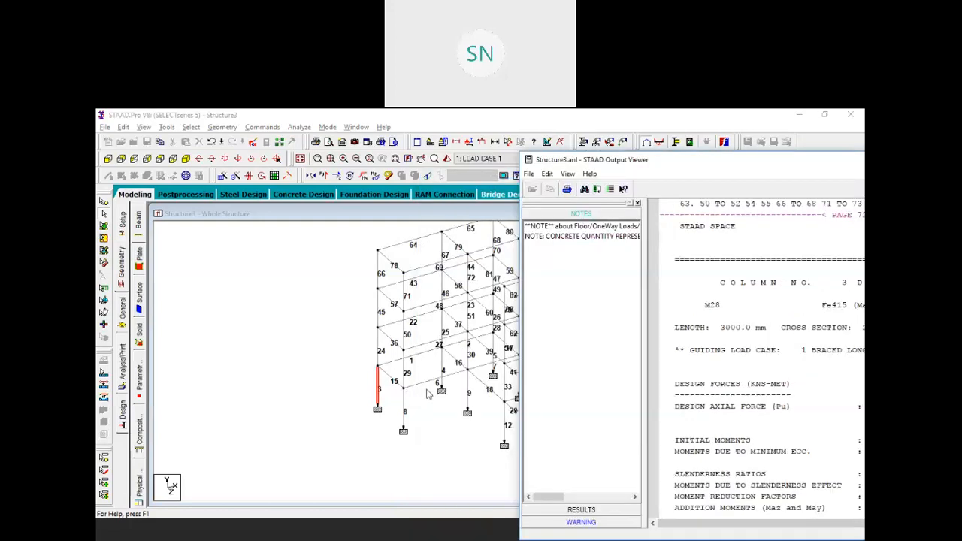
left_click(404, 408)
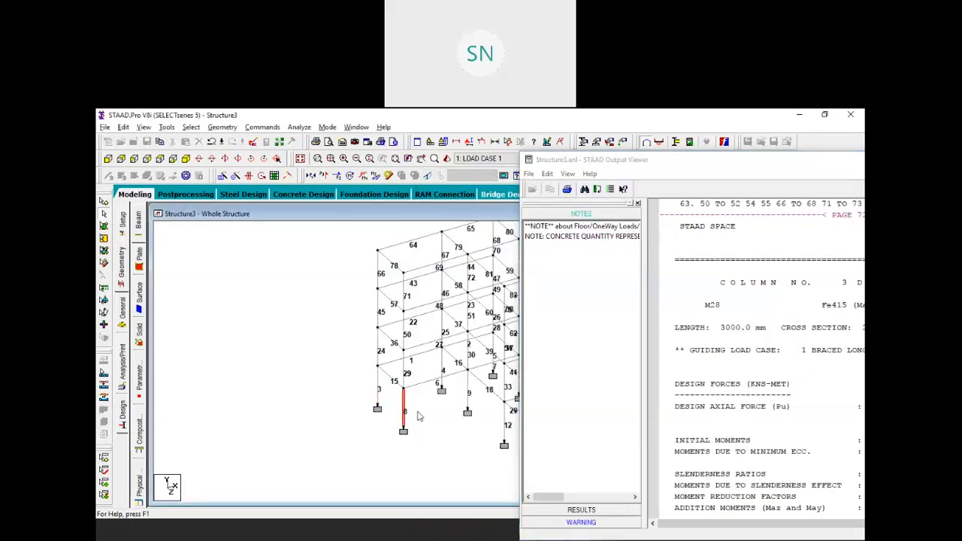
mouse_move(406, 418)
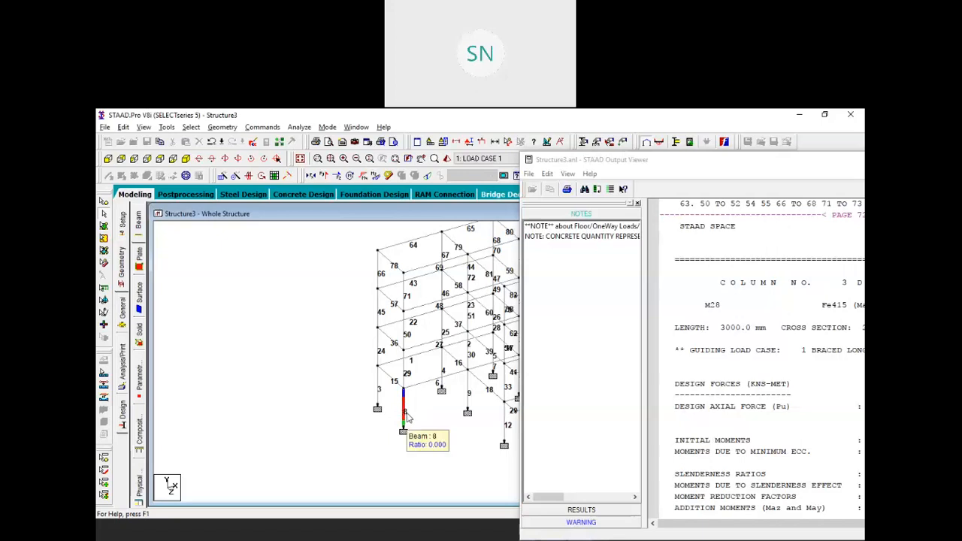
left_click(758, 167)
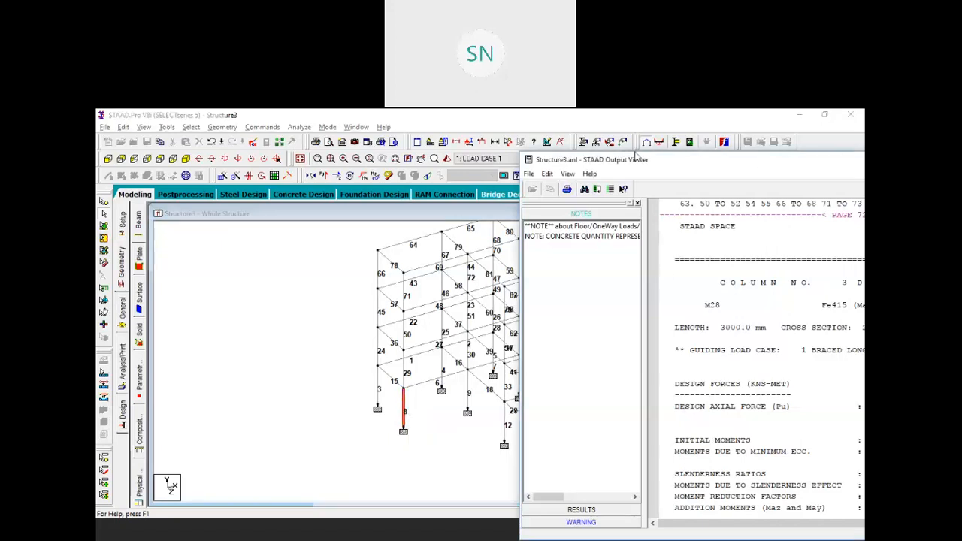
left_click_drag(767, 168, 519, 129)
Review column 8's results (Pu 364.38, 4 × 12 mm bars, ratio 0.85), then select column 9
scroll(673, 323, "down", 20)
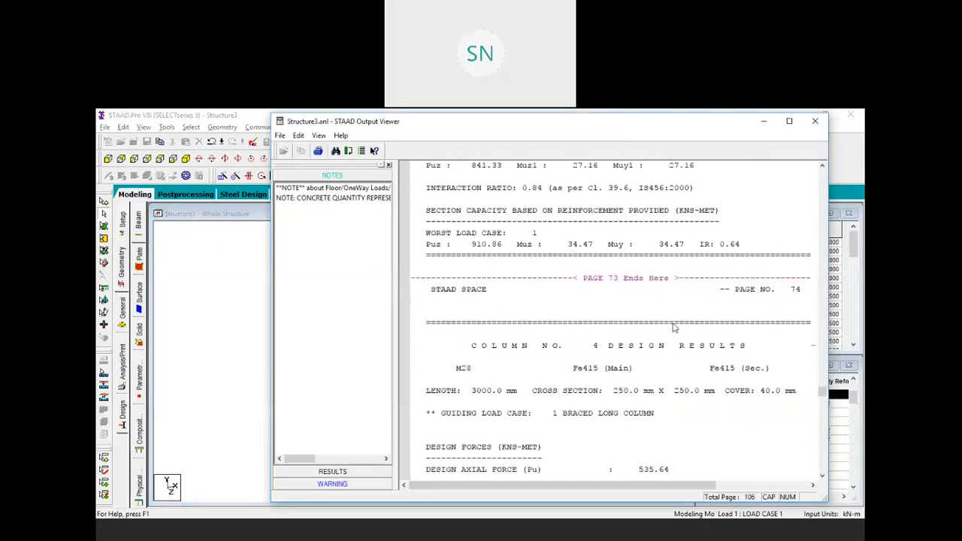
scroll(673, 323, "down", 20)
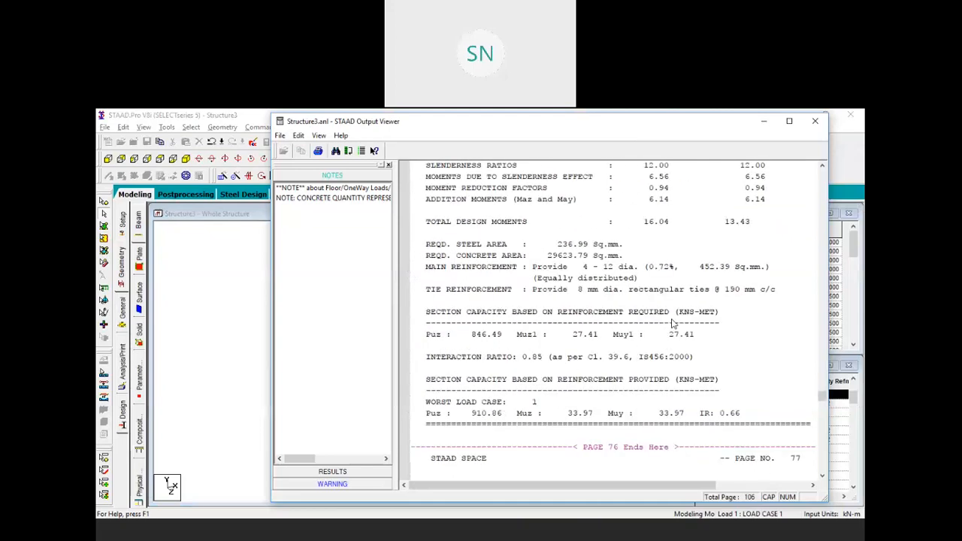
scroll(673, 323, "down", 20)
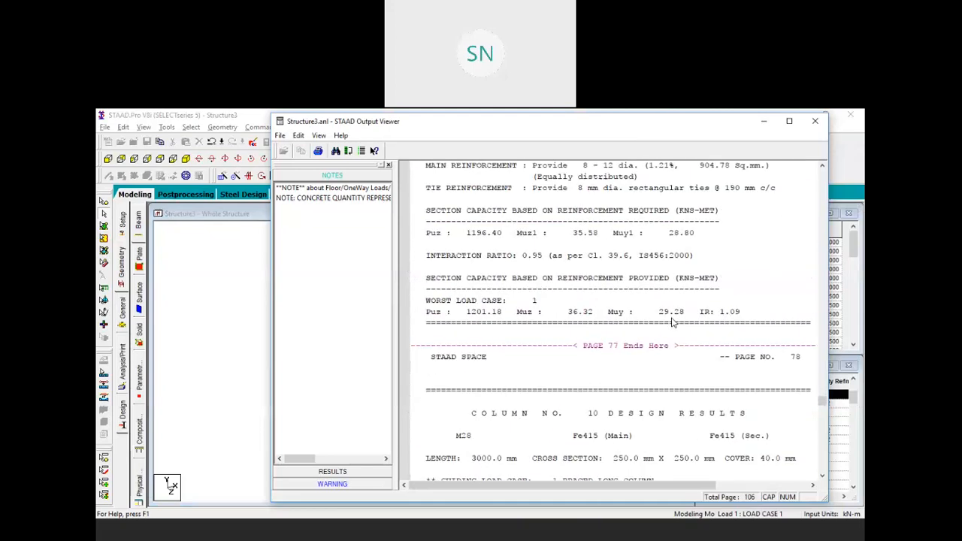
scroll(673, 323, "up", 5)
scroll(673, 323, "up", 20)
scroll(673, 323, "down", 13)
scroll(673, 323, "up", 5)
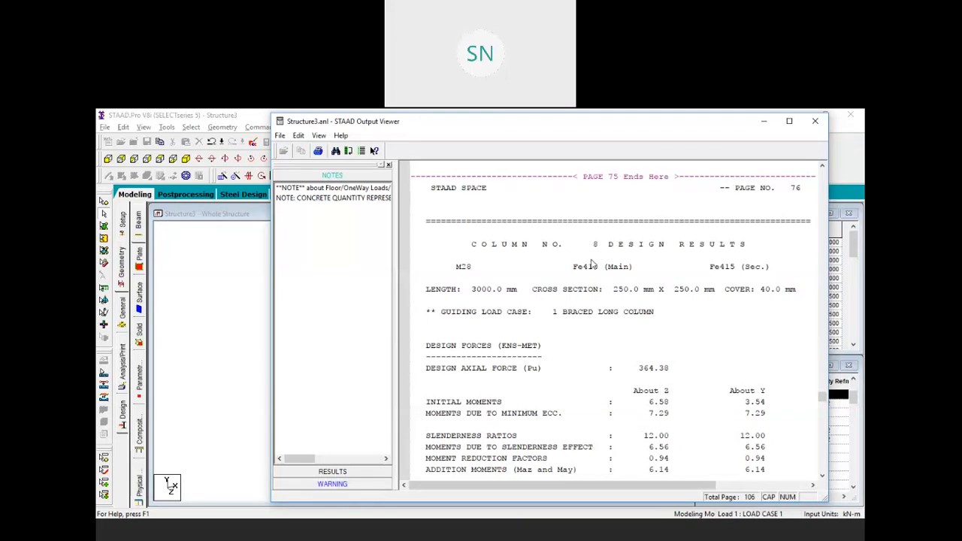
scroll(592, 263, "down", 5)
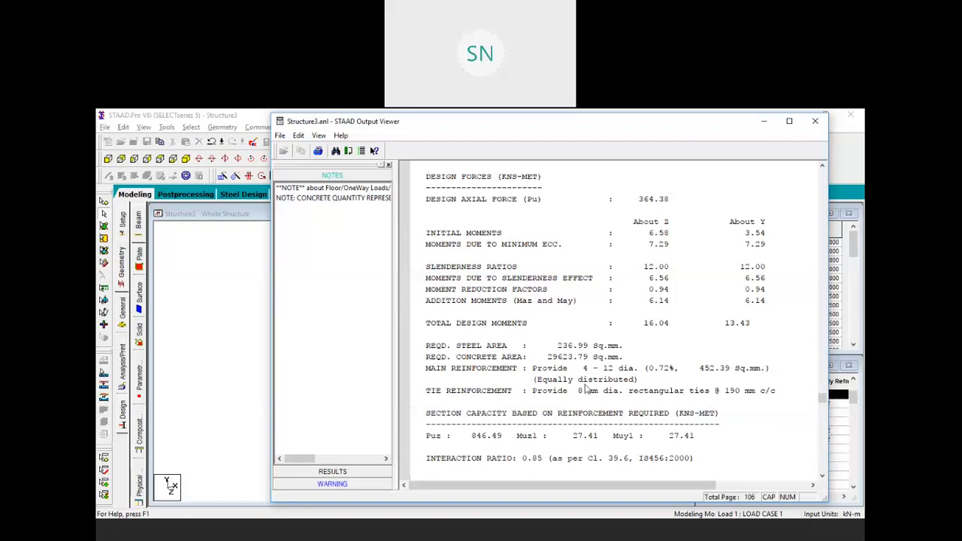
scroll(624, 380, "up", 4)
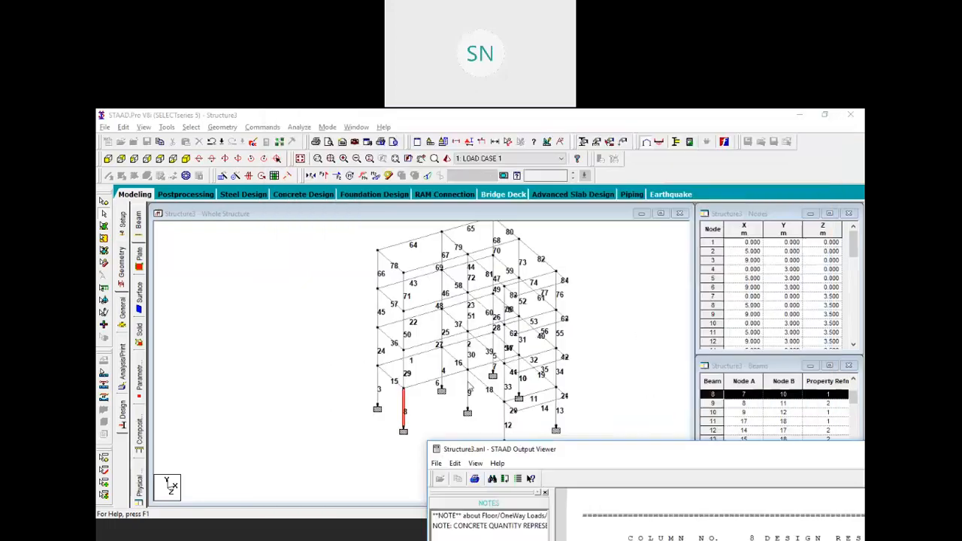
left_click(468, 382)
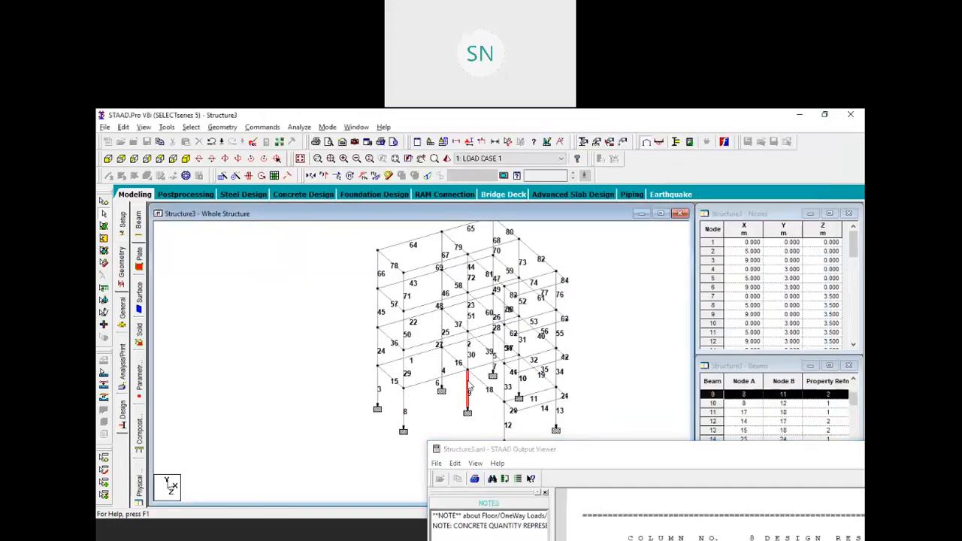
Scroll the output report to Column No. 9's design results
left_click(601, 464)
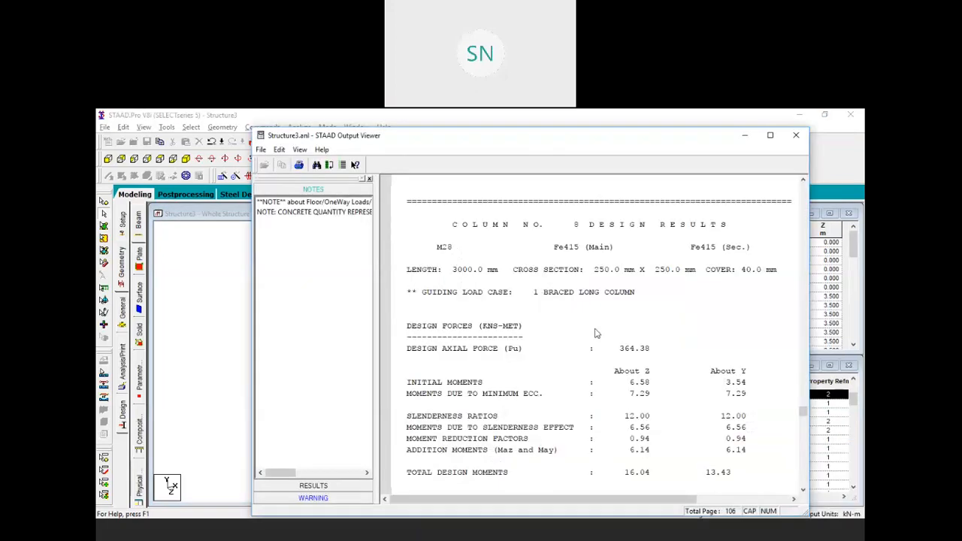
scroll(597, 334, "up", 6)
scroll(597, 334, "down", 7)
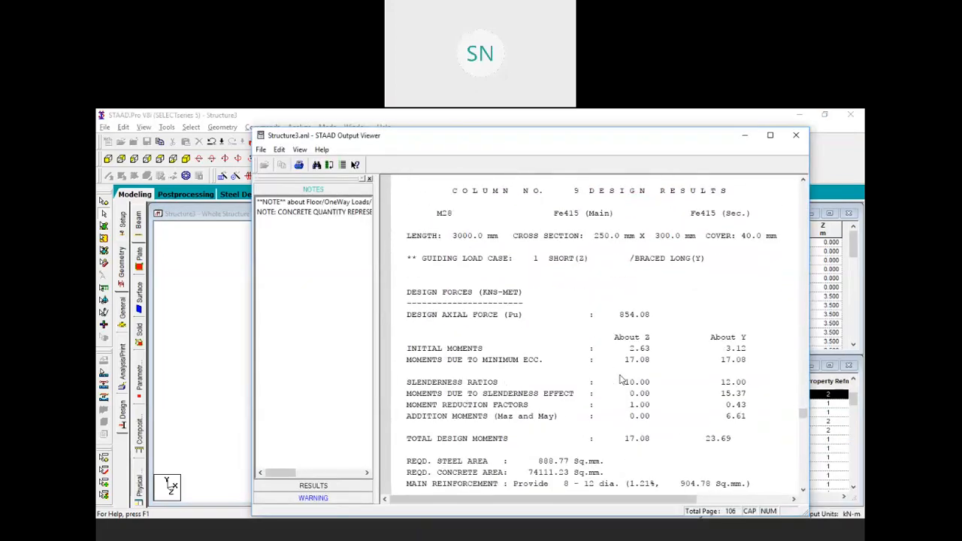
scroll(619, 378, "down", 1)
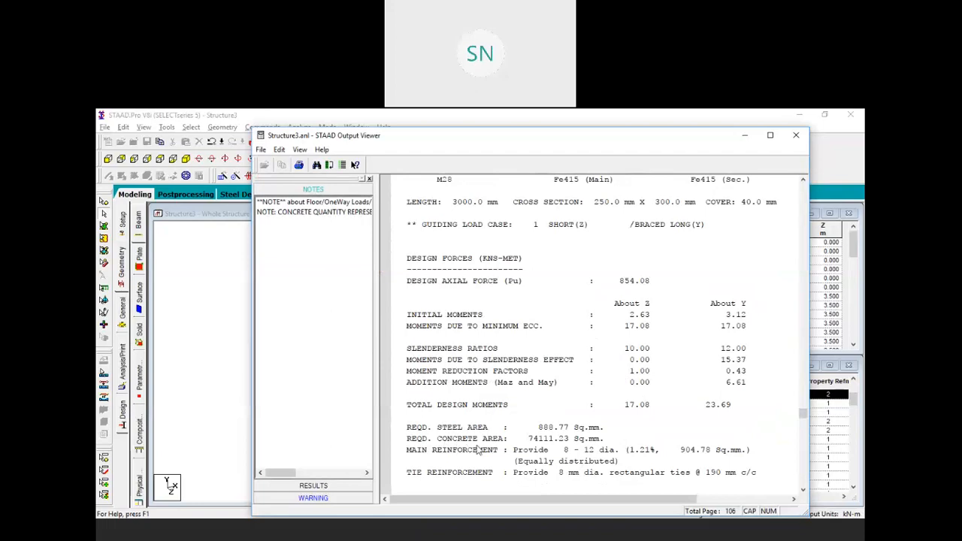
scroll(543, 448, "up", 11)
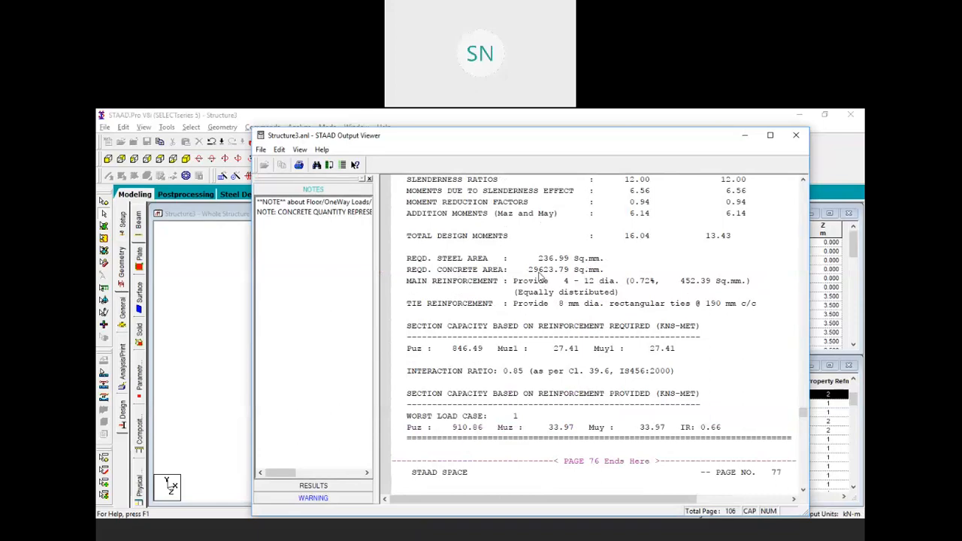
scroll(546, 277, "down", 12)
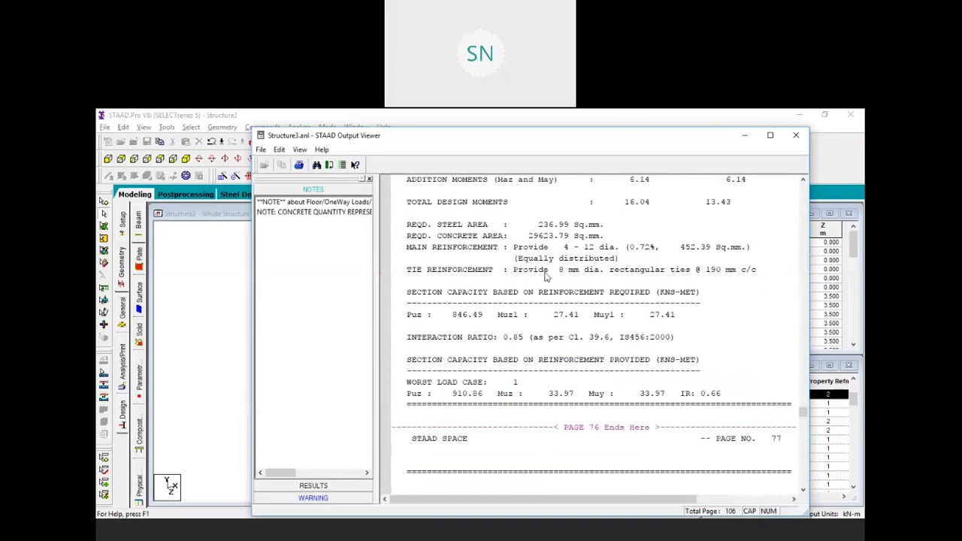
scroll(567, 377, "down", 1)
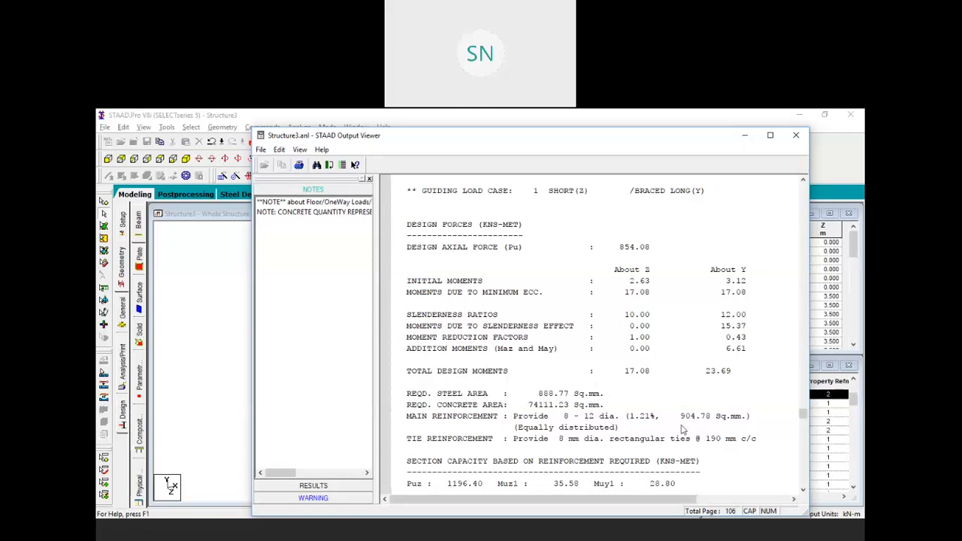
scroll(554, 397, "down", 1)
Highlight column 9's 888.77 sq.mm steel area, eight 12 mm main bars and design moments
left_click(556, 394)
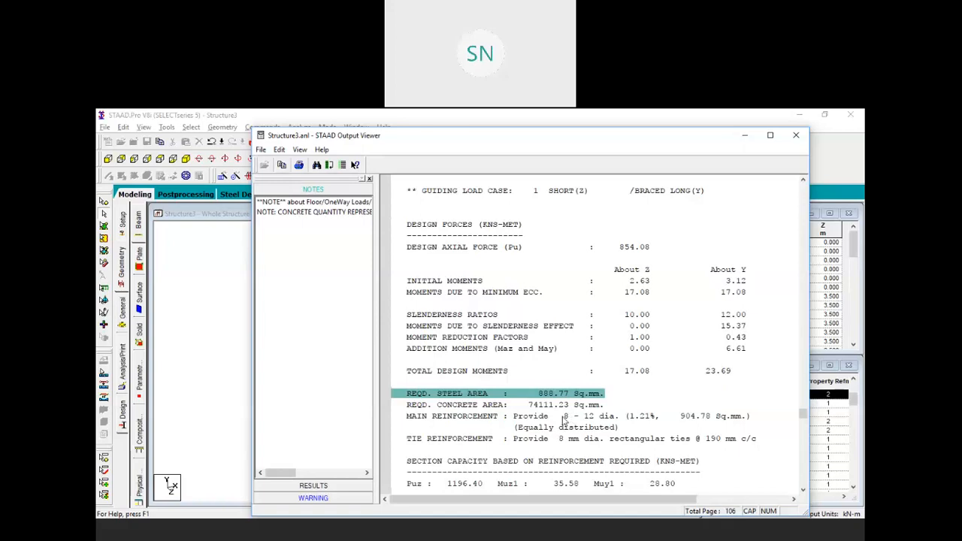
left_click(630, 417)
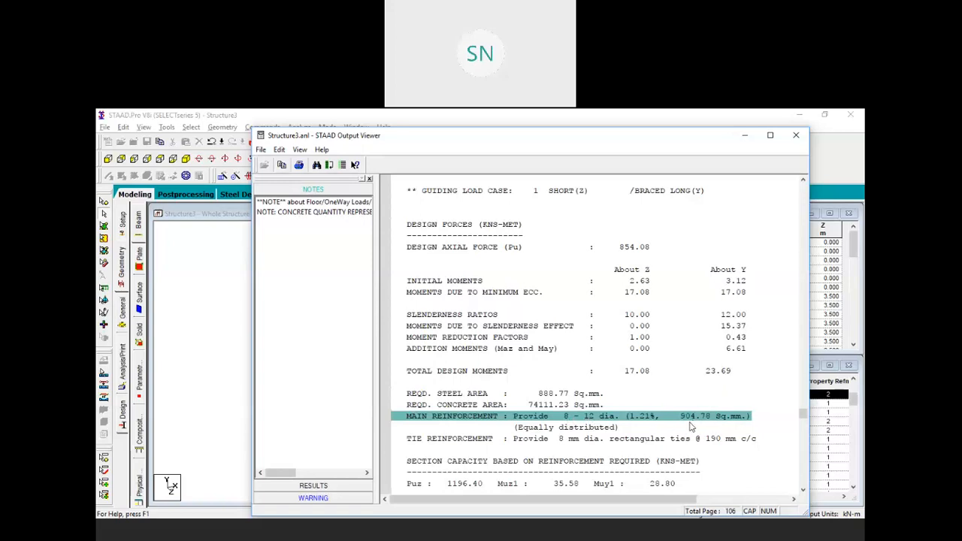
left_click(601, 406)
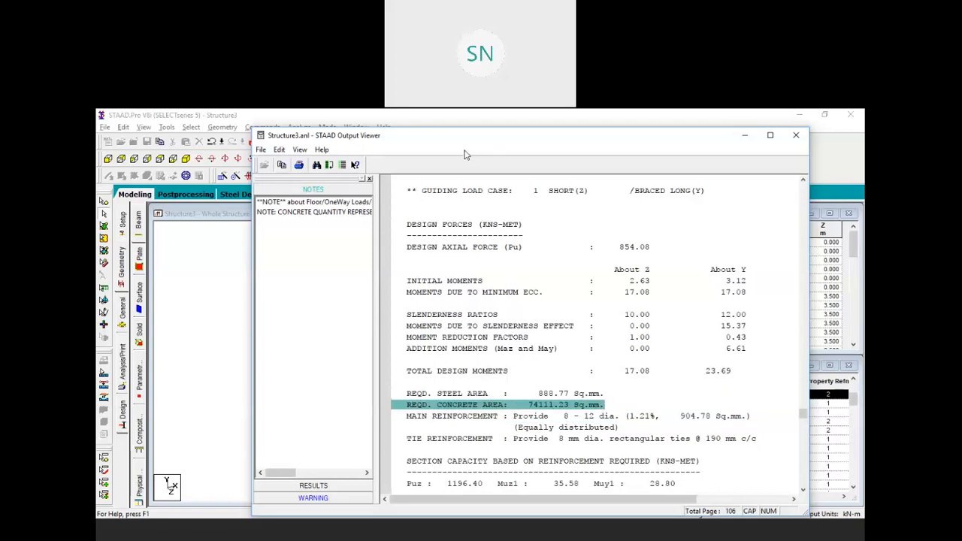
left_click_drag(700, 324, 637, 268)
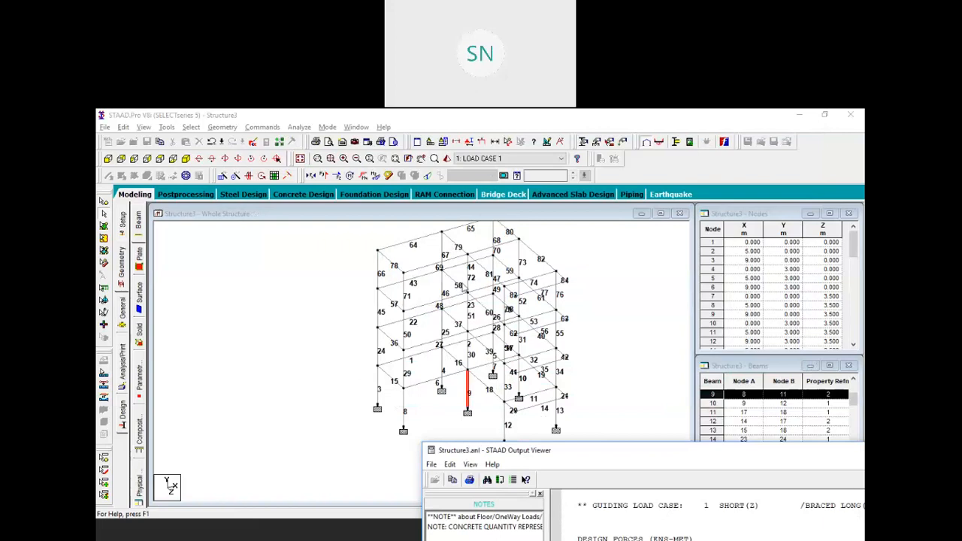
Open column 72's concrete design results and move the properties window aside
left_click(469, 280)
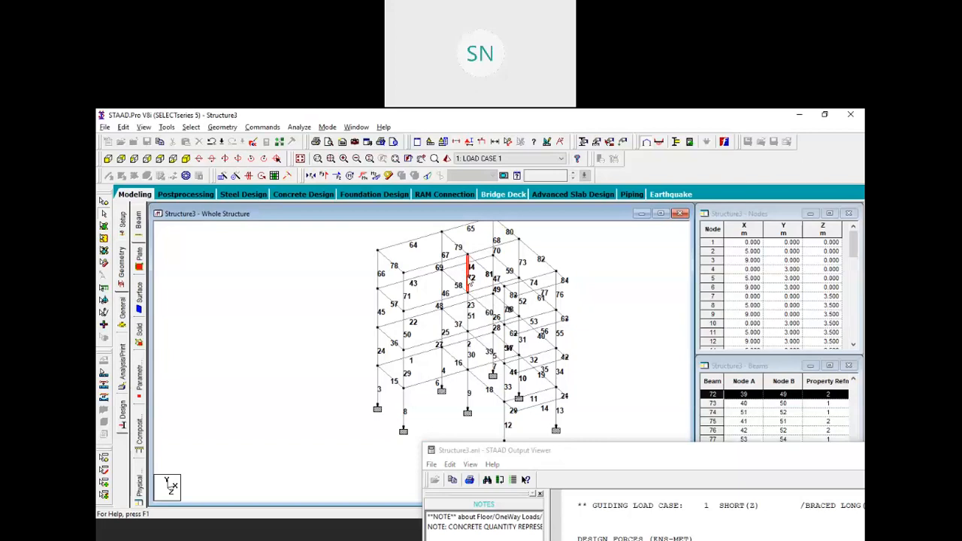
double_click(468, 276)
left_click(548, 205)
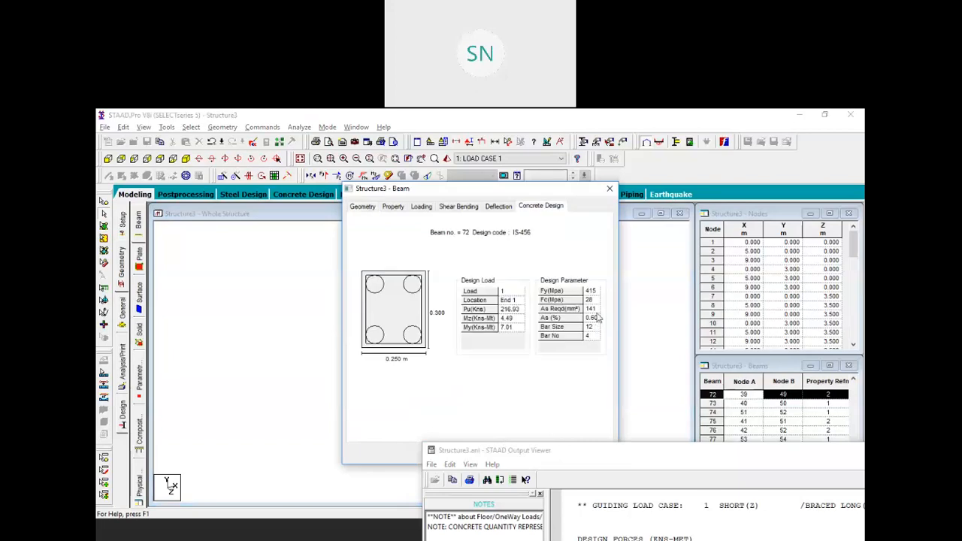
left_click_drag(509, 196, 707, 194)
Compare column 9 and 72 design sections, ending on column 9, and lower the report
left_click(468, 385)
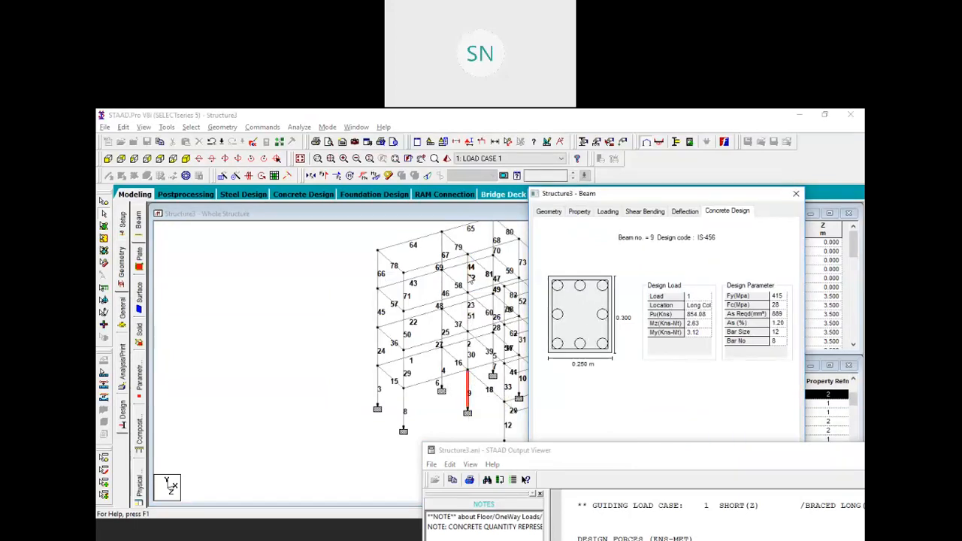
left_click(469, 276)
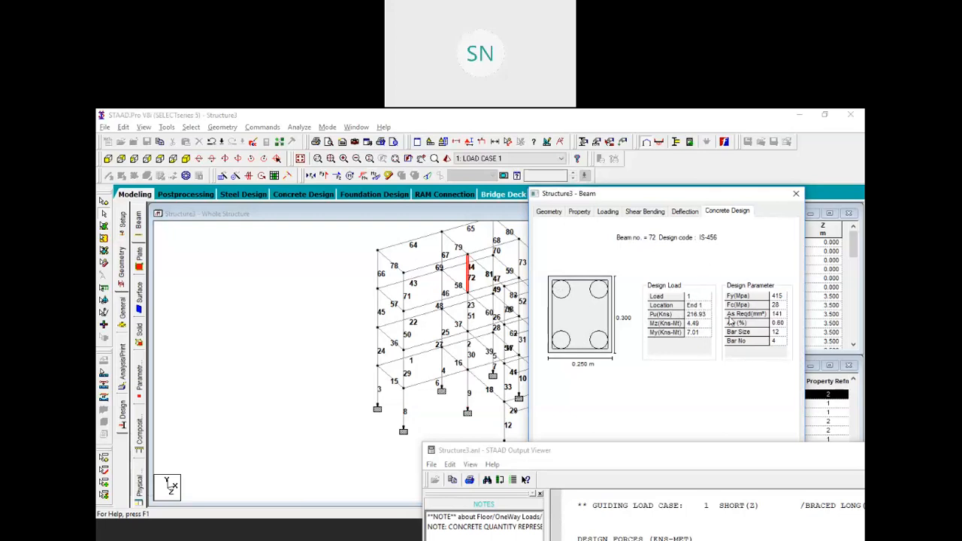
left_click(466, 391)
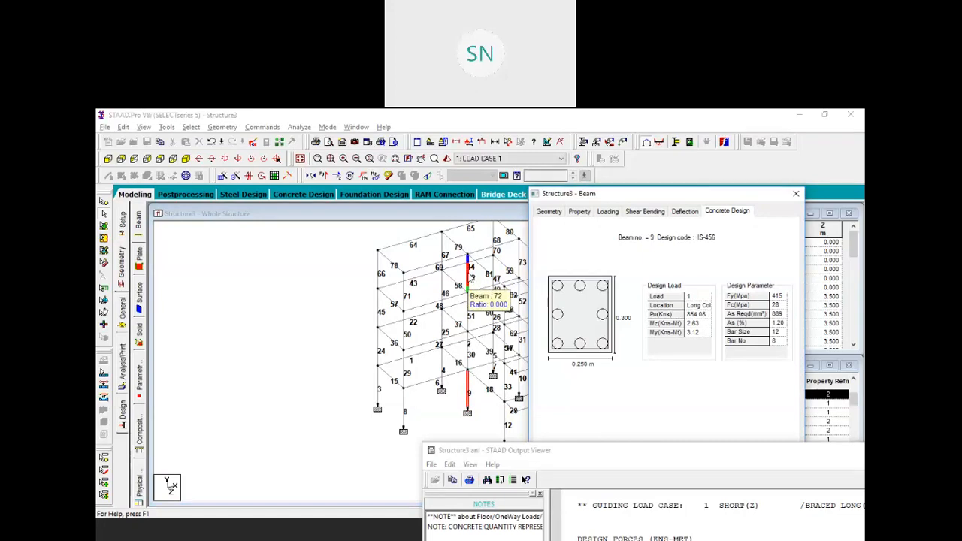
left_click(659, 458)
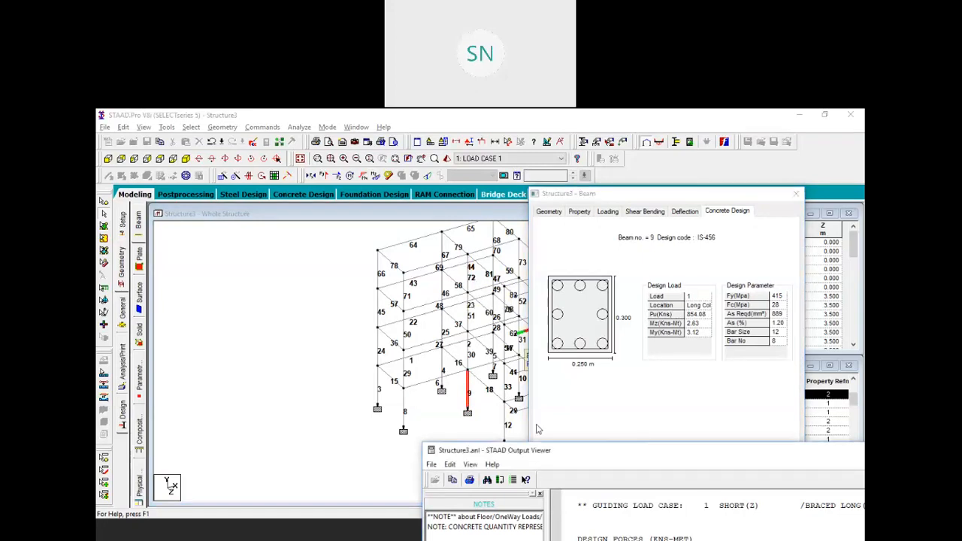
left_click_drag(474, 417, 441, 421)
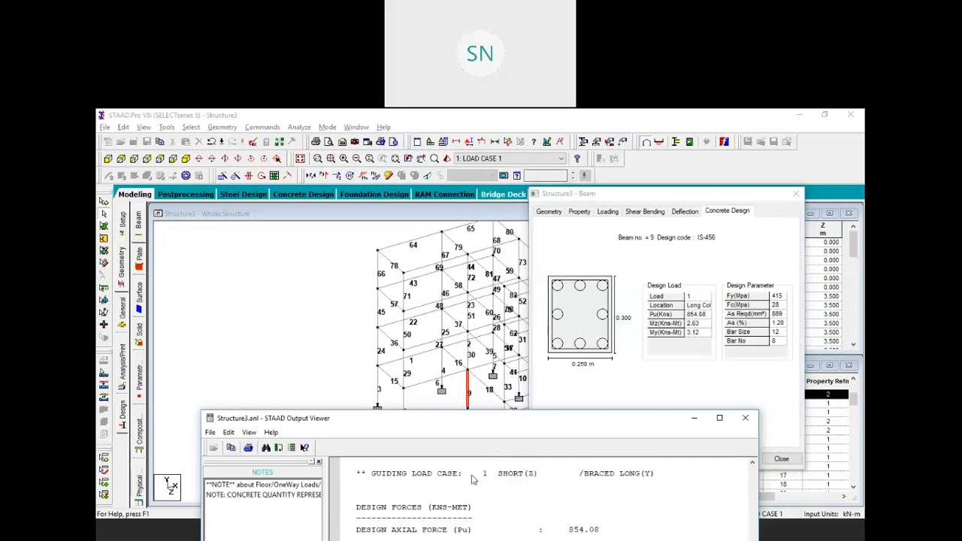
left_click_drag(476, 417, 464, 472)
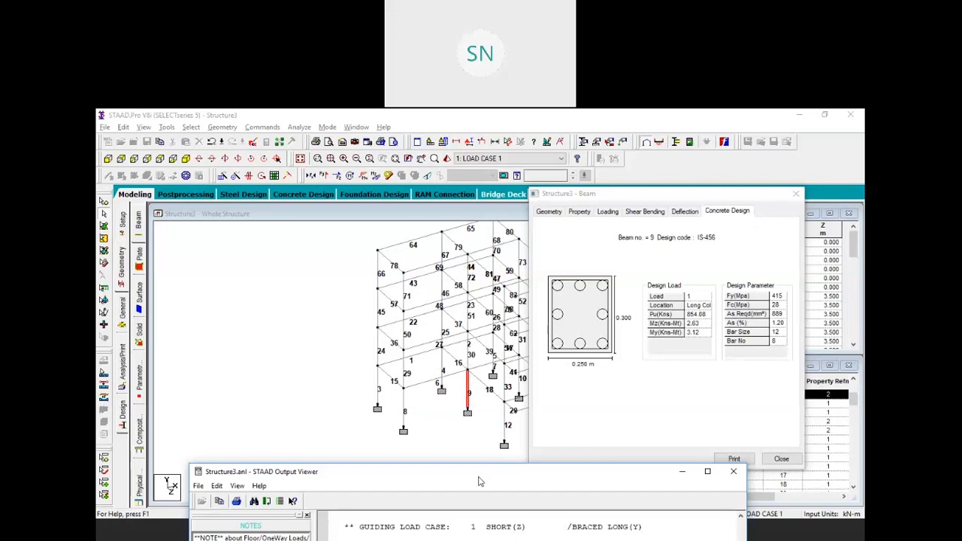
Reposition the output report, deselect column 9, and close the Output Viewer
left_click_drag(526, 477, 584, 479)
left_click(462, 409)
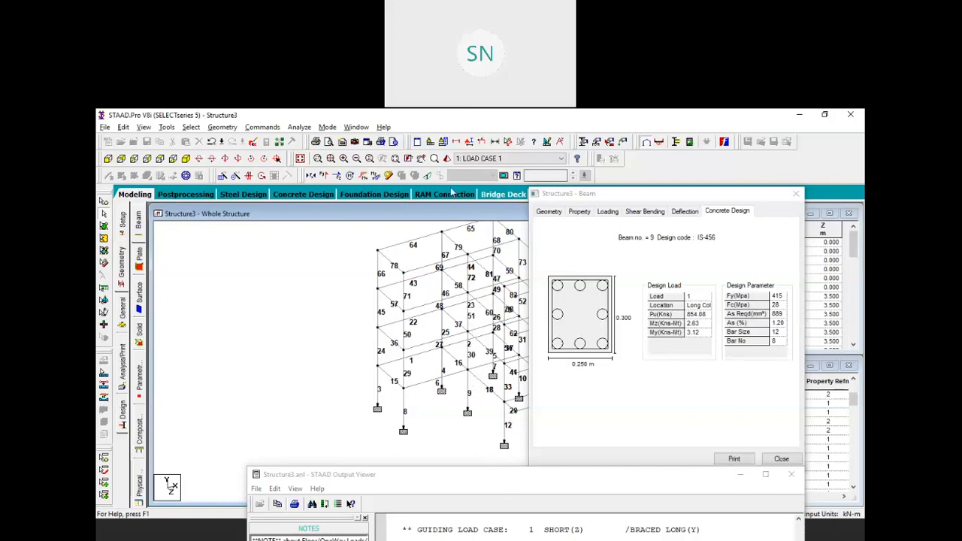
left_click_drag(525, 479, 451, 189)
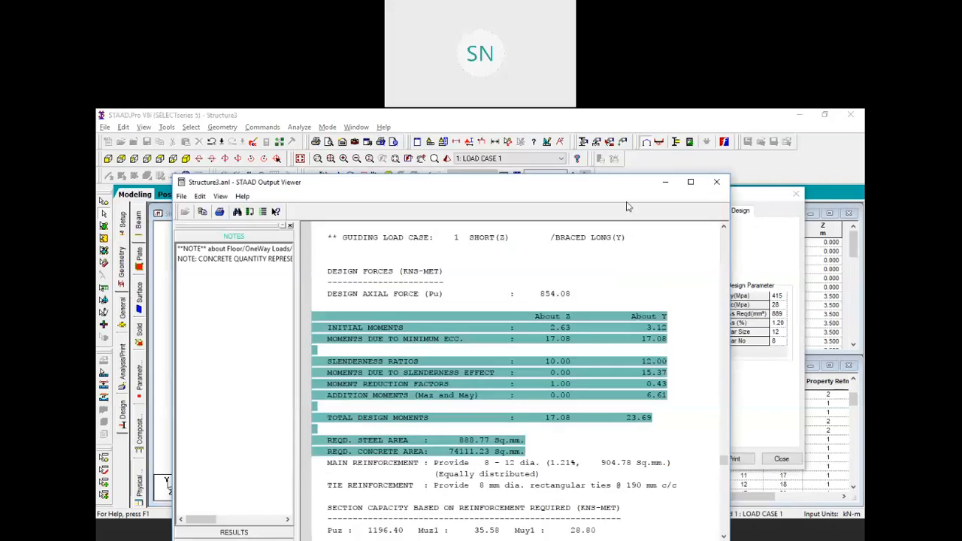
left_click(714, 181)
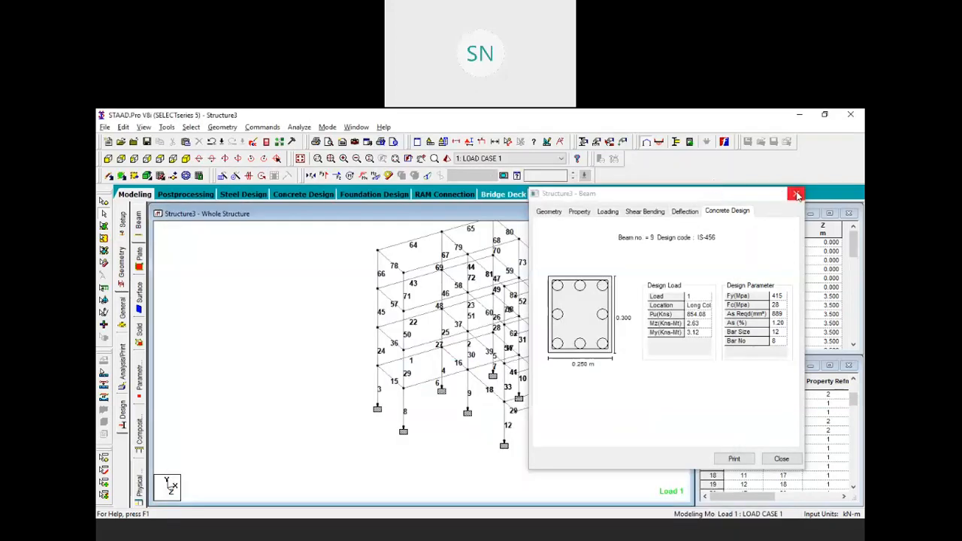
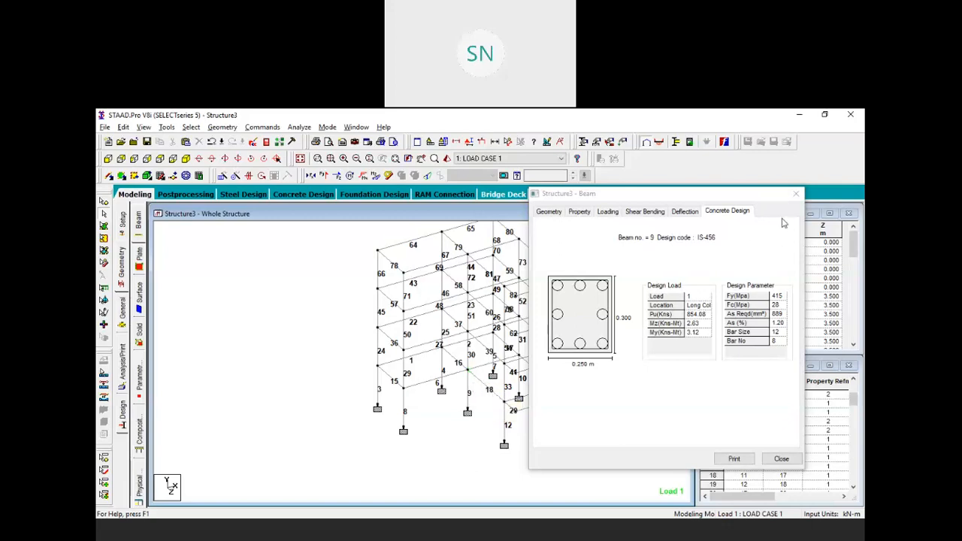
Close the beam design results, the Structure3 whole-structure view, and the Nodes and Beams tables
left_click(795, 194)
left_click(680, 213)
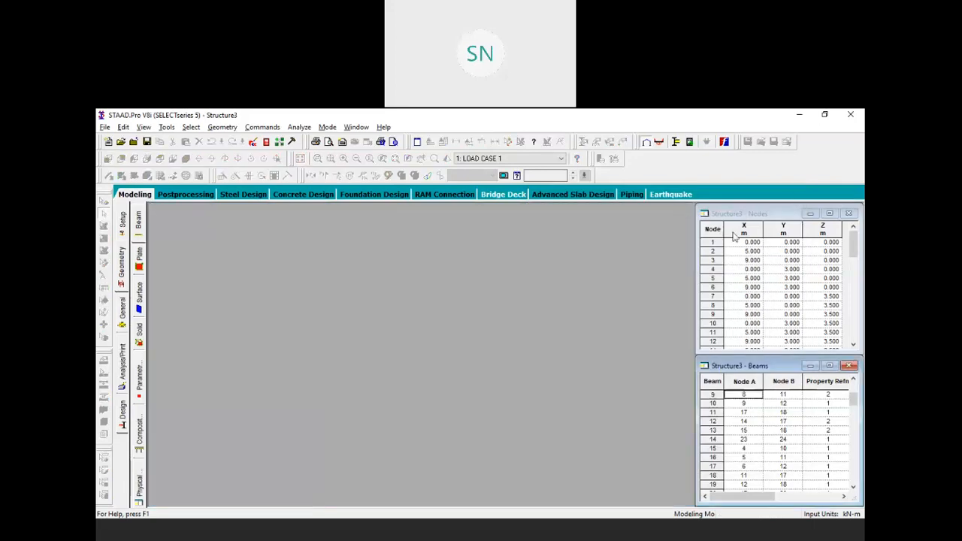
left_click(849, 213)
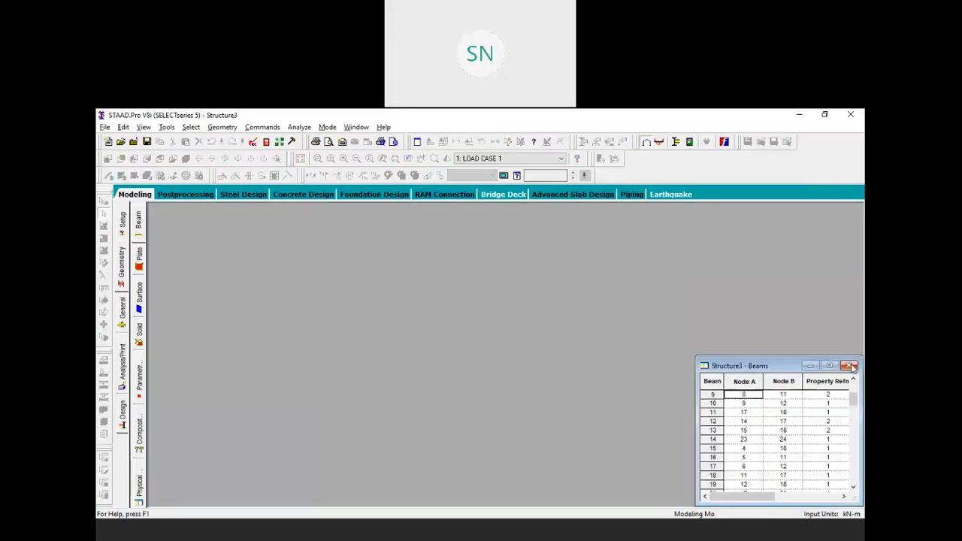
left_click(849, 365)
Start a new Space structure project, replacing the existing Structure4 file
left_click(153, 223)
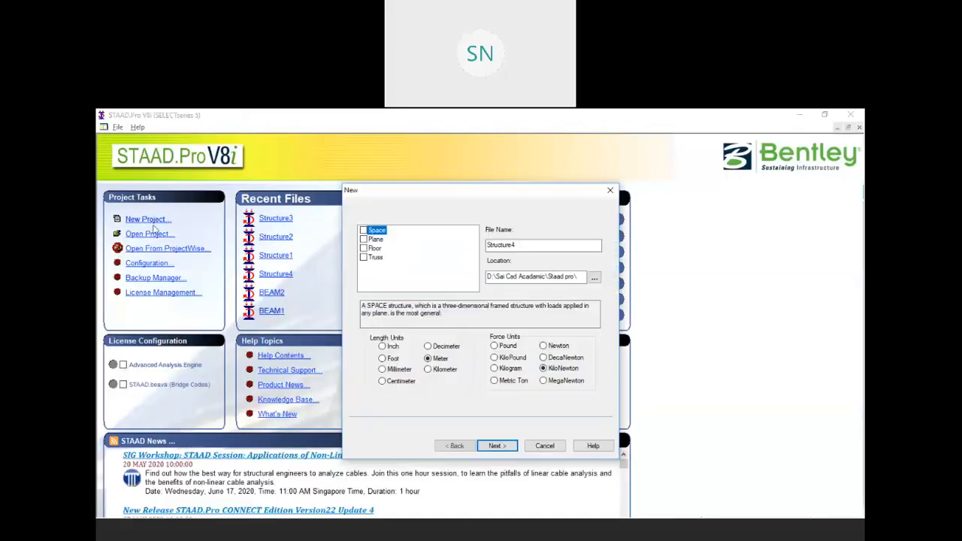
left_click(363, 231)
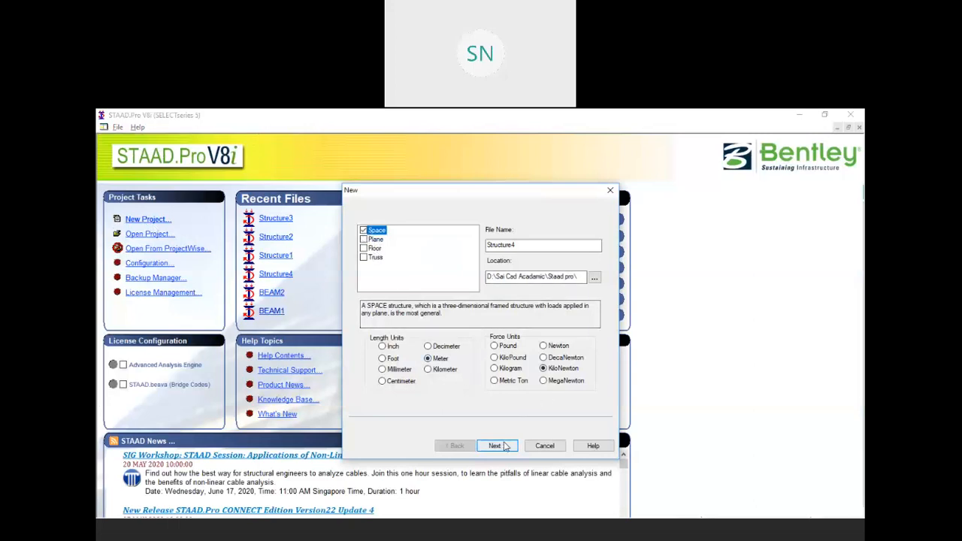
left_click(497, 446)
left_click(502, 351)
left_click(500, 446)
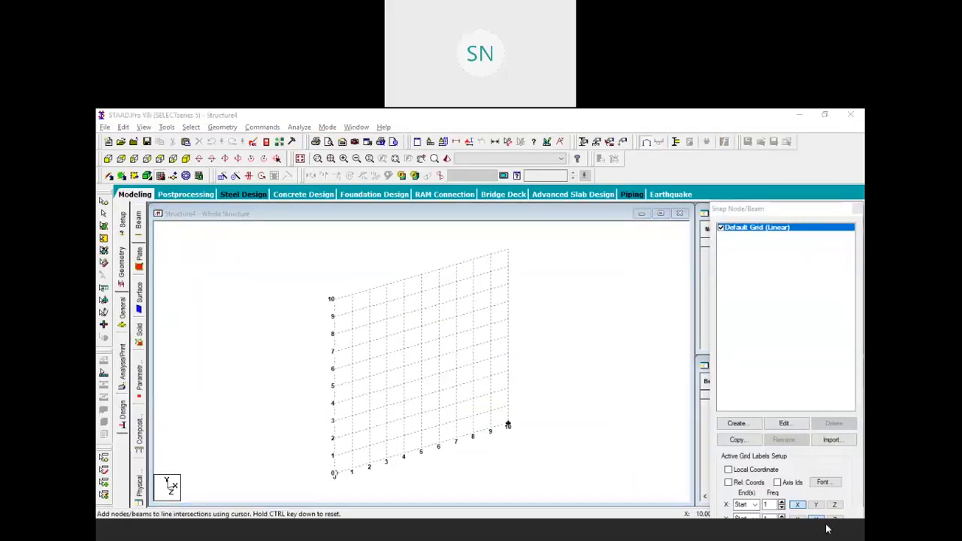
Generate a Howe Bridge truss in the Structure Wizard: 50 m long, 5 m high, 5 m wide, 8 bays
left_click(223, 129)
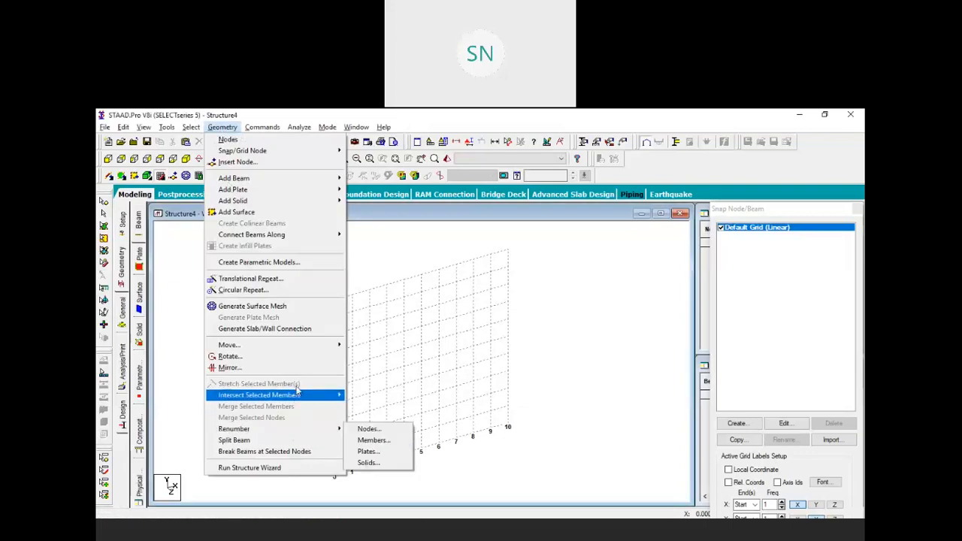
left_click(286, 467)
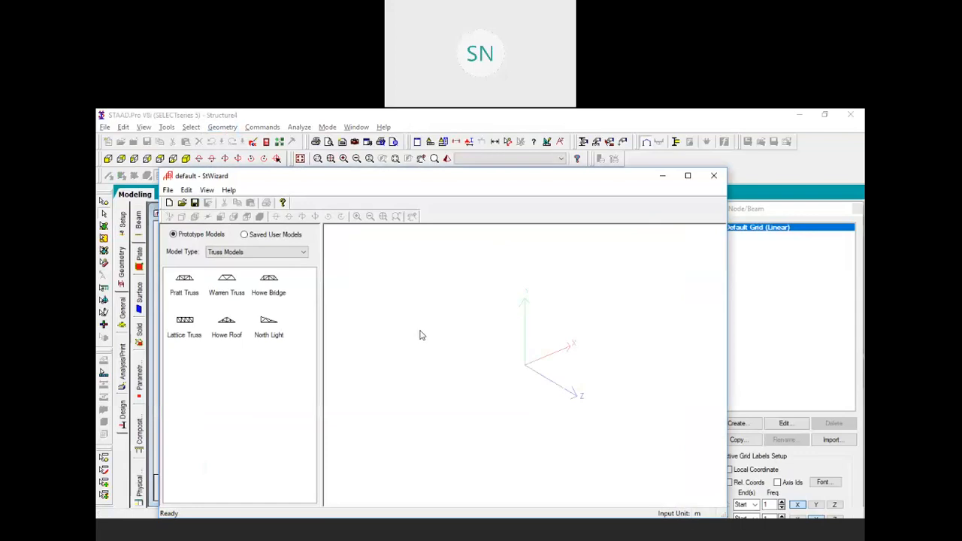
mouse_move(265, 290)
left_mouse_down()
mouse_move(489, 324)
mouse_move(569, 294)
left_mouse_up()
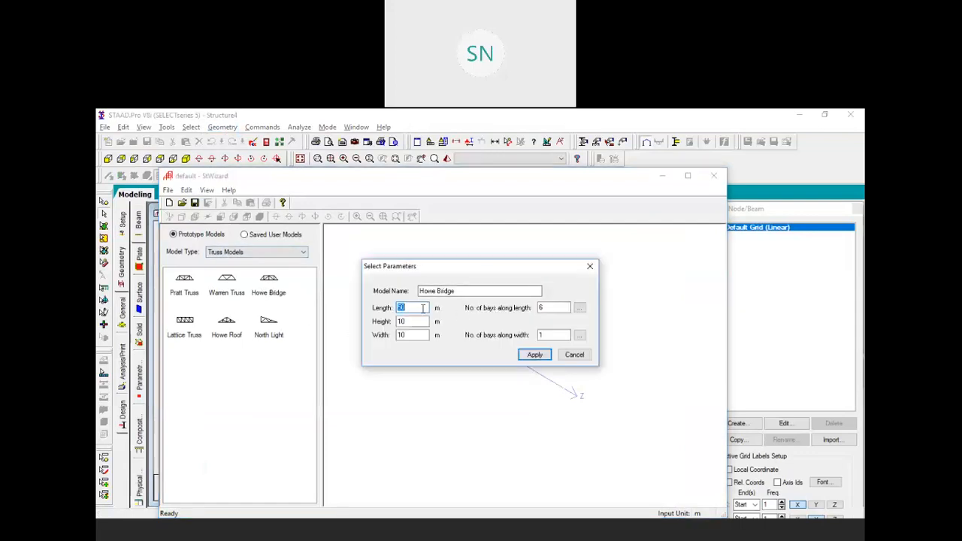
key("Tab")
type("5")
key("Tab")
type("5")
key("Tab")
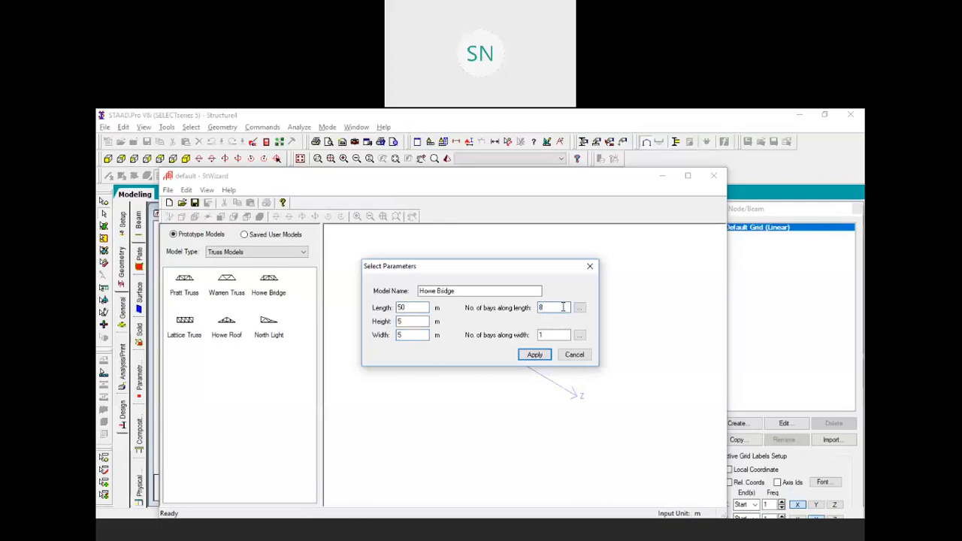
left_click(534, 354)
Transfer the truss into the model at origin offsets 0, 0, 0 and centre it in view
scroll(531, 388, "up", 5)
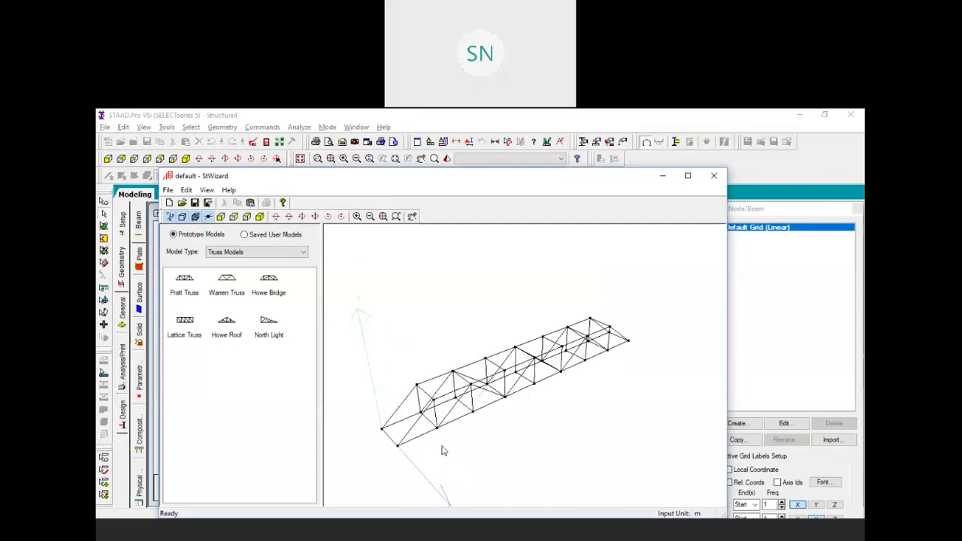
left_click(251, 203)
left_click(505, 341)
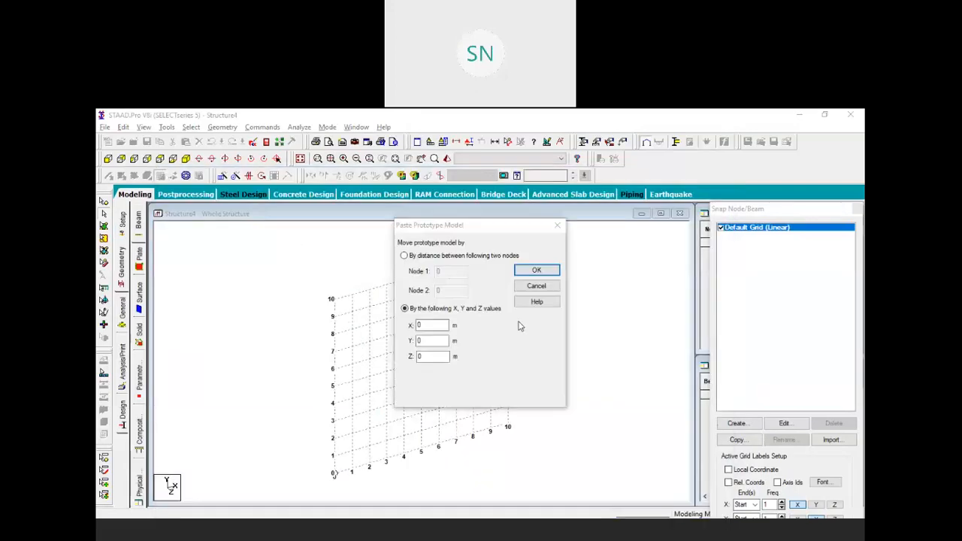
left_click(532, 272)
scroll(549, 350, "down", 3)
middle_click_drag(432, 418, 491, 371)
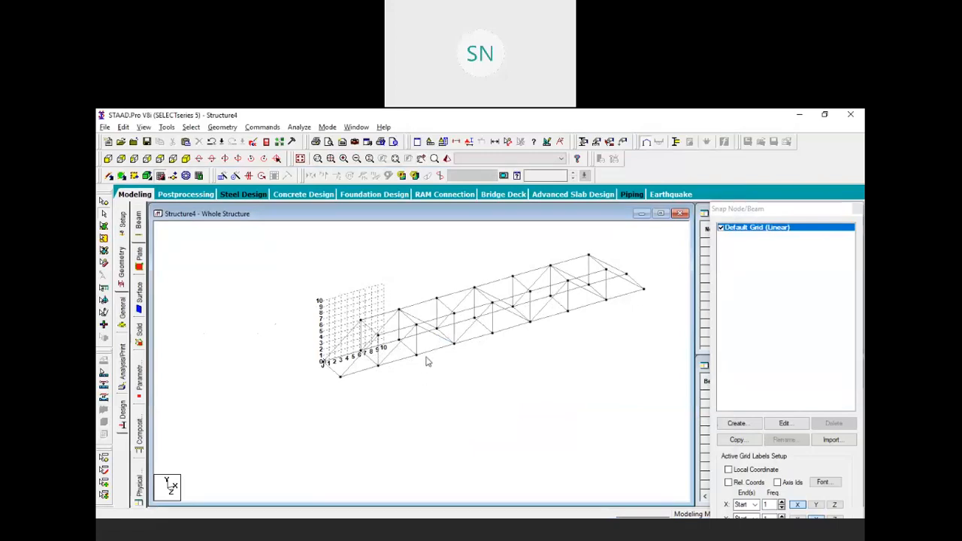
scroll(404, 351, "up", 1)
middle_click_drag(428, 363, 448, 341)
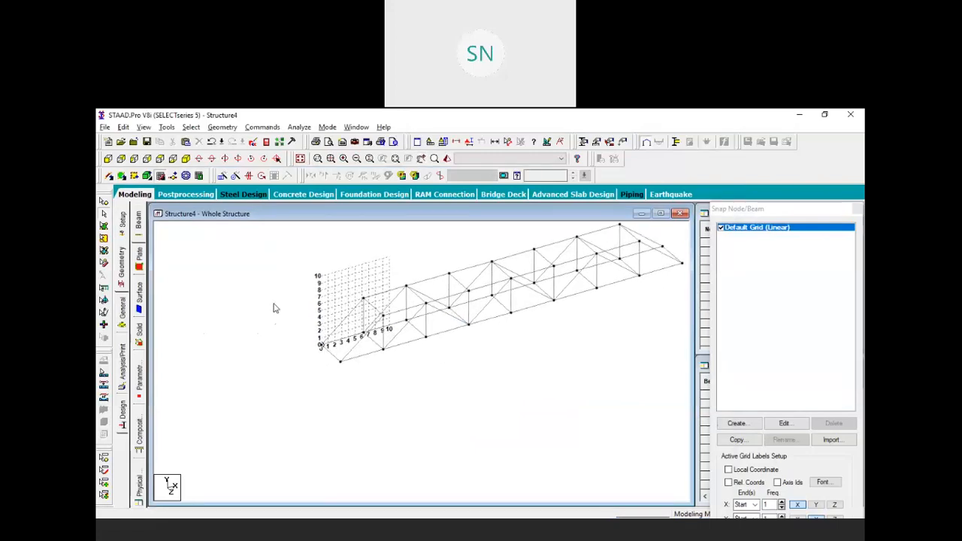
In front elevation, isolate the truss's bottom chord beams in a new view
left_click(858, 208)
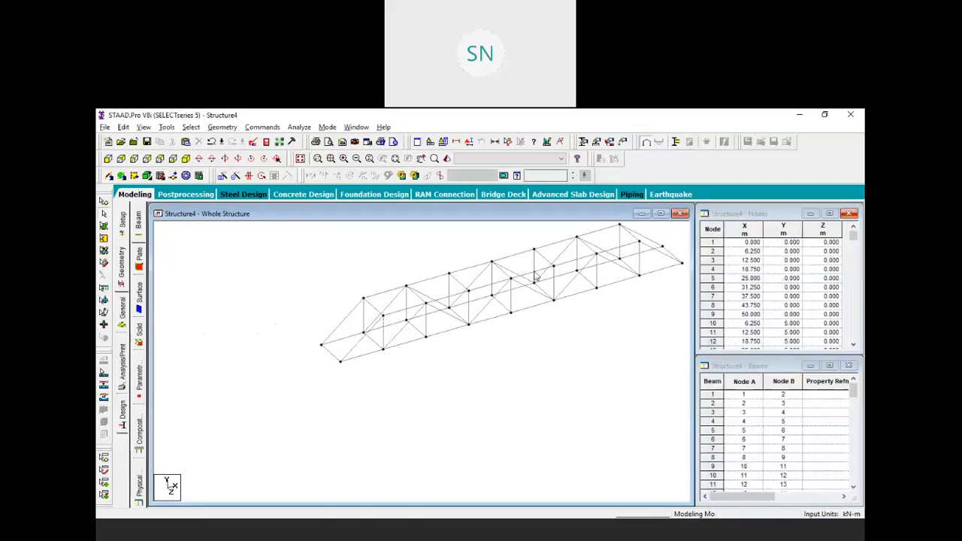
left_click(108, 158)
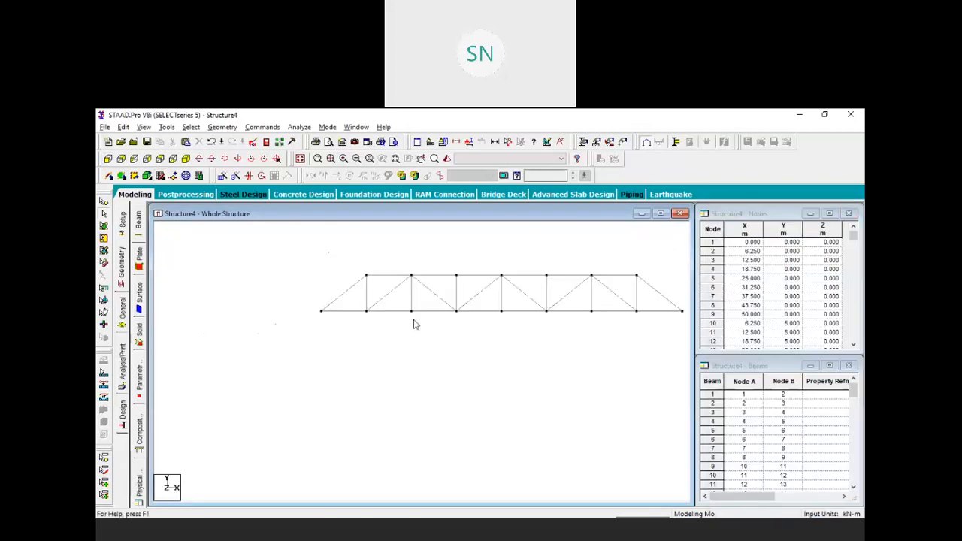
middle_click_drag(416, 326, 337, 311)
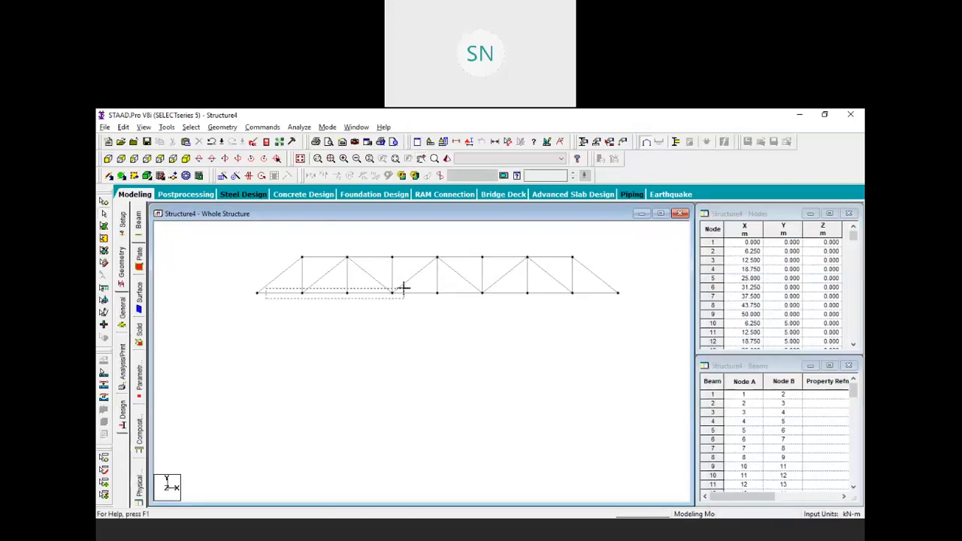
left_click_drag(240, 290, 633, 307)
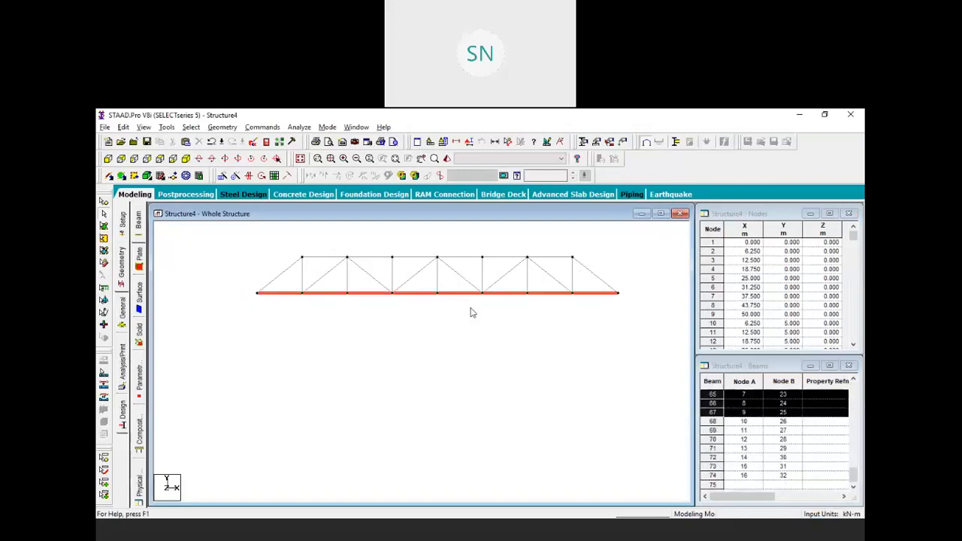
right_click(408, 301)
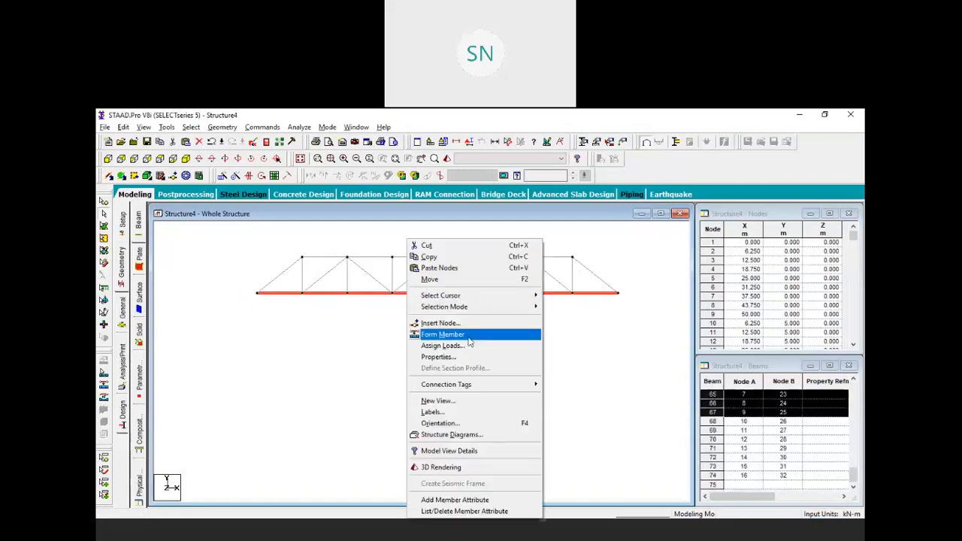
left_click(481, 401)
left_click(552, 306)
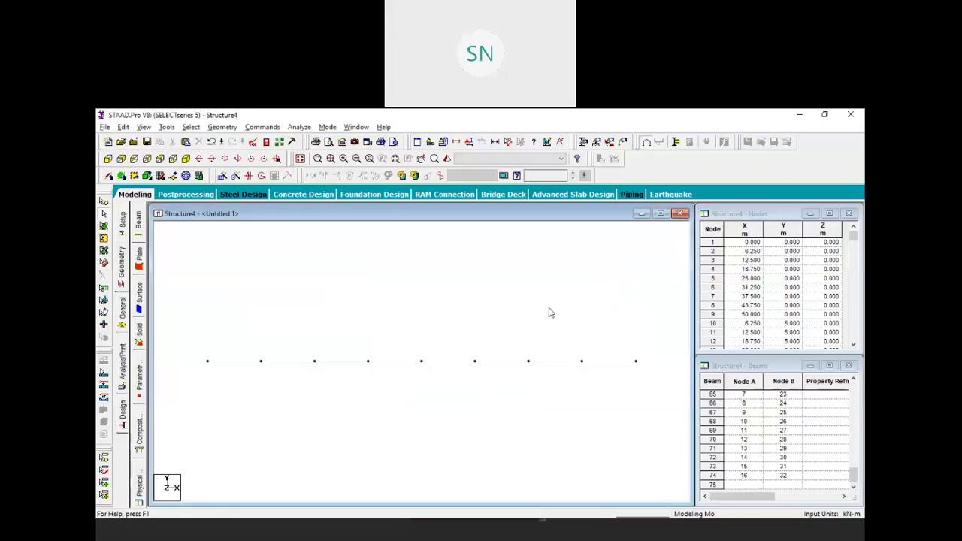
In plan, copy the top row of beams and paste them offset 1.5 m along Z
left_click(148, 158)
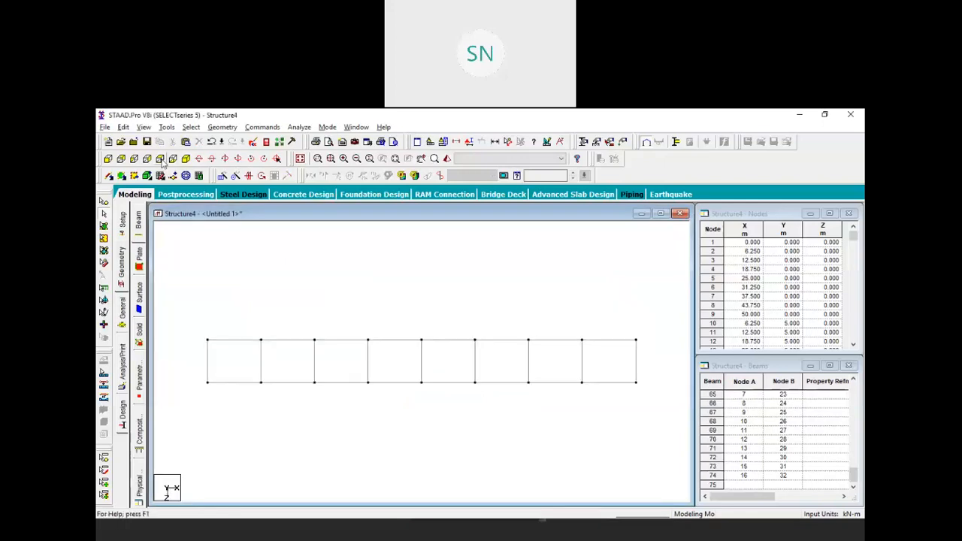
middle_click_drag(470, 338, 485, 274)
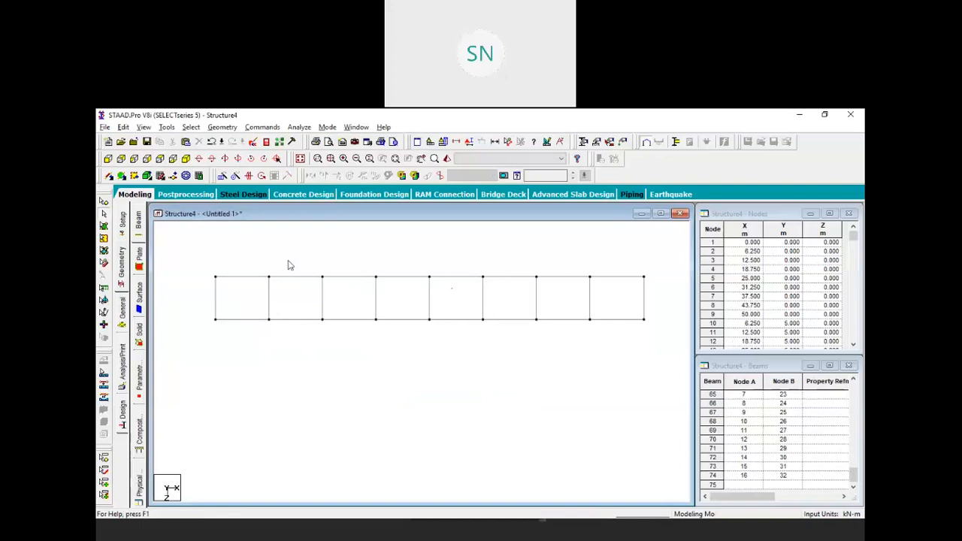
left_click_drag(204, 254, 653, 281)
right_click(385, 256)
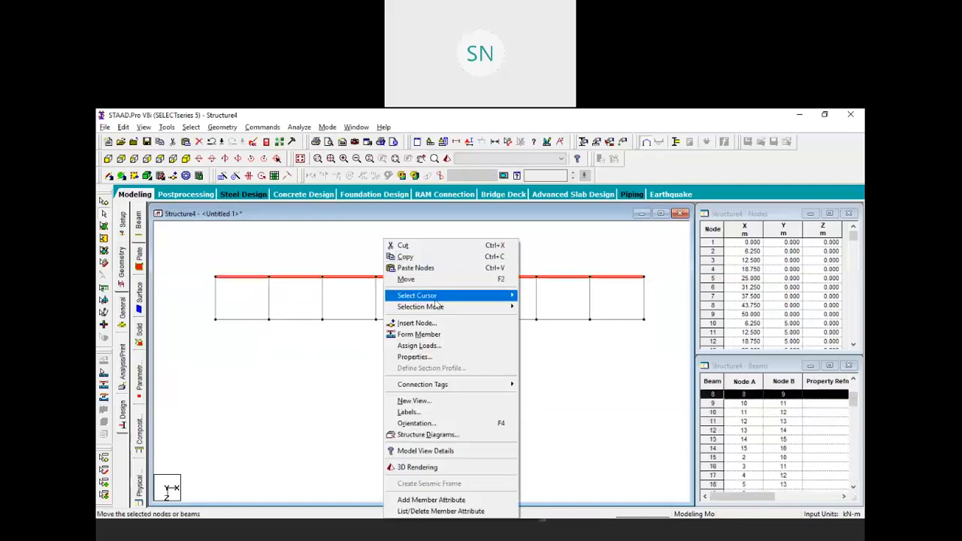
left_click(425, 257)
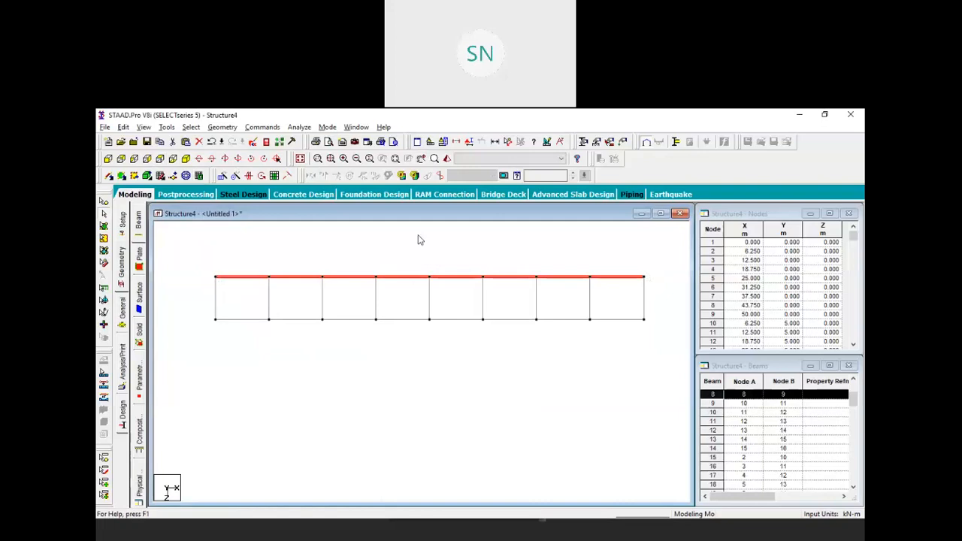
right_click(417, 237)
left_click(457, 266)
left_click(241, 350)
left_click_drag(437, 357, 404, 363)
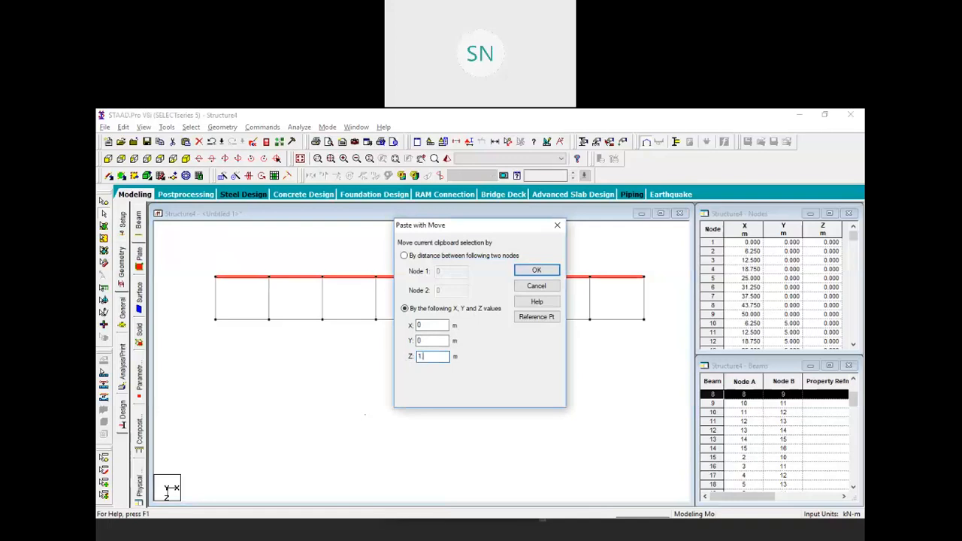
type("1.5")
left_click(533, 271)
Copy the bottom row of beams, paste them offset -1.5 m along Z, and view isometrically
left_click(247, 333)
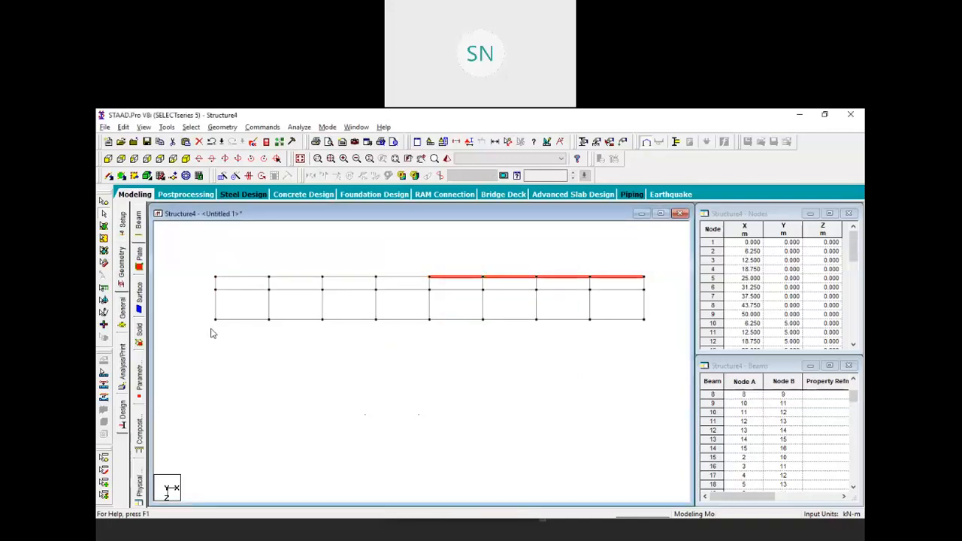
left_click_drag(617, 319, 657, 316)
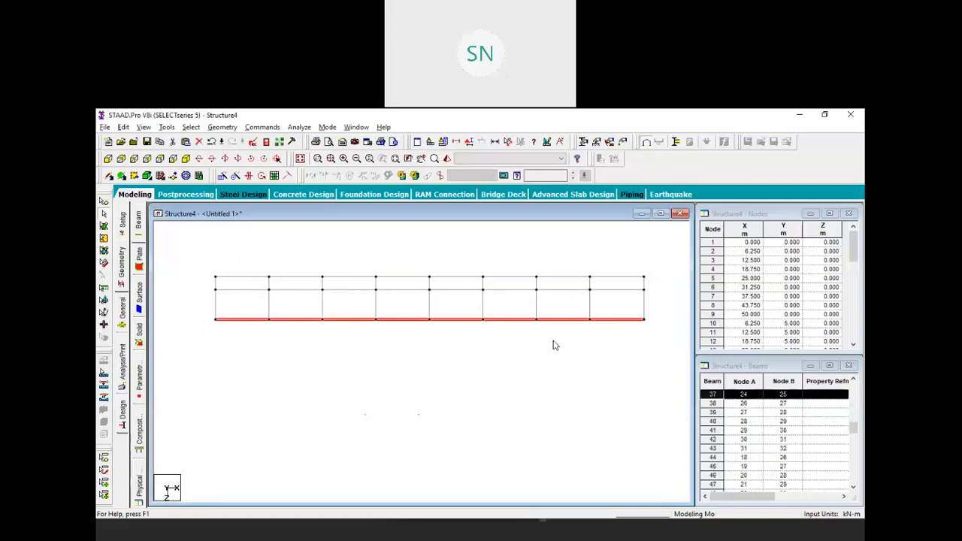
right_click(552, 343)
left_click(561, 257)
right_click(497, 253)
left_click(539, 269)
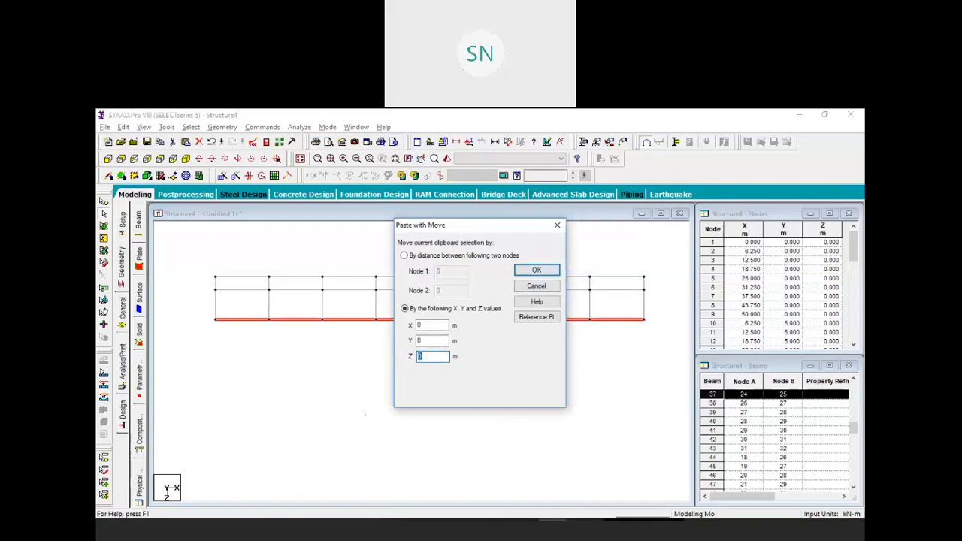
type("-1.5")
left_click(536, 270)
left_click(511, 362)
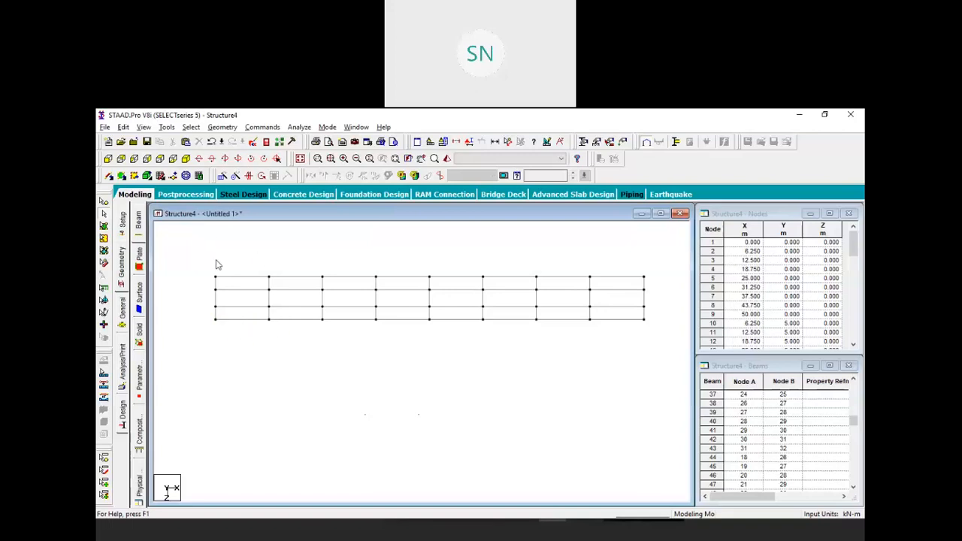
left_click(186, 160)
Add the Indian I Shape section I80012A40012 from the section database to the property list
middle_click_drag(354, 312, 351, 343)
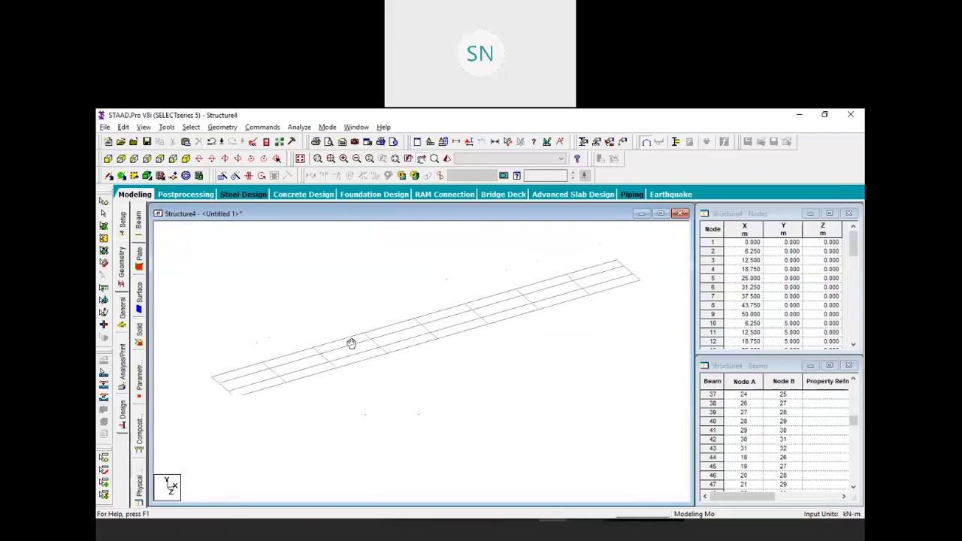
left_click(299, 158)
middle_click_drag(388, 350, 378, 313)
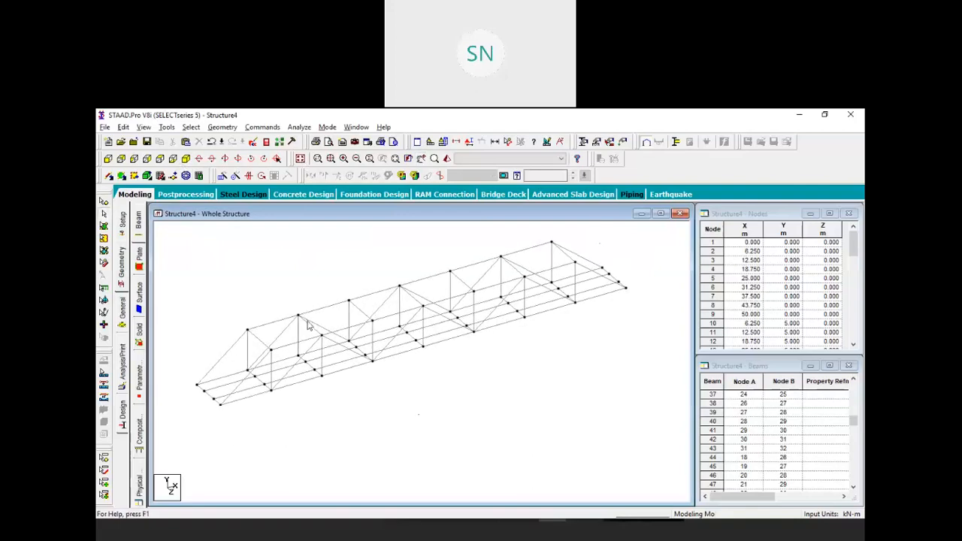
middle_click_drag(532, 350, 540, 359)
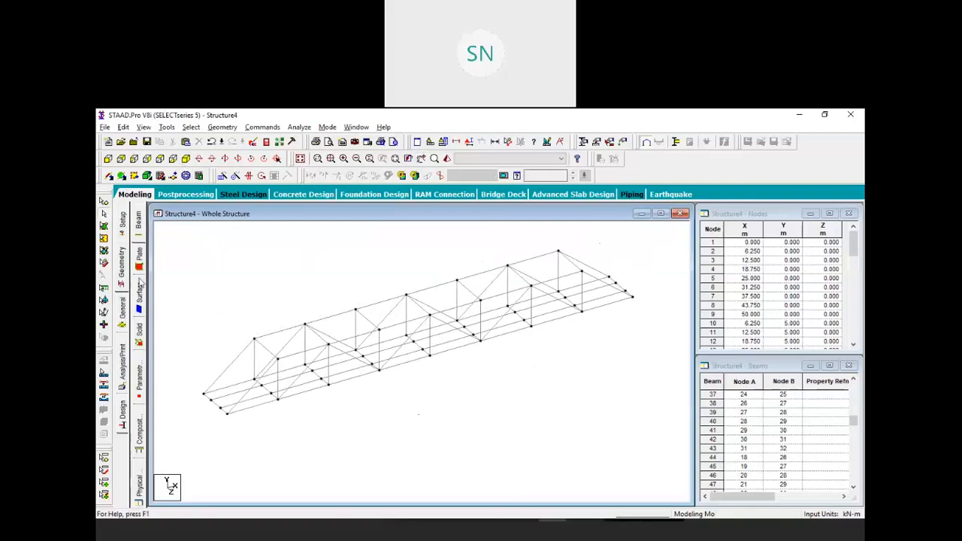
left_click(125, 317)
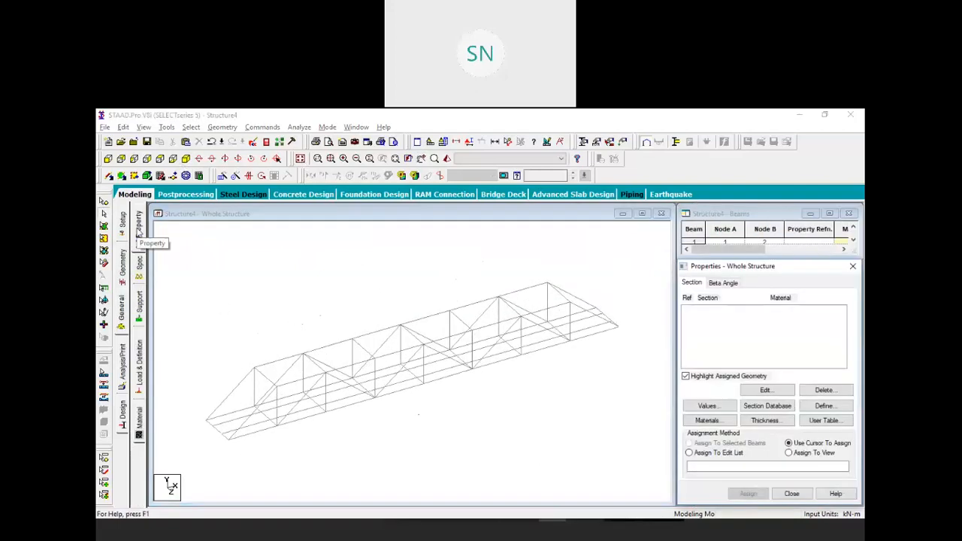
left_click(779, 410)
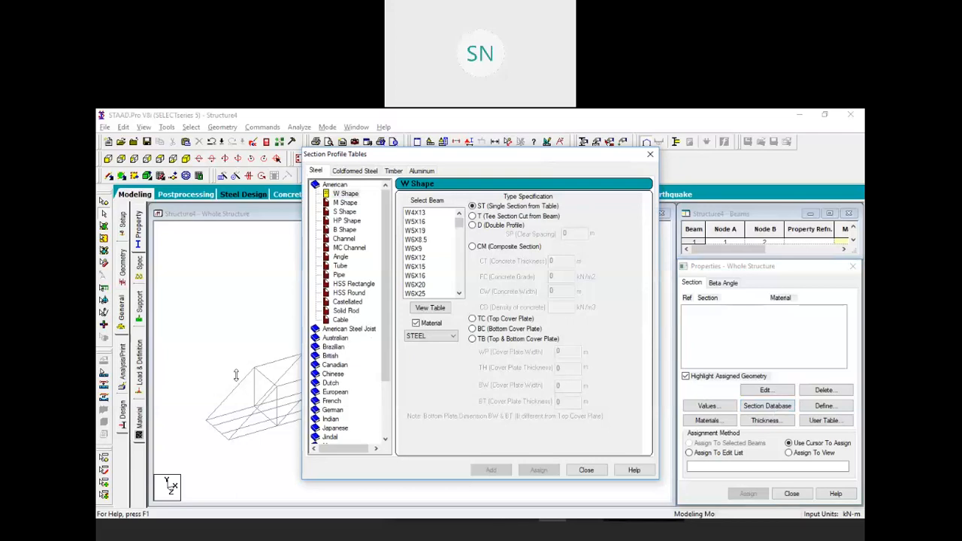
double_click(332, 420)
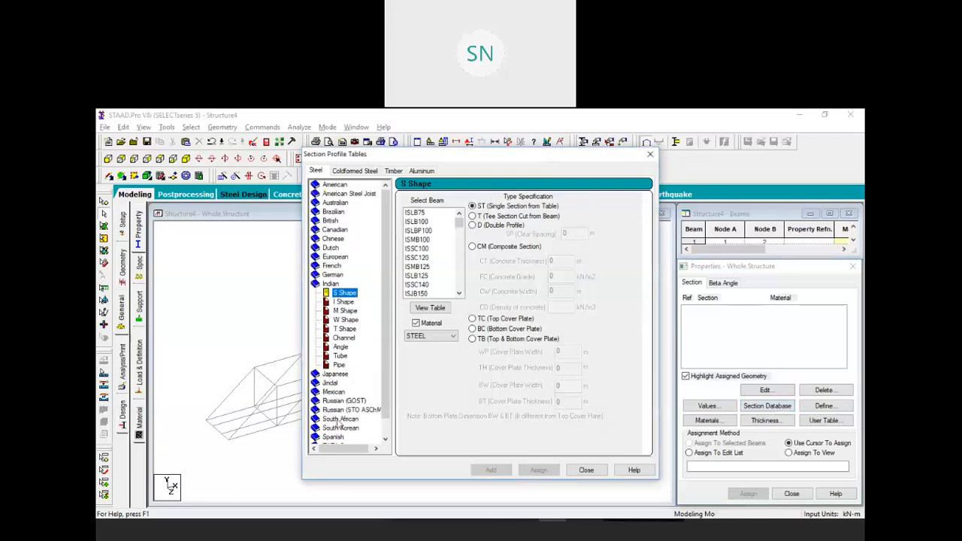
left_click(342, 301)
left_click(424, 221)
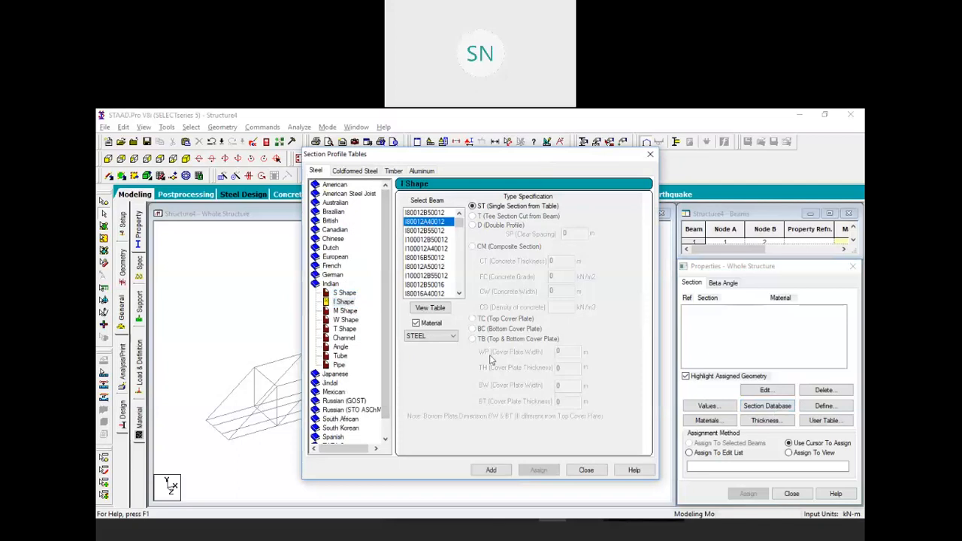
left_click(491, 469)
left_click(585, 470)
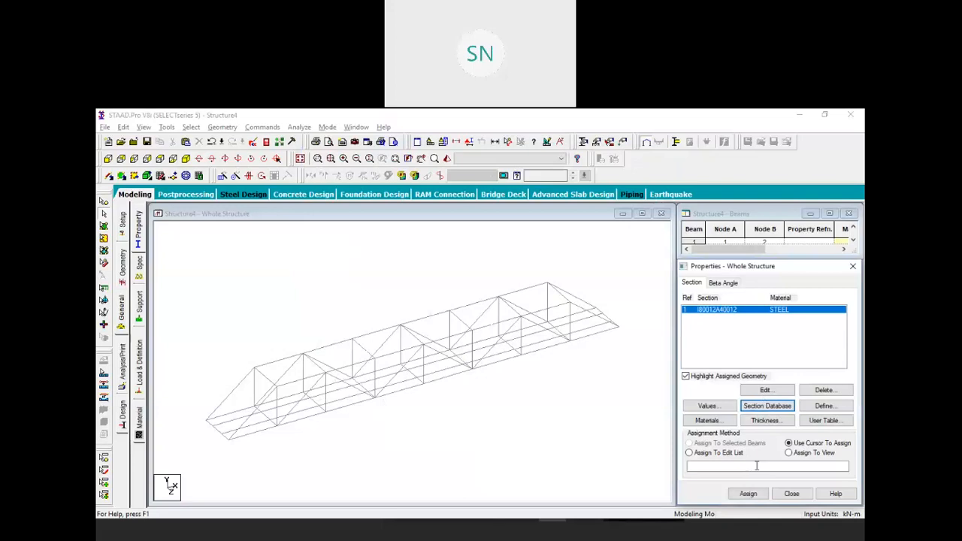
Assign I80012A40012 to all 108 members in view and check them in a 3D rendered view
left_click(788, 453)
left_click(748, 493)
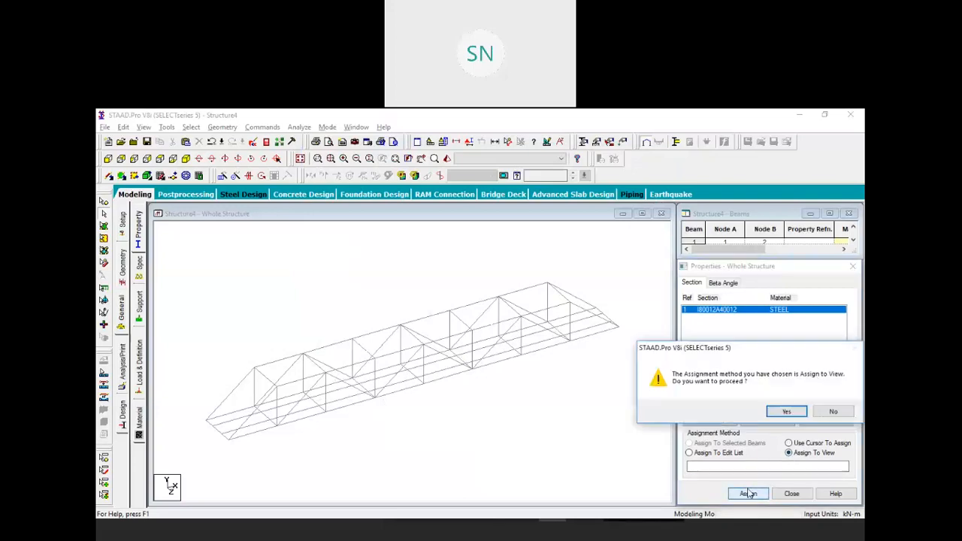
left_click(786, 412)
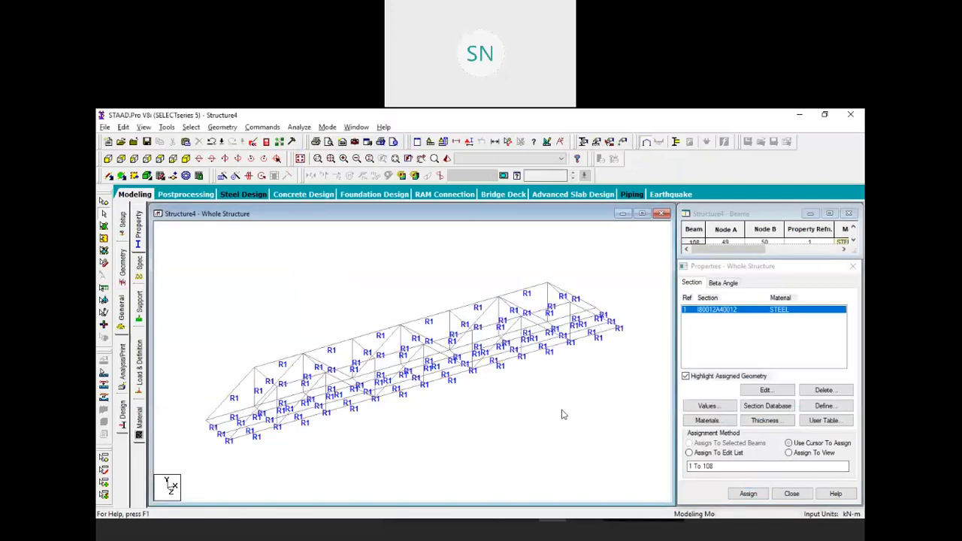
middle_click_drag(463, 410, 524, 374)
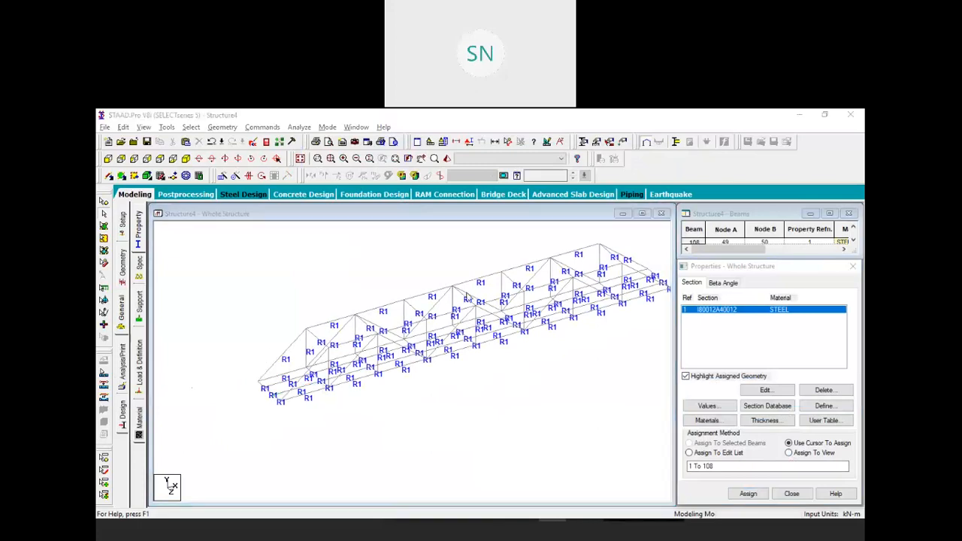
left_click(445, 159)
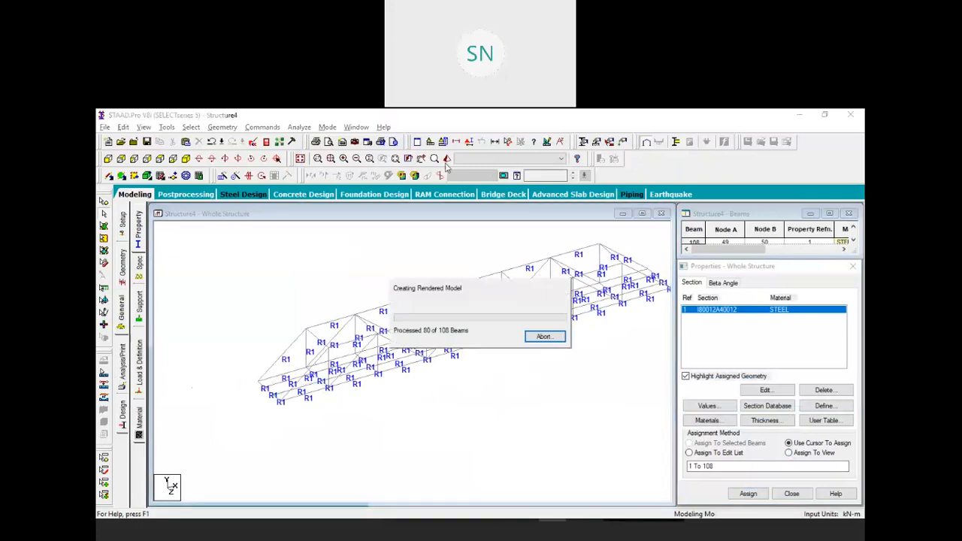
scroll(478, 357, "up", 8)
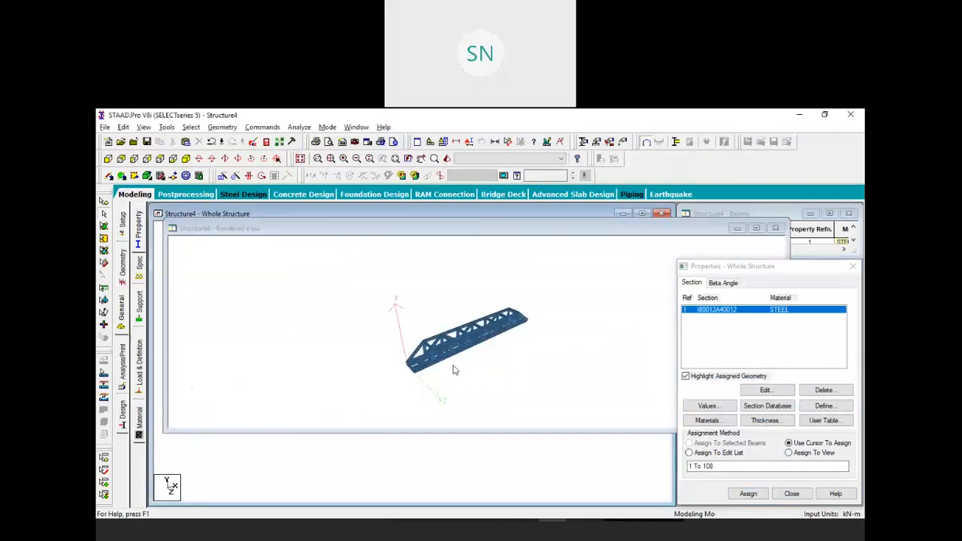
left_click_drag(456, 367, 514, 369)
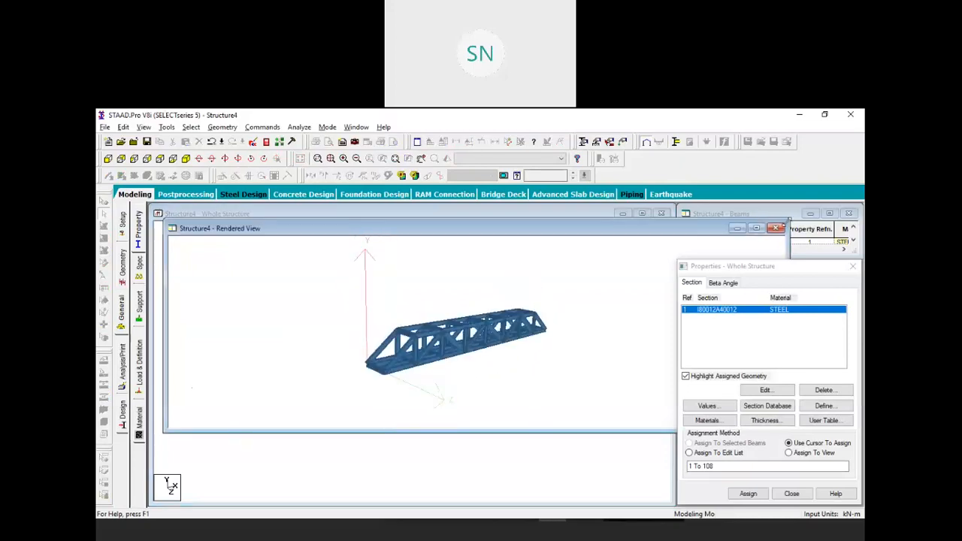
left_click(775, 227)
middle_click_drag(481, 383, 513, 363)
scroll(514, 364, "down", 4)
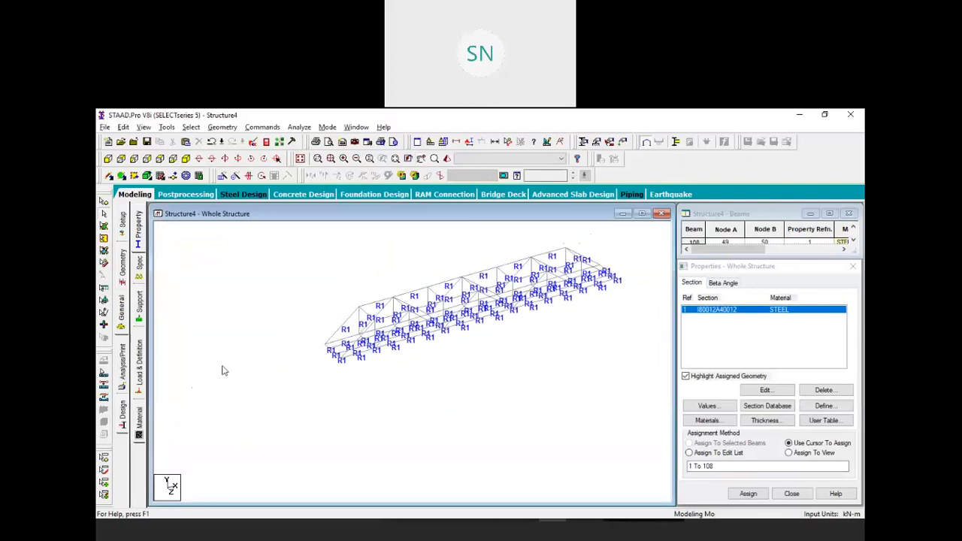
left_click(140, 308)
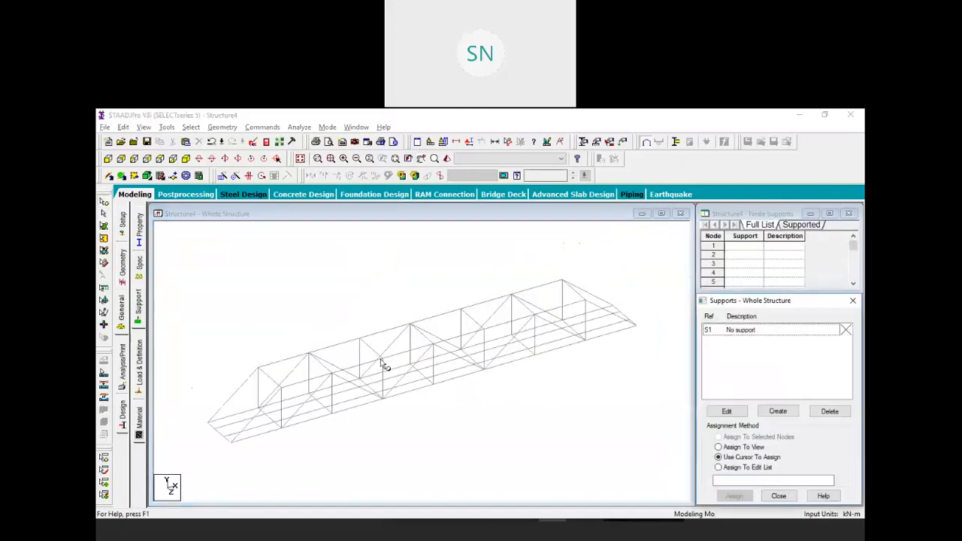
Create a pinned support, added as Support 2
left_click(109, 158)
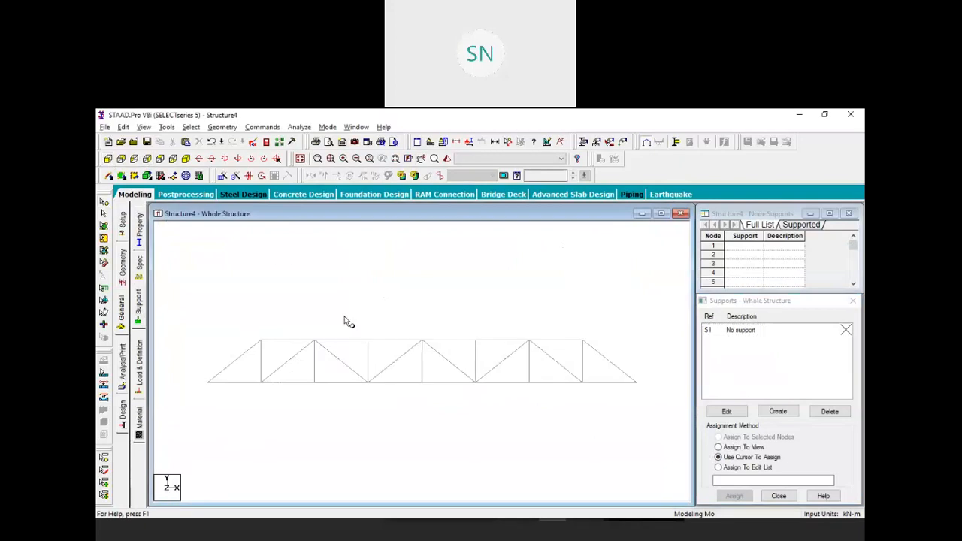
left_click(776, 411)
left_click(684, 276)
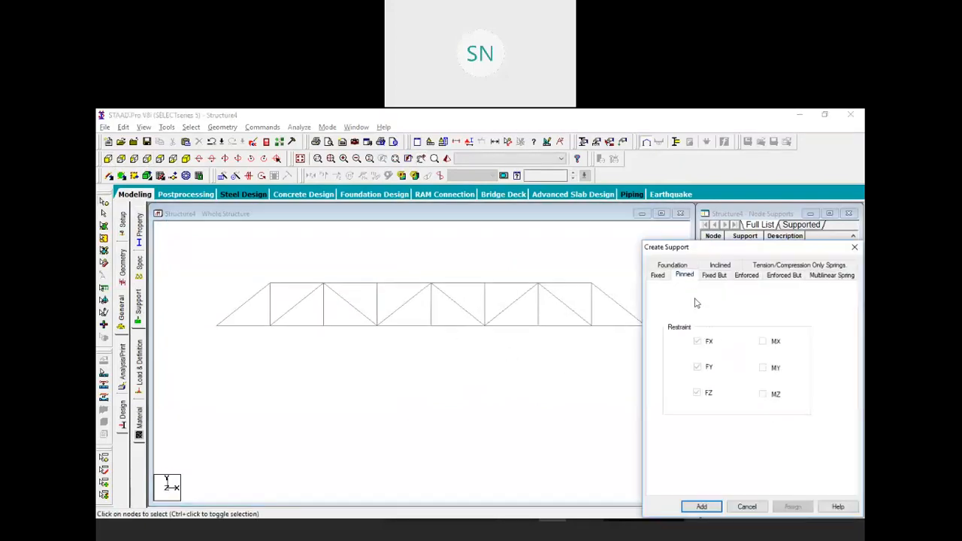
left_click(713, 508)
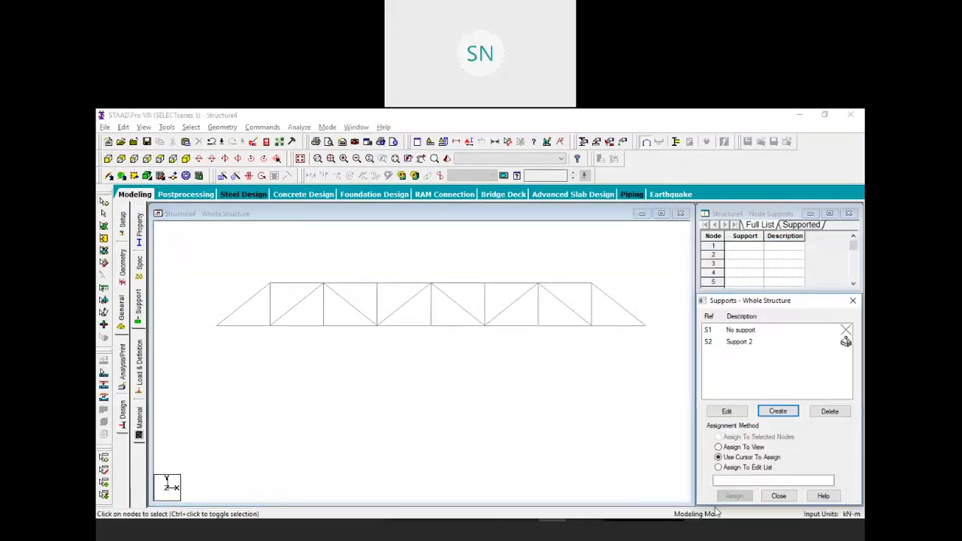
Assign Support 2 to the truss end nodes 1, 9, 17, 25, 33, 41, 42 and 50
left_click(756, 341)
left_click_drag(633, 310, 663, 339)
left_click_drag(213, 308, 224, 337, "ctrl")
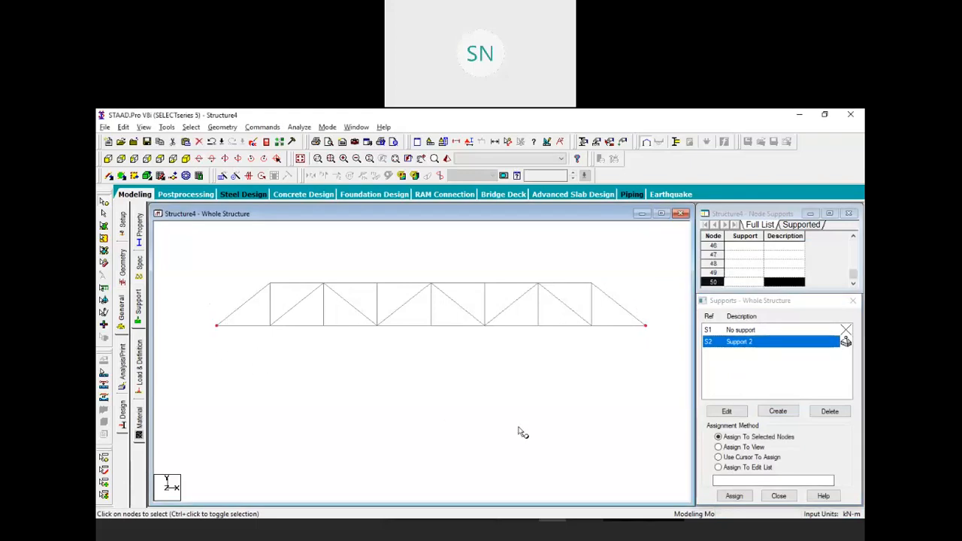
left_click(732, 497)
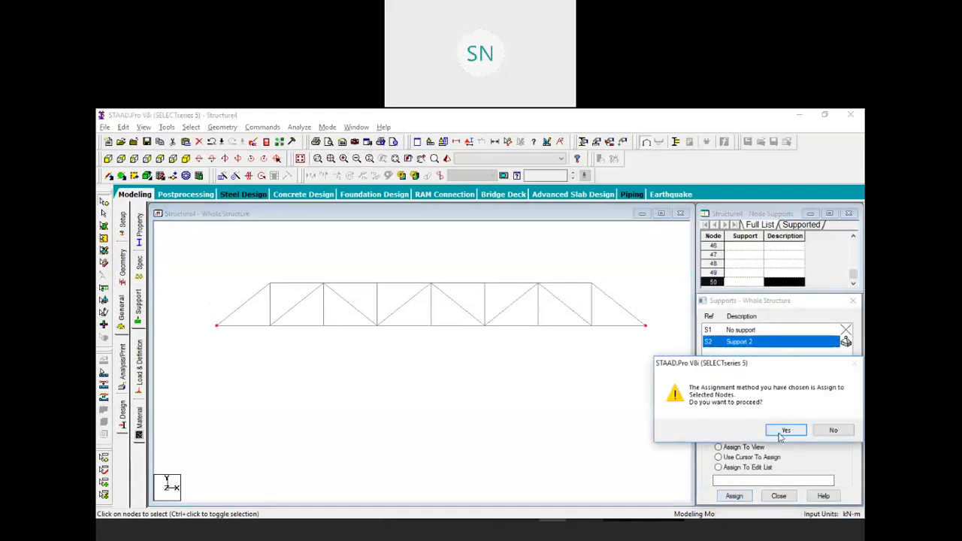
left_click(785, 433)
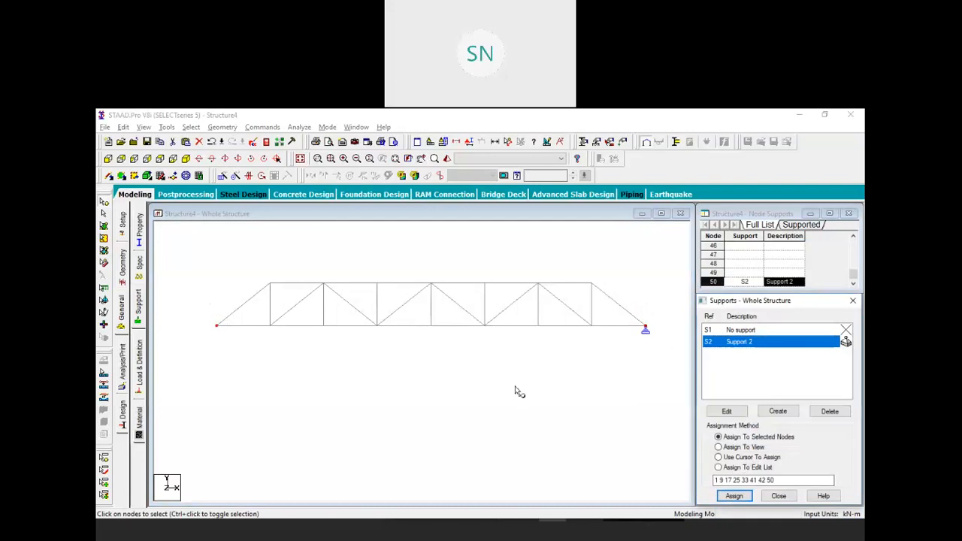
left_click(174, 159)
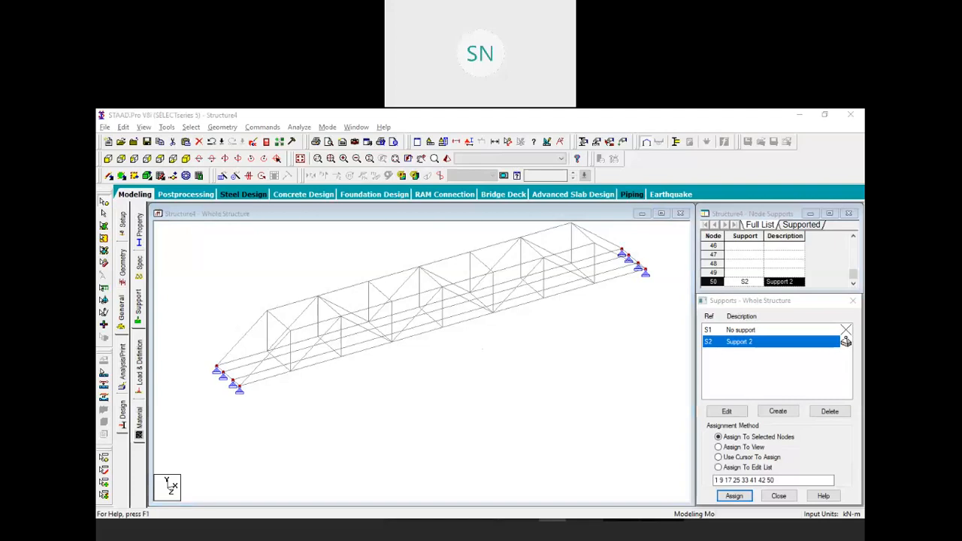
Add a new vehicle under Vehicle Definitions with type reference 1 and width 2
left_click(139, 364)
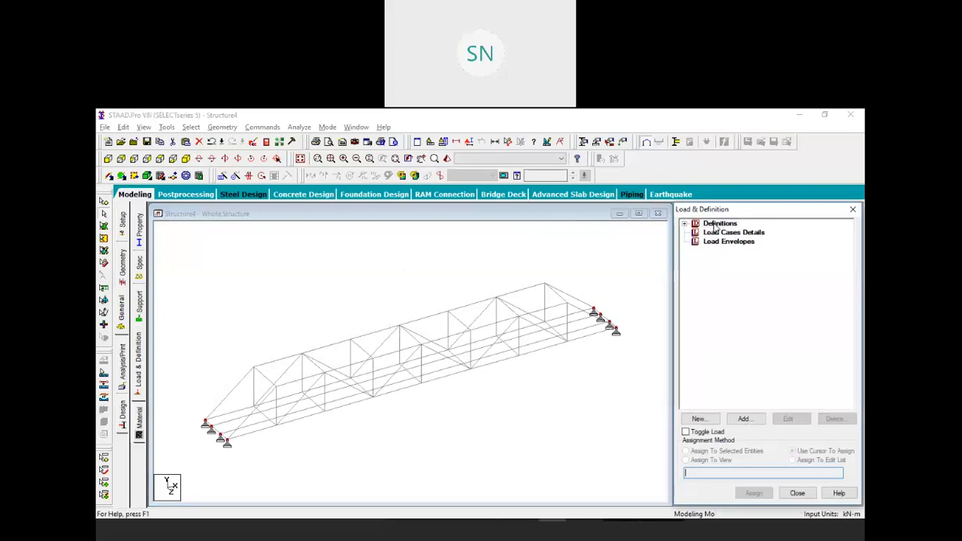
left_click(684, 224)
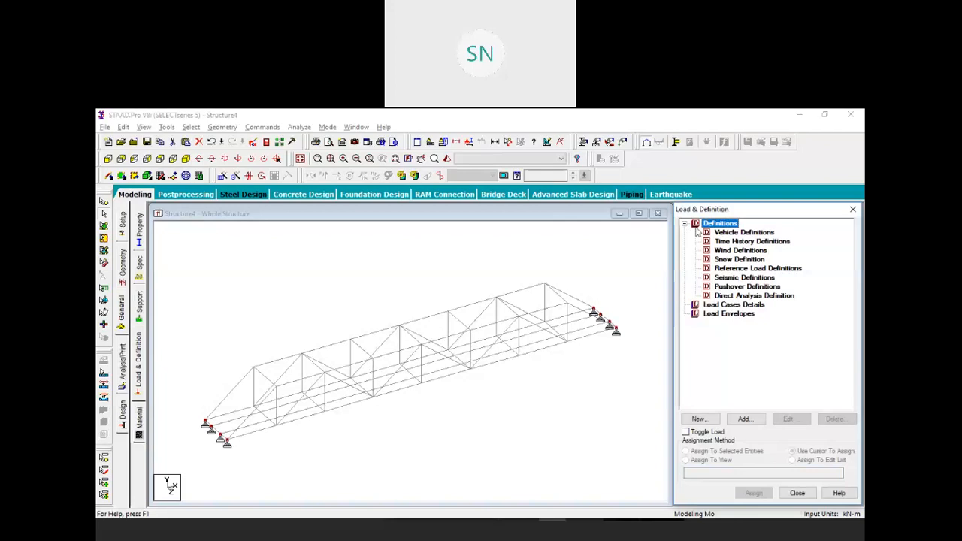
left_click(724, 234)
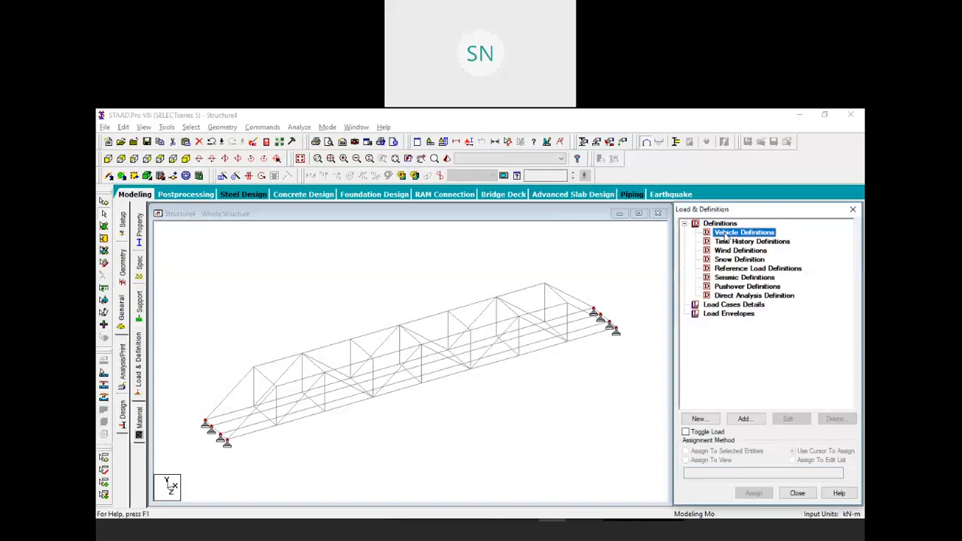
left_click(753, 418)
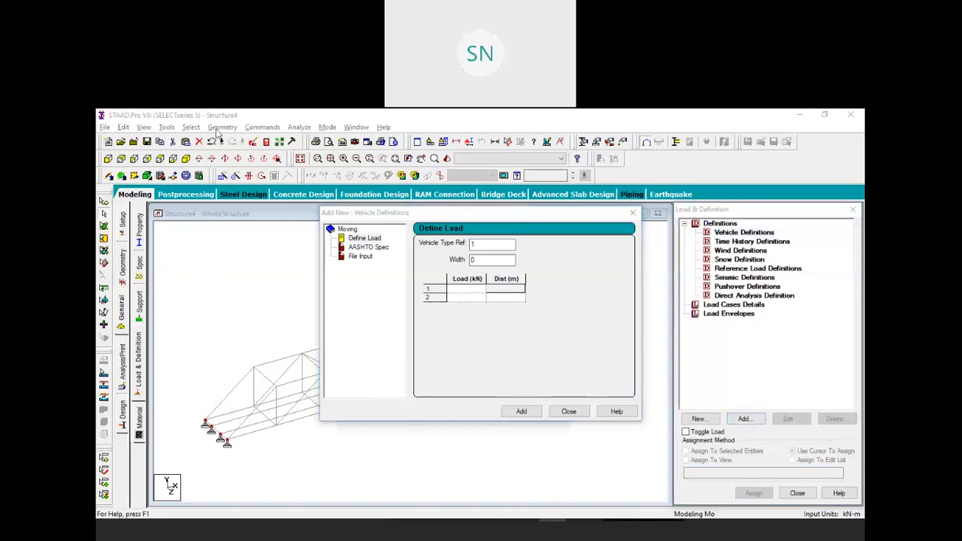
left_click(447, 218)
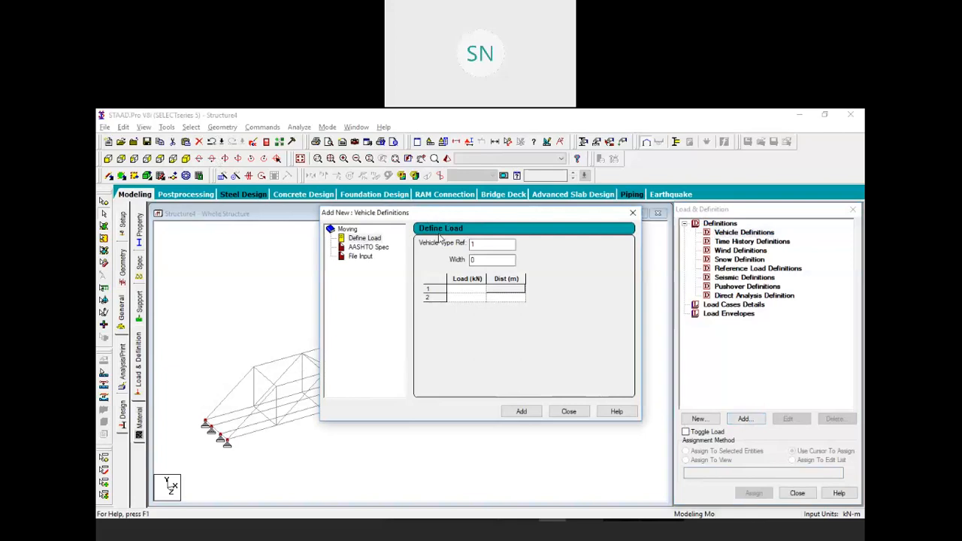
left_click_drag(428, 217, 440, 237)
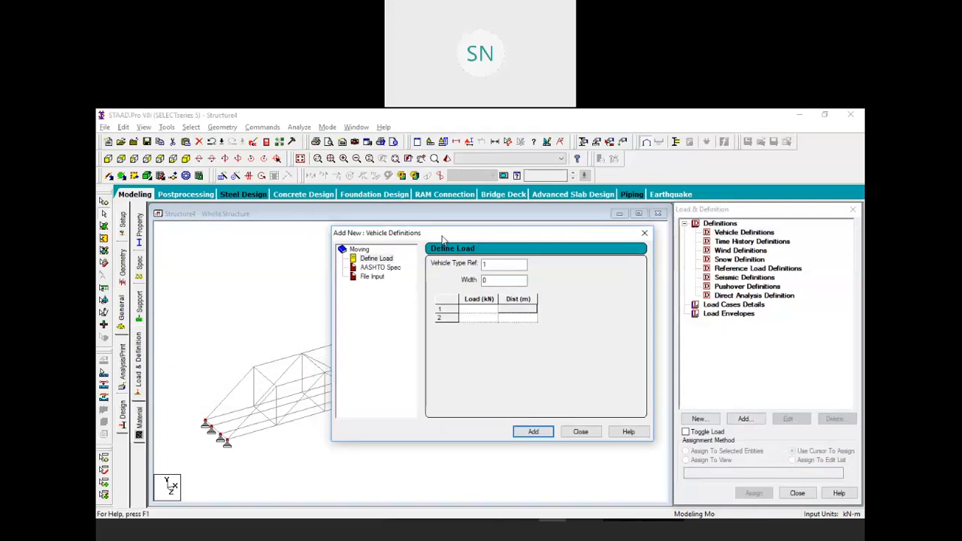
left_click(493, 280)
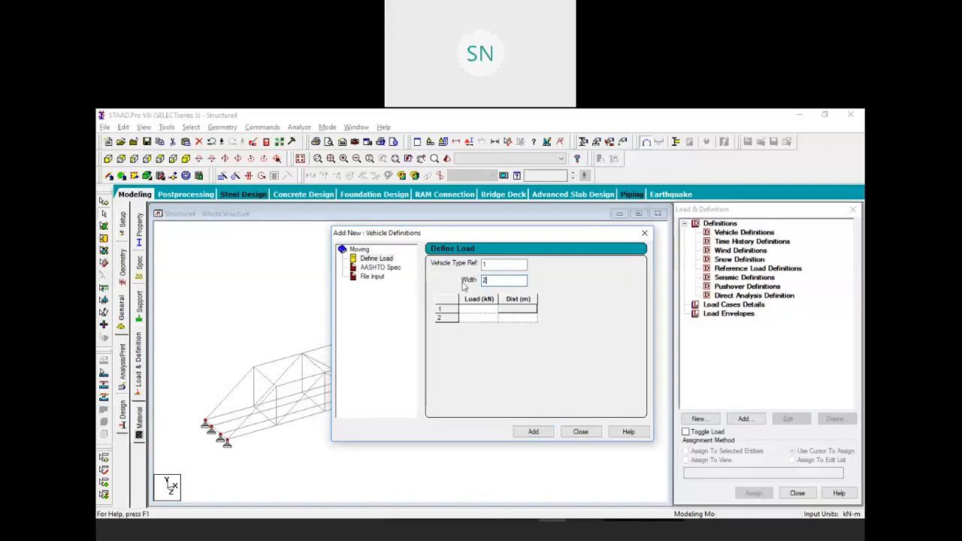
left_click(485, 313)
Enter the first three axle loads of 75 kN each, spaced 1 m and 1 m
type("75")
left_click(484, 321)
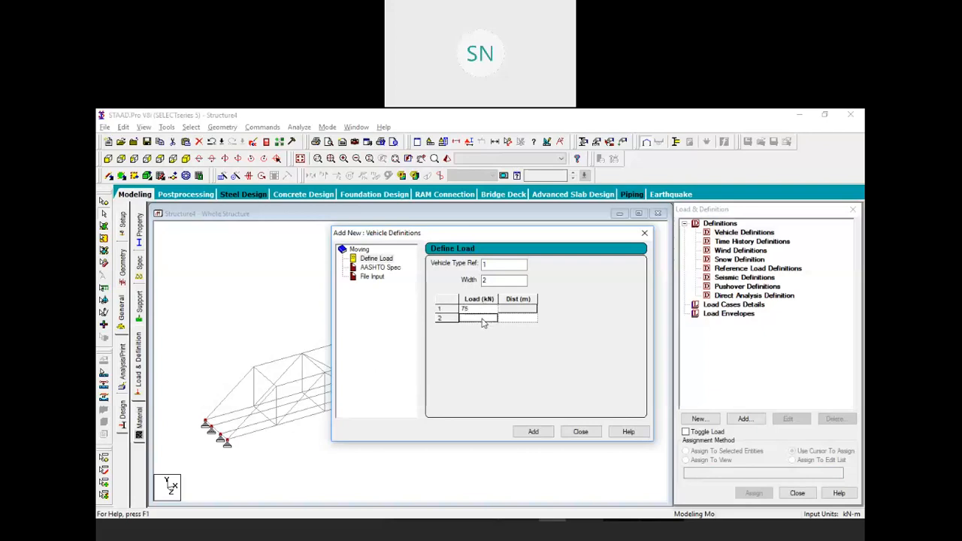
type("75")
left_click(509, 321)
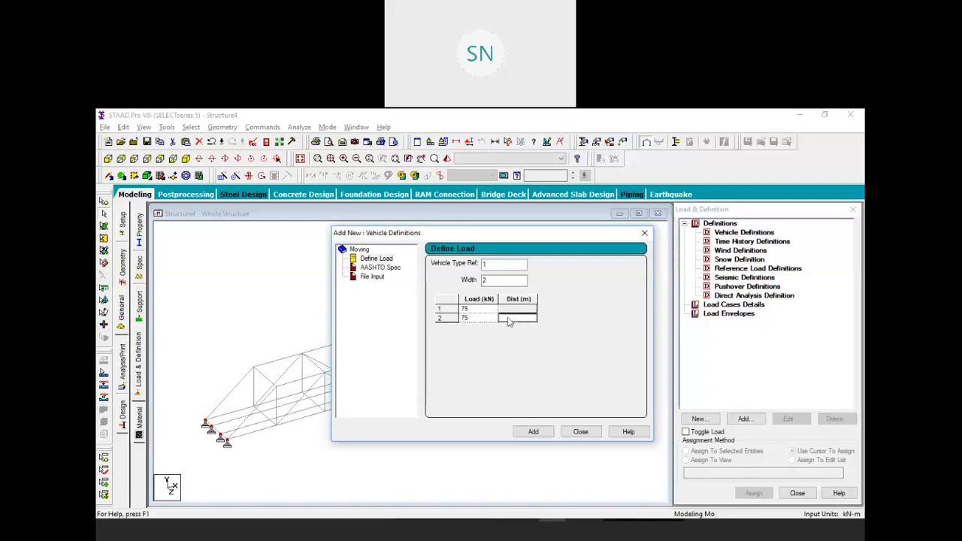
type("1")
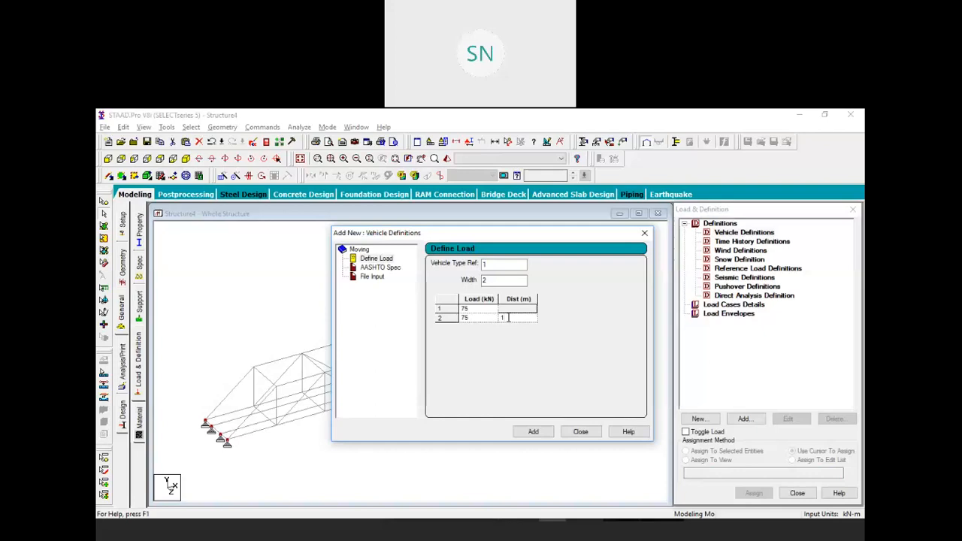
left_click(510, 309)
key("Tab")
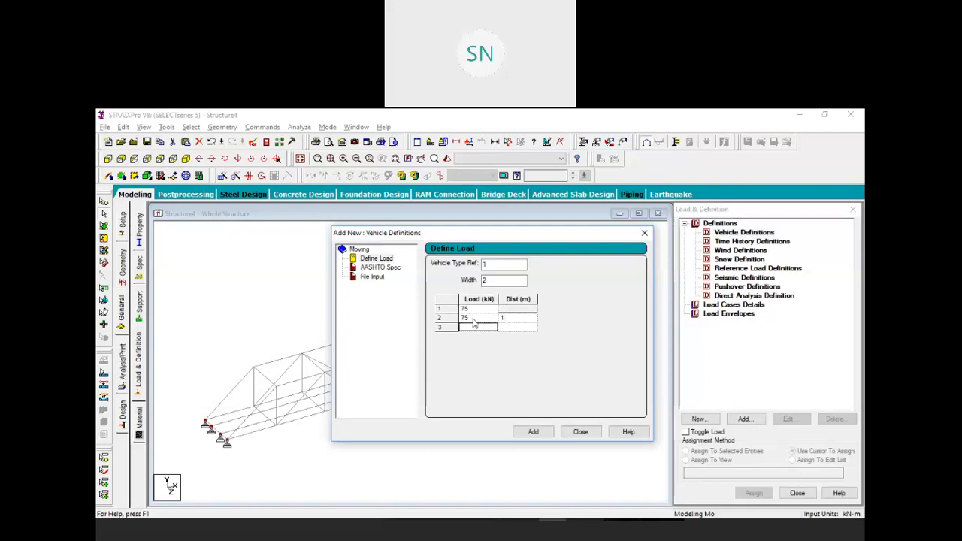
type("75")
left_click(517, 328)
type("1")
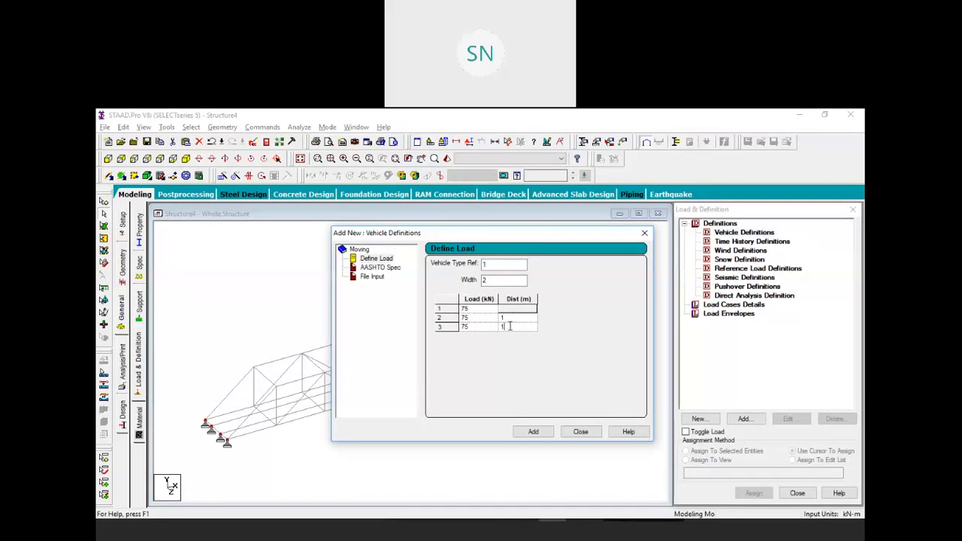
Add a fourth 50 kN axle at 2.5 m and save vehicle TYPE 1
key("Tab")
type("5")
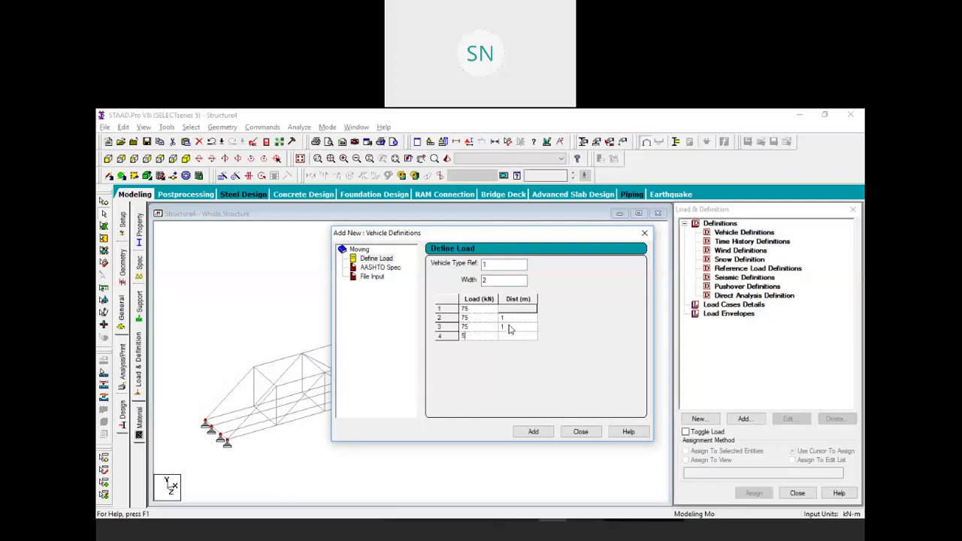
type("0")
left_click(509, 336)
type("2.5")
left_click(533, 431)
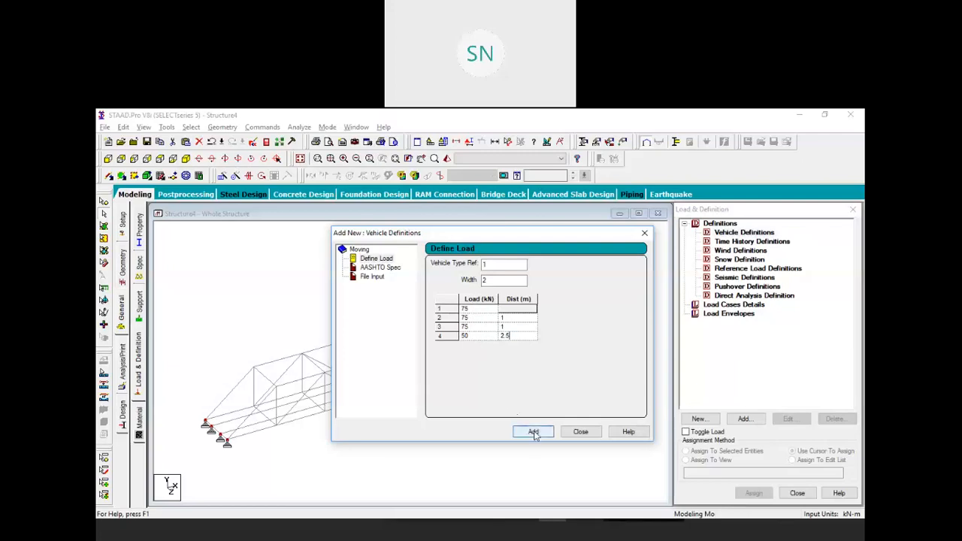
left_click(579, 431)
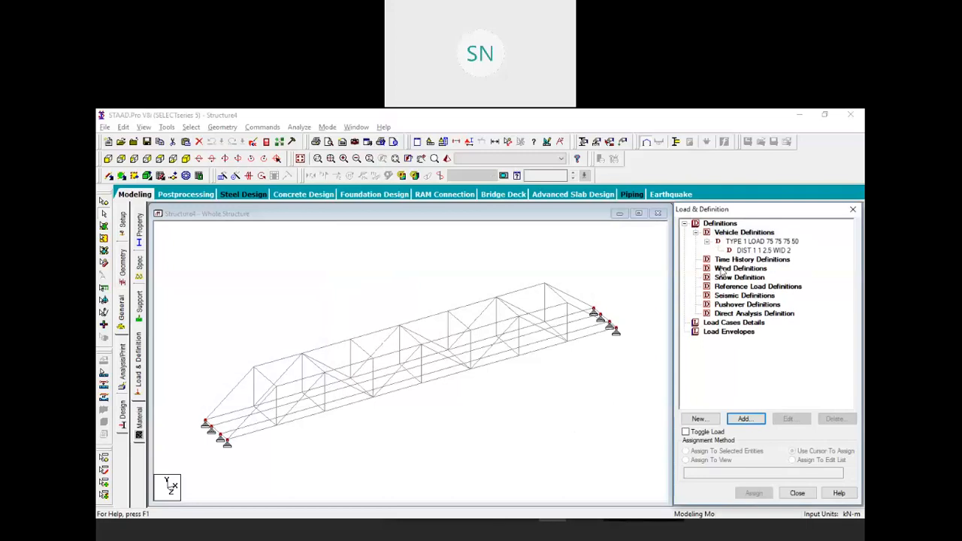
Review the new vehicle entry DIST 1 1 2.5 WID 2 in the Vehicle Definitions tree
left_click(462, 358)
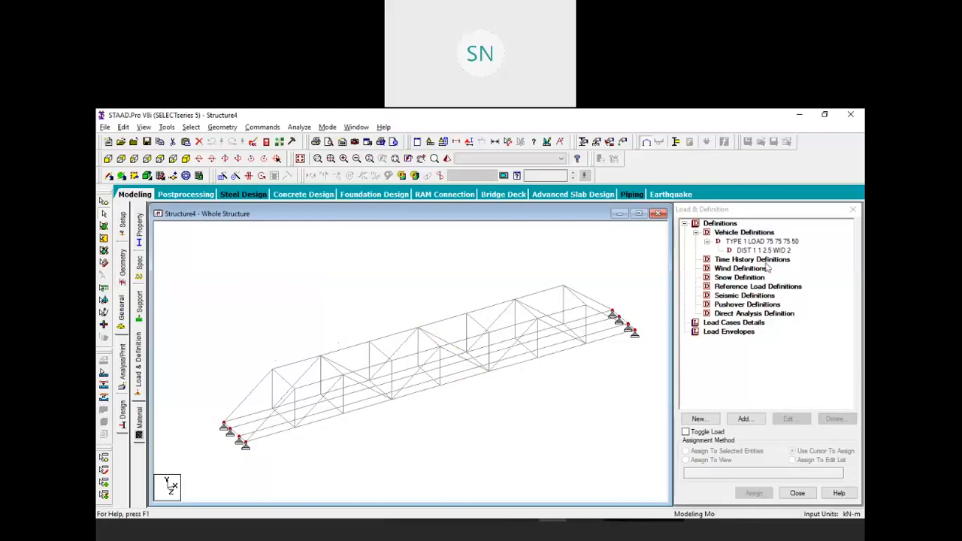
left_click(763, 250)
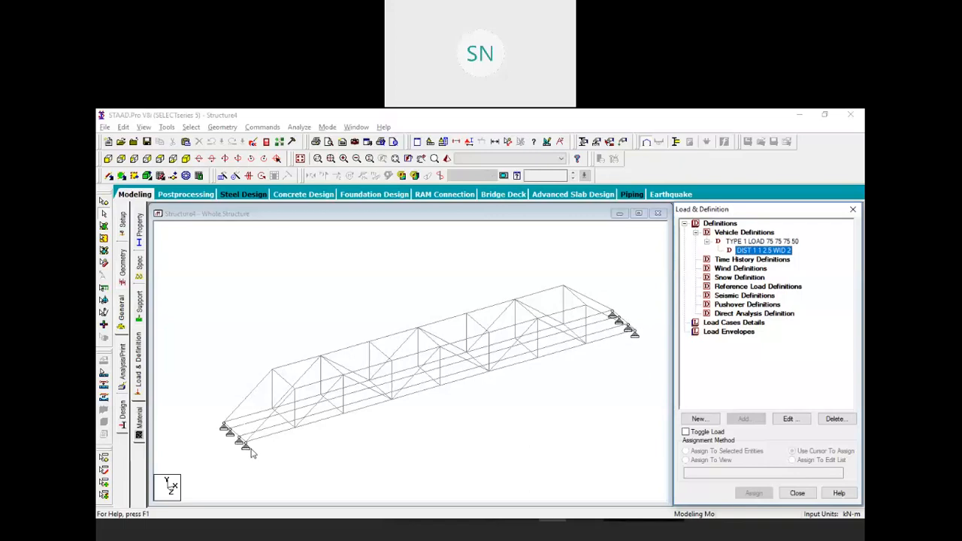
left_click(732, 323)
Add a Load Generation case with 100 loads and select the new 1 - 100 entry
left_click(742, 418)
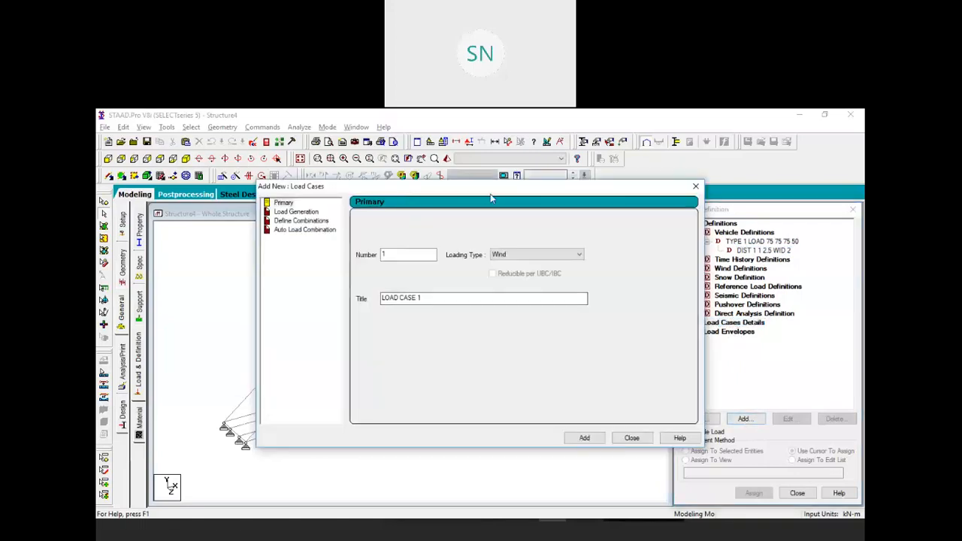
left_click(386, 215)
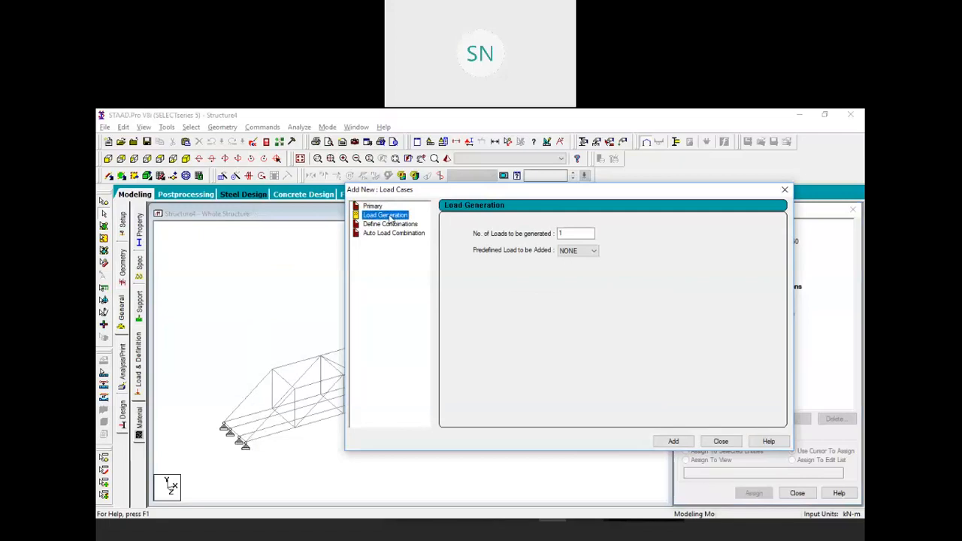
double_click(560, 233)
type("1")
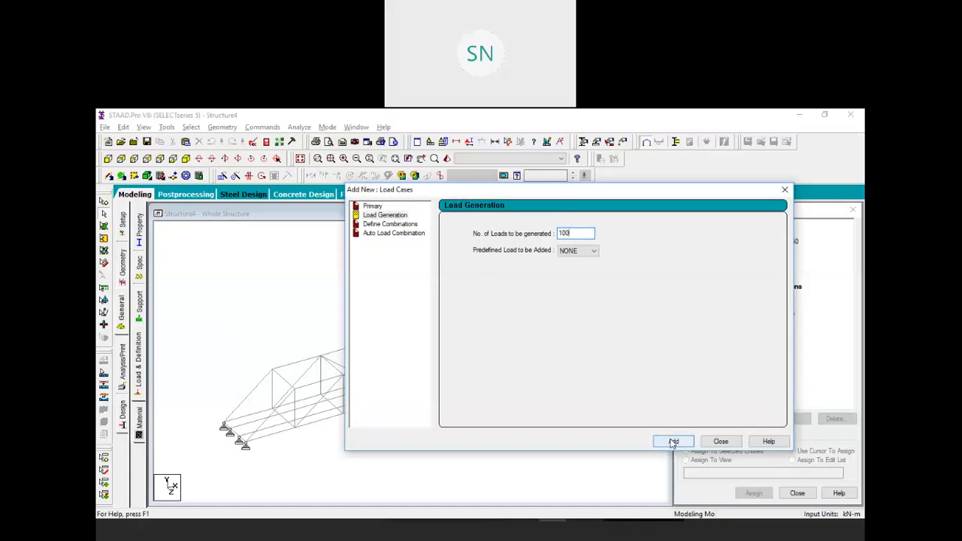
left_click(720, 442)
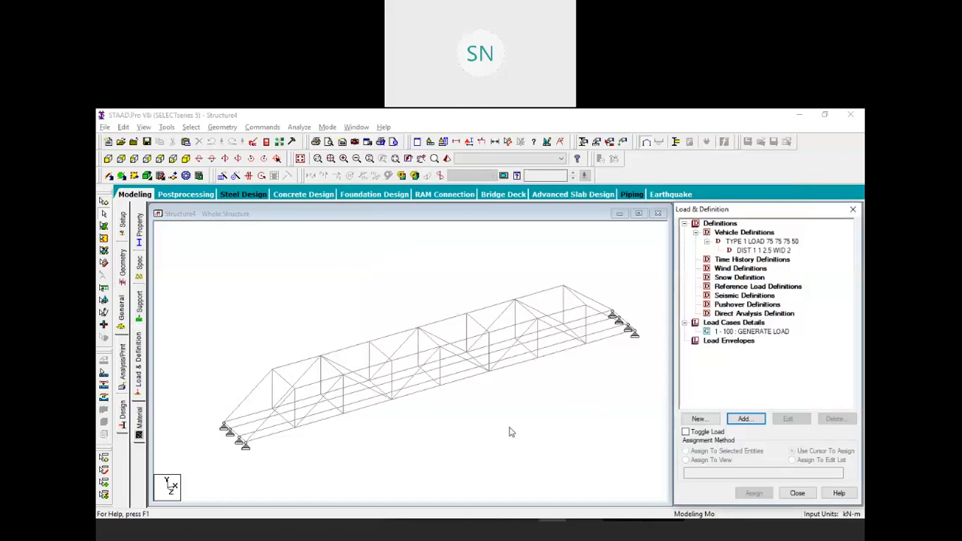
middle_click_drag(489, 418, 503, 426)
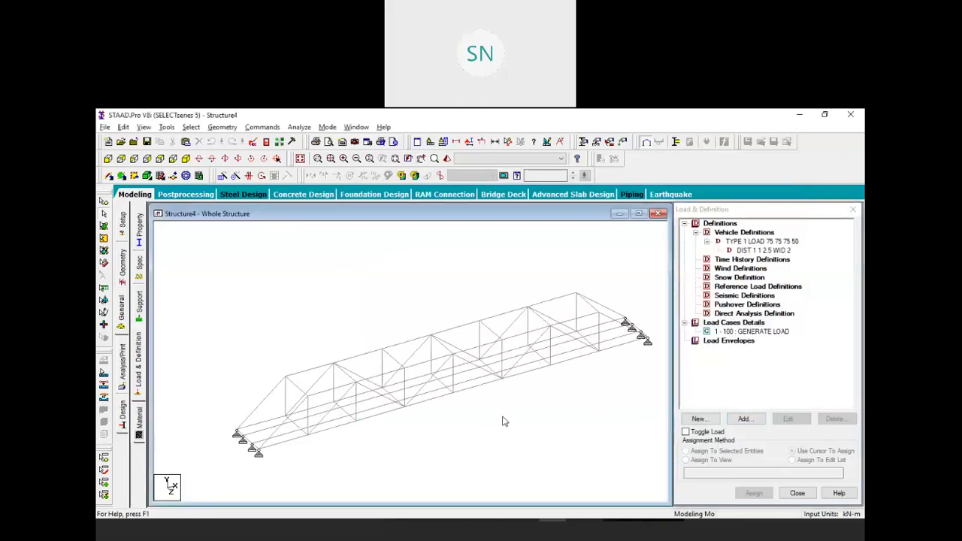
left_click(755, 333)
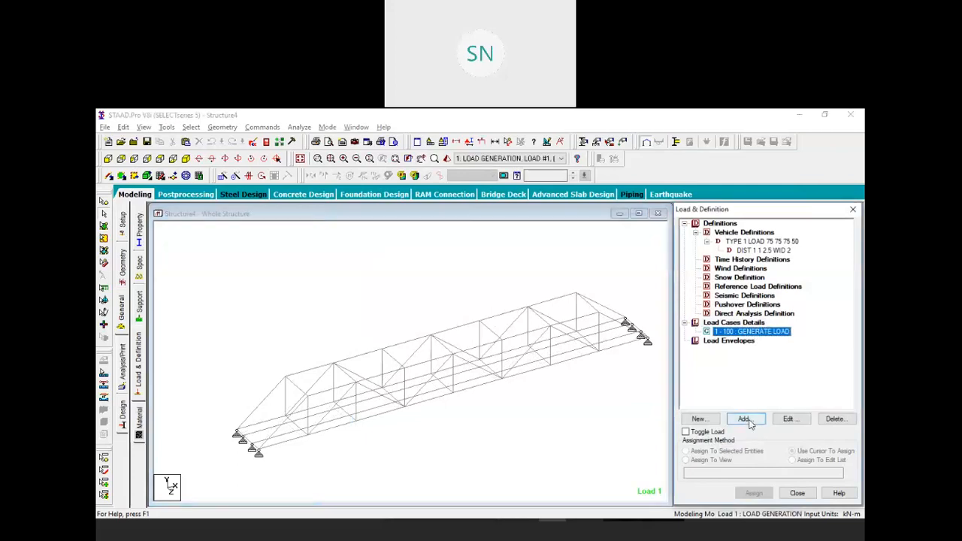
Place vehicle Type 1 at x, y, z 0 in the generated loads, then reopen its definition
left_click(746, 421)
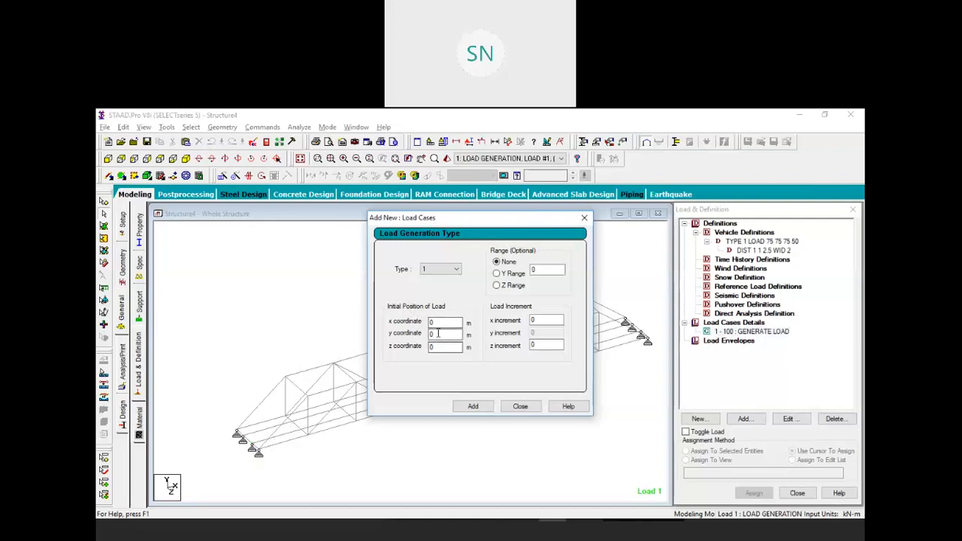
left_click(473, 407)
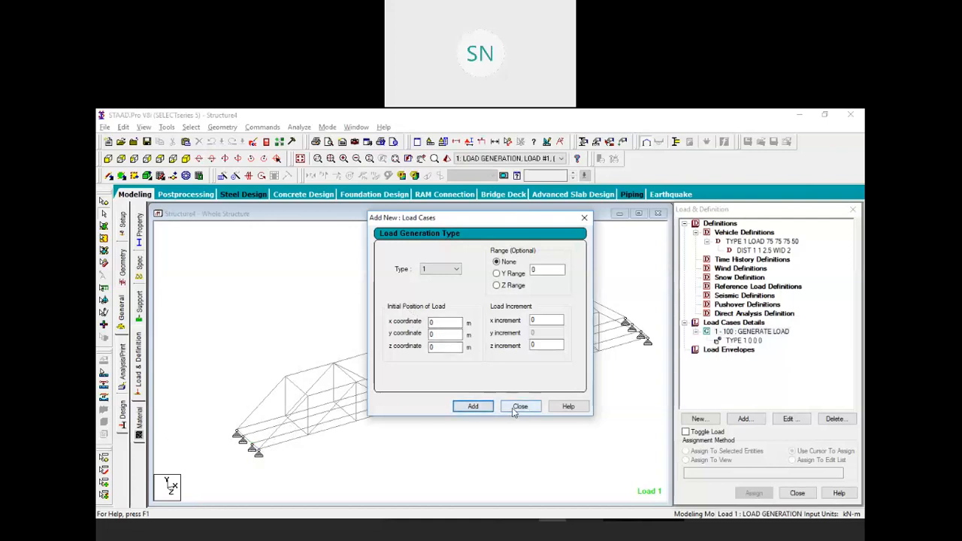
left_click(517, 407)
left_click(737, 342)
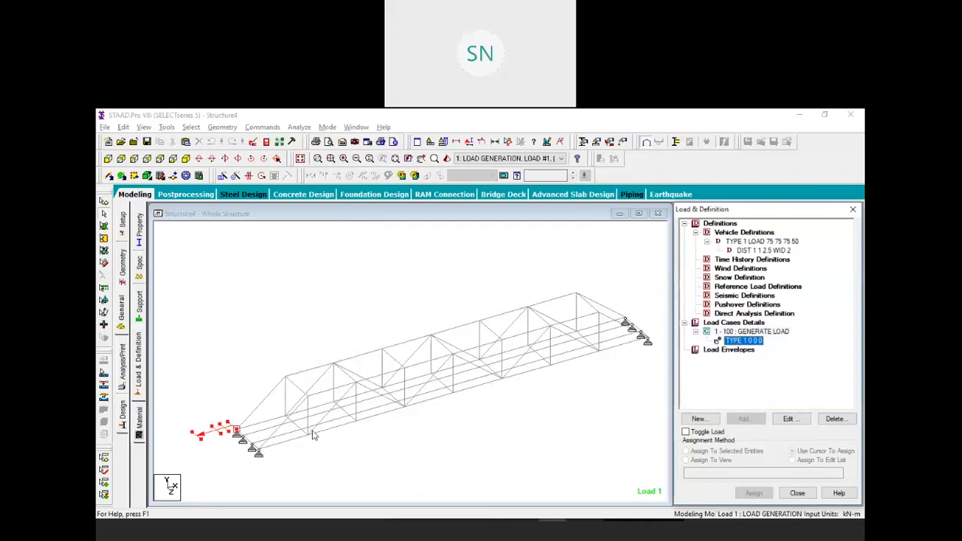
scroll(241, 448, "up", 3)
scroll(314, 444, "up", 1)
middle_click_drag(337, 447, 326, 408)
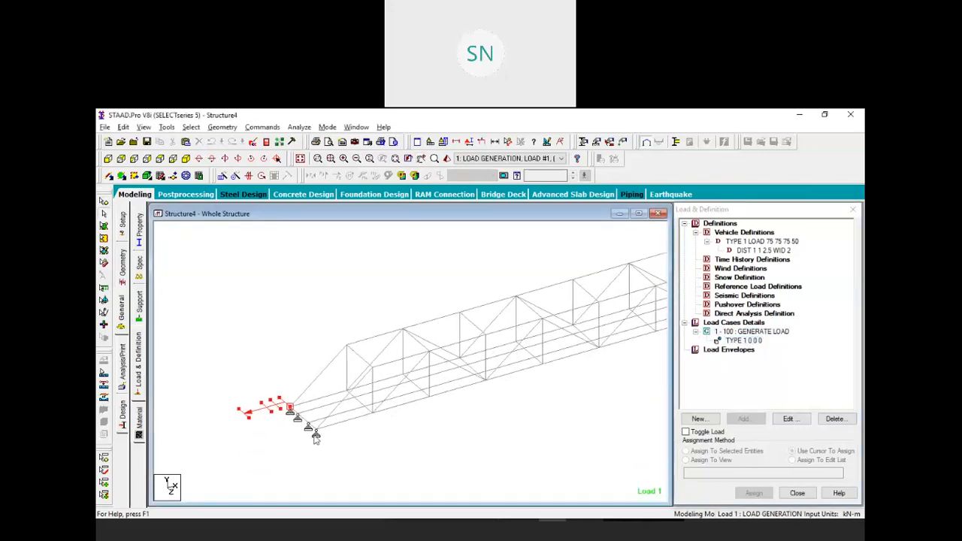
middle_click_drag(327, 410, 338, 422)
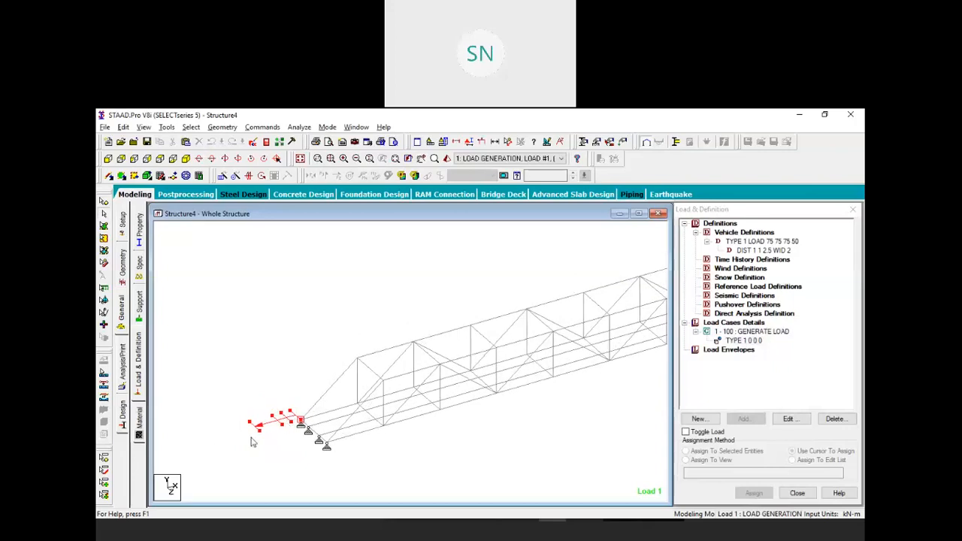
left_click(764, 251)
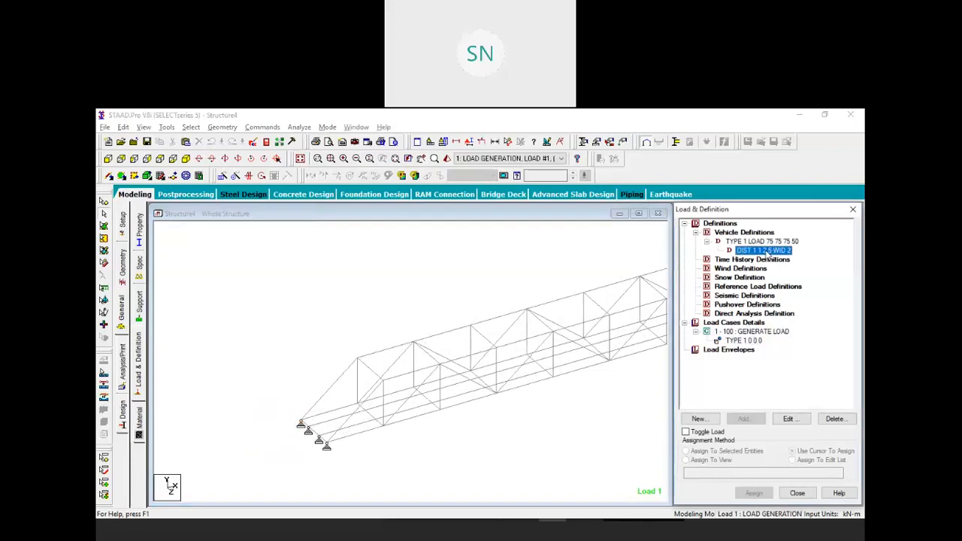
left_click(800, 423)
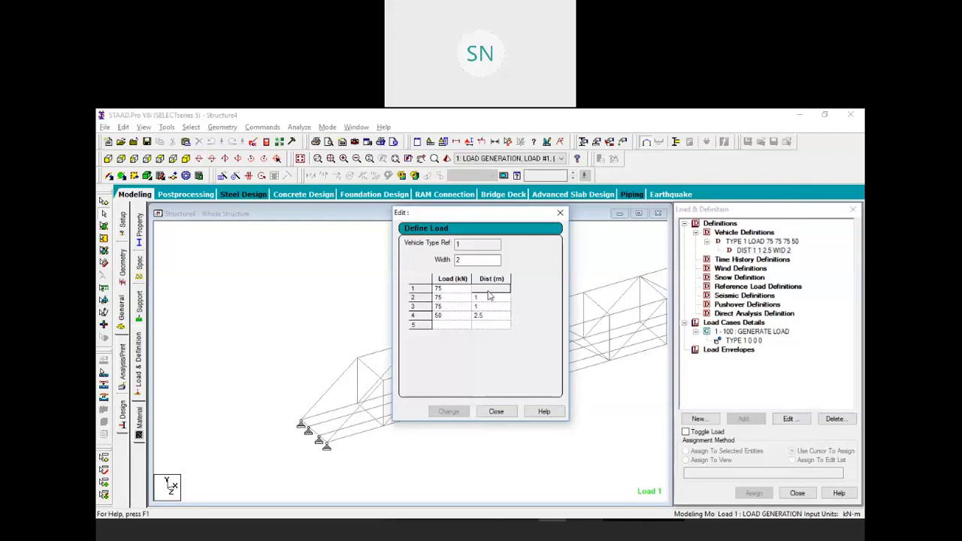
Reorder the vehicle's axles so loads read 50 75 75 75 with spacings 2.5 1 1
left_click(449, 315)
left_click(451, 291)
type("50")
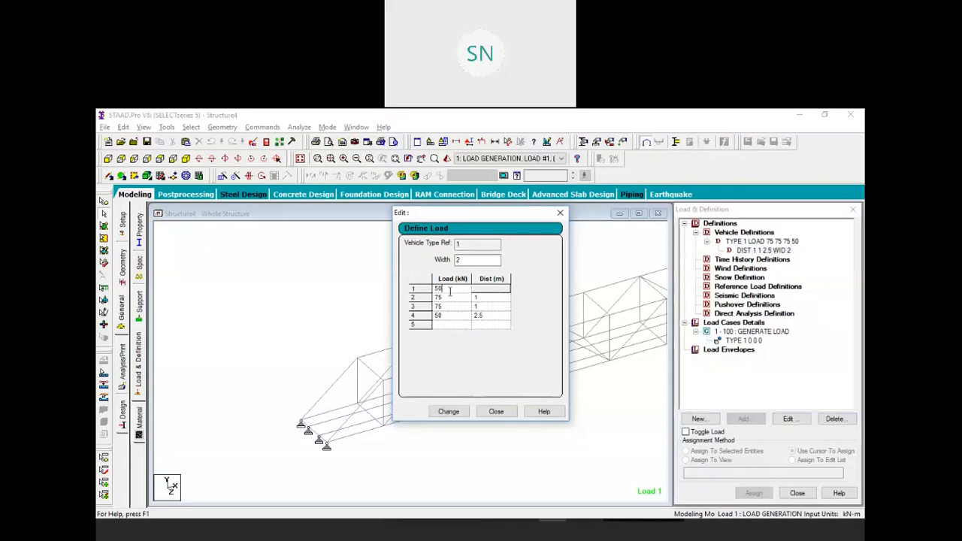
left_click(450, 317)
left_click(447, 315)
left_click_drag(444, 316, 423, 315)
left_click(485, 316)
left_click_drag(485, 315, 464, 295)
type("1")
type("2.5")
left_click(458, 412)
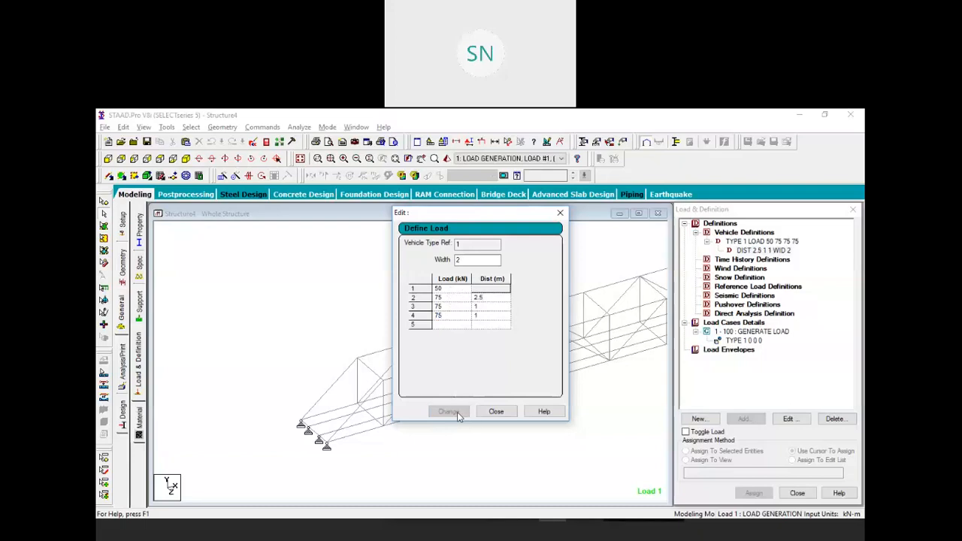
left_click(497, 411)
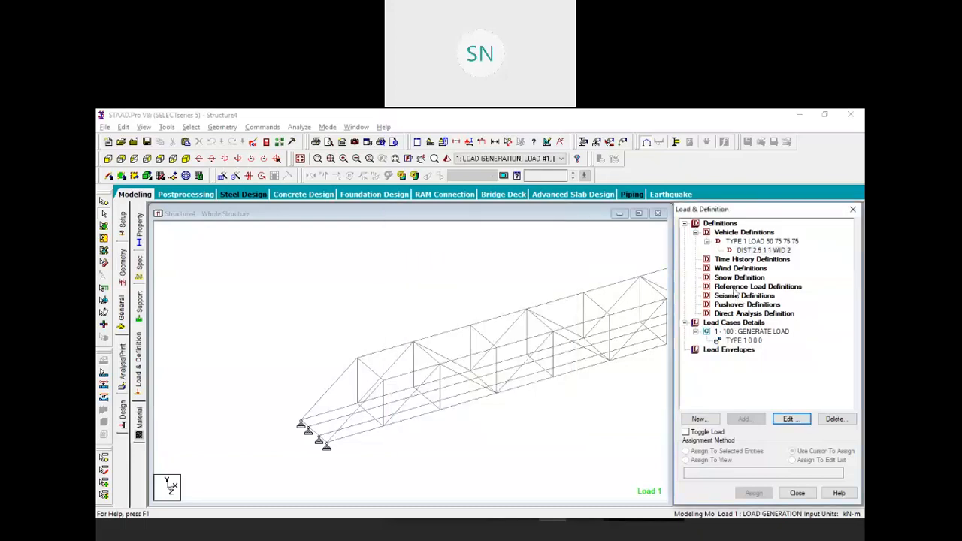
Display the generated TYPE 1 0 0 0 vehicle load on the truss
left_click(740, 340)
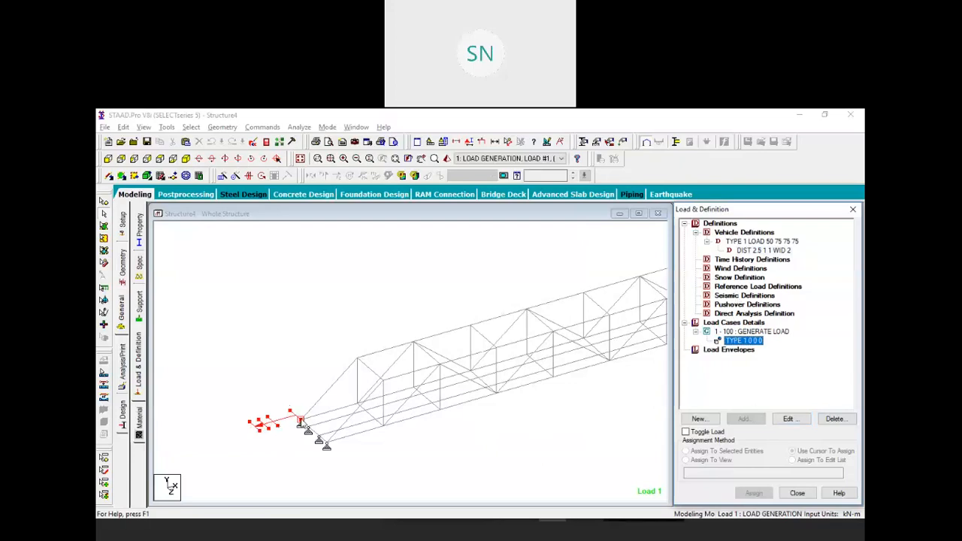
scroll(303, 422, "down", 3)
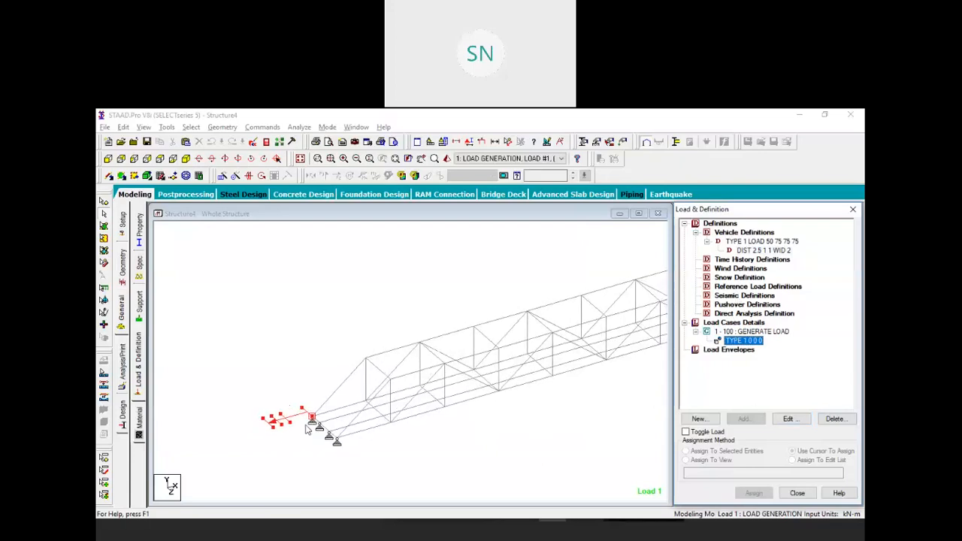
scroll(335, 420, "up", 2)
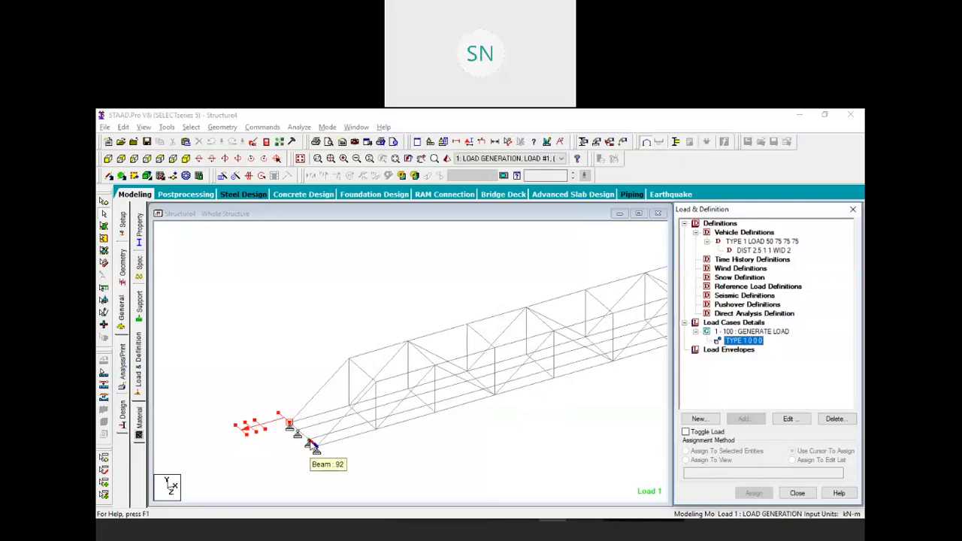
Set the vehicle load's starting z coordinate to 3.5 m
left_click(788, 419)
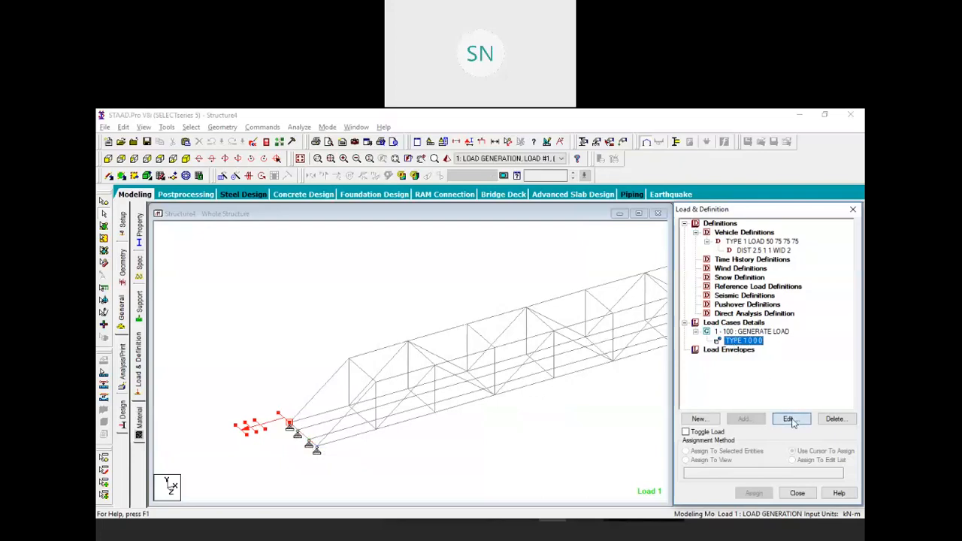
double_click(434, 346)
type("3.5")
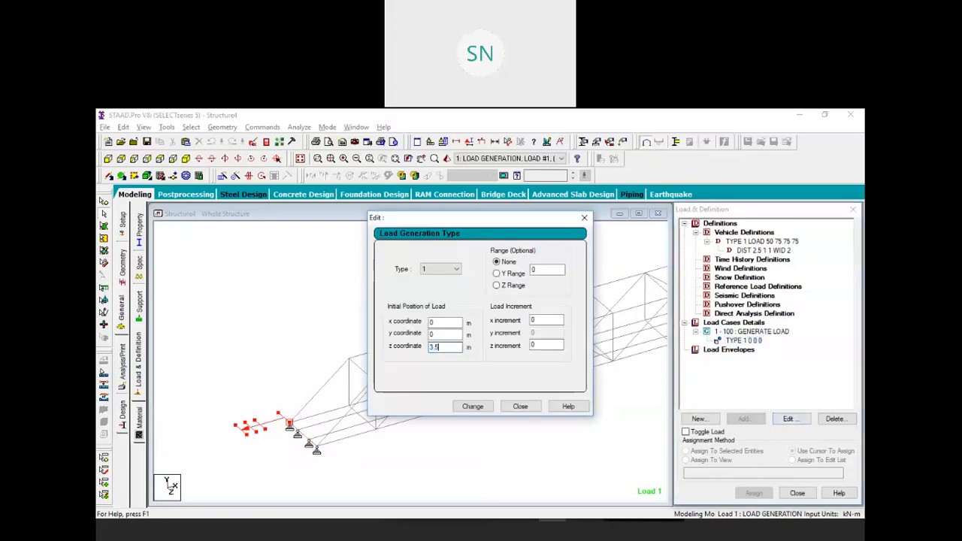
left_click(472, 406)
left_click(510, 406)
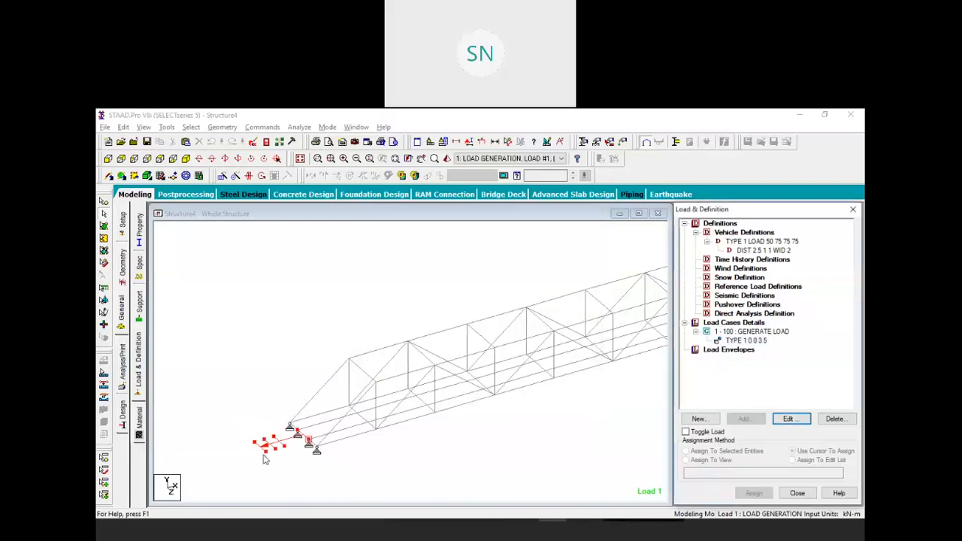
Give the TYPE 1 0 0 3.5 load an x increment of 0.5 m
left_click(738, 341)
left_click(787, 419)
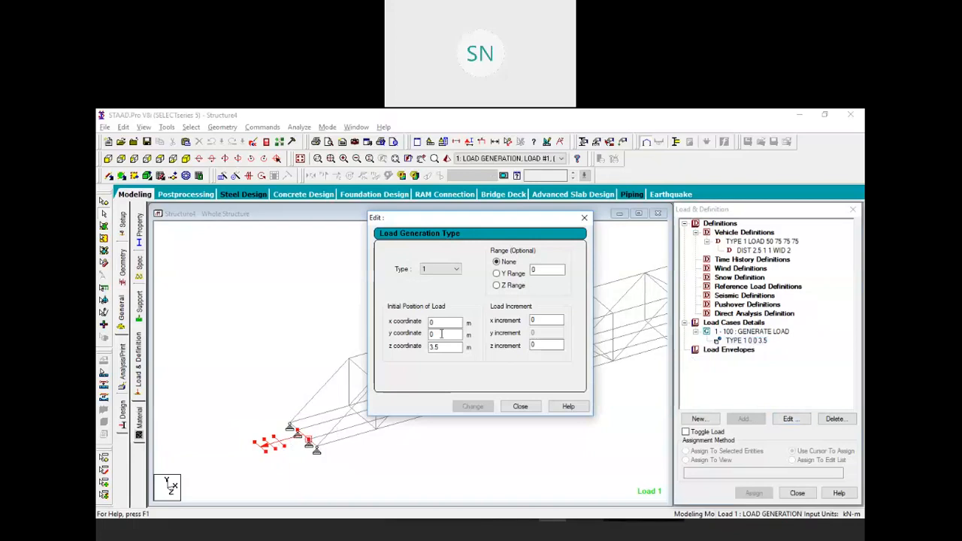
double_click(542, 320)
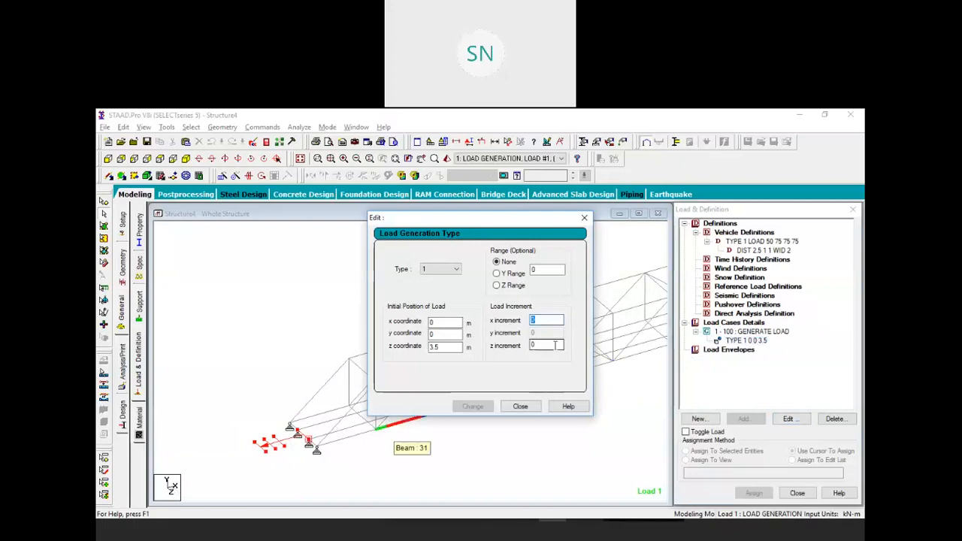
left_click(472, 406)
left_click(518, 406)
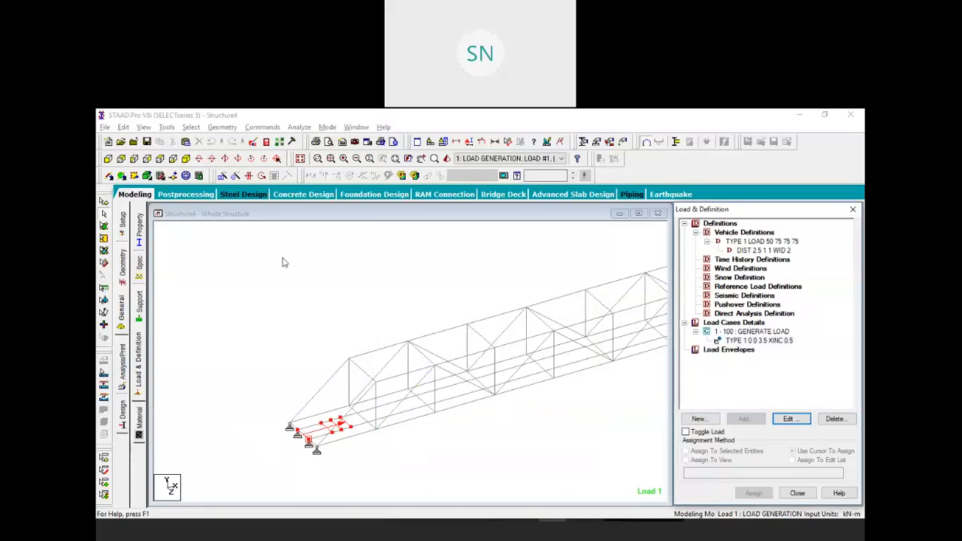
Add a Perform Analysis command to the model
left_click(265, 128)
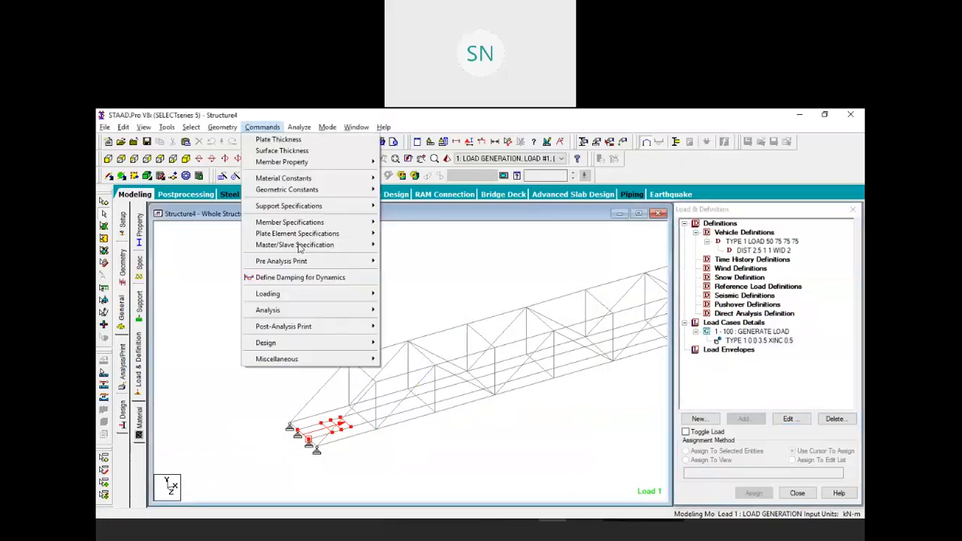
mouse_move(329, 311)
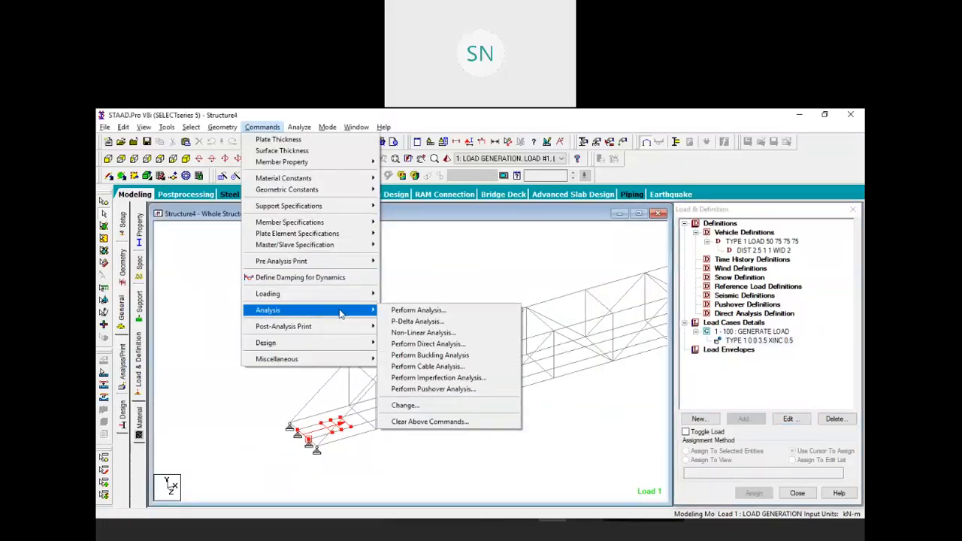
left_click(416, 310)
left_click(442, 385)
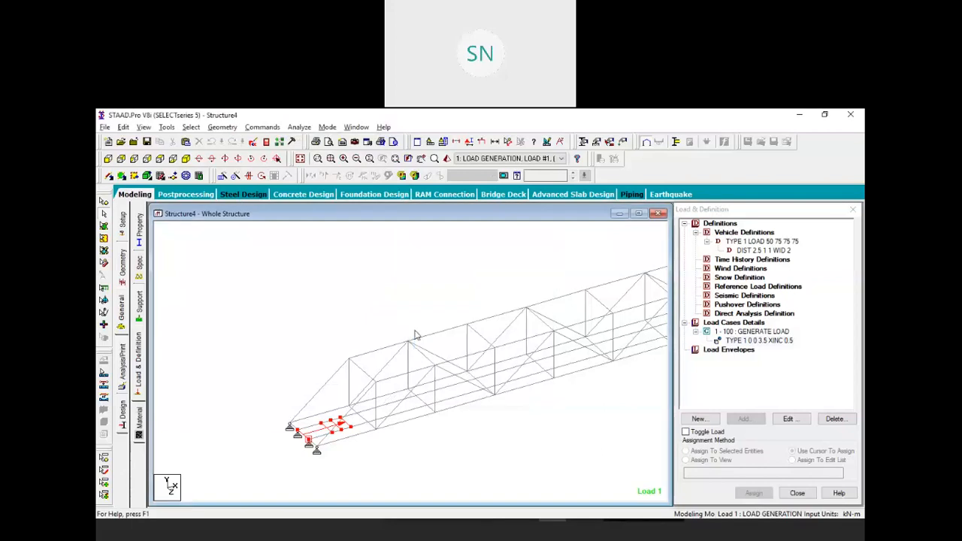
Save and run the analysis, then go to Post Processing mode
left_click(262, 127)
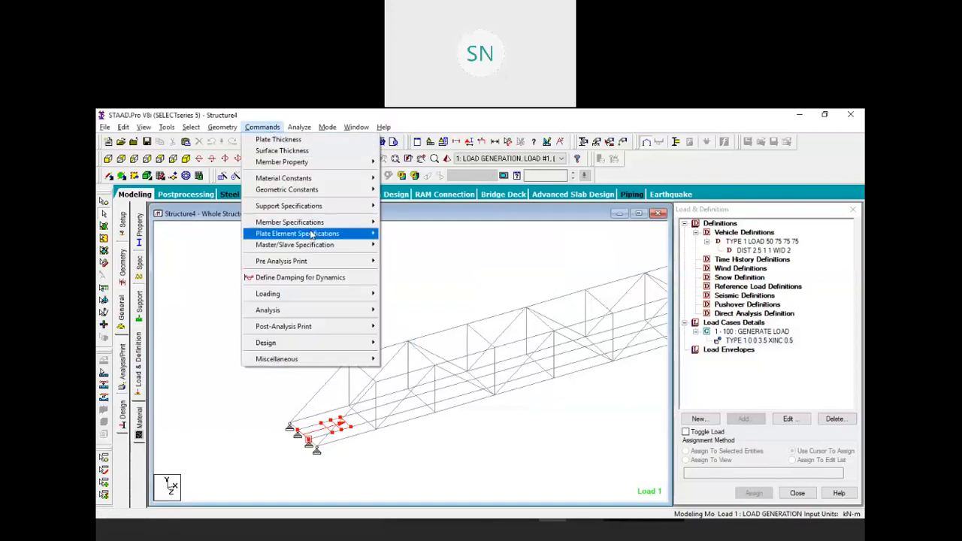
left_click(305, 140)
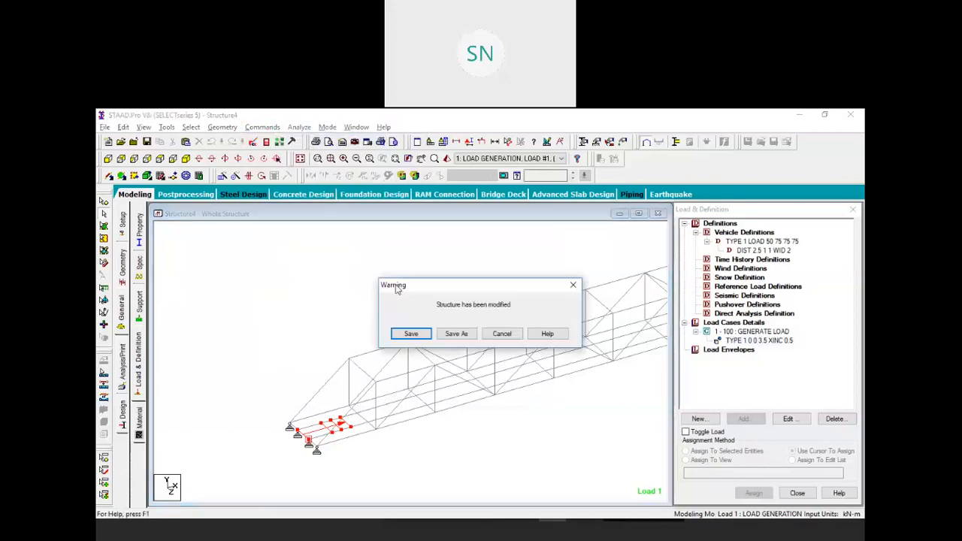
left_click(410, 333)
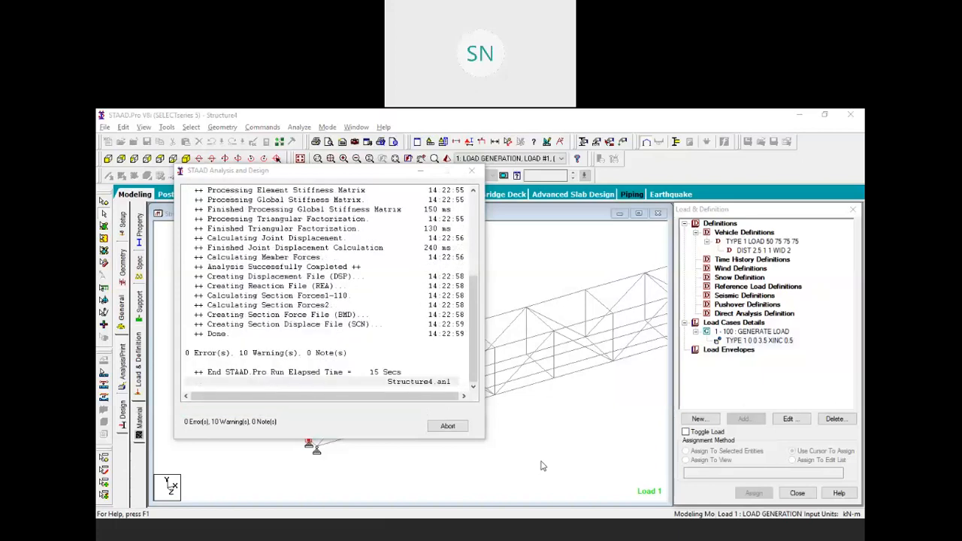
left_click(229, 420)
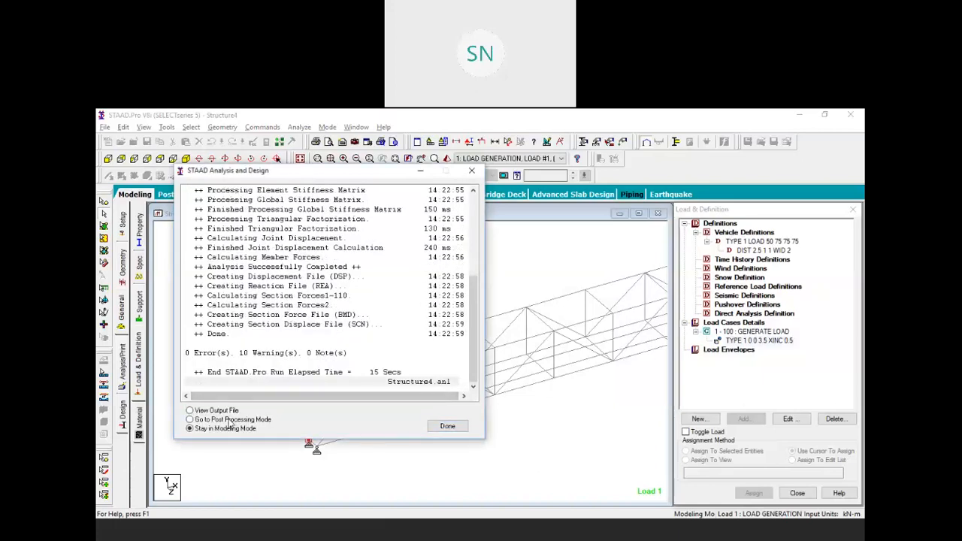
left_click(448, 426)
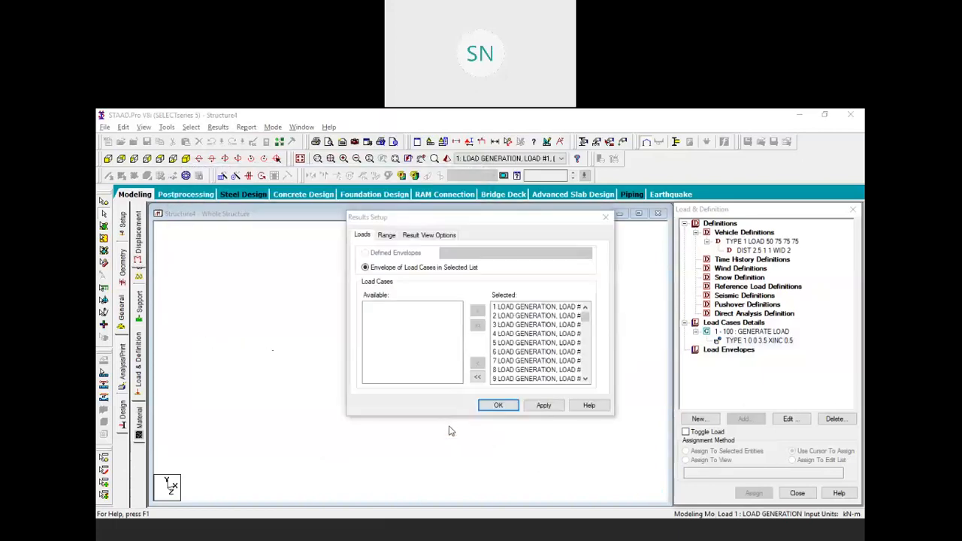
Accept all load cases, view the truss in front elevation and show its loads
left_click_drag(584, 316, 584, 289)
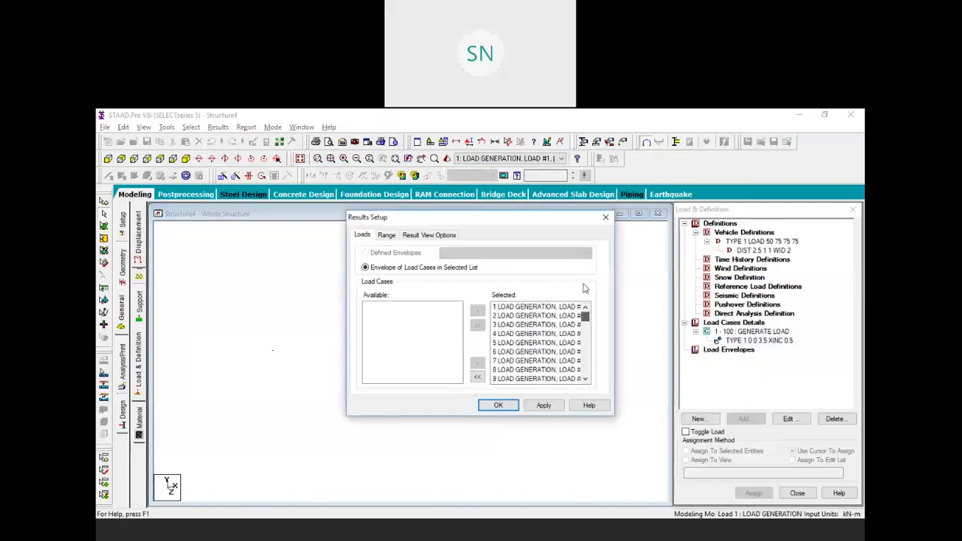
left_click(504, 407)
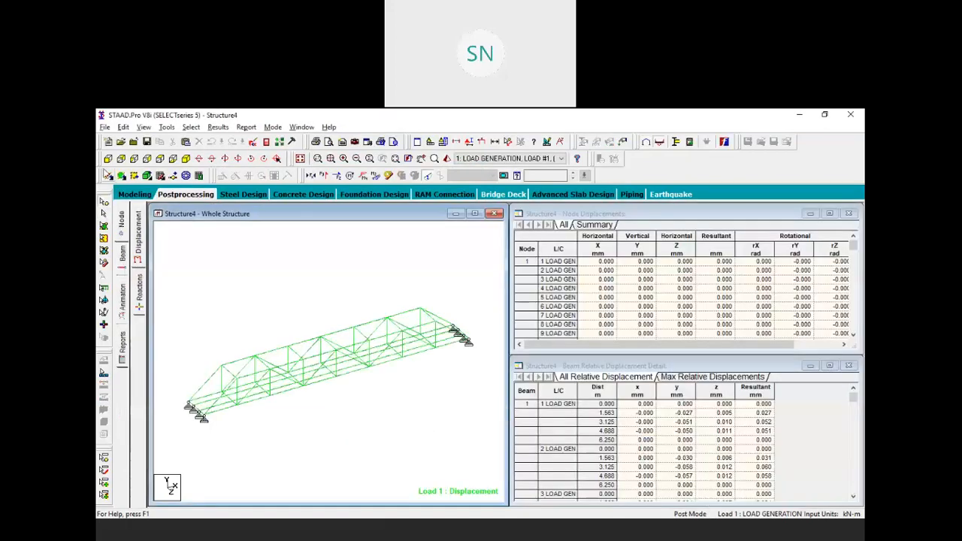
left_click(108, 160)
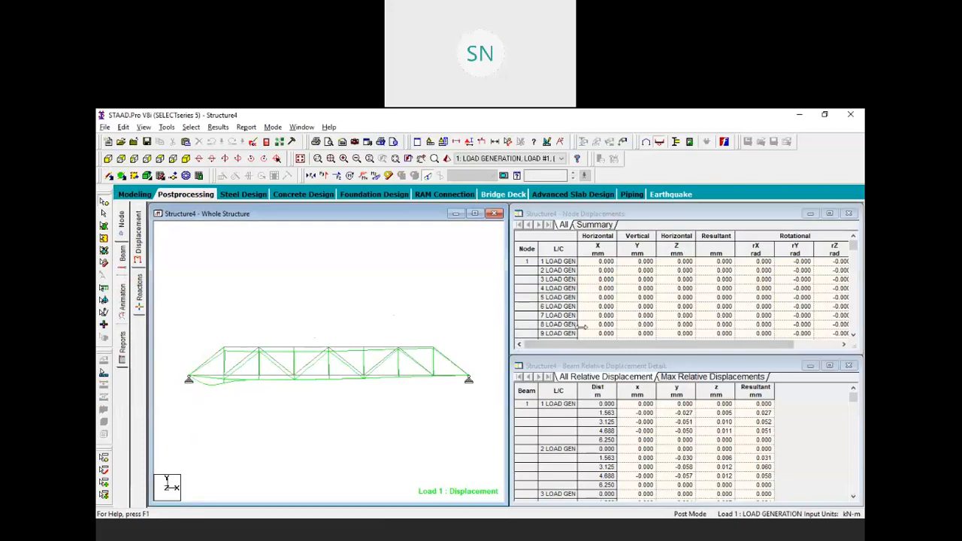
left_click_drag(807, 316, 860, 324)
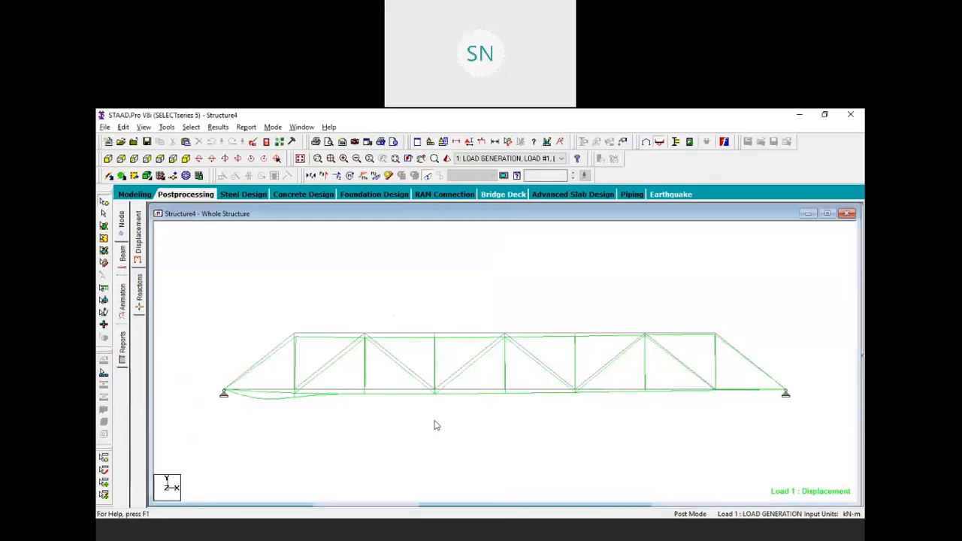
left_click(481, 142)
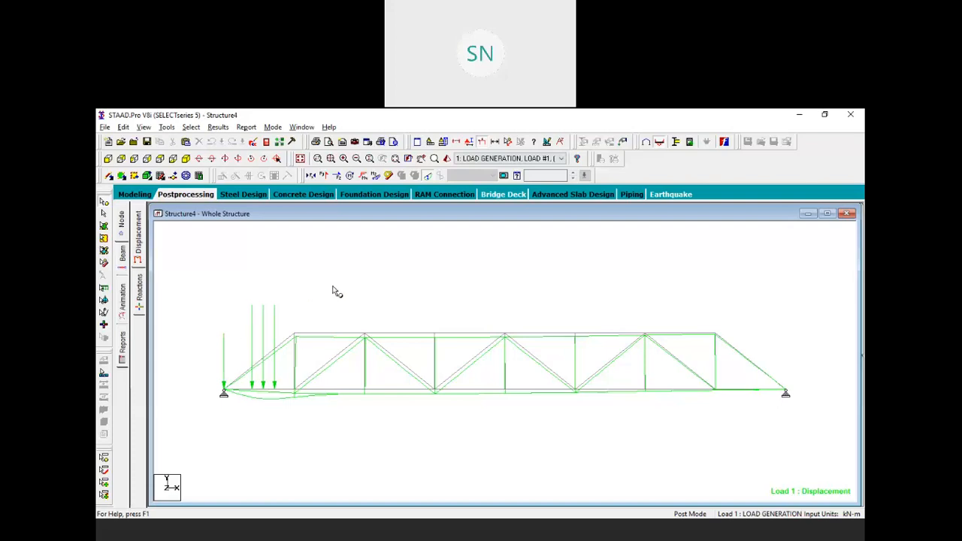
Show the truss displacements for load cases 2, 3 and 4
left_click(548, 159)
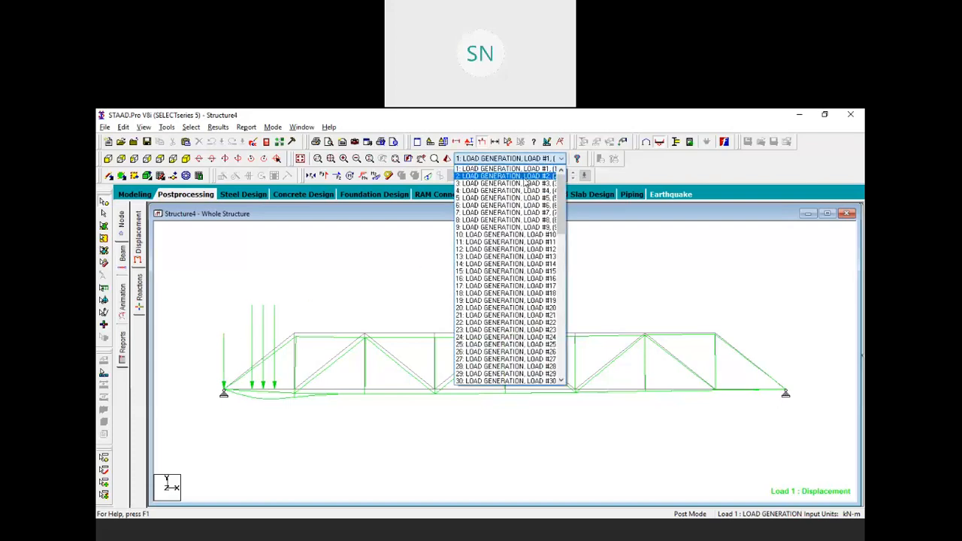
left_click(525, 177)
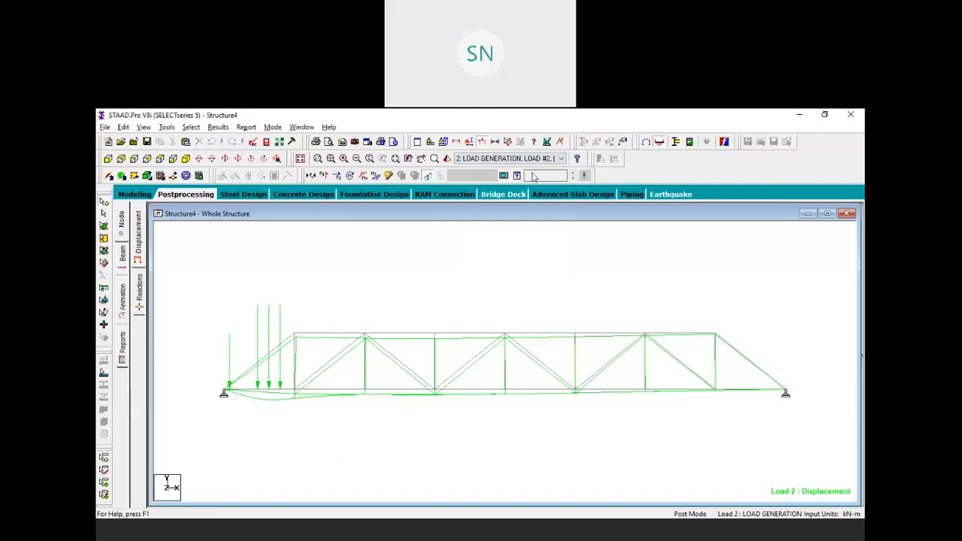
left_click(535, 159)
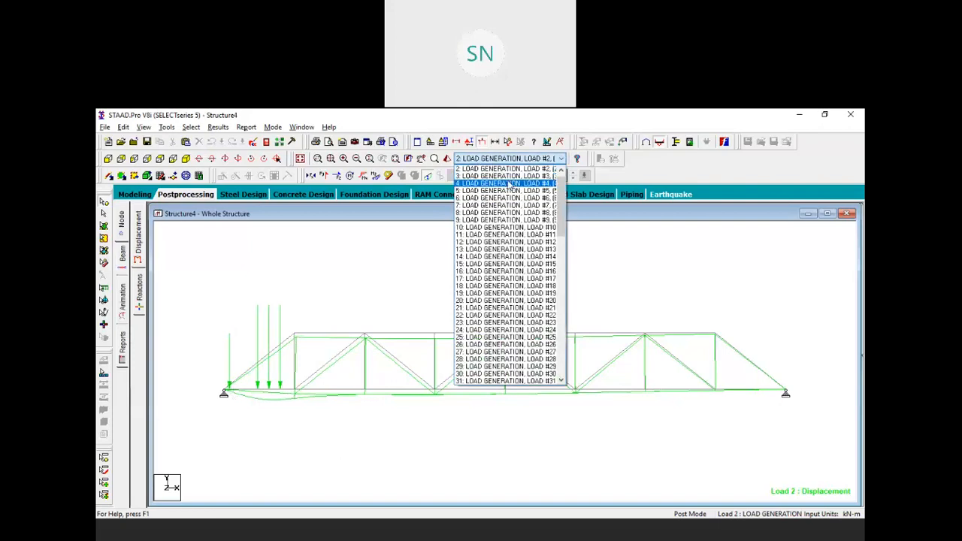
left_click(509, 177)
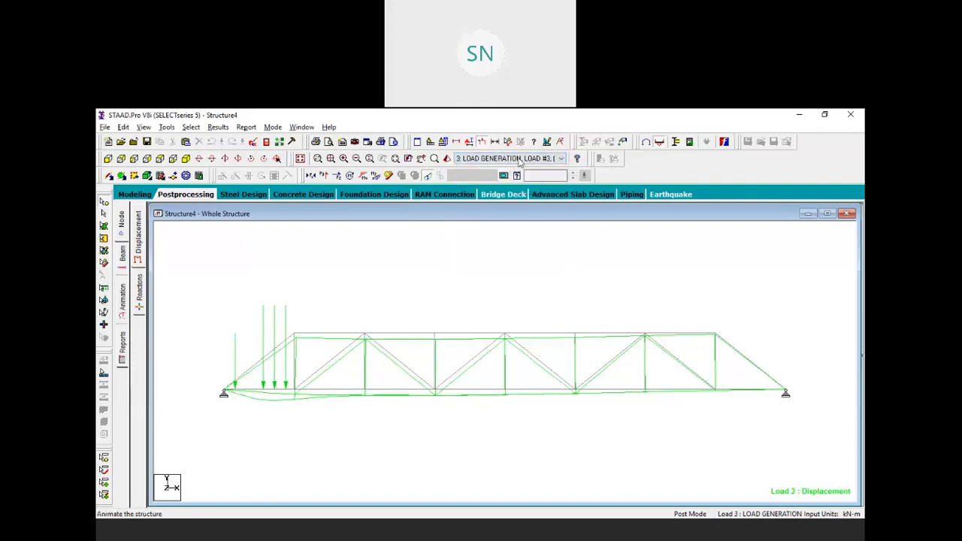
left_click(519, 159)
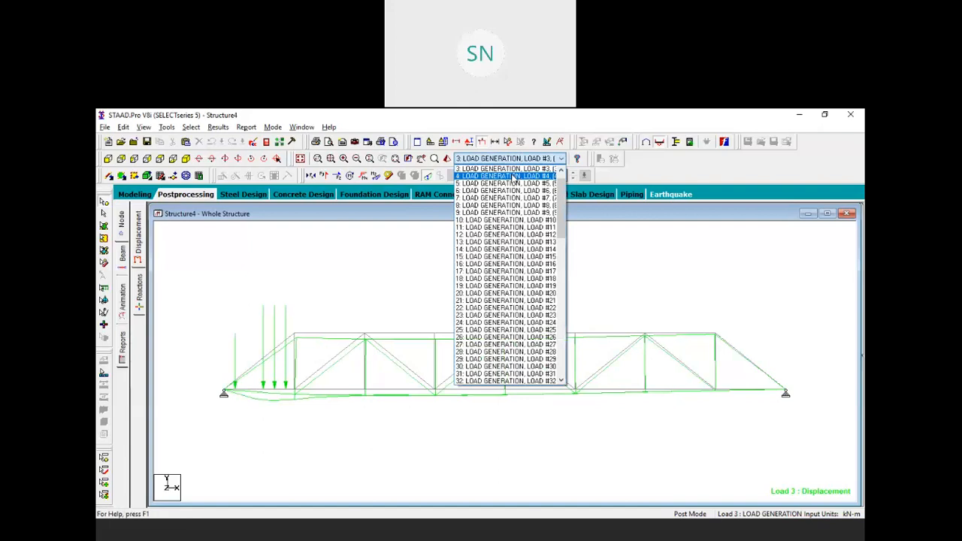
left_click(513, 176)
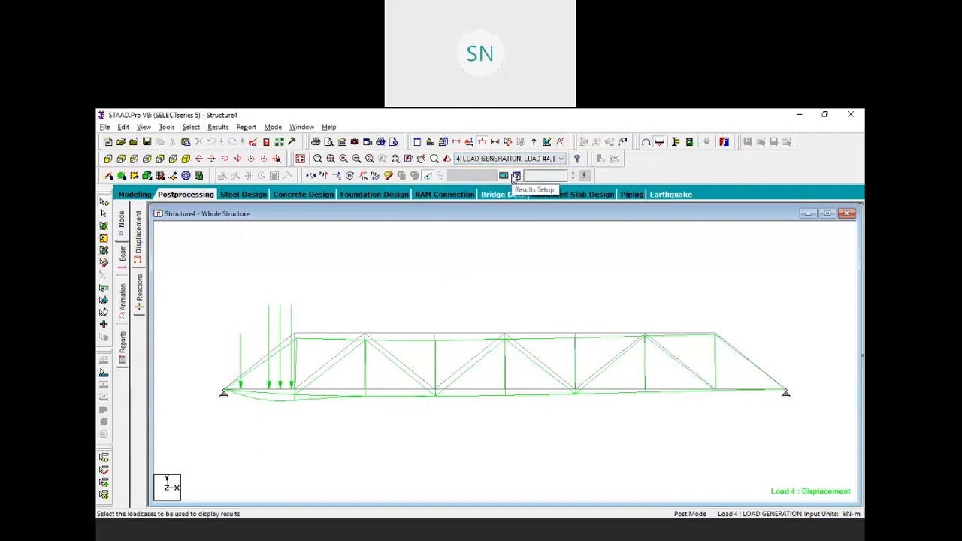
Step through the later moving-load cases, then show the beam force tables
key("Down")
key("Down")
key("Down")
key("Down")
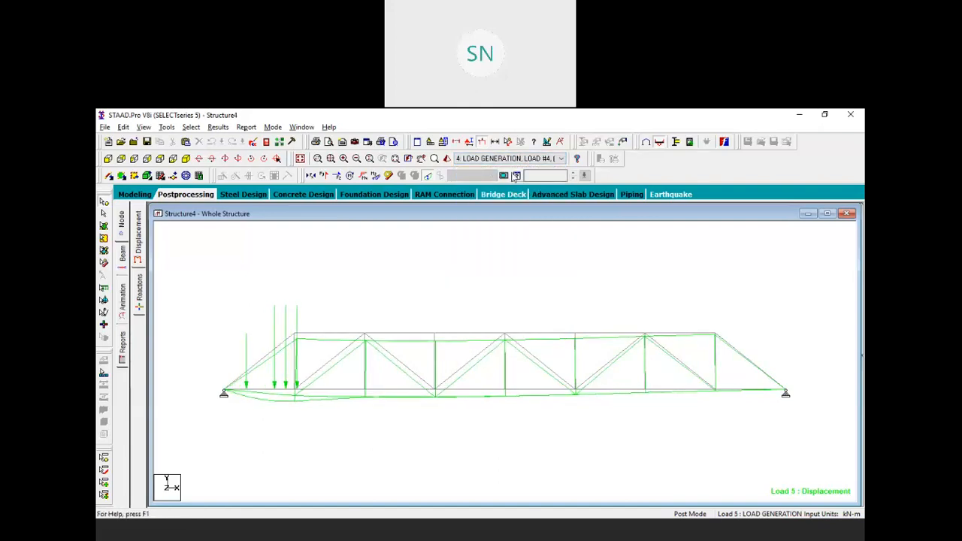
key("Down")
key("Down")
key("Down")
key("Down")
key("Down")
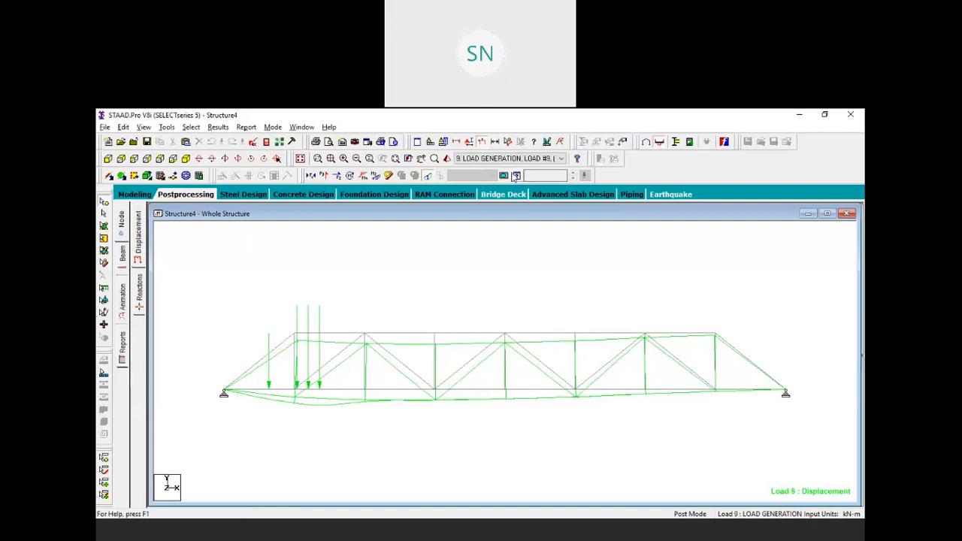
key("Down")
key("Down")
key("Down")
key("Down")
key("Down")
key("Down")
key("Down")
key("Down")
key("Down")
key("Down")
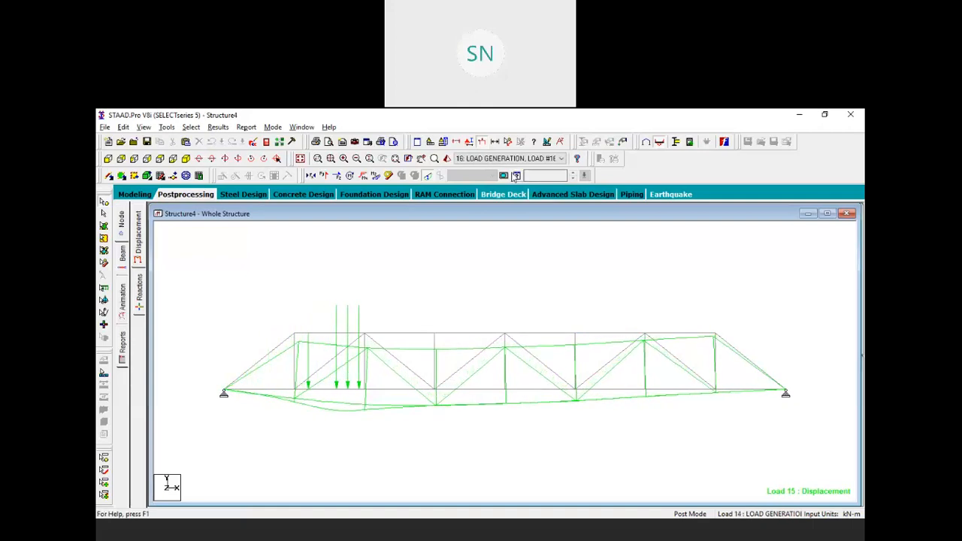
key("Down")
key("Down")
key("Down")
key("Down")
key("Down")
key("Down")
key("Down")
key("Down")
key("Down")
key("Down")
key("Down")
key("Down")
key("Down")
key("Down")
key("Down")
key("Down")
key("Down")
key("Down")
key("Down")
key("Down")
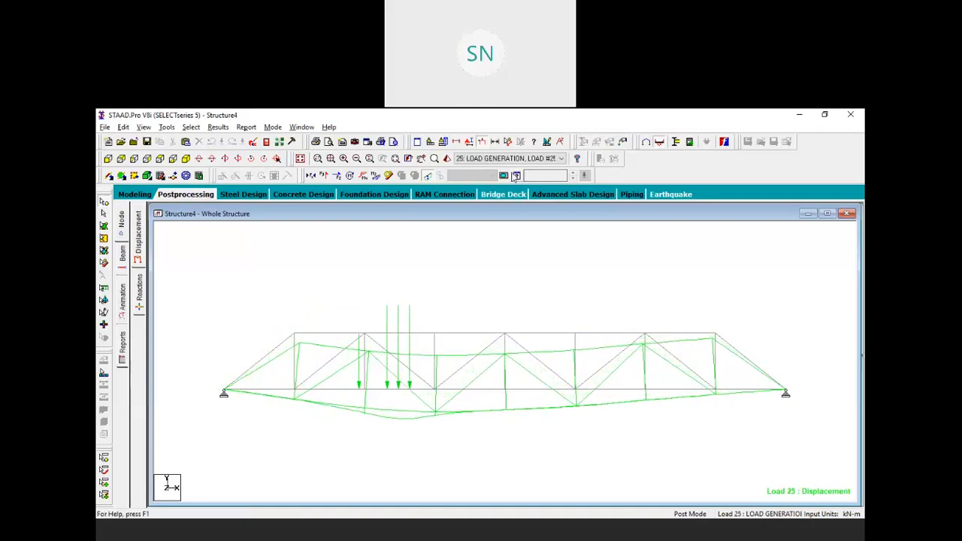
key("Down")
key("Down")
key("Down")
key("Down")
key("Down")
key("Down")
key("Down")
key("Down")
key("Down")
key("Down")
key("Down")
key("Down")
key("Down")
key("Down")
key("Down")
key("Down")
key("Down")
key("Down")
key("Down")
key("Down")
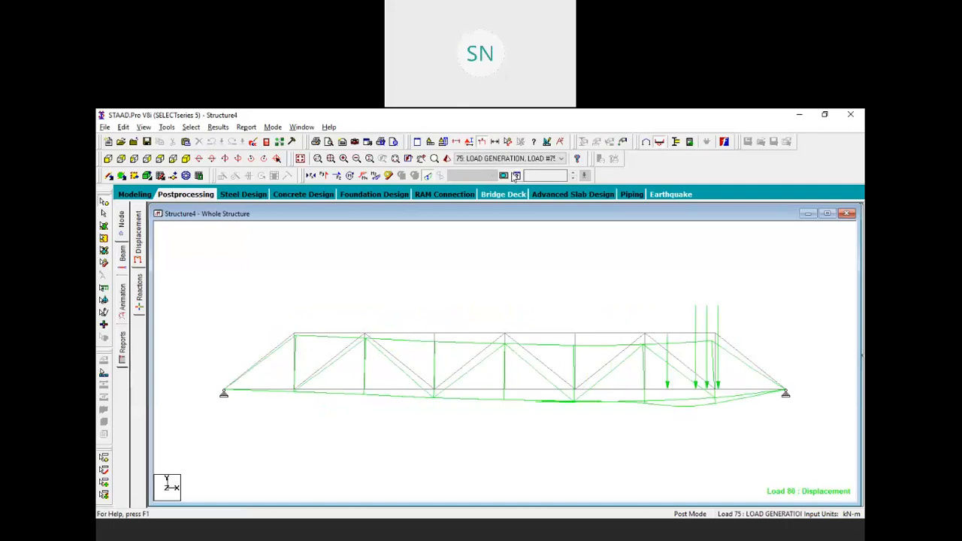
key("Down")
key("Down")
key("Down")
key("Down")
key("Down")
key("Down")
key("Down")
key("Down")
key("Down")
key("Down")
key("Down")
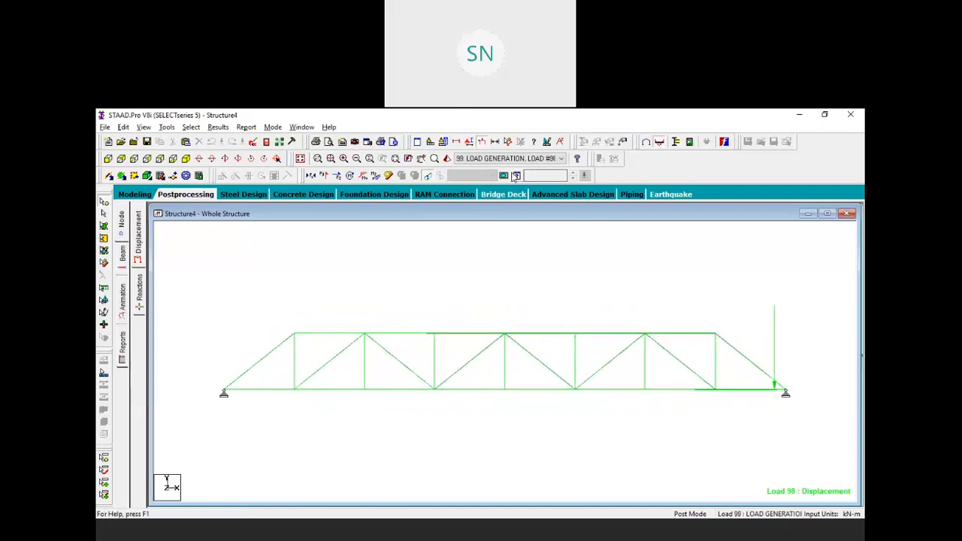
key("Up")
key("Up")
key("Up")
key("Up")
key("Up")
key("Up")
key("Up")
key("Up")
key("Up")
key("Up")
key("Up")
key("Up")
key("Up")
key("Up")
key("Up")
key("Up")
key("Up")
key("Up")
key("Up")
key("Up")
key("Up")
key("Up")
key("Up")
key("Up")
key("Up")
key("Up")
key("Up")
key("Up")
key("Up")
key("Up")
key("Up")
key("Up")
key("Up")
key("Up")
key("Up")
key("Up")
key("Up")
key("Up")
key("Up")
key("Up")
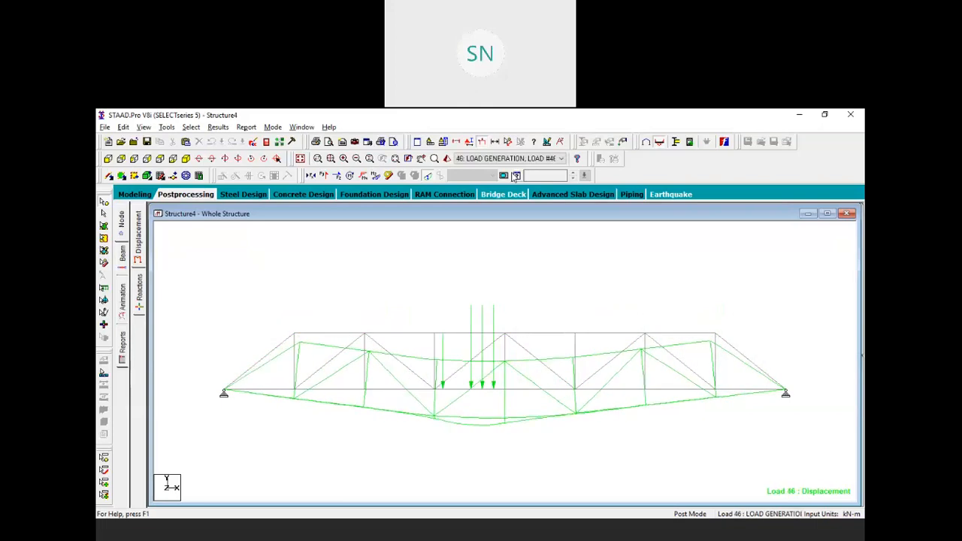
left_click(121, 252)
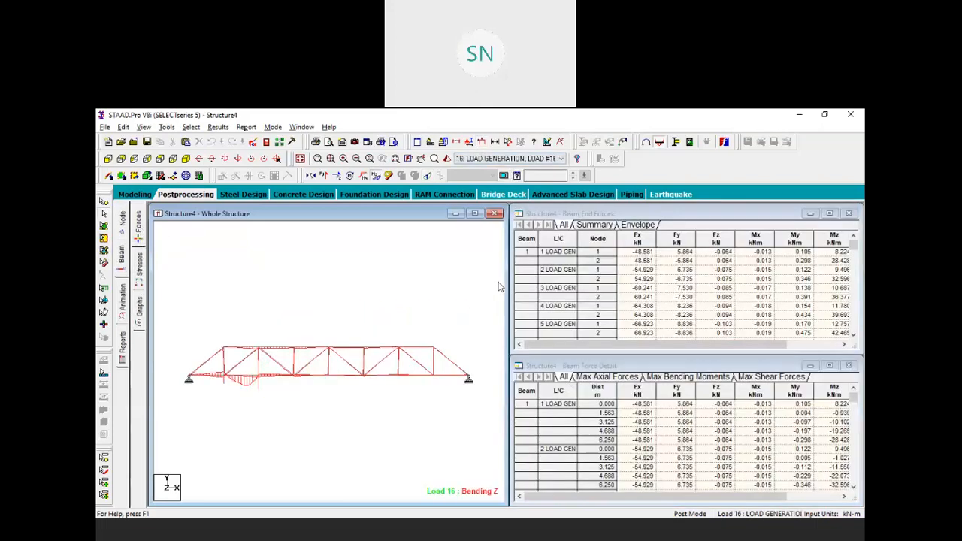
Enlarge the structure view and show the applied load arrows on the truss
left_click_drag(505, 286, 853, 283)
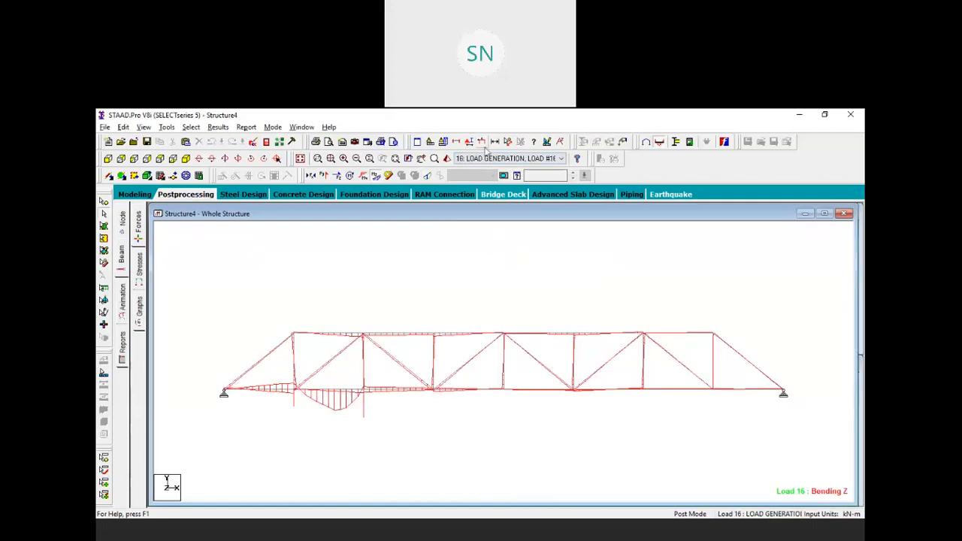
left_click(482, 141)
left_click(560, 159)
left_click(499, 174)
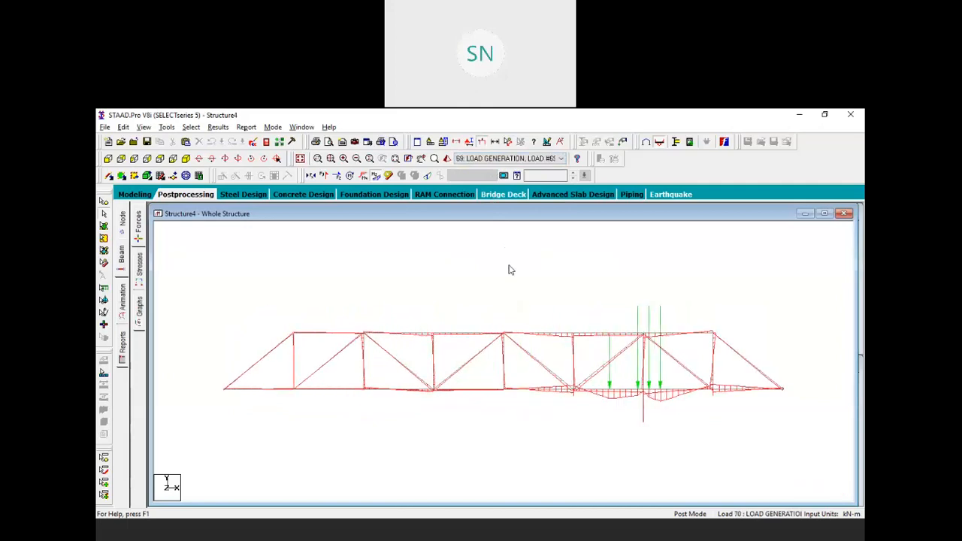
Show the envelope Shear Y diagram without Bending Z, then the beam stress results
left_click(531, 159)
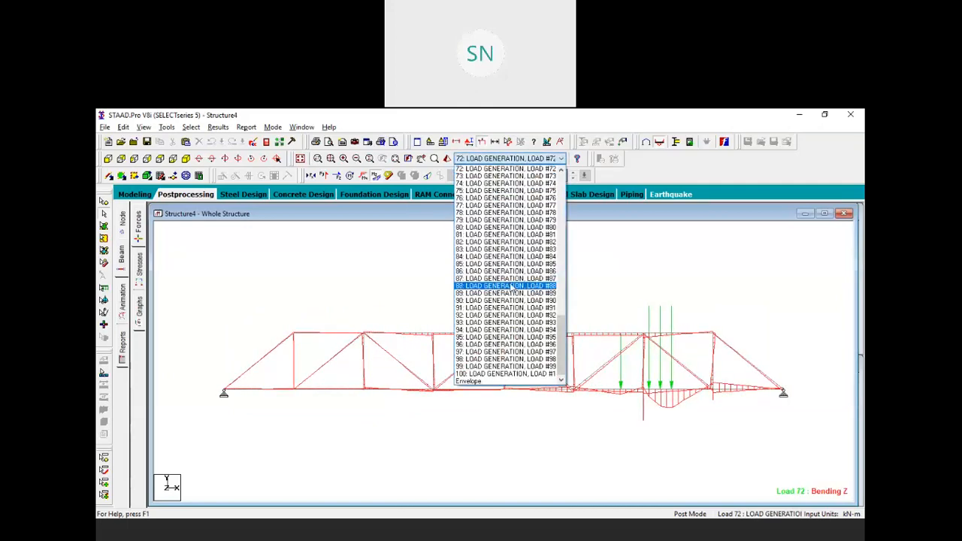
left_click(486, 384)
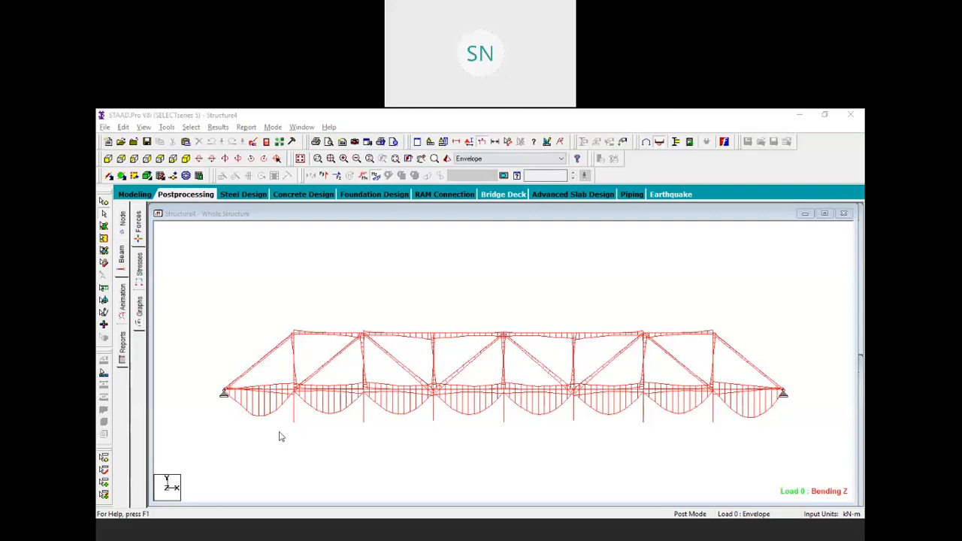
left_click(324, 176)
left_click(375, 177)
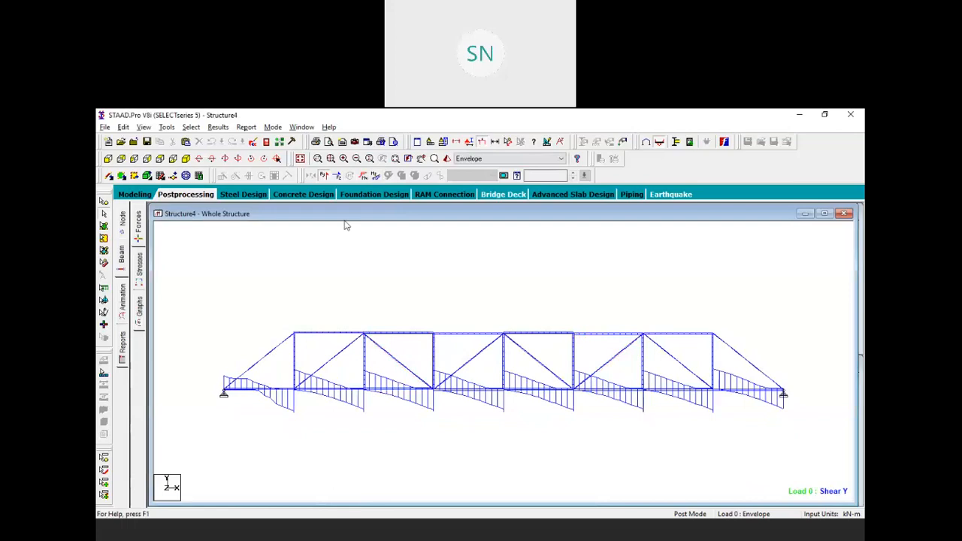
left_click(138, 263)
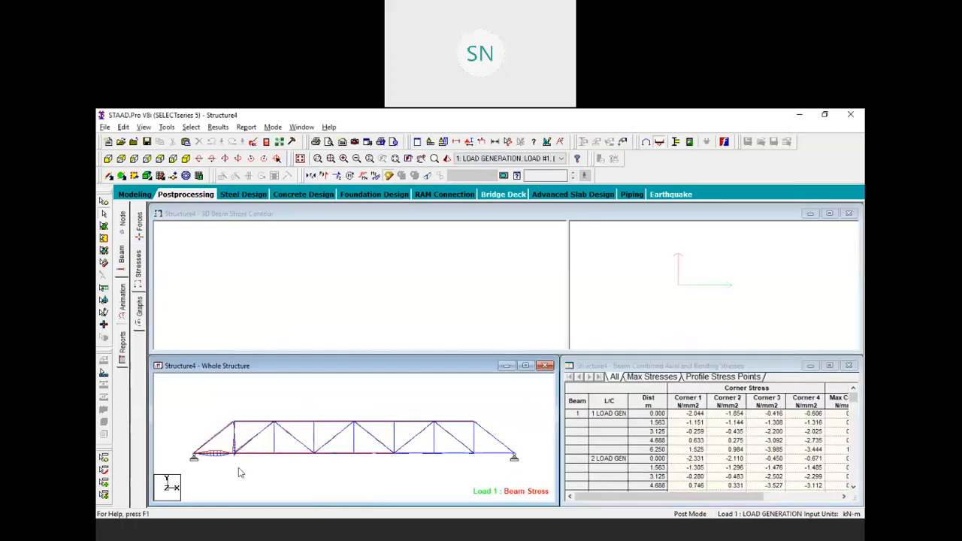
Review beam stresses for load case 2, the envelope and the other load cases
left_click(524, 159)
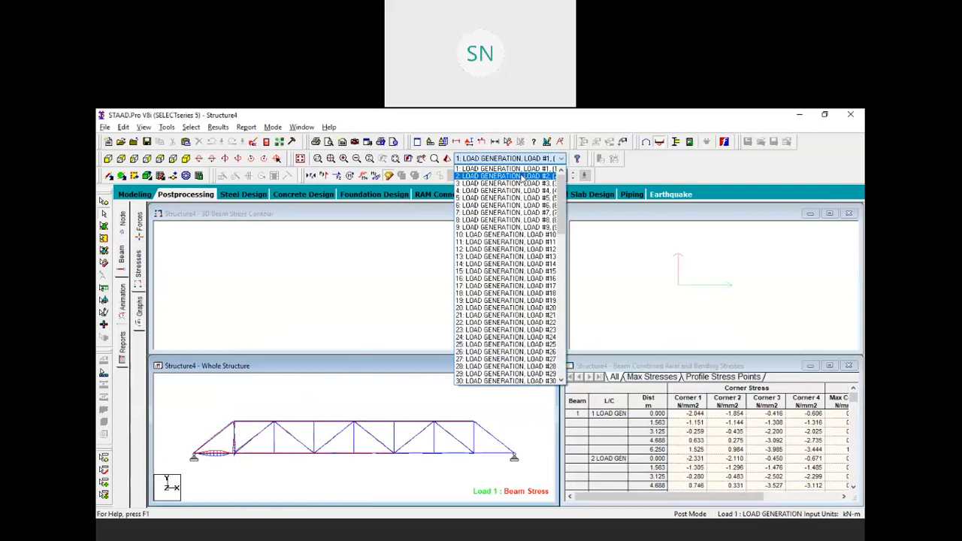
left_click(524, 177)
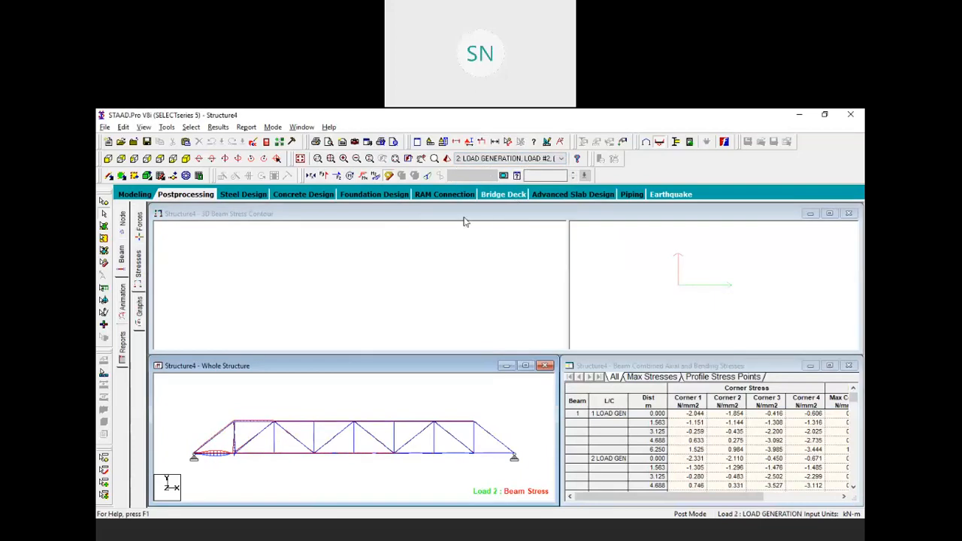
key("Down")
key("Down")
key("Down")
key("Down")
key("Down")
key("Down")
key("Down")
key("Down")
key("Down")
key("Down")
key("Down")
key("Down")
key("Down")
key("Down")
key("Down")
key("Down")
key("Down")
key("Down")
key("Down")
key("Down")
key("Down")
key("Down")
key("Down")
key("Down")
key("Down")
key("Down")
key("Down")
key("Down")
key("Down")
key("Down")
key("Down")
key("Down")
key("Down")
key("Down")
key("Down")
key("Down")
key("Down")
key("Down")
key("Down")
key("Down")
key("Up")
key("Up")
key("Up")
key("Up")
key("Up")
key("Up")
key("Up")
key("Up")
key("Up")
key("Up")
key("Up")
key("Up")
key("Up")
key("Up")
key("Up")
key("Up")
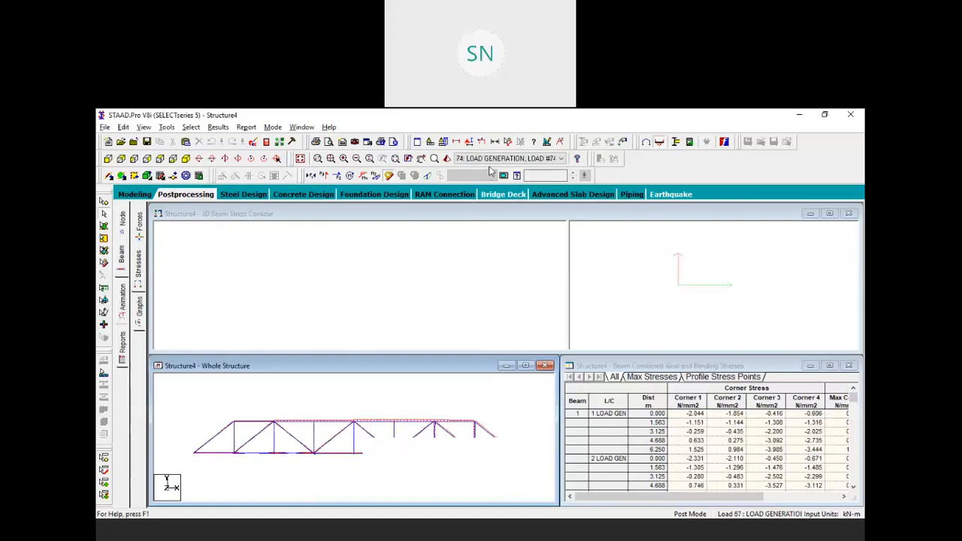
key("Home")
key("Up")
key("Up")
key("Up")
key("Up")
key("Up")
key("Up")
key("Up")
key("Up")
key("Up")
key("Up")
key("Up")
key("Up")
key("Up")
key("Up")
key("Up")
key("Up")
key("Up")
key("Up")
key("Up")
key("Up")
key("Up")
key("Up")
key("Up")
key("Up")
key("Up")
key("Up")
key("Up")
key("Up")
key("Up")
key("Up")
key("Up")
key("Up")
key("Up")
key("Up")
key("Up")
key("Up")
key("Up")
key("Up")
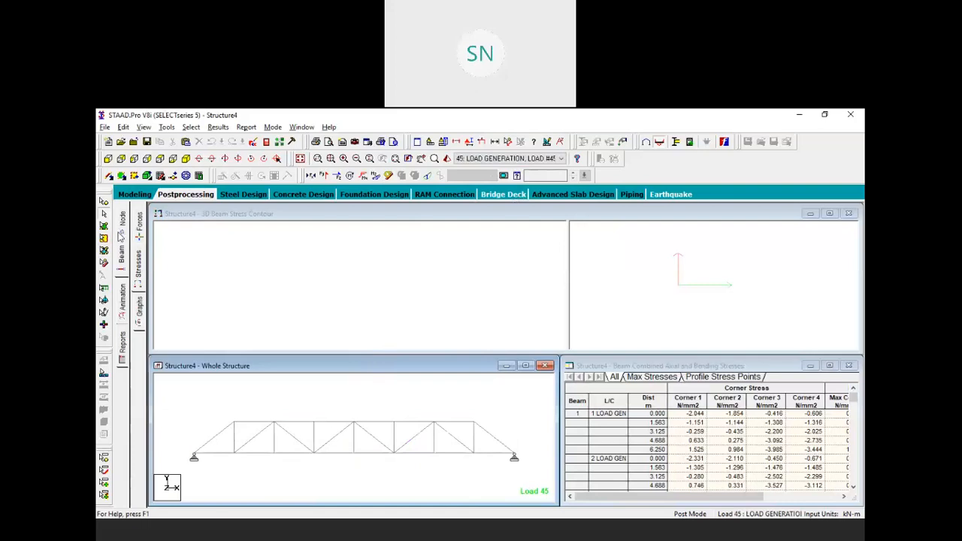
Return to the beam force tables with Load 45 Bending Z, then switch to the assignment PDF
left_click(125, 251)
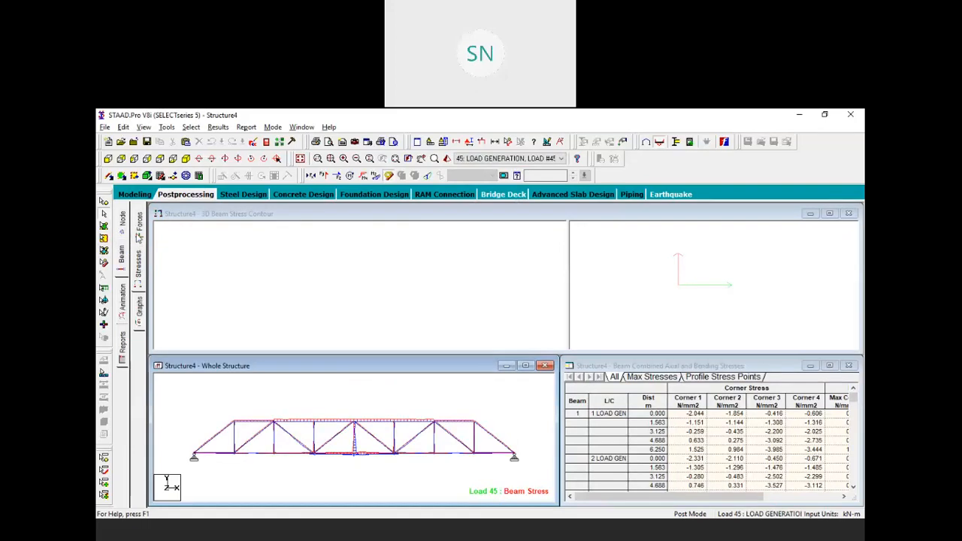
left_click(141, 266)
left_click(139, 229)
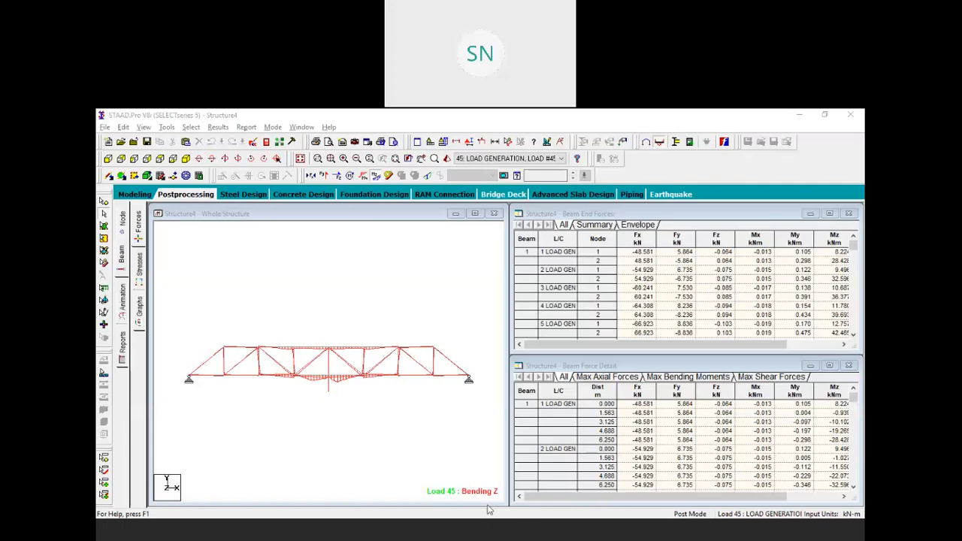
left_click(522, 468)
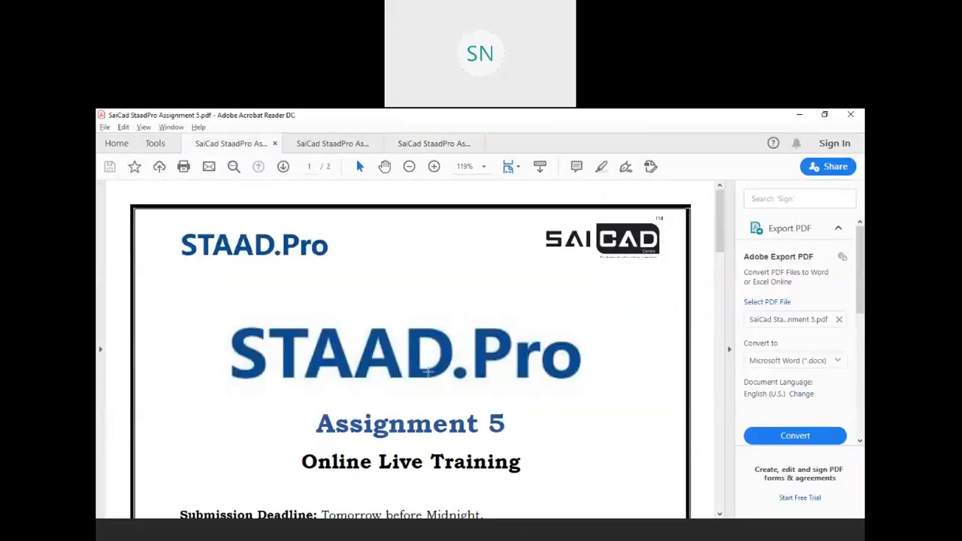
Scroll through Assignment 5's bridge and frame problems and question list
scroll(430, 368, "down", 3)
scroll(430, 367, "down", 5)
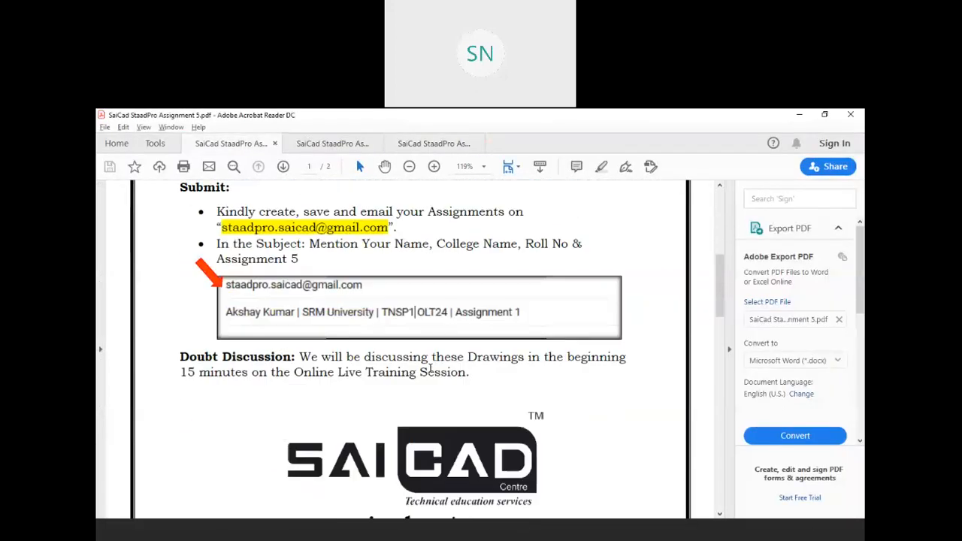
scroll(429, 368, "down", 8)
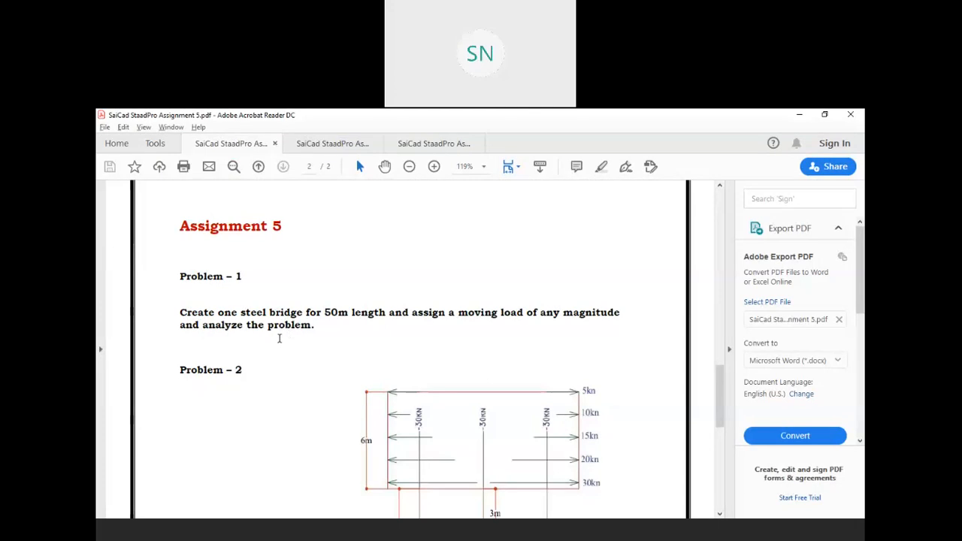
scroll(285, 330, "down", 5)
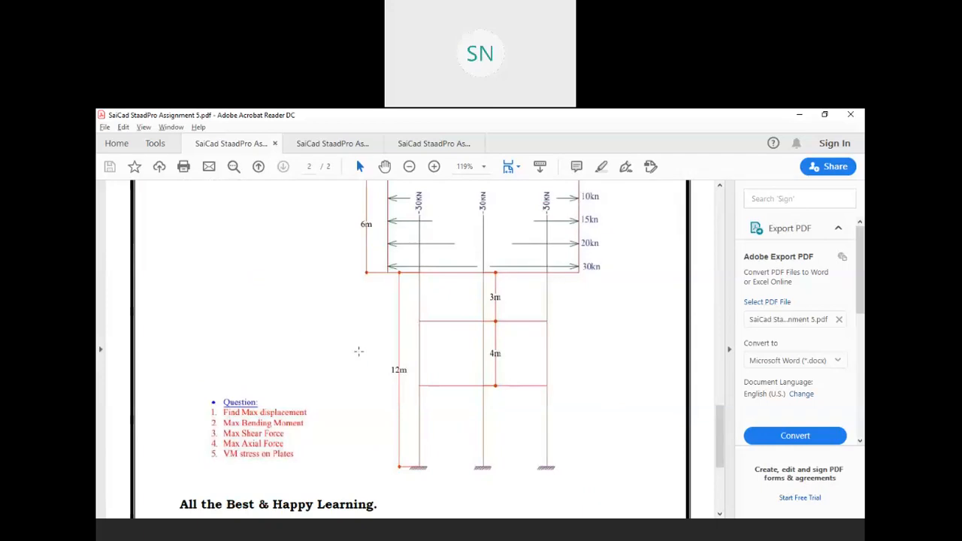
scroll(305, 330, "up", 3)
scroll(381, 354, "down", 1)
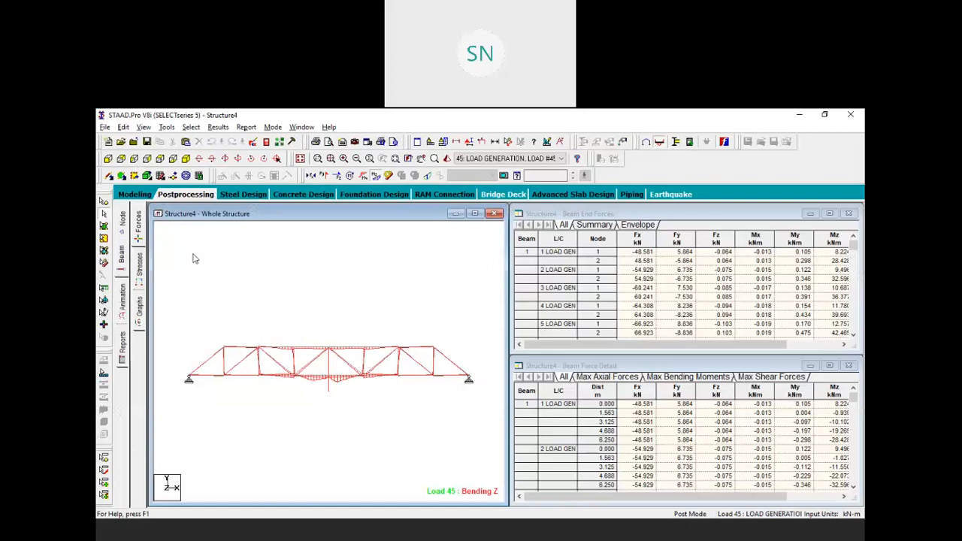
Show Load 45 node displacements with load arrows on the deflected truss
left_click(122, 221)
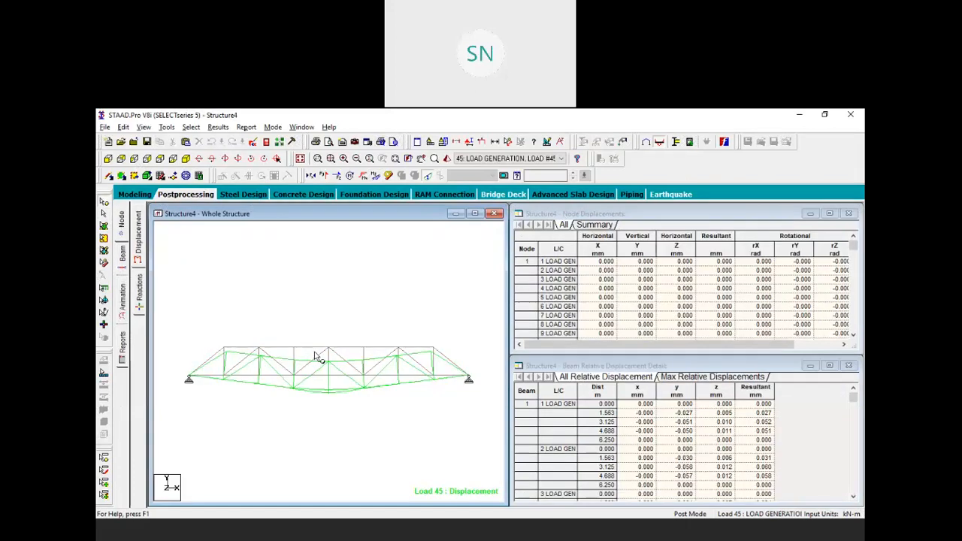
left_click(481, 142)
left_click(193, 527)
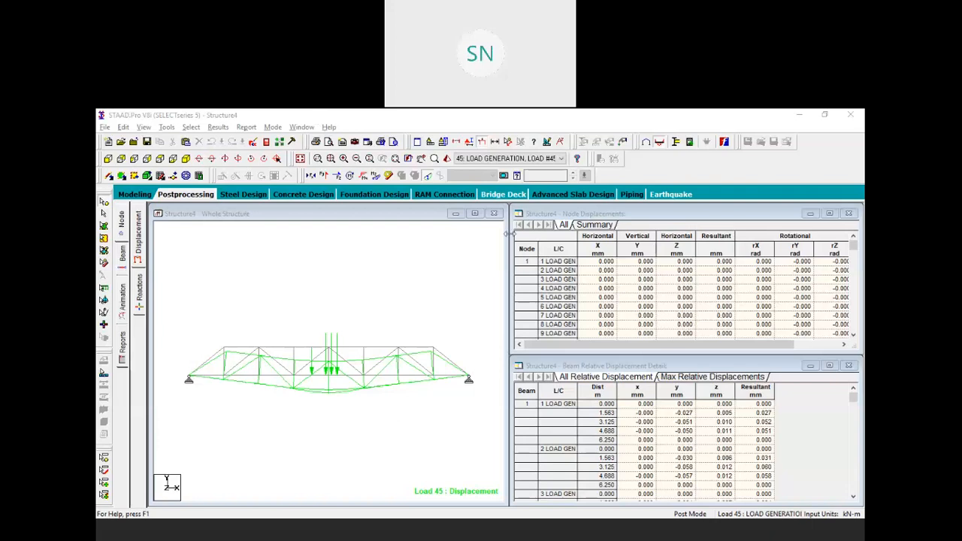
Close the Structure4 structure view and all its result windows
left_click(493, 213)
left_click(848, 213)
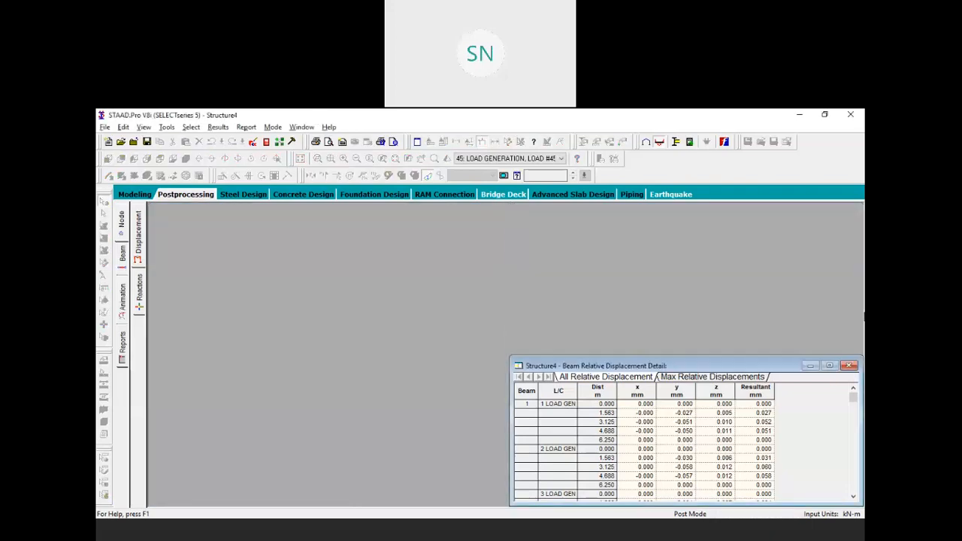
left_click(849, 364)
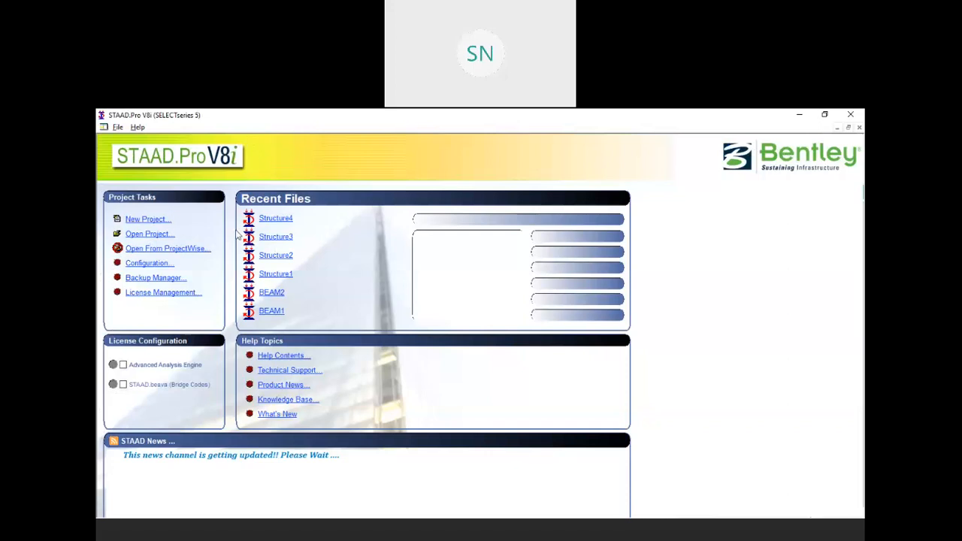
Create a new Space project Structure5 in Meter and KiloNewton units
left_click(155, 219)
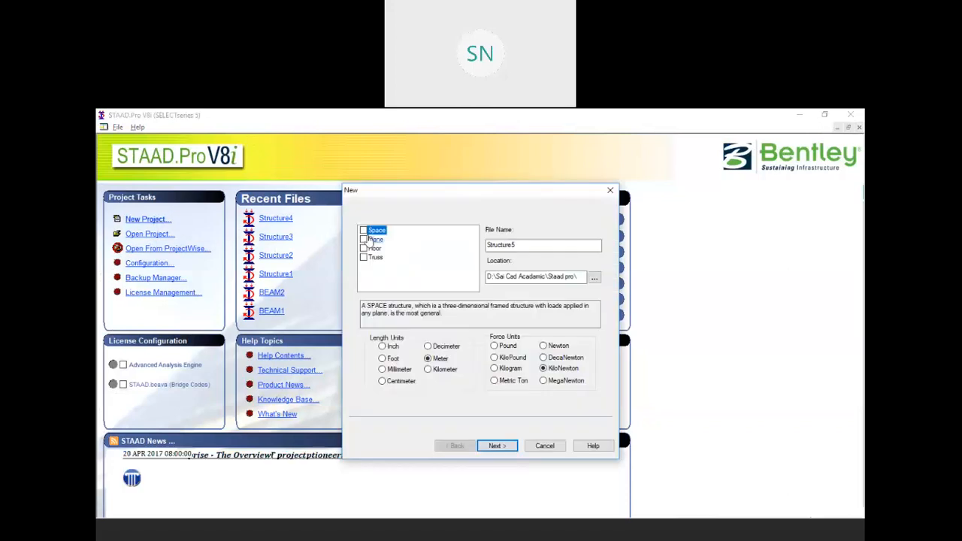
left_click(366, 231)
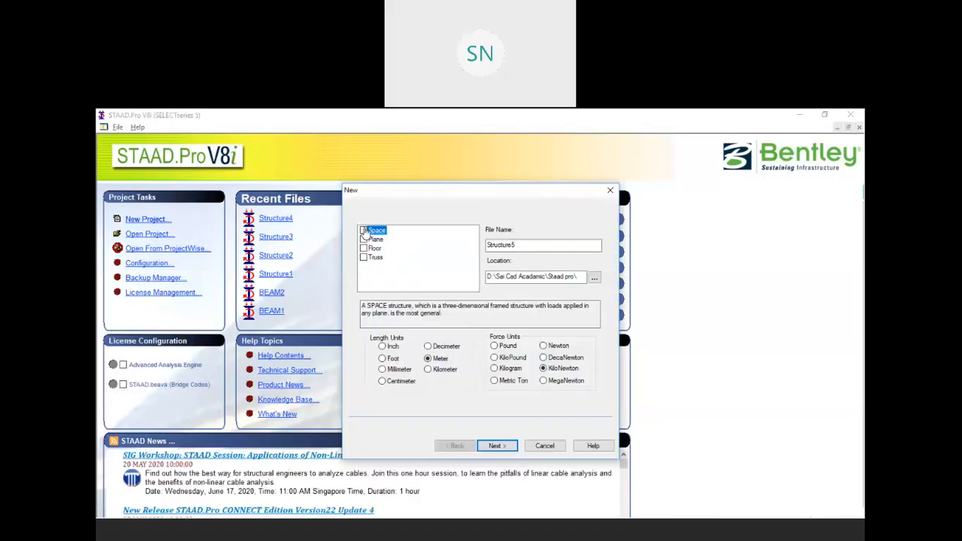
left_click(500, 446)
left_click(502, 446)
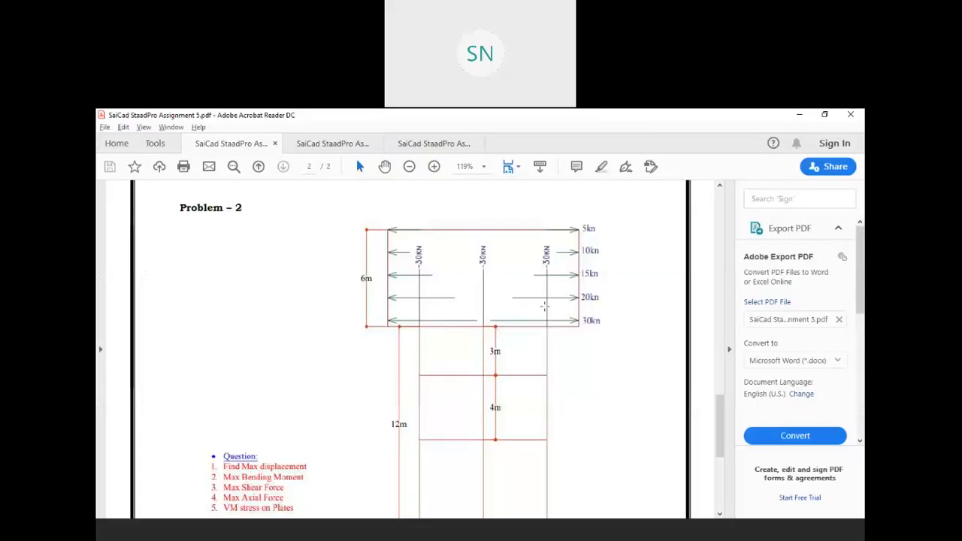
Scroll to the Problem 2 frame sketch with its 5–30 kN lateral loads
scroll(455, 293, "down", 4)
scroll(455, 293, "up", 3)
scroll(455, 293, "up", 1)
scroll(455, 293, "up", 2)
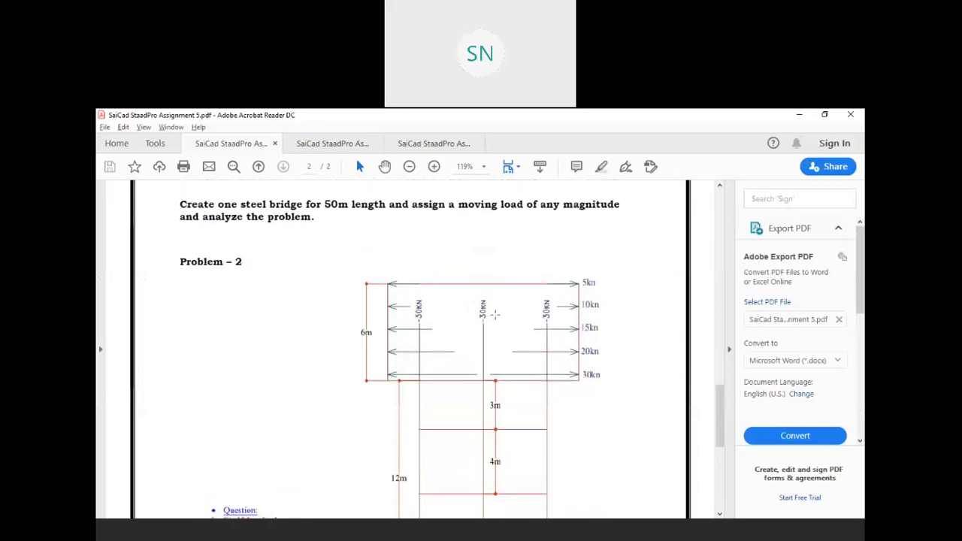
scroll(493, 312, "down", 1)
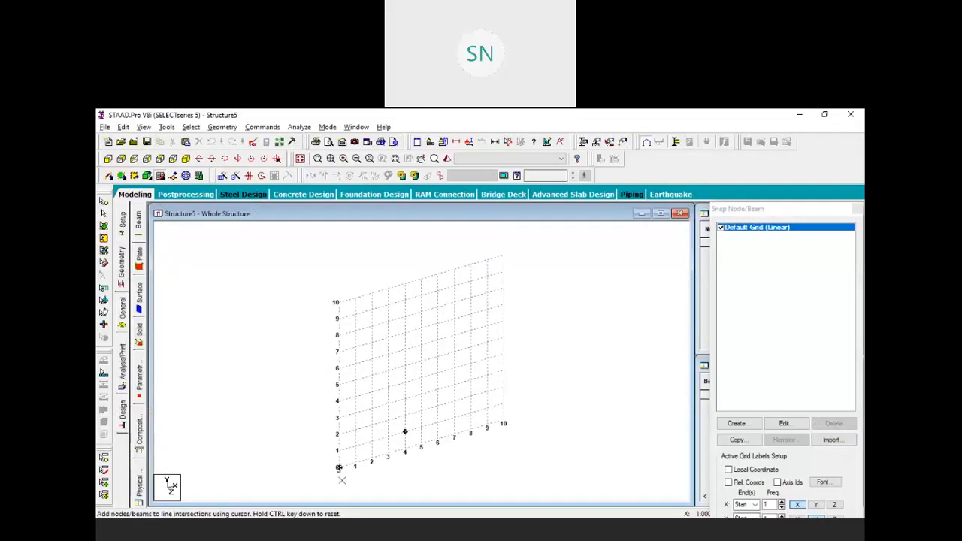
Draw beams 1–3 on the snap grid along X, from the origin to 6 m in 2 m lengths
left_click(340, 475)
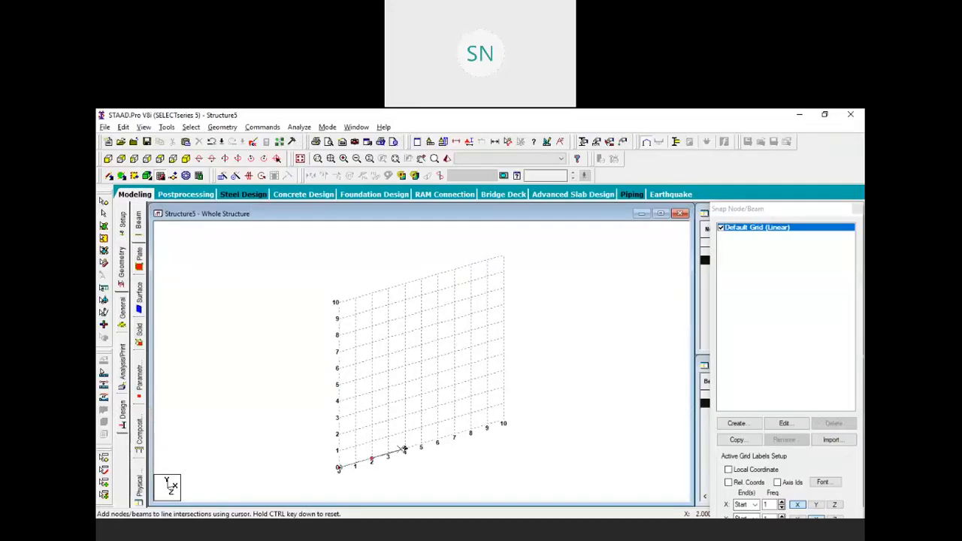
left_click(405, 450)
left_click(437, 440)
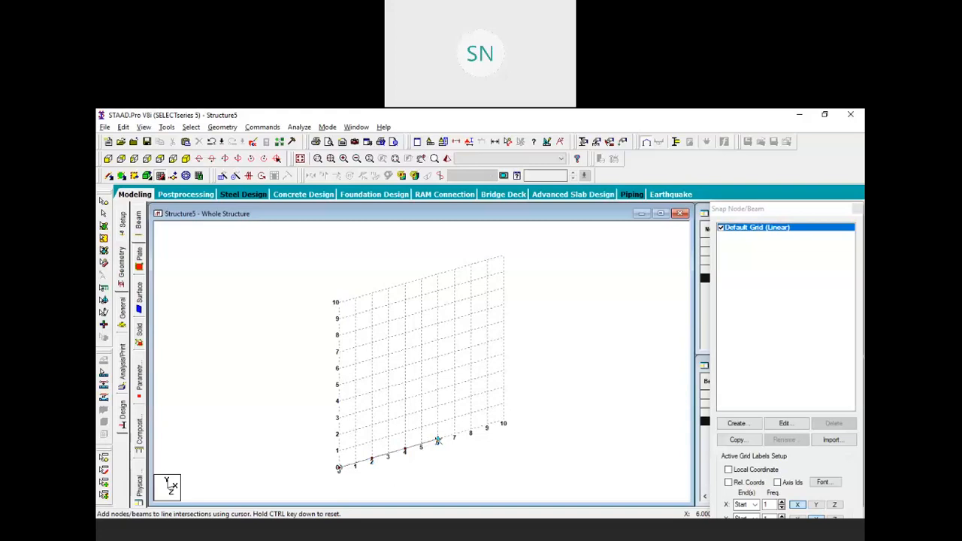
key("Escape")
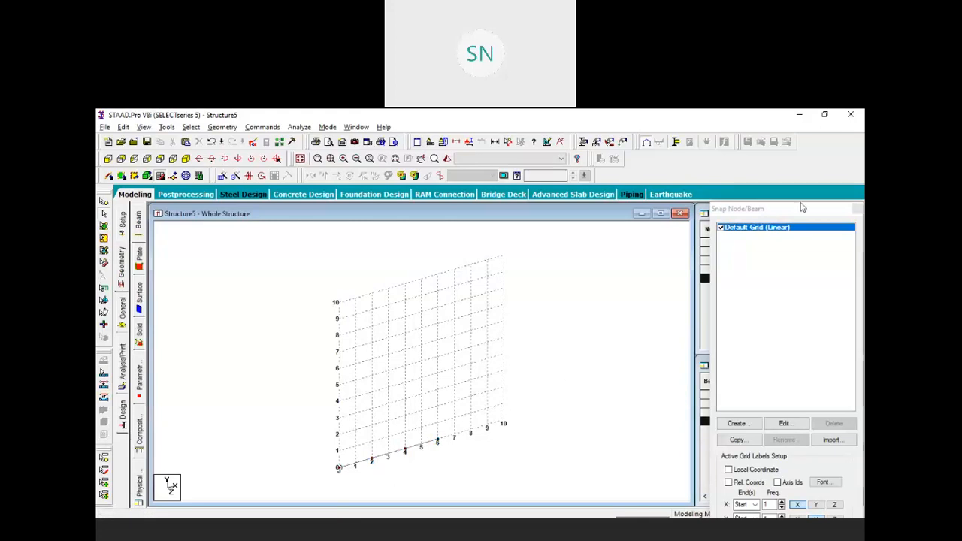
left_click(852, 213)
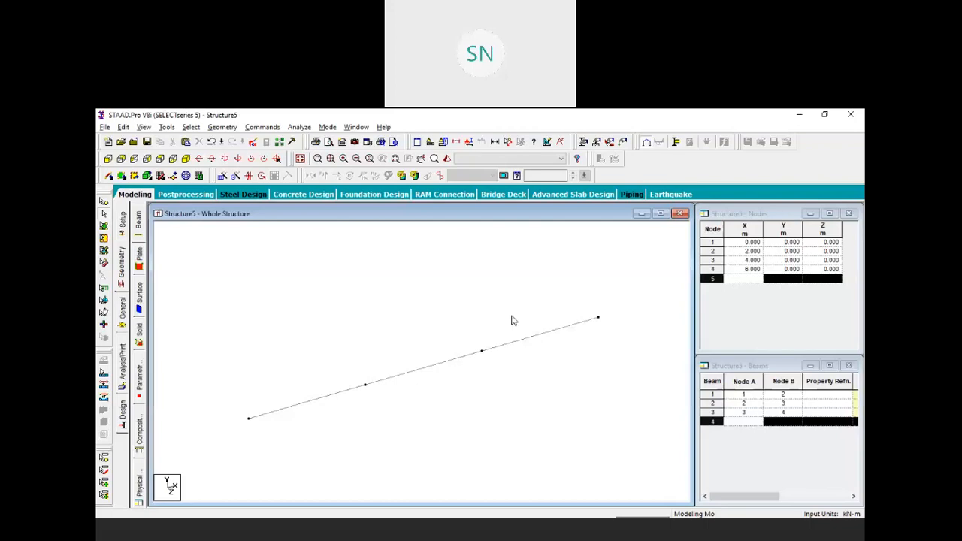
Circular-repeat nodes 2, 3 and 4 by 20° about Y in one step, creating nodes 5–7
left_click(102, 199)
scroll(469, 318, "down", 2)
middle_click_drag(484, 316, 393, 322)
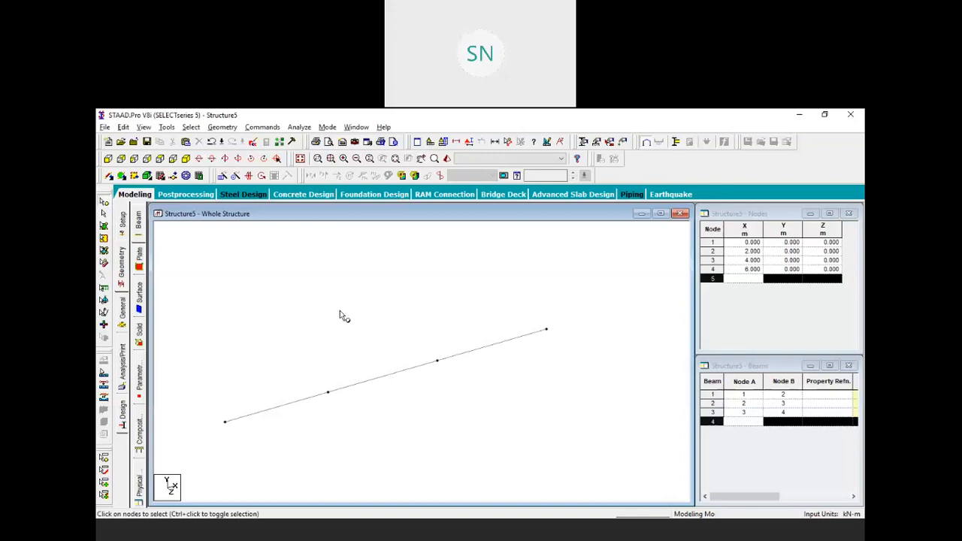
left_click_drag(286, 283, 572, 425)
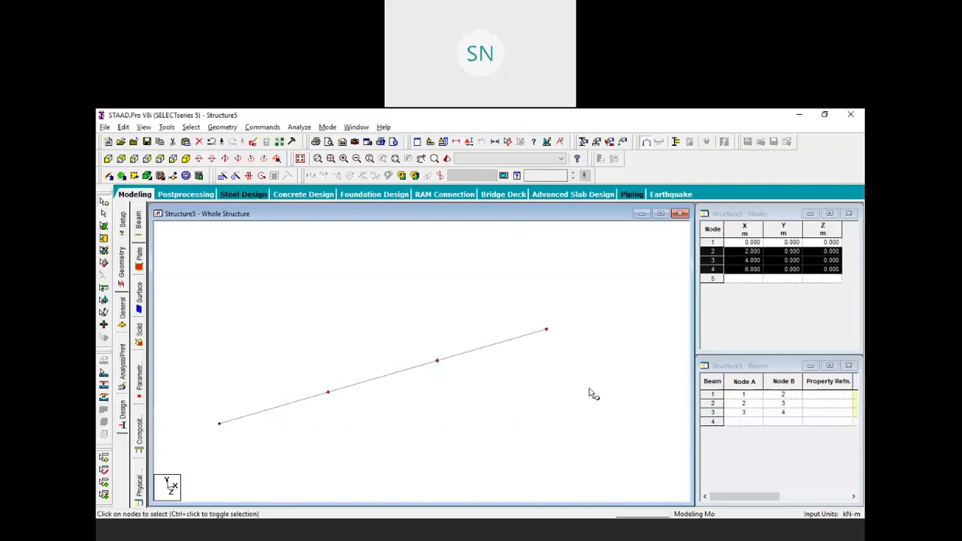
left_click(235, 175)
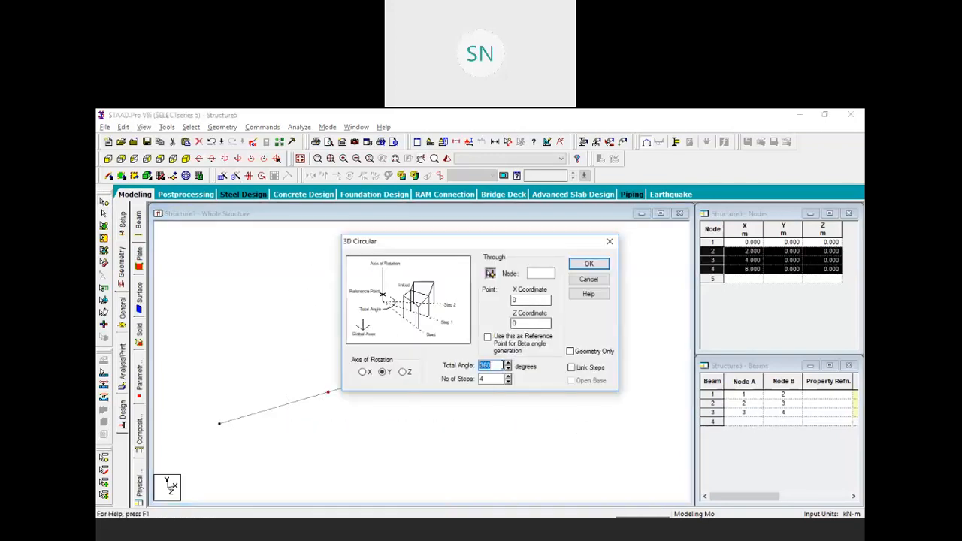
type("20")
key("Tab")
type("1")
left_click(588, 263)
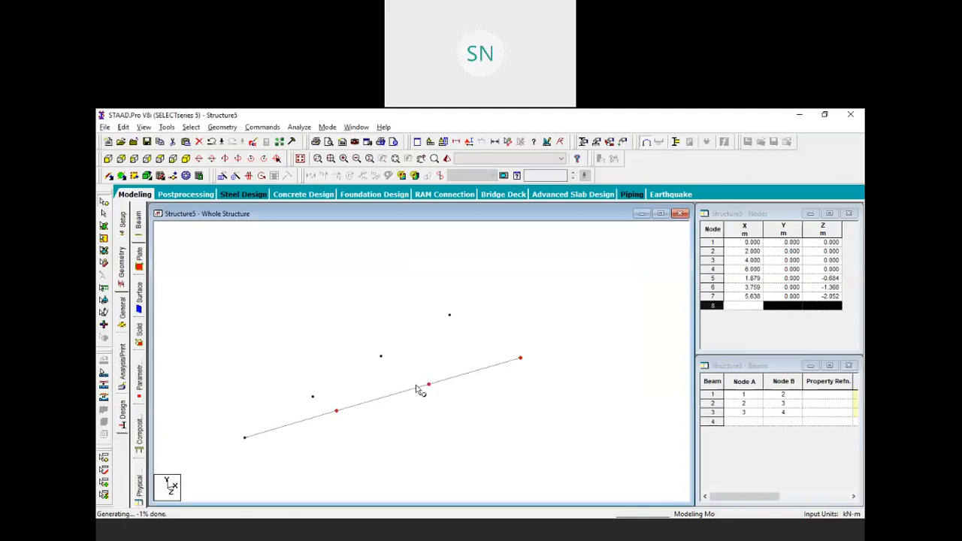
left_click(341, 326)
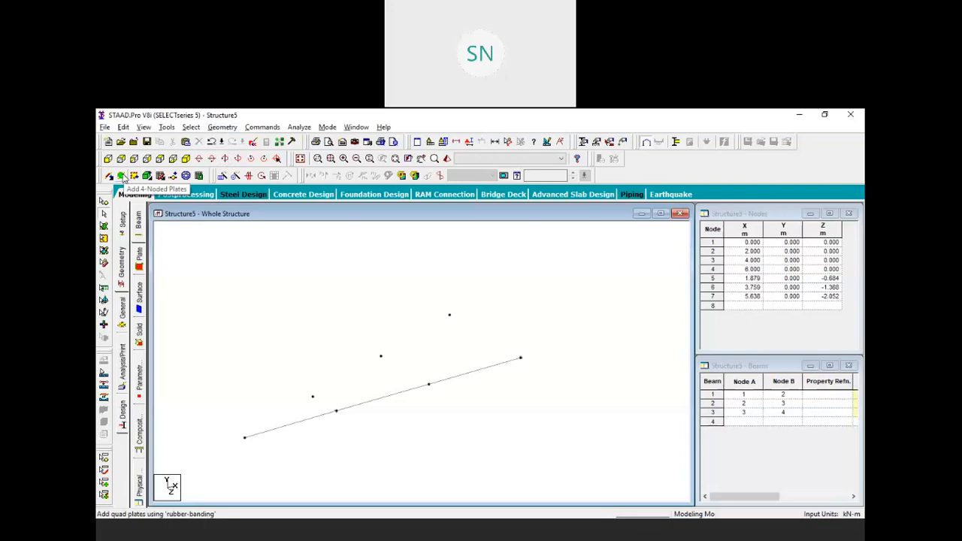
Add two quad plates spanning the X-axis beam nodes and rotated nodes 5–7
left_click(222, 127)
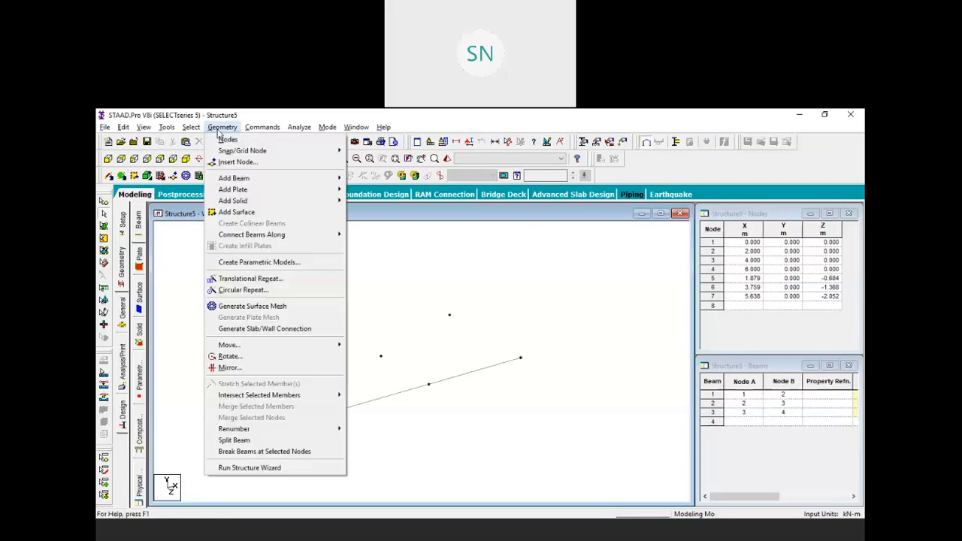
mouse_move(273, 194)
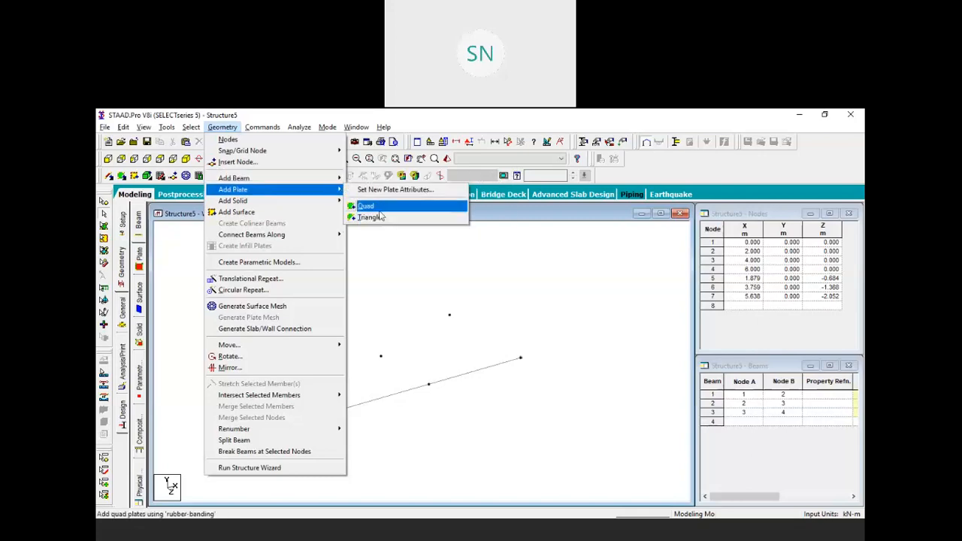
left_click(383, 218)
left_click(520, 358)
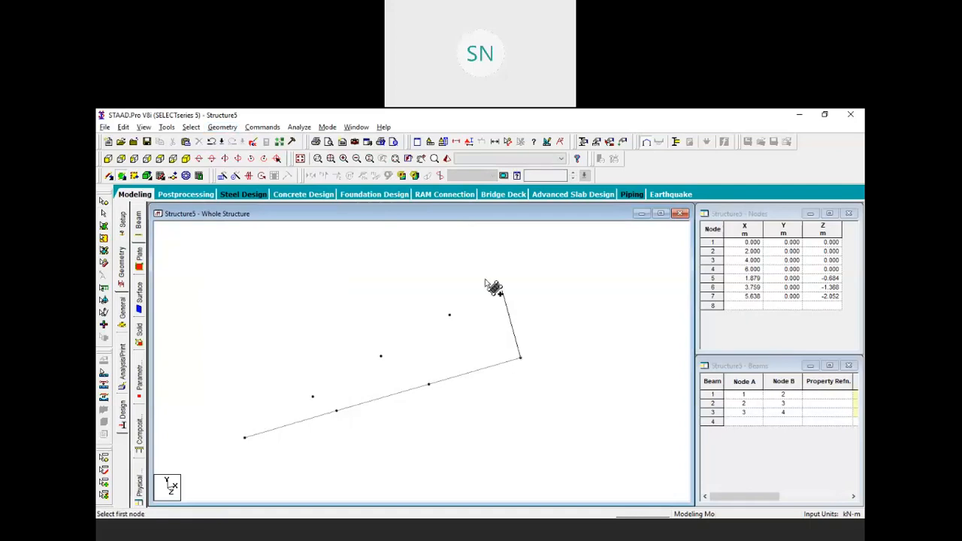
left_click(449, 315)
left_click(380, 356)
left_click(429, 386)
left_click(429, 385)
left_click(381, 356)
left_click(313, 396)
left_click(336, 410)
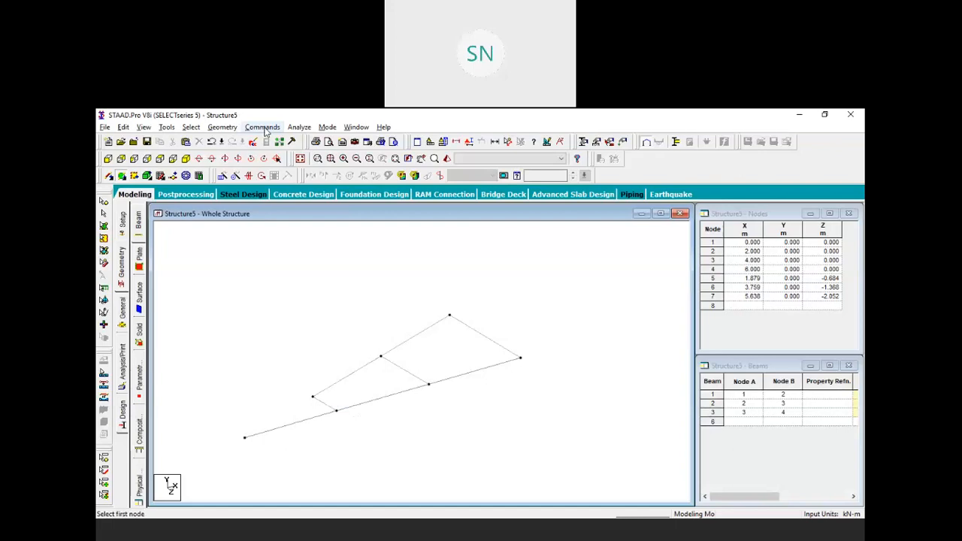
Add a triangular plate joining nodes 2, 5 and origin node 1
left_click(222, 127)
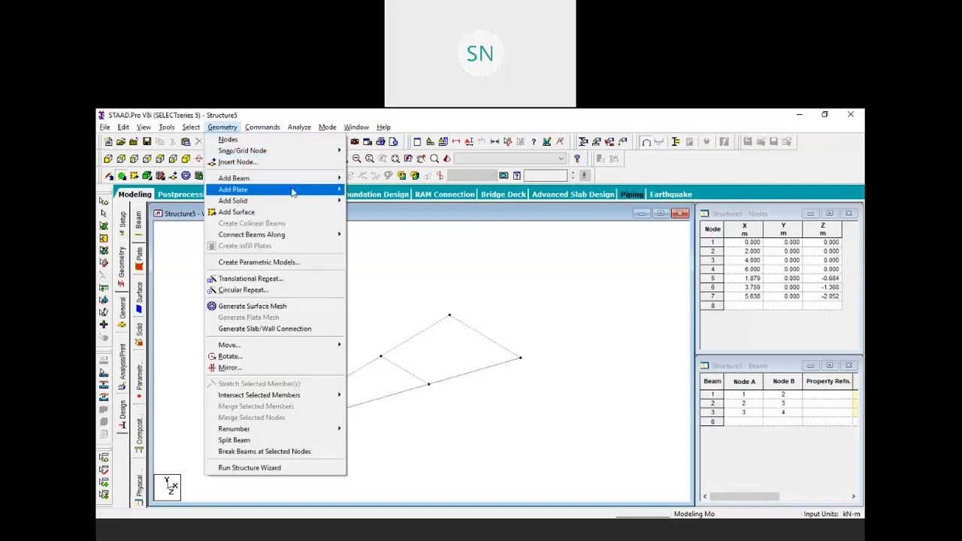
mouse_move(327, 194)
left_click(366, 217)
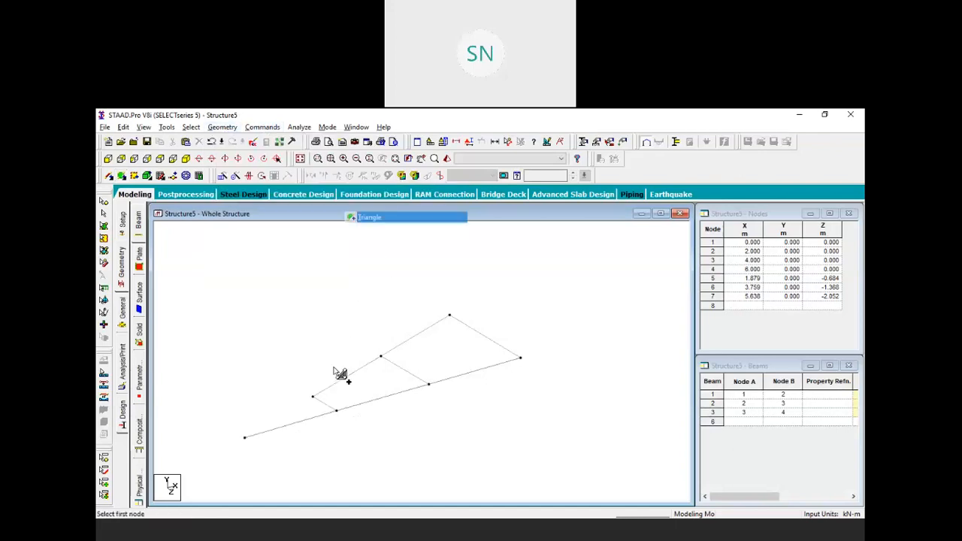
left_click(337, 411)
left_click(312, 396)
left_click(245, 437)
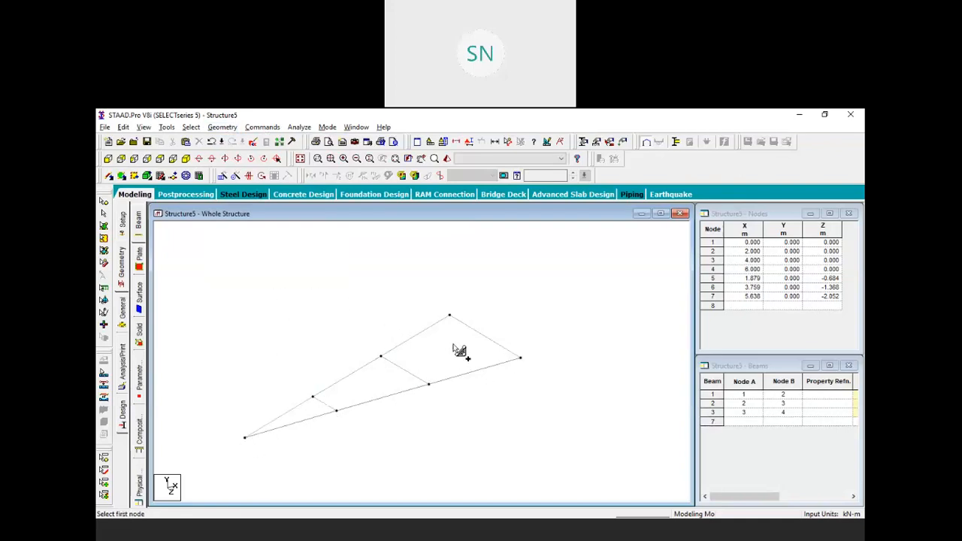
middle_click_drag(437, 344, 503, 322)
scroll(480, 328, "down", 2)
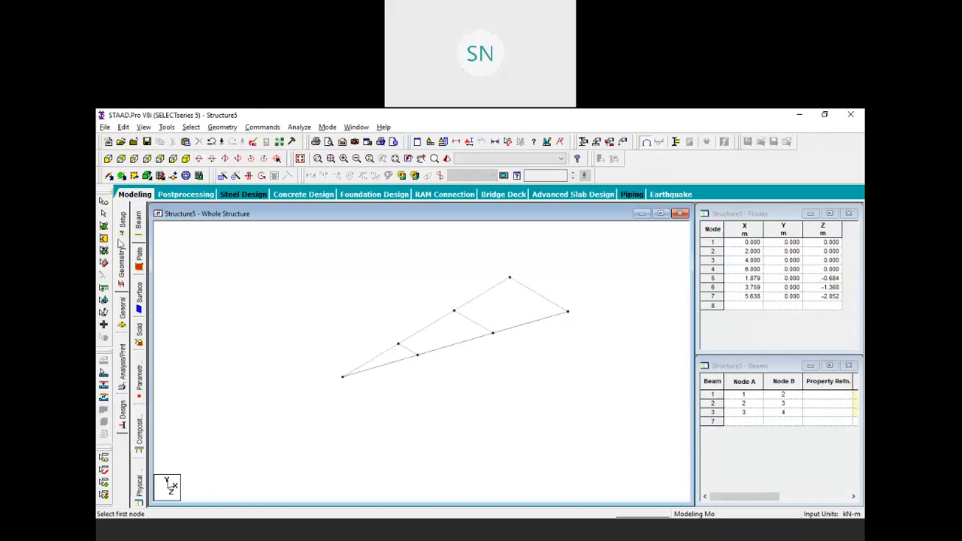
Repeat the three wedge plates 17 times through 340° about Y into a full circular disc
left_click(105, 226)
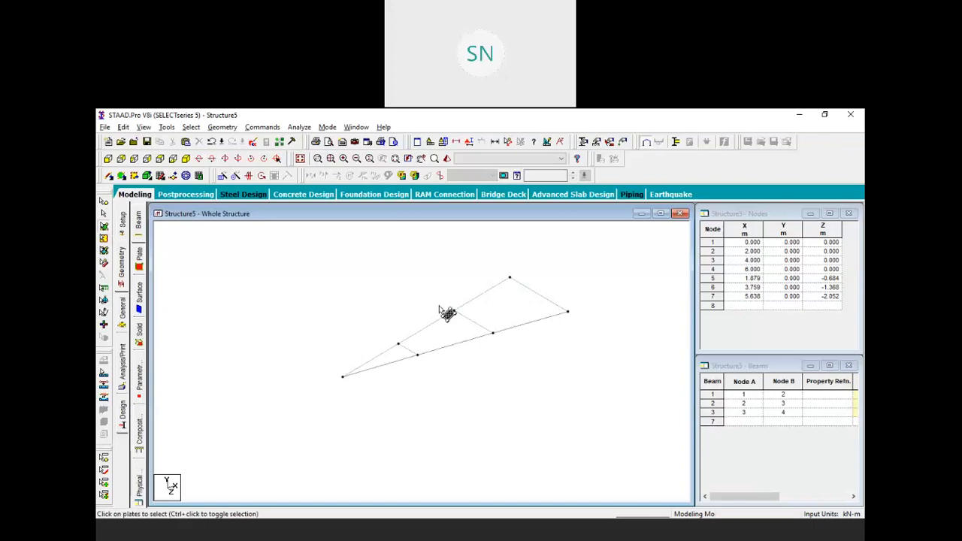
left_click(389, 353)
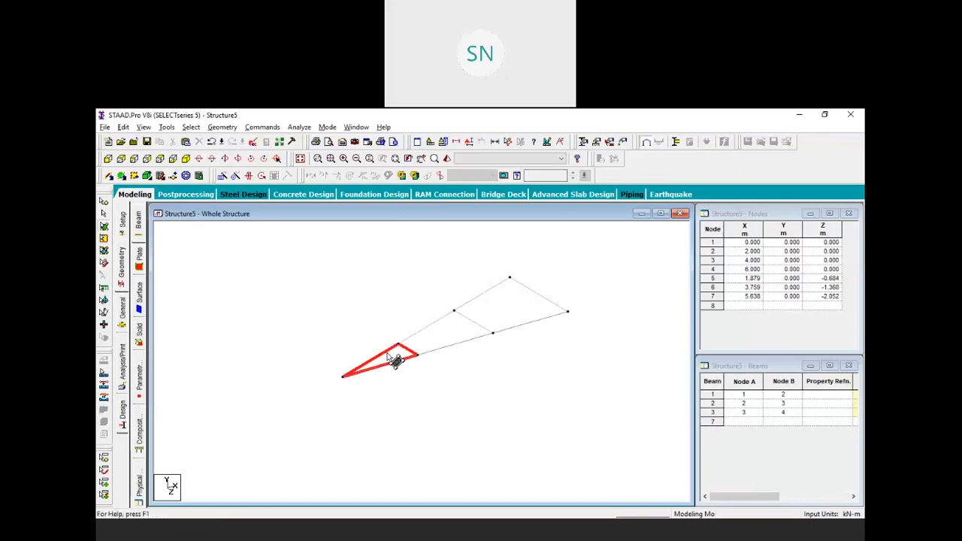
left_click(444, 331, "ctrl")
left_click(493, 315, "ctrl")
middle_click_drag(462, 275, 472, 294)
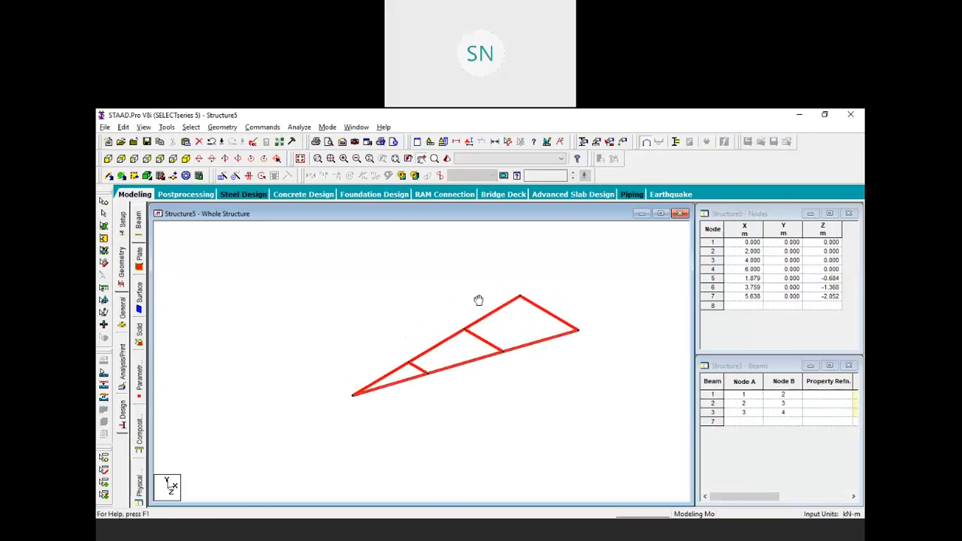
left_click(235, 175)
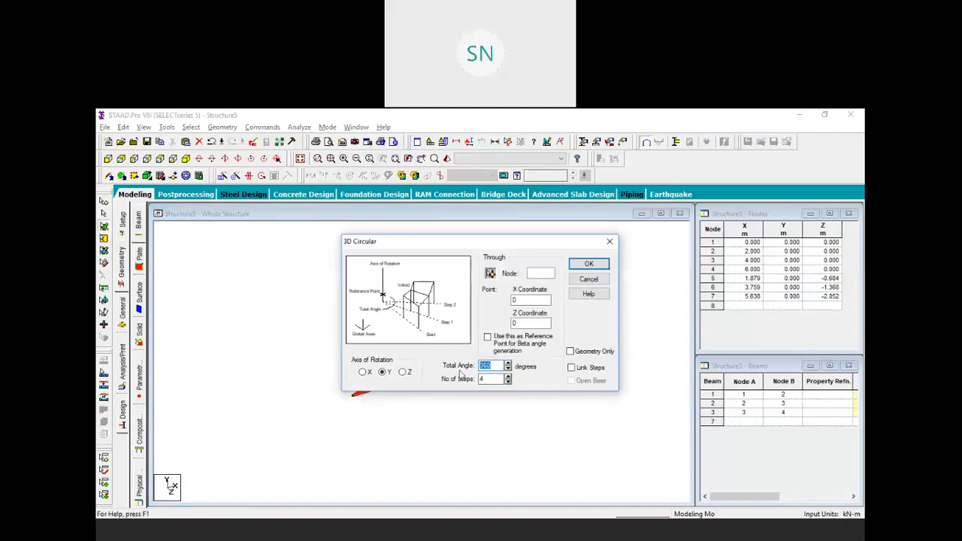
type("34")
key("Tab")
left_click(589, 264)
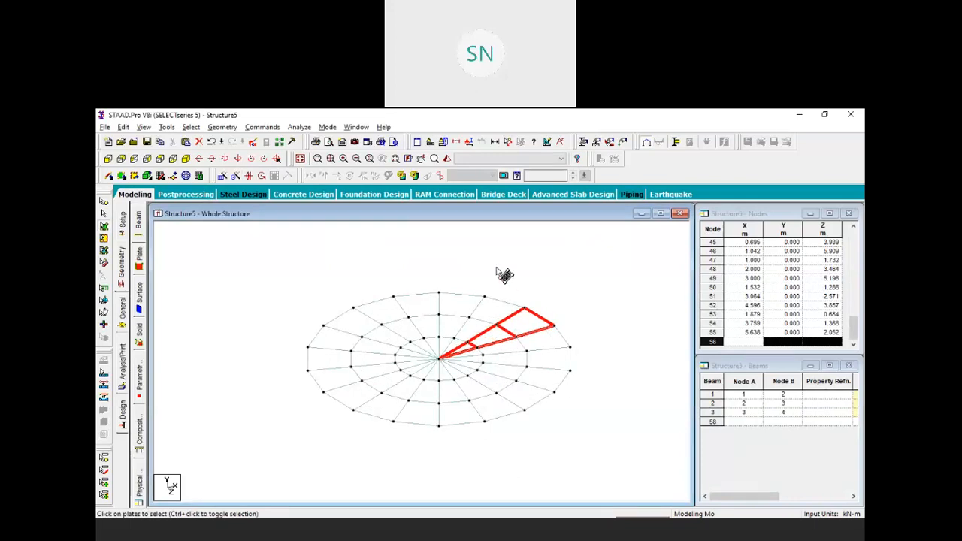
middle_click_drag(534, 315, 516, 308)
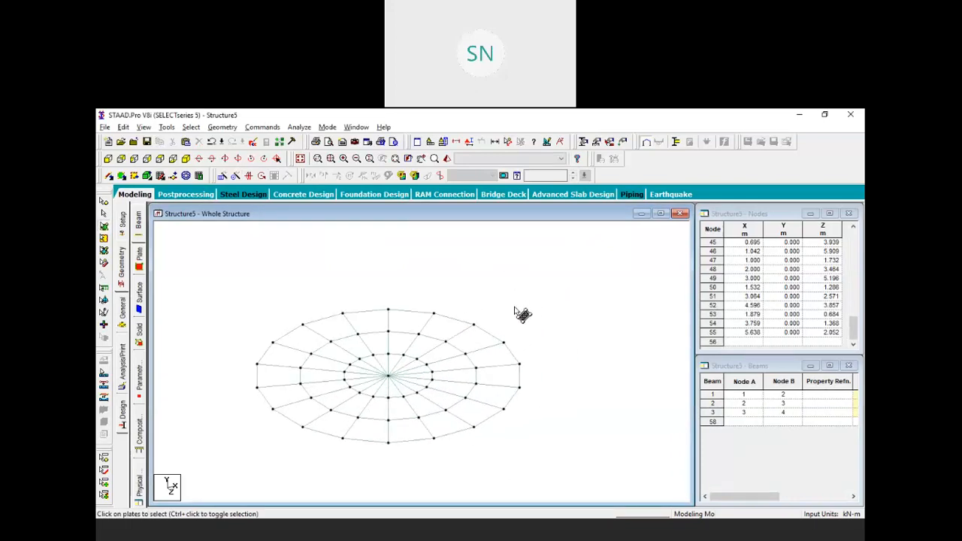
Copy the two outer-edge nodes 4 and 7 up 1 m along Y, creating nodes 56 and 57
left_click(104, 202)
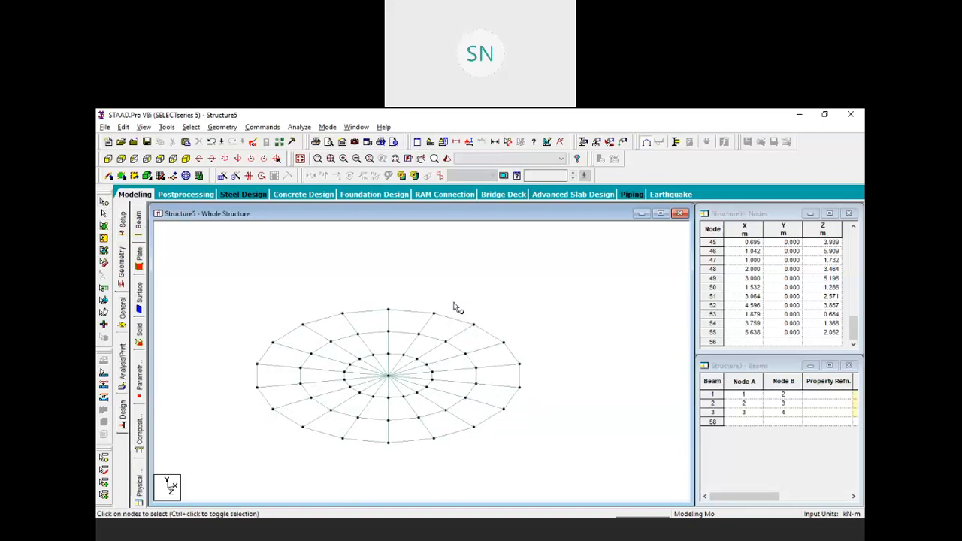
left_click(474, 324)
left_click_drag(499, 325, 523, 352)
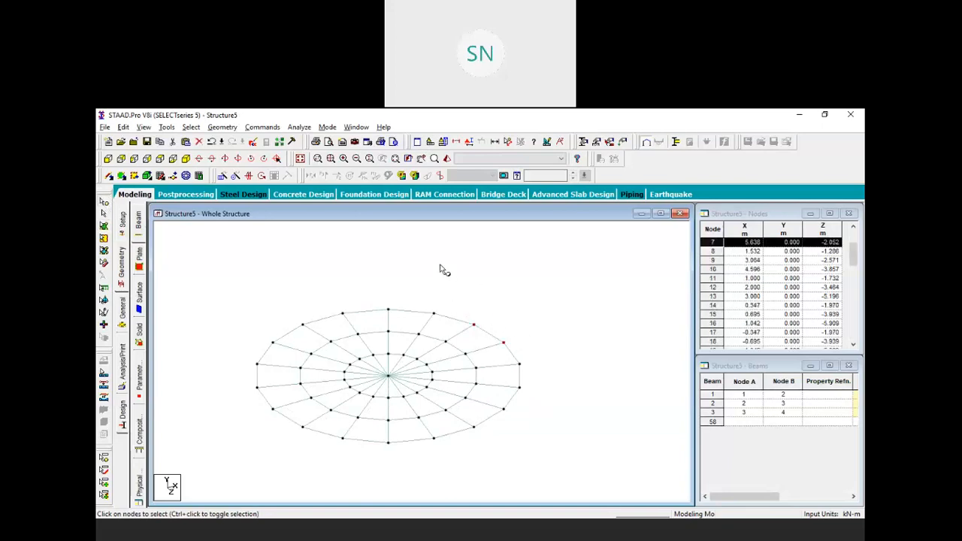
left_click(222, 176)
left_click(371, 371)
left_click_drag(513, 373, 458, 381)
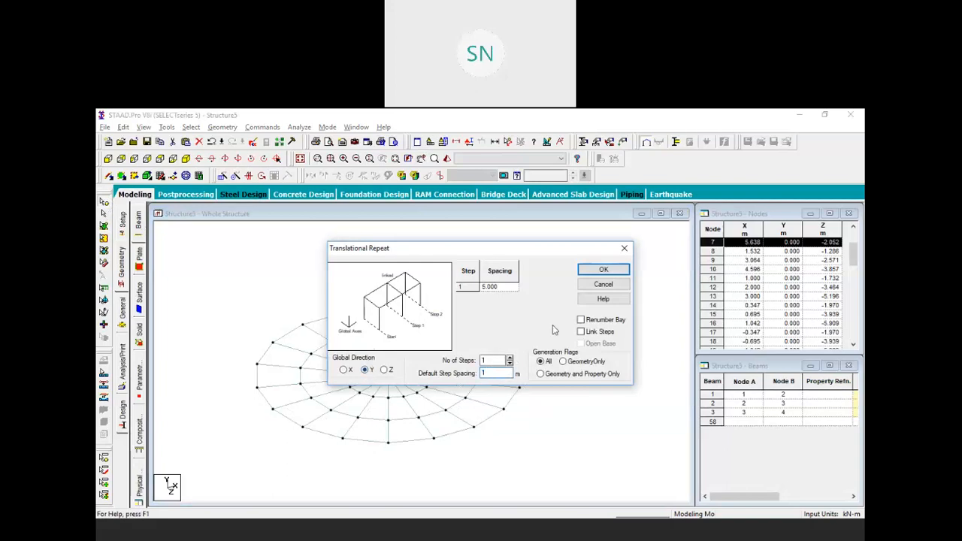
left_click(601, 271)
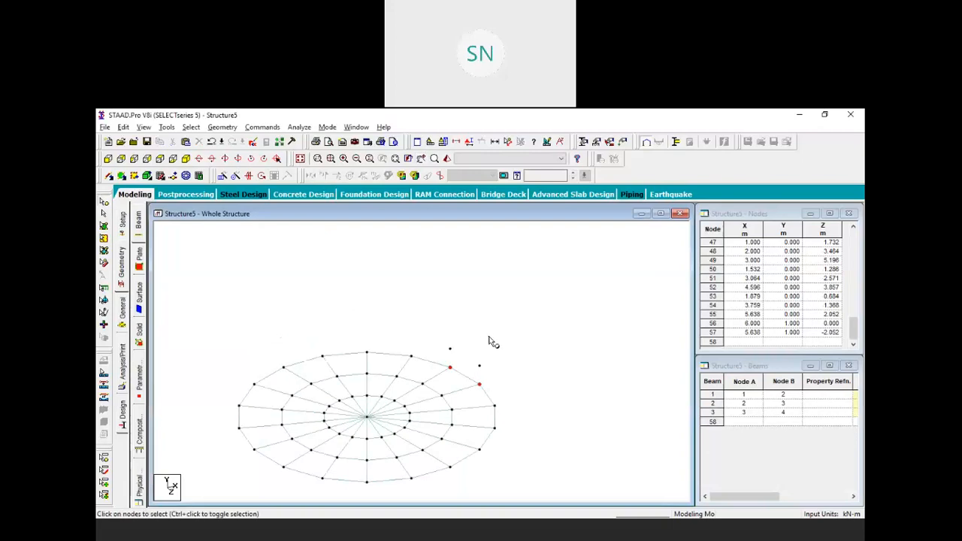
scroll(475, 392, "up", 5)
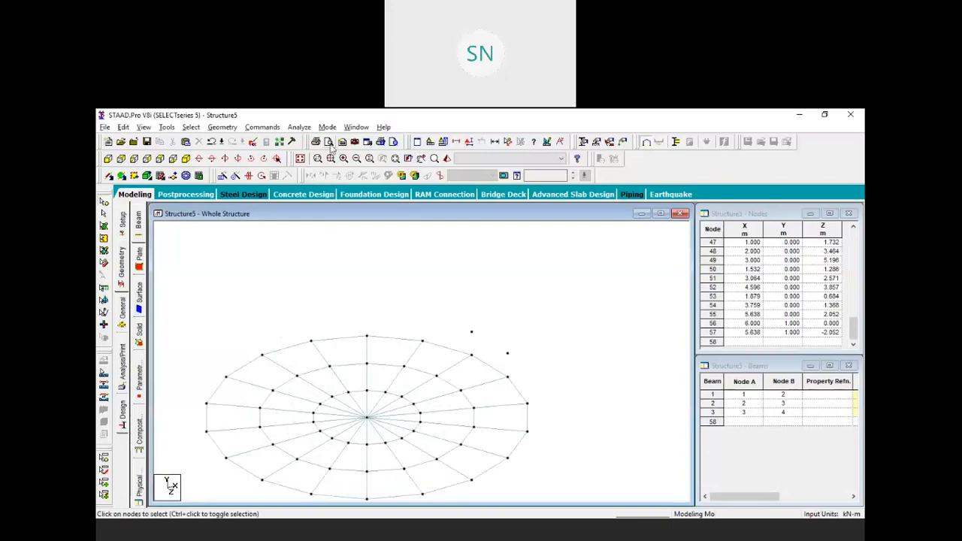
left_click(221, 127)
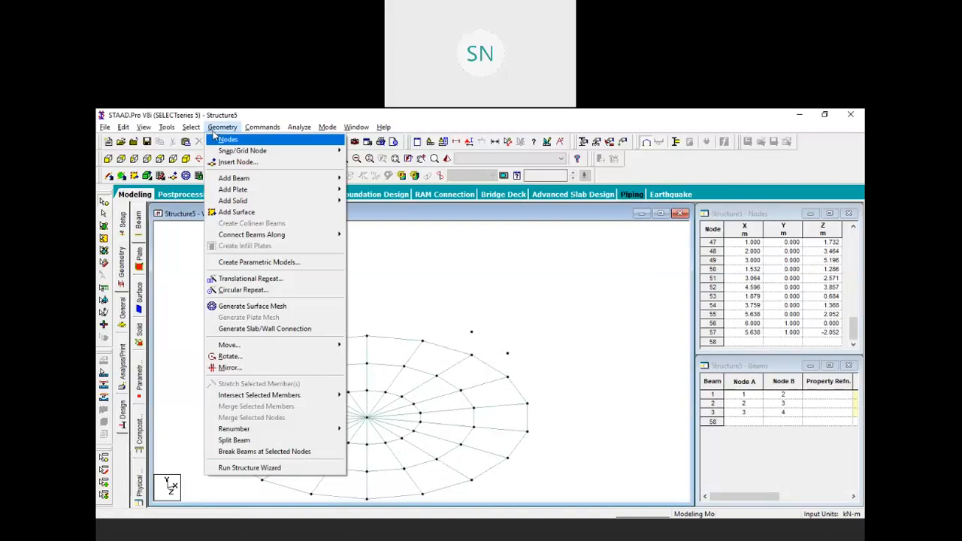
Add a quad wall plate on the two edge nodes and nodes 56 and 57 above them
mouse_move(287, 193)
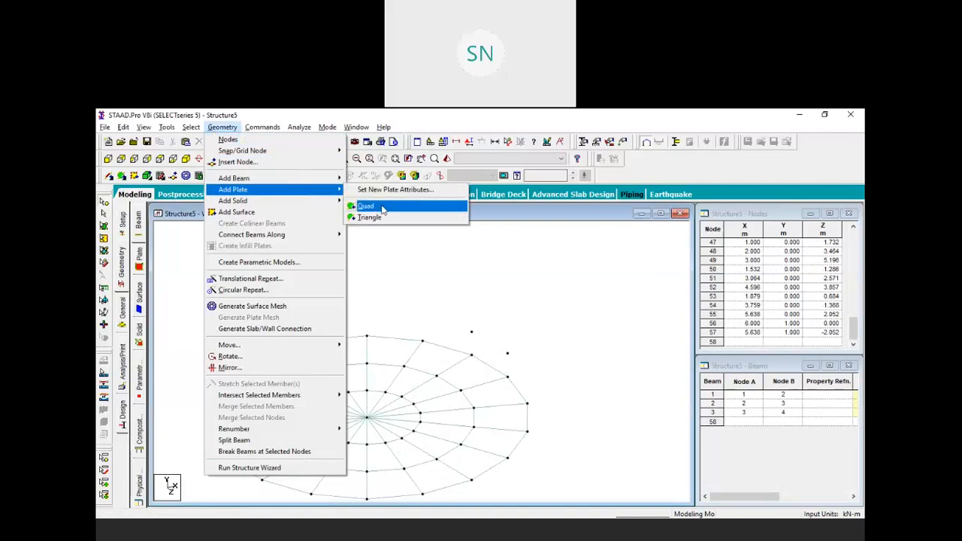
left_click(365, 201)
left_click(471, 331)
left_click(472, 355)
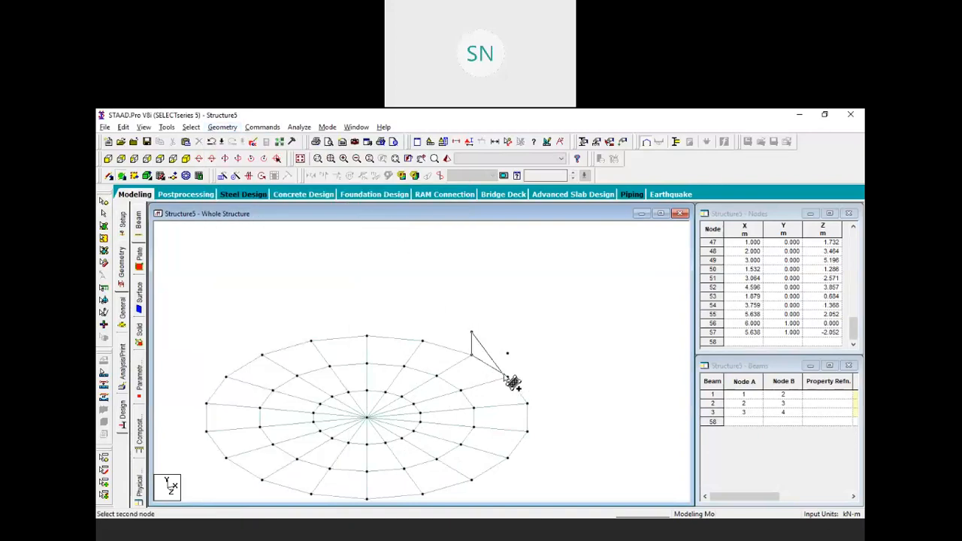
left_click(507, 375)
left_click(507, 353)
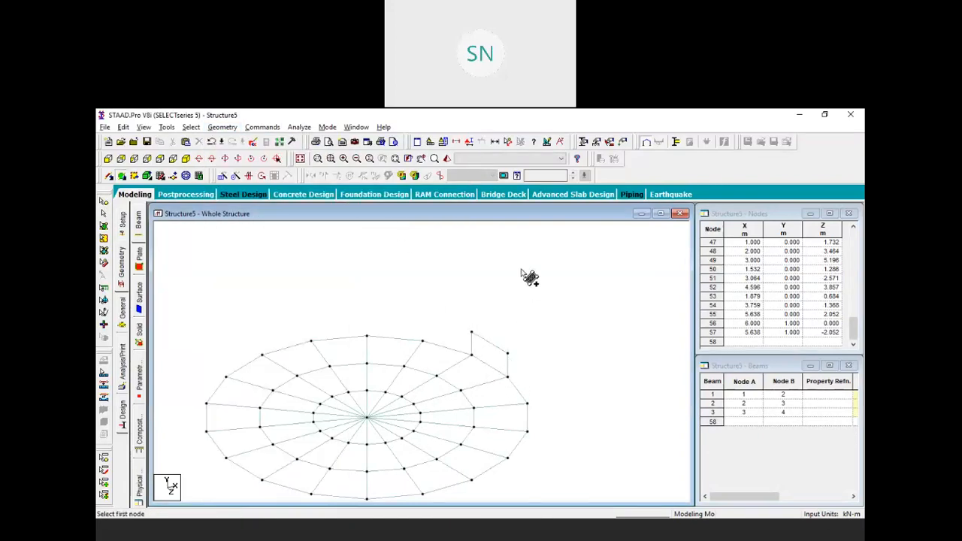
Stack five copies of the wall plate upward along Y at 1 m spacing
left_click(104, 226)
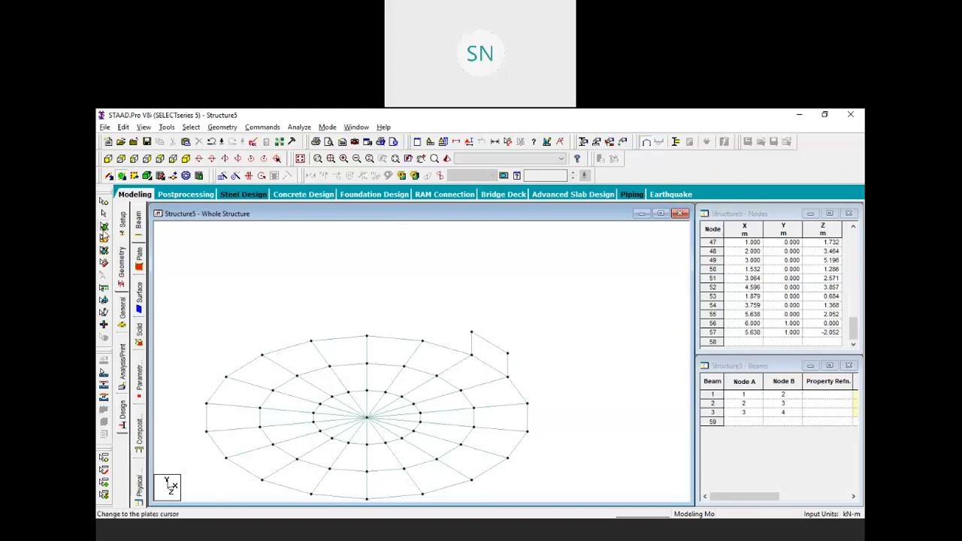
left_click(492, 353)
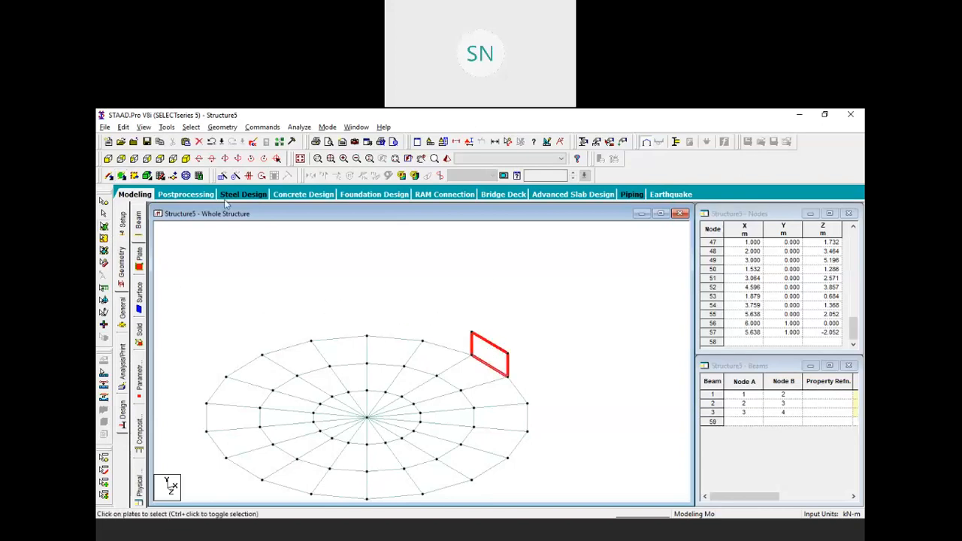
left_click(222, 176)
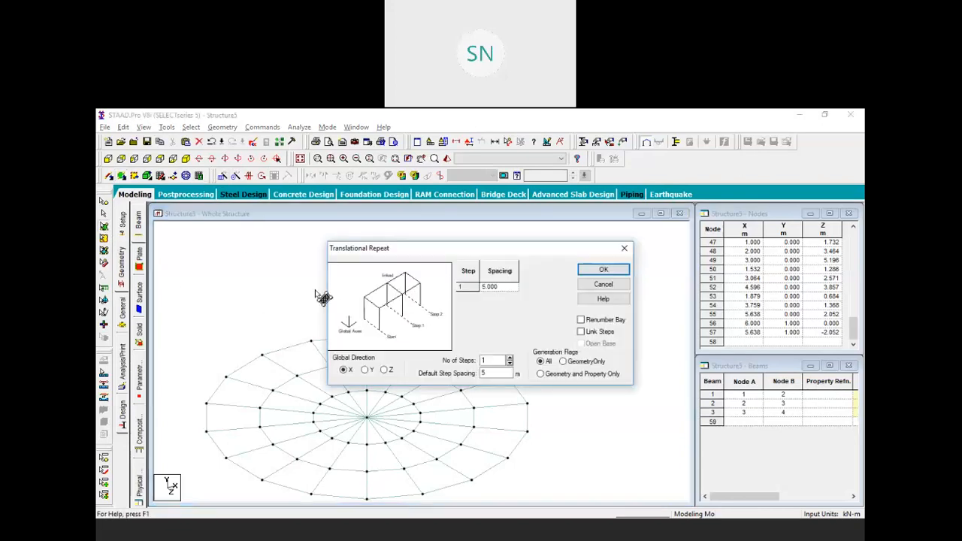
left_click(365, 370)
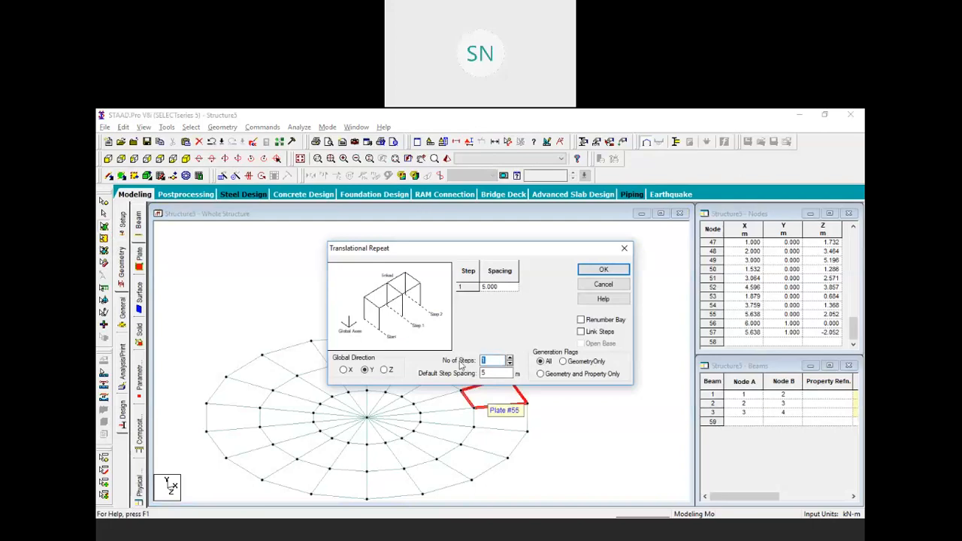
type("5")
key("Tab")
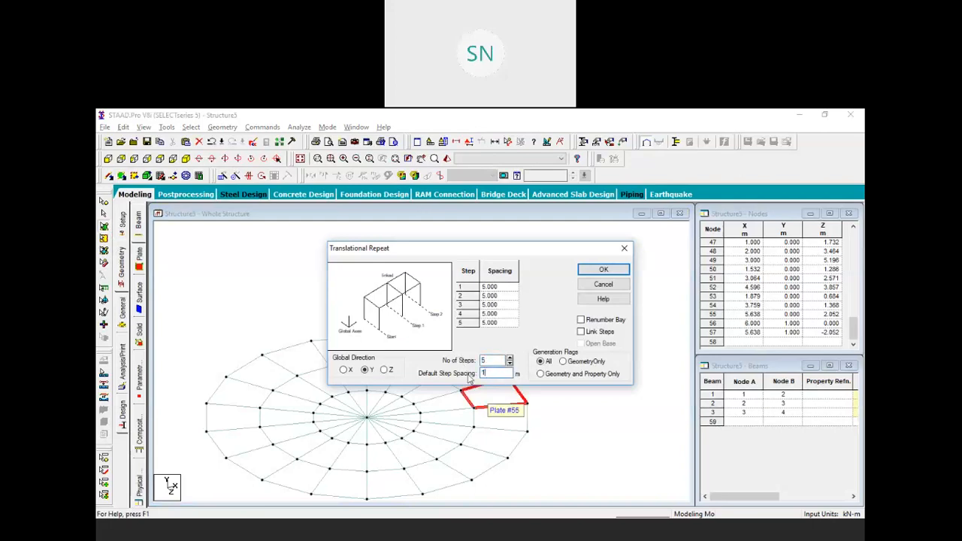
type("1")
left_click(602, 271)
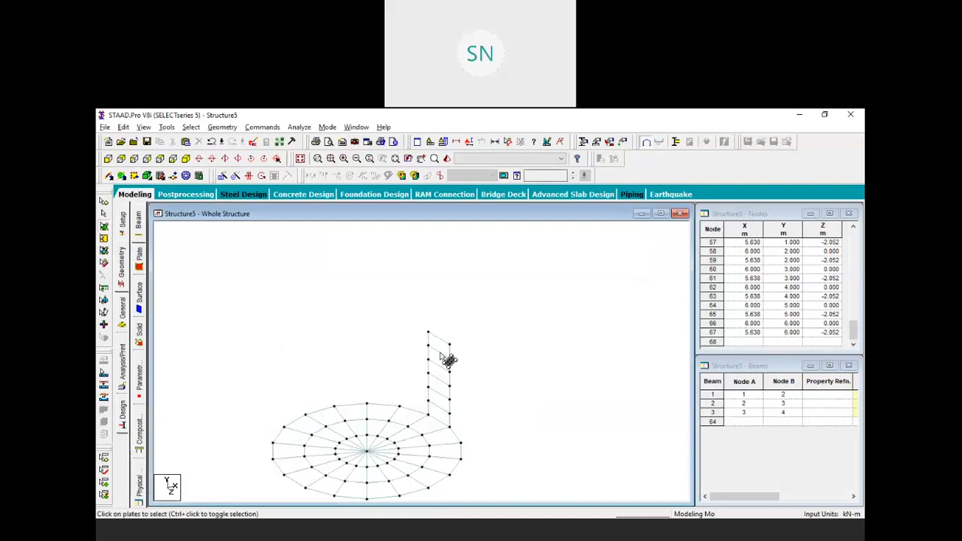
Select all six plates of the 6 m wall strip
left_click(438, 413)
left_click(436, 399, "ctrl")
left_click(431, 387, "ctrl")
left_click(442, 366, "ctrl")
left_click(445, 352, "ctrl")
left_click(445, 339, "ctrl")
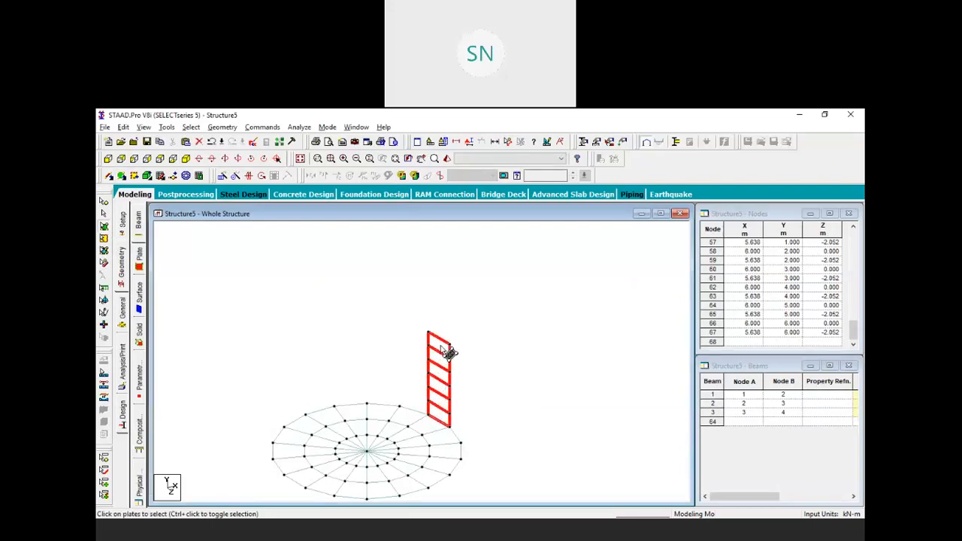
Repeat the wall strip 17 times through 340° about Y, closing the cylindrical wall
left_click(235, 175)
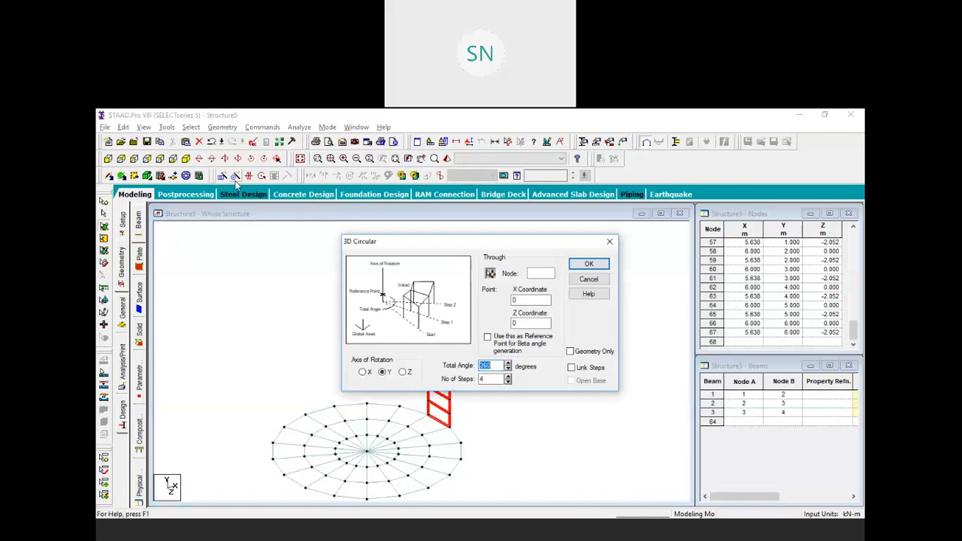
type("340")
key("Tab")
type("17")
left_click(589, 265)
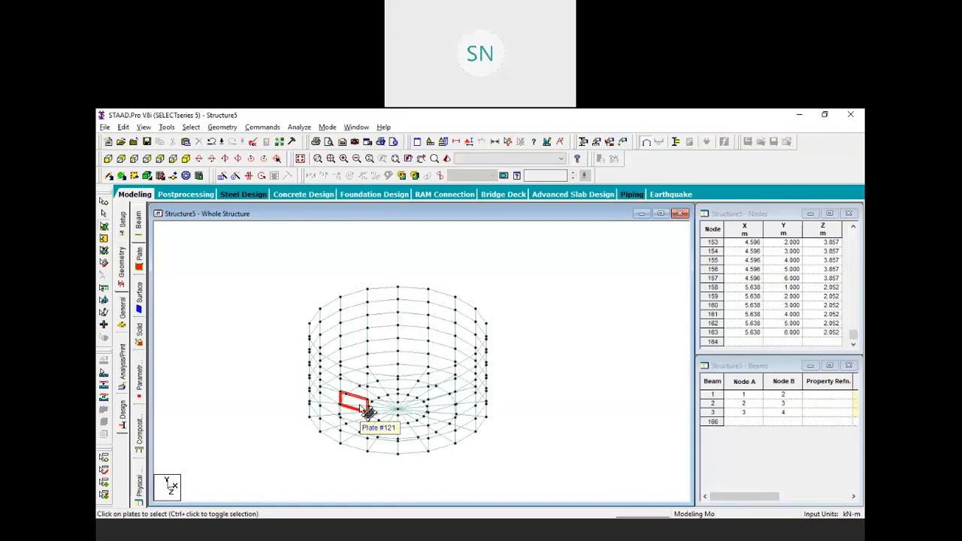
middle_click_drag(519, 351, 510, 352)
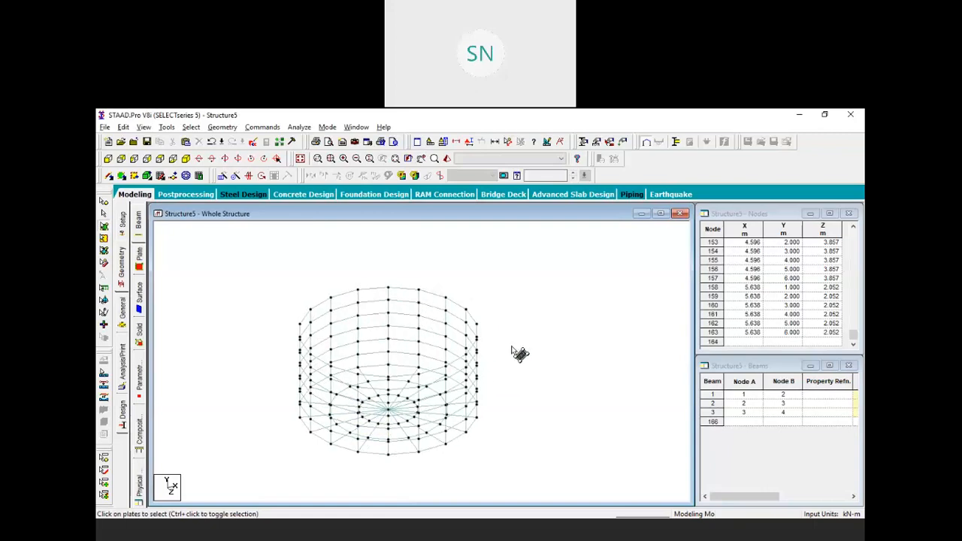
middle_click_drag(511, 394, 524, 362)
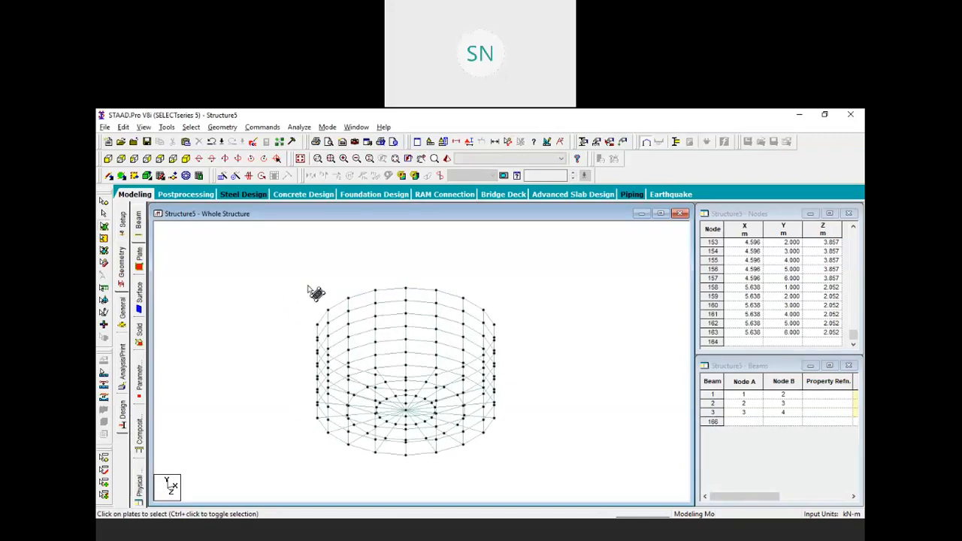
Select the three radial beams right of centre in plan view
left_click(160, 159)
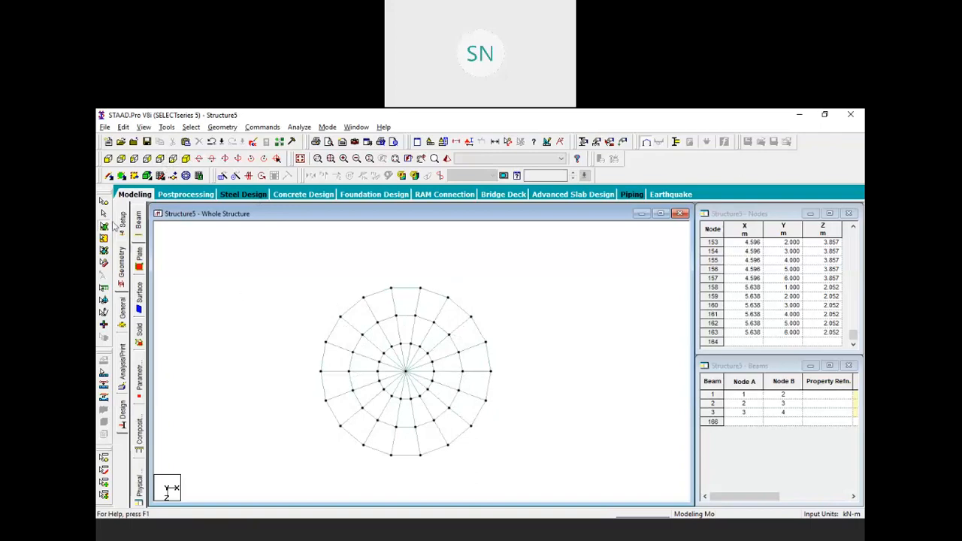
left_click(104, 214)
left_click_drag(261, 255, 553, 479)
scroll(400, 379, "up", 2)
scroll(400, 379, "up", 1)
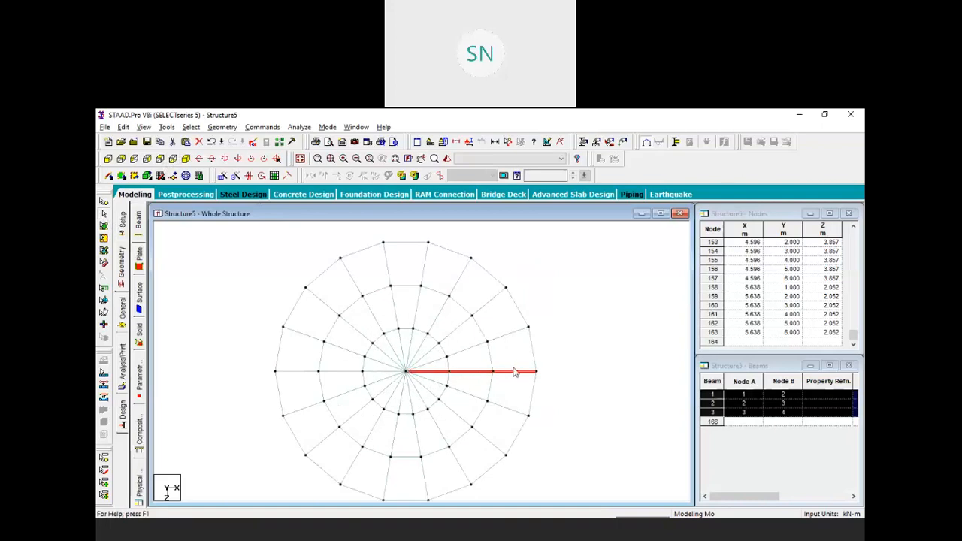
scroll(515, 372, "down", 1)
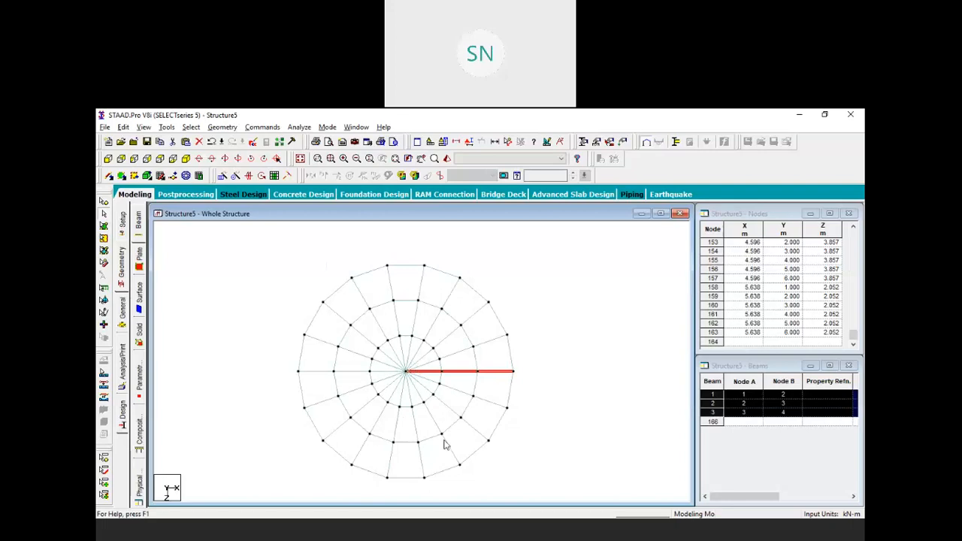
left_click(200, 159)
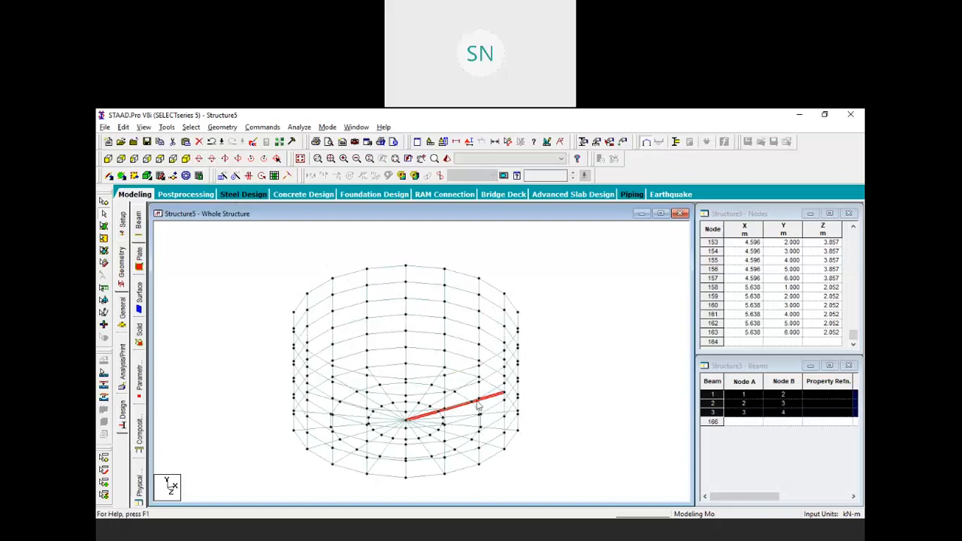
Circular-repeat those beams in 5 linked steps, forming hexagonal rings up to beam 198
left_click(236, 176)
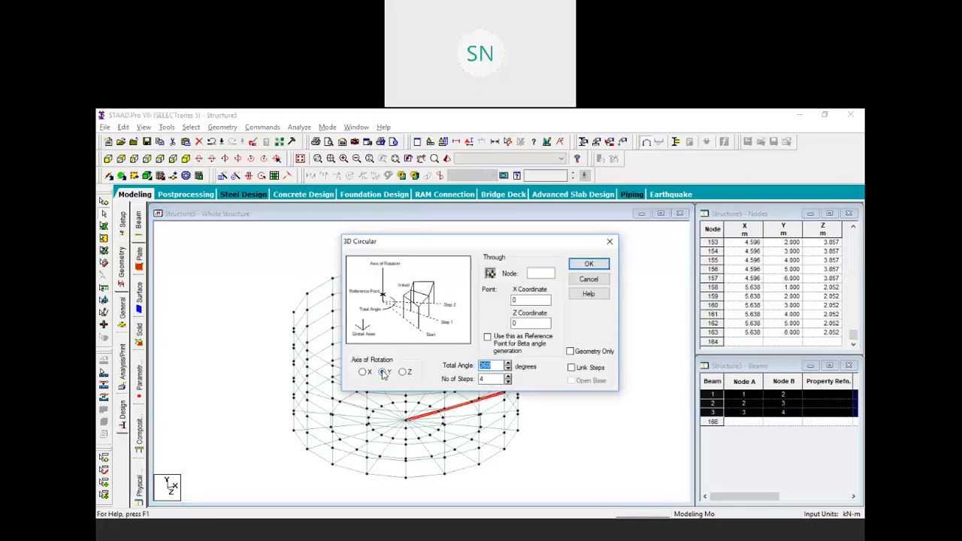
left_click(507, 376)
left_click(571, 367)
left_click(588, 264)
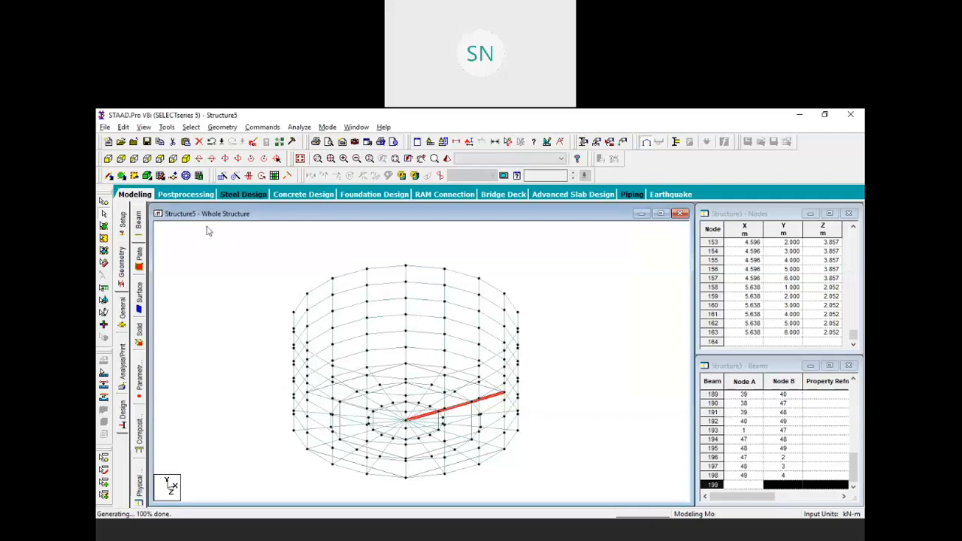
left_click(161, 159)
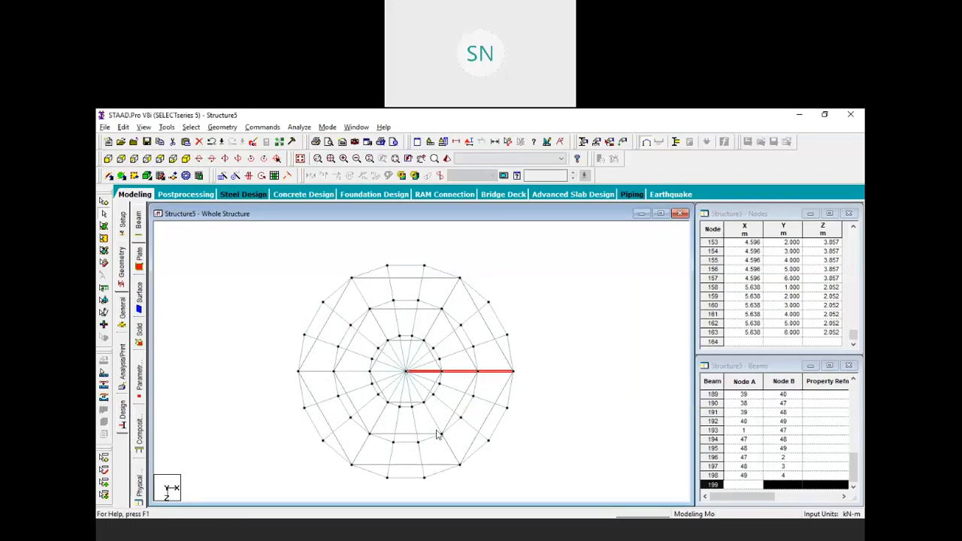
left_click(269, 314)
left_click(104, 214)
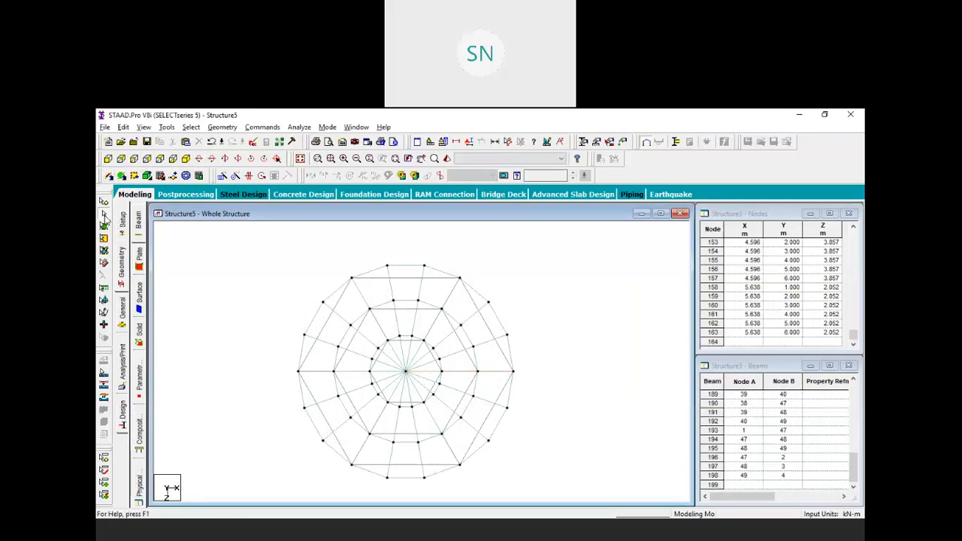
Select the six beams of the middle hexagon ring, then show the model isometrically
left_click_drag(216, 233, 559, 498)
scroll(466, 425, "up", 3)
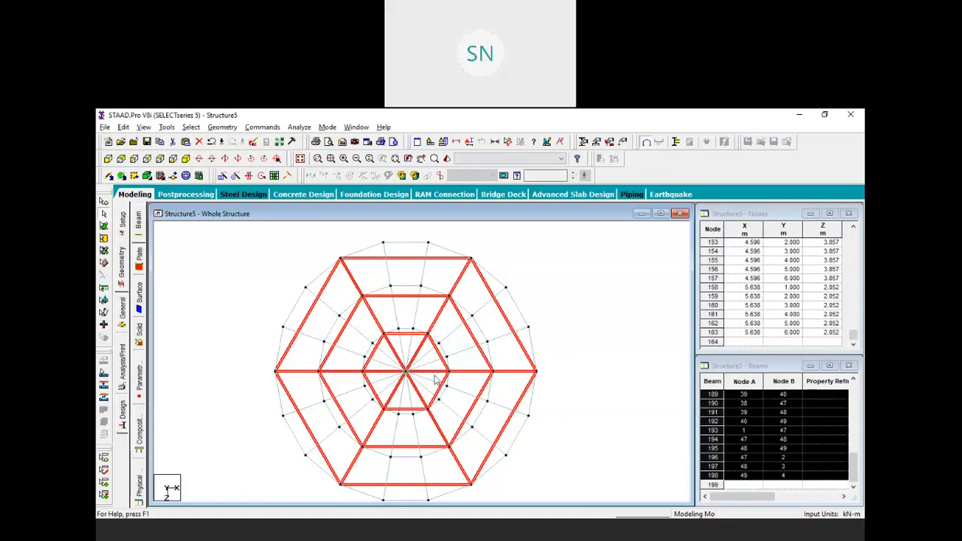
left_click(573, 282)
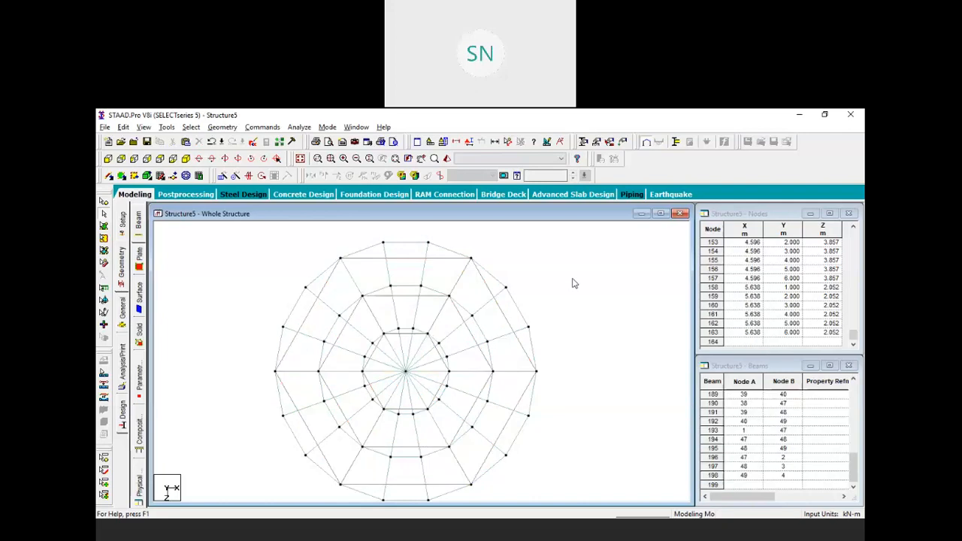
left_click(472, 335)
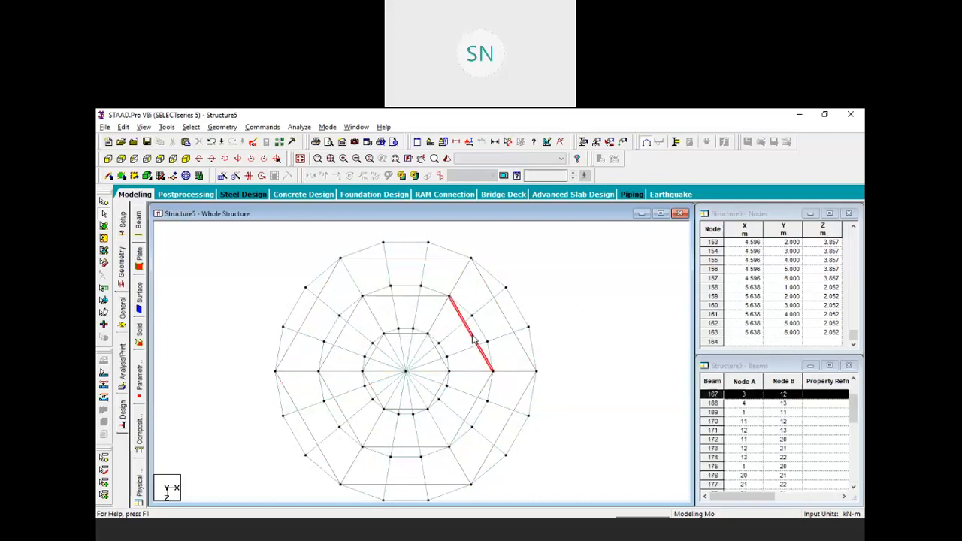
left_click(344, 336, "ctrl")
left_click(333, 390, "ctrl")
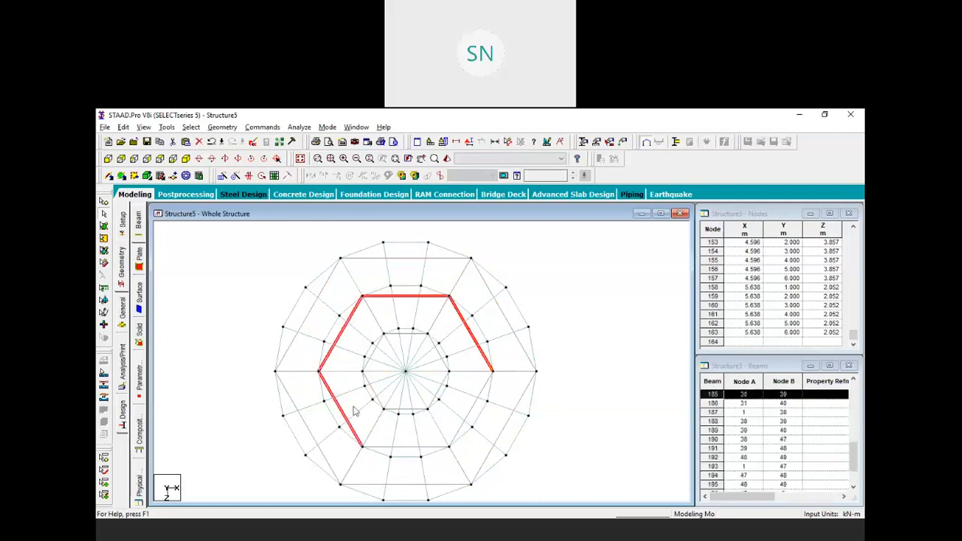
left_click(385, 447, "ctrl")
left_click(457, 433, "ctrl")
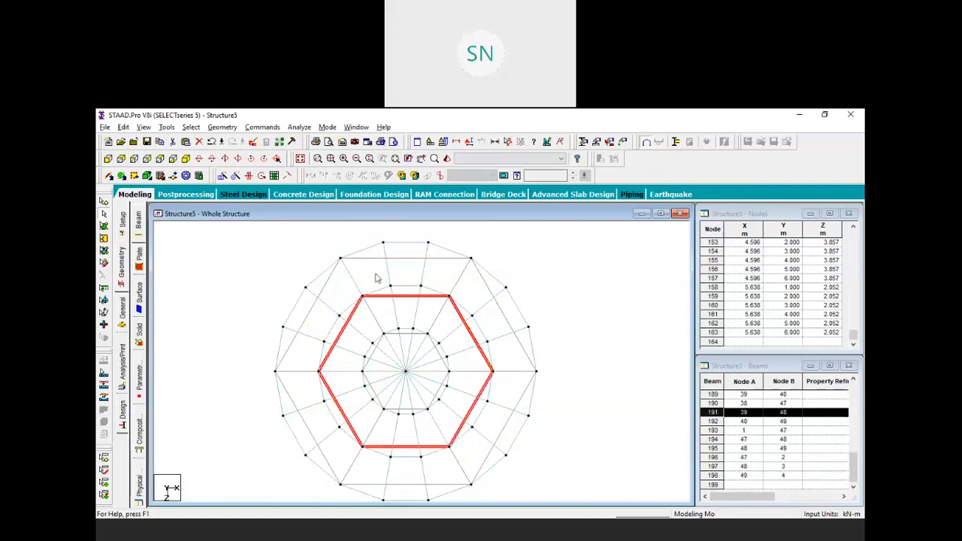
left_click(187, 160)
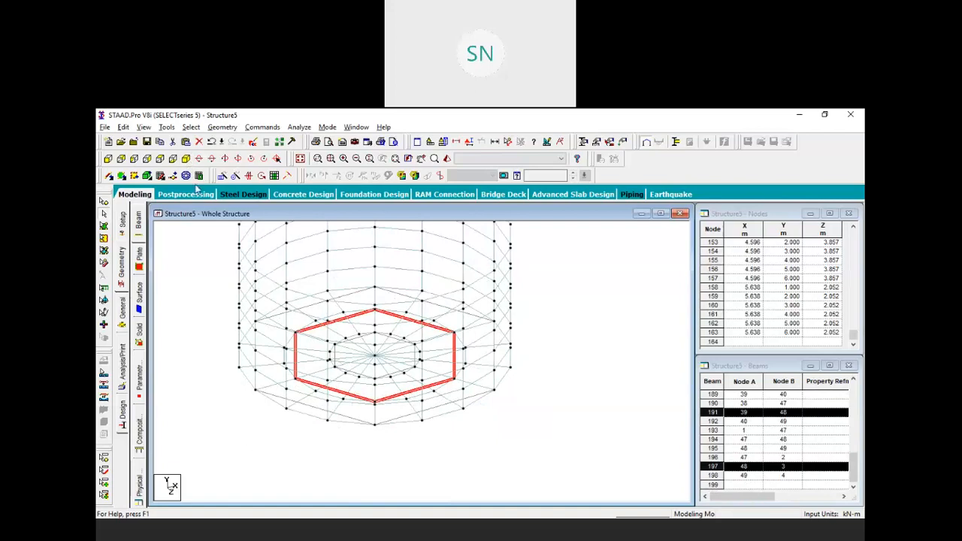
Translationally repeat the middle hexagon ring 2 steps along Y at -5 m spacing, linked by columns
left_click(223, 176)
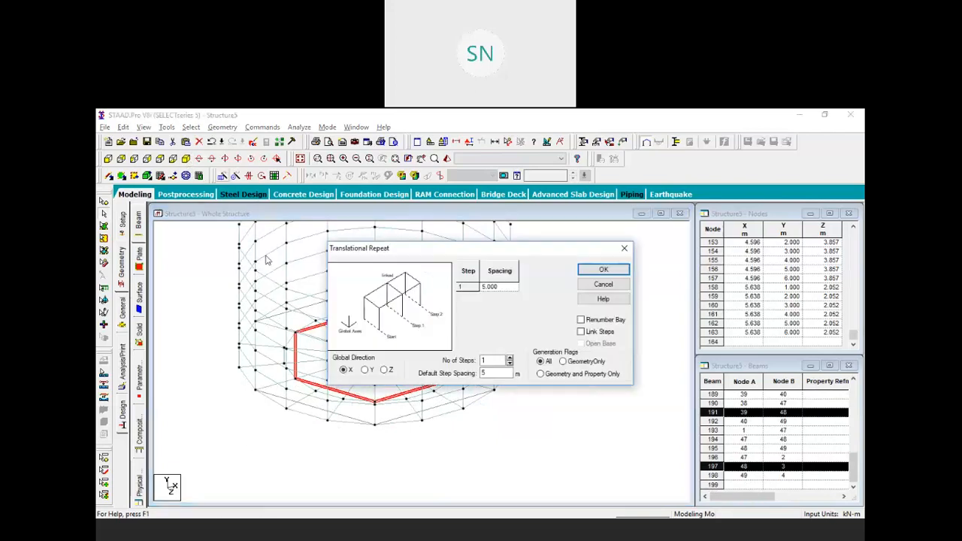
left_click(366, 370)
left_click_drag(504, 374, 462, 380)
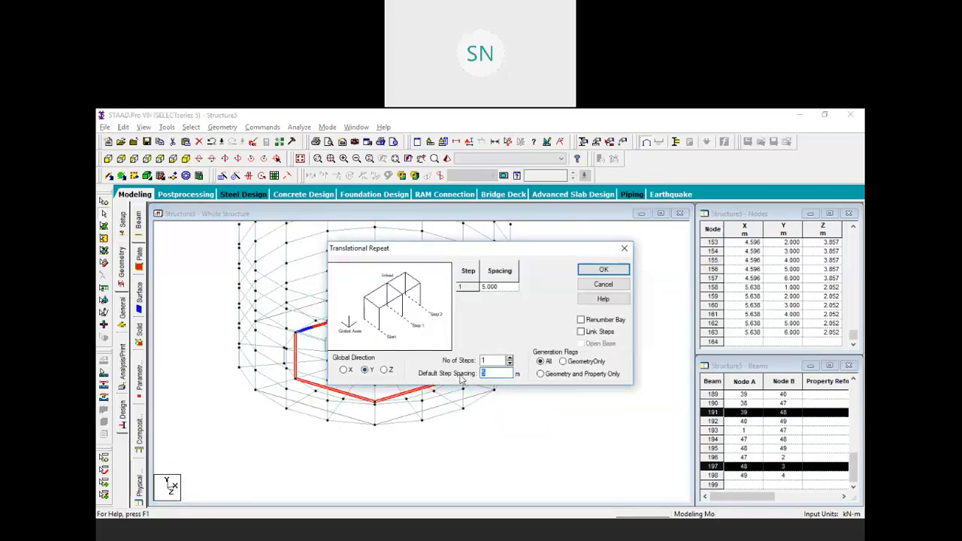
type("-5")
left_click(510, 359)
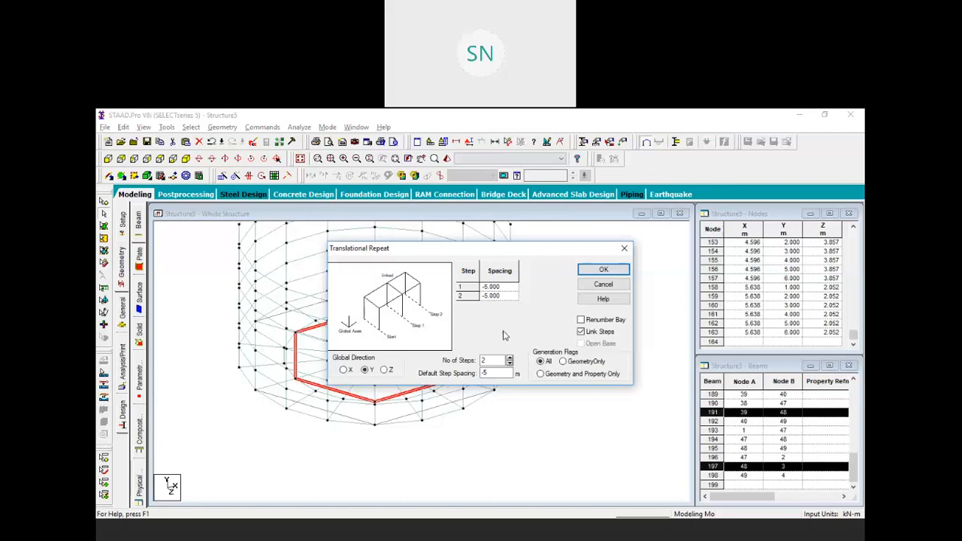
left_click(604, 271)
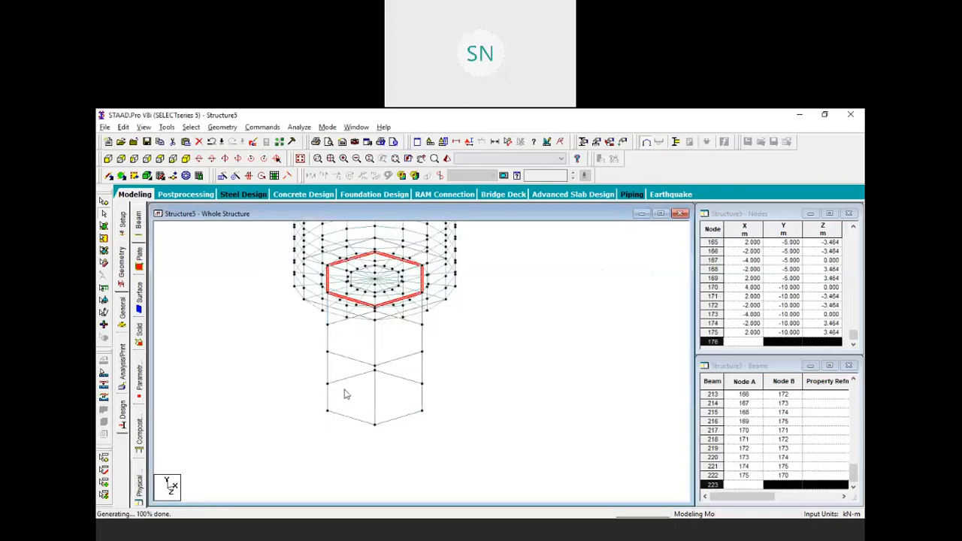
Rotate and pan the view to inspect the new staging reaching Y = -10 m
key("Up")
key("Up")
key("Up")
key("Up")
key("Left")
key("Left")
key("Left")
key("Left")
key("Left")
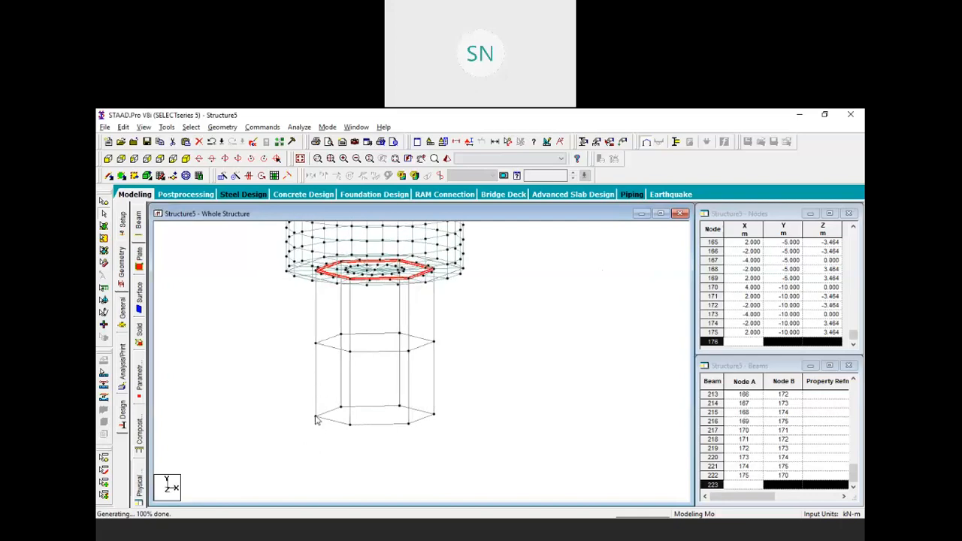
key("Left")
key("Left")
key("Left")
key("Left")
key("Left")
key("Left")
key("Left")
key("Left")
key("Left")
key("Left")
key("Left")
key("Left")
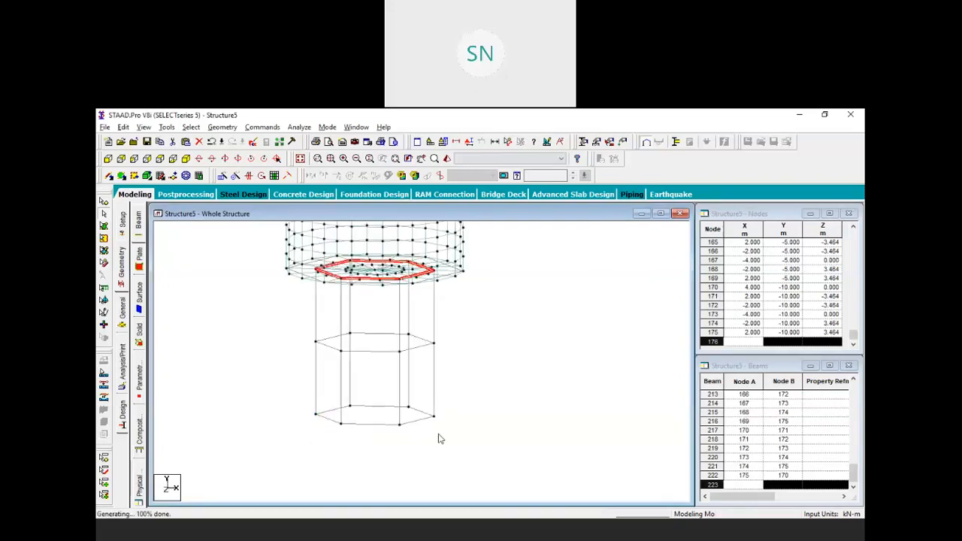
key("Up")
key("Up")
key("Down")
middle_click_drag(510, 434, 479, 392)
Repeat the six bottom-ring nodes along Y at -4 m with Link Steps, extending columns to Y = -14 m
left_click(104, 213)
left_click_drag(262, 314, 497, 372)
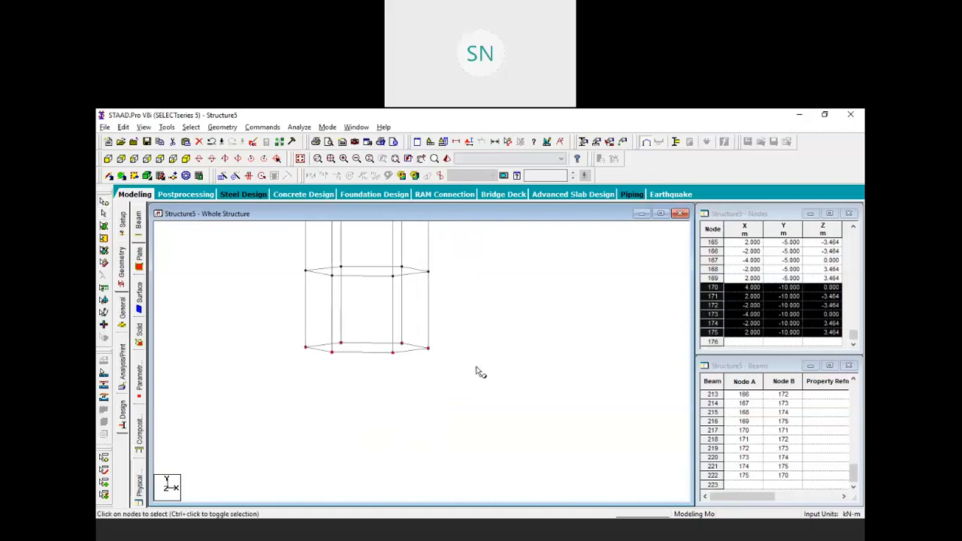
left_click(223, 175)
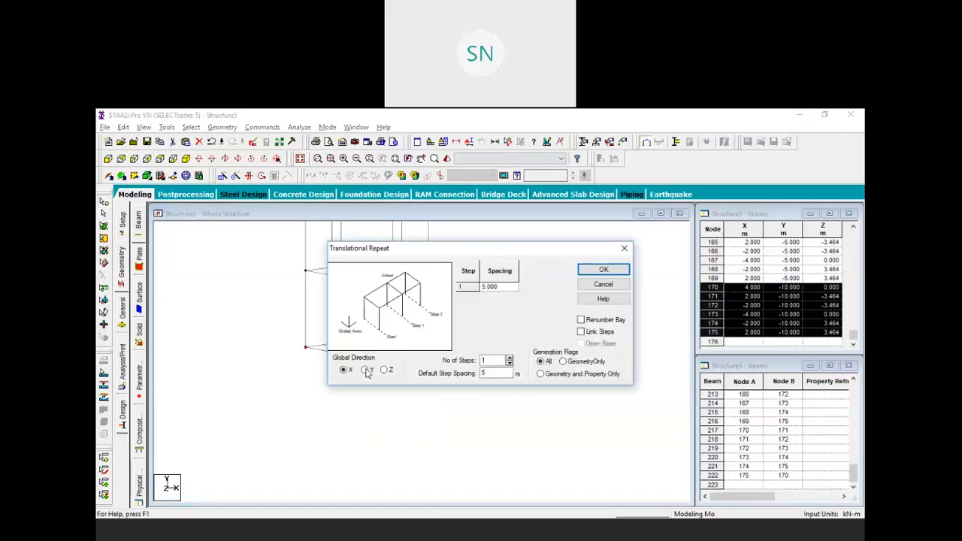
left_click_drag(491, 374, 468, 378)
type("-4")
left_click(580, 332)
left_click(602, 272)
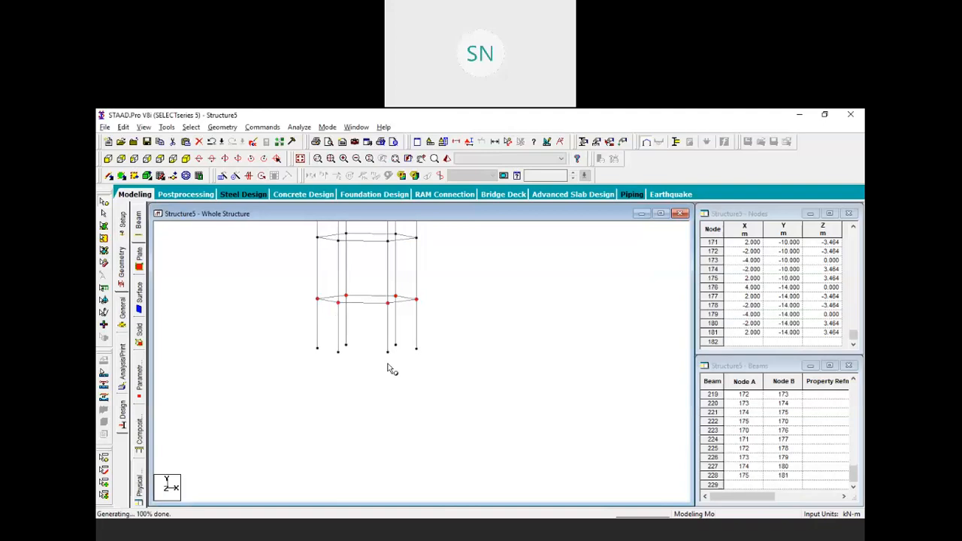
key("Left")
key("Left")
key("Left")
key("Left")
key("Left")
key("Left")
key("Left")
key("Left")
key("Left")
key("Left")
key("Left")
key("Left")
key("Left")
key("Left")
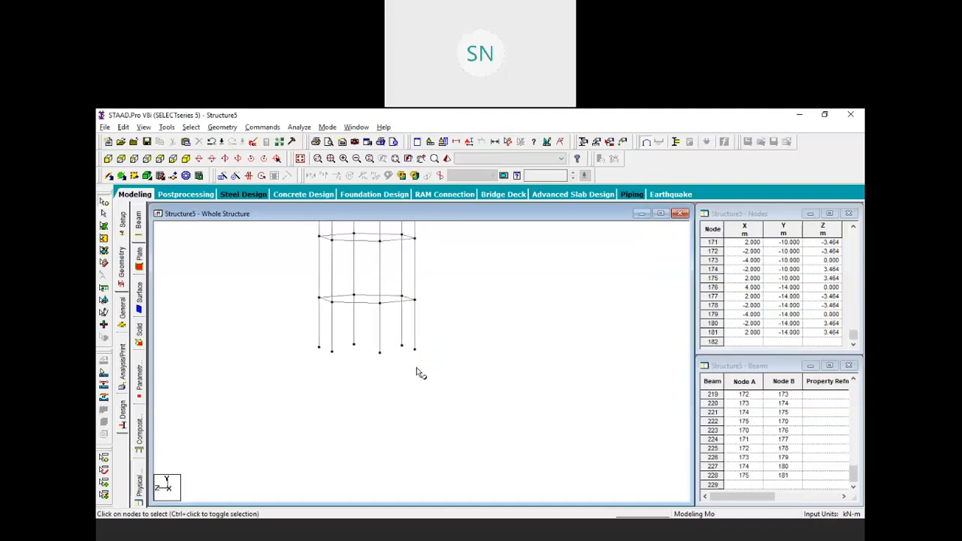
Zoom out, pan and rotate to view the whole tank atop its six-column staging from above
scroll(416, 369, "down", 1)
middle_click_drag(426, 291, 452, 427)
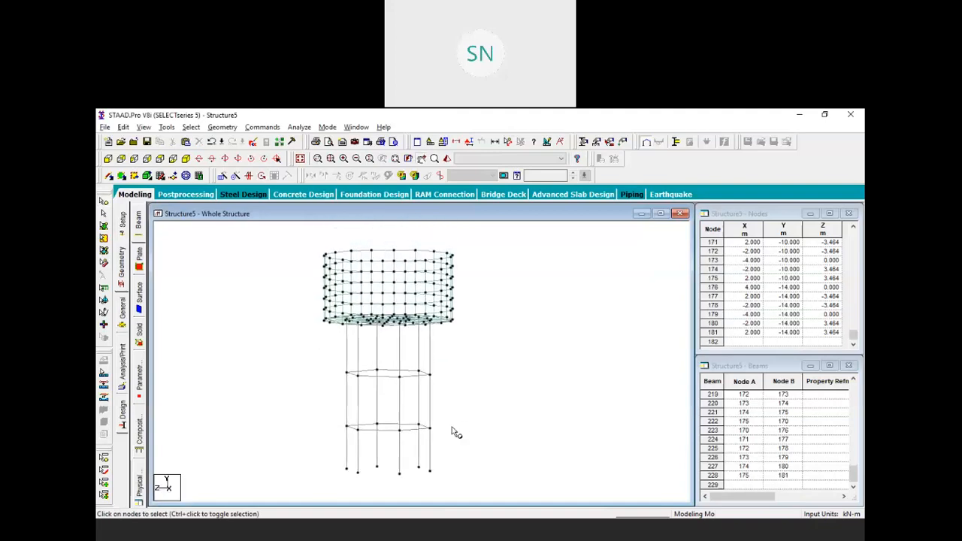
key("Up")
key("Down")
key("Down")
key("Down")
key("Down")
key("Down")
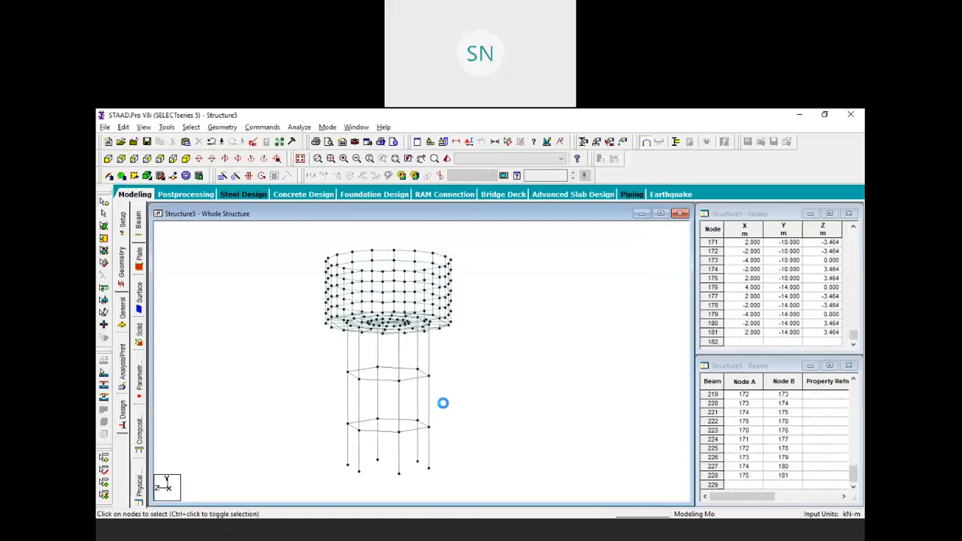
key("Right")
key("Right")
key("Right")
key("Right")
key("Right")
key("Right")
key("Right")
key("Right")
key("Right")
key("Right")
key("Right")
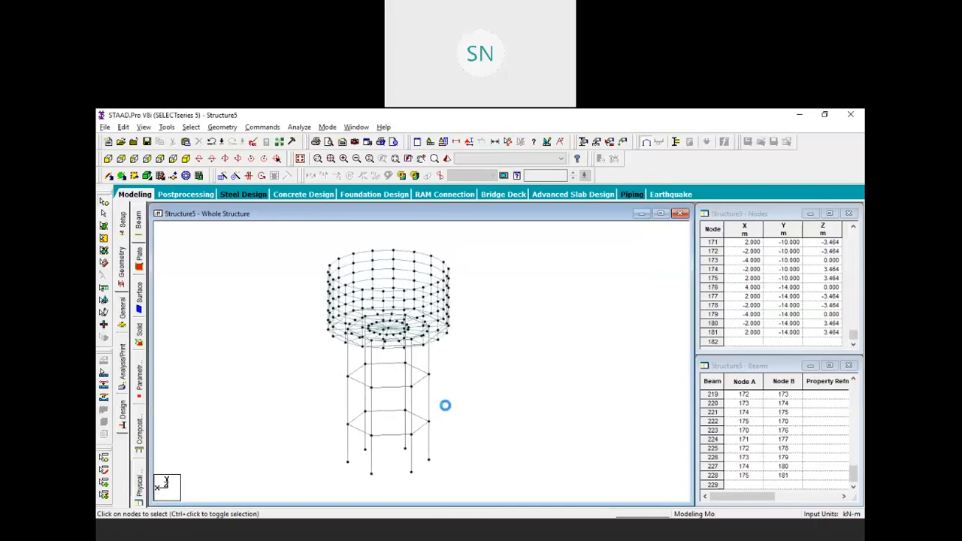
key("Right")
key("Right")
key("Right")
key("Right")
key("Right")
key("Right")
key("Right")
key("Right")
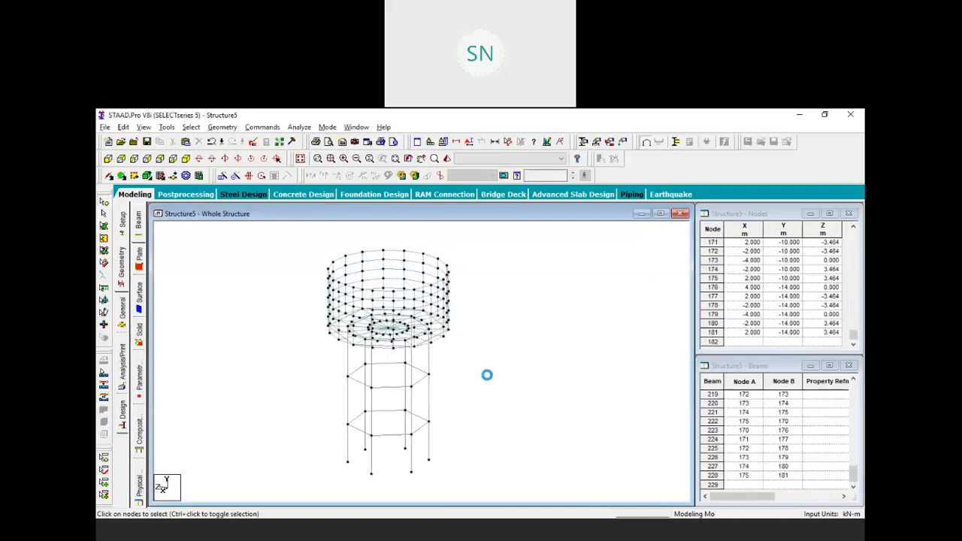
key("Right")
key("Right")
key("Right")
key("Right")
key("Right")
key("Right")
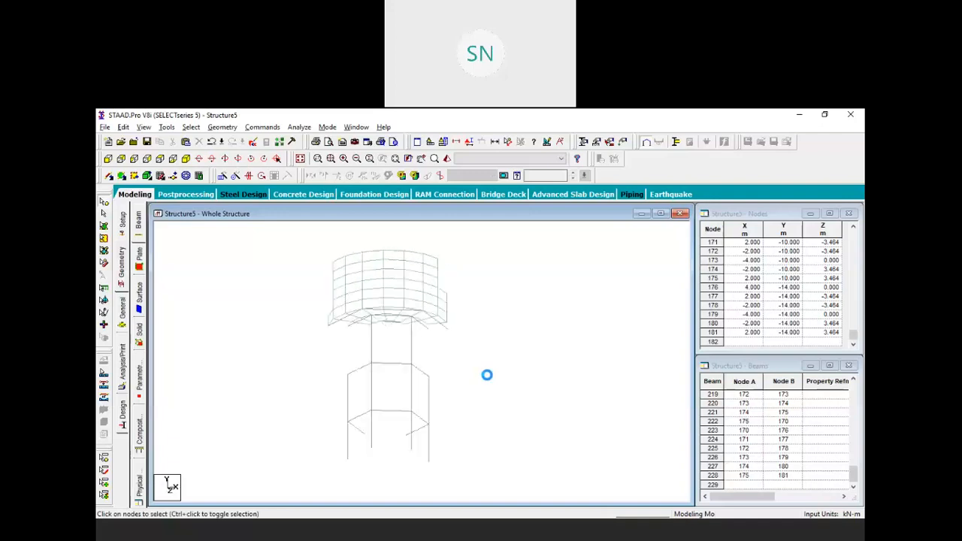
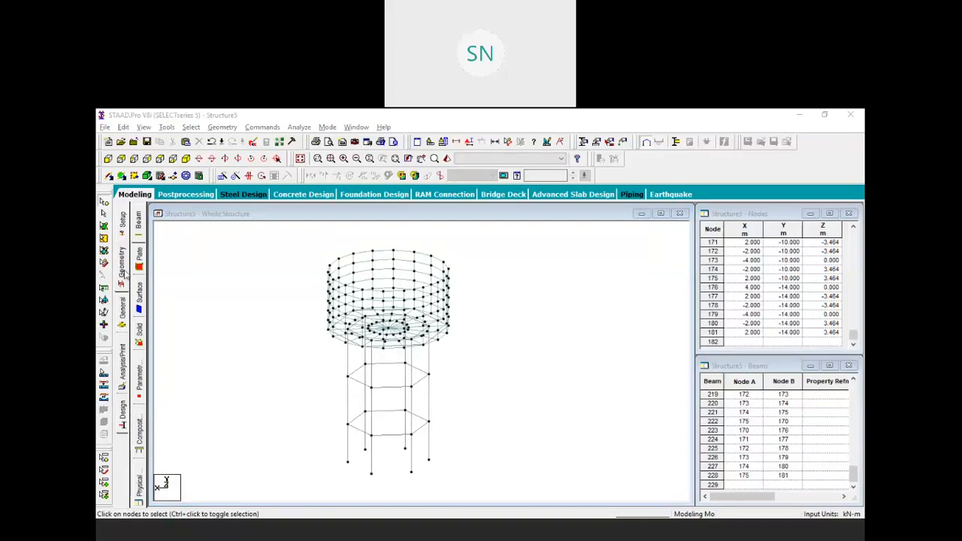
Open the Properties – Whole Structure panel for the water tank model
left_click(120, 314)
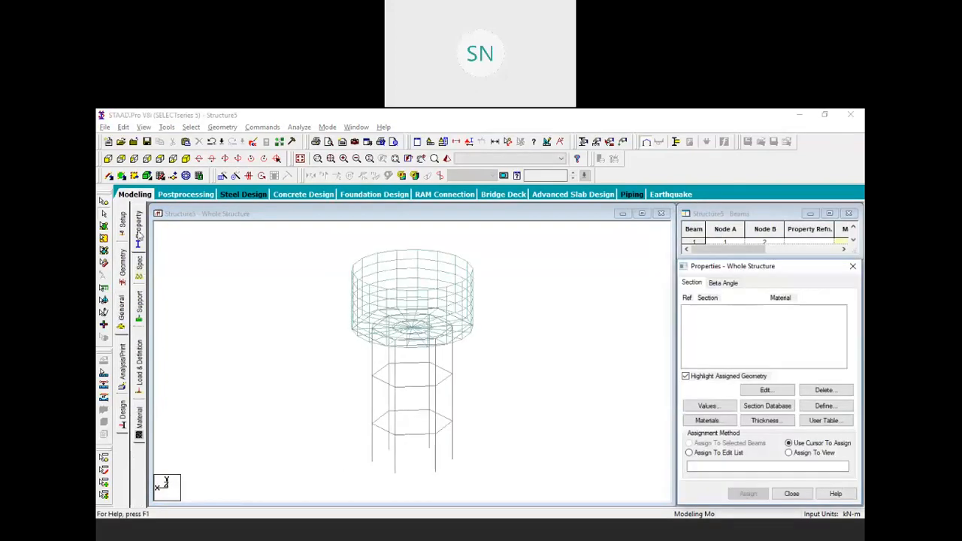
Start a 0.3 m × 0.3 m rectangular section, then close the dialogs without assigning it
left_click(824, 406)
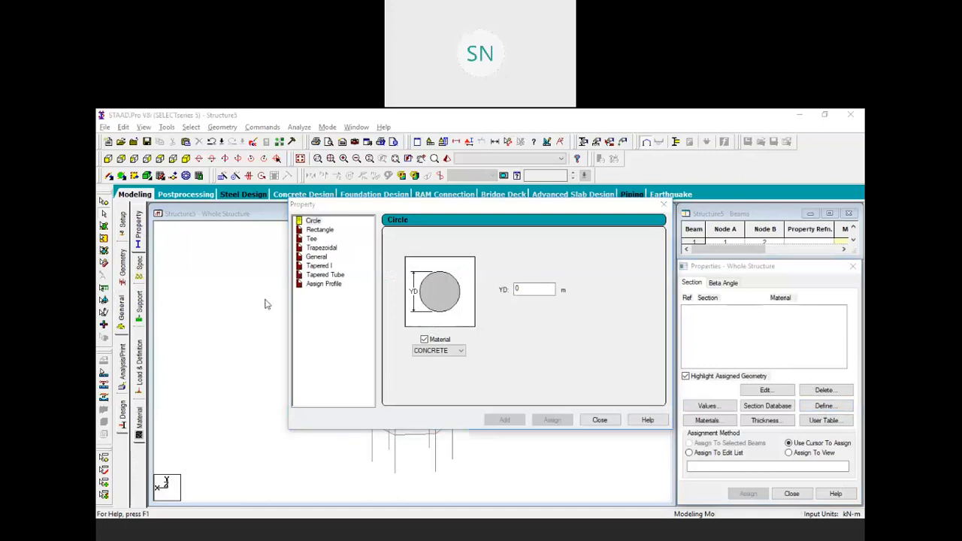
left_click(317, 230)
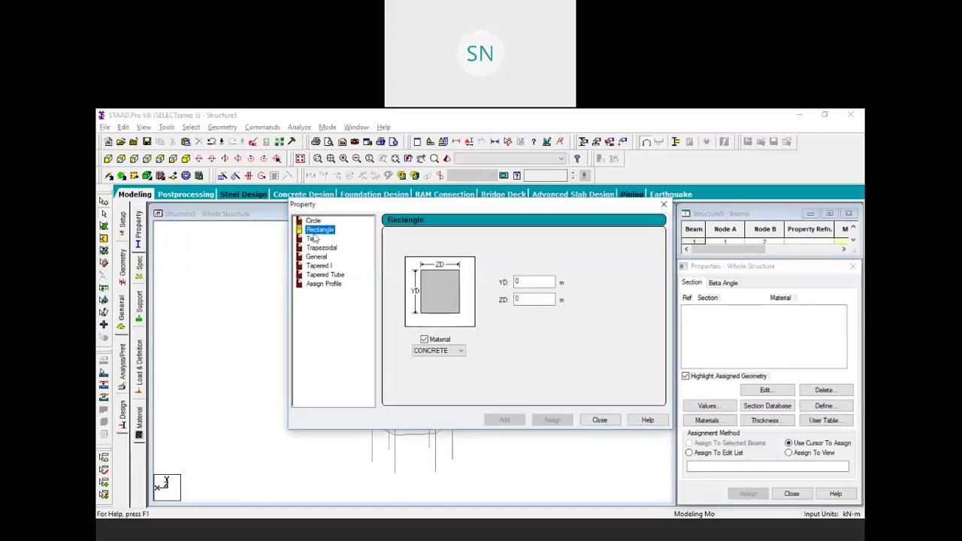
left_click(531, 282)
type(".3")
left_click(529, 298)
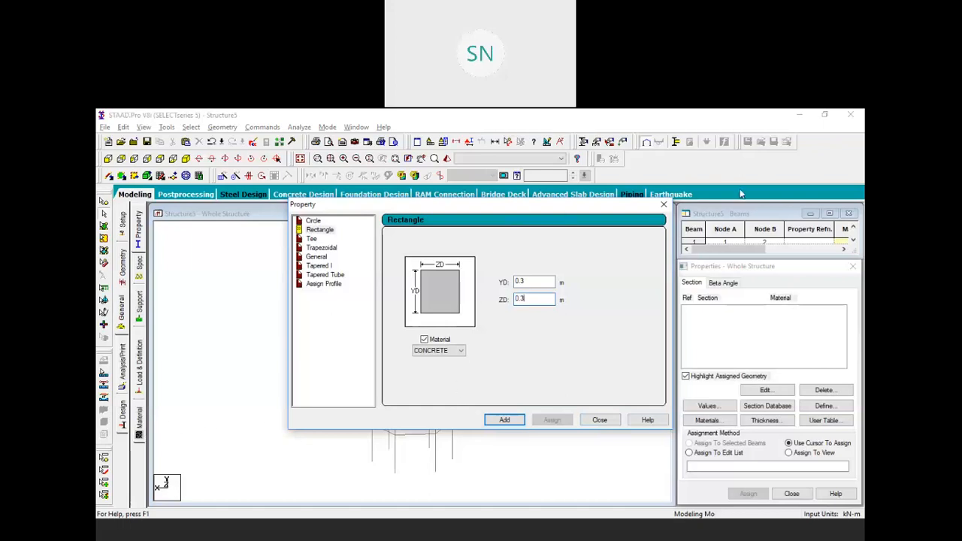
left_click_drag(515, 205, 729, 185)
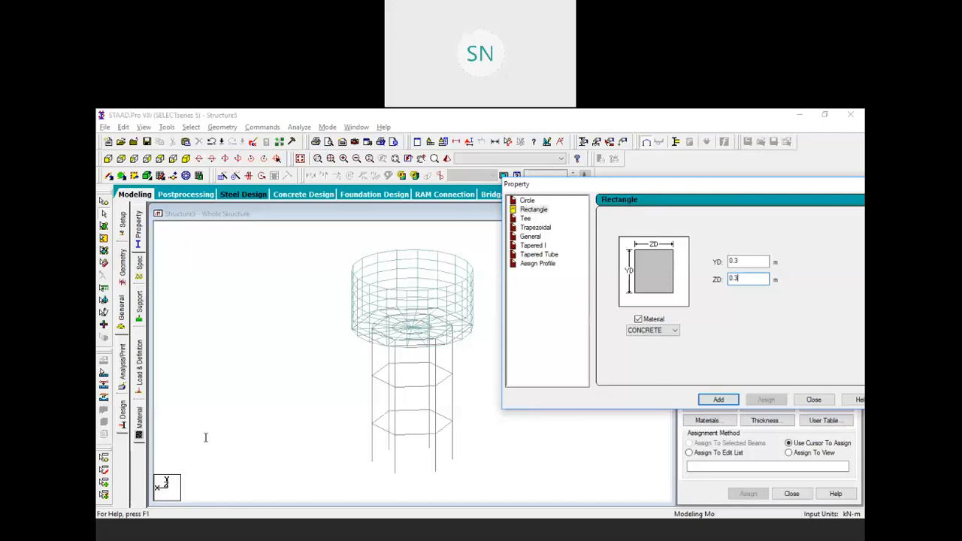
left_click(827, 399)
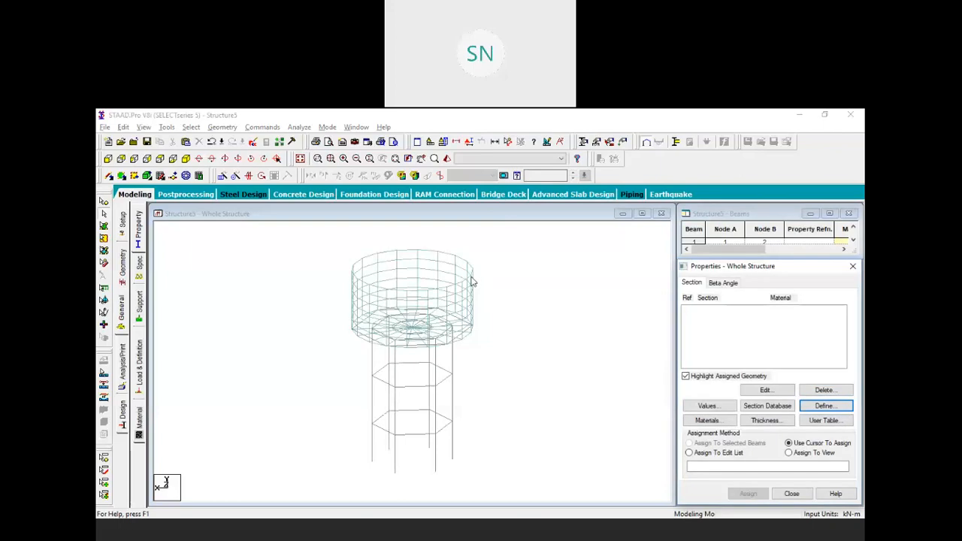
left_click(851, 266)
Close the Structure5 windows without saving changes
left_click(661, 214)
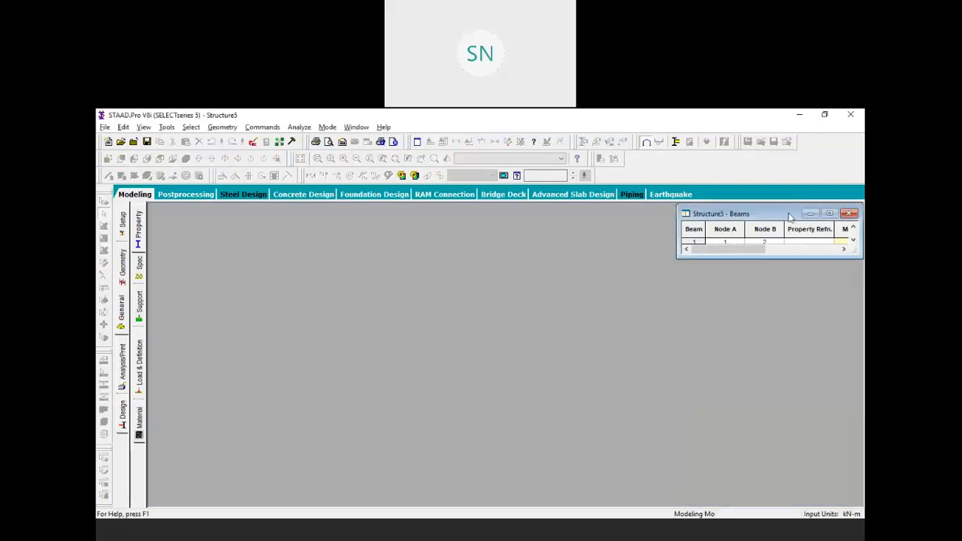
left_click(848, 213)
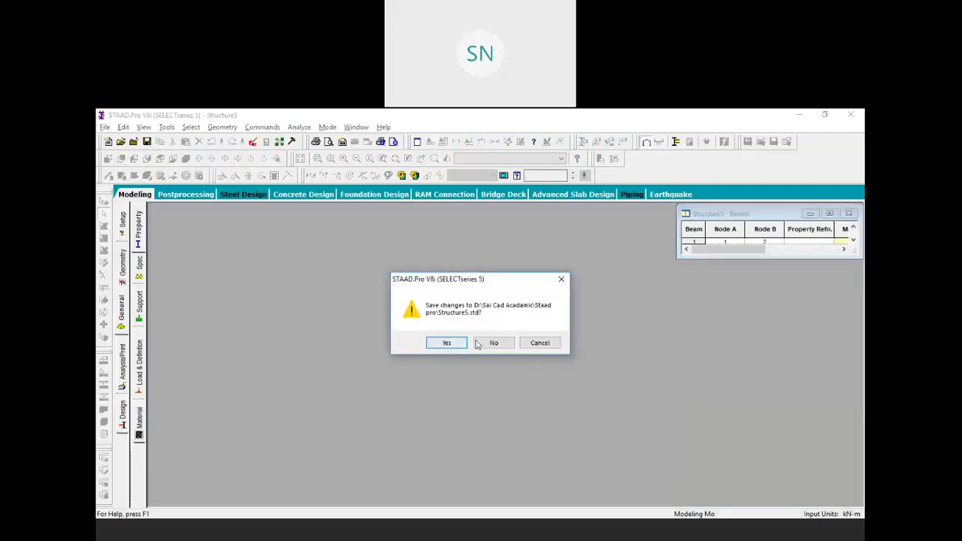
left_click(492, 343)
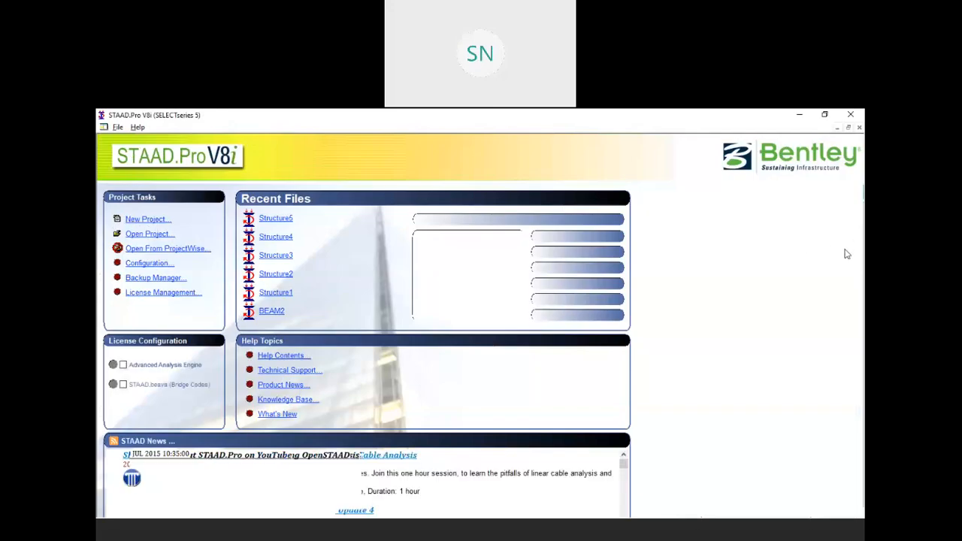
Create a new Space-type project, Structure6, in metres and kilonewtons
left_click(147, 219)
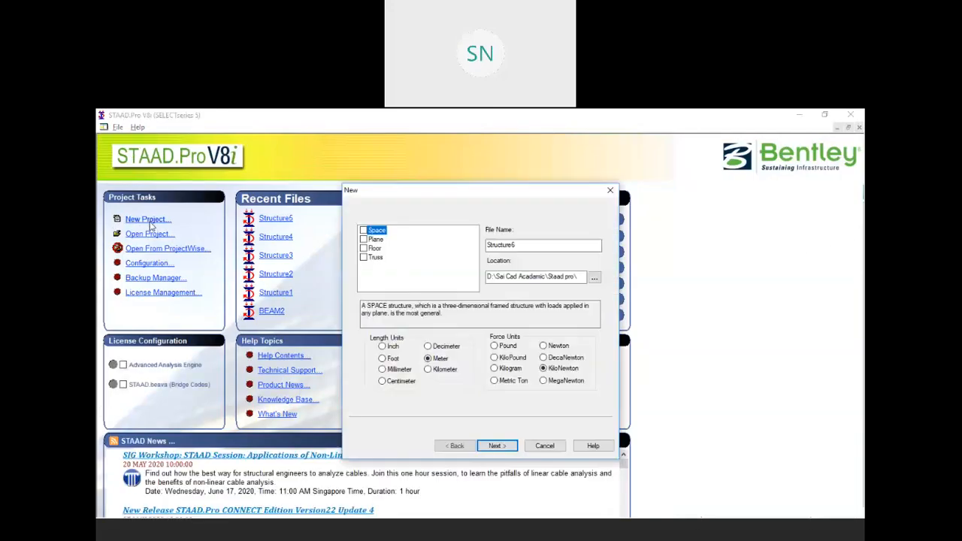
left_click(363, 230)
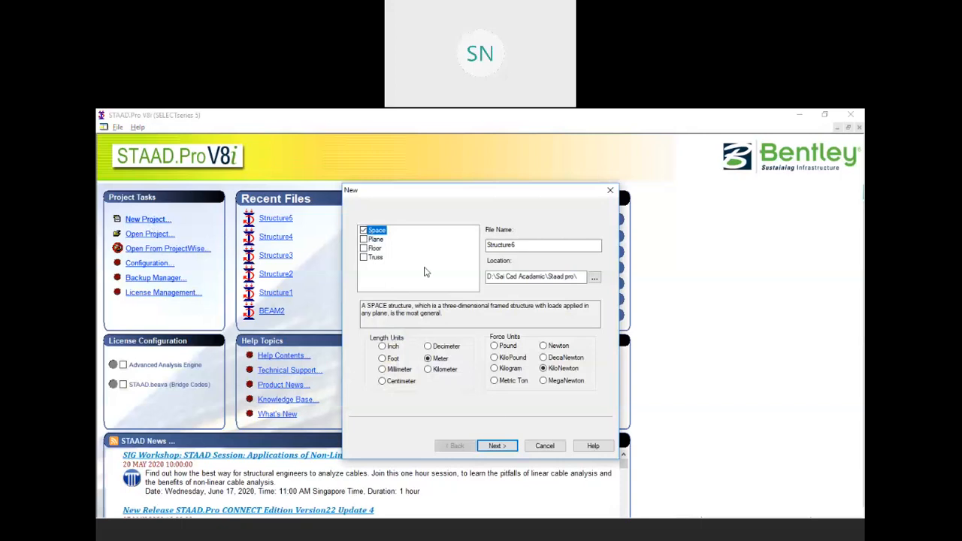
left_click(496, 445)
left_click(497, 445)
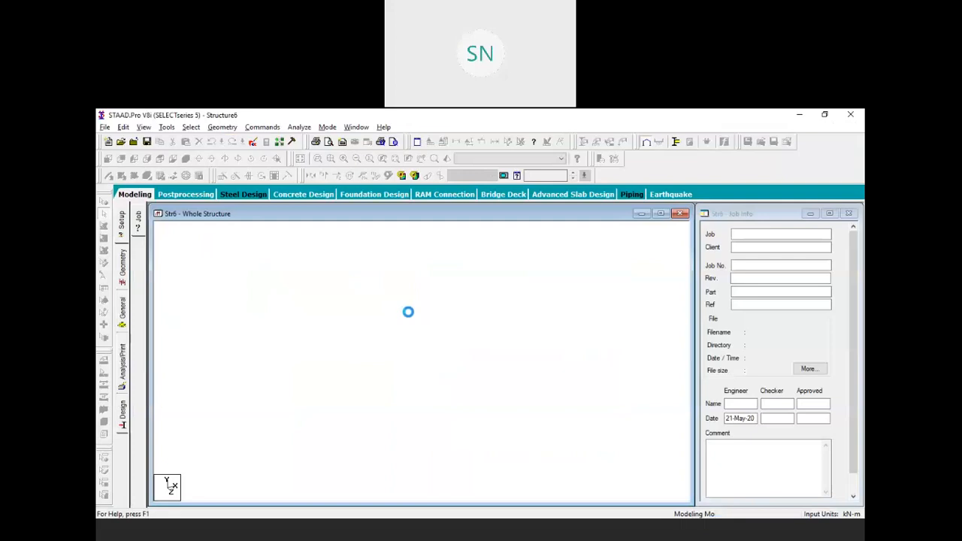
Draw a line of beams through grid points at 0, 2, 4 and 6 m along X
left_click(334, 474)
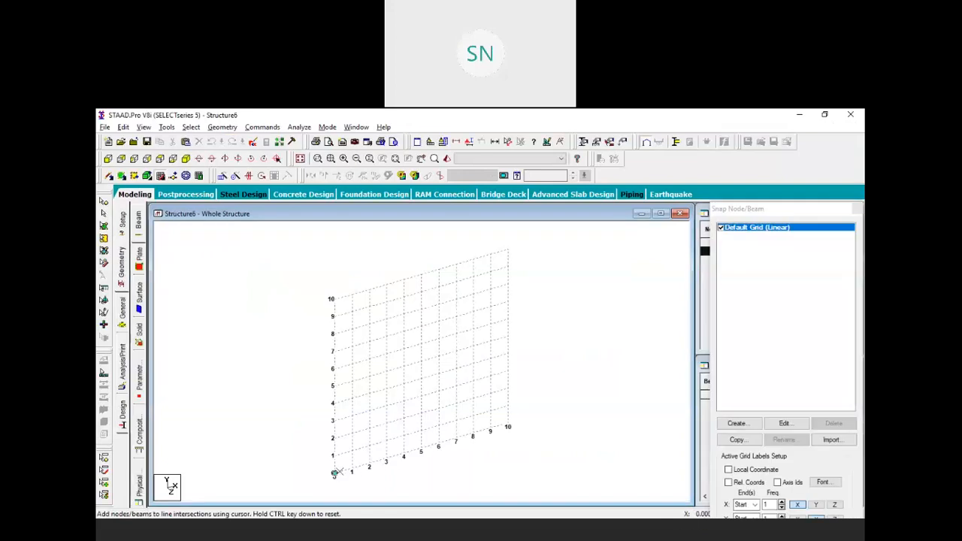
left_click(369, 463)
left_click(404, 454)
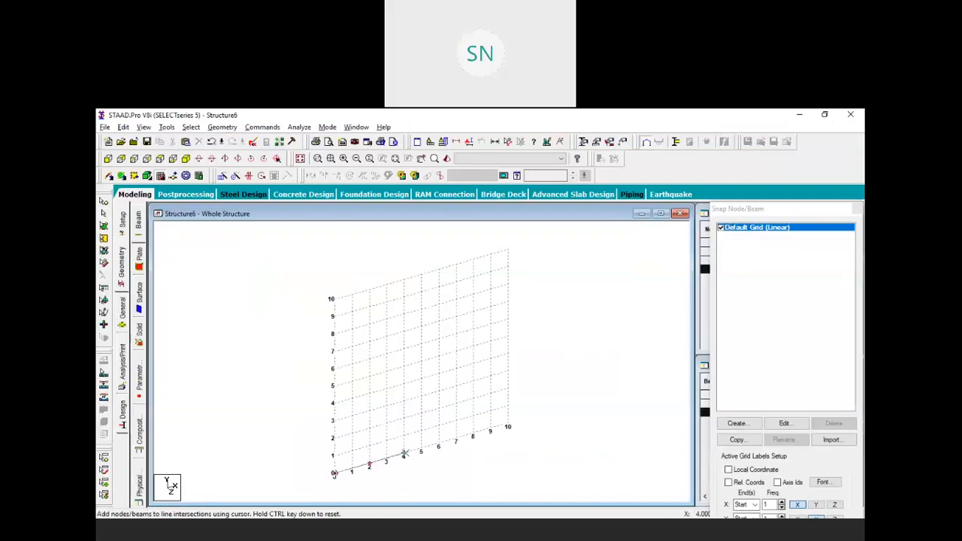
left_click(438, 443)
left_click(508, 248)
left_click(857, 209)
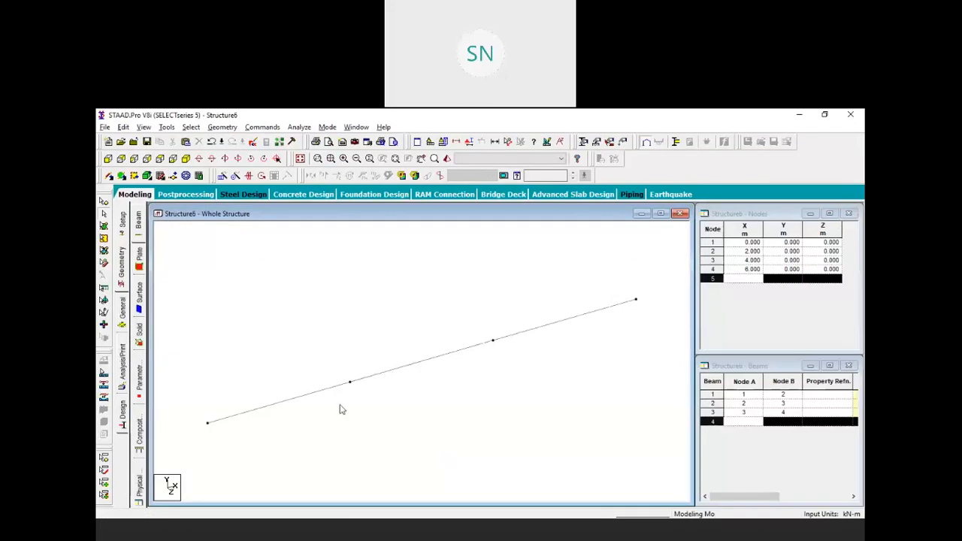
Recentre the view and box-select nodes 2, 3 and 4 on the beam line
scroll(517, 356, "down", 1)
middle_click_drag(517, 360, 513, 391)
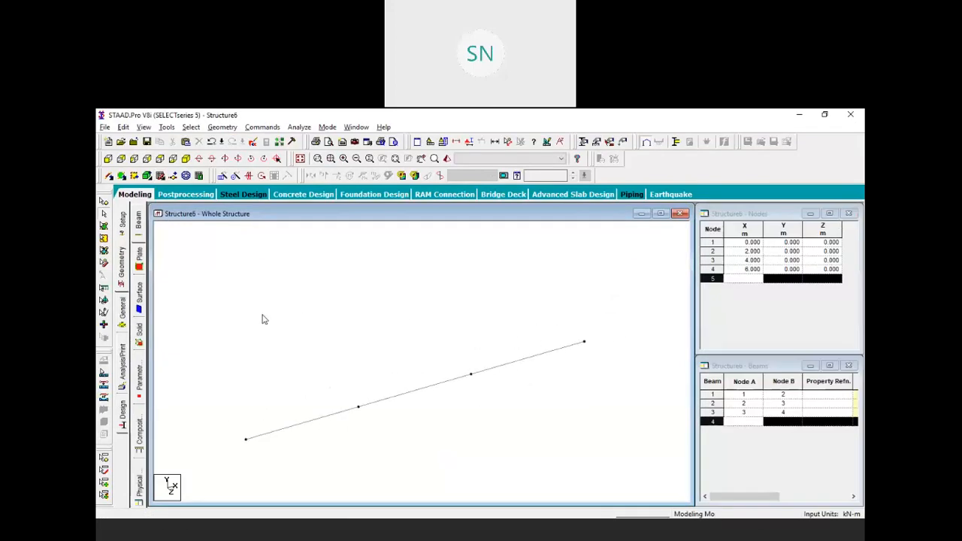
middle_click_drag(408, 350, 429, 351)
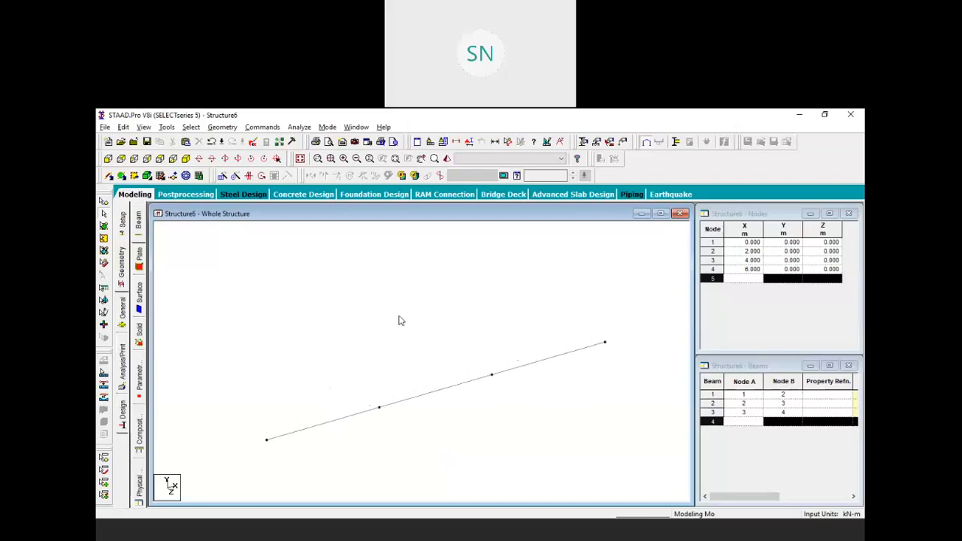
left_click(105, 202)
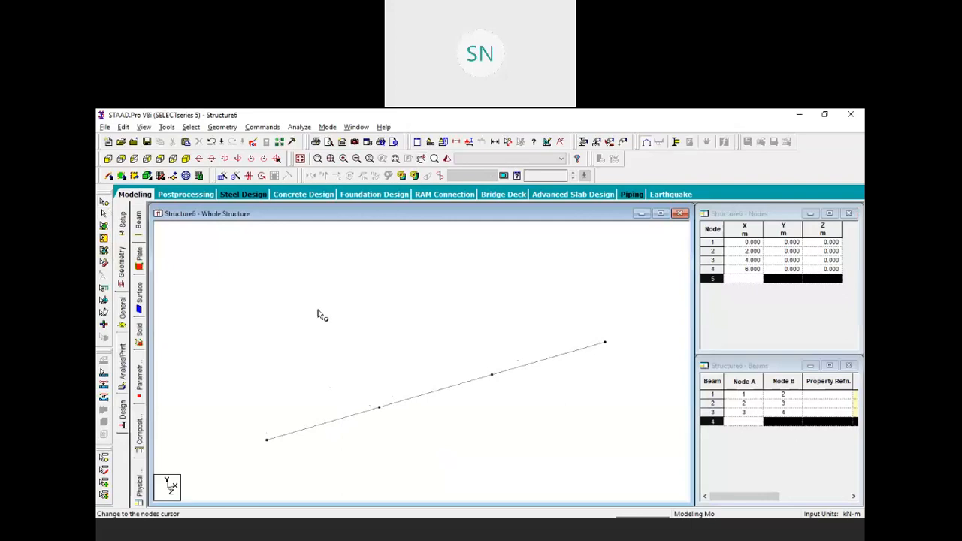
left_click_drag(339, 262, 621, 438)
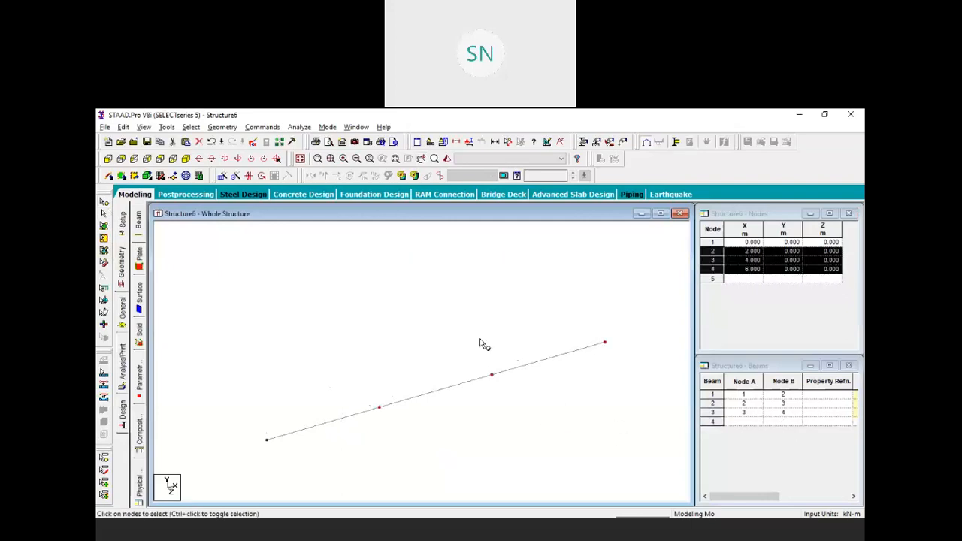
left_click(235, 176)
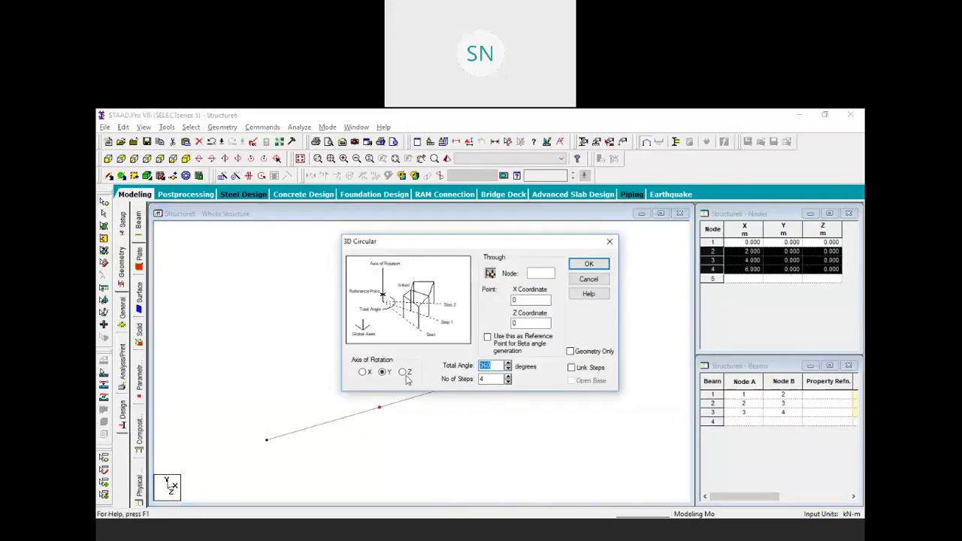
Rotate copies of nodes 2–4 by 20° about Y in one step, creating nodes 5–7
key("Tab")
double_click(485, 365)
type("20")
left_click(589, 263)
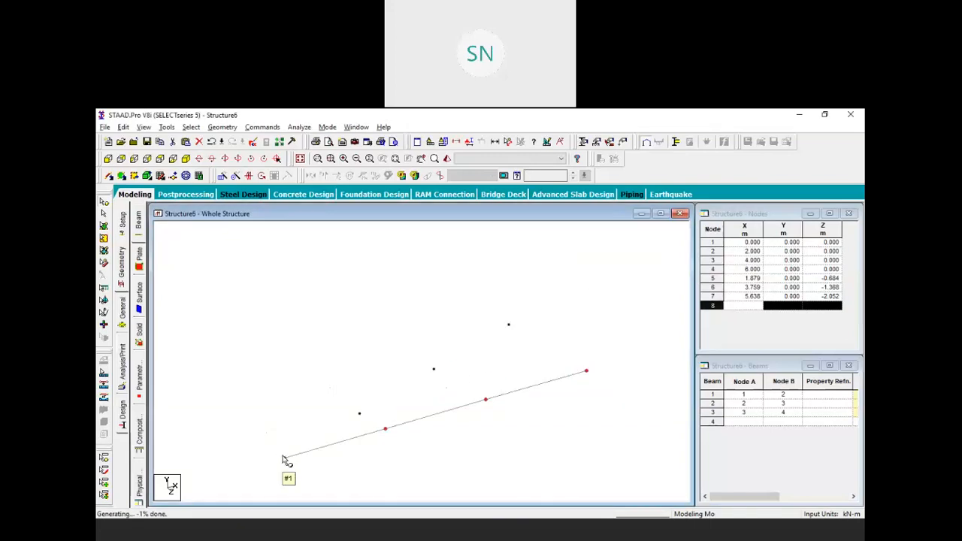
left_click(222, 127)
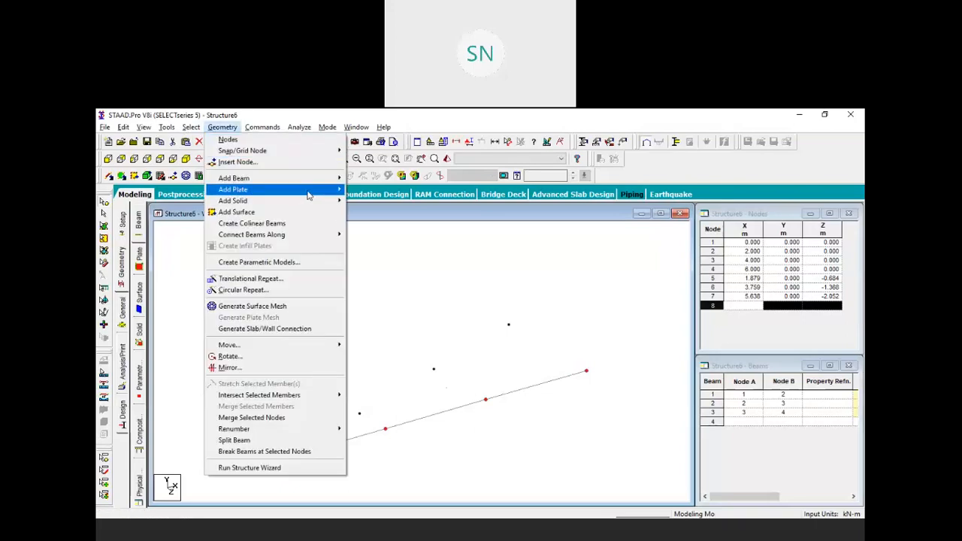
Add two four-node plates filling the sector between the beam and the rotated nodes
mouse_move(311, 193)
left_click(365, 205)
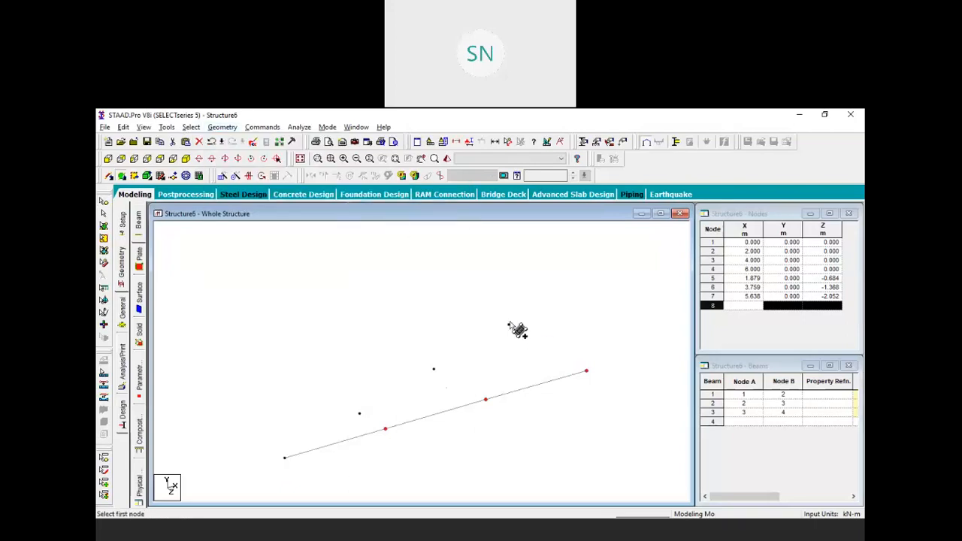
left_click(509, 326)
left_click(586, 370)
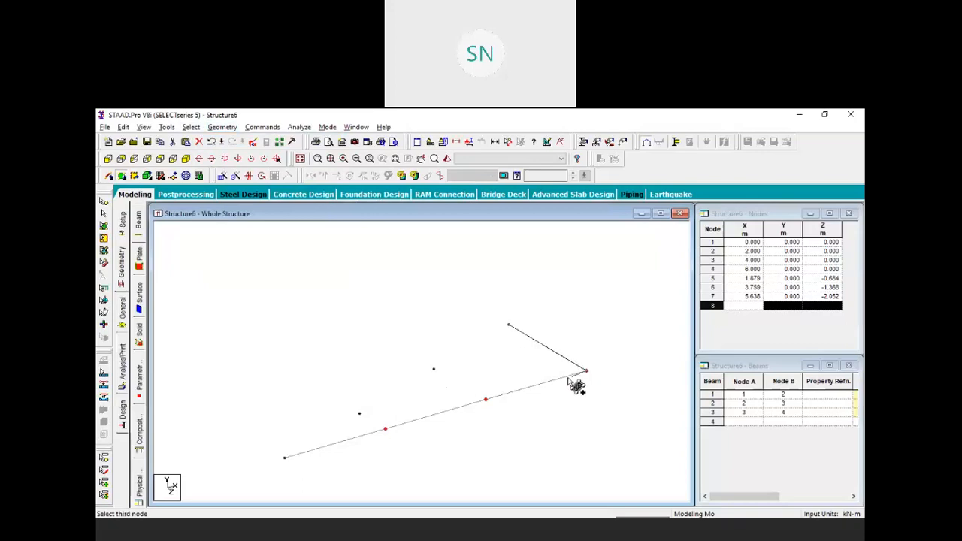
left_click(486, 398)
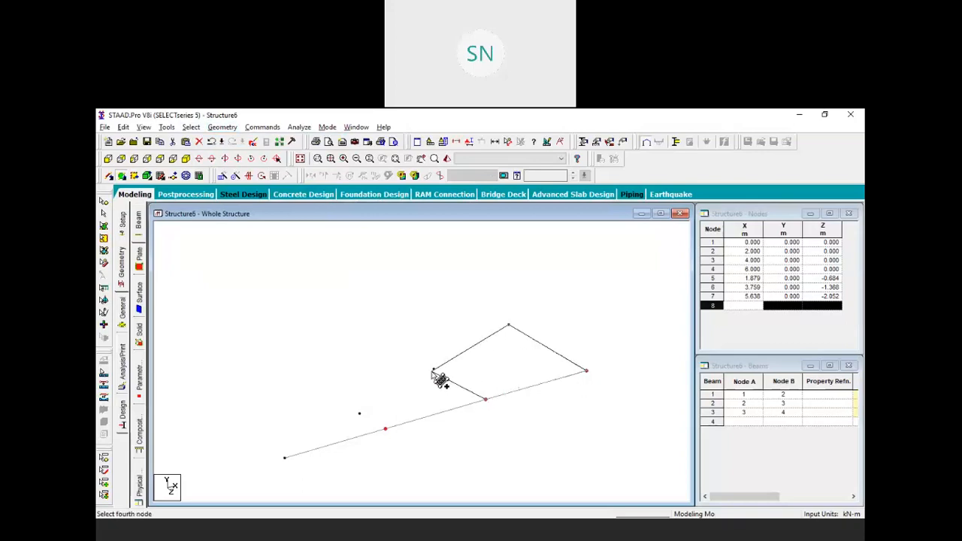
left_click(434, 370)
left_click(433, 371)
left_click(485, 398)
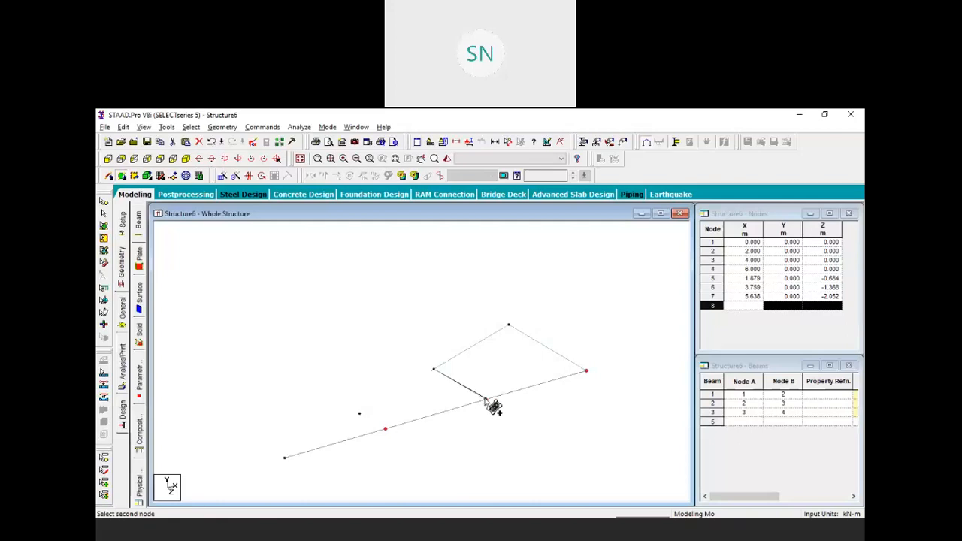
left_click(385, 428)
left_click(360, 413)
middle_click_drag(330, 376, 353, 330)
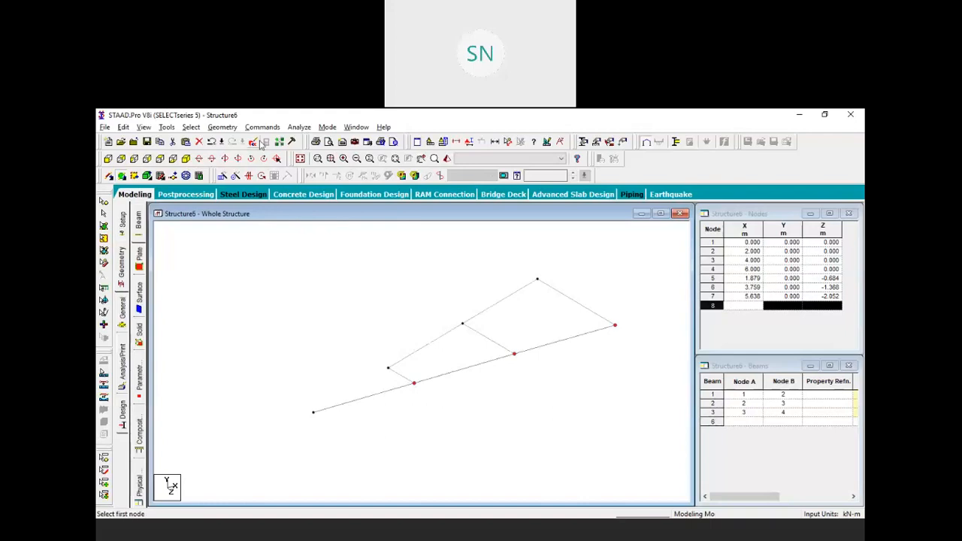
Close the sector's tip at the origin with a triangular plate
left_click(222, 127)
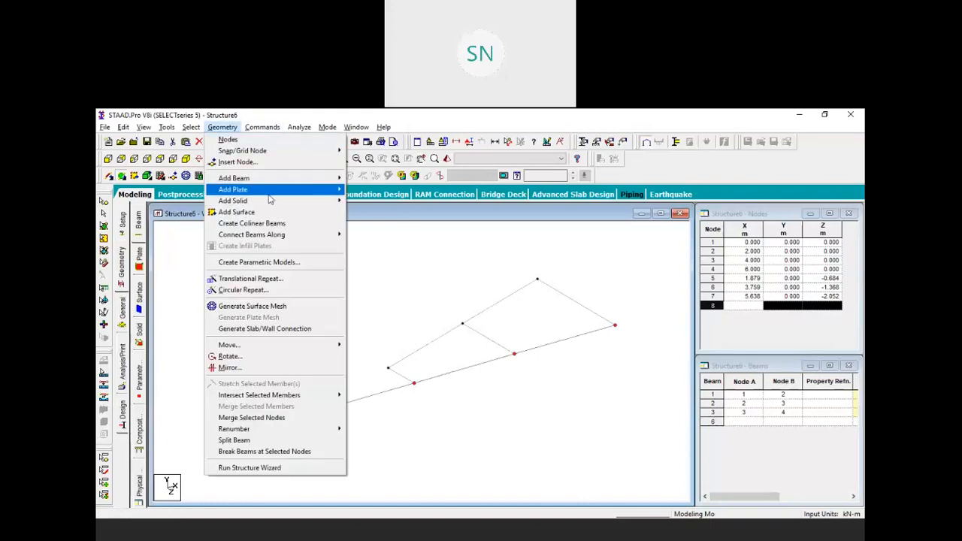
mouse_move(301, 193)
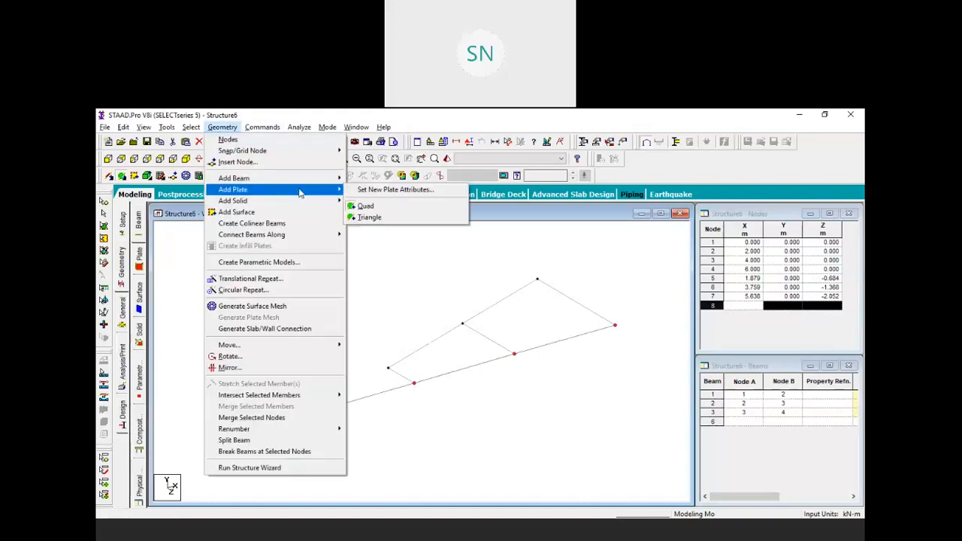
left_click(374, 218)
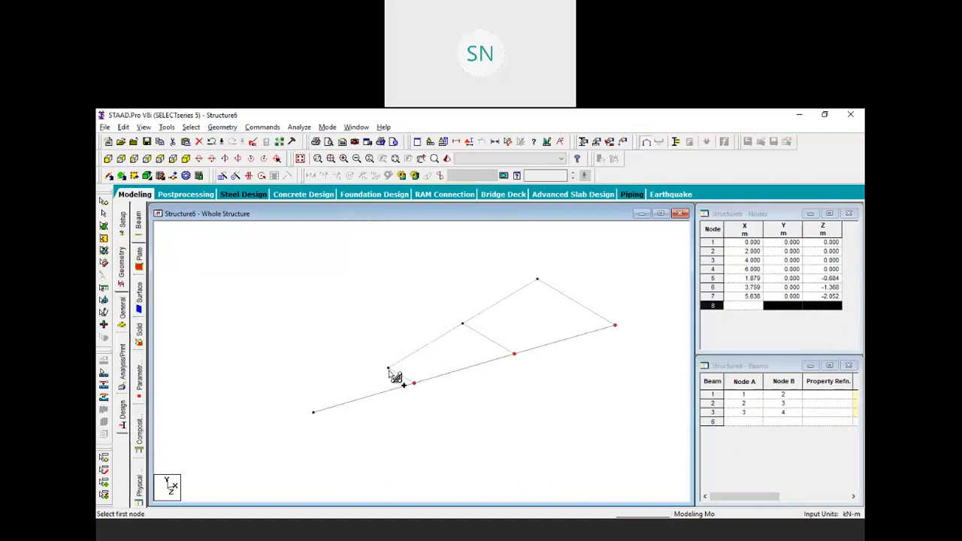
left_click(413, 384)
left_click(414, 383)
left_click(313, 412)
Select the two quad plates and the triangular plate of the wedge
right_click(380, 284)
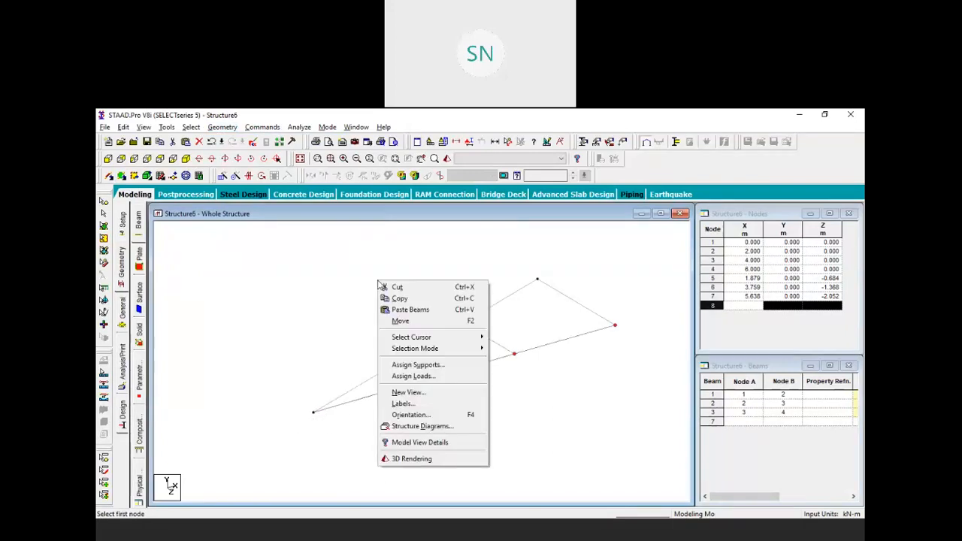
key("Escape")
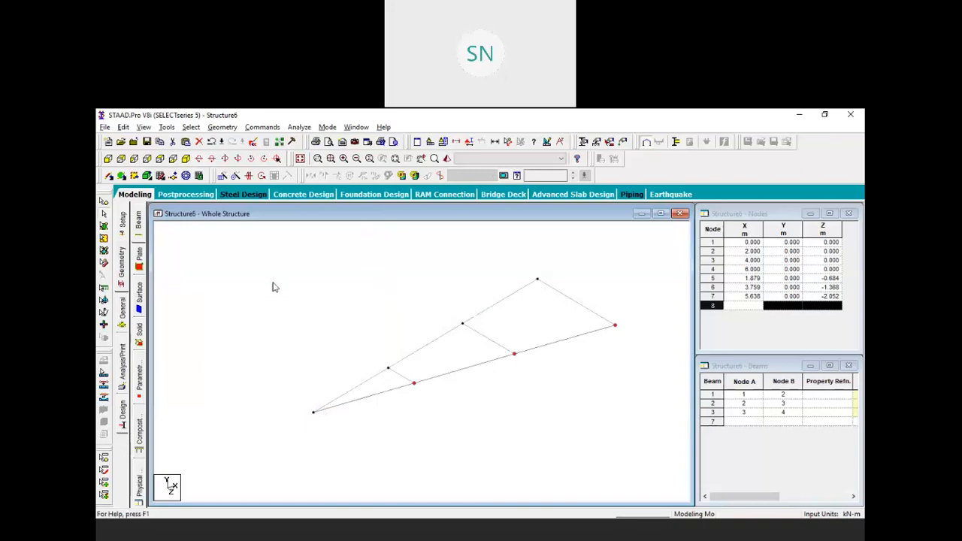
left_click(520, 314)
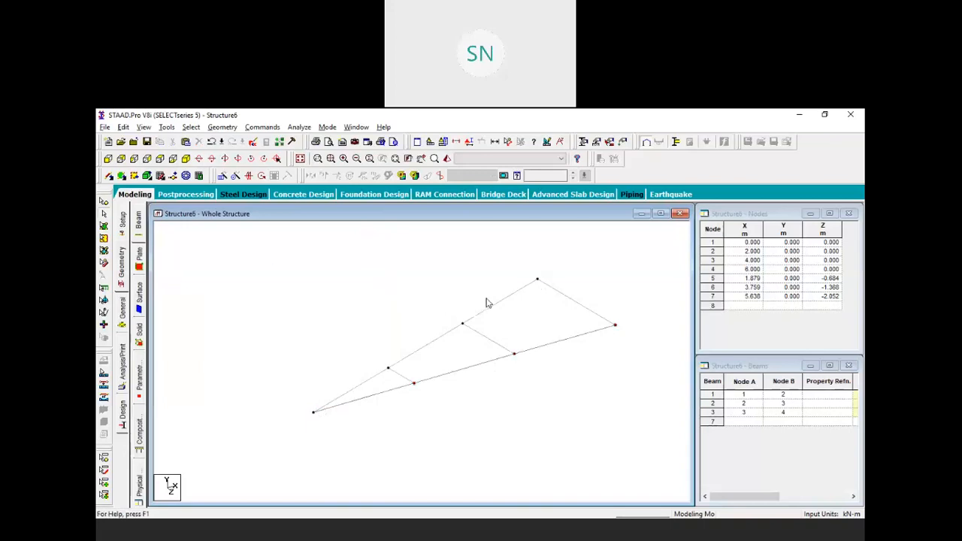
left_click(547, 345)
left_click(494, 314)
left_click(104, 225)
left_click(508, 311)
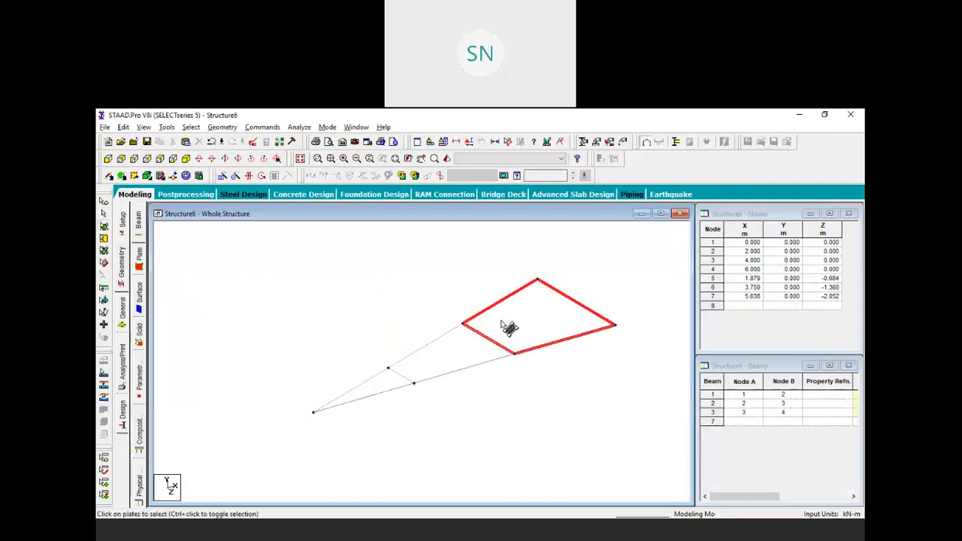
left_click(450, 354, "ctrl")
left_click(392, 385, "ctrl")
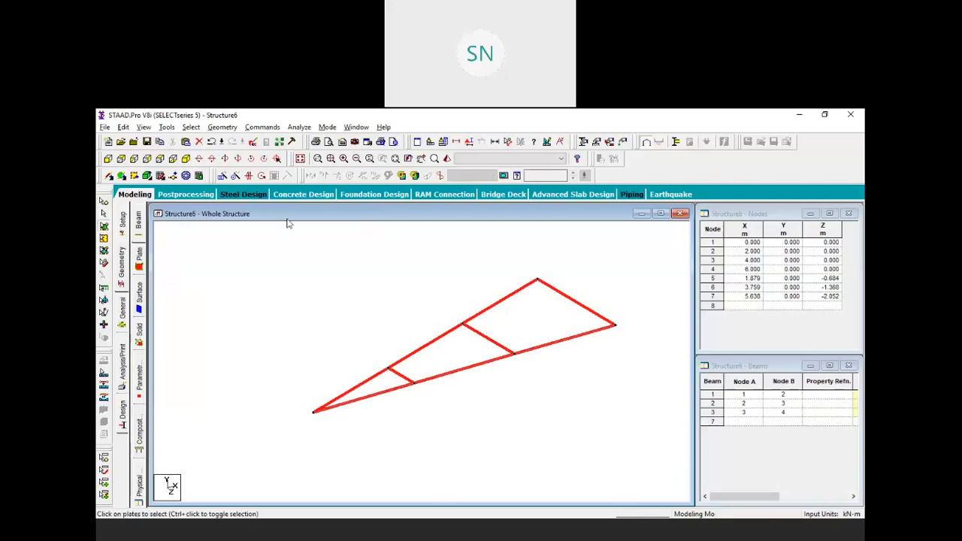
left_click(236, 175)
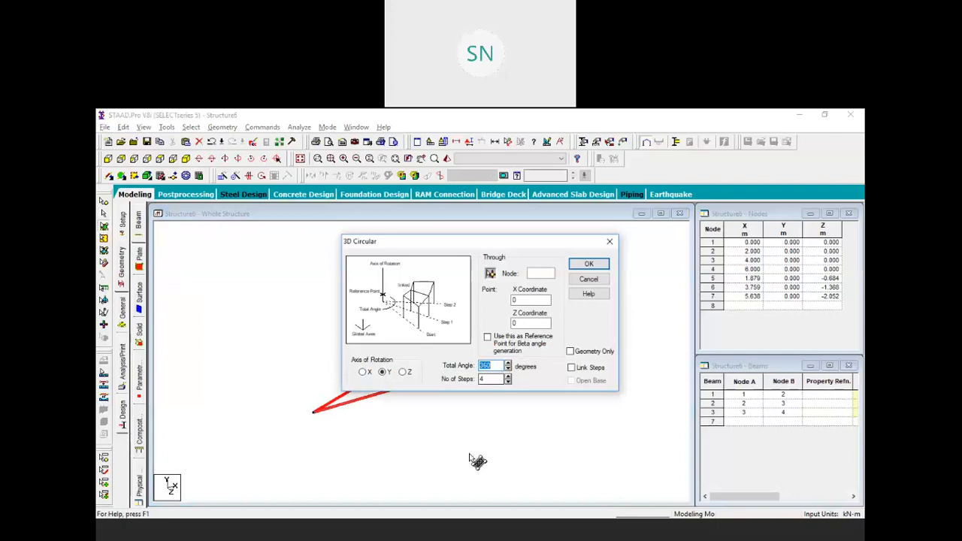
Repeat the plate wedge about Y through 340° in 17 steps to complete the circular base
type("340")
double_click(497, 378)
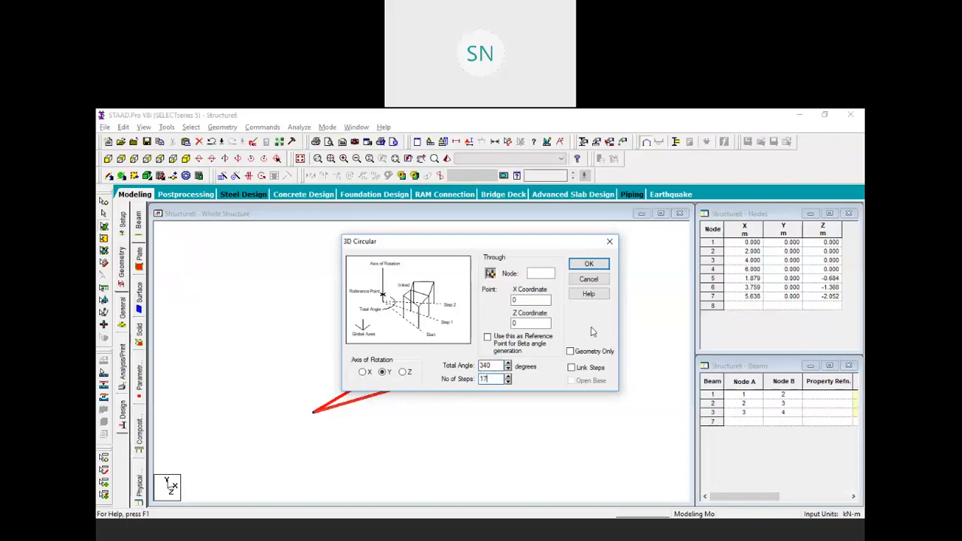
left_click(591, 264)
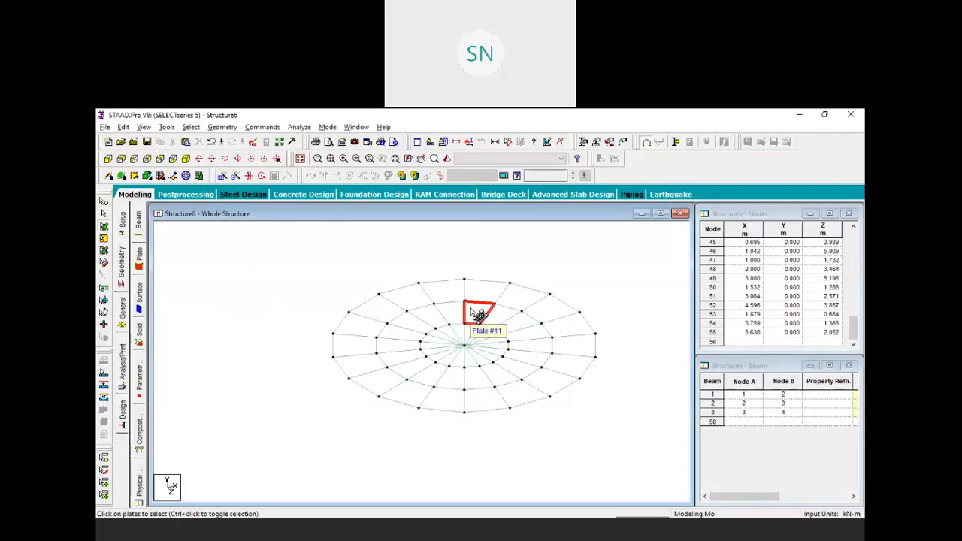
middle_click_drag(634, 307, 597, 339)
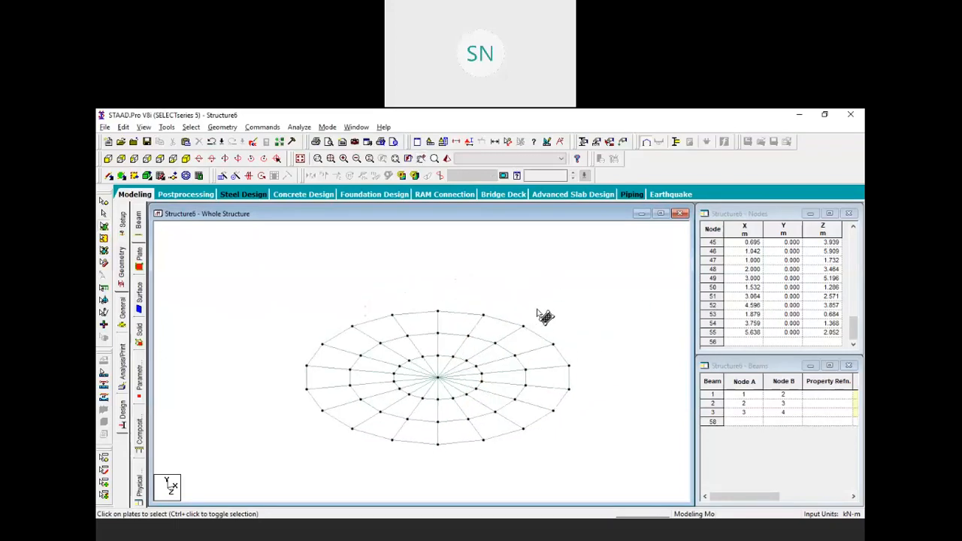
left_click(104, 202)
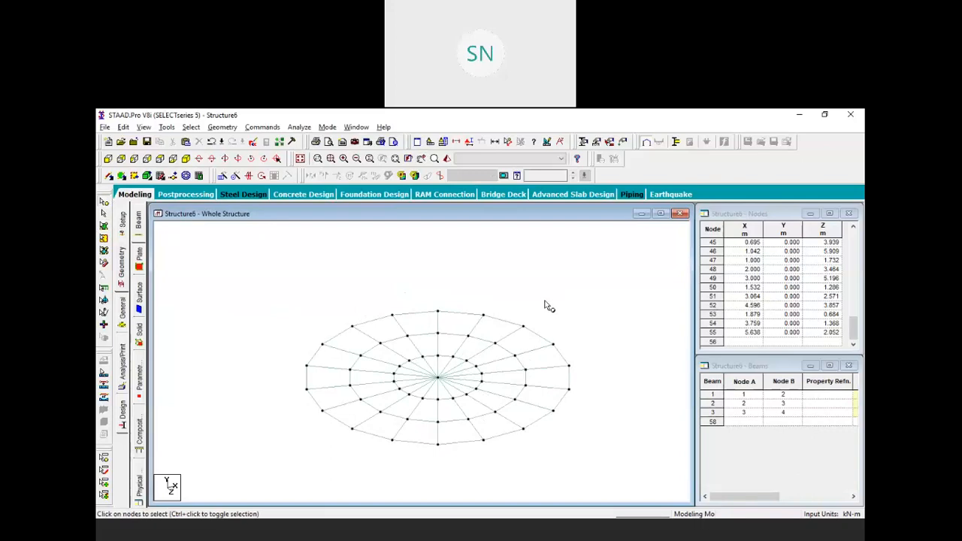
Copy the two outer-edge base nodes 1 m up along Y, creating nodes 56 and 57
left_click_drag(523, 298, 543, 339)
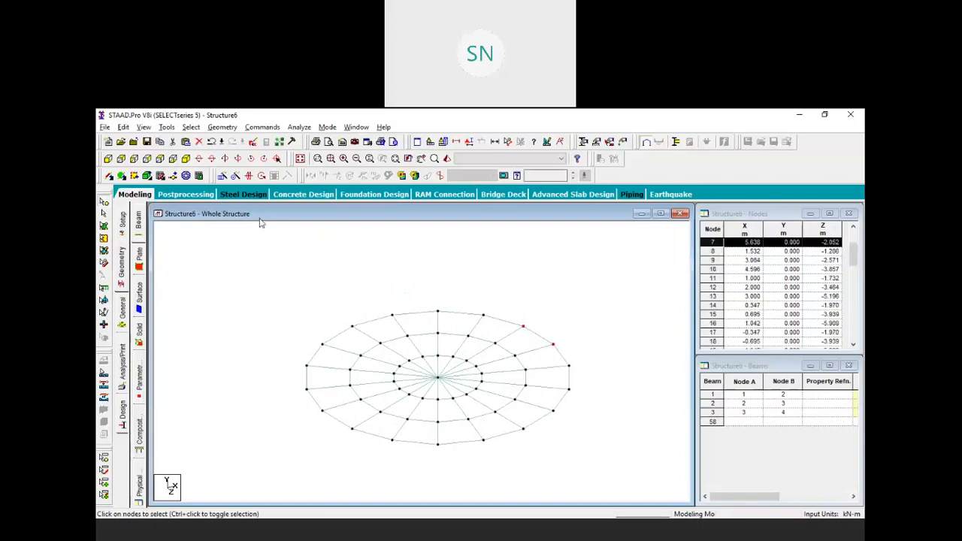
left_click(222, 175)
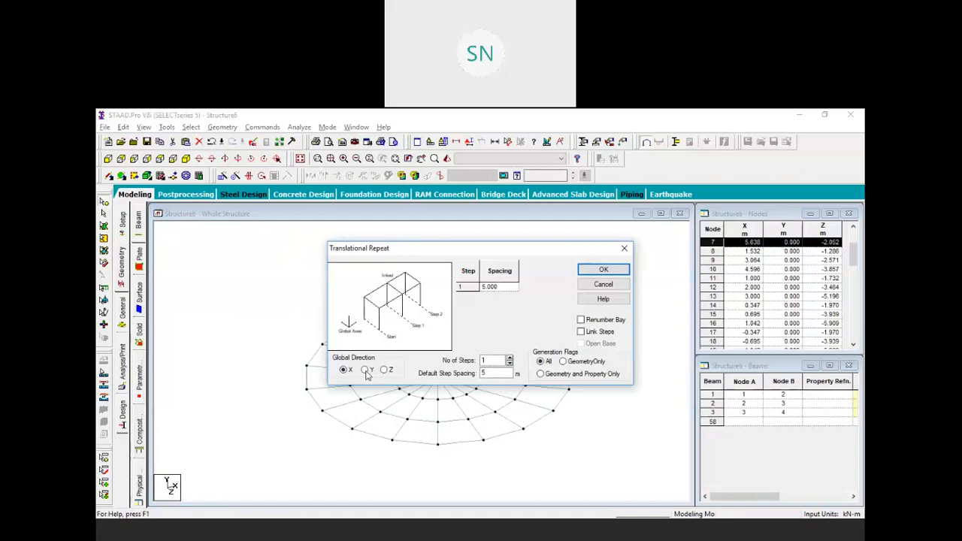
left_click_drag(502, 373, 434, 369)
type("1")
left_click(613, 272)
left_click(593, 334)
scroll(556, 359, "up", 5)
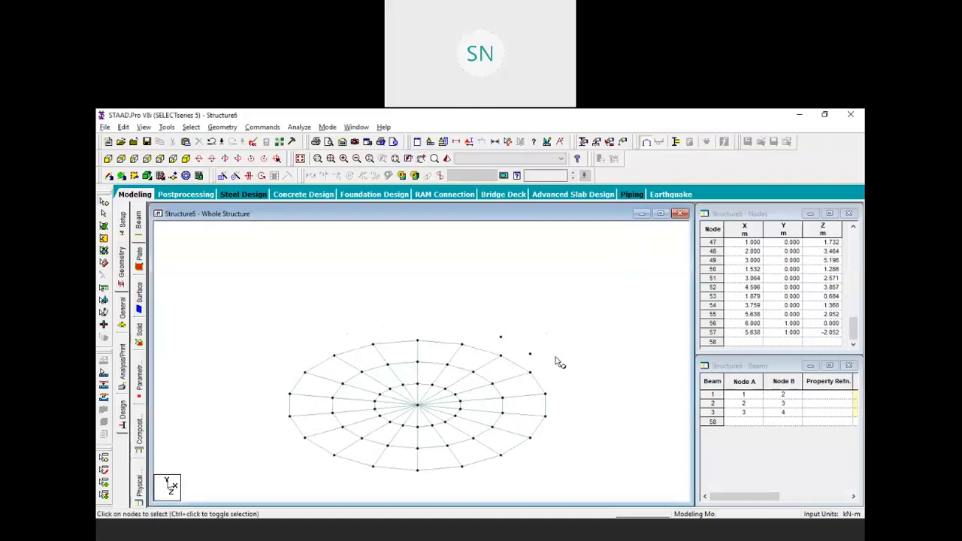
middle_click_drag(569, 348, 537, 352)
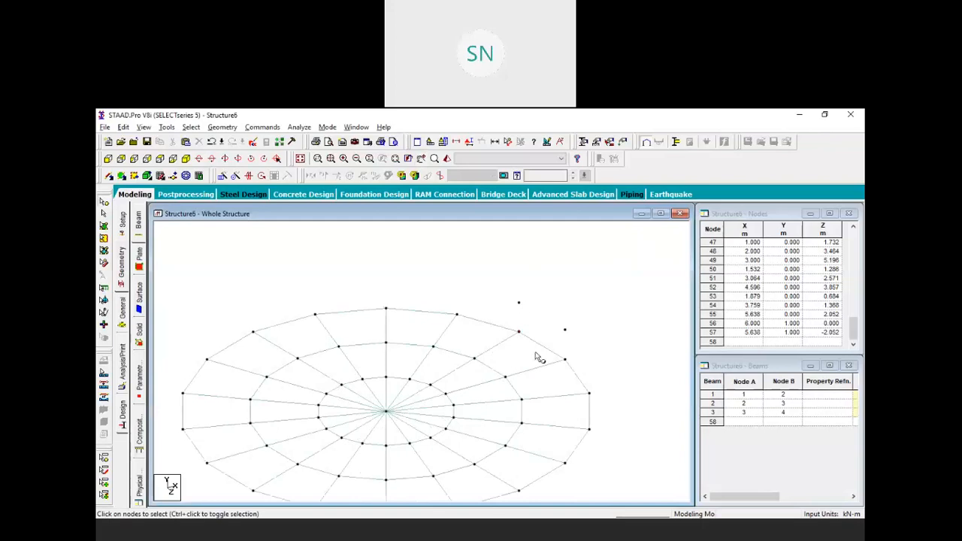
scroll(534, 290, "down", 1)
Add a quad wall plate between the two rim nodes and the new nodes 1 m above
middle_click_drag(596, 326, 565, 330)
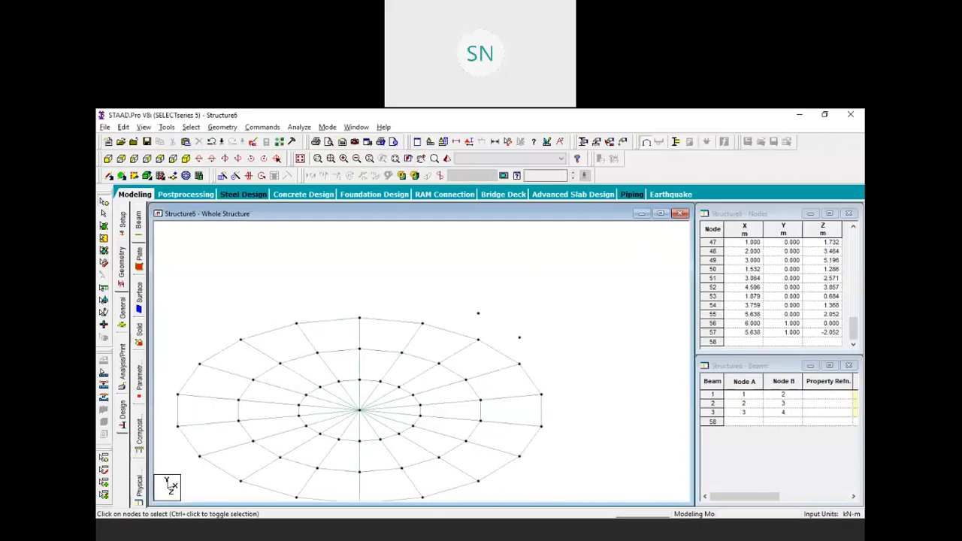
left_click(221, 127)
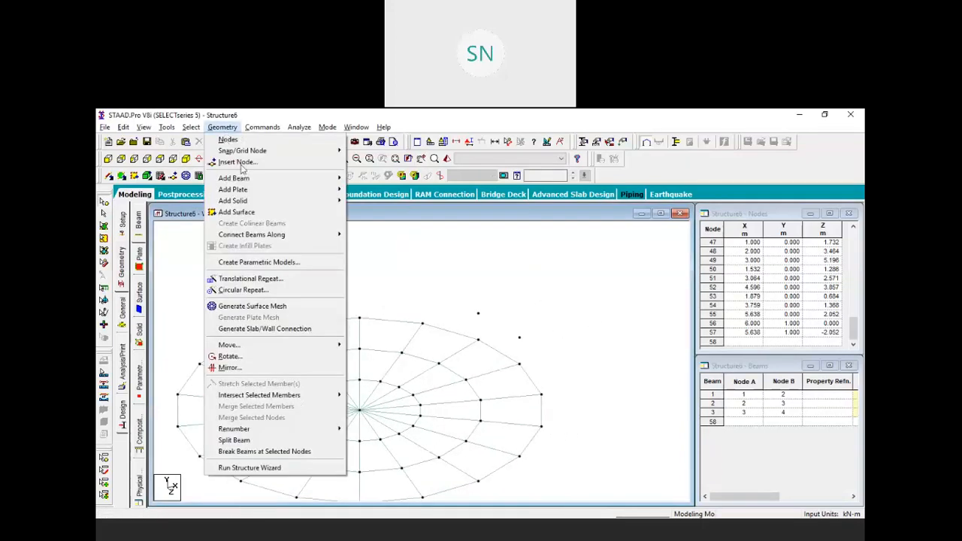
mouse_move(293, 193)
left_click(369, 203)
left_click(478, 314)
left_click(478, 340)
left_click(519, 364)
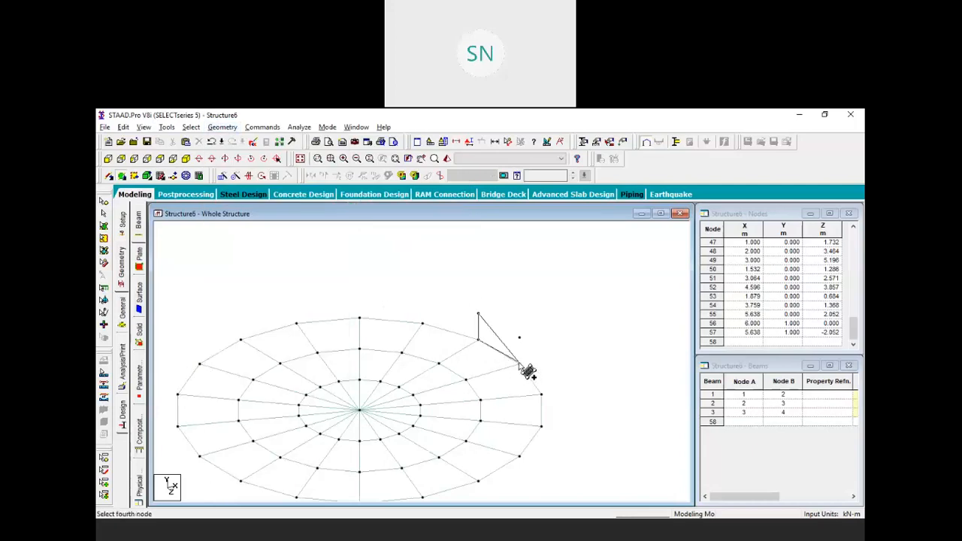
left_click(525, 341)
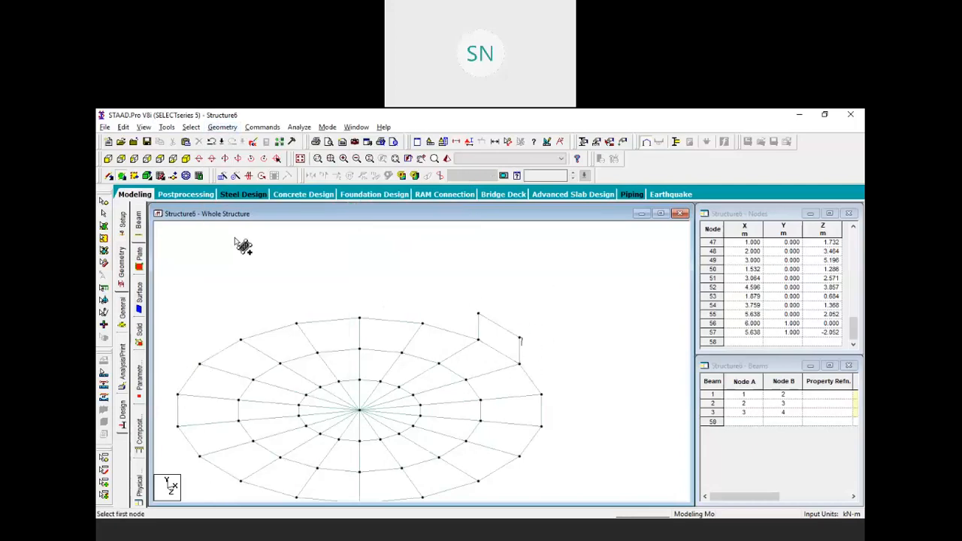
Stack five copies of the wall plate upward along Y at 1 m spacing, reaching 6 m
left_click(103, 226)
left_click(510, 341)
scroll(502, 357, "down", 1)
middle_click_drag(520, 333, 521, 367)
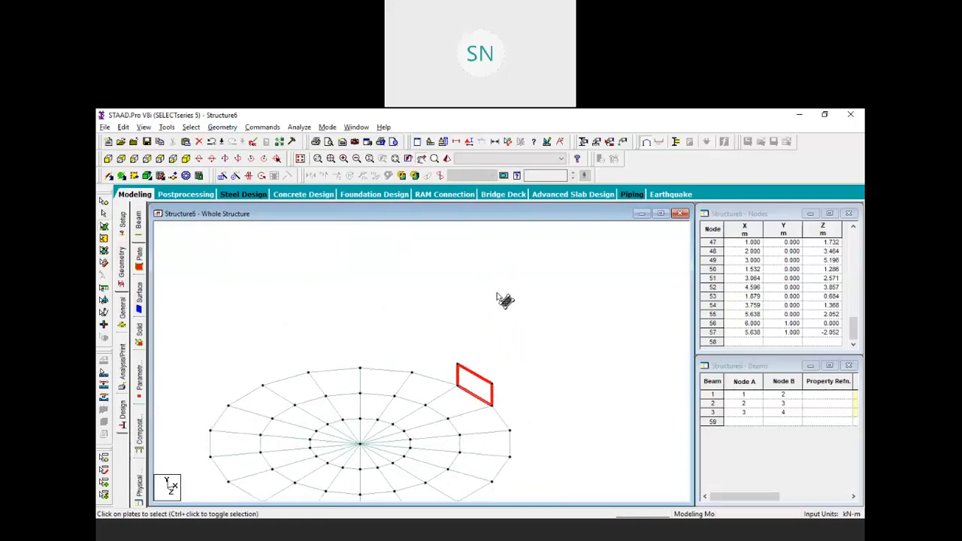
left_click(222, 175)
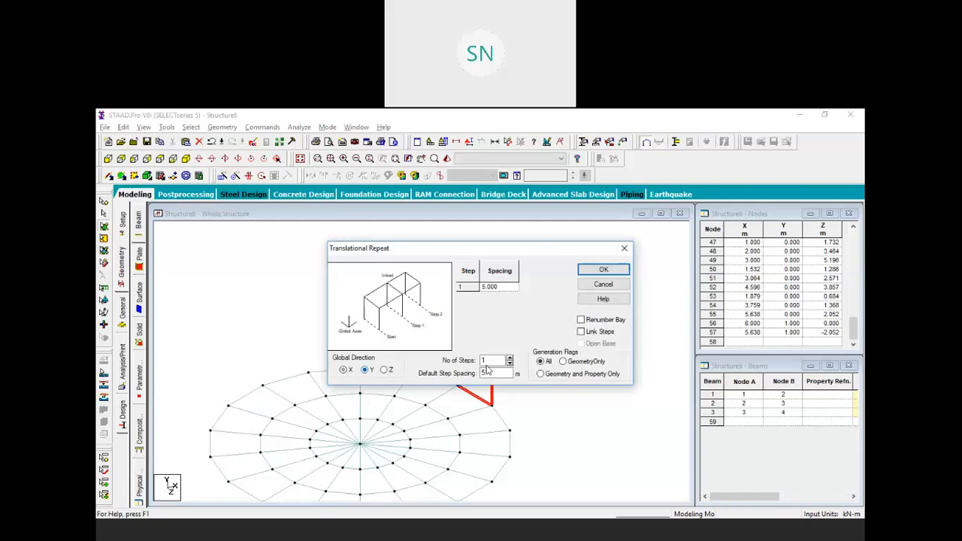
left_click_drag(490, 374, 452, 365)
type("1")
type("5")
left_click(610, 269)
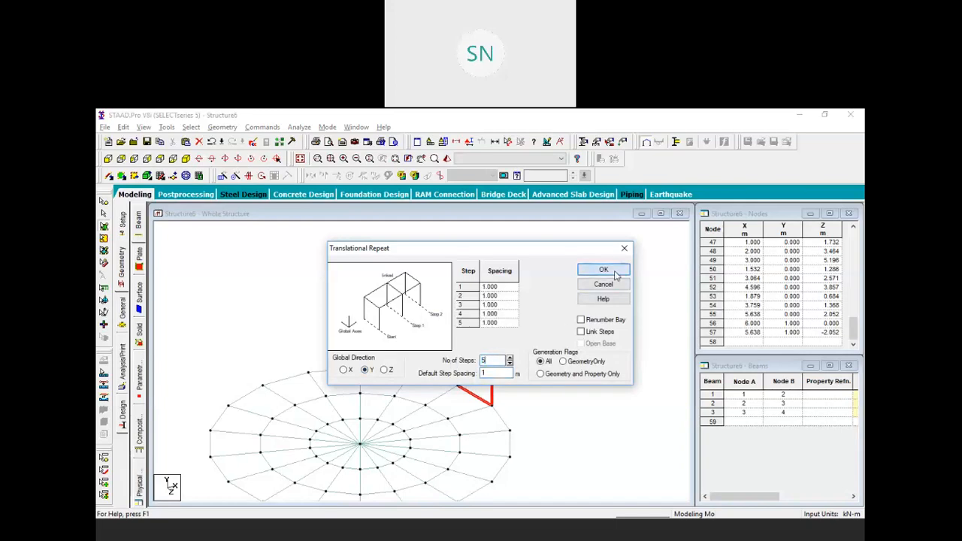
Select all six stacked wall plates
middle_click_drag(464, 410, 514, 365)
scroll(462, 333, "up", 2)
scroll(508, 394, "up", 1)
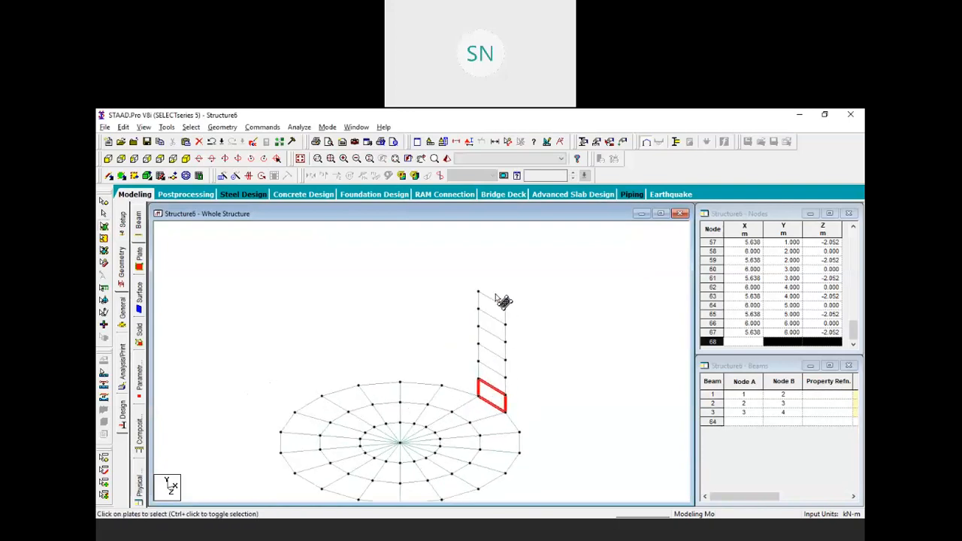
left_click(492, 378, "ctrl")
left_click(491, 362, "ctrl")
left_click(490, 335, "ctrl")
left_click(493, 318, "ctrl")
left_click(494, 300, "ctrl")
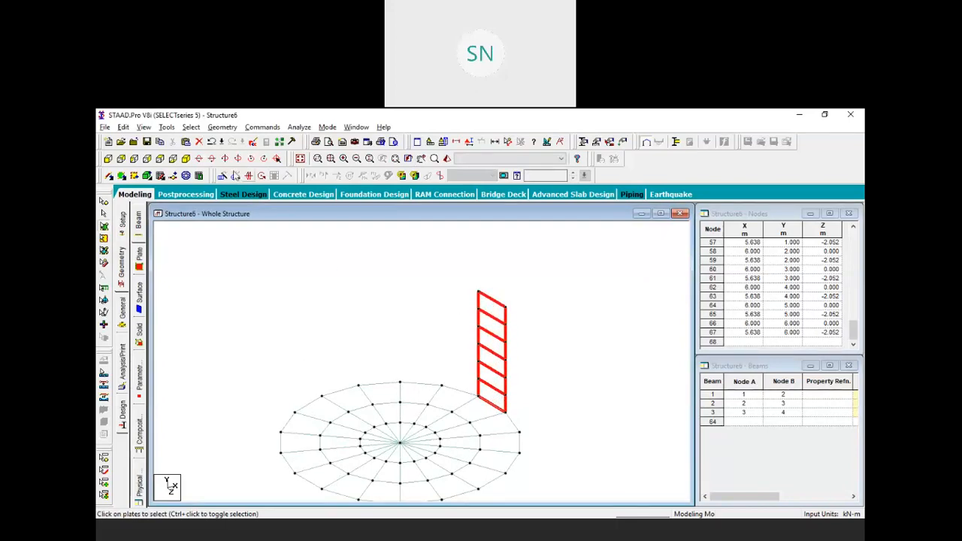
left_click(235, 175)
double_click(497, 366)
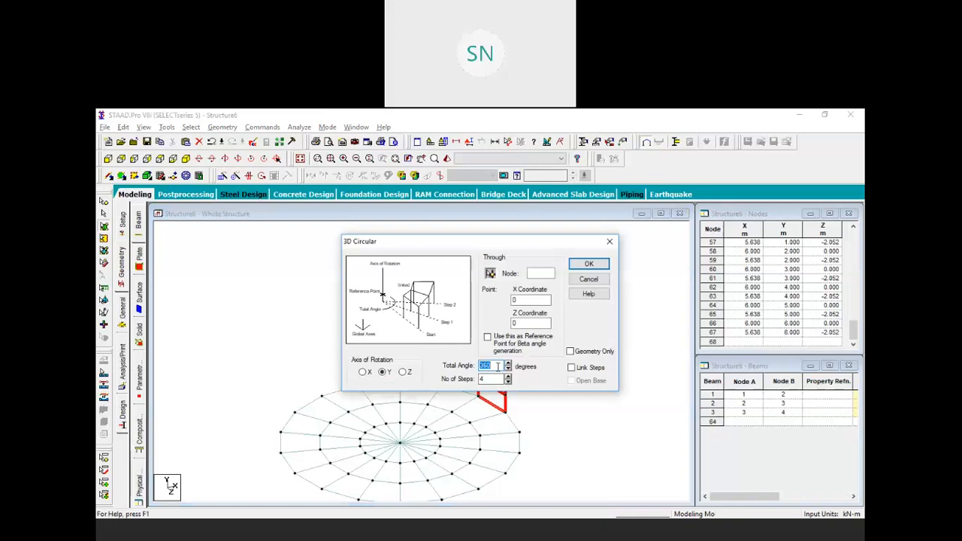
Repeat the six-plate wall strip through 340° about Y to close the 6 m cylindrical wall
double_click(498, 378)
left_click(598, 266)
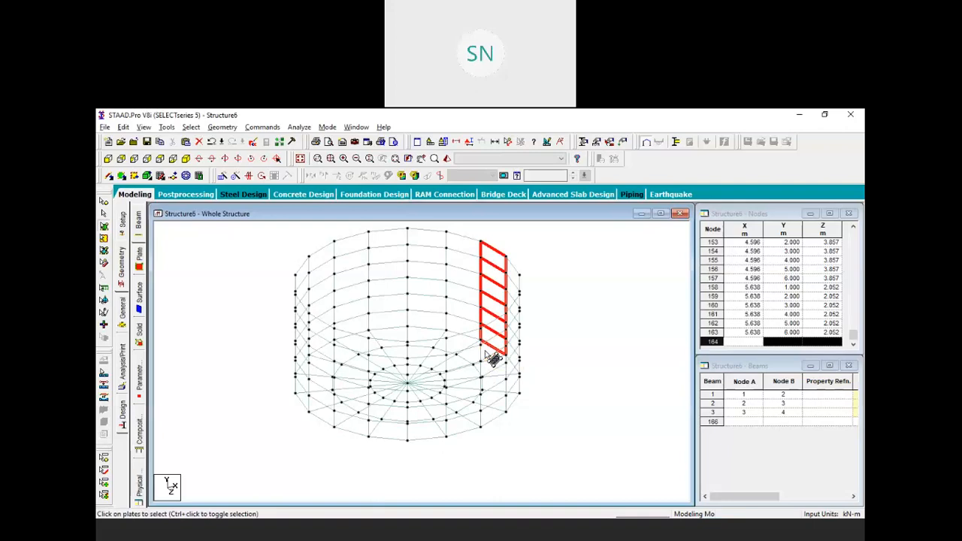
mouse_move(532, 392)
middle_mouse_down()
mouse_move(550, 410)
mouse_move(524, 407)
middle_mouse_up()
left_click(554, 392)
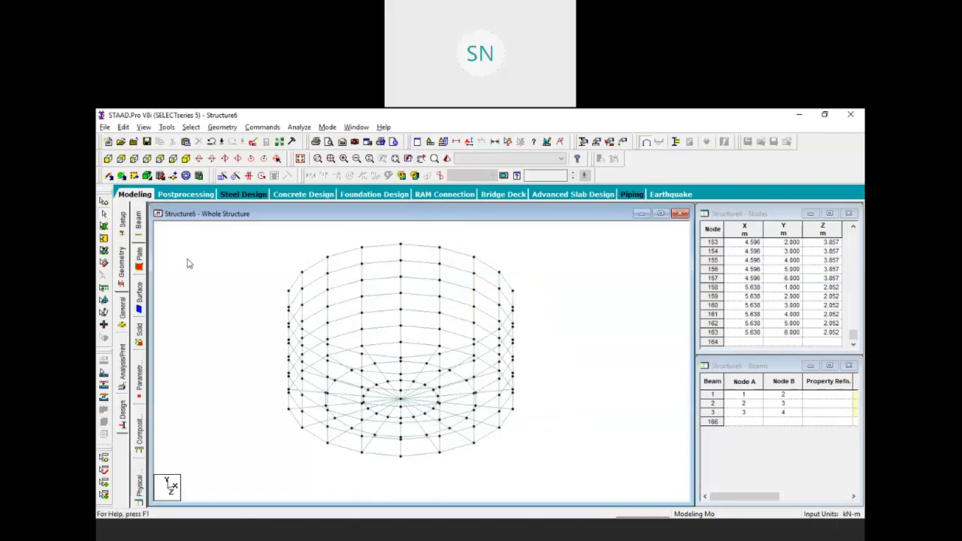
Window-select the radial floor beams 1–3 and bring up the 3D Circular repeat dialog
scroll(400, 315, "down", 2)
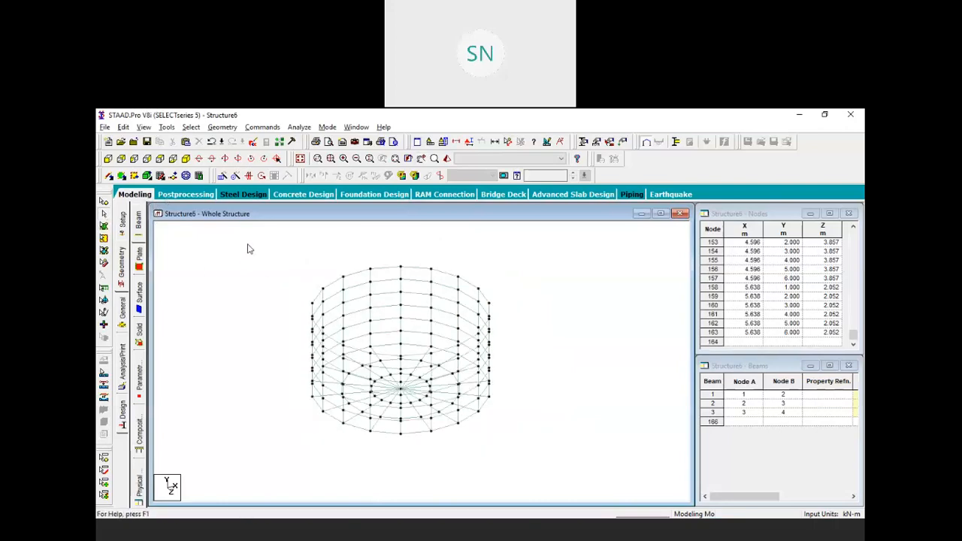
left_click_drag(250, 242, 594, 468)
scroll(440, 383, "up", 1)
scroll(439, 383, "up", 1)
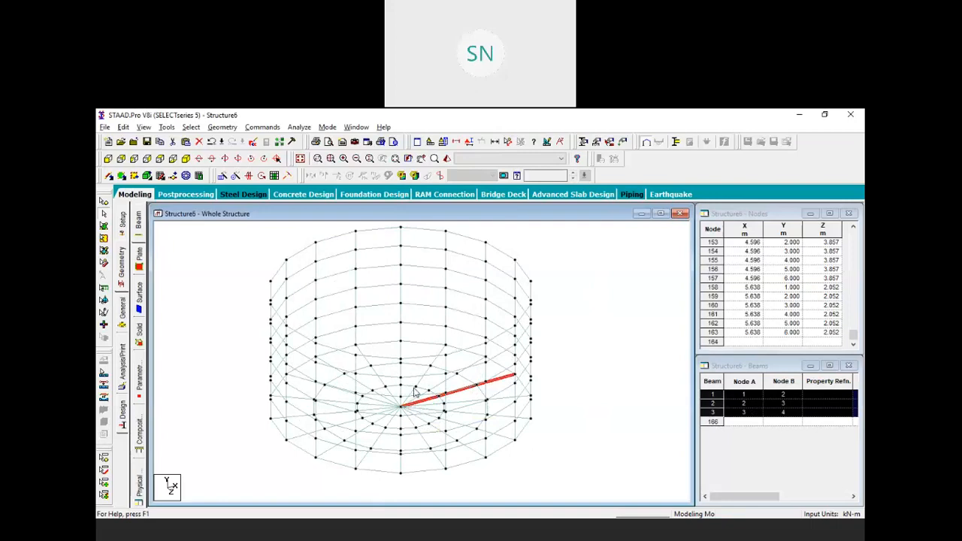
scroll(415, 393, "down", 1)
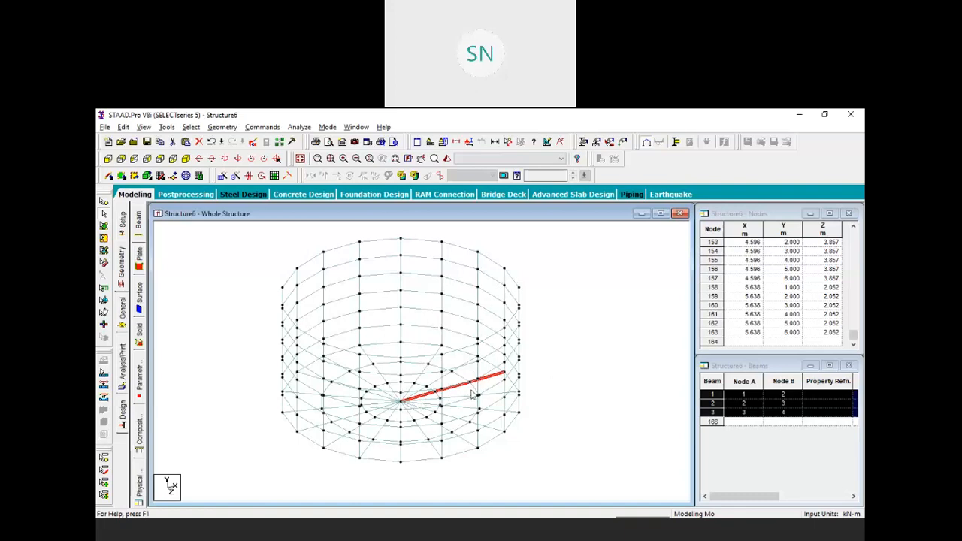
left_click(235, 175)
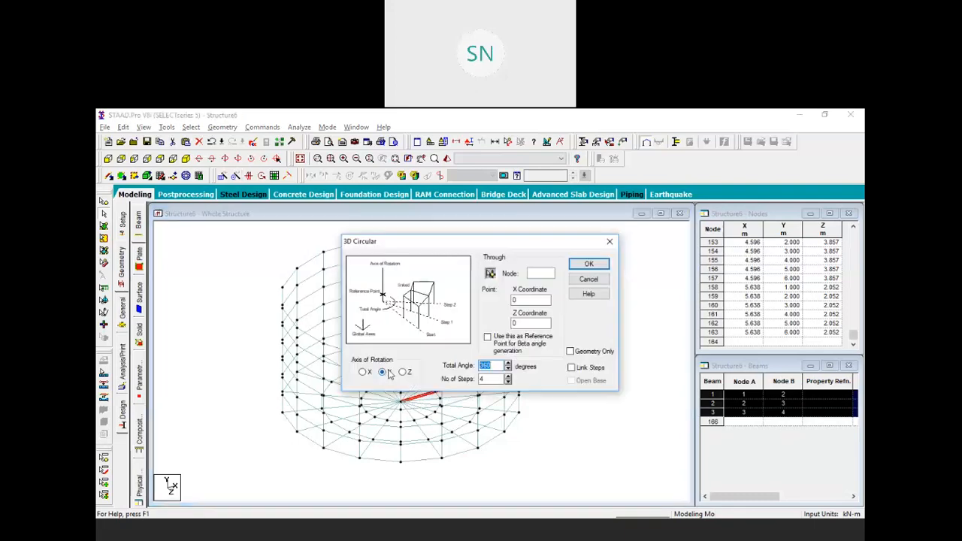
Circular-repeat beams 1–3 about Y through 360° in 6 linked steps, then select the floor ring beams
left_click(508, 376)
left_click(508, 377)
left_click(571, 367)
left_click_drag(457, 243, 632, 321)
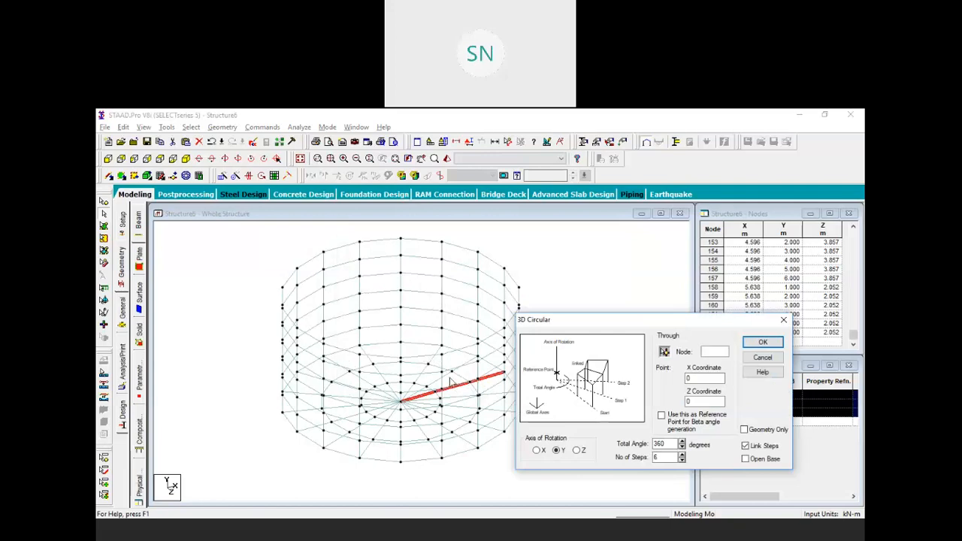
left_click_drag(559, 319, 432, 261)
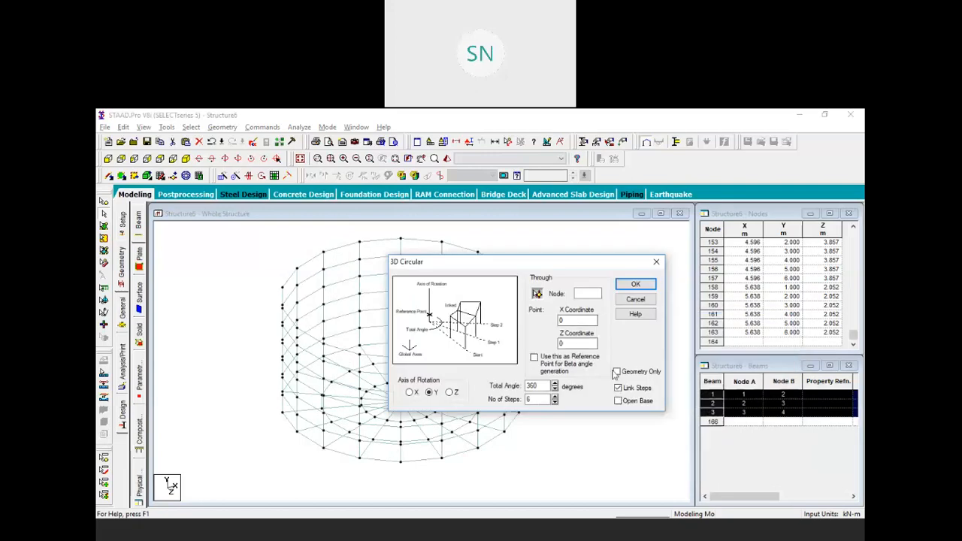
left_click(634, 284)
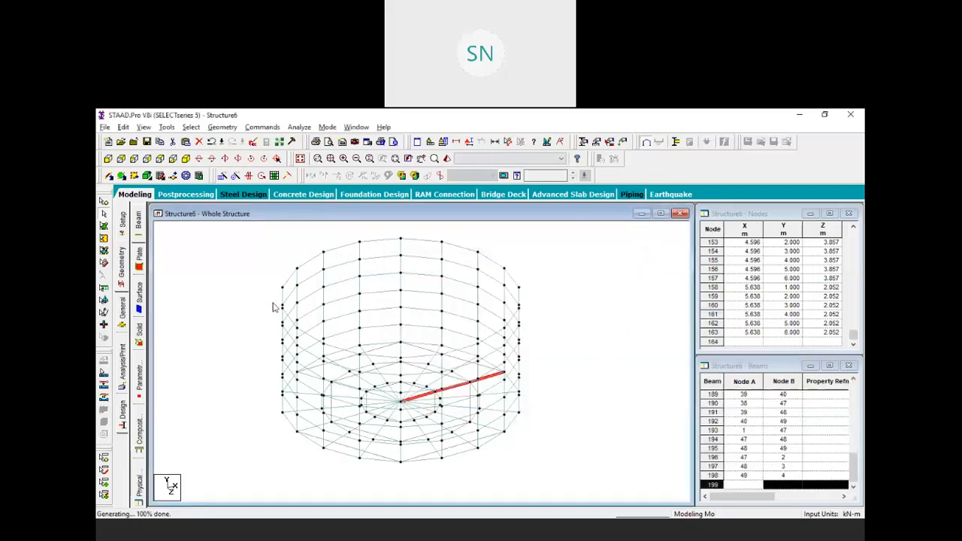
left_click_drag(216, 273, 574, 492)
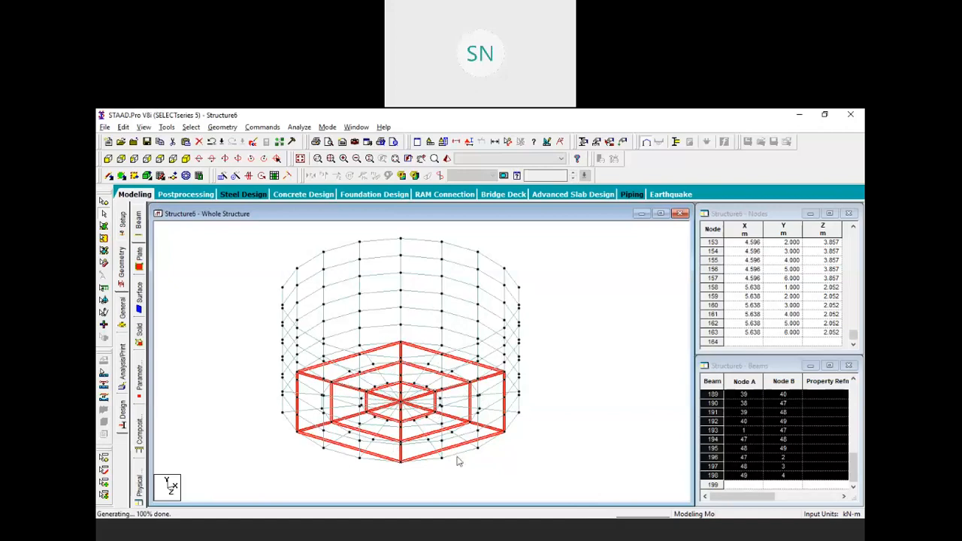
Select the six beams of the outer hexagonal floor ring
left_click(549, 454)
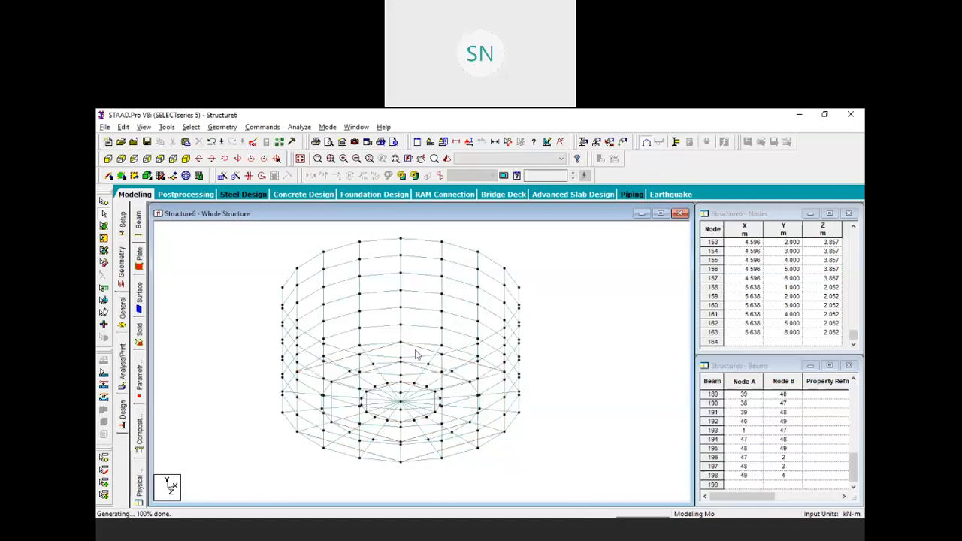
left_click(346, 385)
left_click(354, 377)
left_click(421, 370, "ctrl")
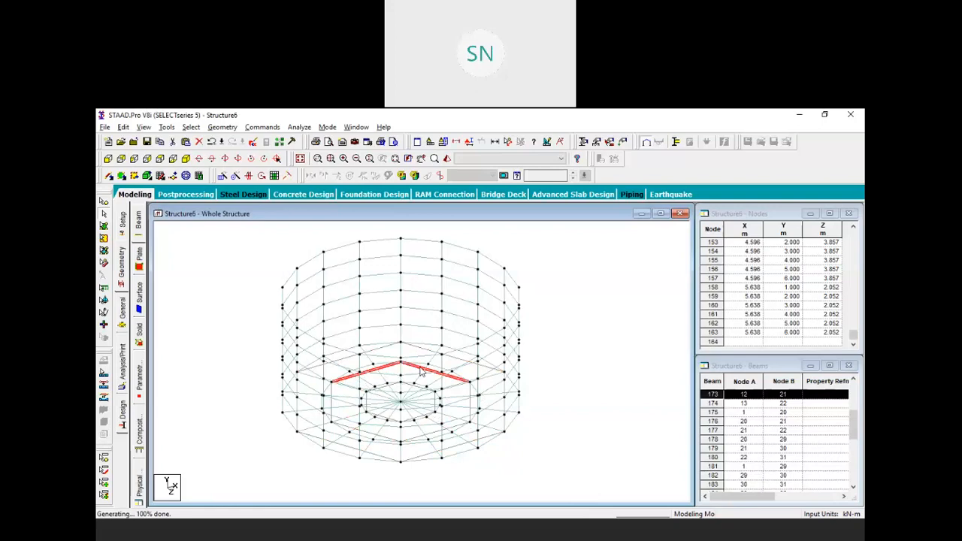
left_click(470, 399, "ctrl")
left_click(430, 436, "ctrl")
left_click(372, 437, "ctrl")
left_click(332, 406, "ctrl")
middle_click_drag(533, 413, 520, 338)
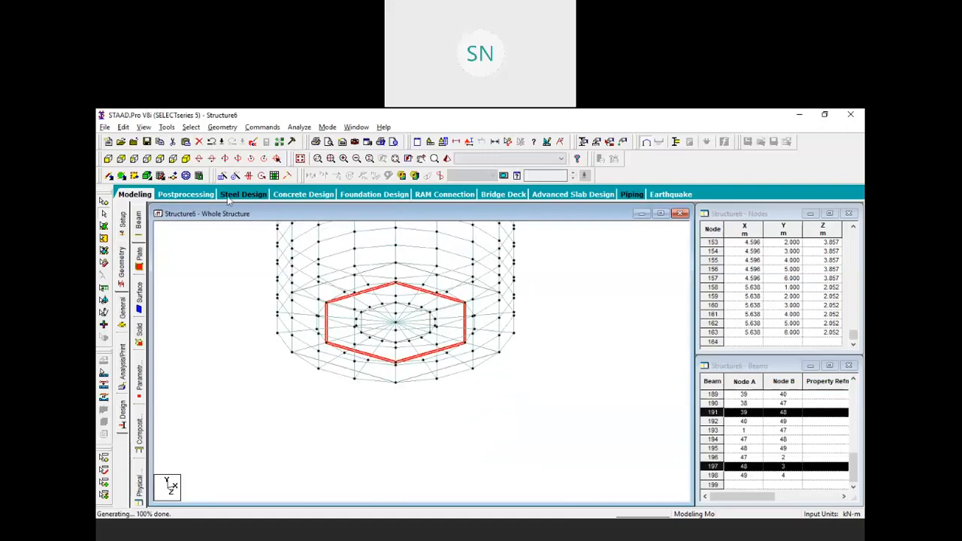
Translational-repeat the hexagon along Y at -5 m spacing, 2 steps, with linked columns
left_click(221, 176)
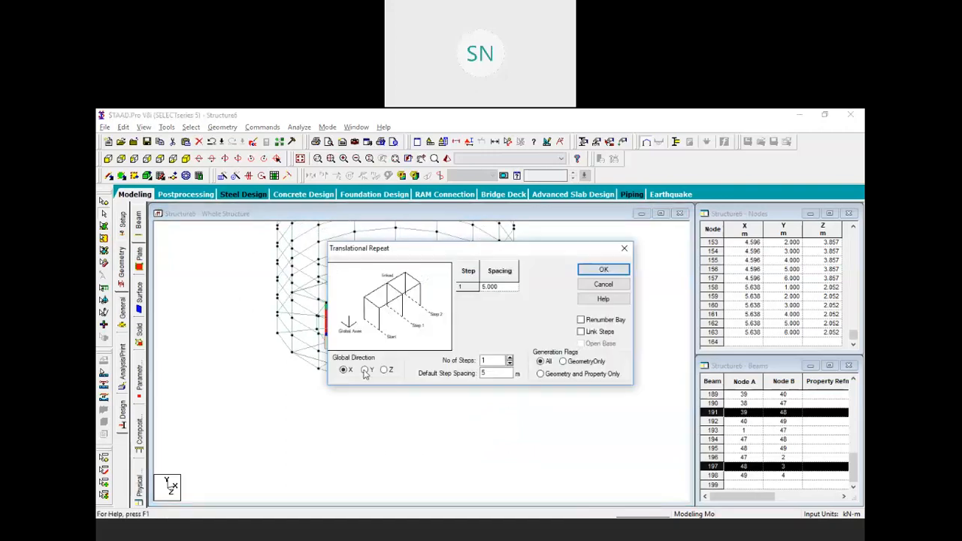
left_click_drag(492, 374, 458, 374)
type("-5")
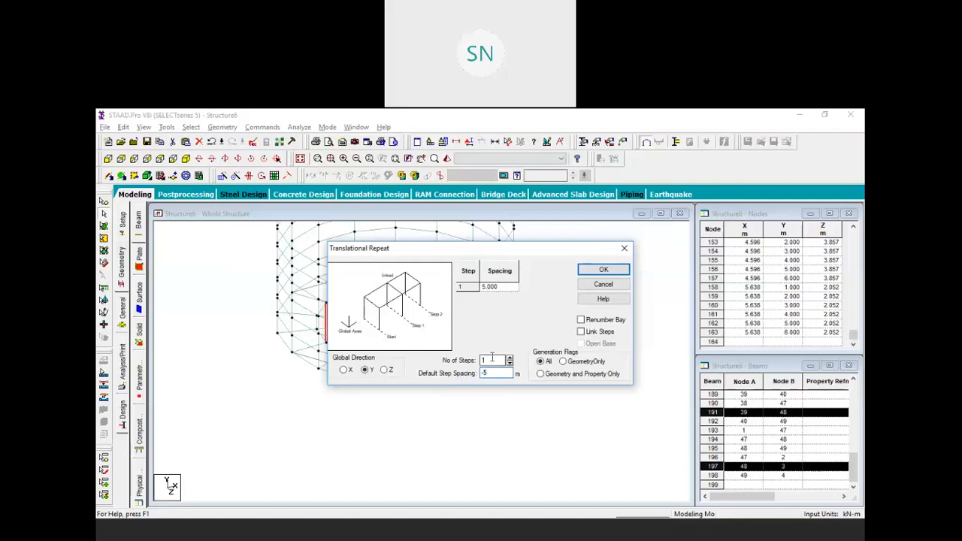
left_click(511, 359)
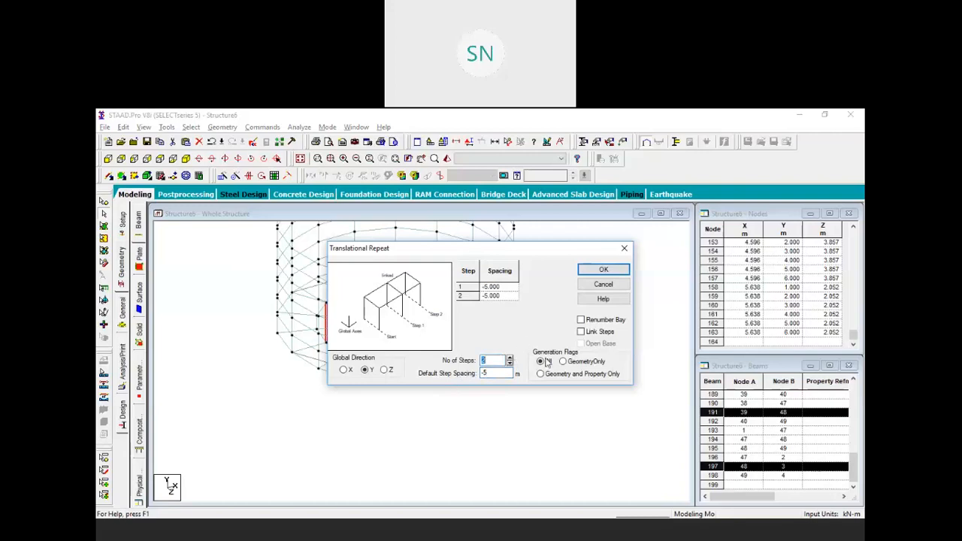
left_click_drag(484, 252, 526, 285)
left_click(622, 365)
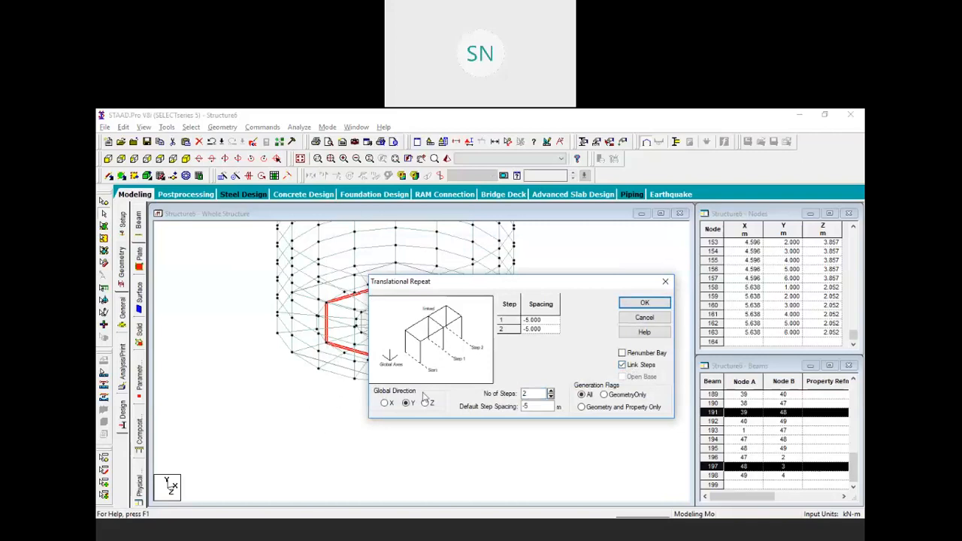
left_click(638, 303)
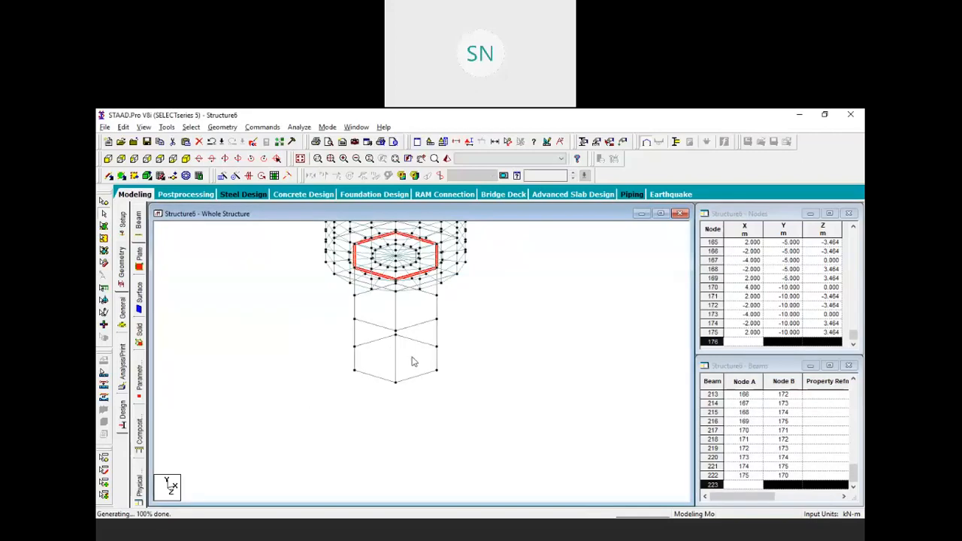
Turn the view and window-select the six bottom-ring nodes of the column frame
key("Left")
key("Left")
key("Left")
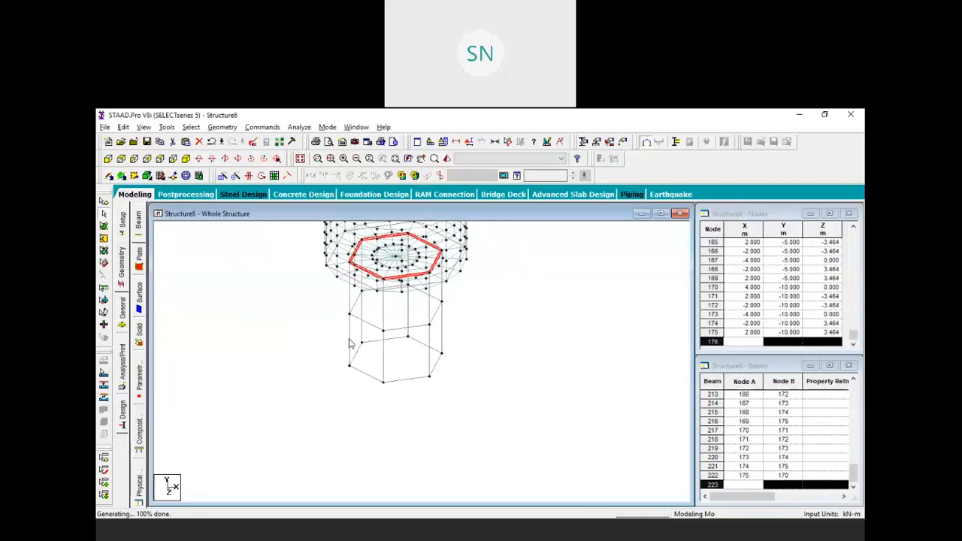
left_click(351, 339)
left_click(352, 299)
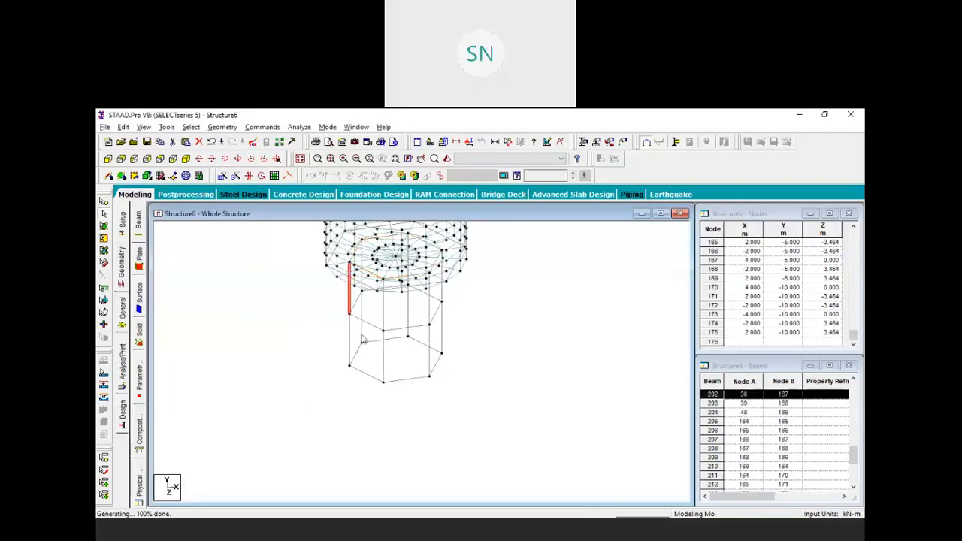
left_click(351, 340)
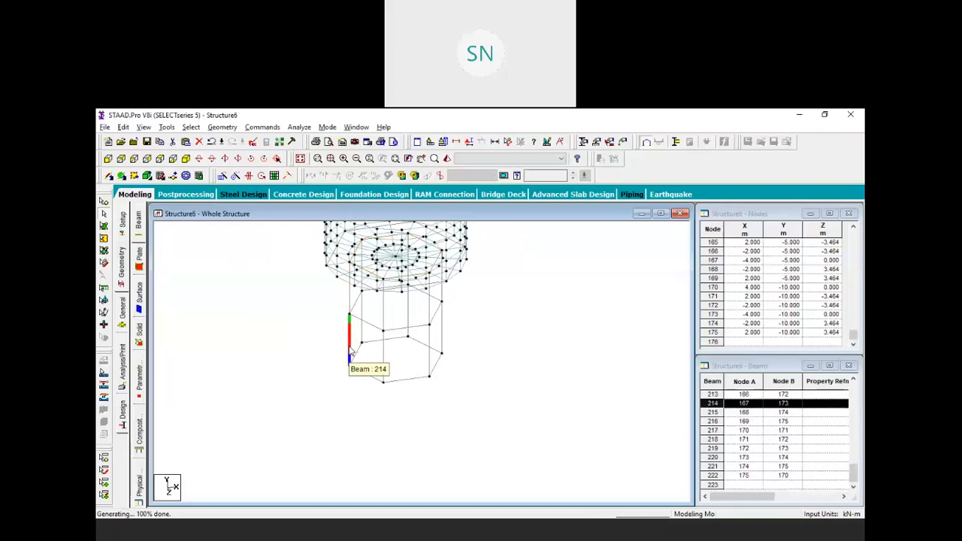
key("Up")
key("Up")
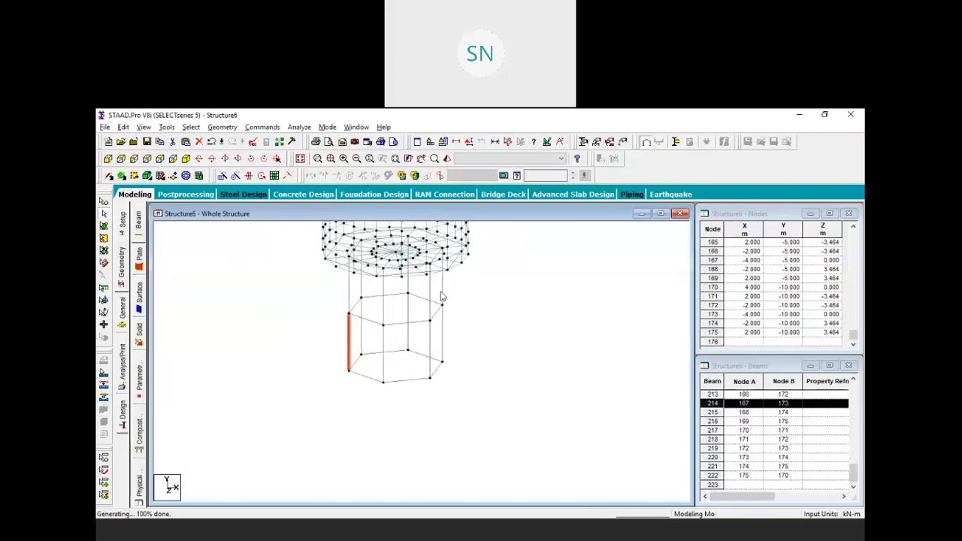
key("Up")
left_click(462, 350)
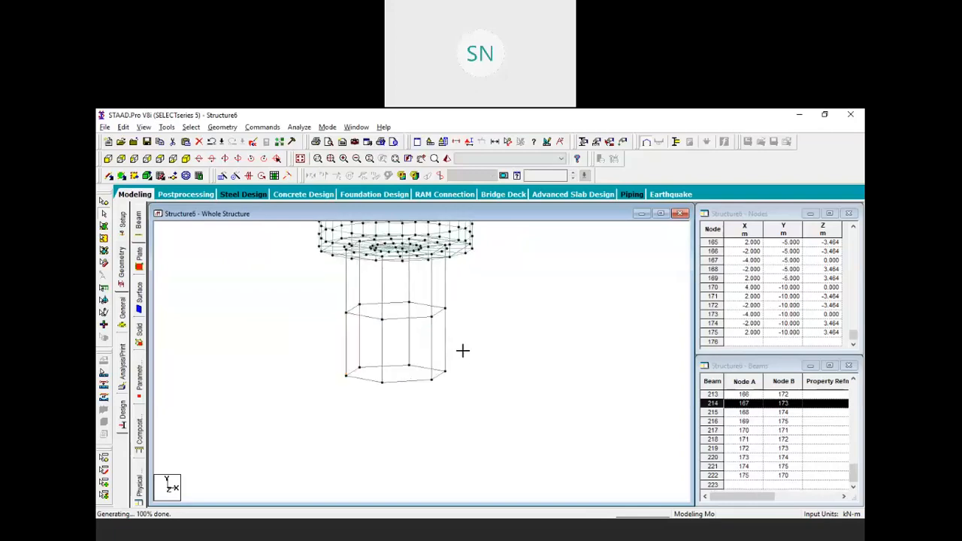
left_click(104, 203)
left_click_drag(315, 357, 517, 421)
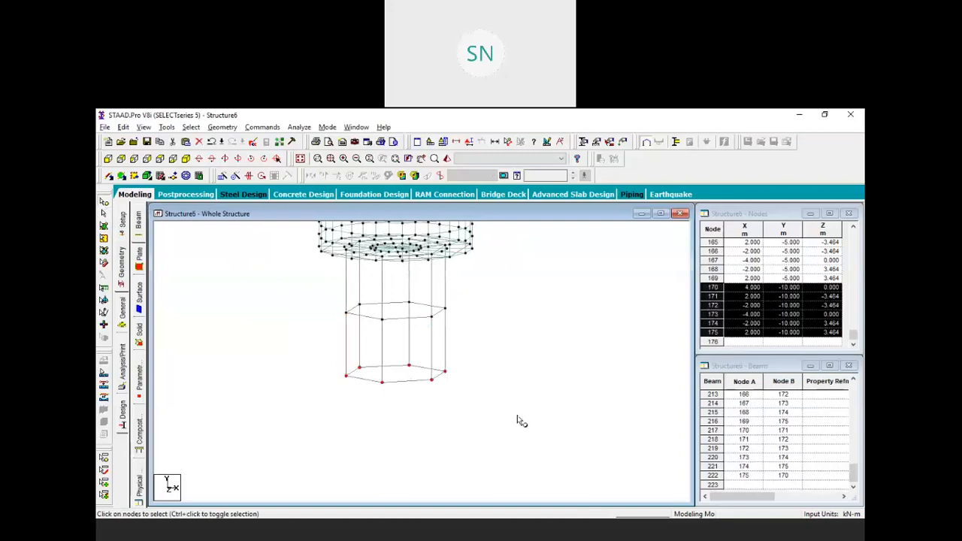
Run a linked translational repeat of the nodes, then undo the mistaken sideways X copy
left_click(222, 175)
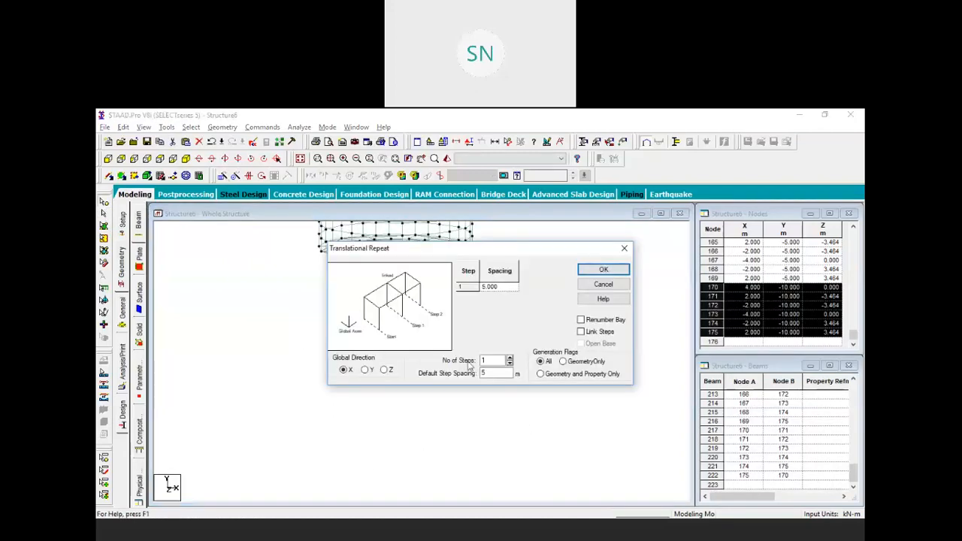
double_click(493, 375)
left_click(581, 332)
left_click(603, 269)
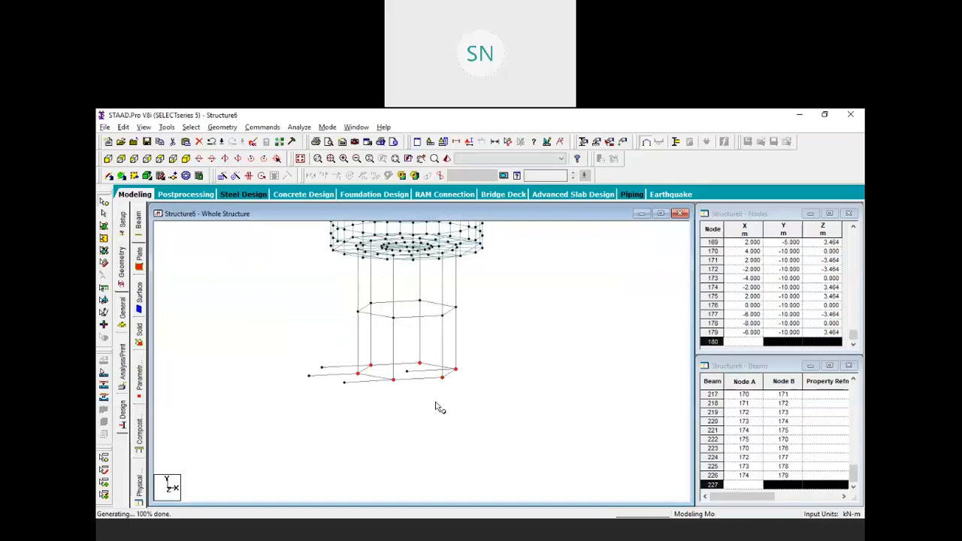
key("ctrl+z")
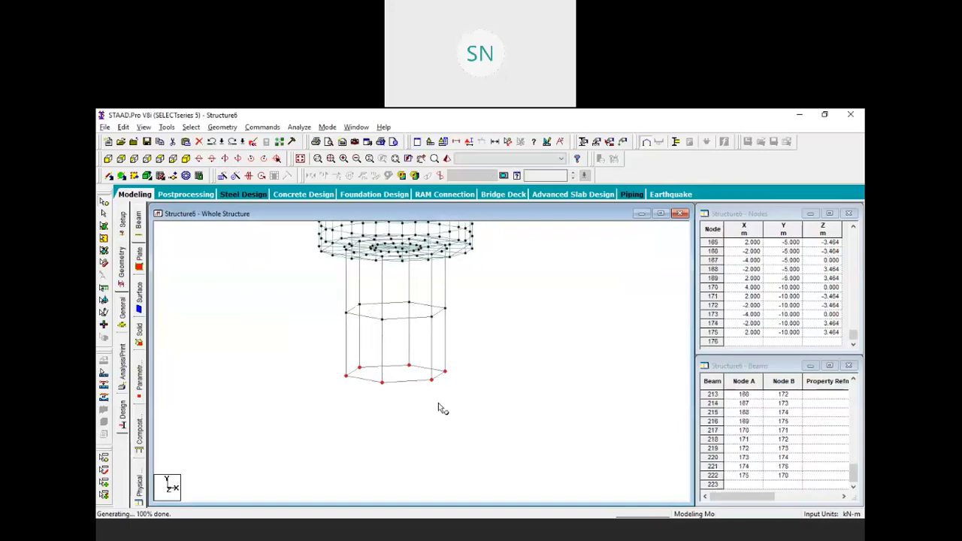
Repeat the bottom nodes along Y at -4 m with linked columns, reaching -14 m
left_click(223, 176)
left_click(366, 370)
double_click(484, 372)
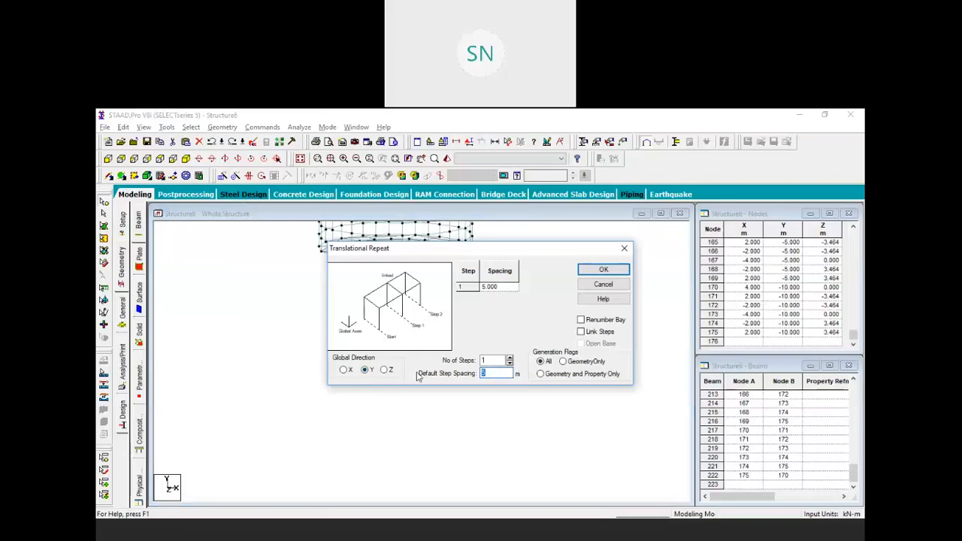
type("-4")
left_click(580, 331)
left_click(603, 269)
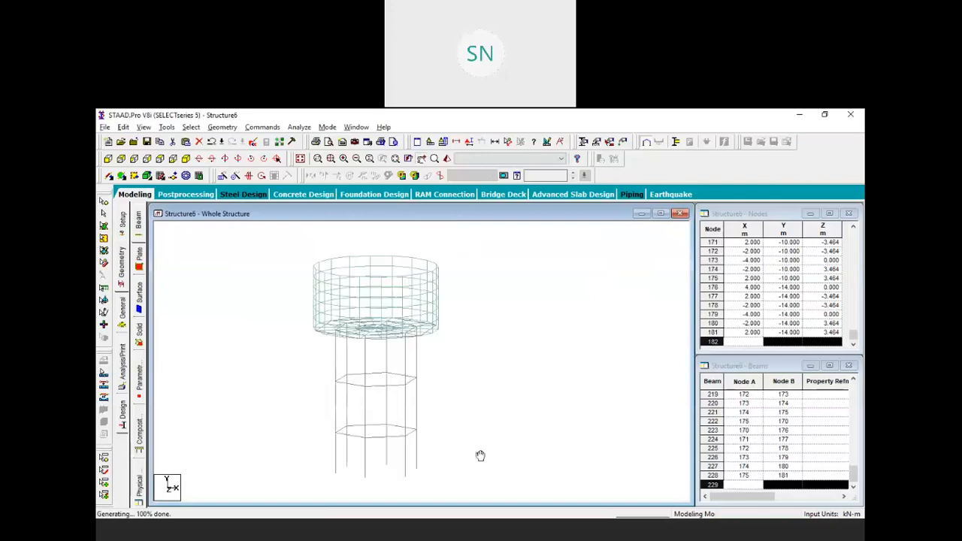
Rotate and tilt the tower into a full elevation view and clear the node selection
key("Left")
key("Left")
key("Left")
key("Left")
key("Left")
key("Left")
key("Left")
key("Left")
key("Left")
key("Left")
key("Left")
key("Left")
key("Left")
key("Left")
key("Left")
key("Left")
key("Left")
key("Left")
key("Left")
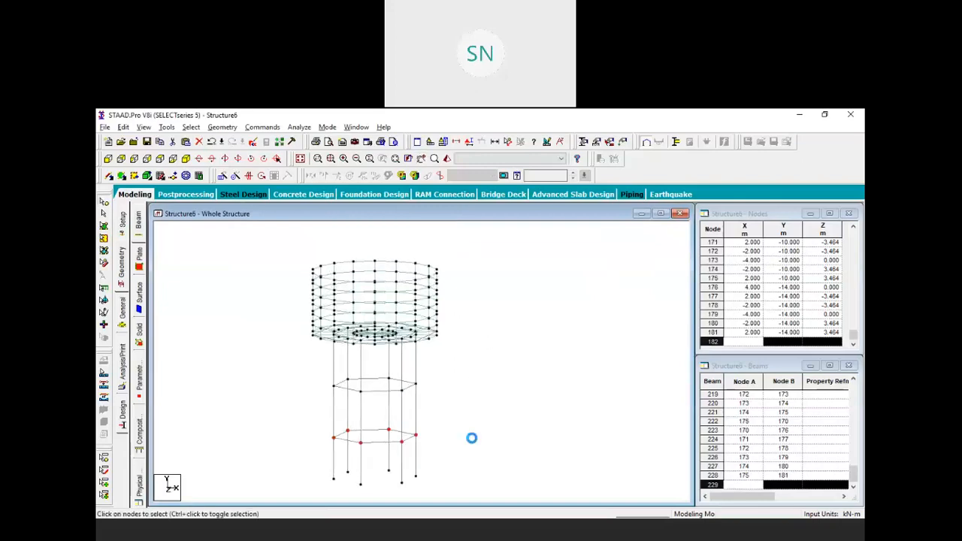
key("Left")
key("Left")
key("Left")
key("Left")
key("Left")
key("Left")
key("Left")
key("Left")
key("Left")
key("Left")
key("Left")
key("Left")
key("Left")
key("Left")
key("Left")
key("Left")
key("Left")
key("Left")
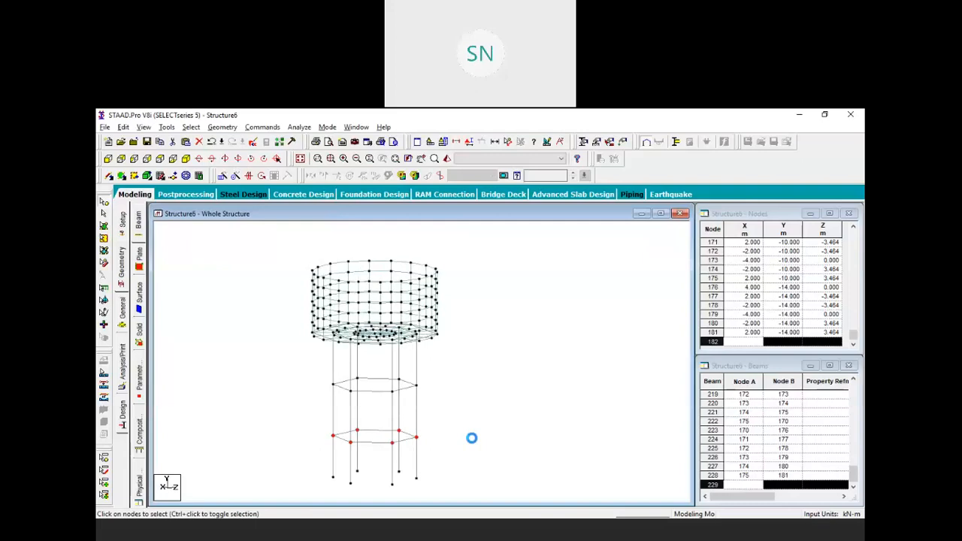
key("Left")
key("Left")
key("Left")
key("Left")
key("Left")
key("Left")
key("Left")
key("Left")
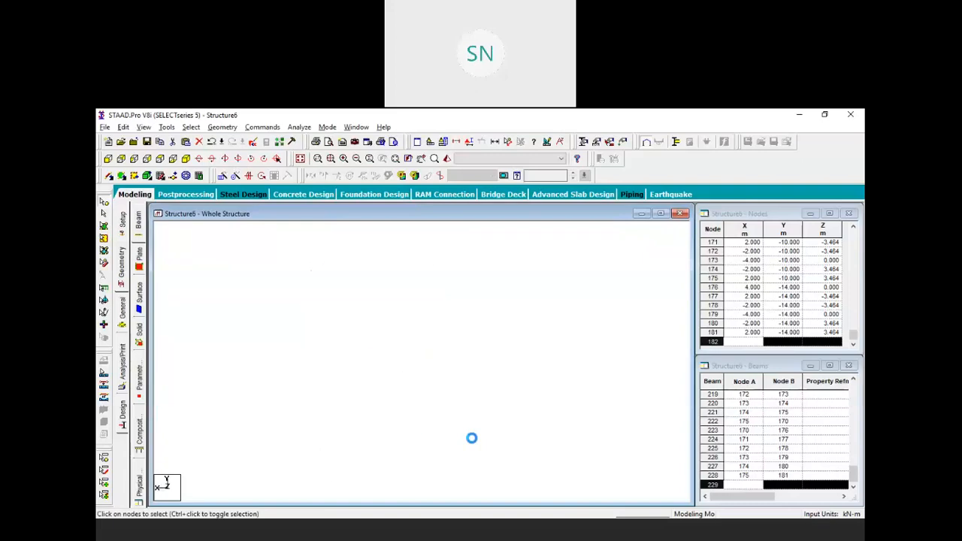
key("Left")
key("Left")
key("Left")
key("Left")
key("Left")
key("Left")
key("Left")
key("Left")
key("Left")
key("Left")
key("Left")
key("Left")
key("Left")
key("Left")
key("Left")
key("Left")
key("Left")
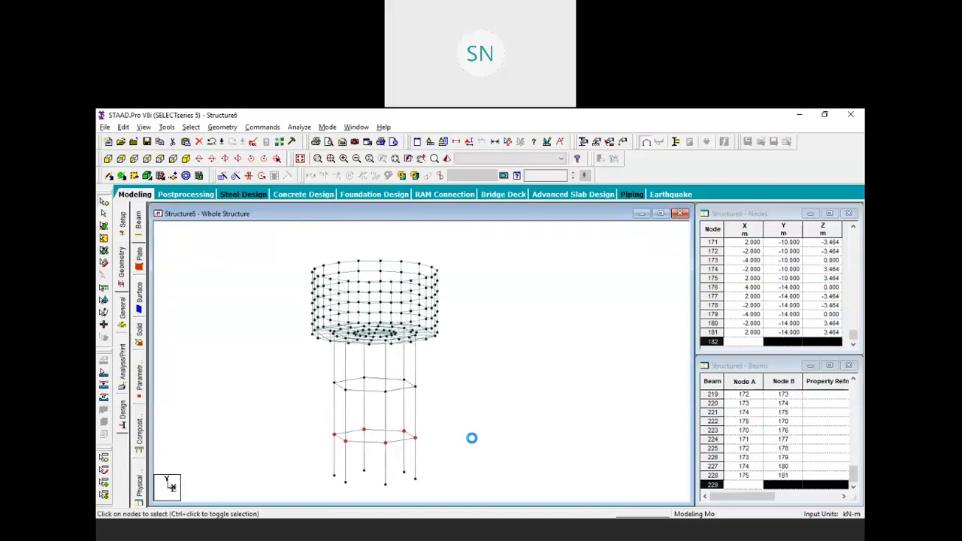
key("Up")
key("Up")
key("Down")
key("Down")
key("Down")
key("Down")
key("Left")
key("Left")
key("Left")
key("Left")
key("Left")
key("Left")
key("Left")
key("Left")
key("Left")
key("Left")
key("Left")
key("Left")
key("Left")
key("Left")
key("Left")
key("Left")
key("Left")
key("Left")
key("Left")
key("Left")
key("Left")
key("Left")
key("Left")
key("Left")
key("Left")
key("Left")
key("Left")
key("Left")
key("Left")
key("Left")
key("Left")
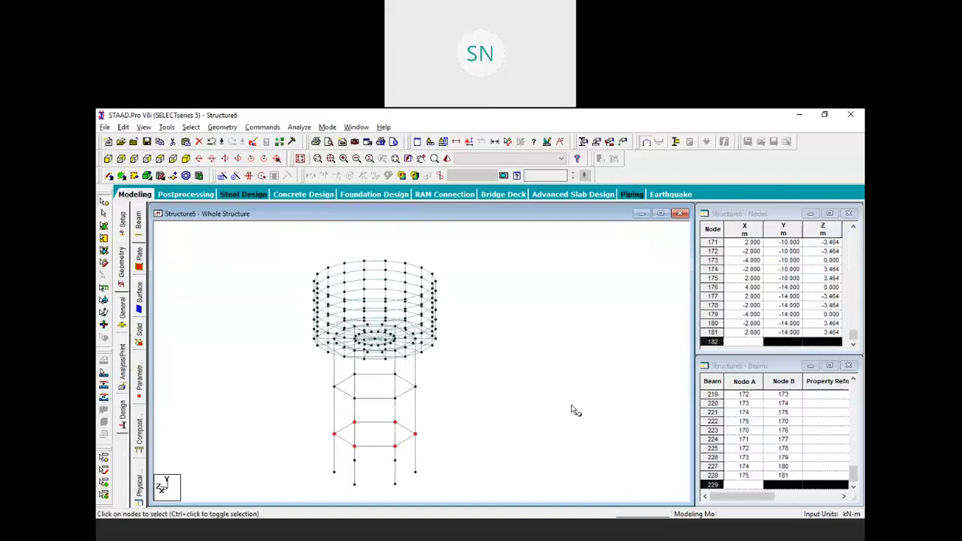
left_click(477, 399)
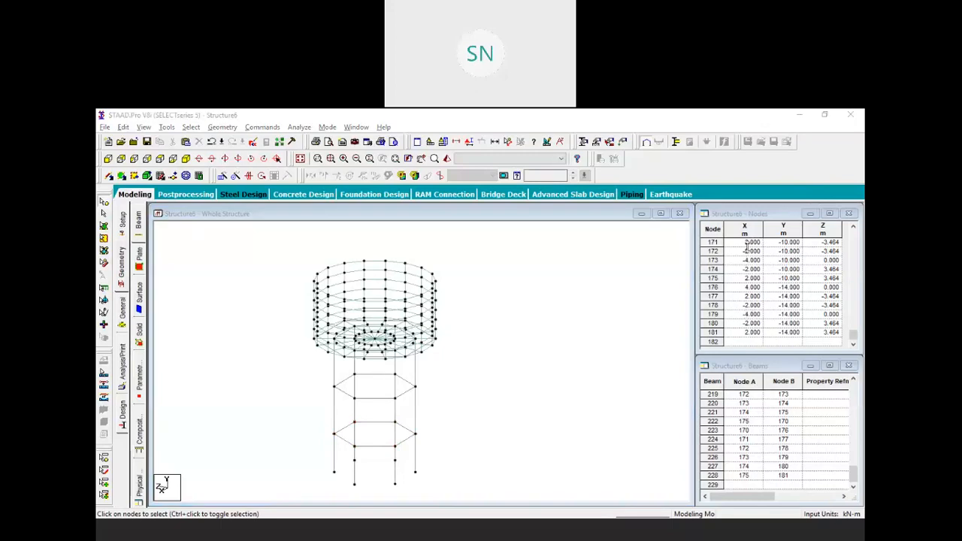
left_click(126, 311)
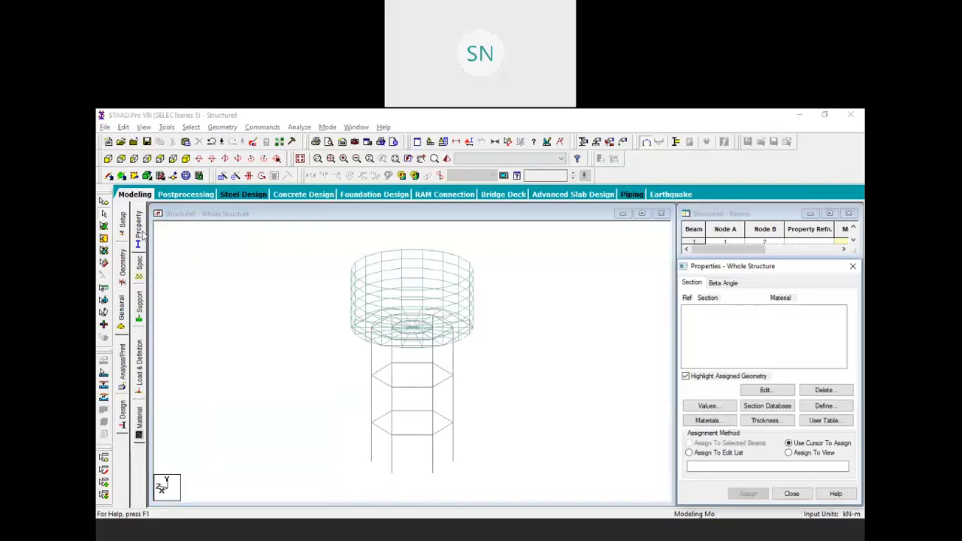
Define a 0.30×0.30 m concrete rectangular section (YD 0.3, ZD 0.3)
left_click(824, 406)
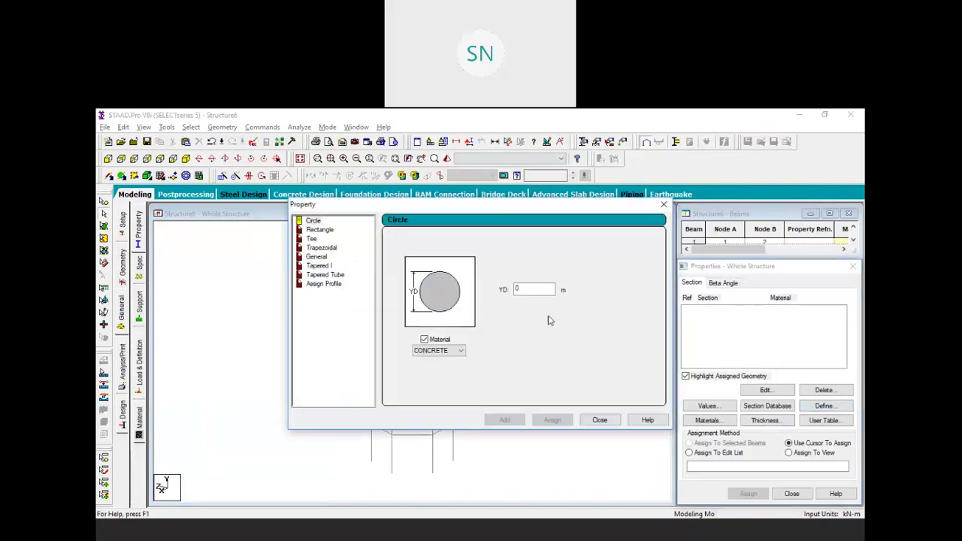
left_click(305, 230)
left_click(532, 280)
type(".3")
left_click(532, 299)
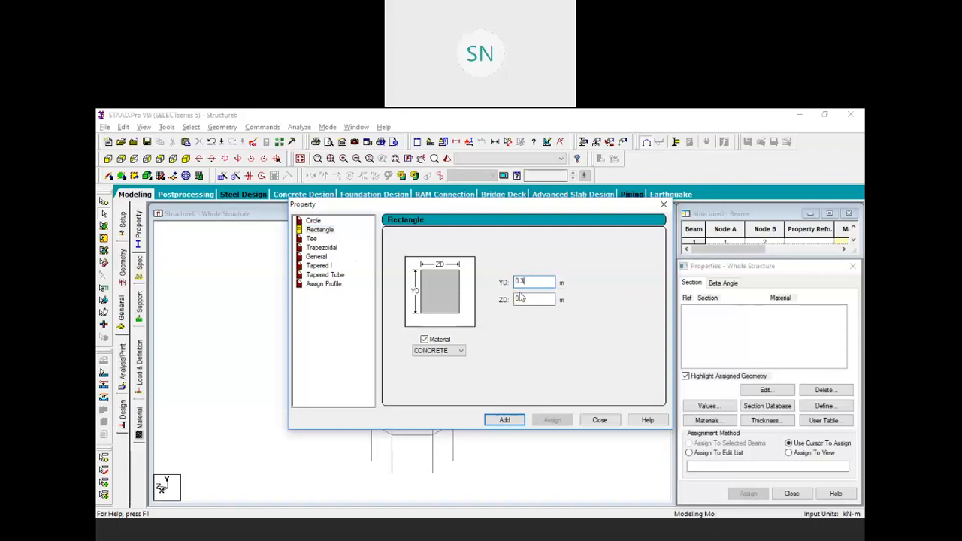
left_click(504, 420)
left_click(599, 420)
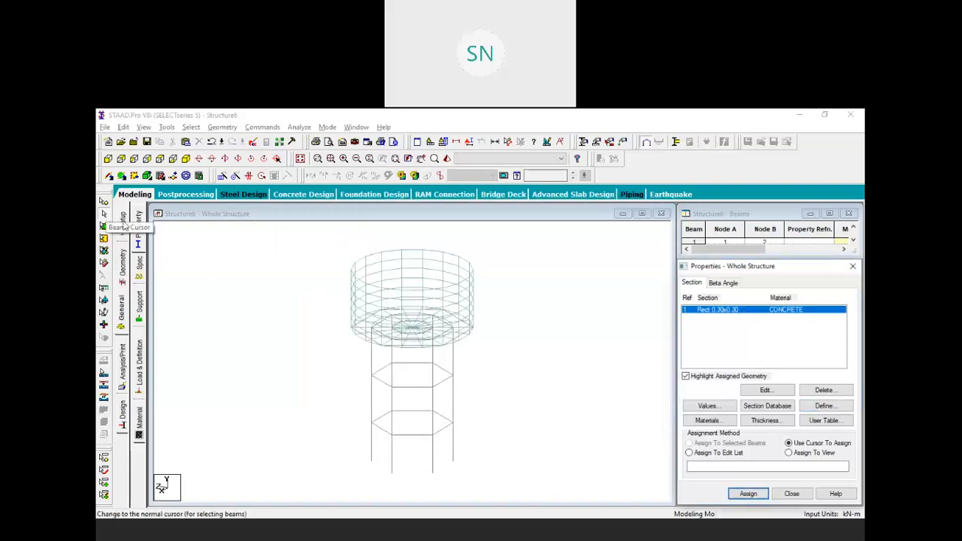
Assign the 0.30×0.30 m section R1 to all tower columns and bracing beams
left_click_drag(302, 262, 489, 489)
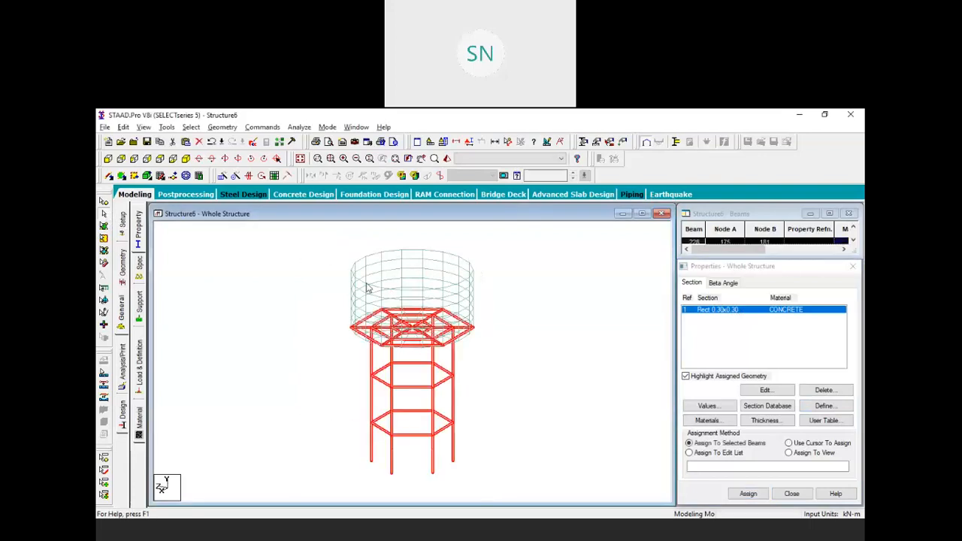
left_click(748, 493)
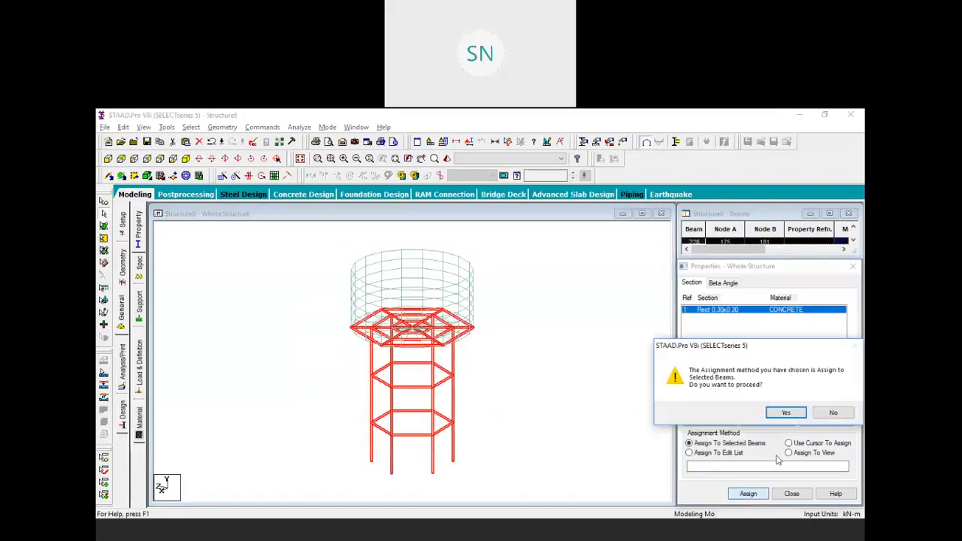
left_click(788, 415)
left_click(565, 376)
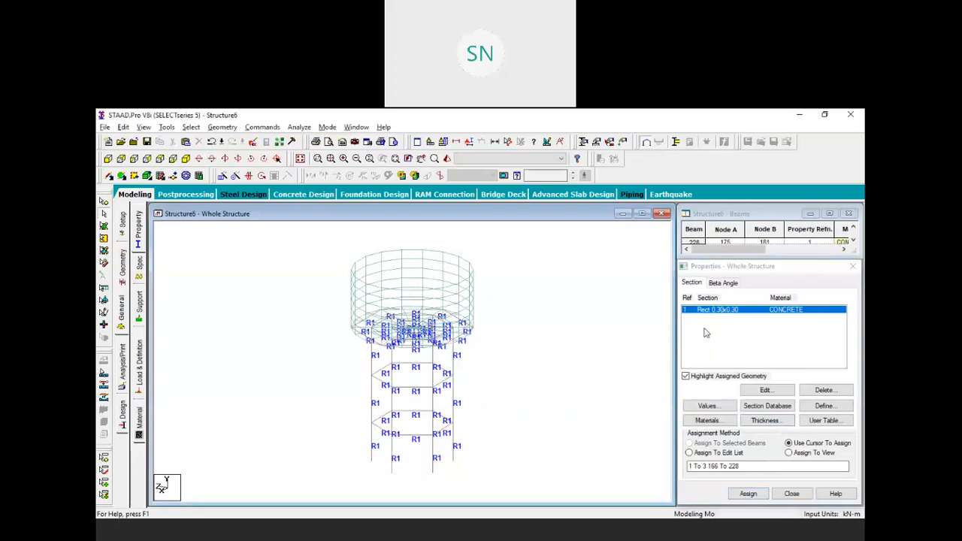
left_click(765, 420)
left_click_drag(411, 212, 399, 208)
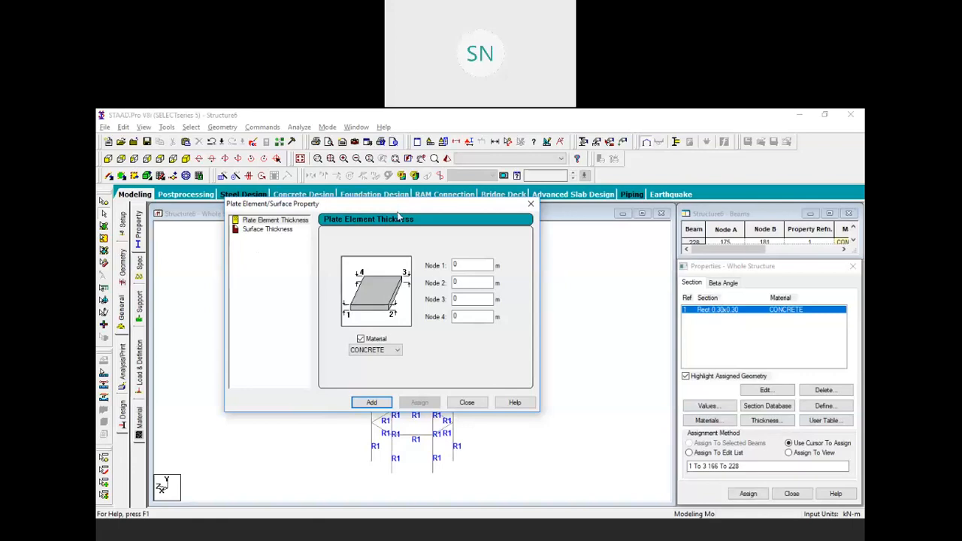
Define a 0.125 m concrete plate thickness property
left_click(475, 265)
type(".125")
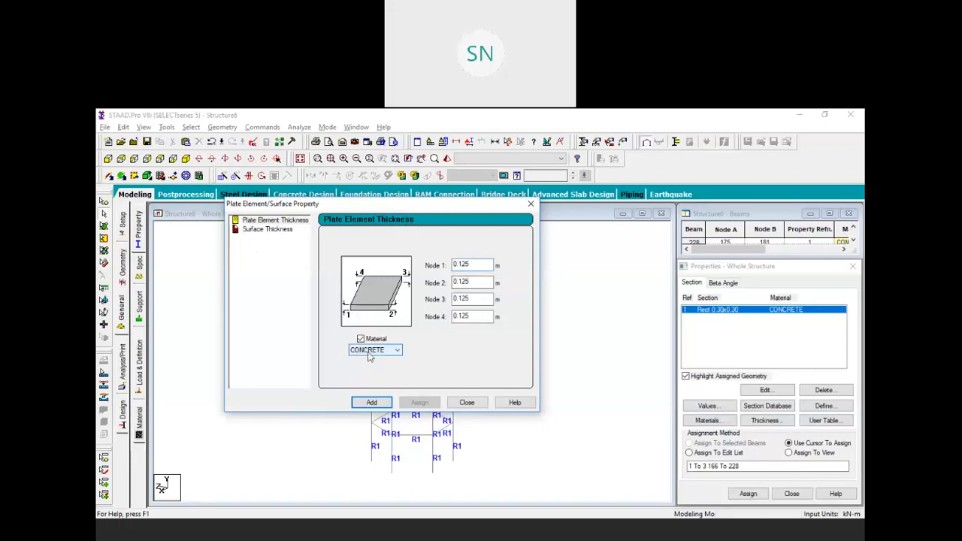
left_click(372, 403)
left_click(464, 409)
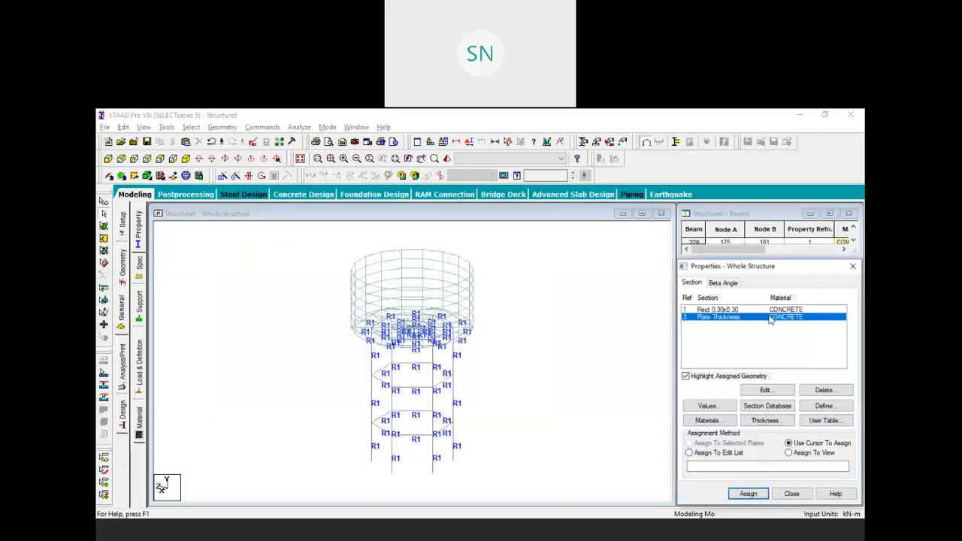
Assign the 0.125 m thickness to all tank plates, 4 to 165
left_click(104, 227)
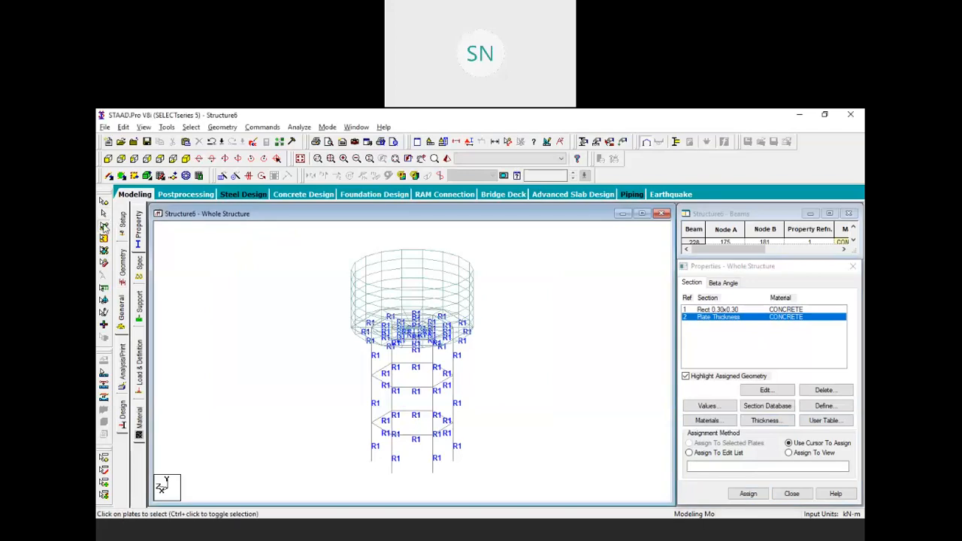
left_click_drag(321, 232, 541, 413)
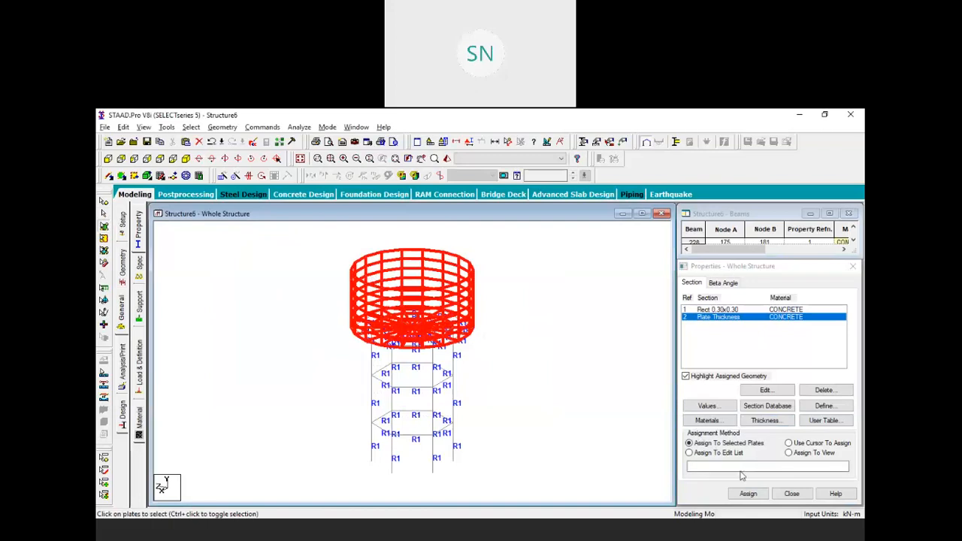
left_click(747, 493)
left_click(785, 413)
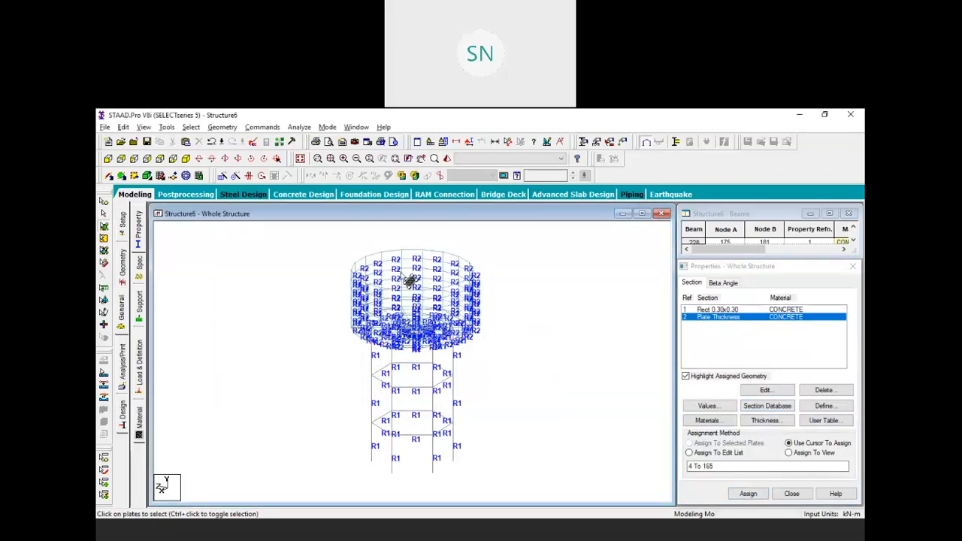
left_click(446, 159)
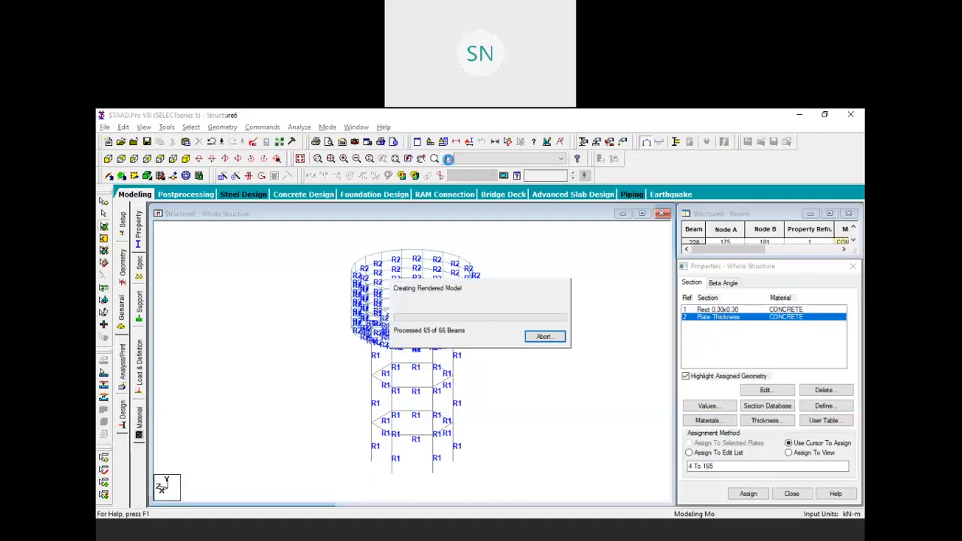
left_click(496, 335)
scroll(501, 332, "up", 5)
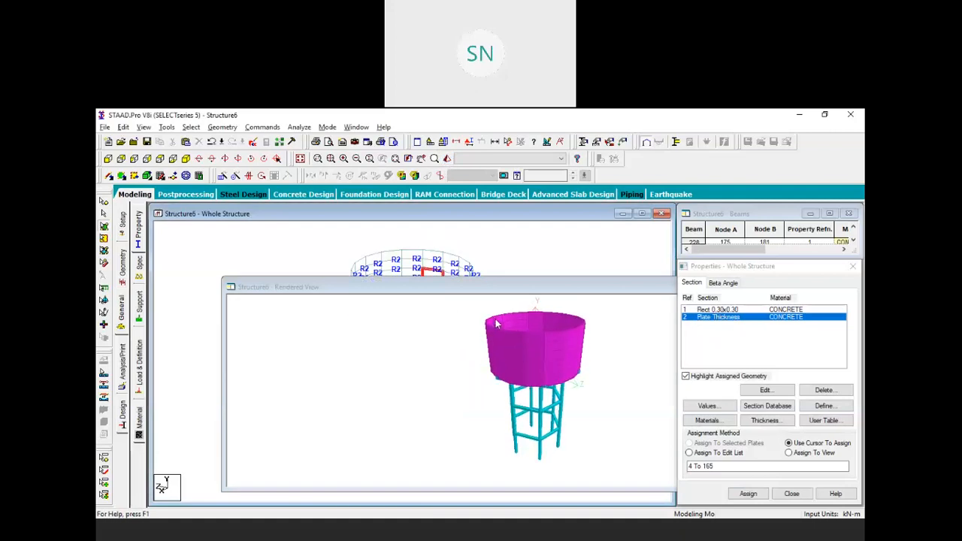
left_click_drag(507, 302, 489, 376)
scroll(488, 371, "up", 8)
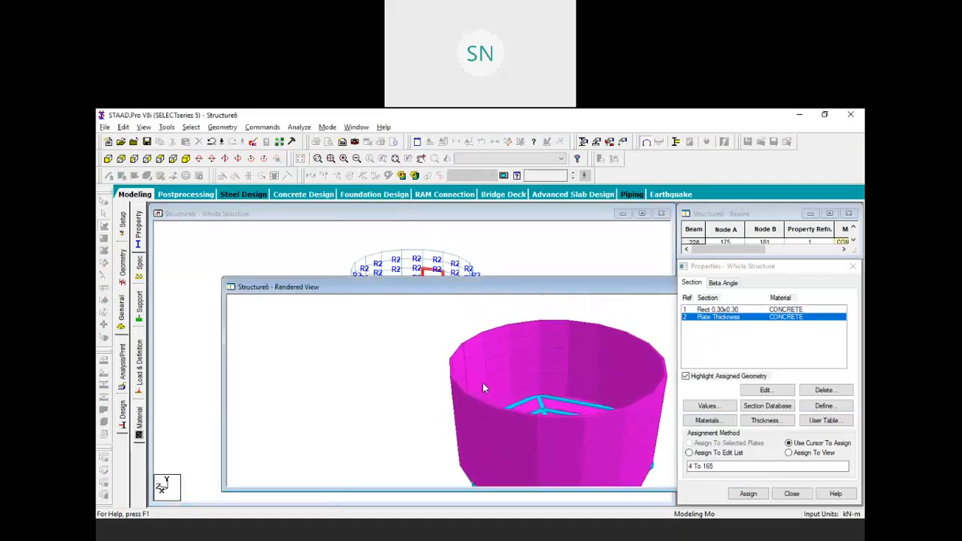
left_click_drag(425, 402, 429, 386)
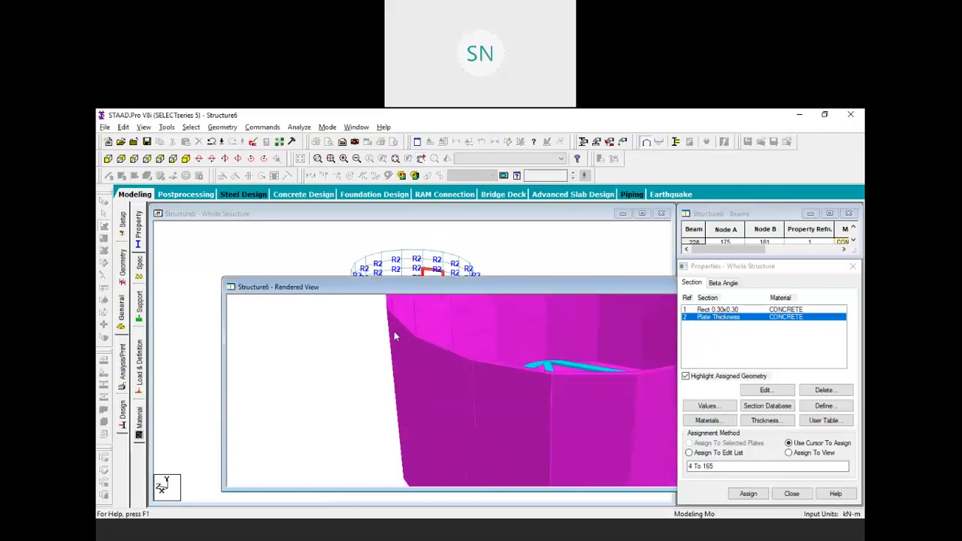
scroll(409, 323, "up", 5)
scroll(429, 324, "up", 2)
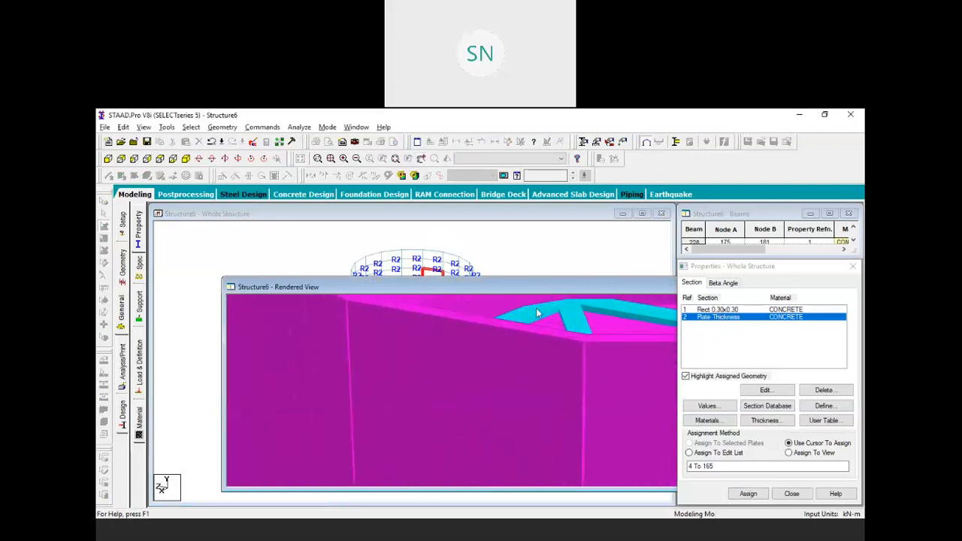
scroll(541, 335, "down", 3)
scroll(540, 342, "down", 8)
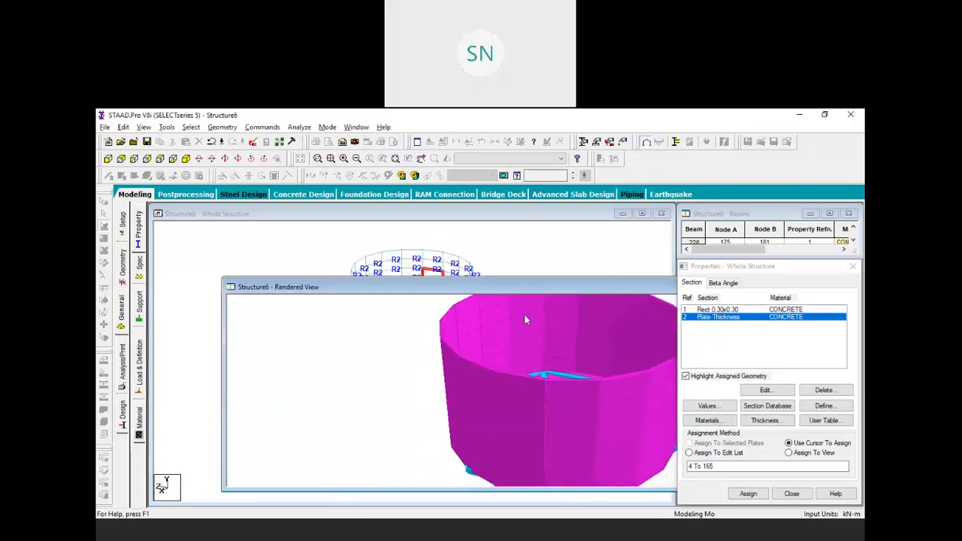
scroll(546, 336, "down", 3)
left_click_drag(636, 432, 517, 301)
left_click_drag(482, 261, 333, 244)
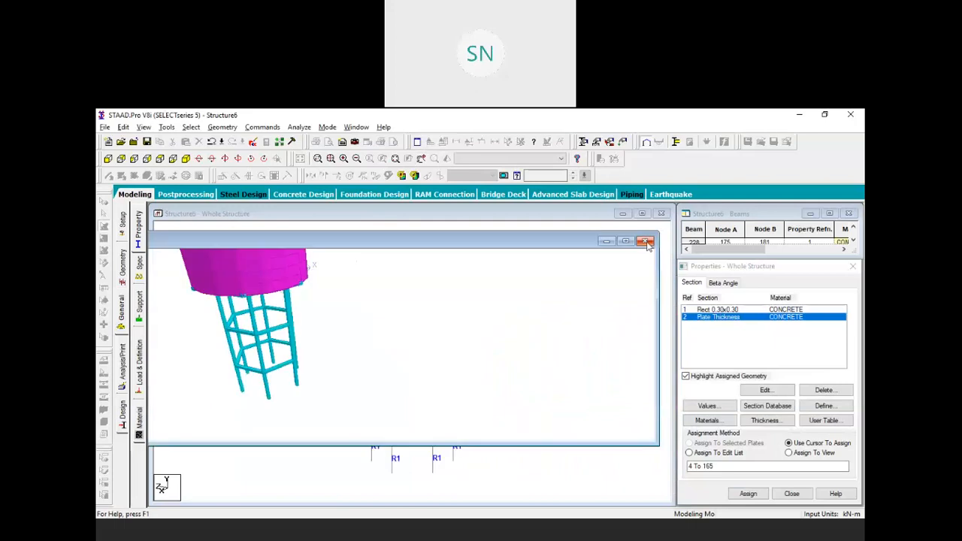
left_click(645, 241)
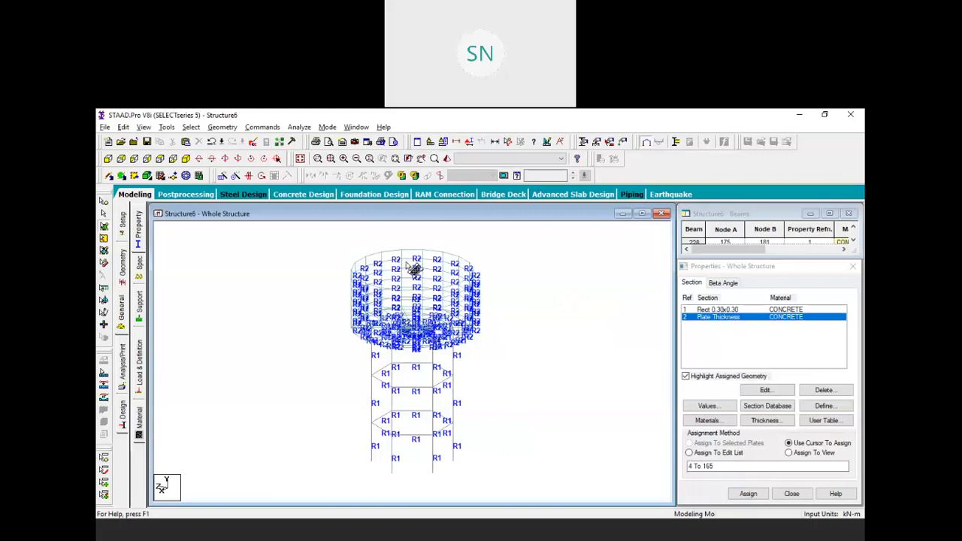
left_click(502, 535)
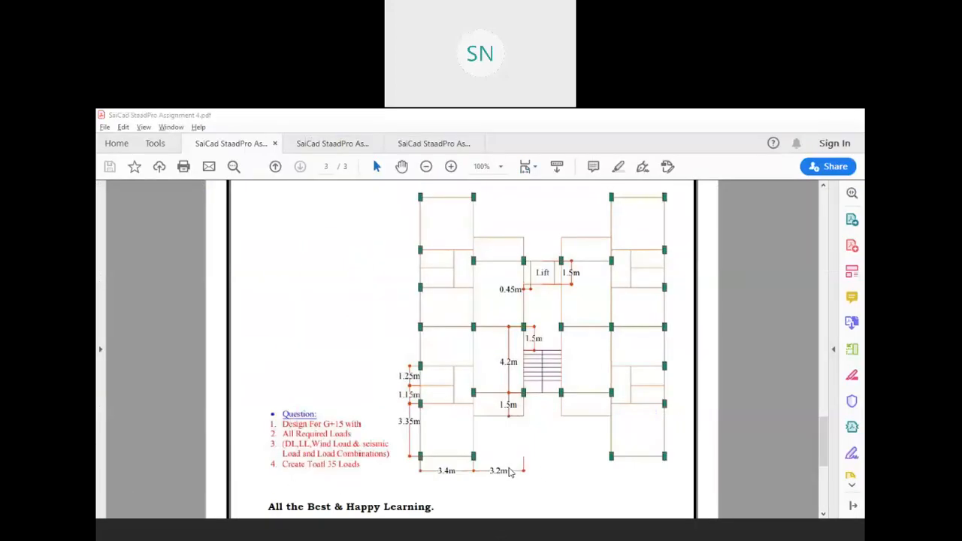
scroll(393, 476, "down", 5)
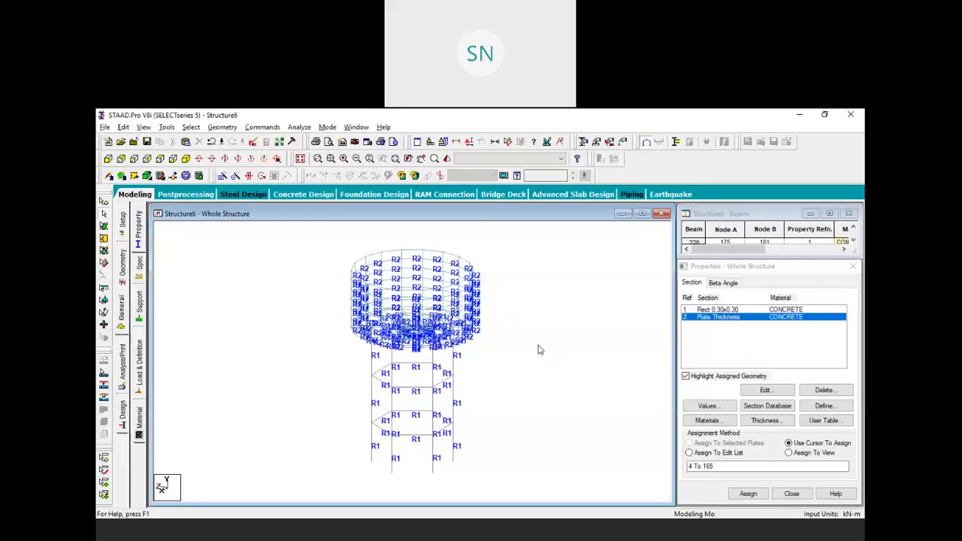
Create primary LOAD CASE 1 in Load Case Details
mouse_move(518, 330)
middle_mouse_down()
mouse_move(554, 352)
mouse_move(544, 368)
middle_mouse_up()
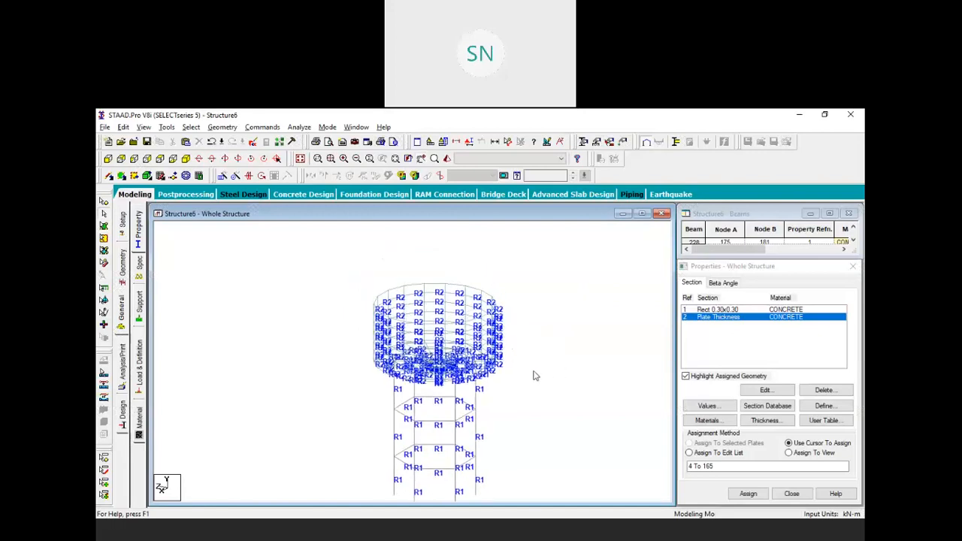
scroll(517, 377, "up", 1)
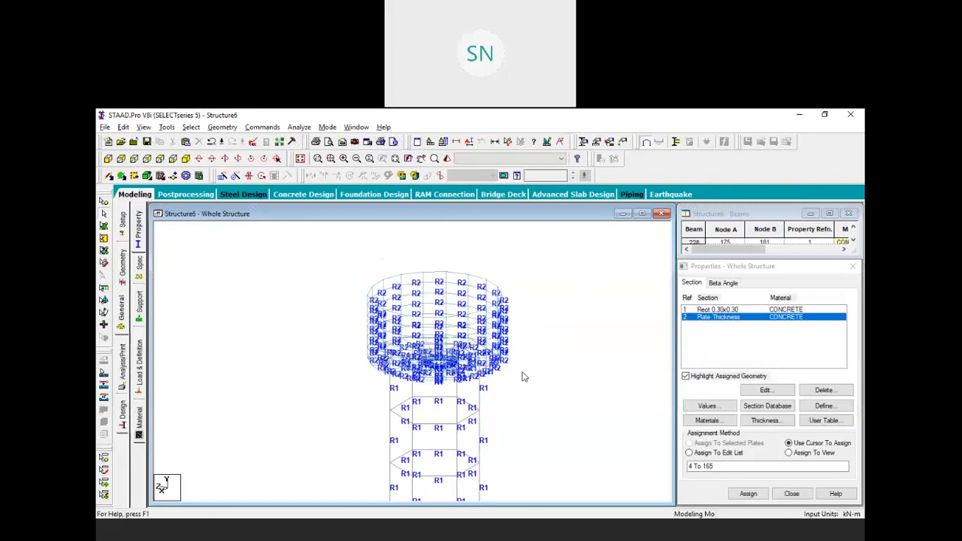
left_click(138, 368)
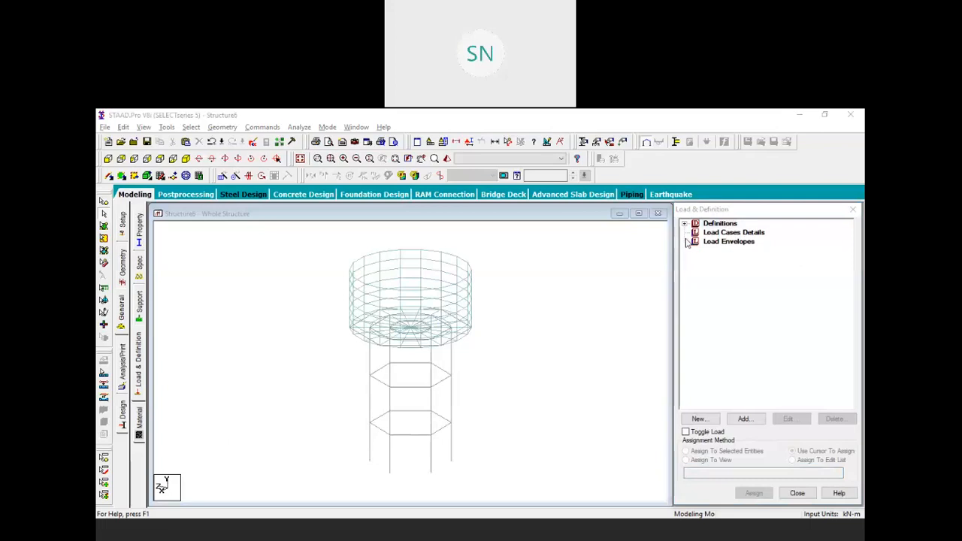
left_click(731, 234)
left_click(744, 419)
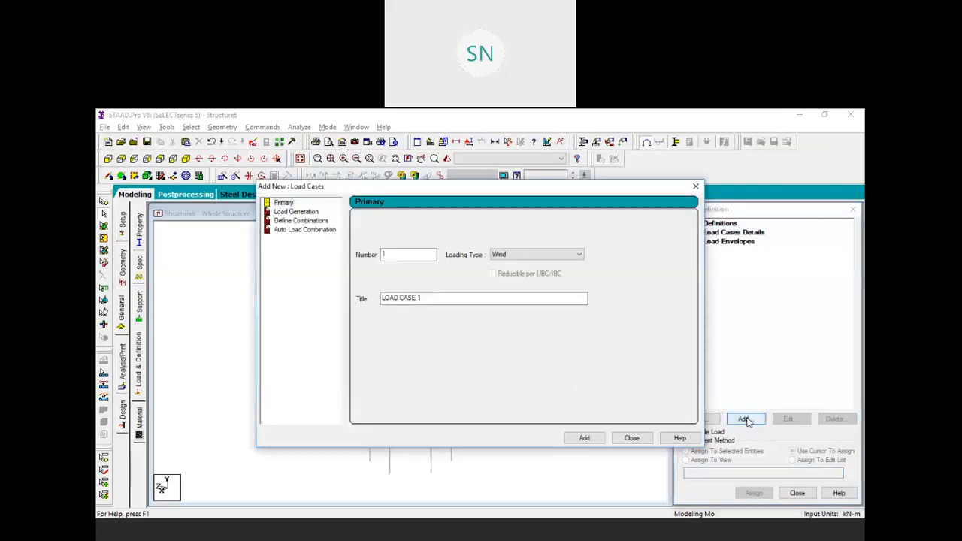
left_click(583, 438)
left_click(631, 438)
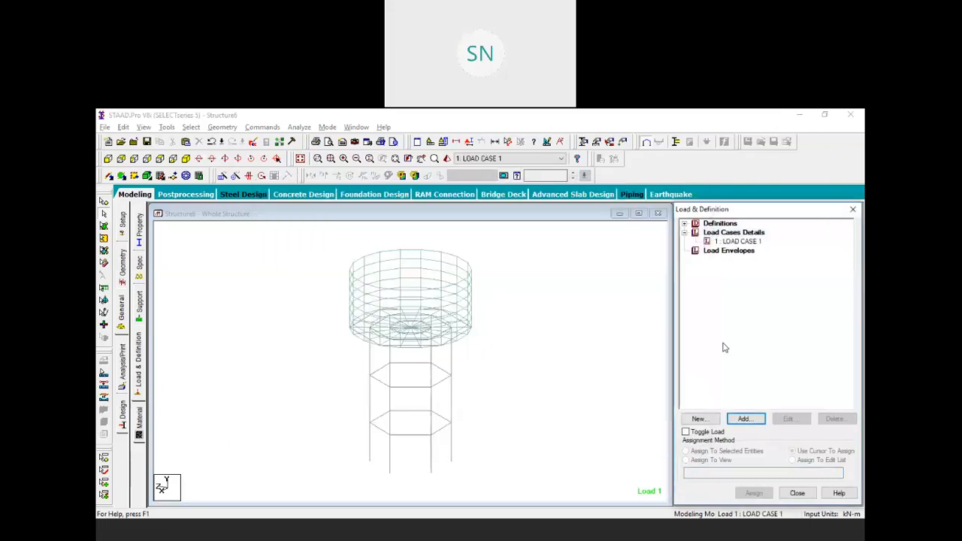
Add a 30 kN/m2 full-plate pressure in local Z to LOAD CASE 1
left_click(742, 241)
left_click(748, 420)
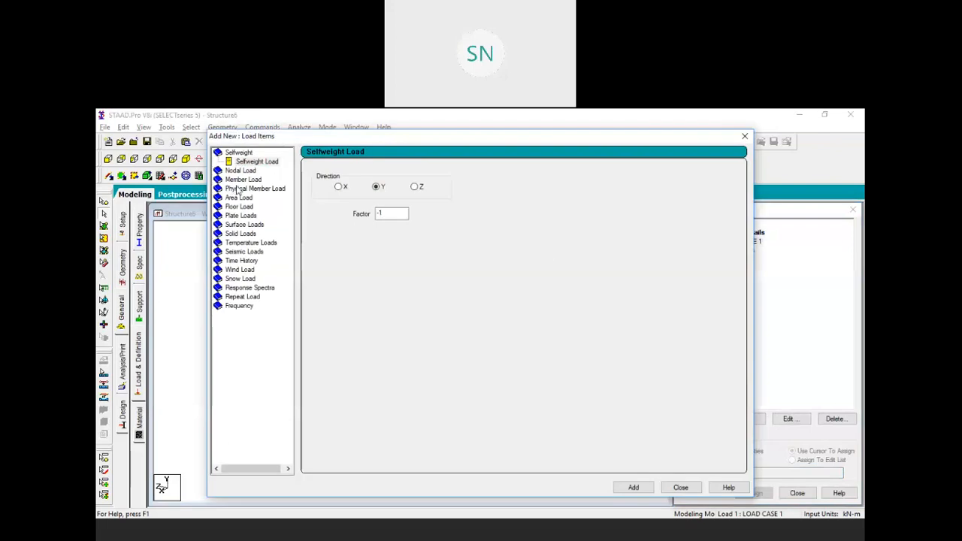
left_click(235, 216)
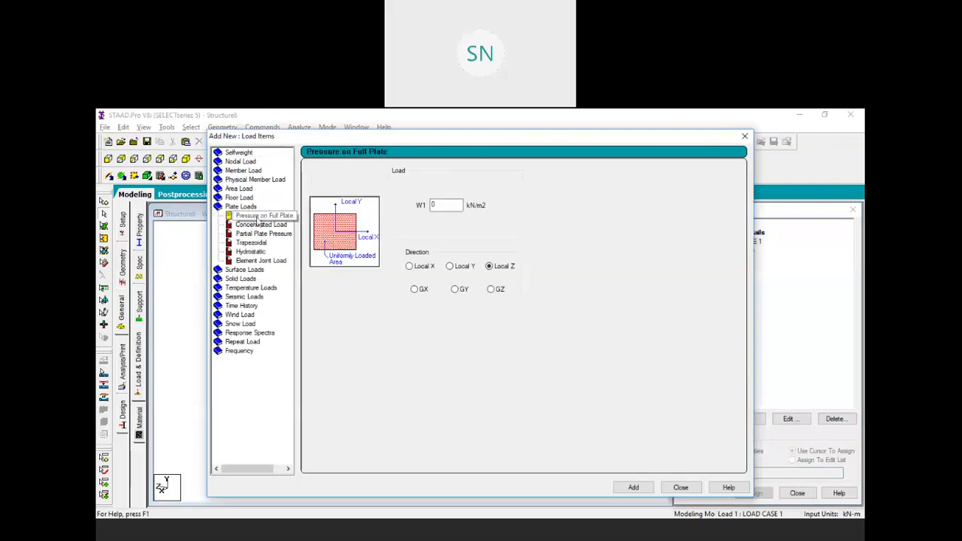
double_click(440, 204)
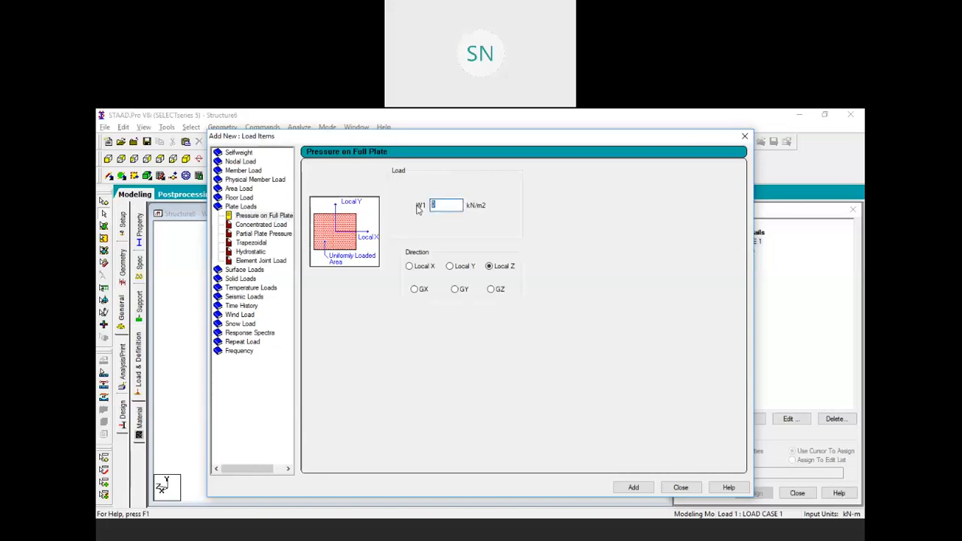
type("30")
left_click(634, 488)
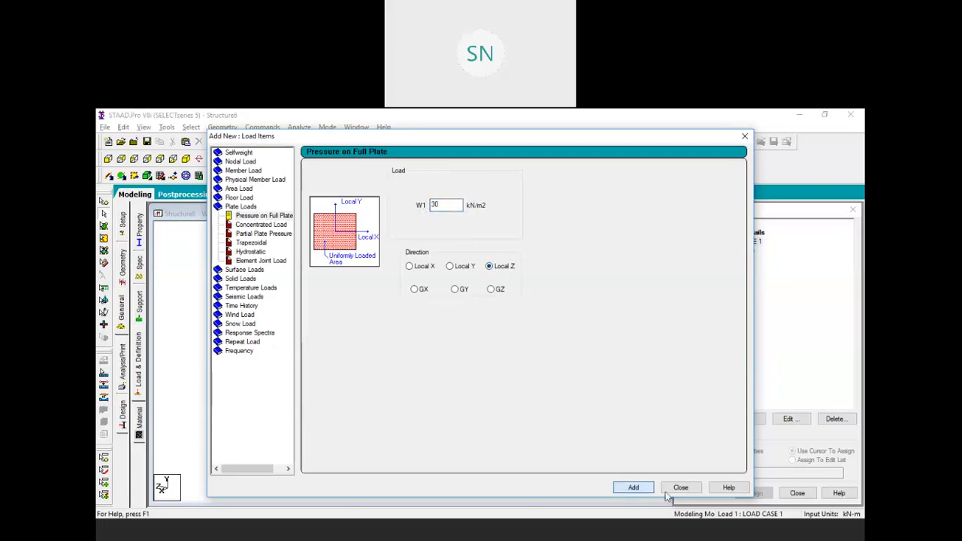
left_click(679, 487)
left_click(744, 251)
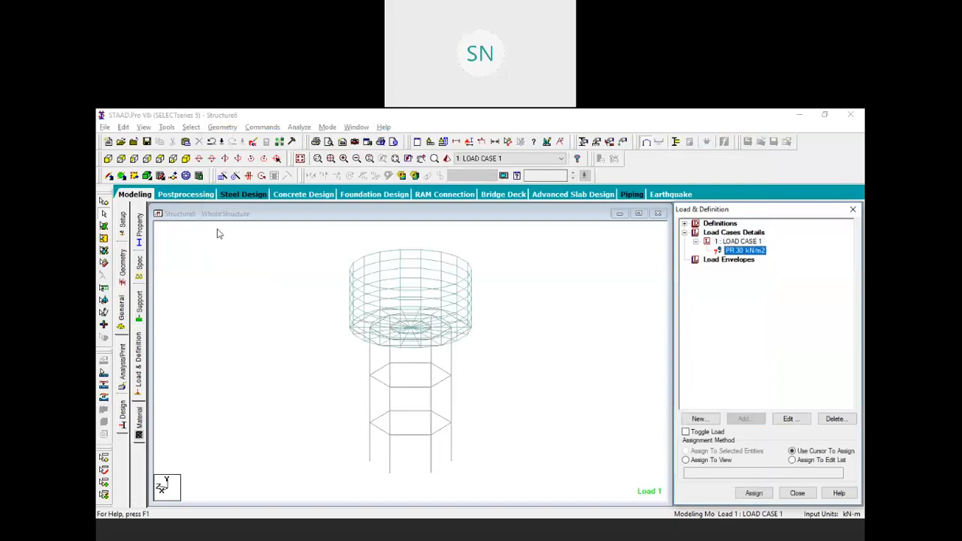
In front view, apply the 30 kN/m2 pressure to the row of base plates
left_click(108, 159)
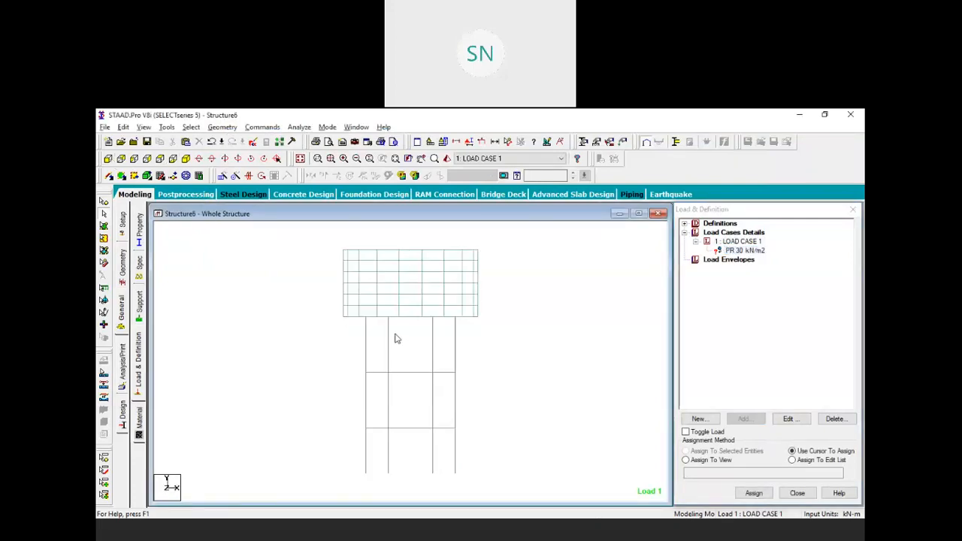
left_click(103, 226)
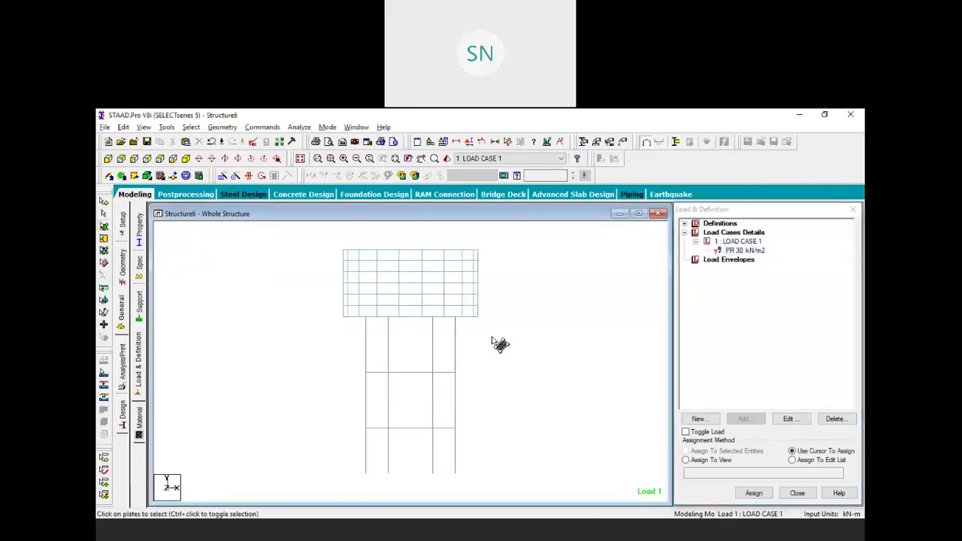
left_click_drag(515, 337, 301, 306)
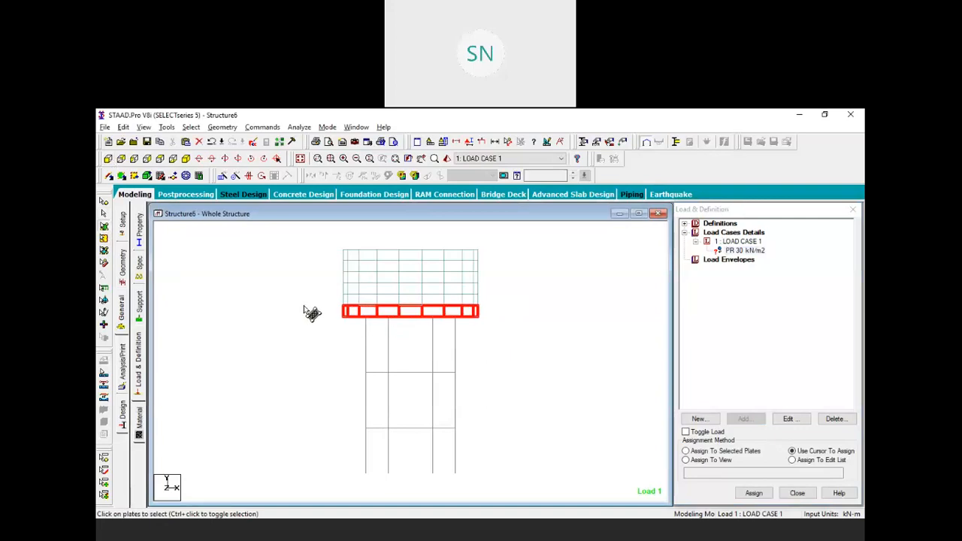
left_click(686, 451)
left_click(754, 492)
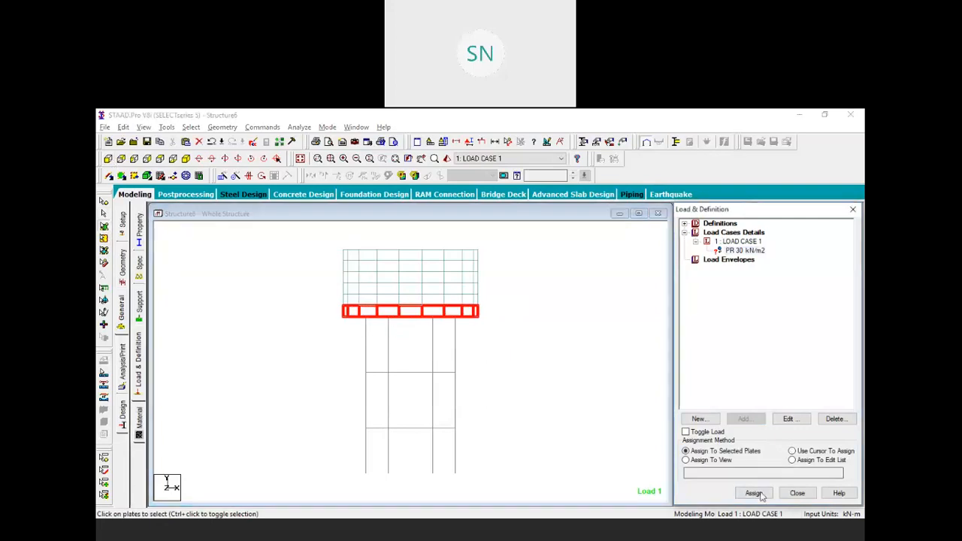
left_click(785, 385)
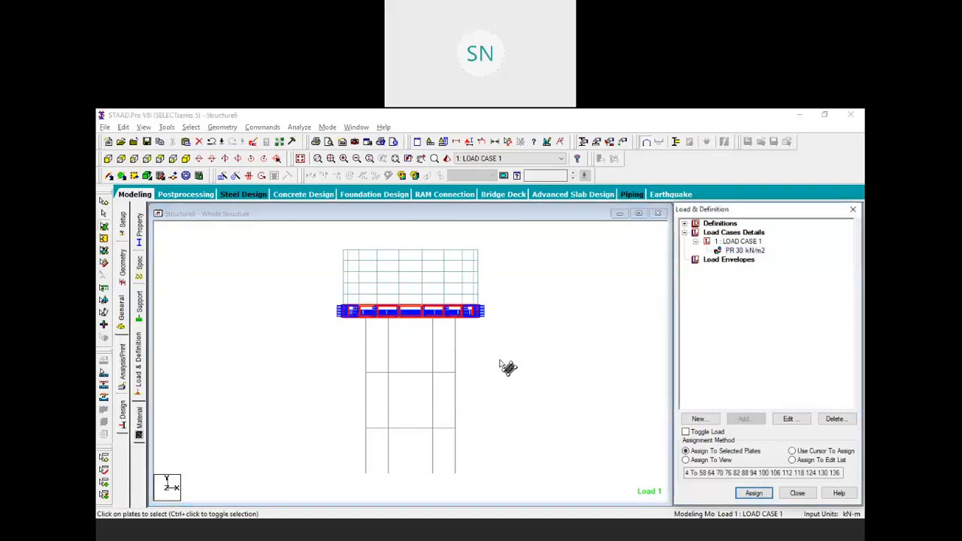
Zoom and pan to inspect the loaded base plate row
scroll(499, 339, "up", 5)
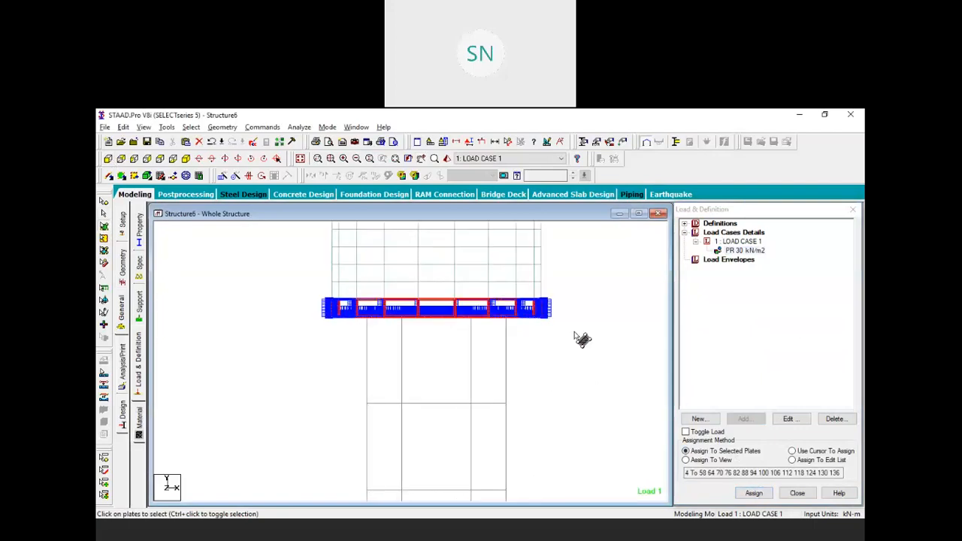
middle_click_drag(573, 334, 532, 347)
scroll(531, 308, "up", 2)
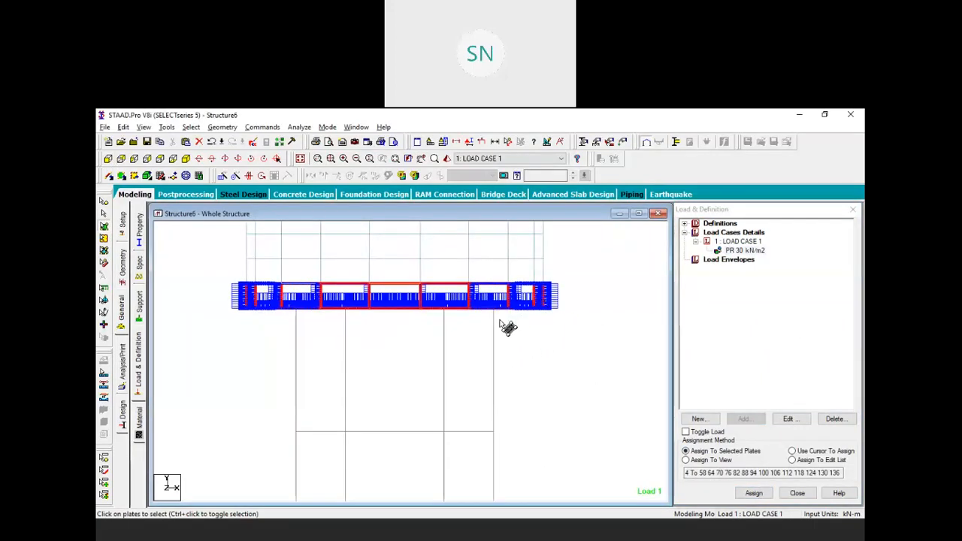
middle_click_drag(531, 350, 525, 380)
scroll(532, 374, "down", 1)
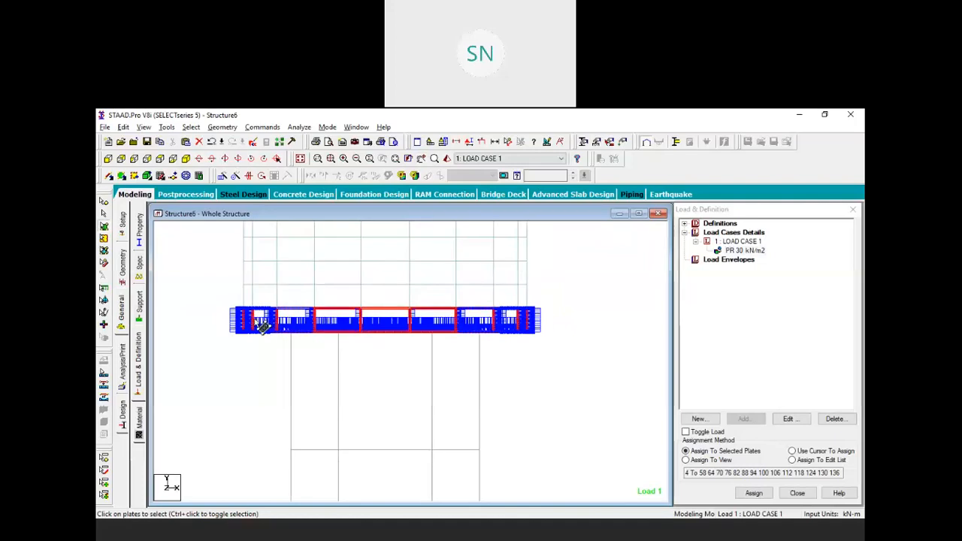
scroll(257, 319, "up", 2)
middle_click_drag(274, 321, 346, 372)
scroll(308, 357, "up", 2)
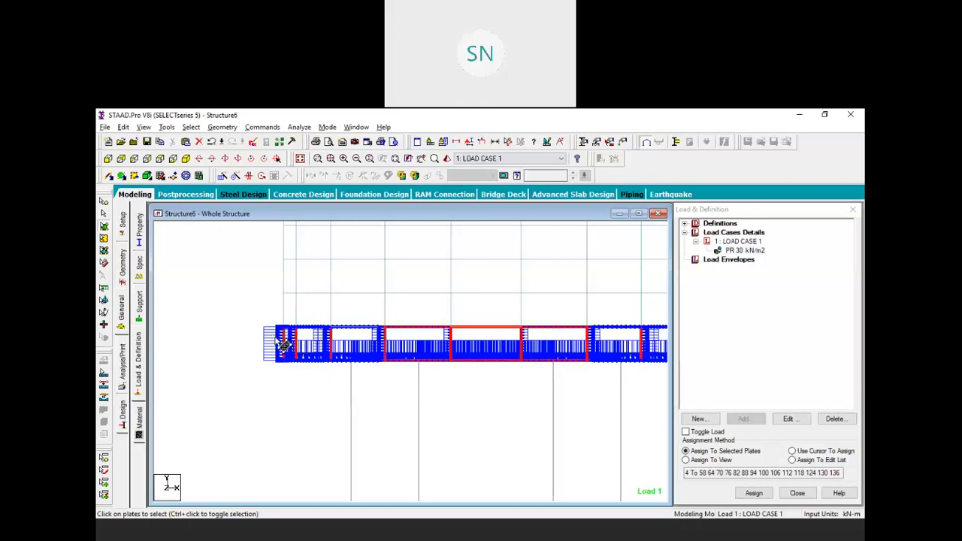
scroll(279, 335, "down", 2)
middle_click_drag(437, 425, 367, 390)
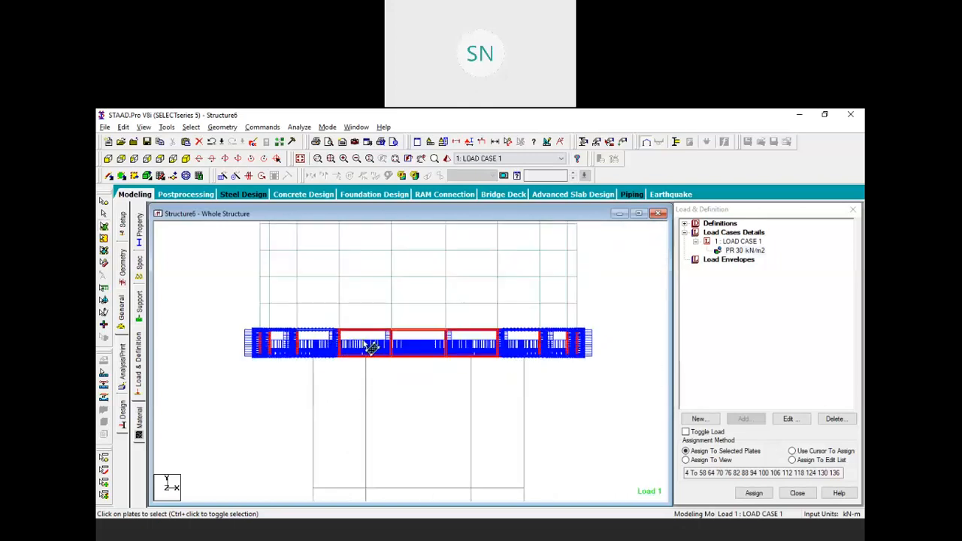
Switch to isometric view and save the modified model
left_click(186, 160)
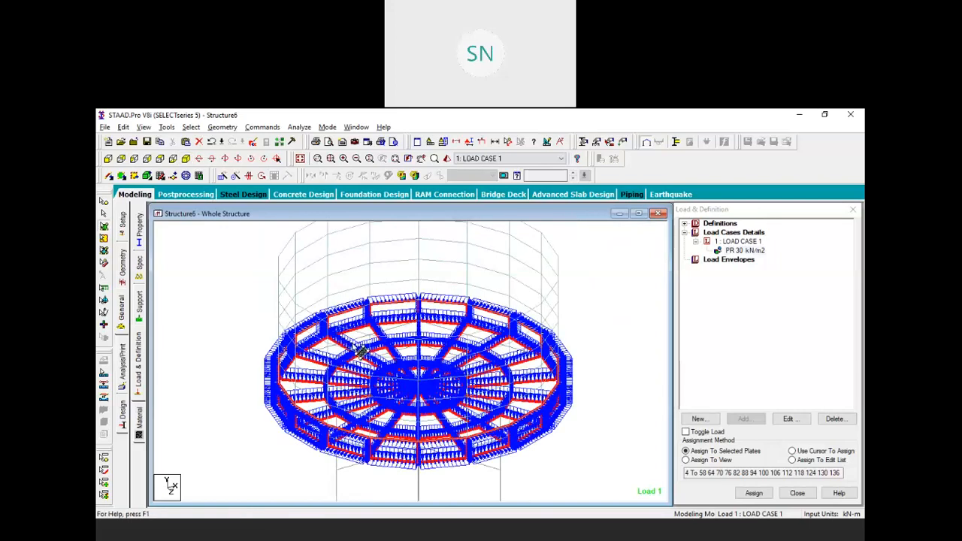
left_click(489, 344)
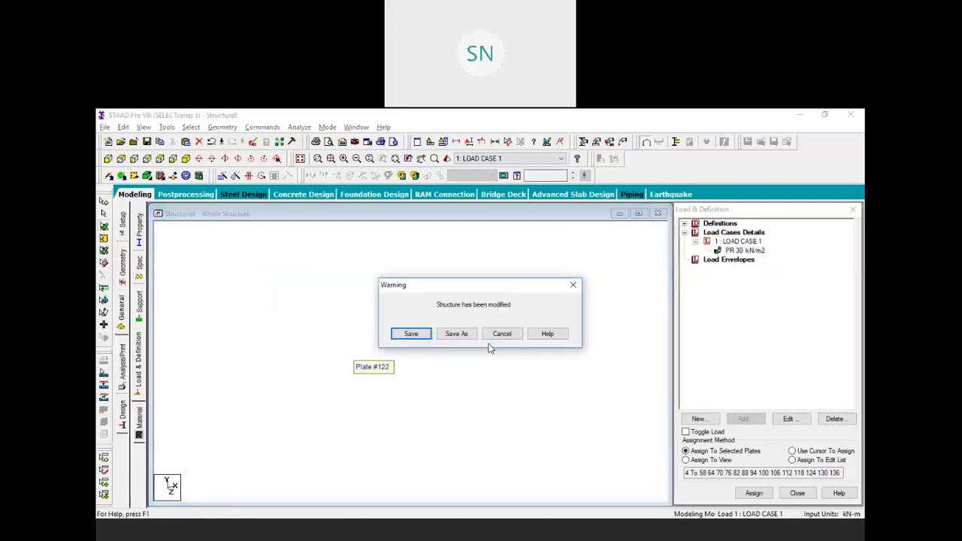
left_click(412, 334)
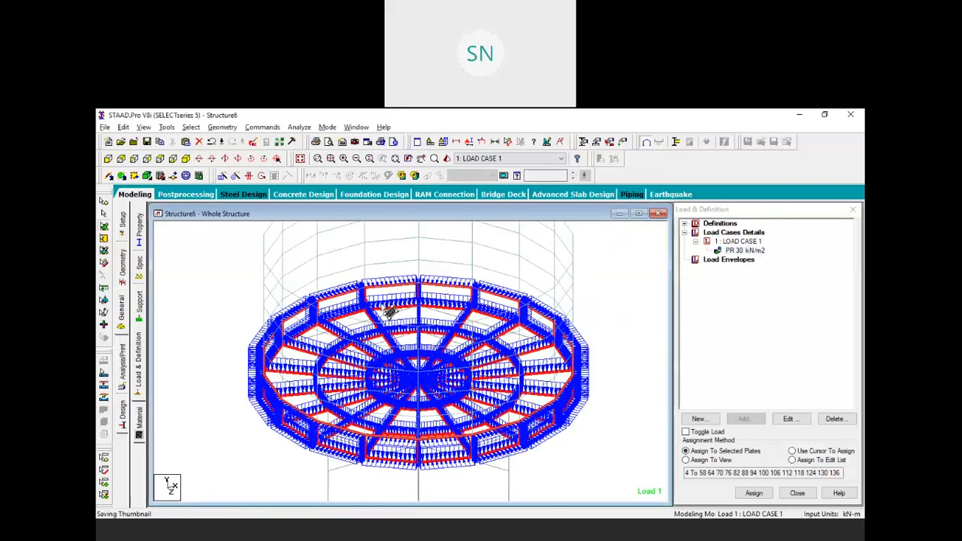
scroll(376, 335, "down", 2)
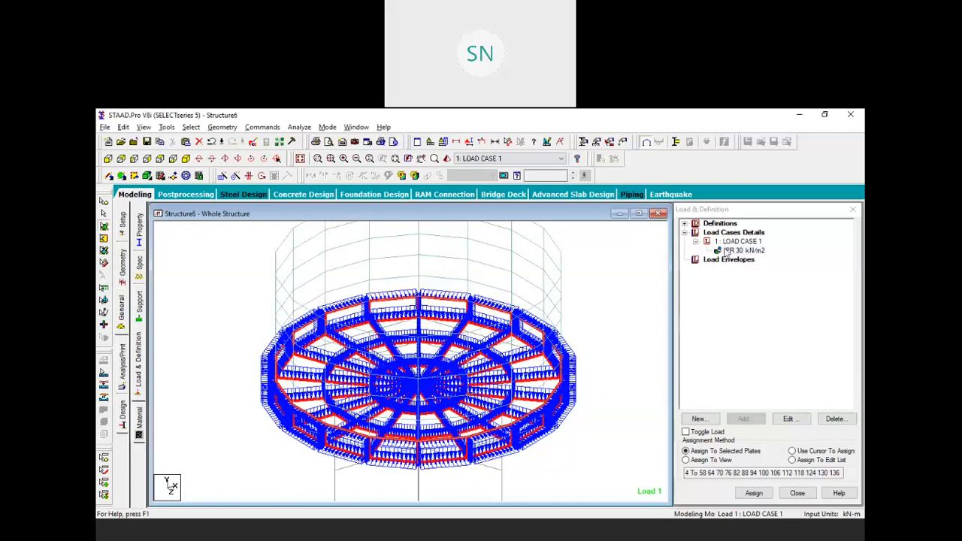
Delete the assigned 30 kN/m2 pressure item
left_click(742, 251)
left_click(828, 418)
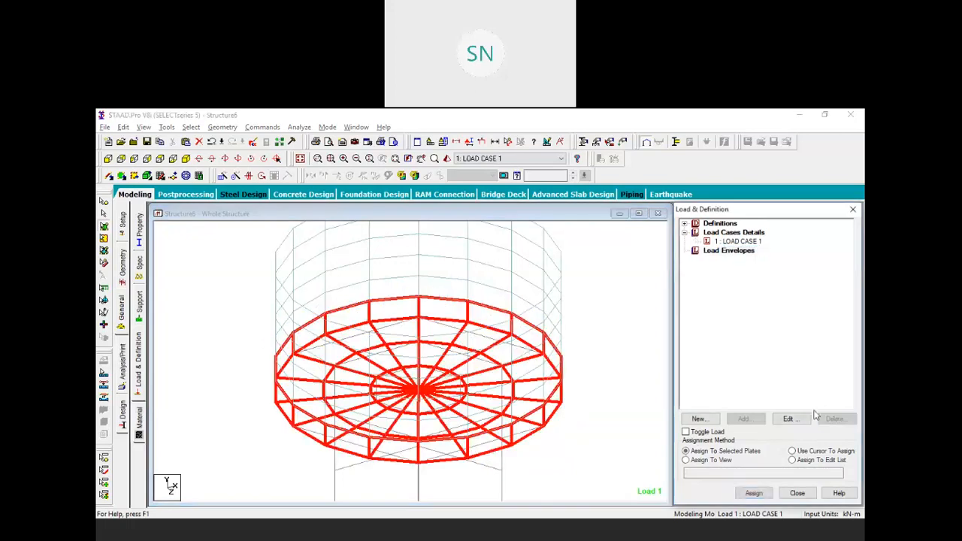
left_click(623, 390)
middle_click_drag(625, 391, 572, 323)
Add full-plate pressures of 30 and -30 kN/m2 to LOAD CASE 1
left_click(739, 241)
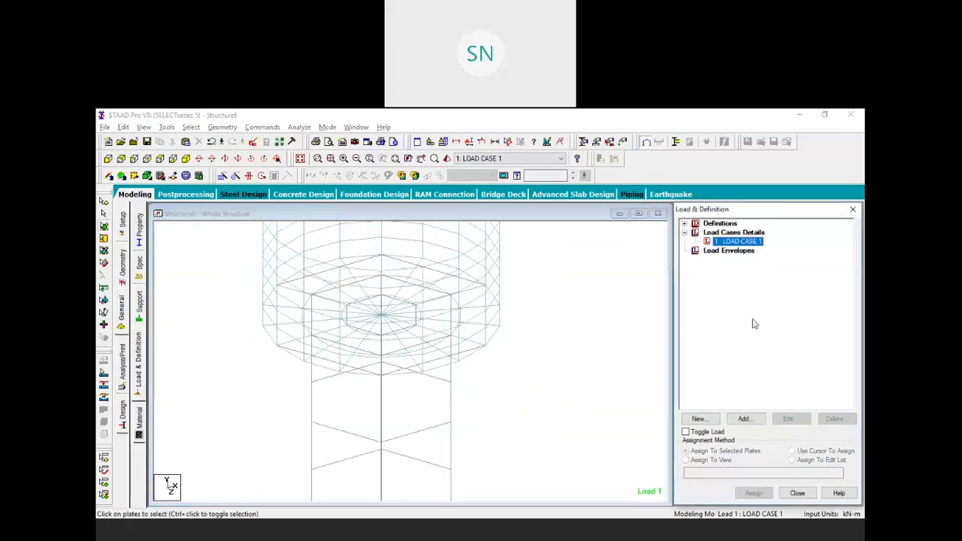
left_click(743, 418)
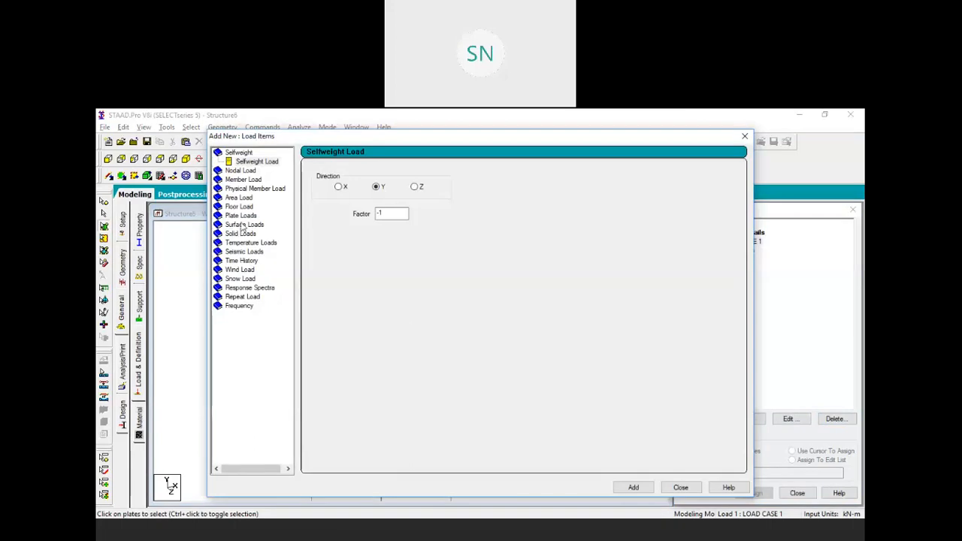
left_click(239, 217)
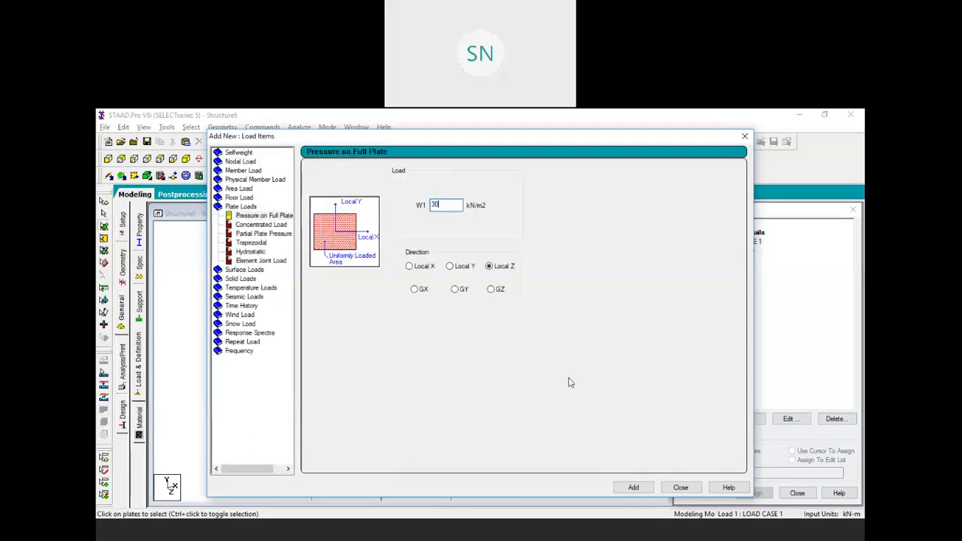
left_click(631, 487)
left_click(634, 487)
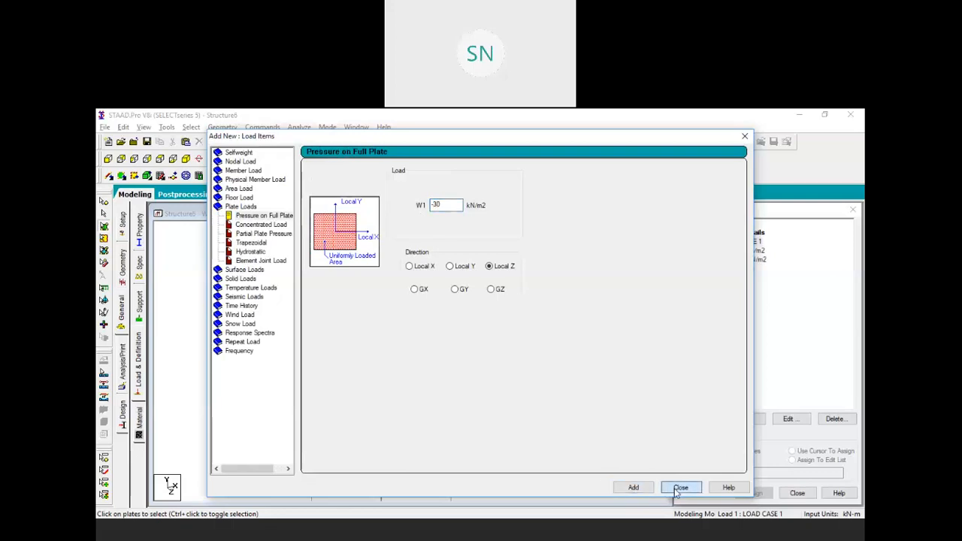
left_click(679, 487)
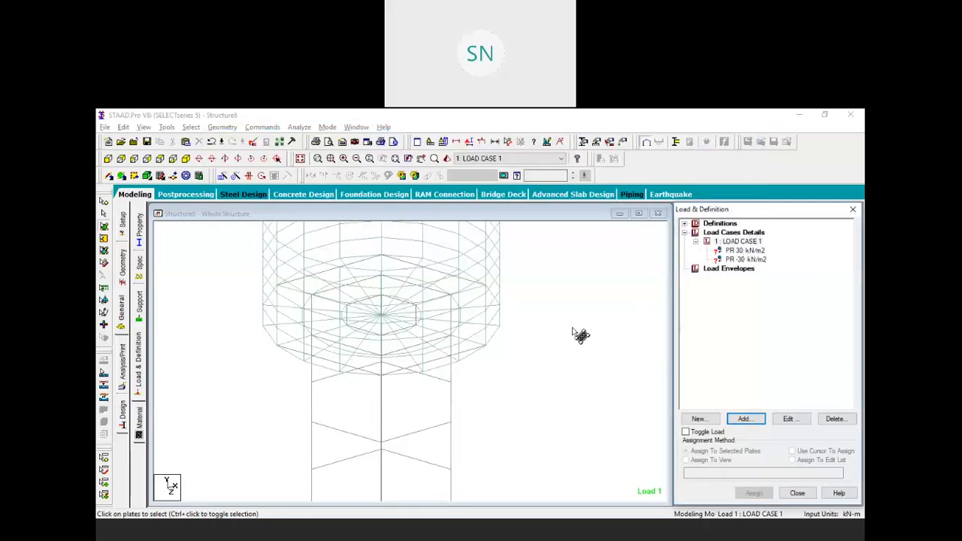
Assign the PR 30 kN/m2 pressure to the bottom slab plates 4 to 57
middle_click_drag(499, 351, 532, 398)
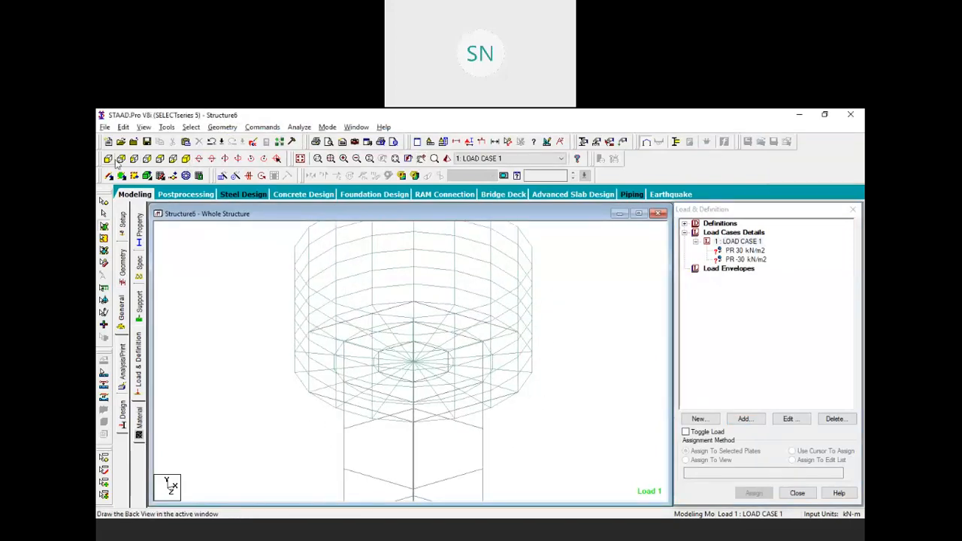
left_click(108, 158)
left_click(743, 251)
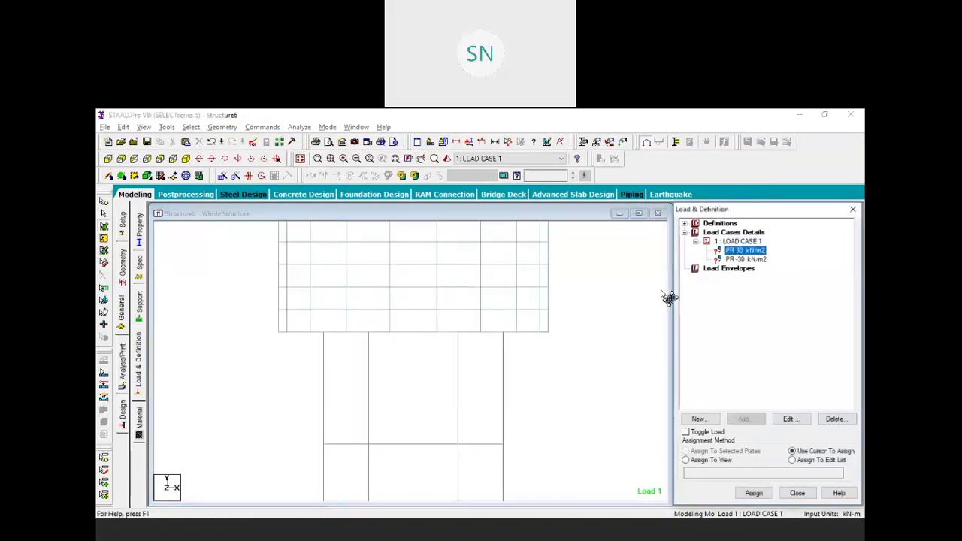
left_click(304, 342)
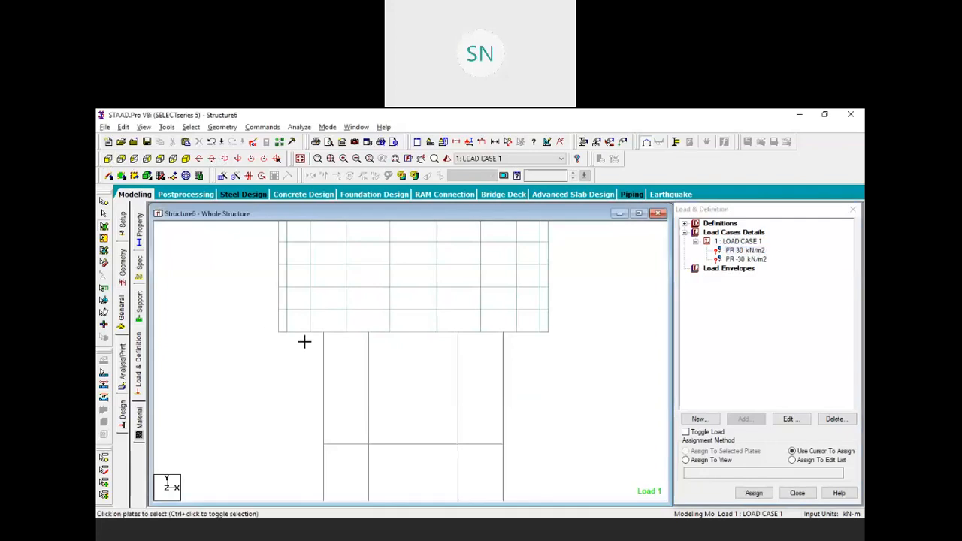
left_click_drag(546, 331, 559, 335)
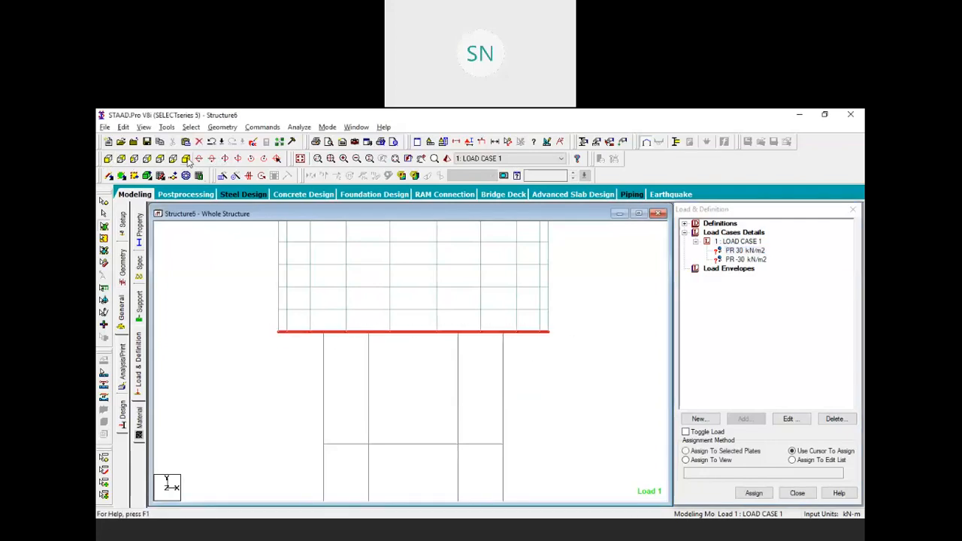
left_click(188, 159)
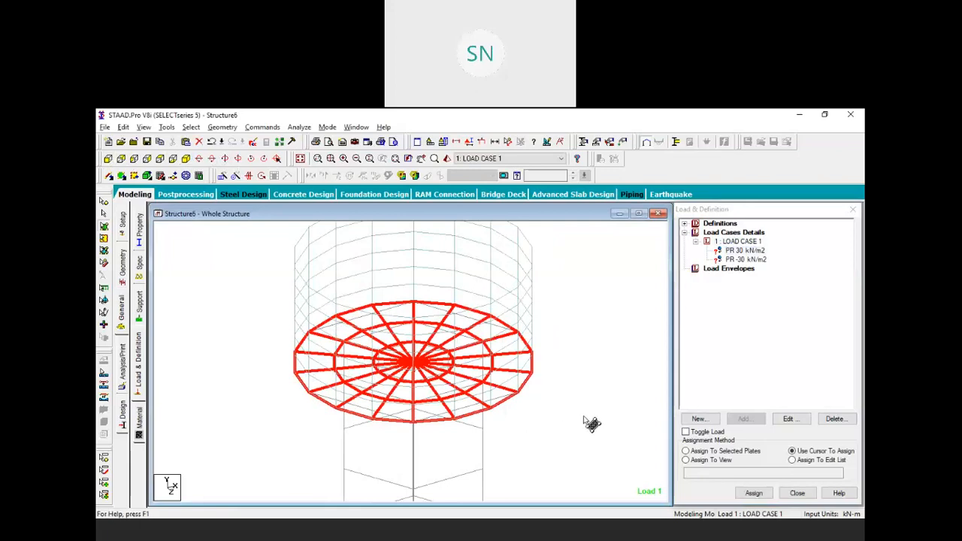
left_click(732, 452)
left_click(755, 493)
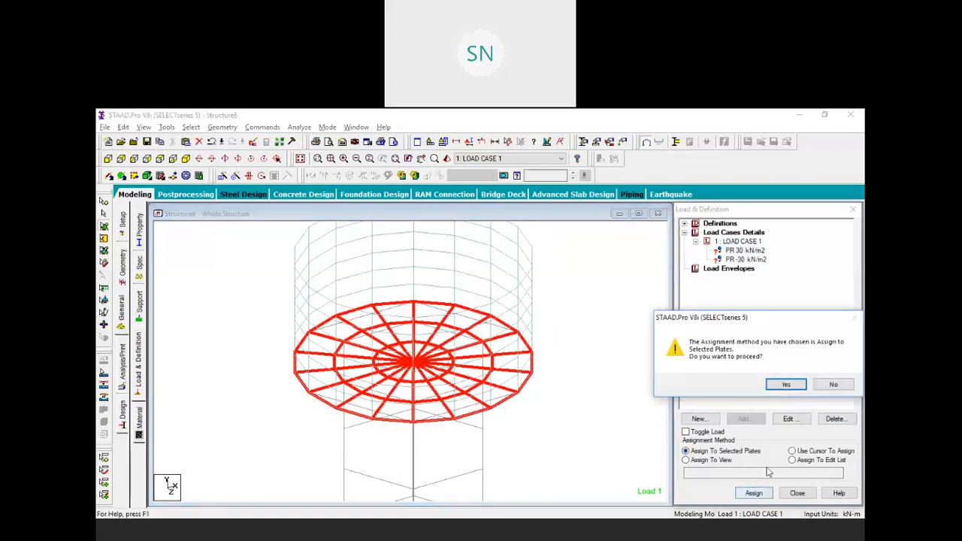
left_click(786, 386)
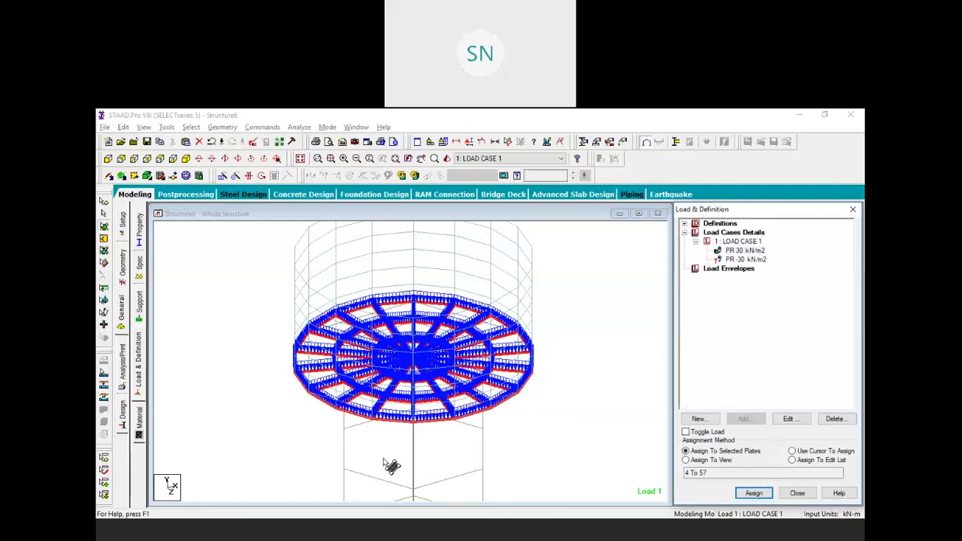
Clear the selection and tilt the model to inspect the loaded slab from above
left_click(247, 243)
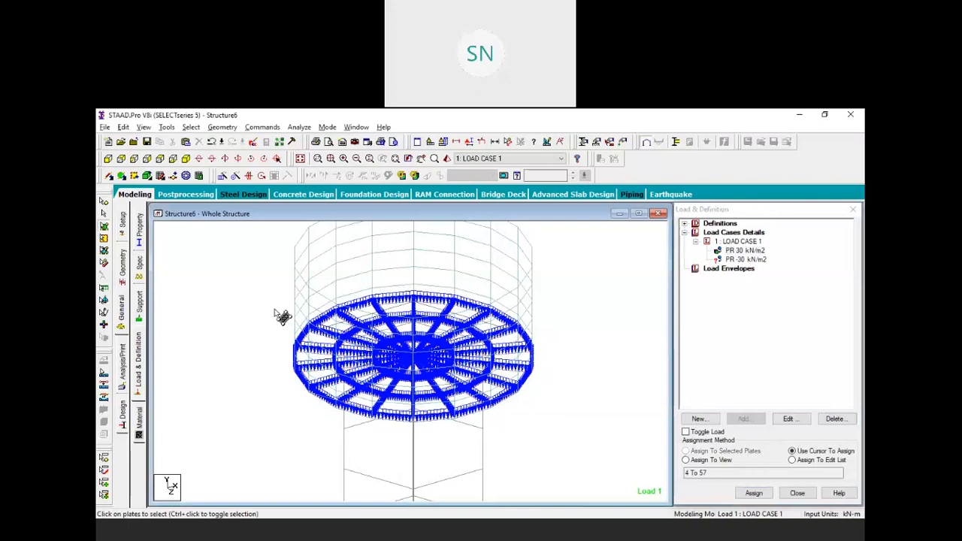
key("Up")
key("Up")
key("Up")
key("Up")
key("Up")
key("Up")
key("Up")
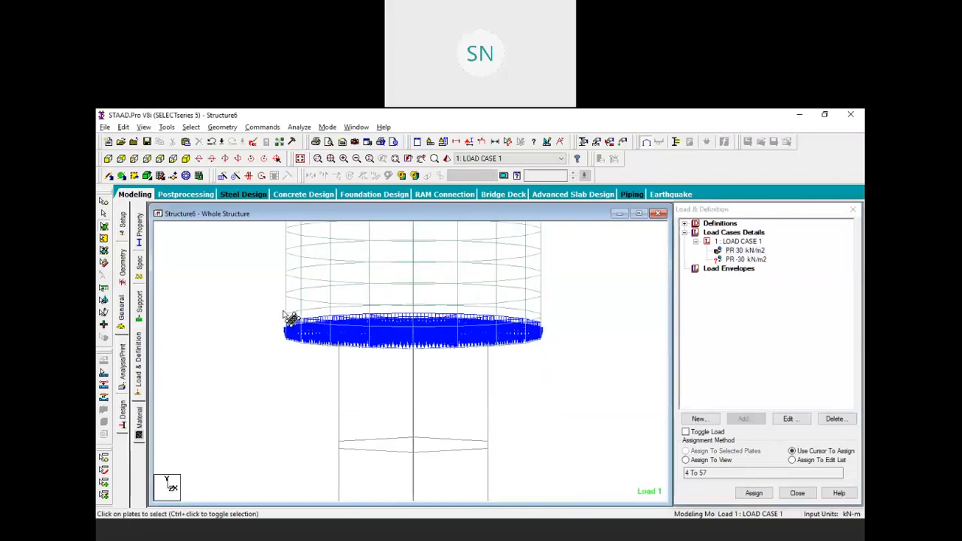
key("Down")
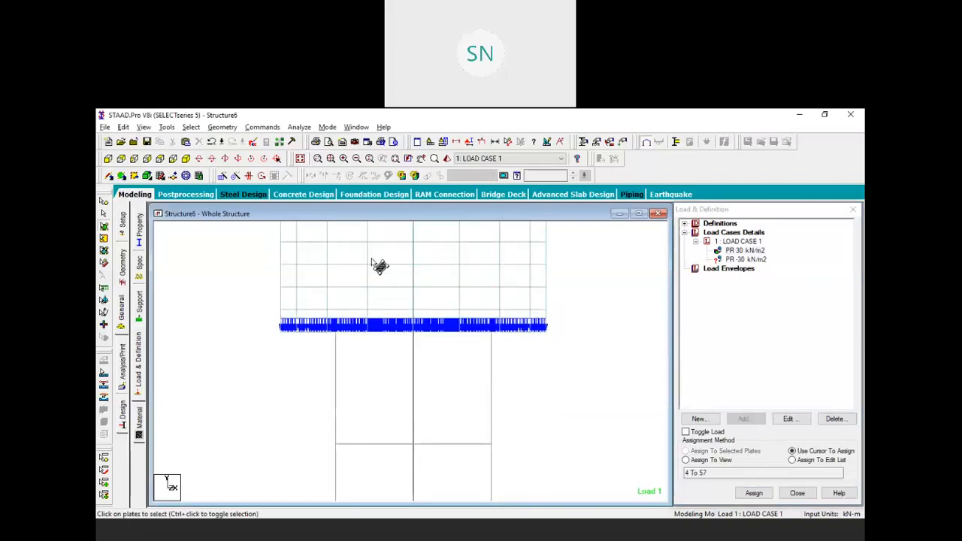
key("Down")
key("Down")
key("Down")
key("Down")
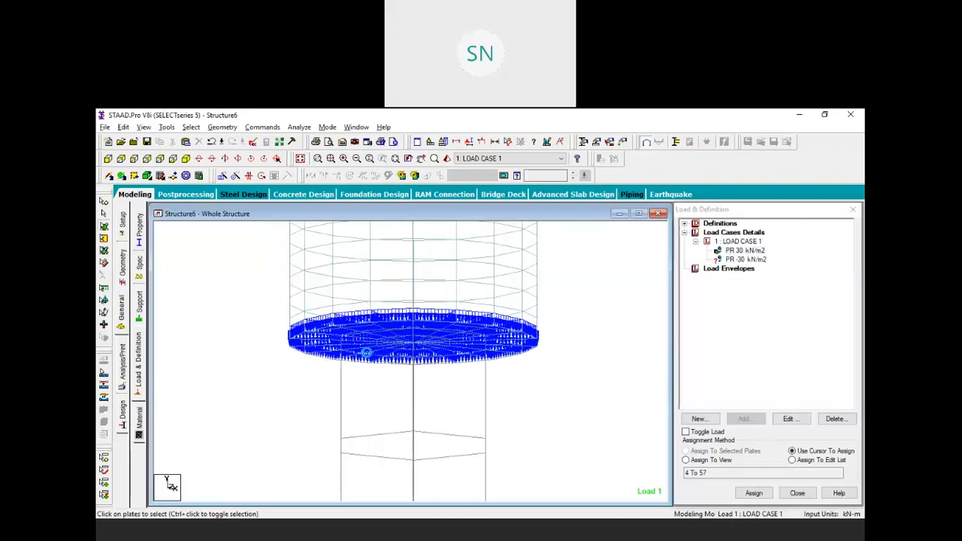
key("Down")
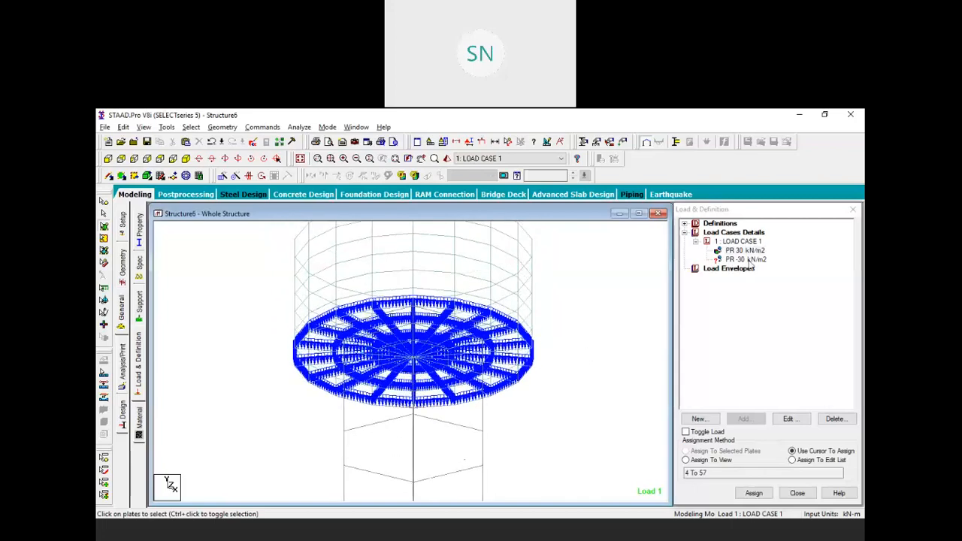
left_click(746, 261)
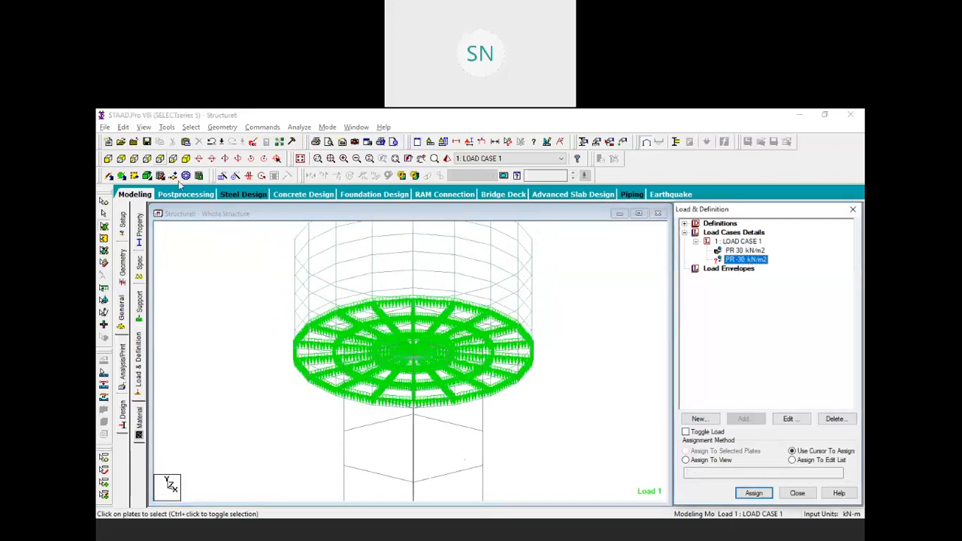
Assign PR -30 kN/m2 to the lowest ring of wall plates (58, 64, 70…142)
left_click(108, 158)
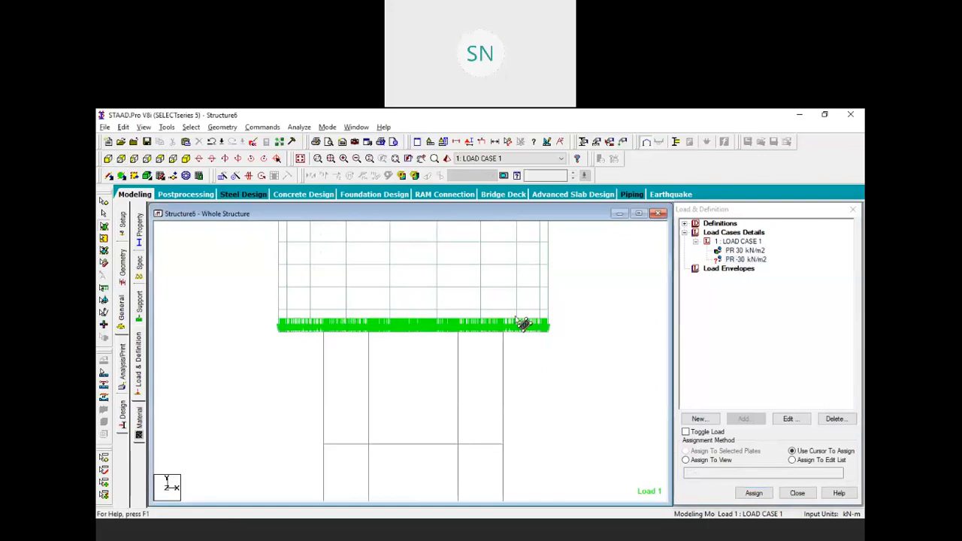
left_click_drag(500, 323, 252, 325)
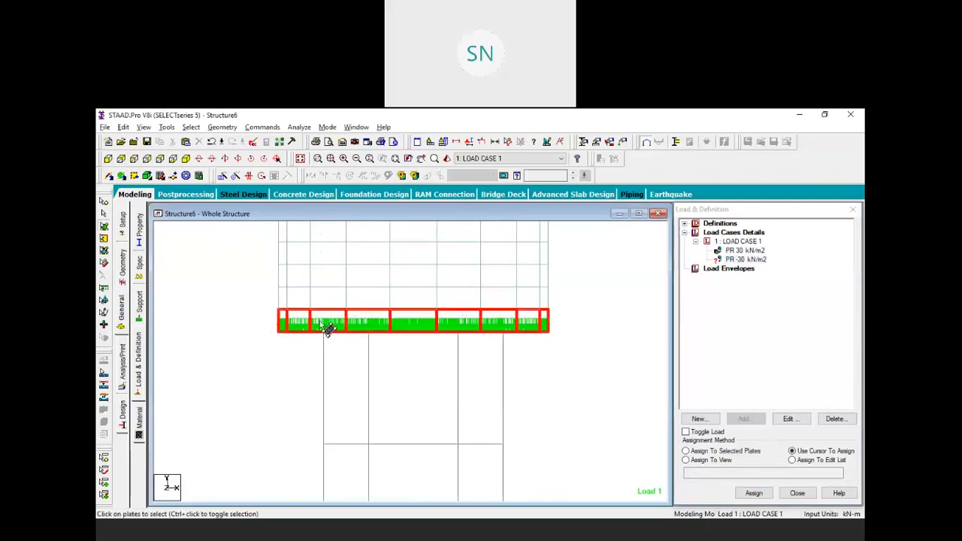
key("Down")
key("Down")
key("Down")
key("Down")
key("Down")
key("Down")
key("Down")
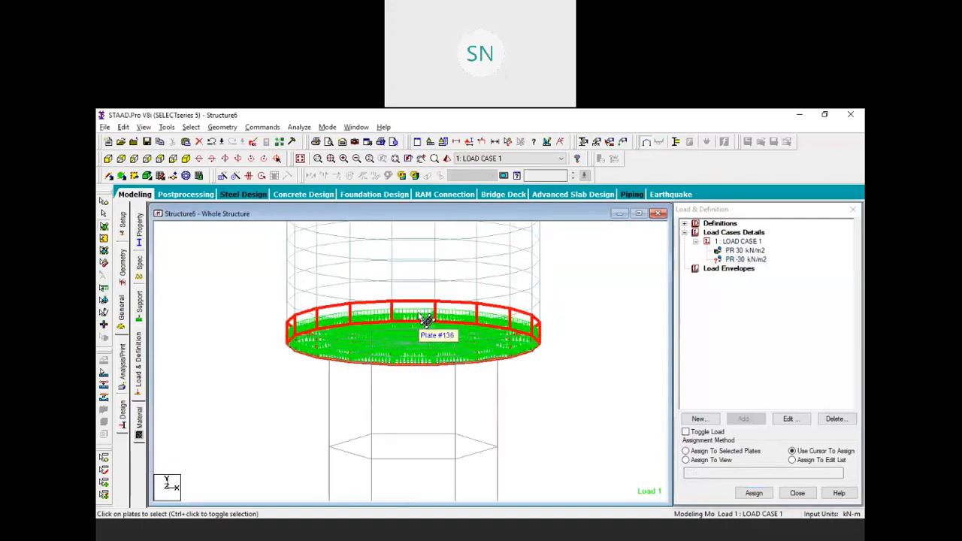
left_click(745, 260)
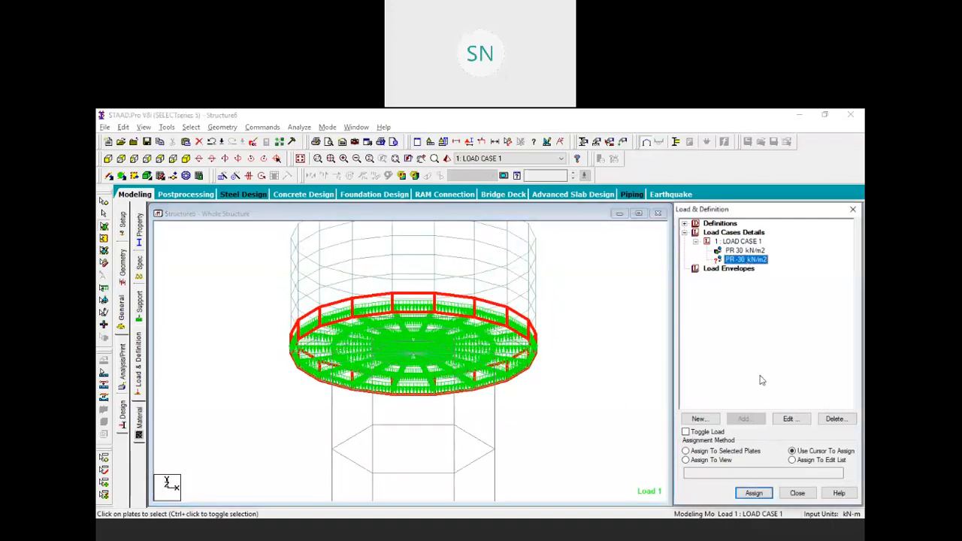
left_click(722, 451)
left_click(754, 493)
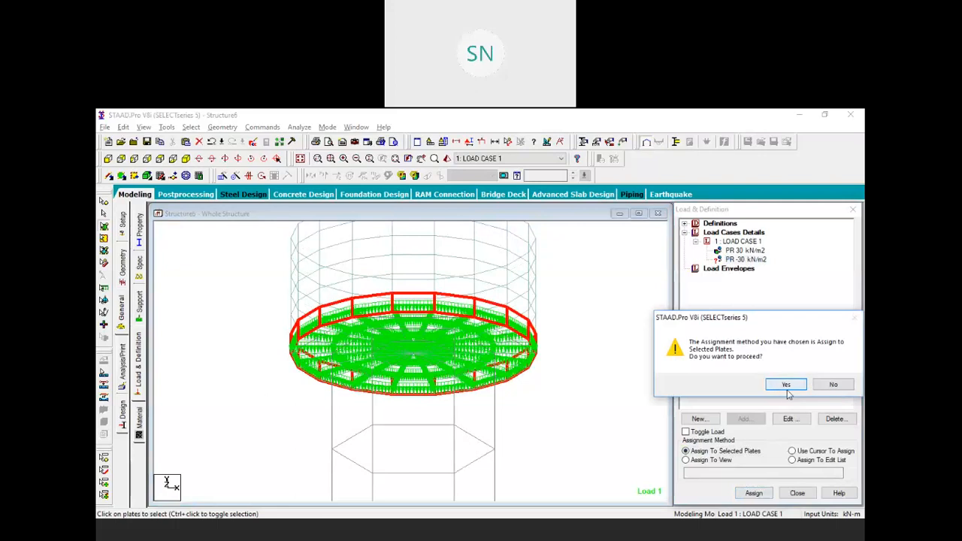
left_click(785, 385)
Zoom, pan and rotate the tank to an oblique top-down view
key("Up")
key("Up")
key("Up")
key("Up")
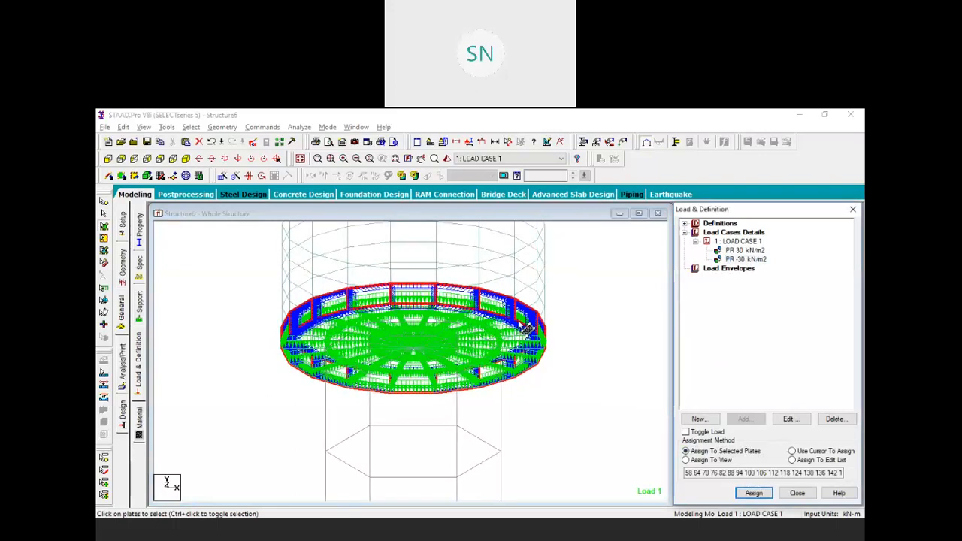
scroll(559, 292, "up", 3)
middle_click_drag(565, 354, 530, 365)
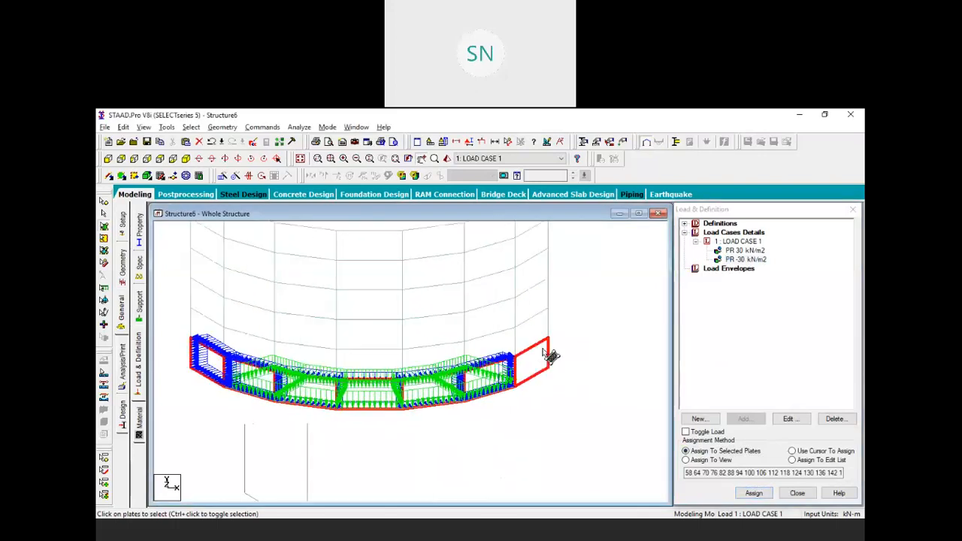
scroll(539, 359, "up", 1)
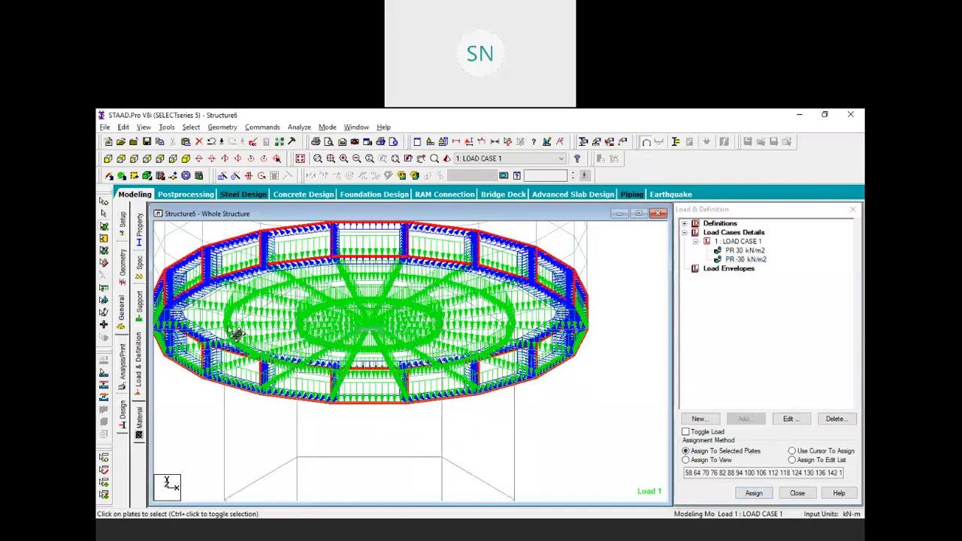
middle_click_drag(246, 341, 280, 351)
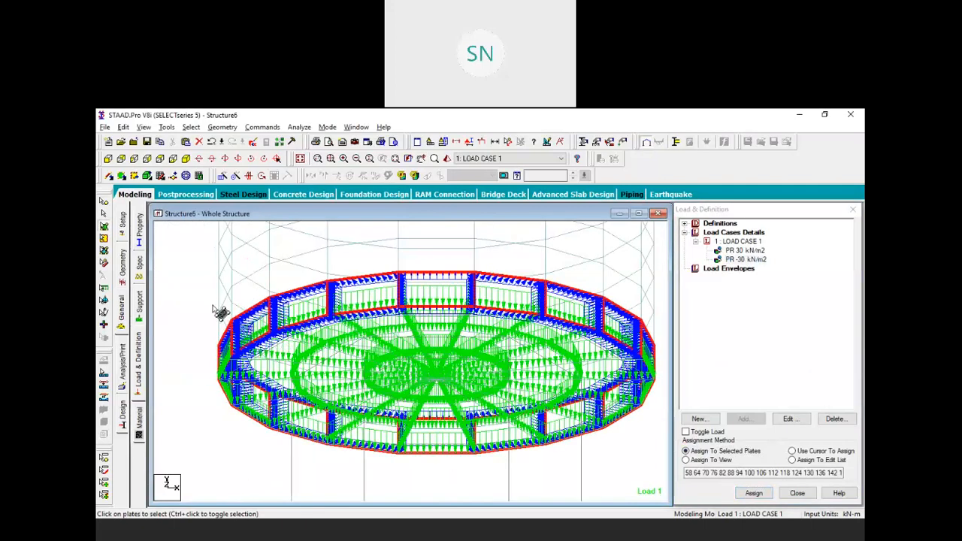
scroll(234, 297, "down", 2)
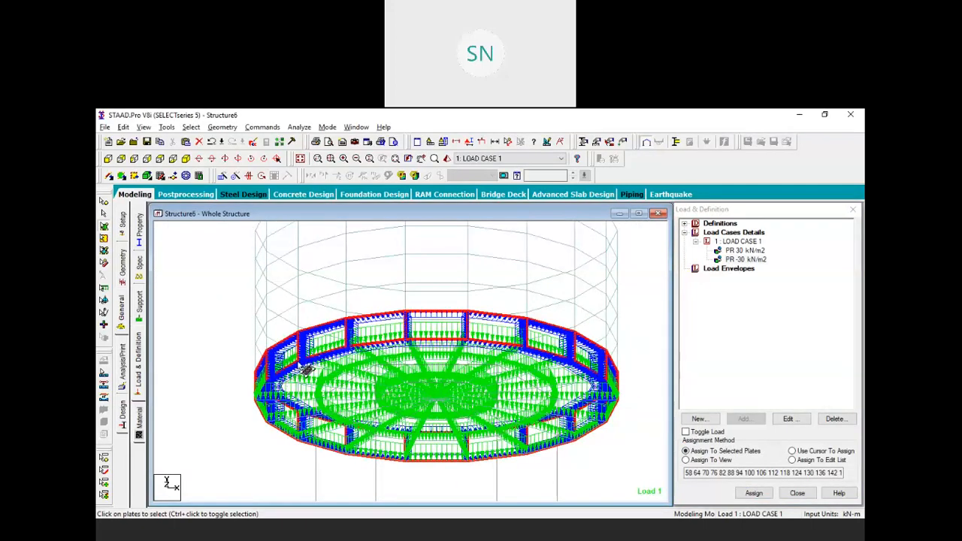
scroll(265, 357, "down", 1)
scroll(290, 249, "down", 6)
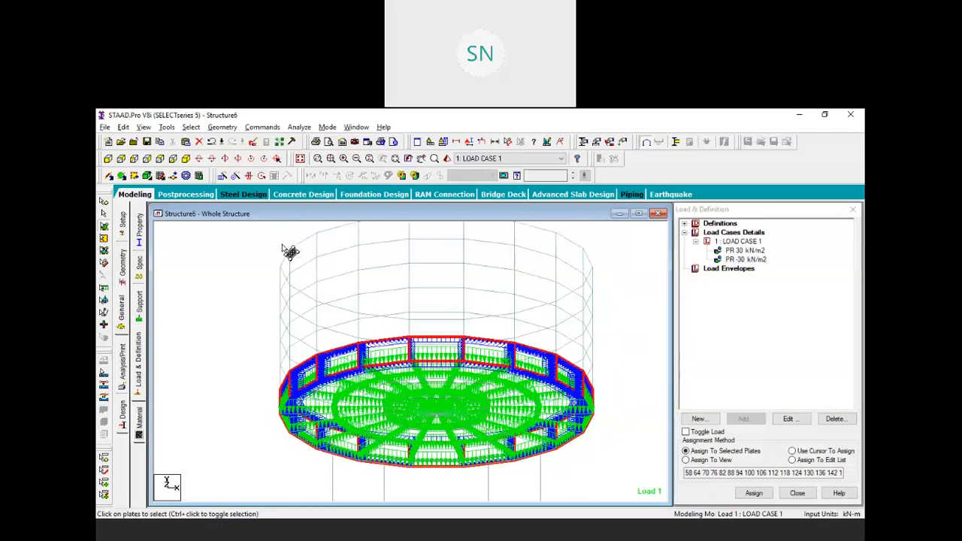
middle_click_drag(298, 274, 556, 383, "ctrl")
Add full-plate pressures of -25 and -20 kN/m2 to LOAD CASE 1
left_click(556, 384)
left_click(745, 241)
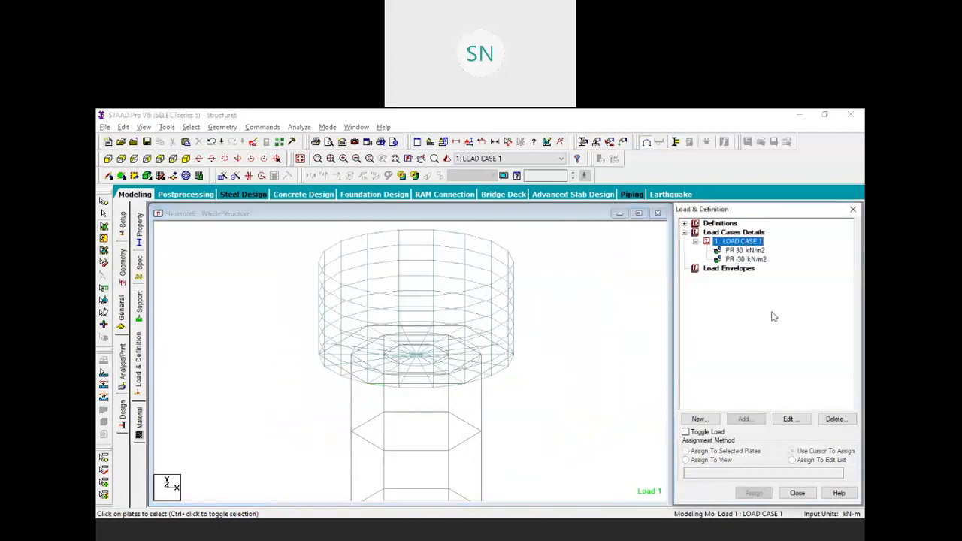
left_click(744, 418)
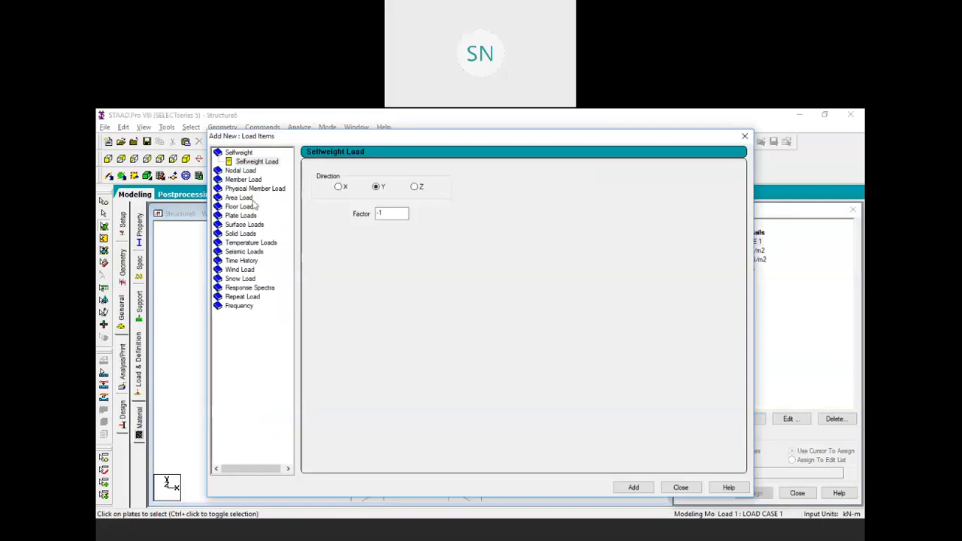
left_click(237, 216)
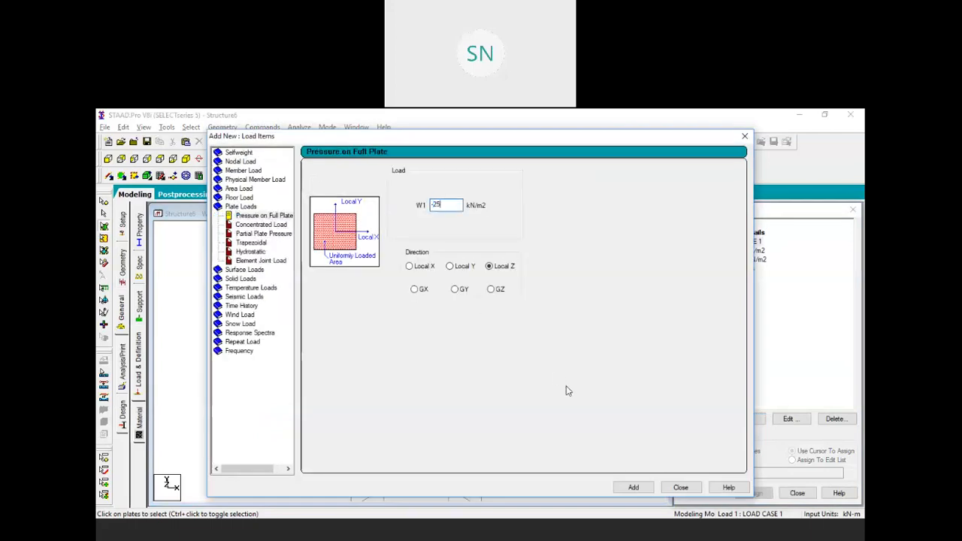
left_click(633, 487)
left_click_drag(455, 204, 356, 223)
left_click(633, 487)
Add the -15, -10 and -5 kN/m2 full-plate pressures and close the dialog
left_click_drag(455, 205, 431, 206)
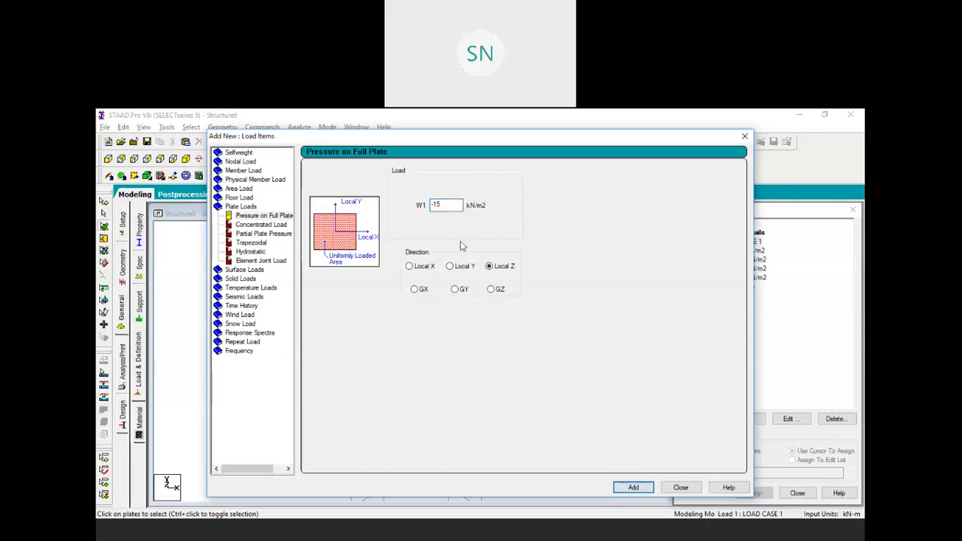
left_click_drag(431, 209, 378, 219)
key("Return")
left_click_drag(470, 213, 408, 212)
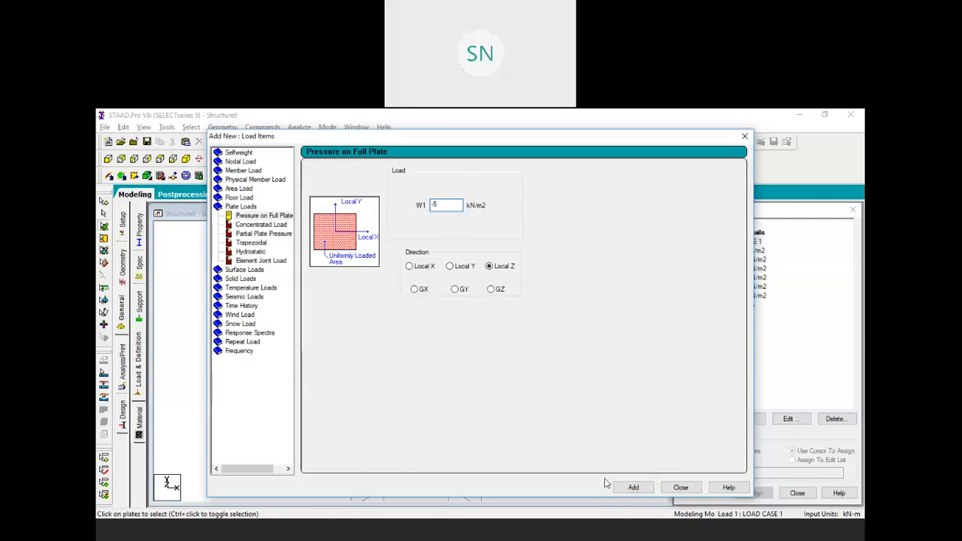
left_click(633, 487)
left_click(679, 487)
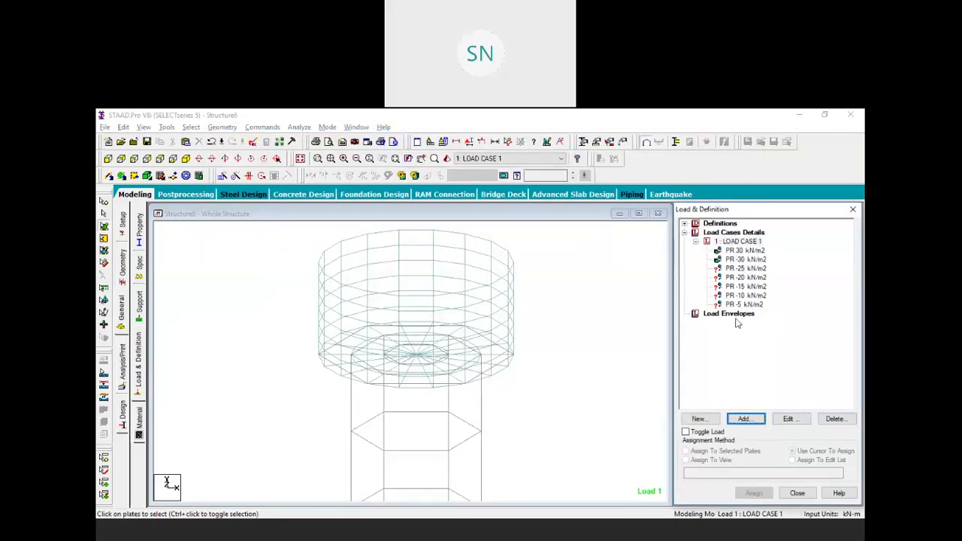
Apply the -25 kN/m2 pressure to the second row of wall plates
left_click(107, 158)
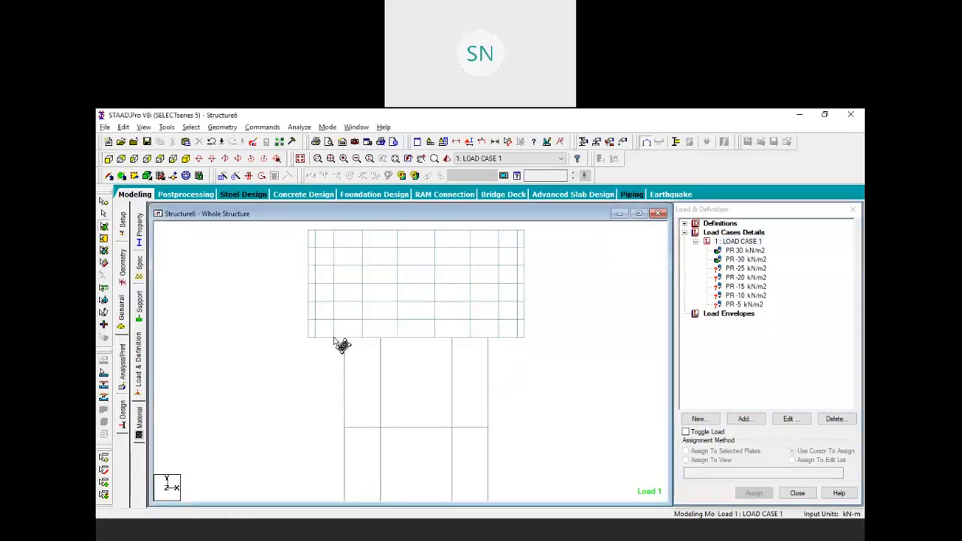
left_click(740, 268)
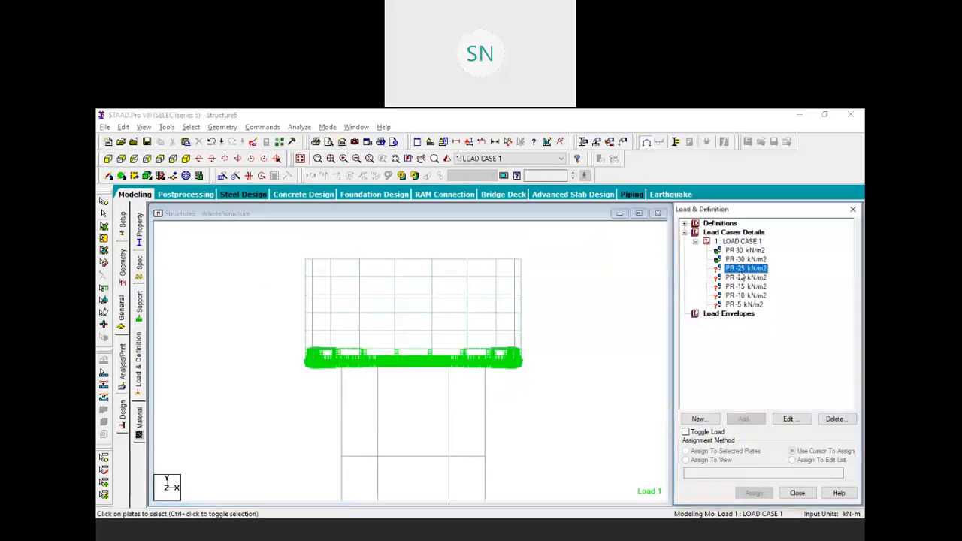
scroll(417, 333, "up", 4)
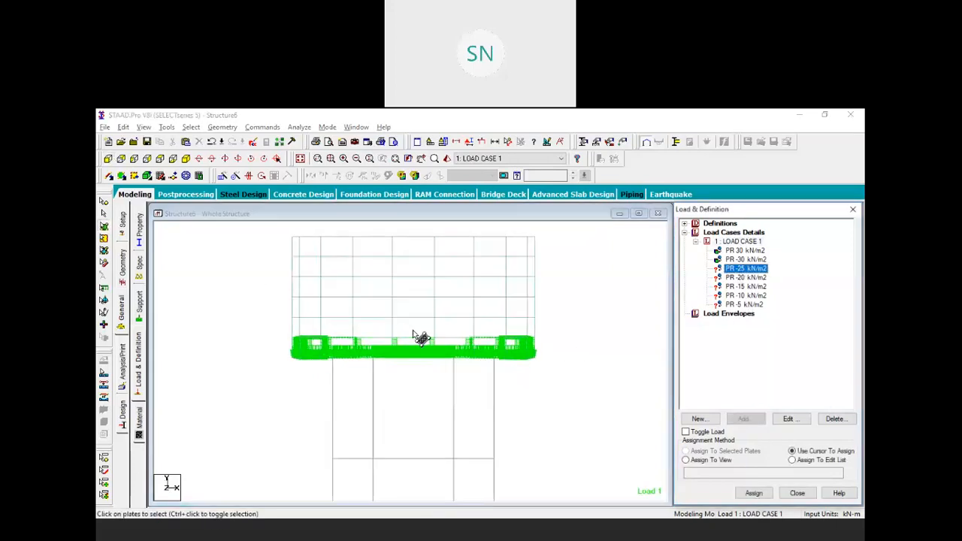
middle_click_drag(486, 323, 443, 372)
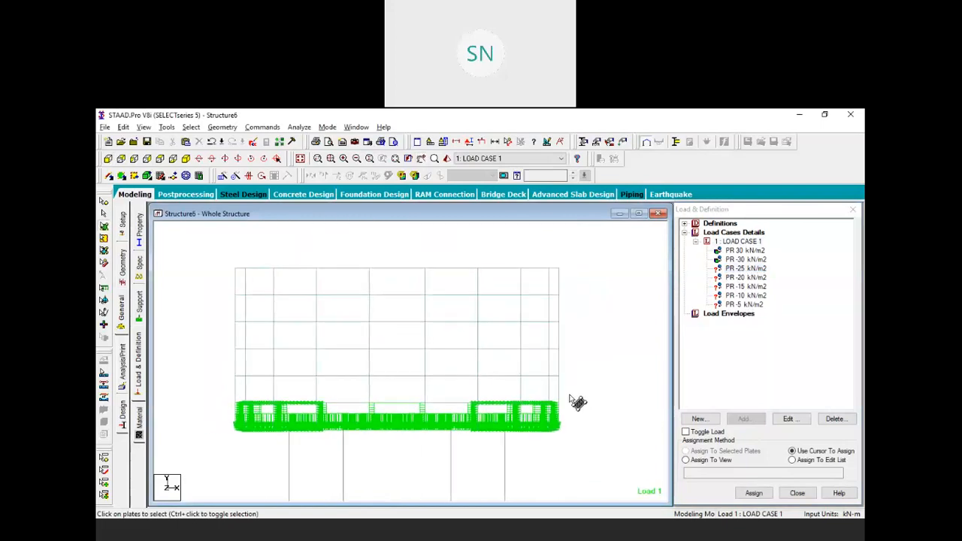
left_click_drag(560, 390, 205, 385)
left_click(721, 452)
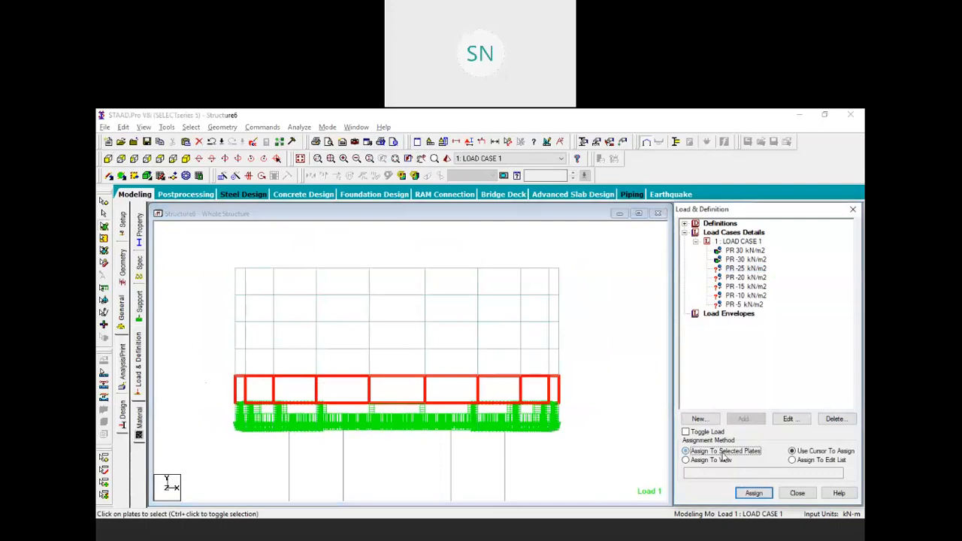
left_click(753, 493)
left_click(787, 386)
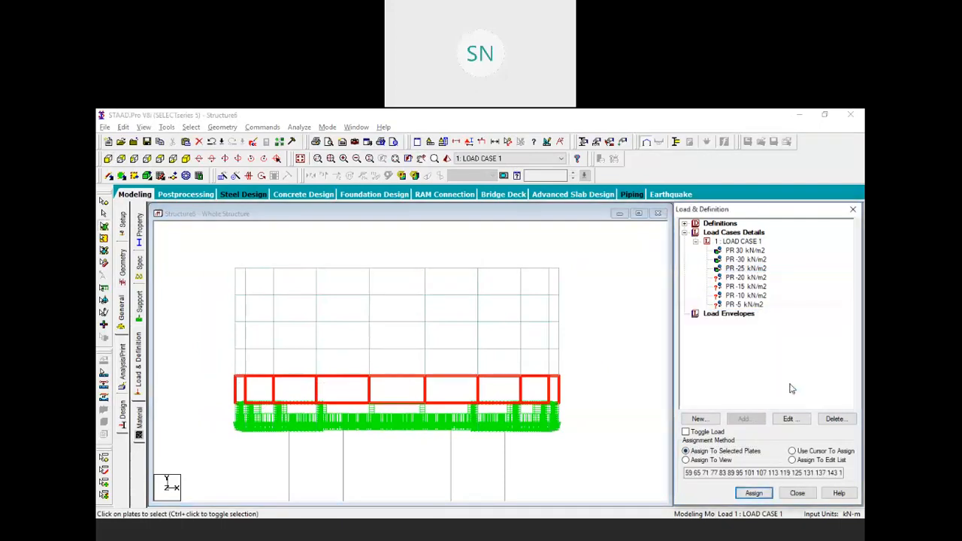
left_click(613, 367)
Apply the -20 kN/m2 pressure to the next row of wall plates up
left_click(744, 278)
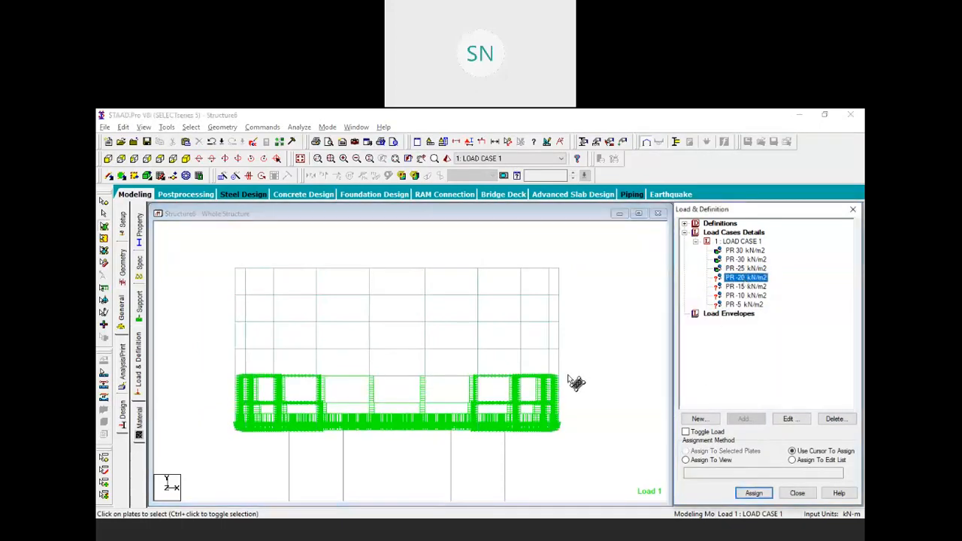
left_click(530, 368)
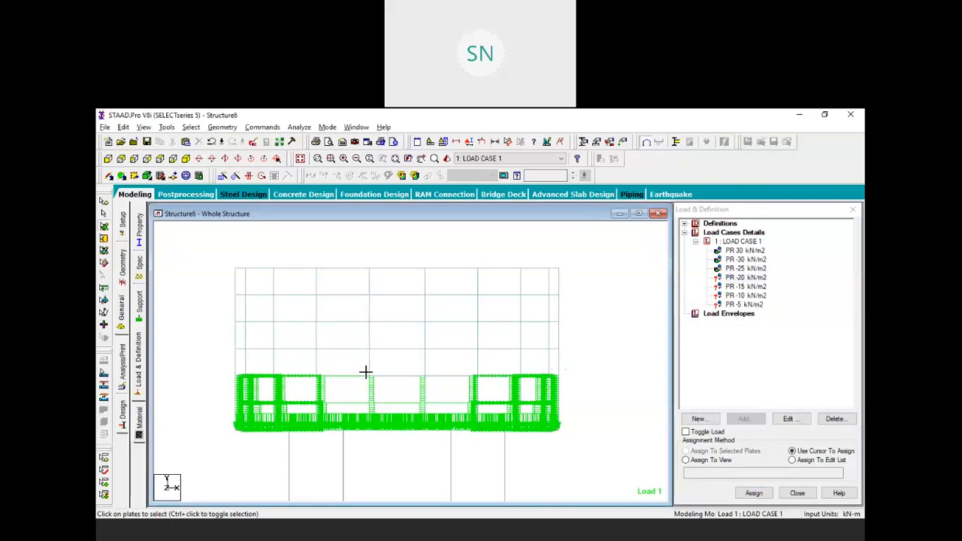
left_click_drag(217, 350, 565, 379)
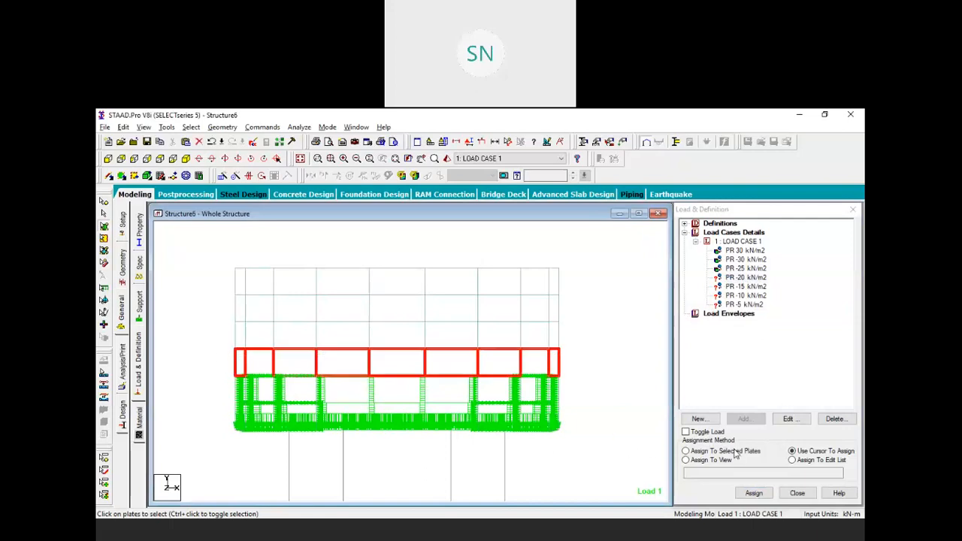
left_click(686, 451)
left_click(754, 493)
left_click(785, 386)
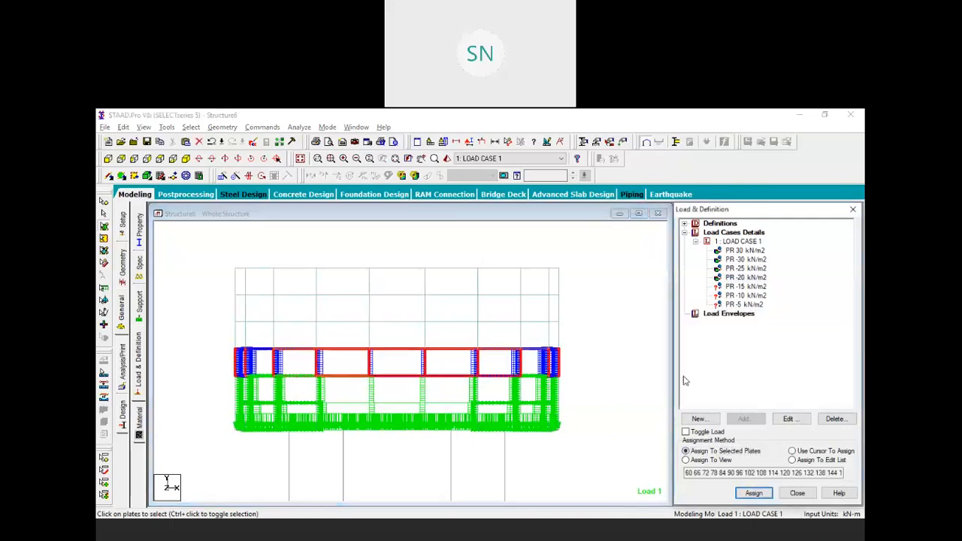
Apply -15 and -10 kN/m2 pressures to the following two wall plate rows
left_click(560, 342)
left_click_drag(294, 347, 211, 326)
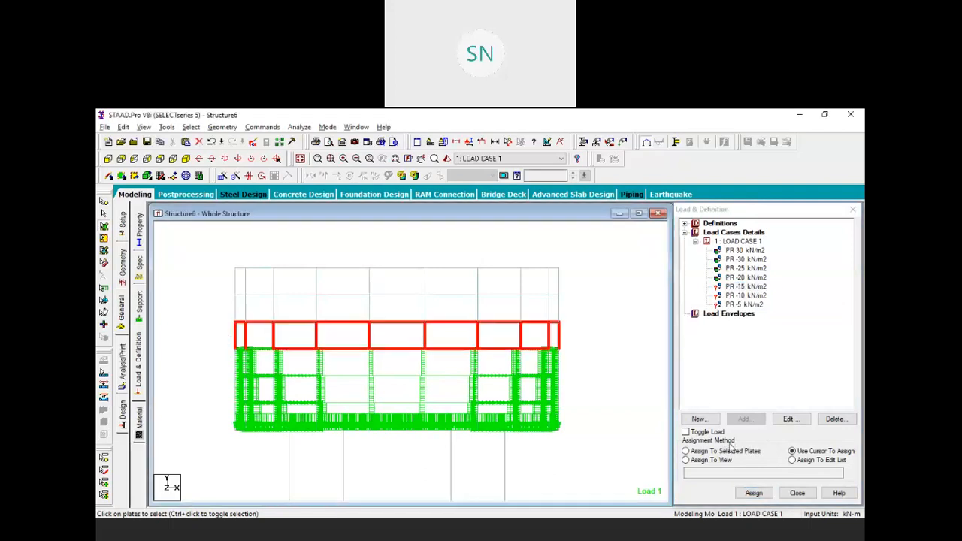
left_click(730, 451)
left_click(753, 493)
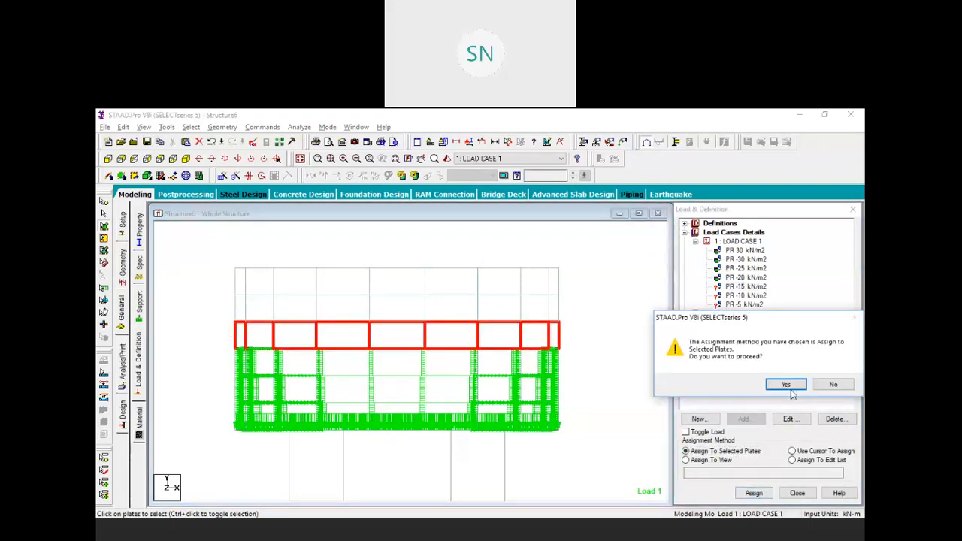
left_click(785, 385)
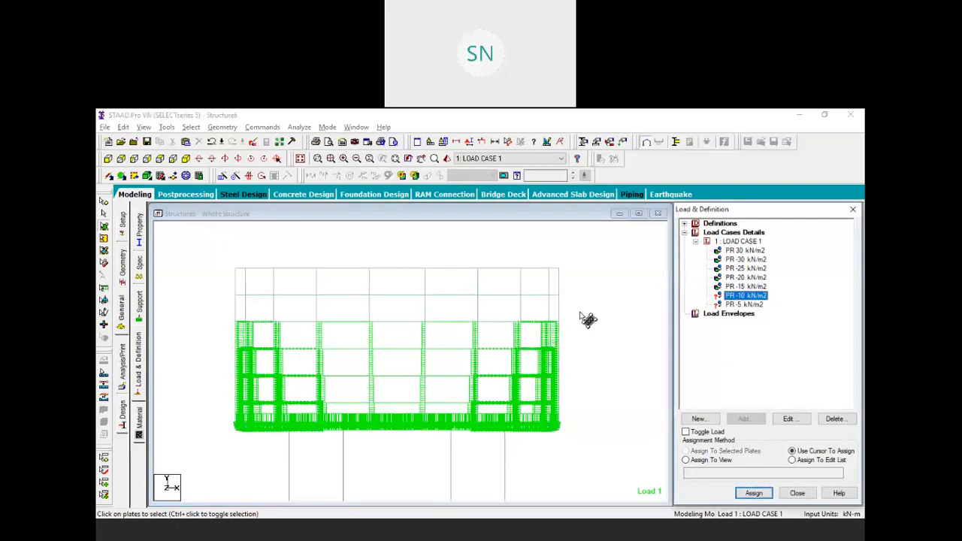
left_click_drag(563, 314, 230, 305)
left_click(746, 452)
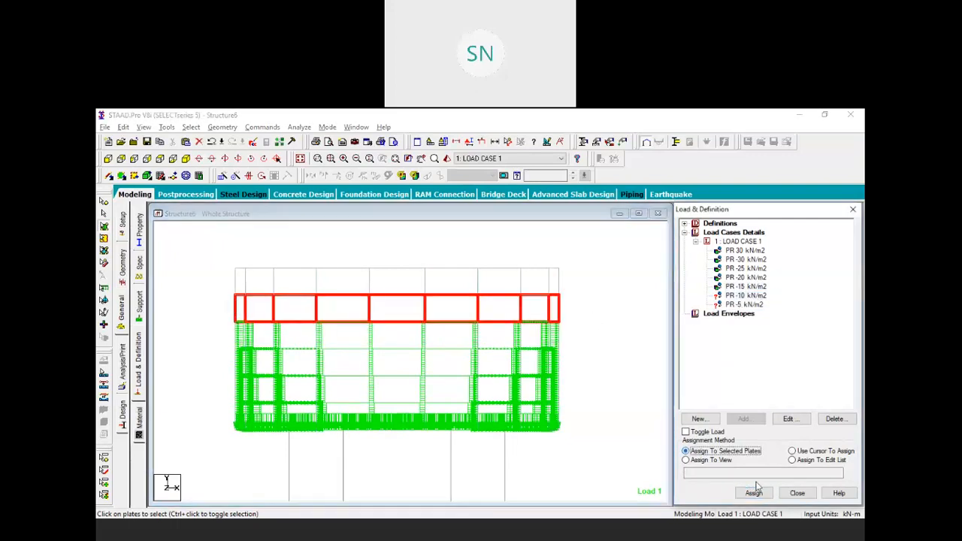
left_click(760, 495)
left_click(785, 384)
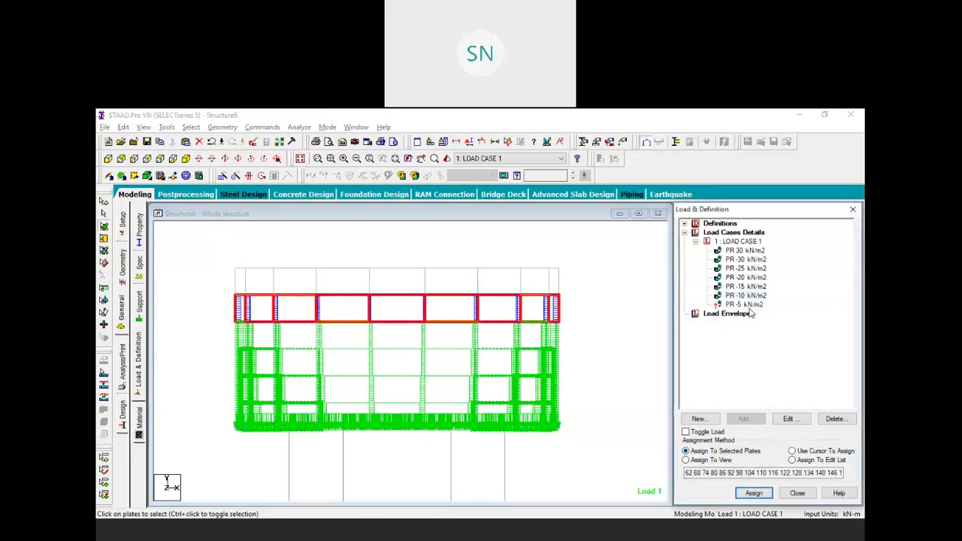
Apply the -5 kN/m2 pressure to the topmost row of wall plates
left_click_drag(595, 232, 212, 292)
left_click(745, 453)
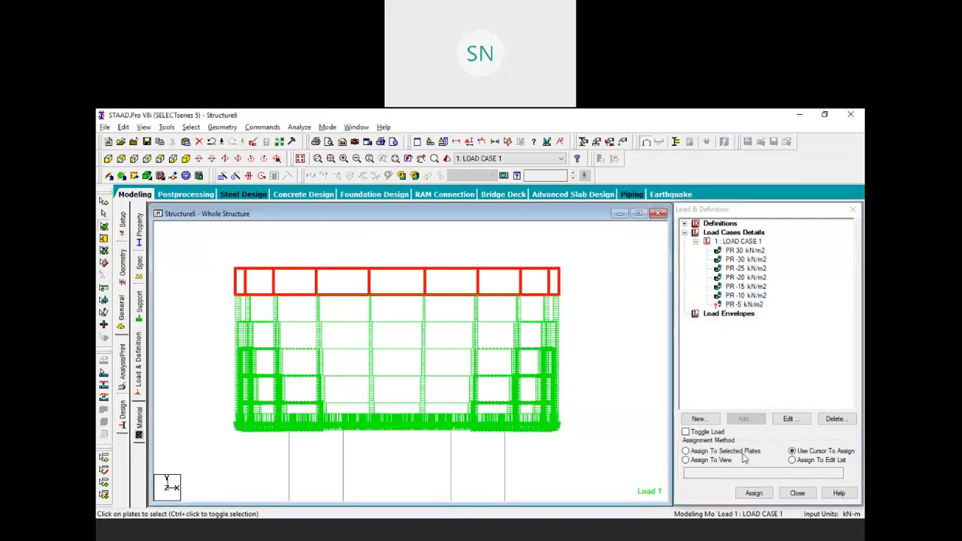
left_click(756, 493)
left_click(788, 385)
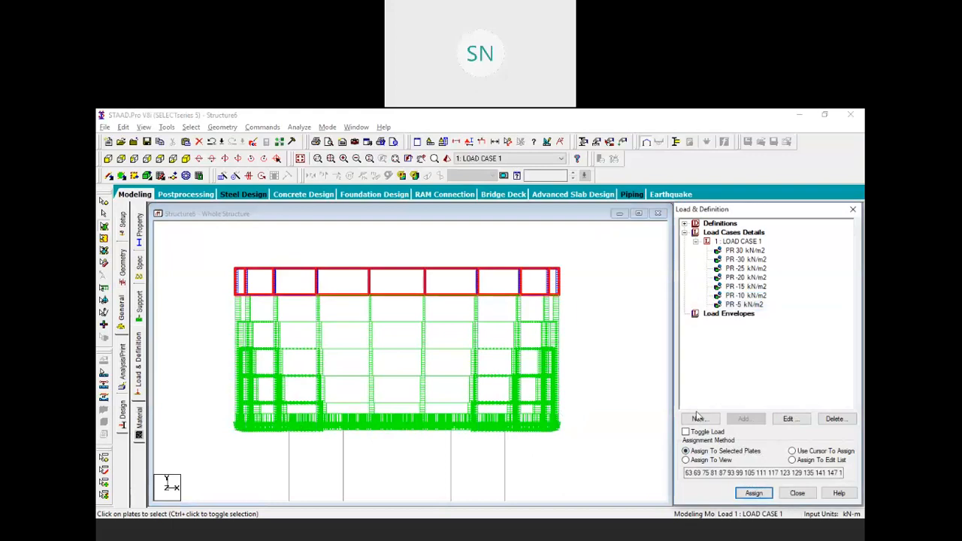
left_click(590, 410)
middle_click_drag(576, 393, 580, 426)
scroll(575, 367, "up", 1)
scroll(578, 371, "up", 1)
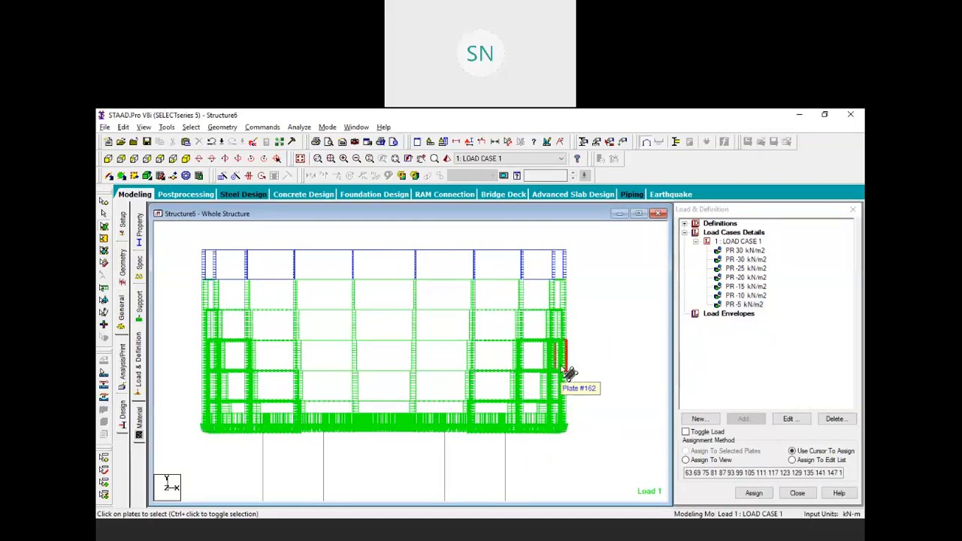
scroll(531, 341, "down", 1)
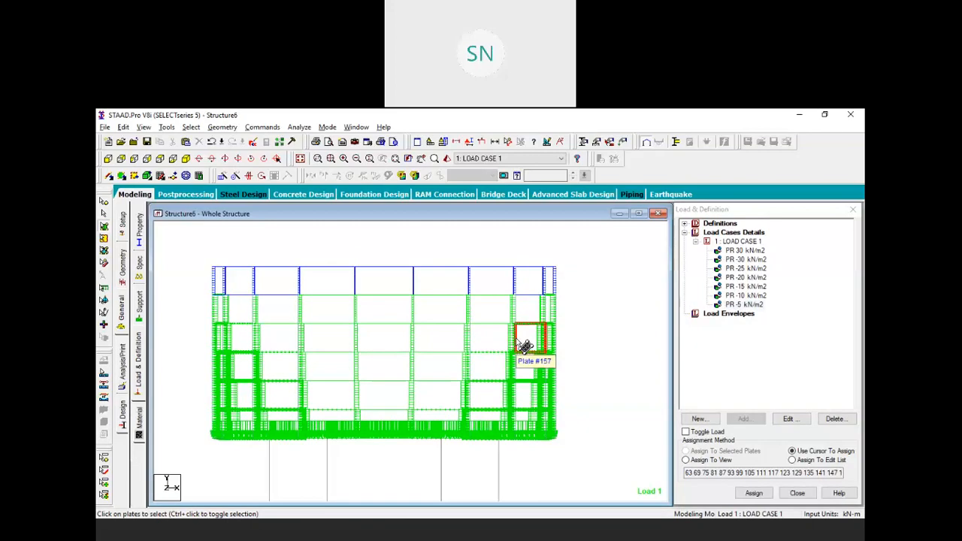
scroll(515, 339, "down", 5)
scroll(524, 338, "down", 3)
middle_click_drag(491, 427, 539, 335)
scroll(538, 335, "down", 2)
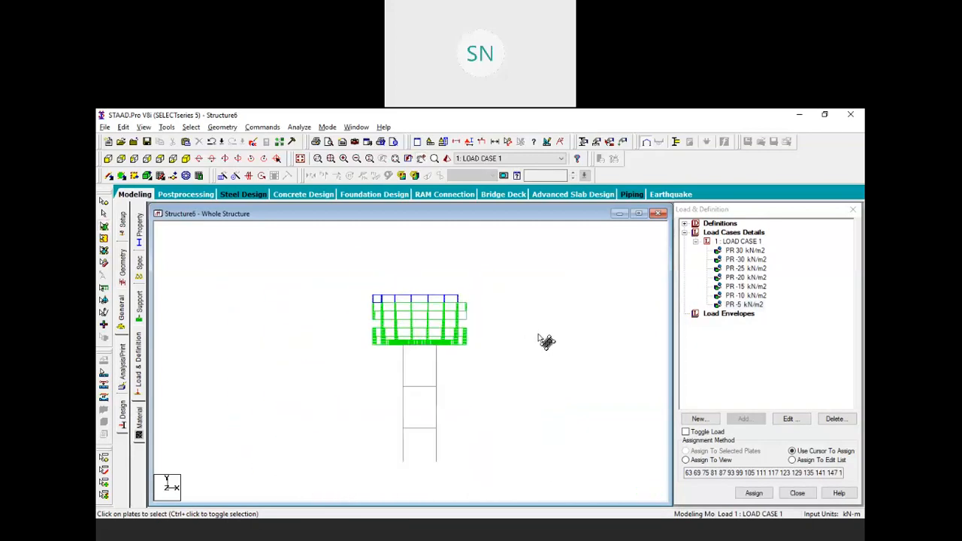
scroll(477, 342, "up", 3)
middle_click_drag(524, 339, 520, 351)
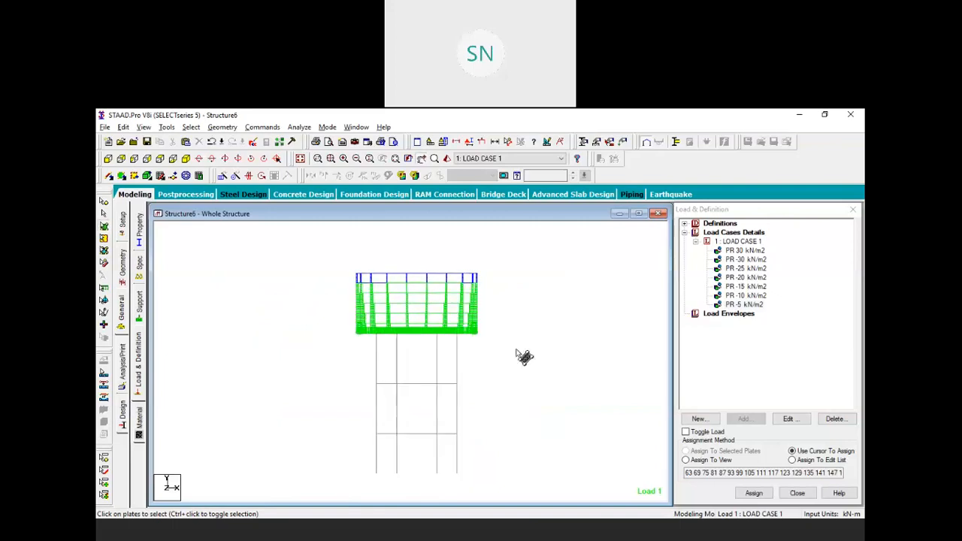
left_click(740, 241)
Add SELFWEIGHT Y -1 to LOAD CASE 1 and assign it to the whole structure
left_click(744, 418)
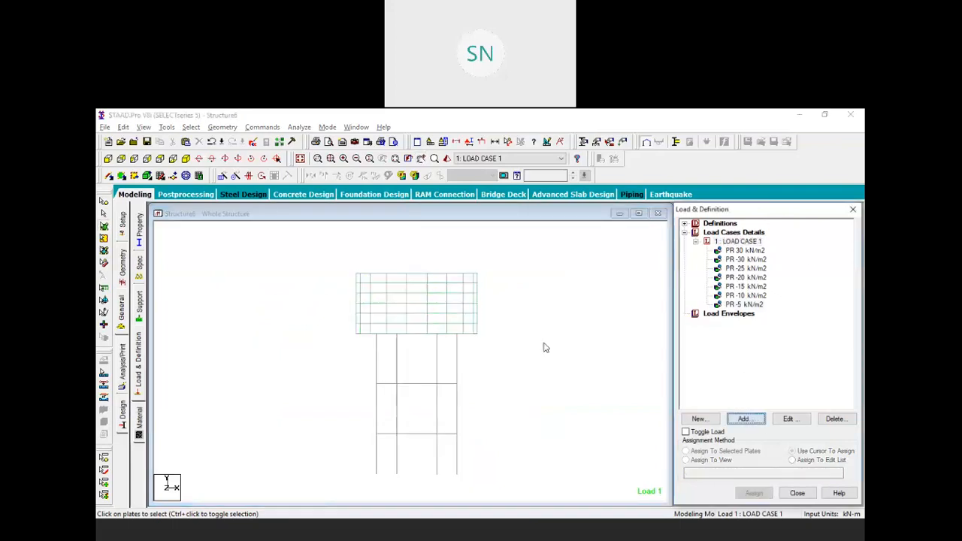
left_click(633, 487)
left_click(680, 487)
left_click(750, 313)
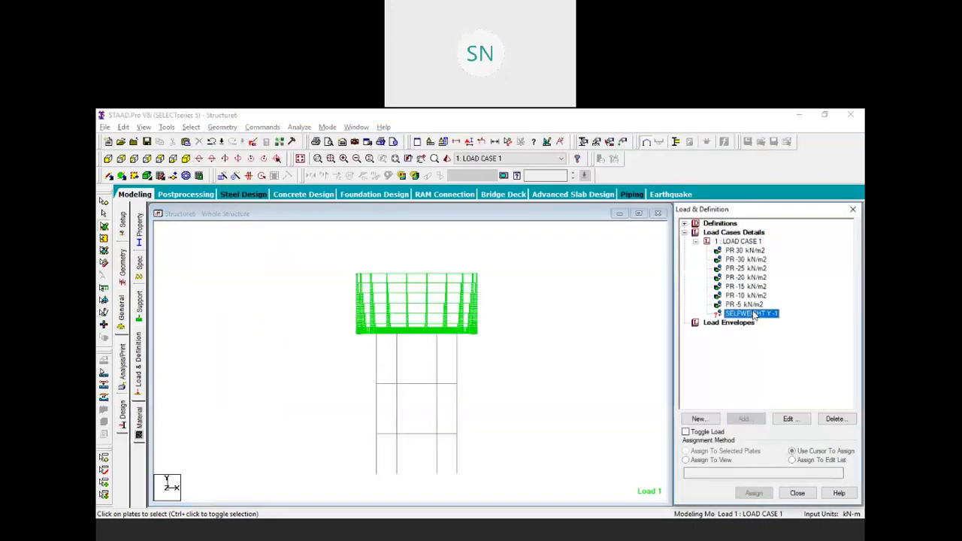
left_click(726, 460)
left_click(753, 494)
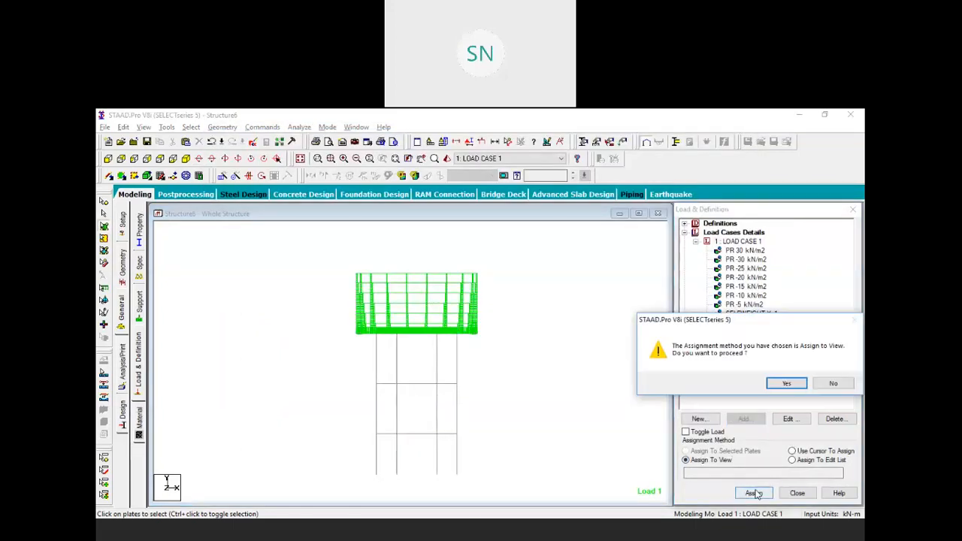
left_click(789, 385)
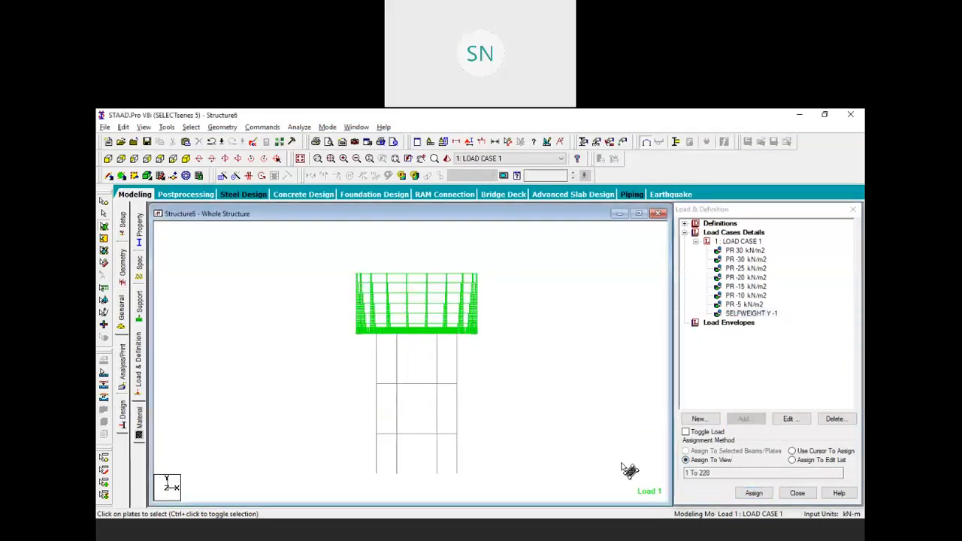
Add a Perform Analysis command, save, and run the analysis, which reports 2 errors
left_click(263, 128)
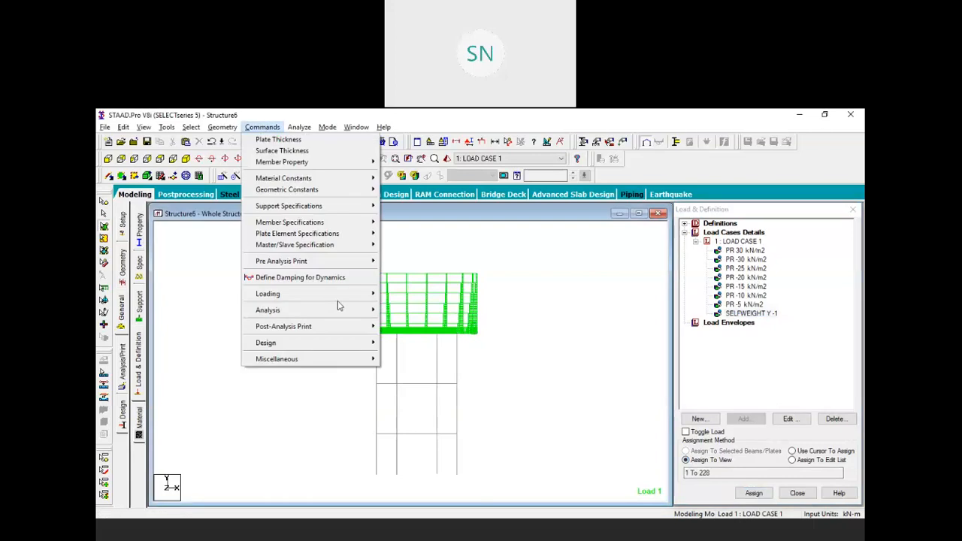
mouse_move(334, 309)
left_click(398, 308)
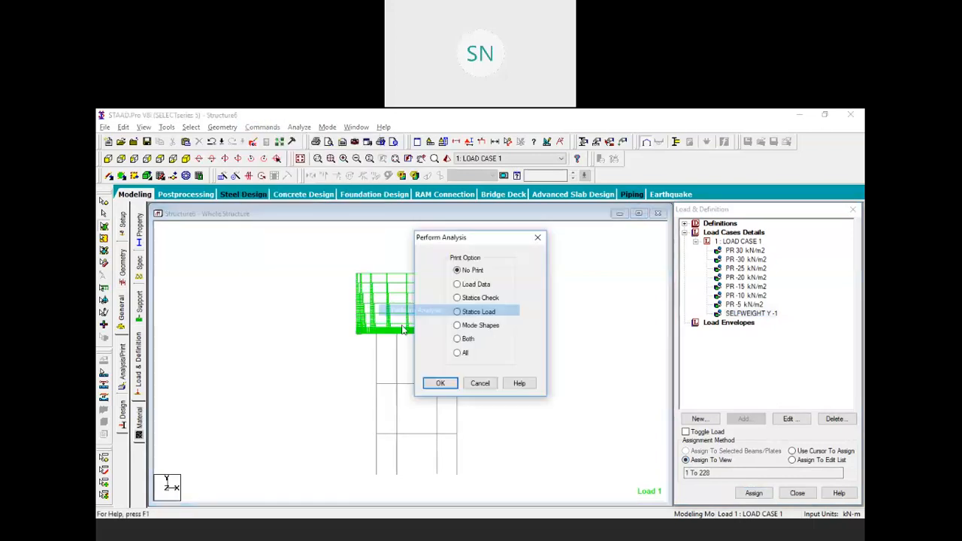
left_click(441, 381)
left_click(299, 126)
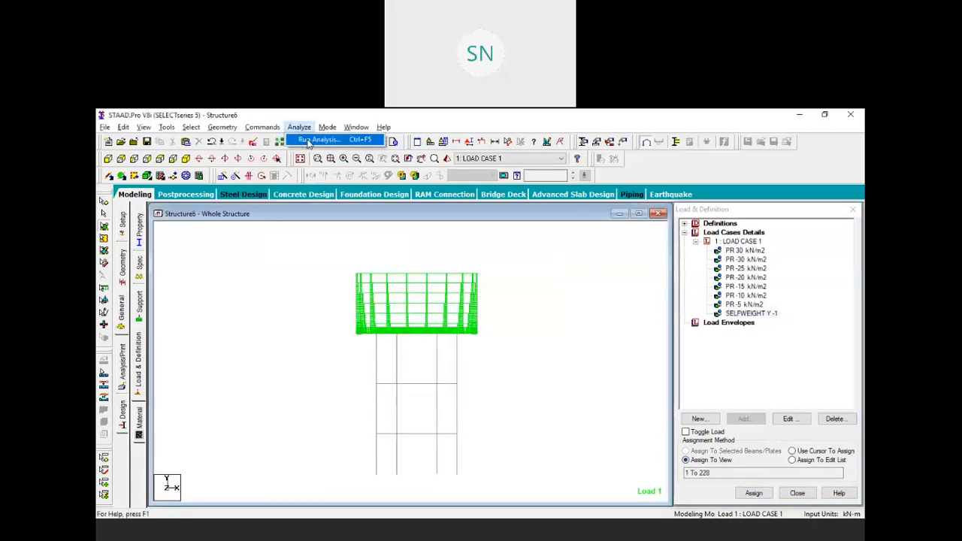
left_click(308, 142)
left_click(411, 334)
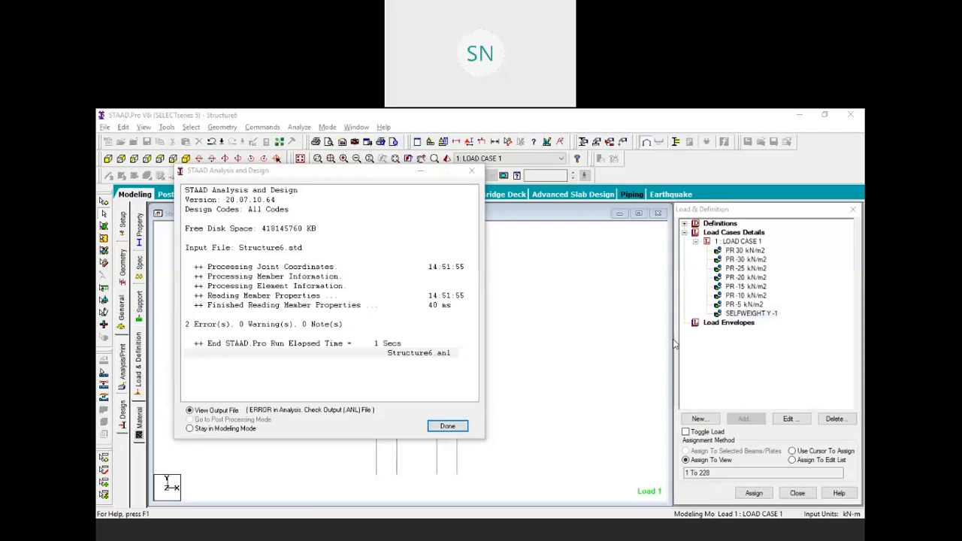
left_click(446, 425)
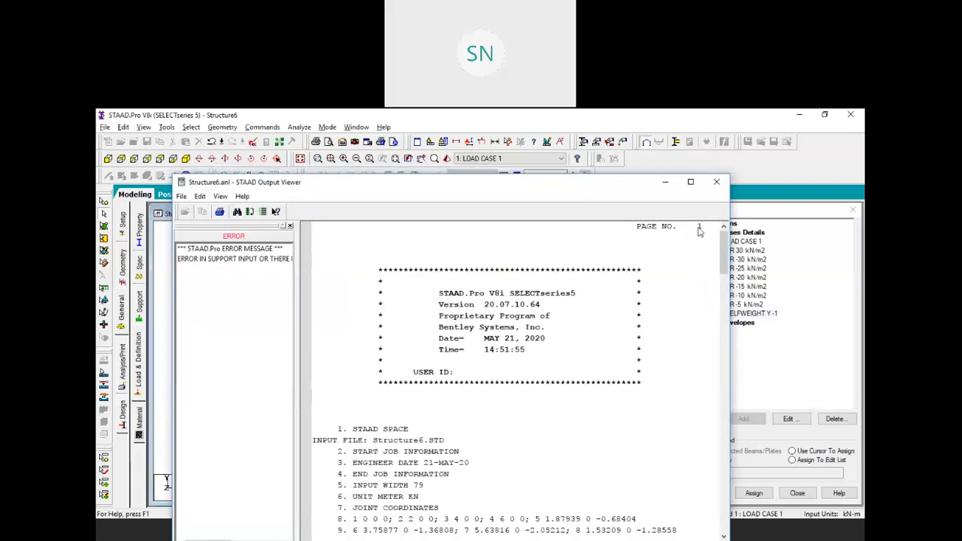
Create a Fixed support and assign it to column-base nodes 176 to 181
left_click(716, 181)
left_click(139, 302)
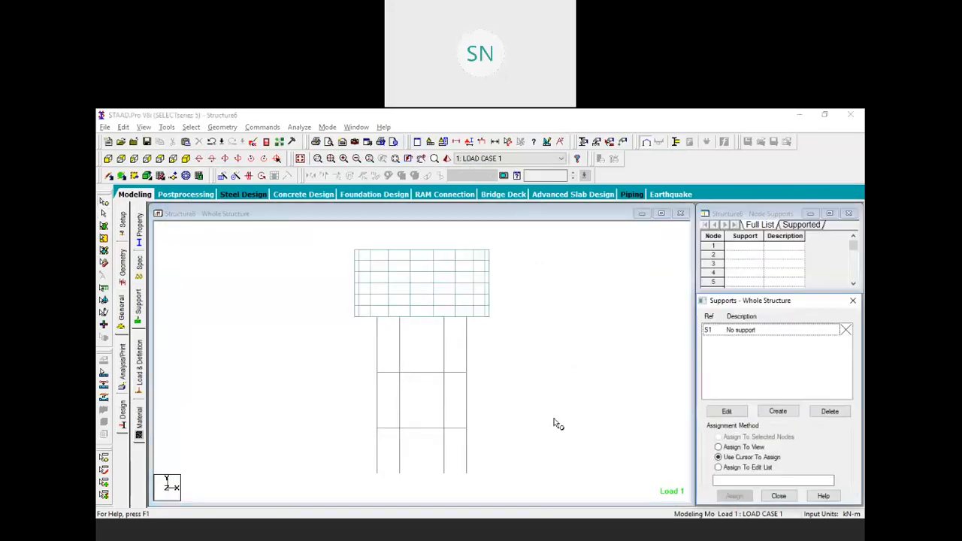
left_click(777, 410)
left_click(703, 506)
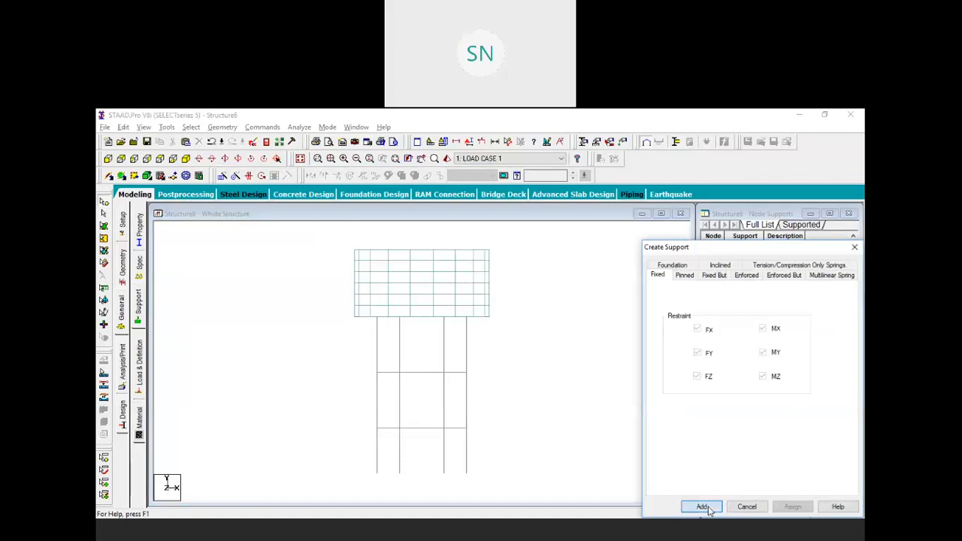
left_click_drag(497, 485, 335, 452)
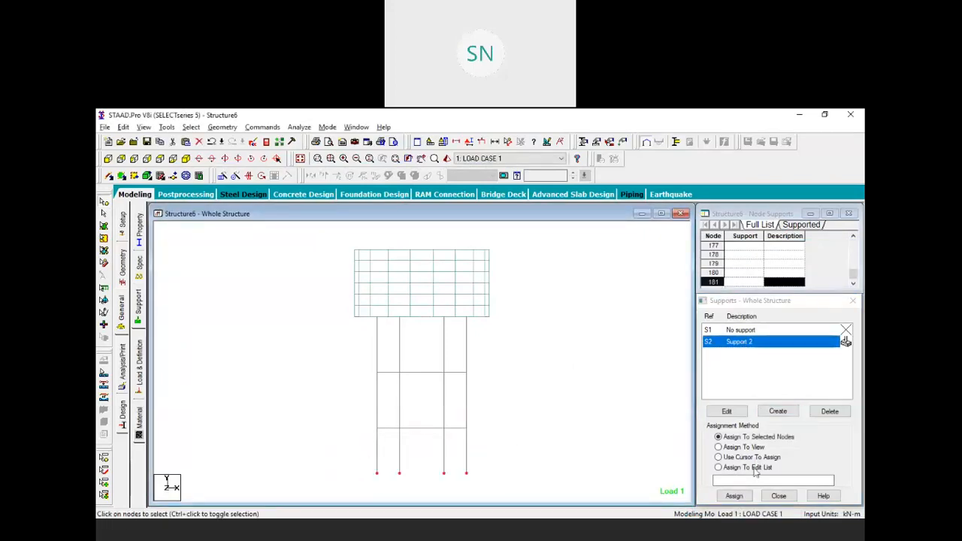
left_click(734, 496)
left_click(787, 434)
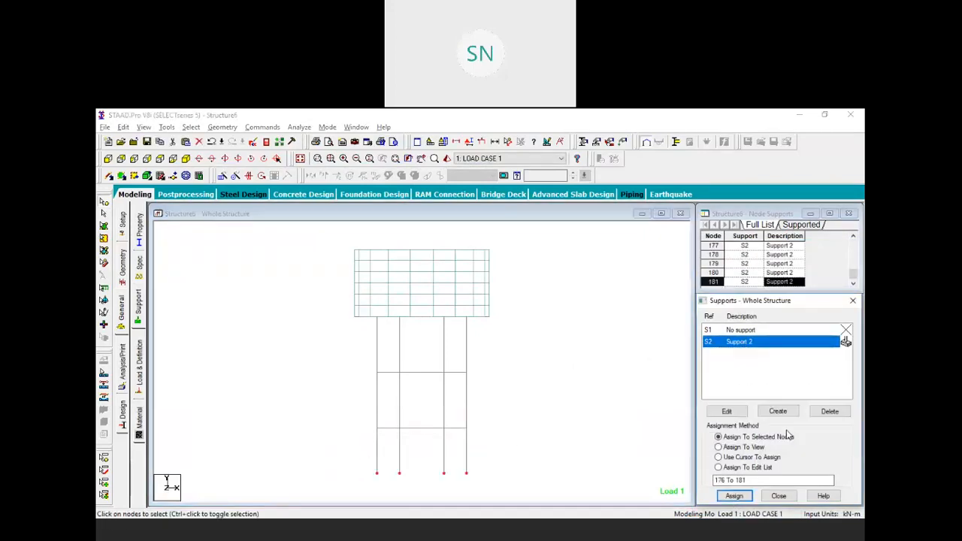
Rerun the analysis, saving the modified structure first
left_click(300, 127)
left_click(320, 140)
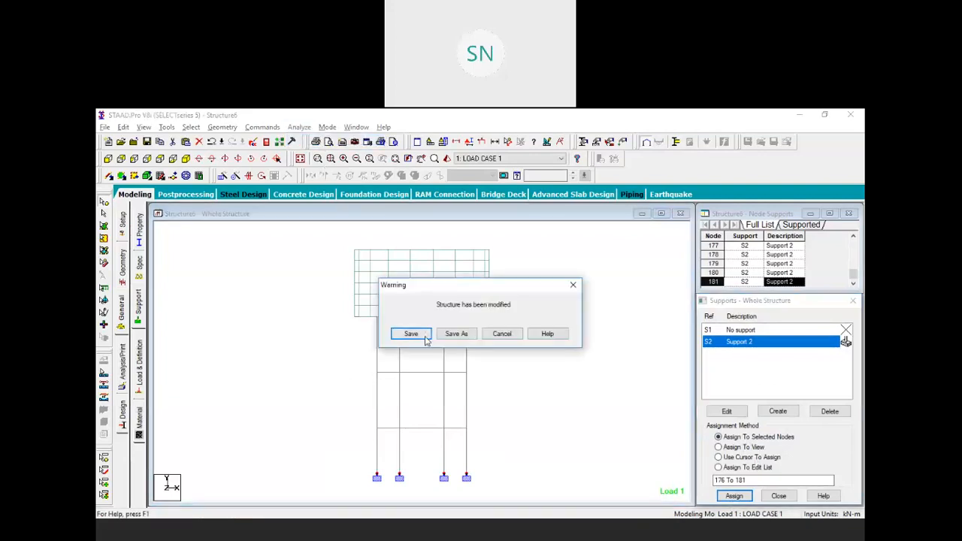
left_click(420, 334)
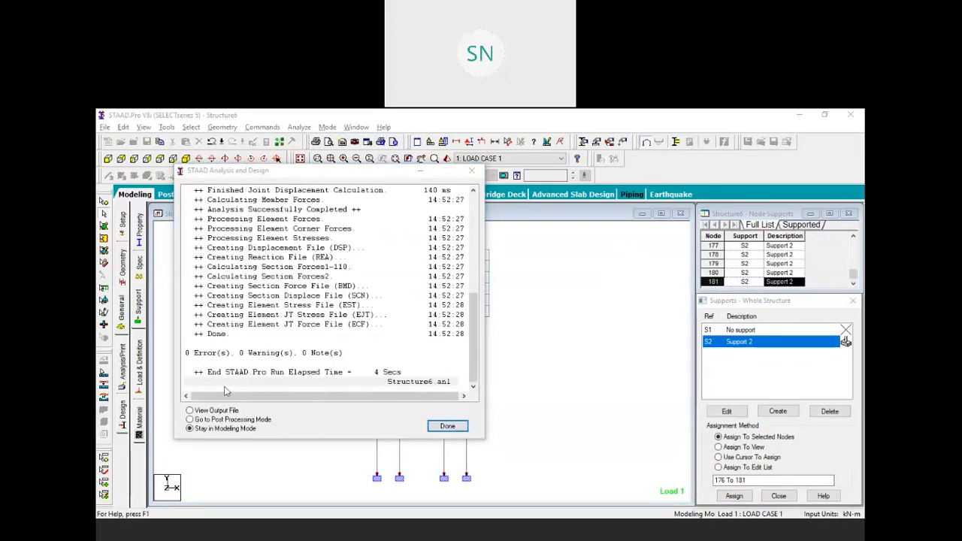
Enter post-processing for LOAD CASE 1 and bring up the Plate stress contour settings
left_click(196, 420)
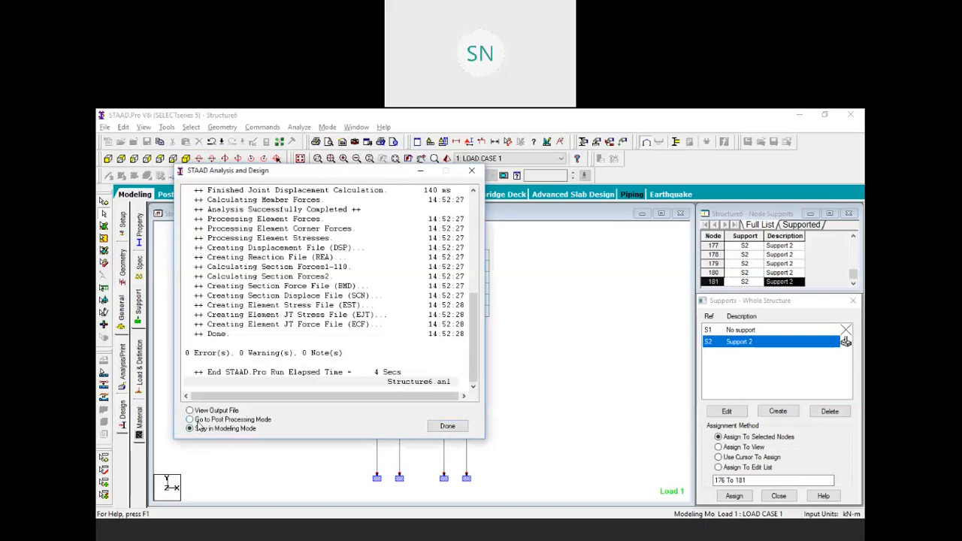
left_click(447, 426)
left_click(499, 405)
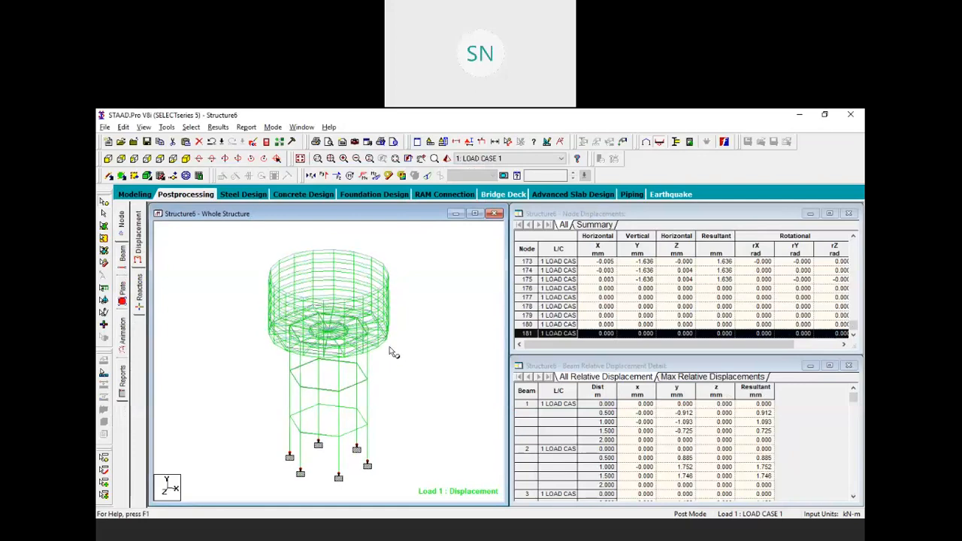
left_click(122, 251)
left_click(122, 293)
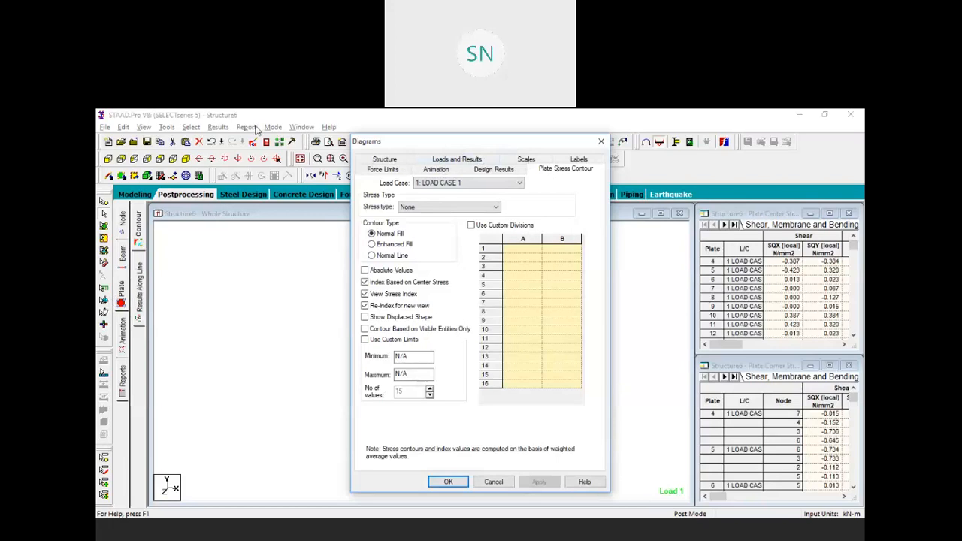
Draw a Max Absolute plate stress contour on the tank, then reopen the contour settings
left_click_drag(272, 145, 248, 126)
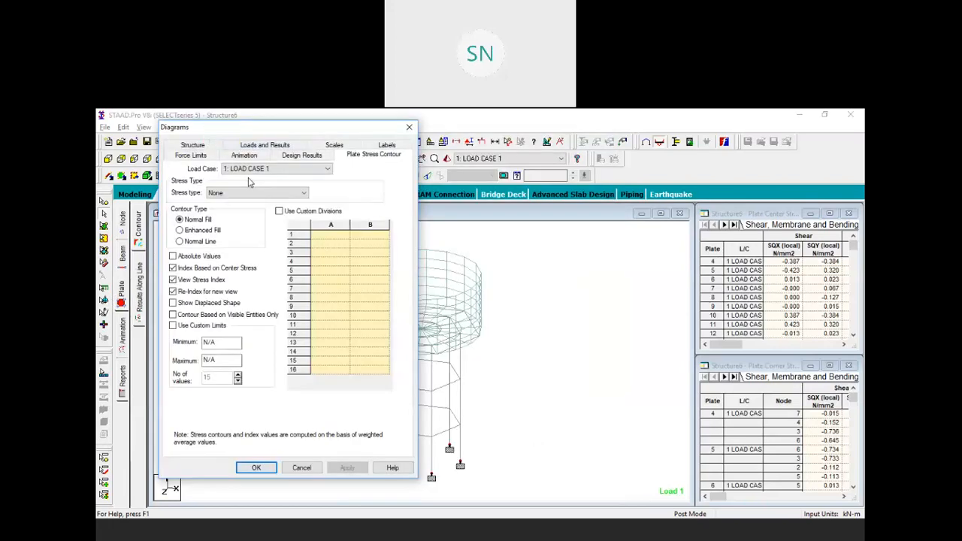
left_click(275, 193)
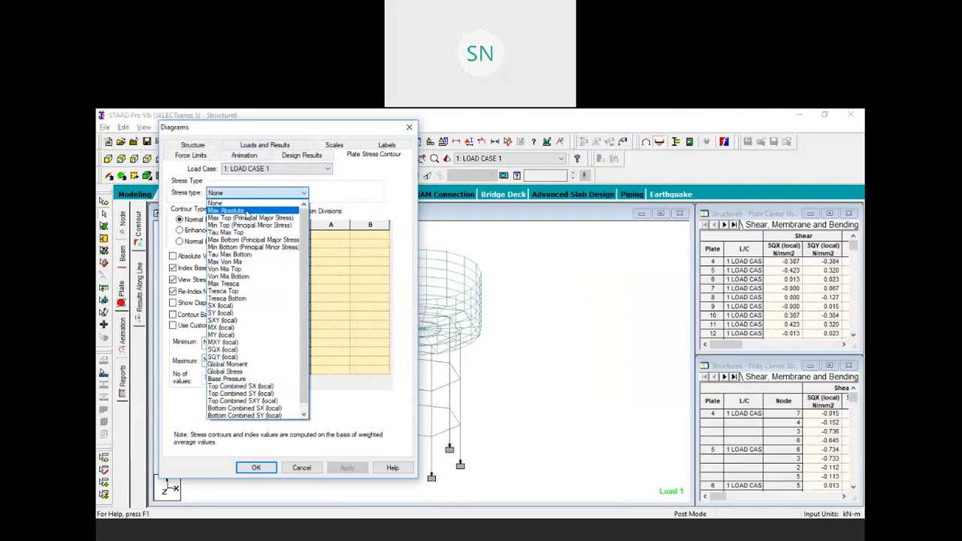
left_click(246, 213)
left_click(346, 468)
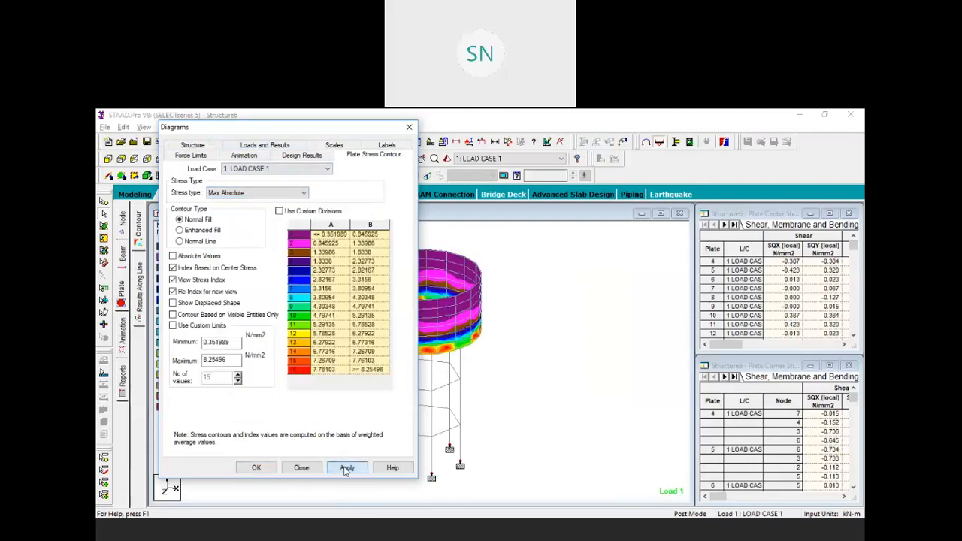
left_click(259, 467)
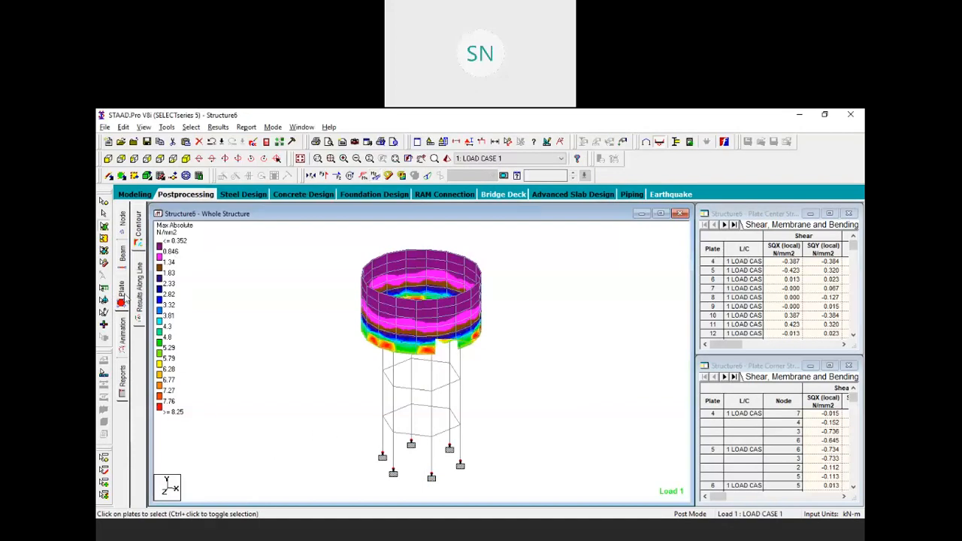
left_click(123, 293)
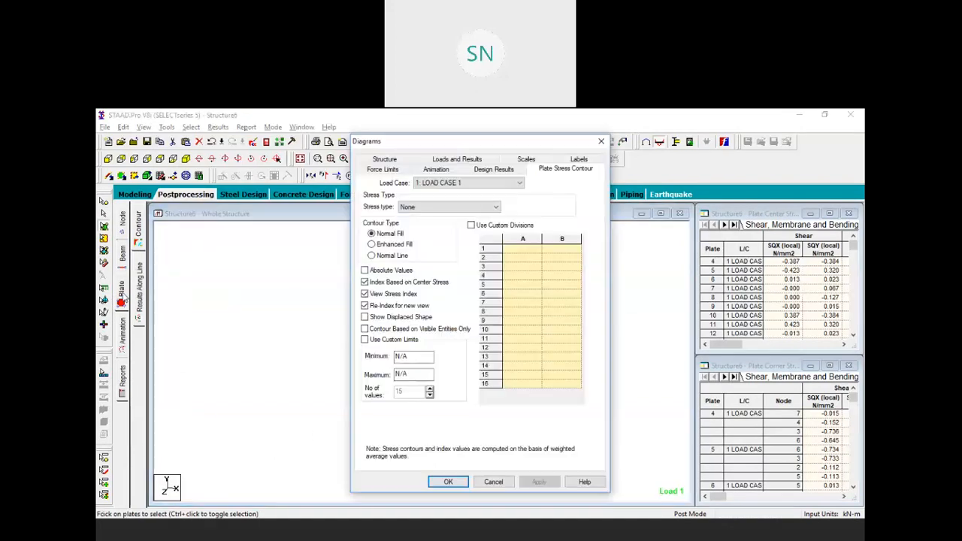
Display the Max Von Mises plate stress contour, ranging 0.397 to 11.1 N/mm2
left_click(463, 207)
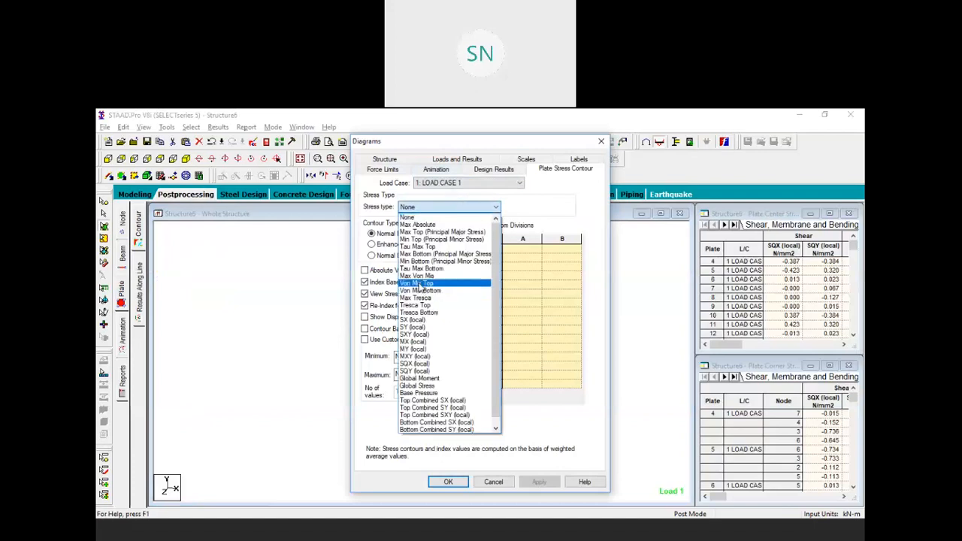
left_click(418, 275)
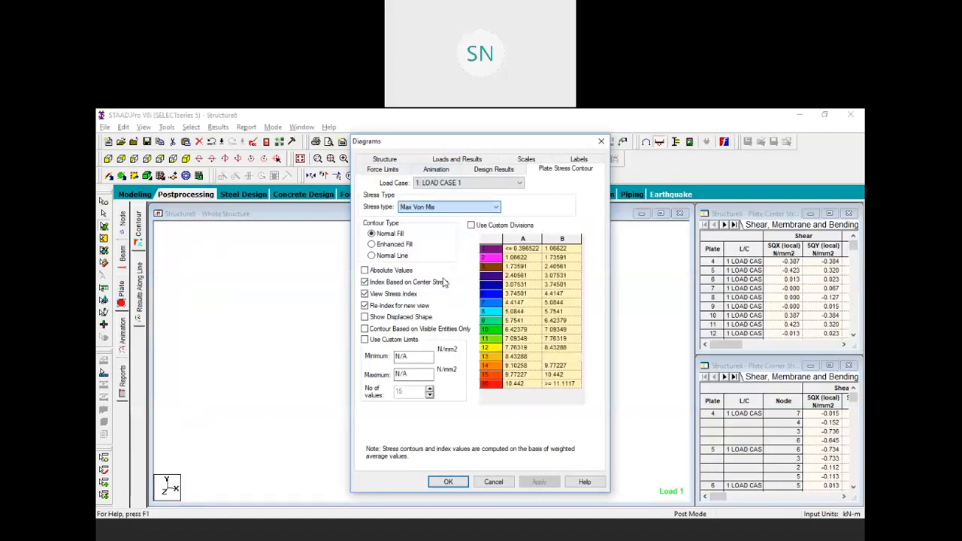
left_click(535, 482)
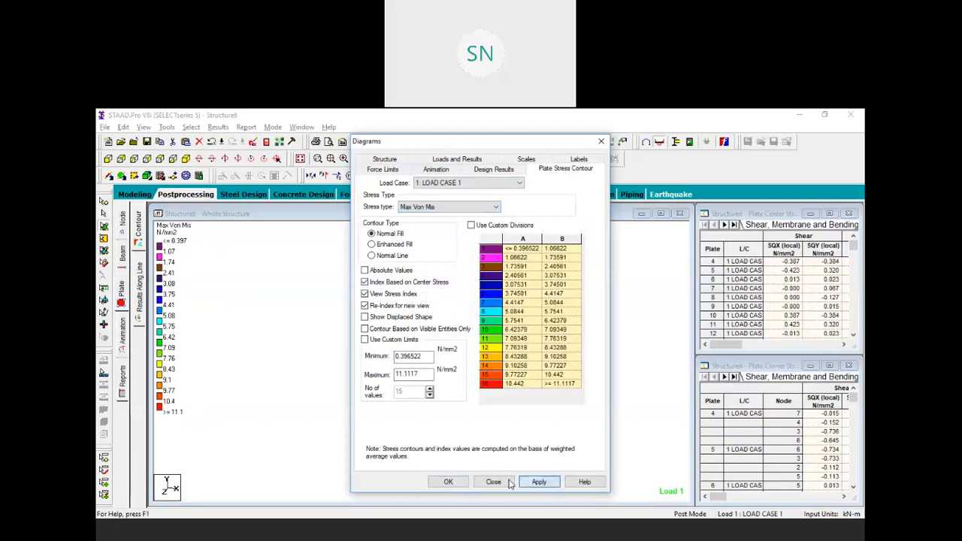
left_click(449, 481)
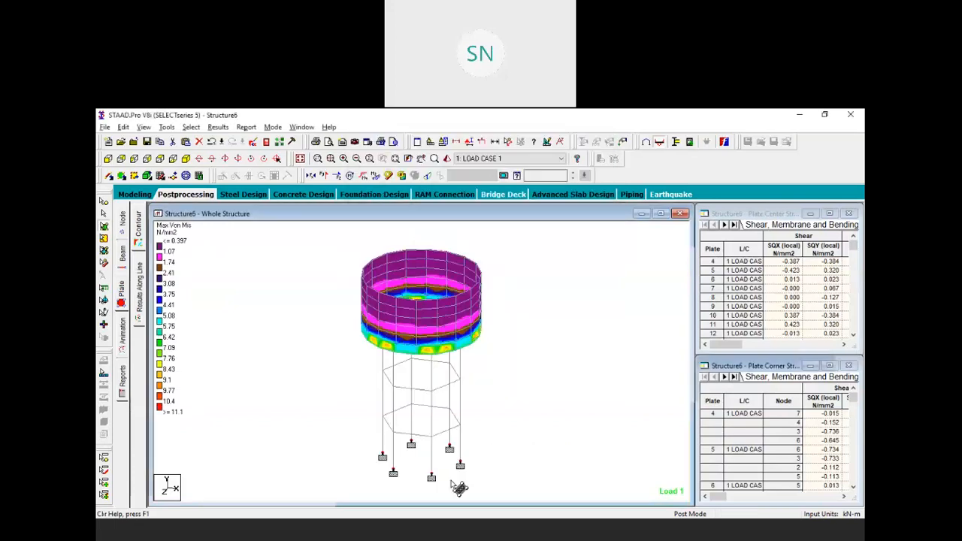
left_click(446, 306)
Rotate and zoom the tank to inspect the Von Mises contours from several angles
key("Up")
key("Up")
key("Up")
key("Up")
key("Up")
key("Up")
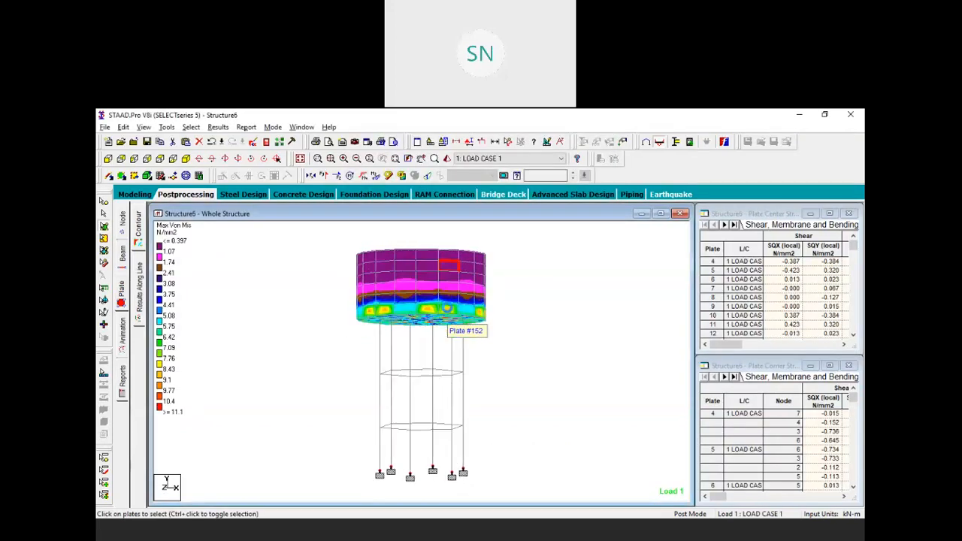
key("Down")
key("Down")
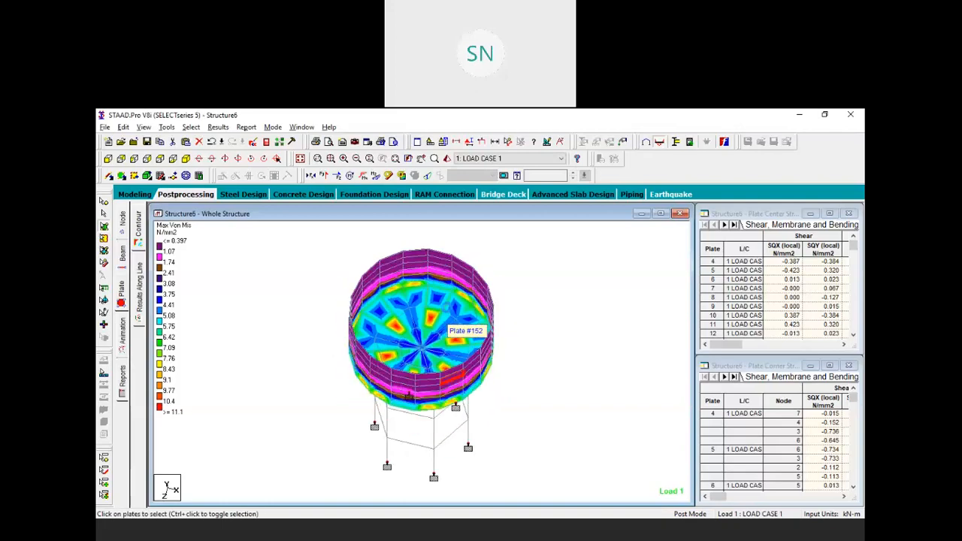
key("Up")
key("Up")
scroll(449, 318, "up", 2)
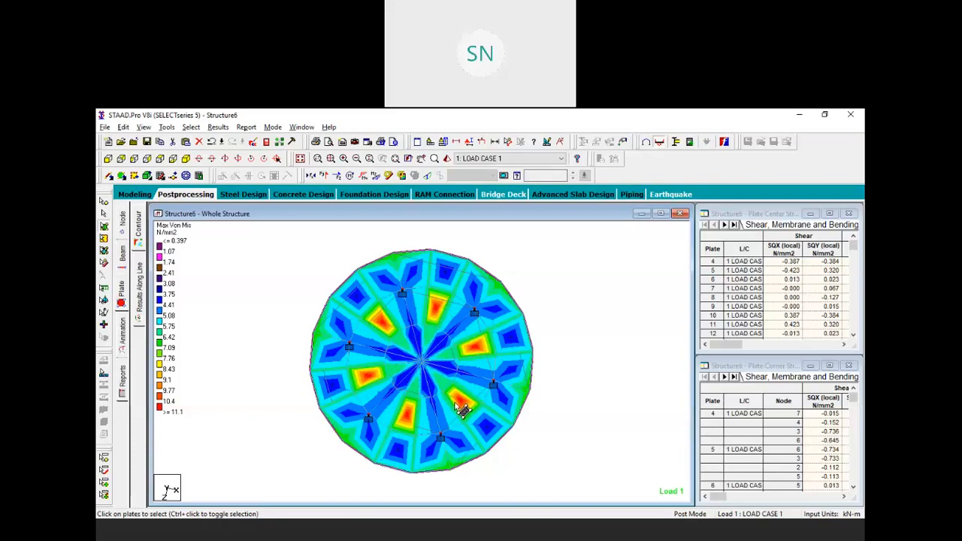
middle_click_drag(421, 422, 457, 370)
key("Down")
key("Down")
key("Down")
key("Down")
key("Down")
key("Down")
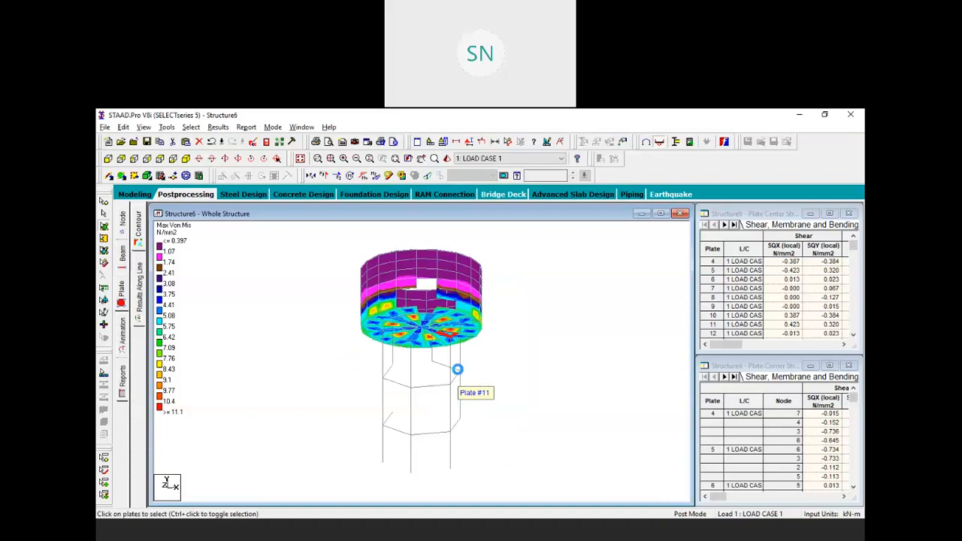
key("Down")
key("Down")
key("Down")
key("Down")
key("Down")
key("Down")
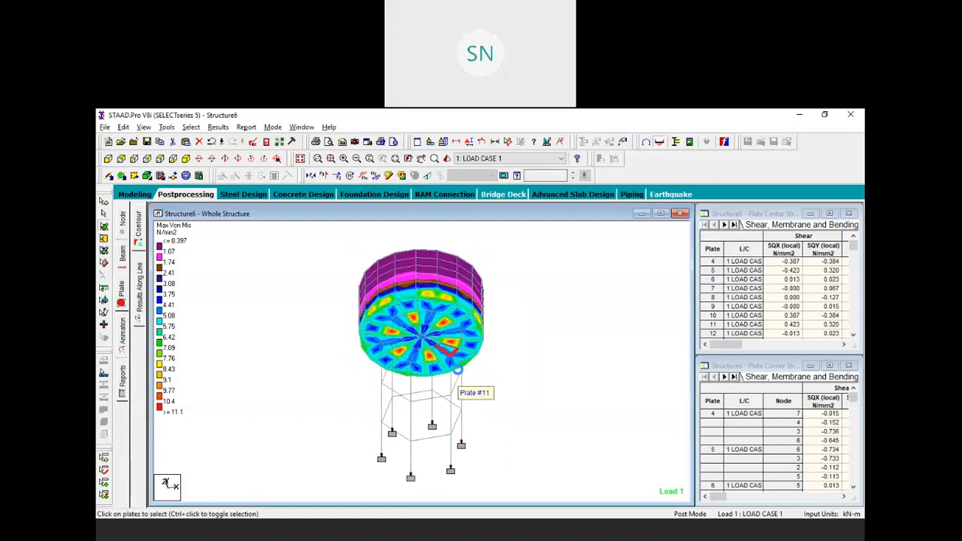
key("Down")
key("Down")
key("Down")
key("Down")
key("Down")
key("Down")
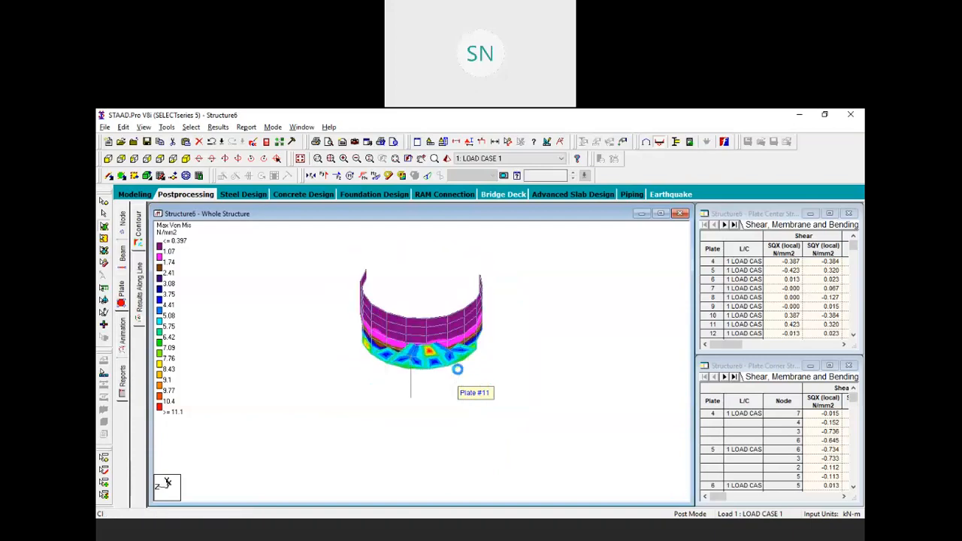
key("Down")
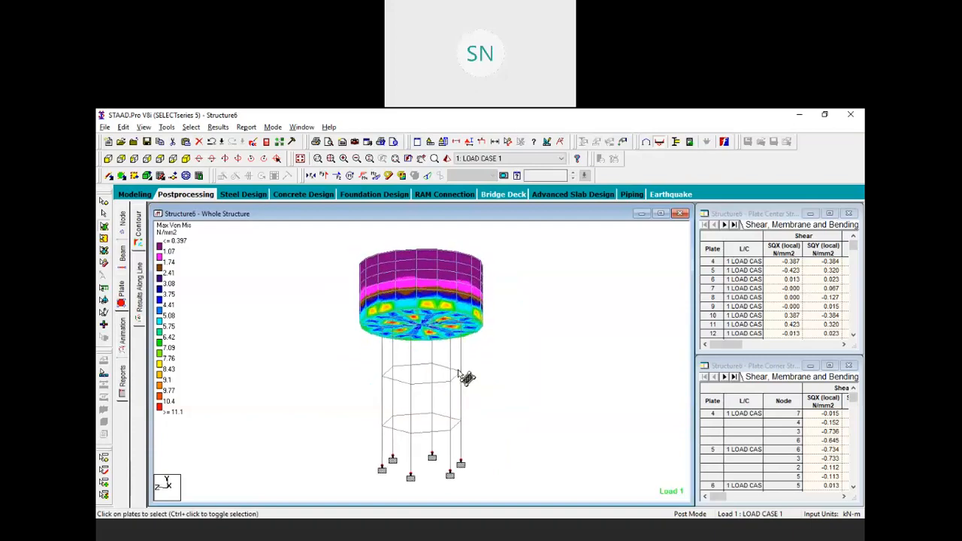